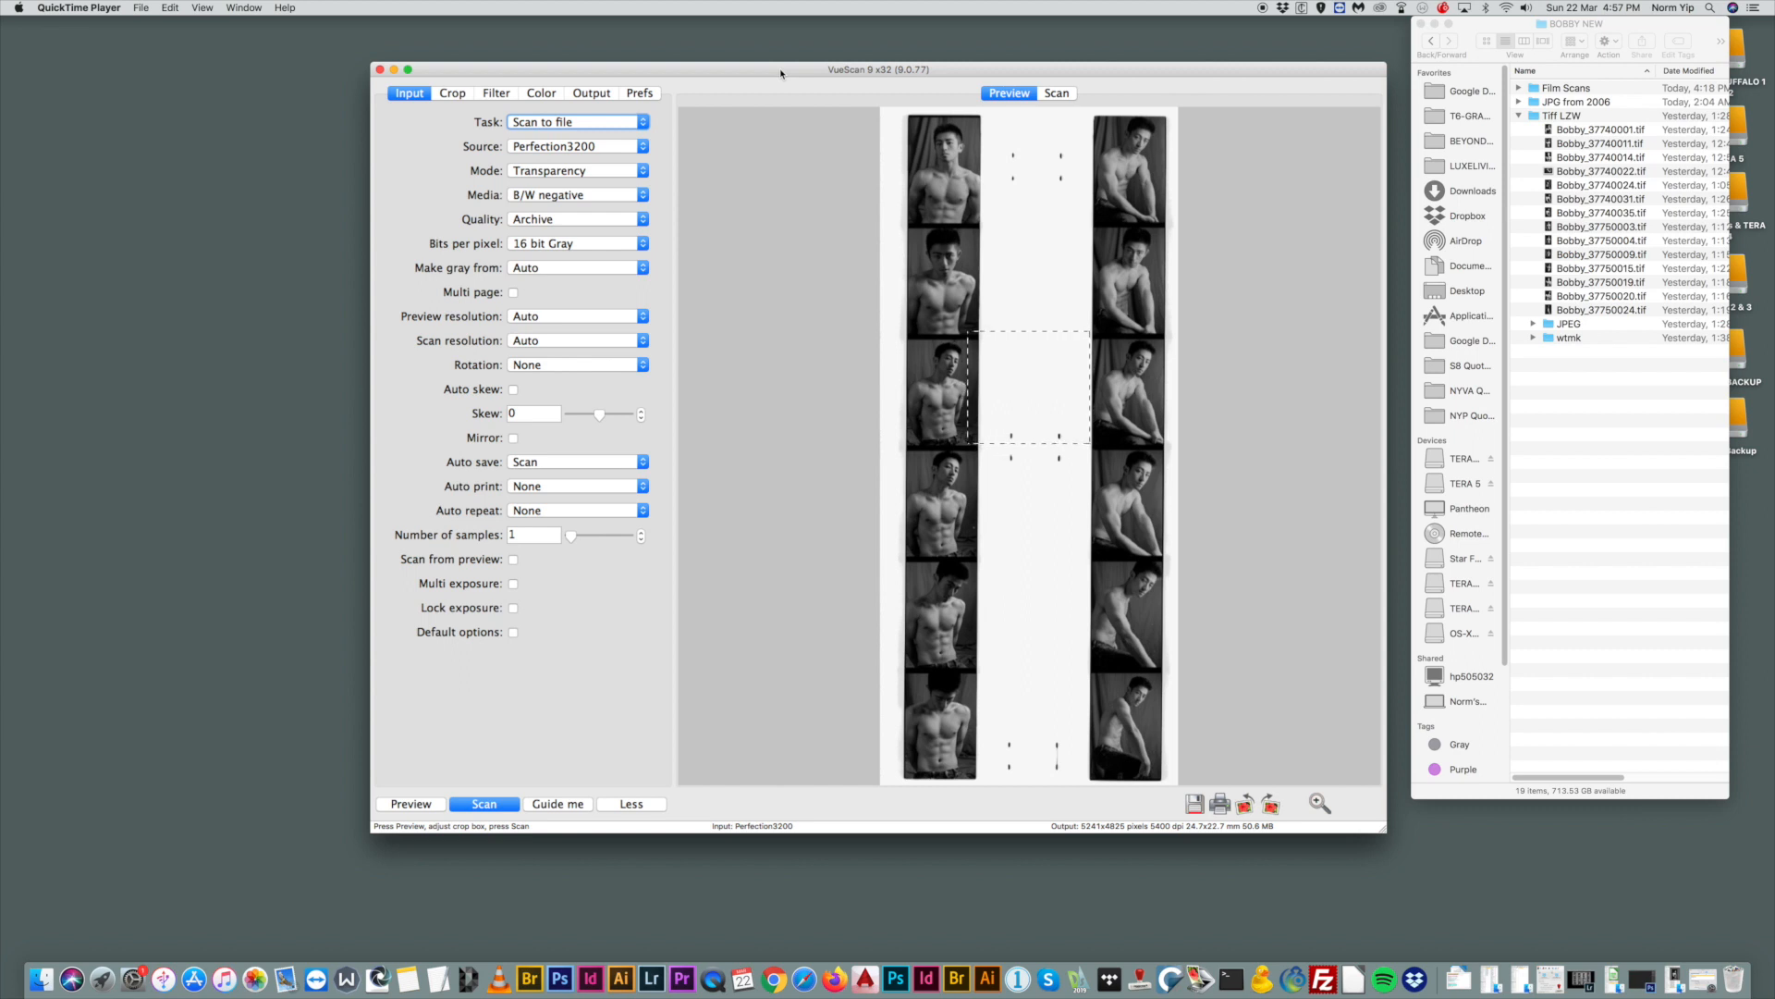
Move and resize the crop box to frame only the top image of the left film strip.
left_click_drag(779, 73, 791, 67)
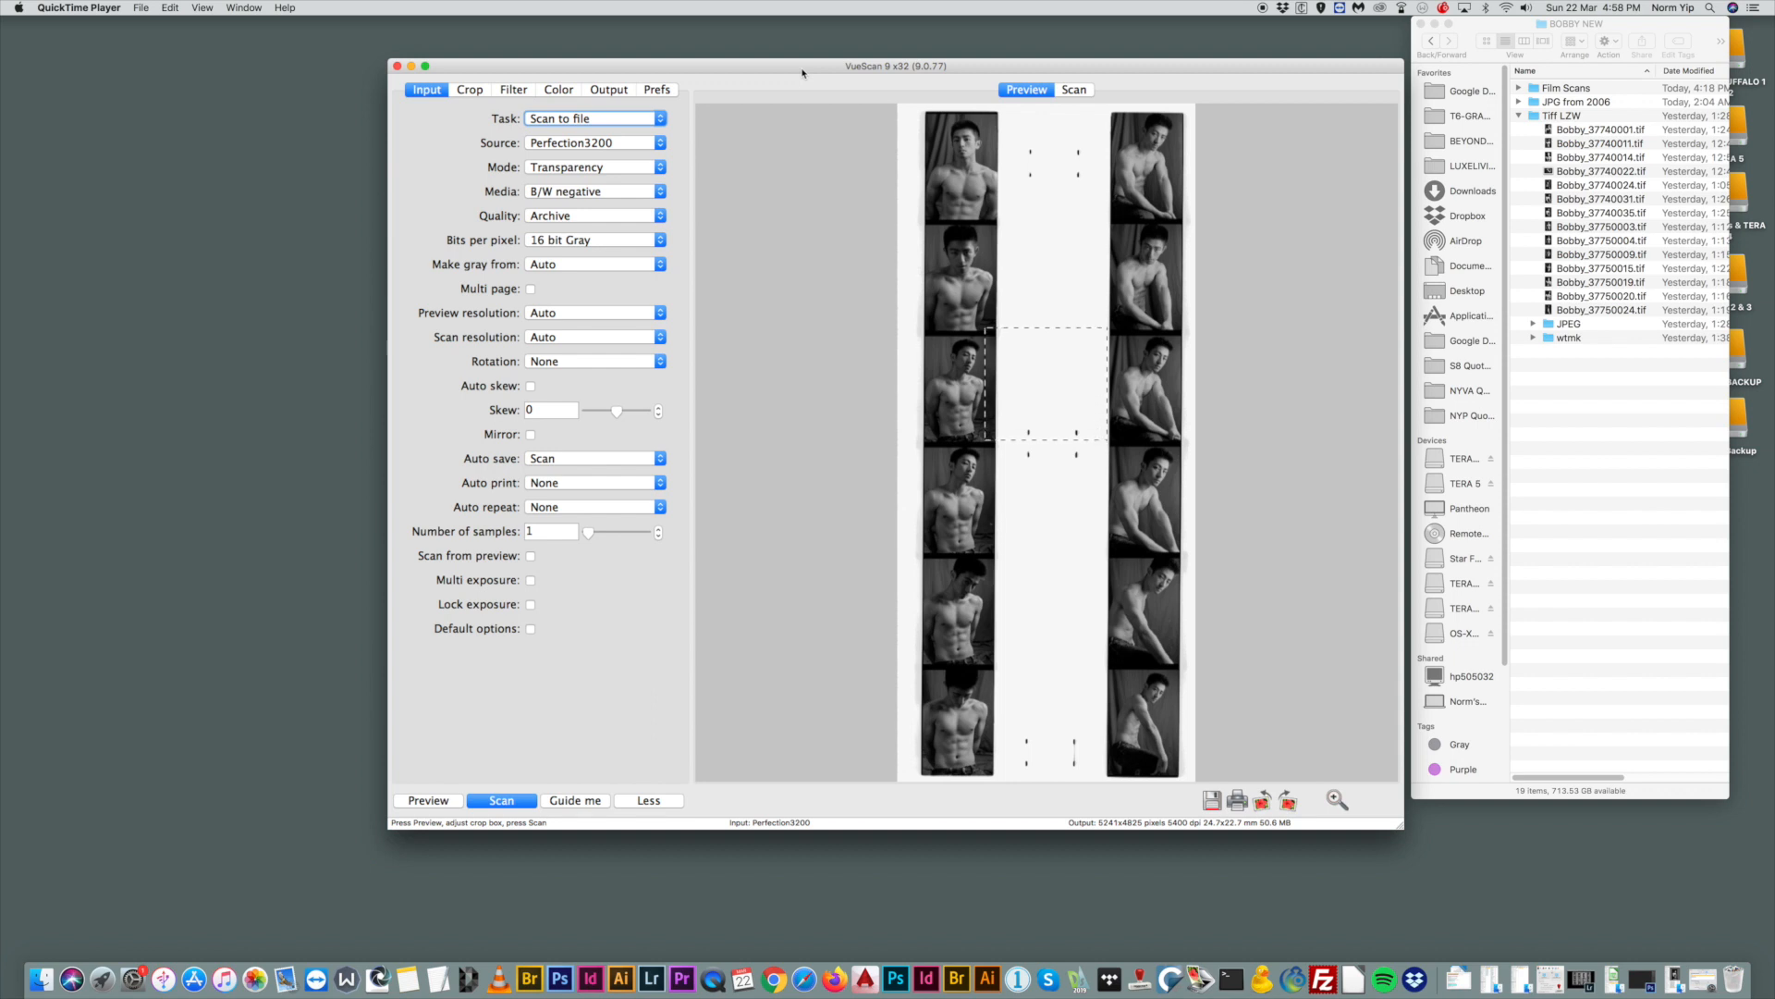
left_click(1037, 328)
left_click_drag(1036, 328, 920, 222)
left_click_drag(1102, 442, 1002, 336)
left_click_drag(918, 107, 1001, 224)
left_click_drag(917, 107, 921, 108)
left_click_drag(733, 68, 734, 55)
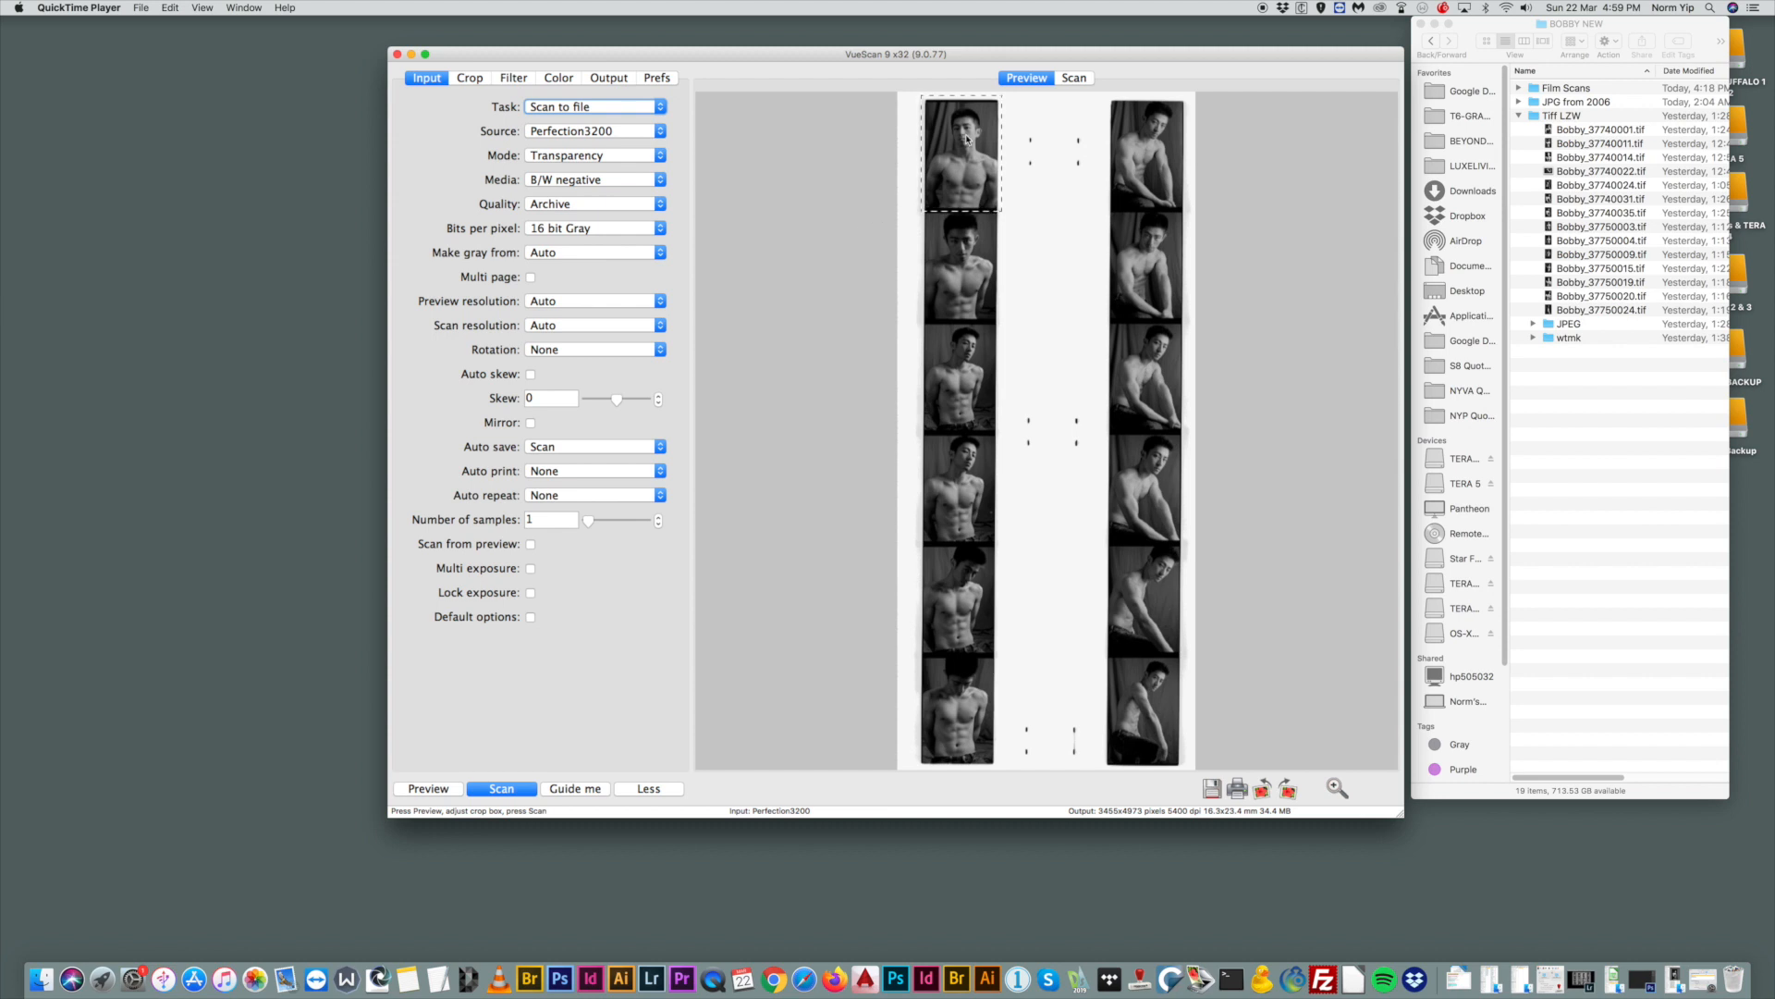
Enlarge the crop box so it spans both film strips down to the fourth row of frames.
left_click_drag(995, 211, 1206, 487)
mouse_move(806, 68)
left_mouse_down()
mouse_move(875, 36)
mouse_move(963, 71)
mouse_move(825, 64)
left_mouse_up()
left_click_drag(704, 65, 758, 49)
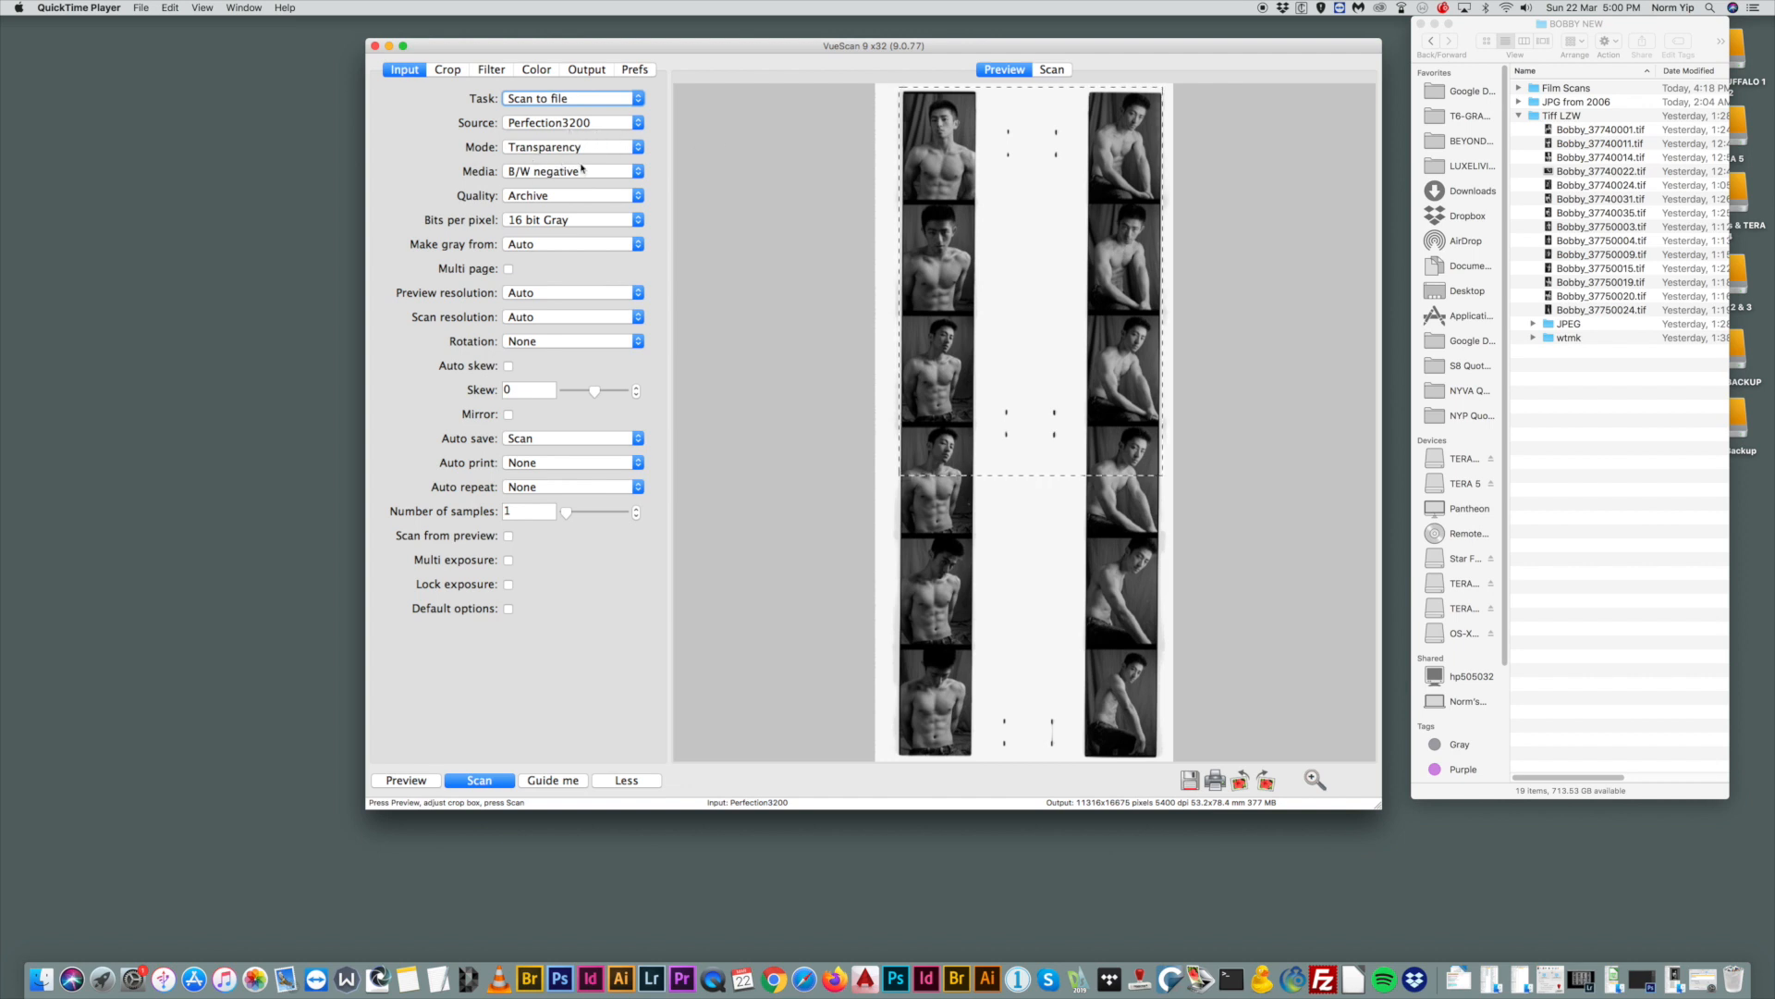
left_click_drag(620, 45, 636, 49)
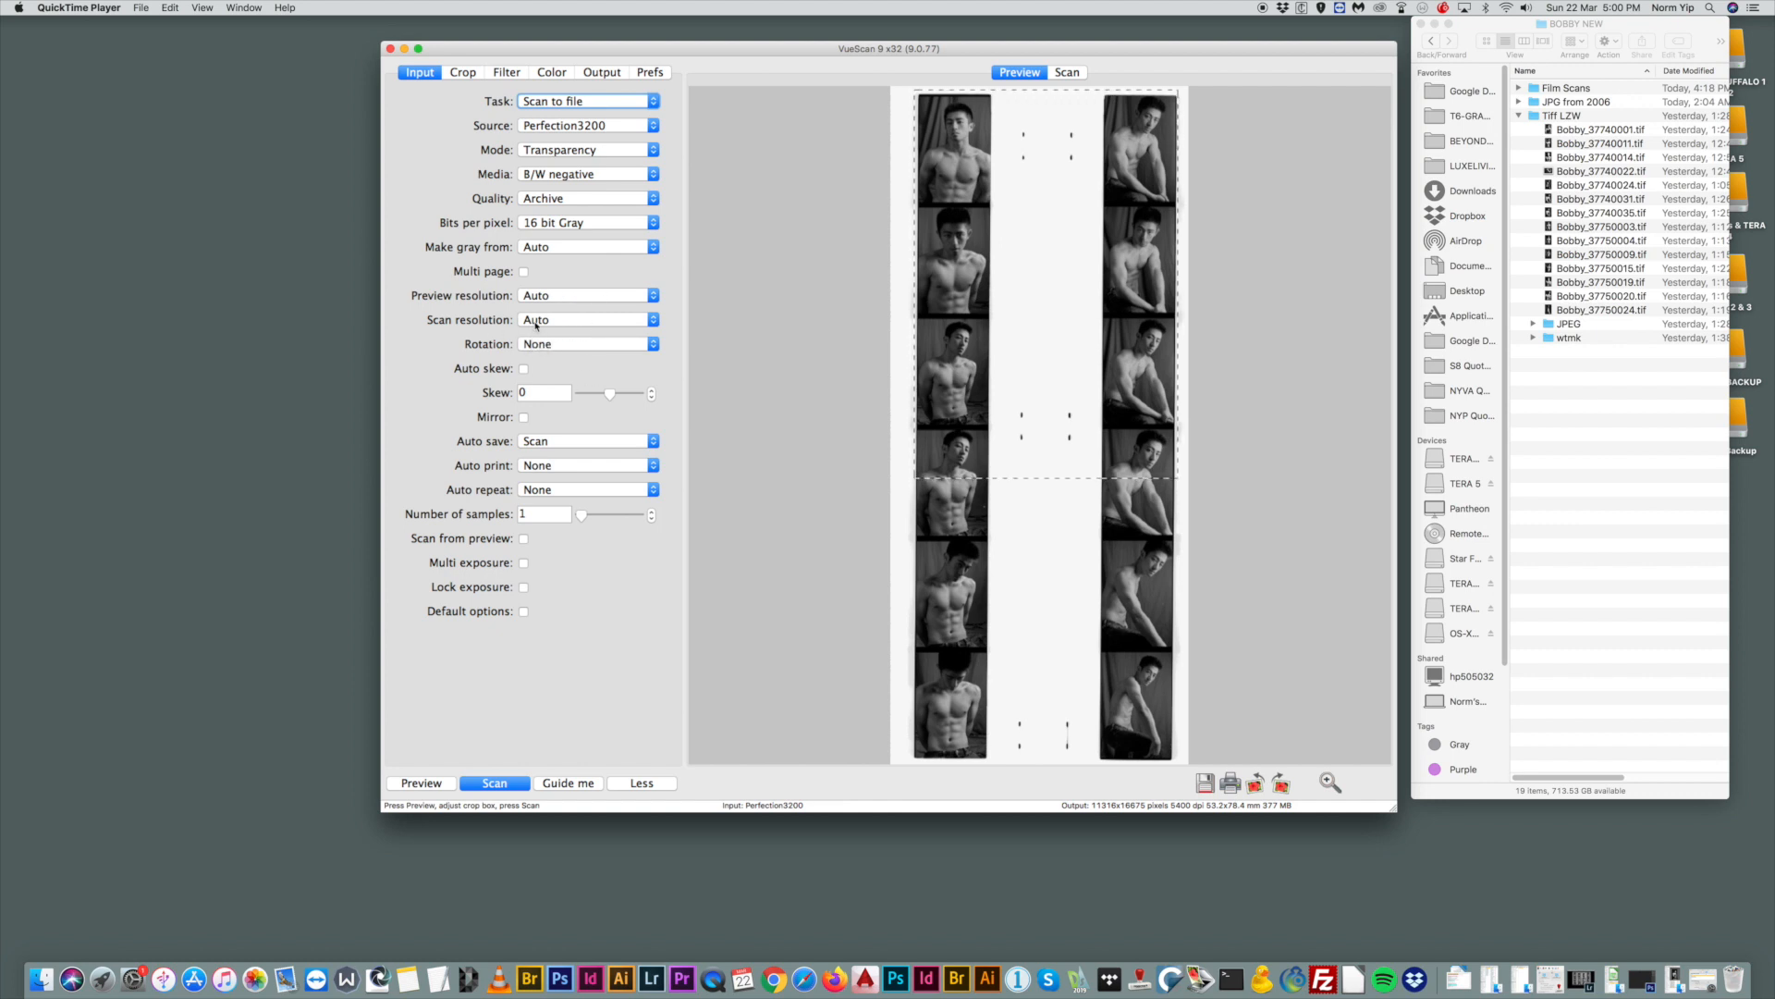
Review the TIFF output settings and run a preview of the negatives.
left_click(599, 73)
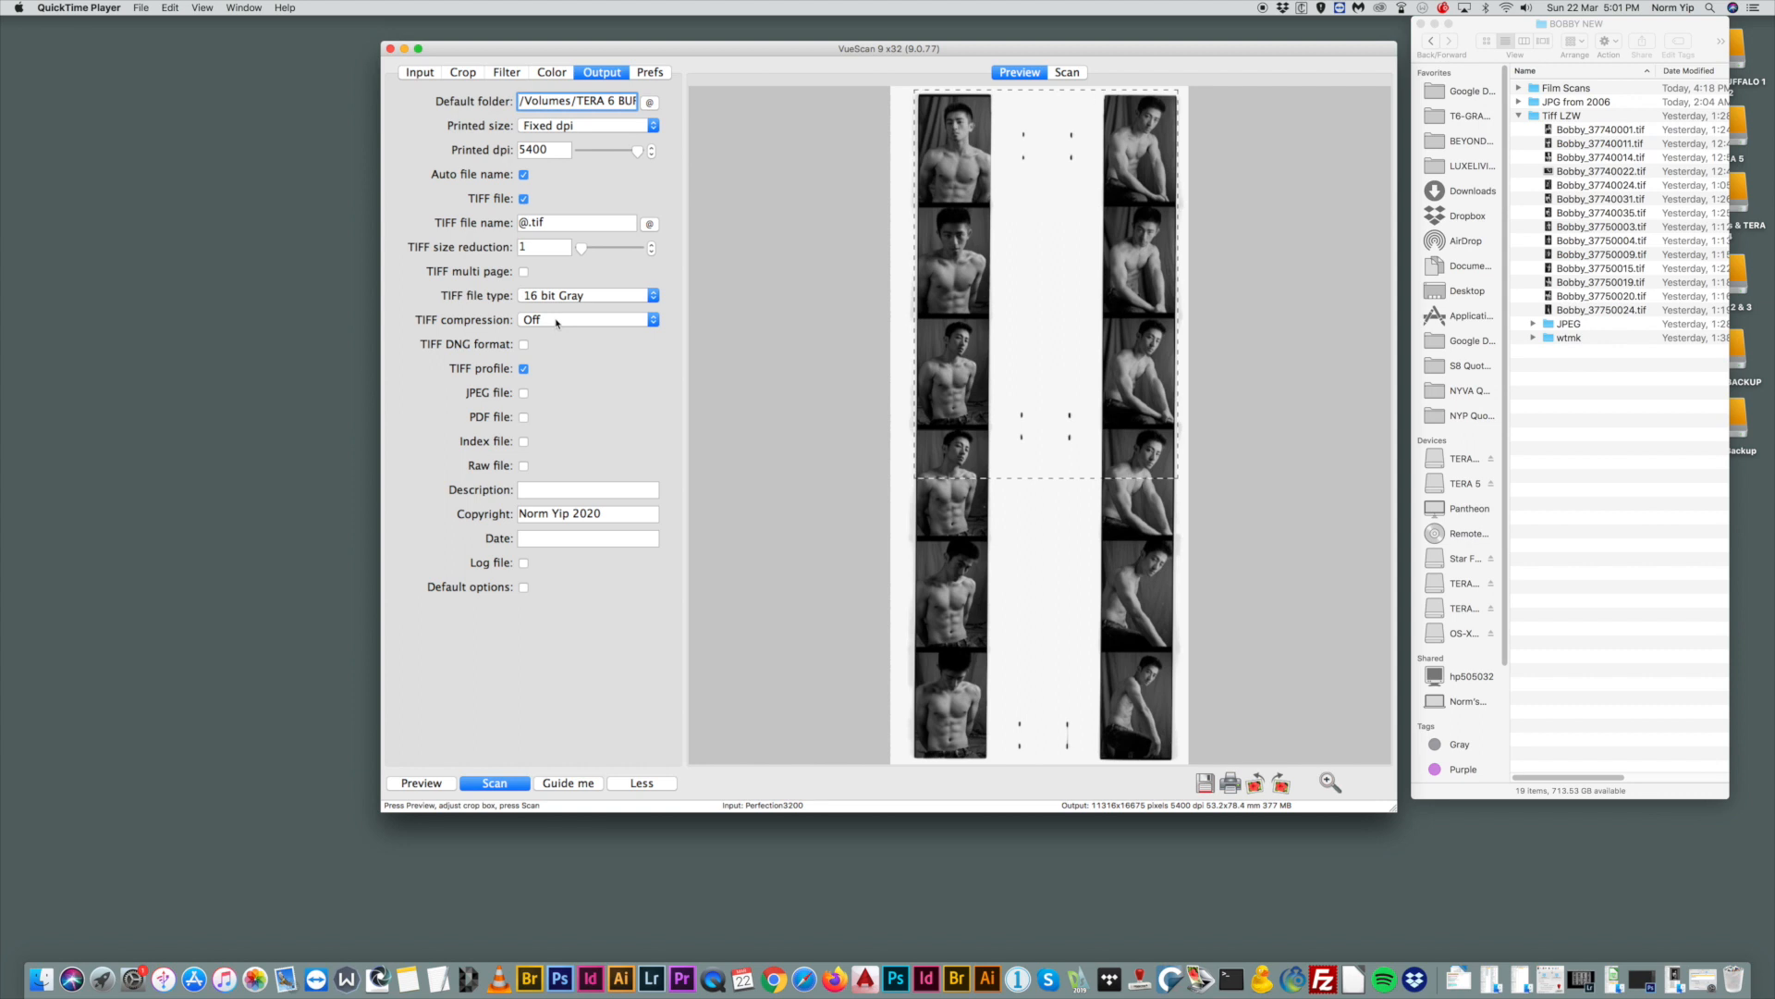
left_click_drag(799, 52, 779, 50)
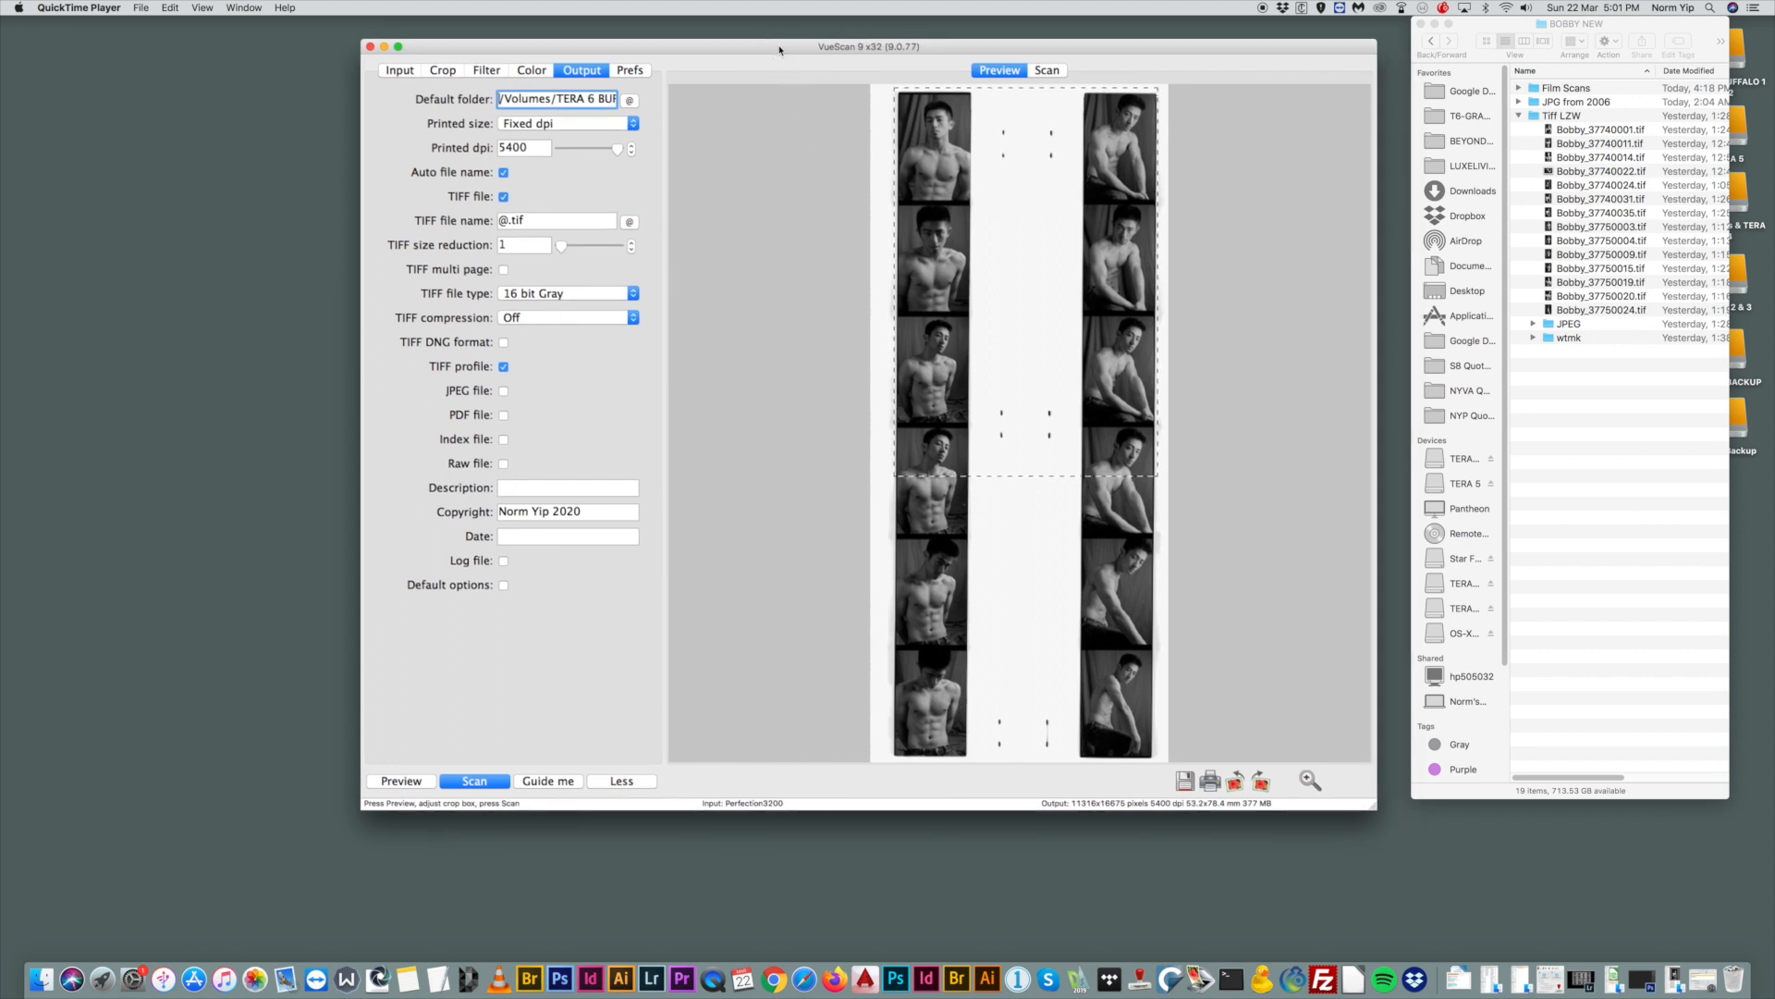
left_click_drag(942, 58, 854, 57)
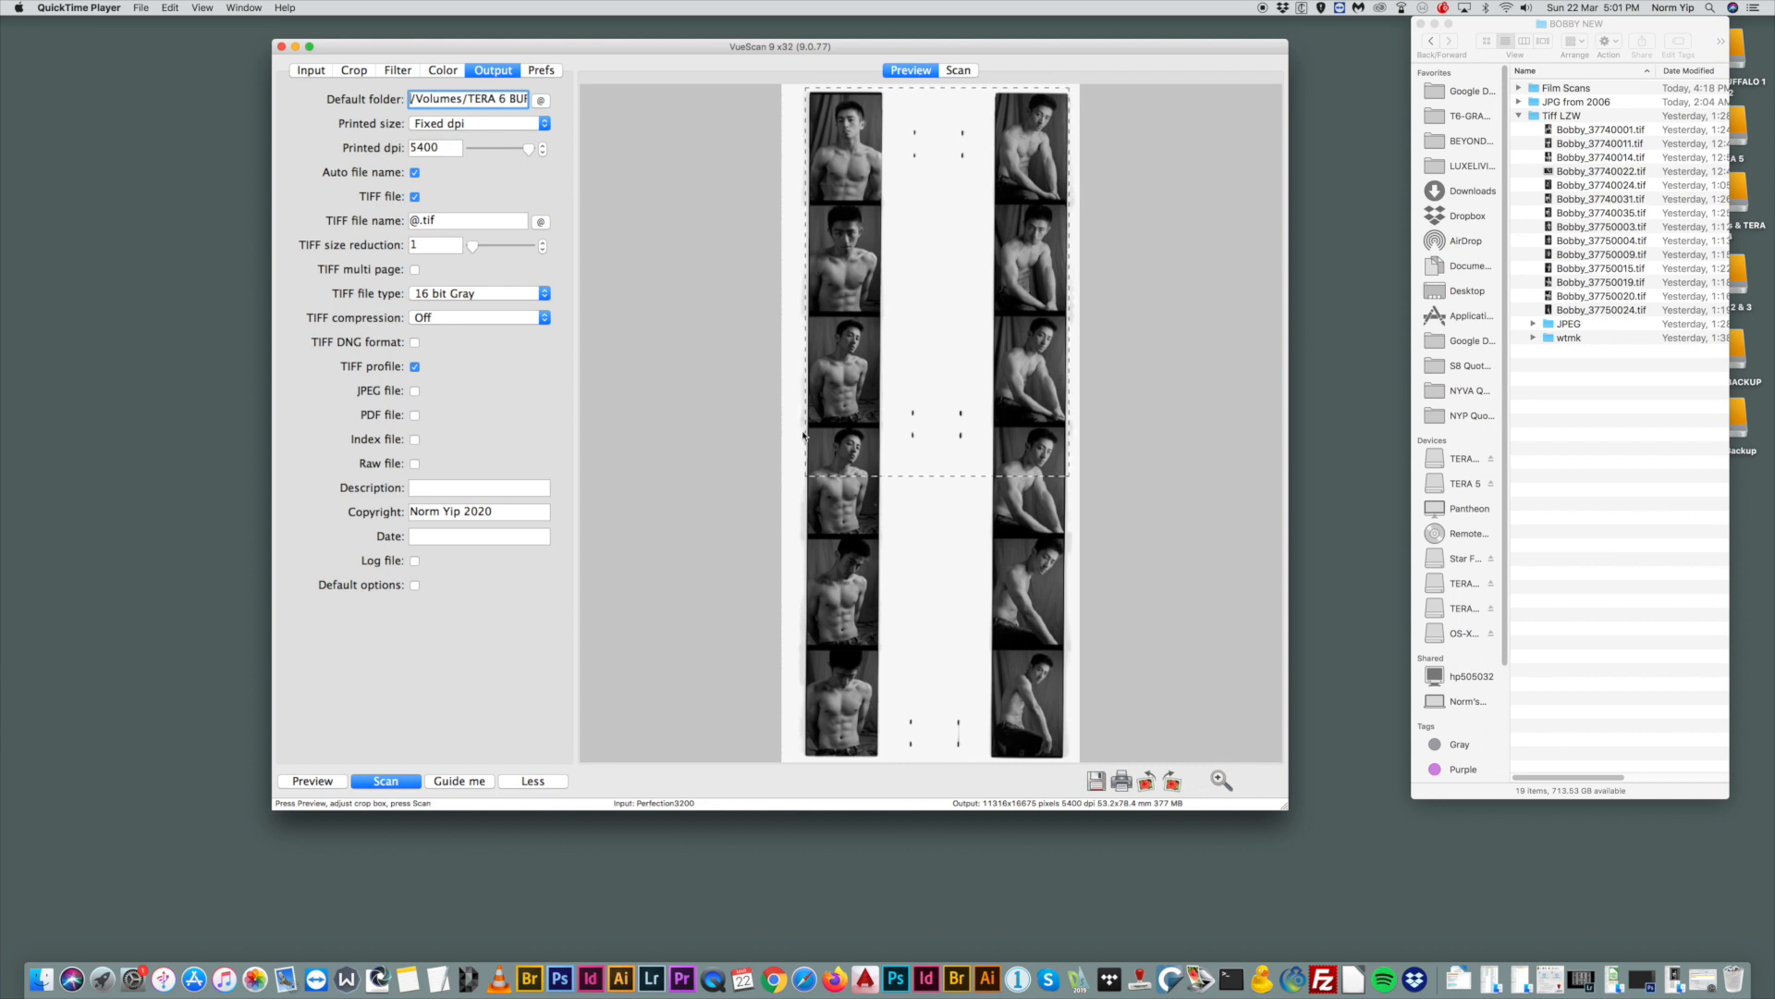
left_click_drag(787, 52, 788, 51)
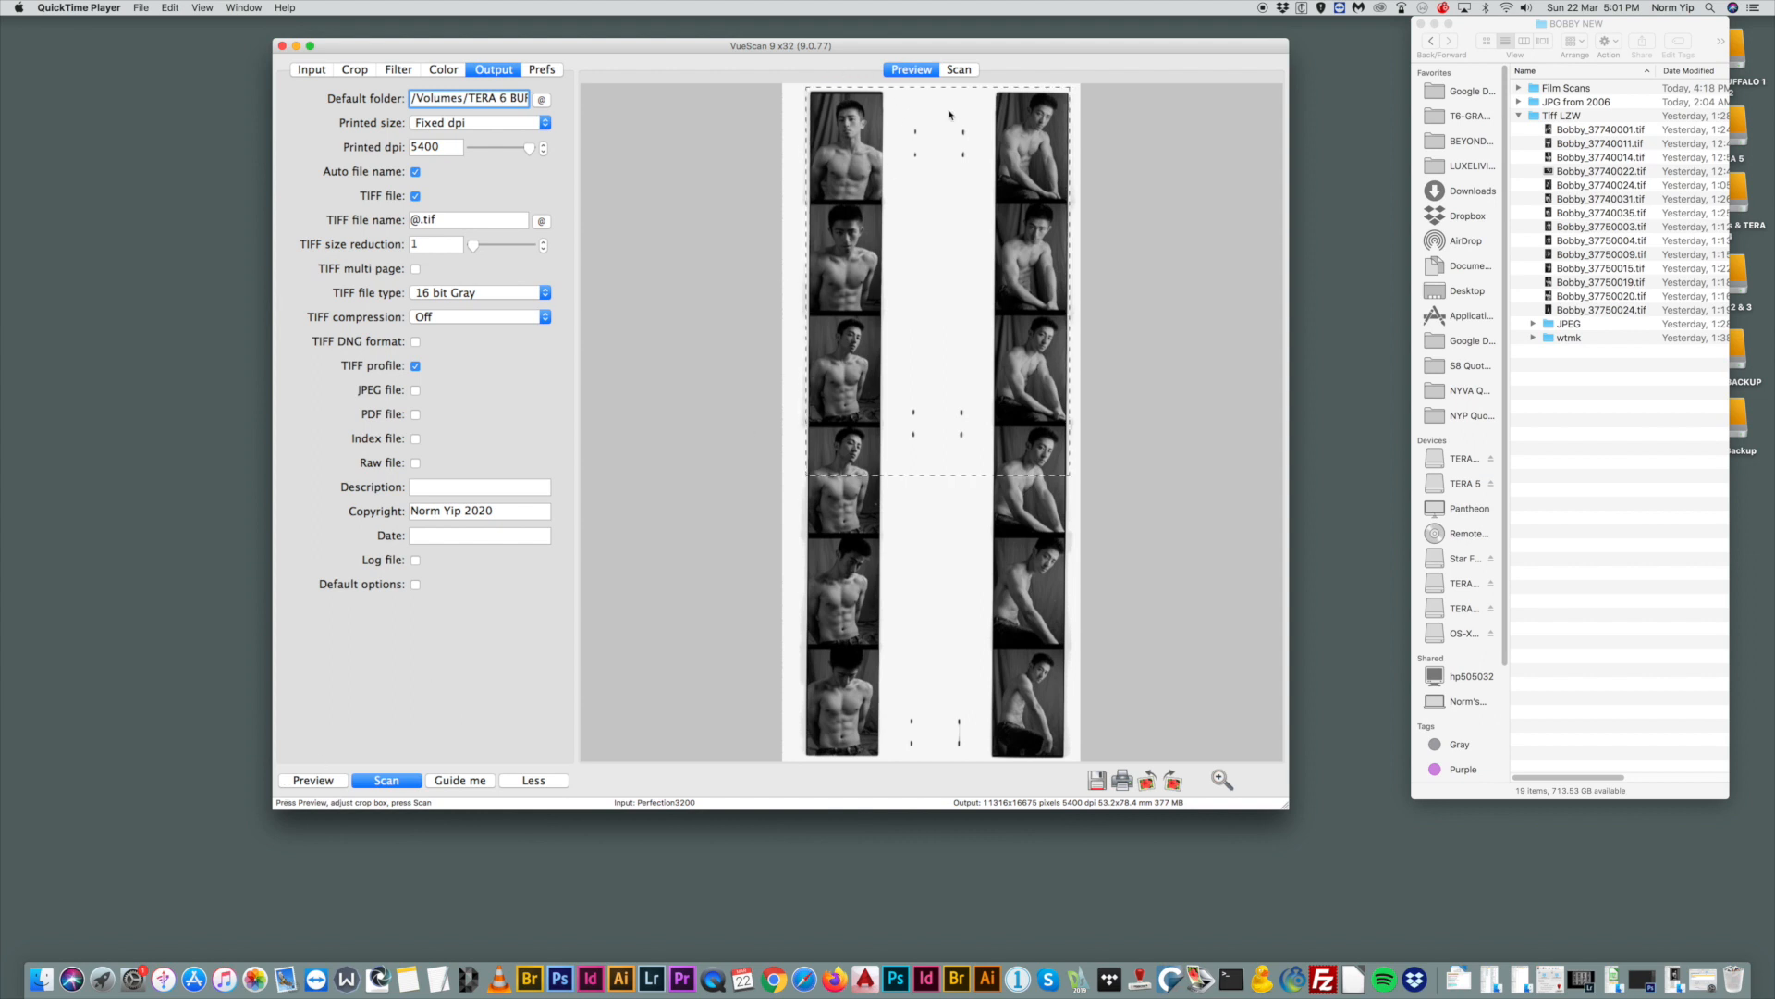
left_click(314, 782)
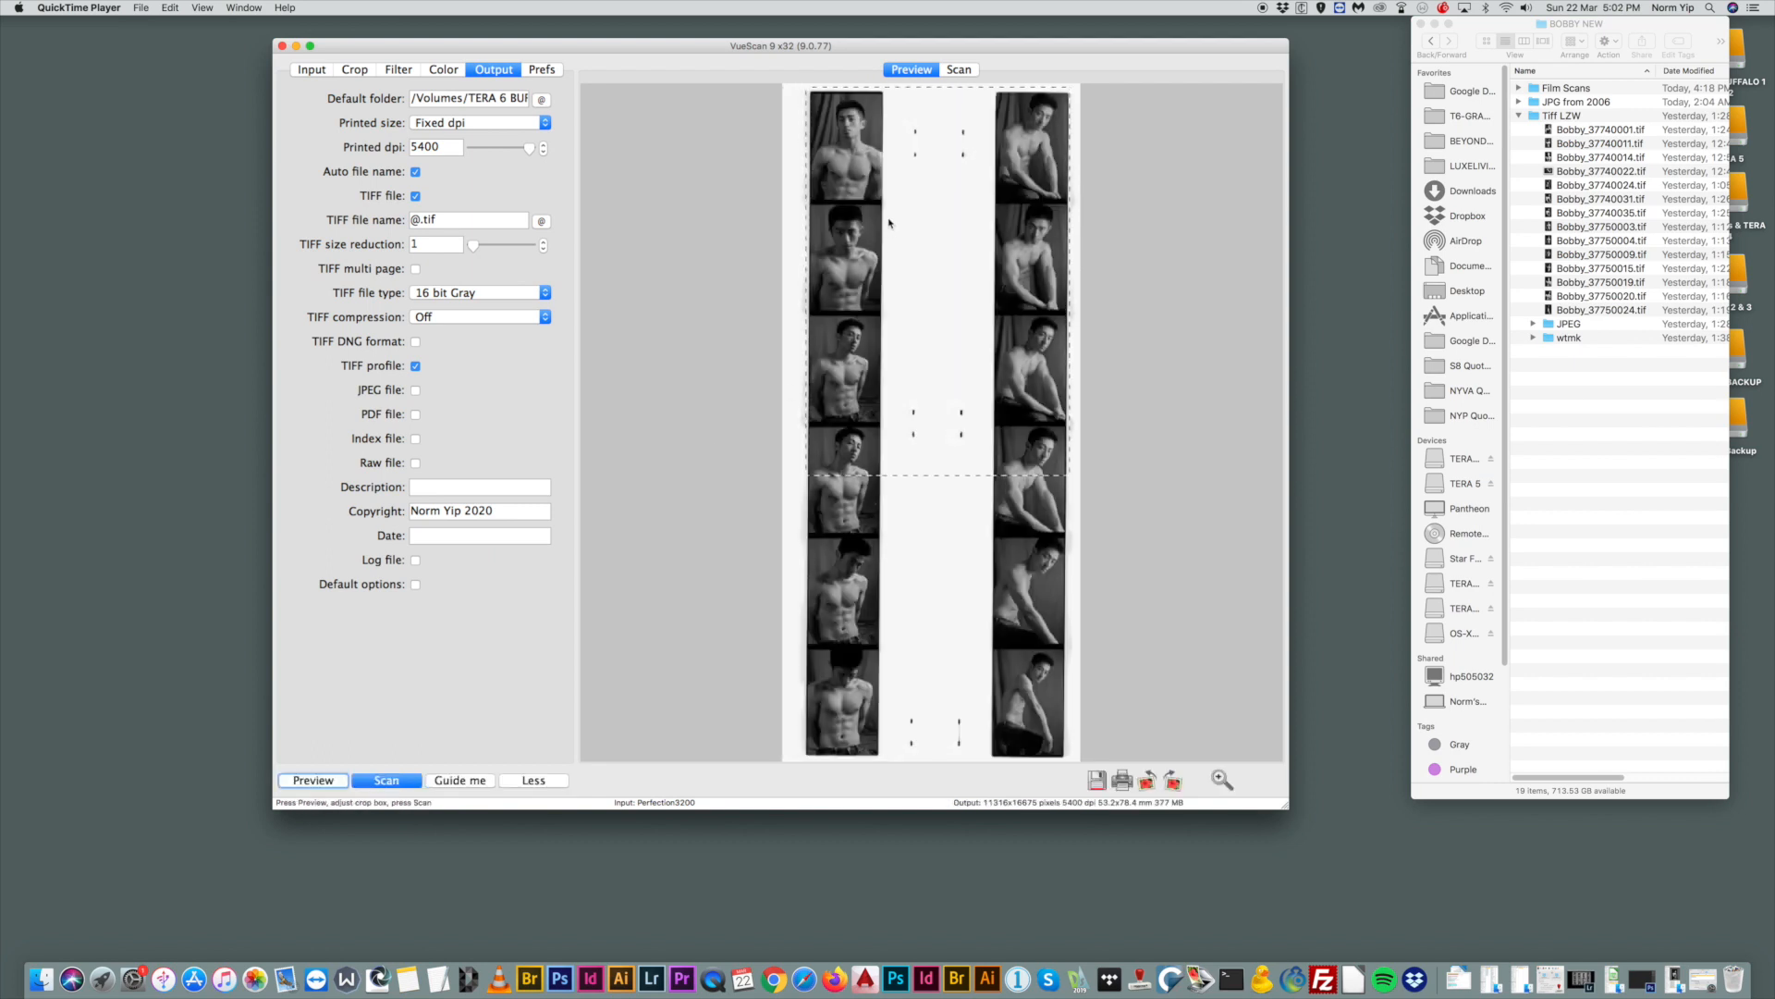
left_click_drag(851, 52, 883, 41)
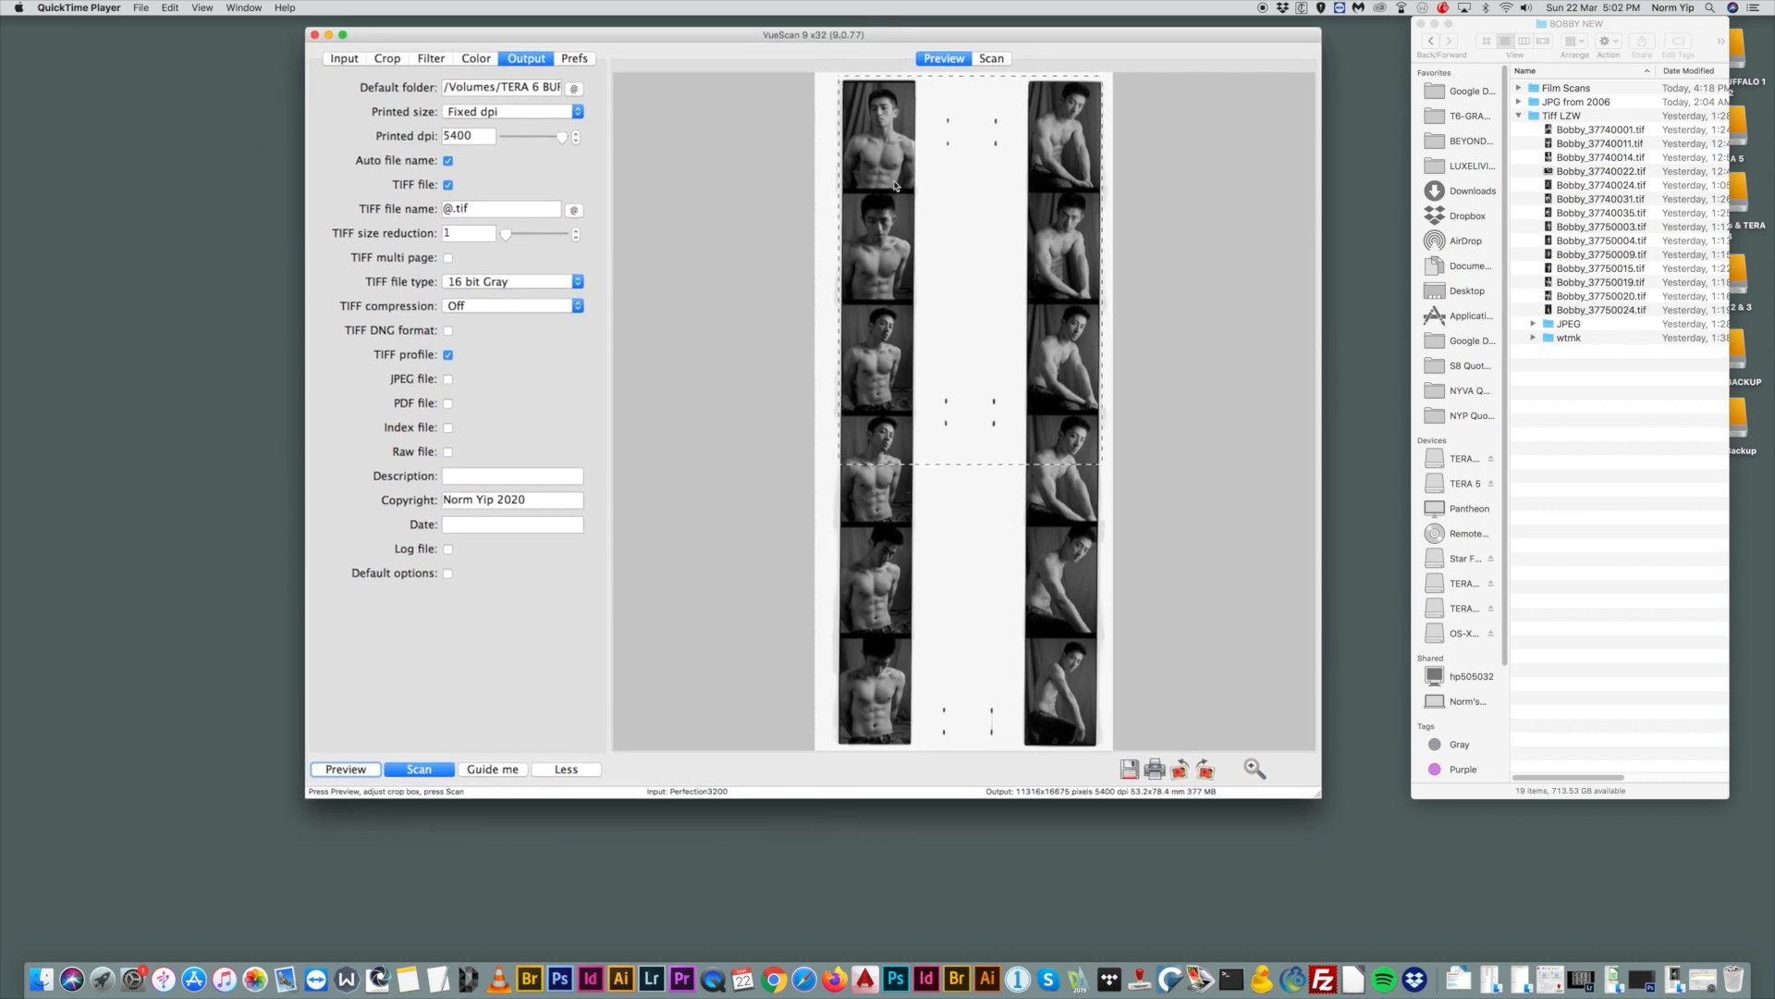
Set the black-and-white film profile to vendor KODAK, brand TMAX-400 and type D-76 CI = .40.
left_click(477, 58)
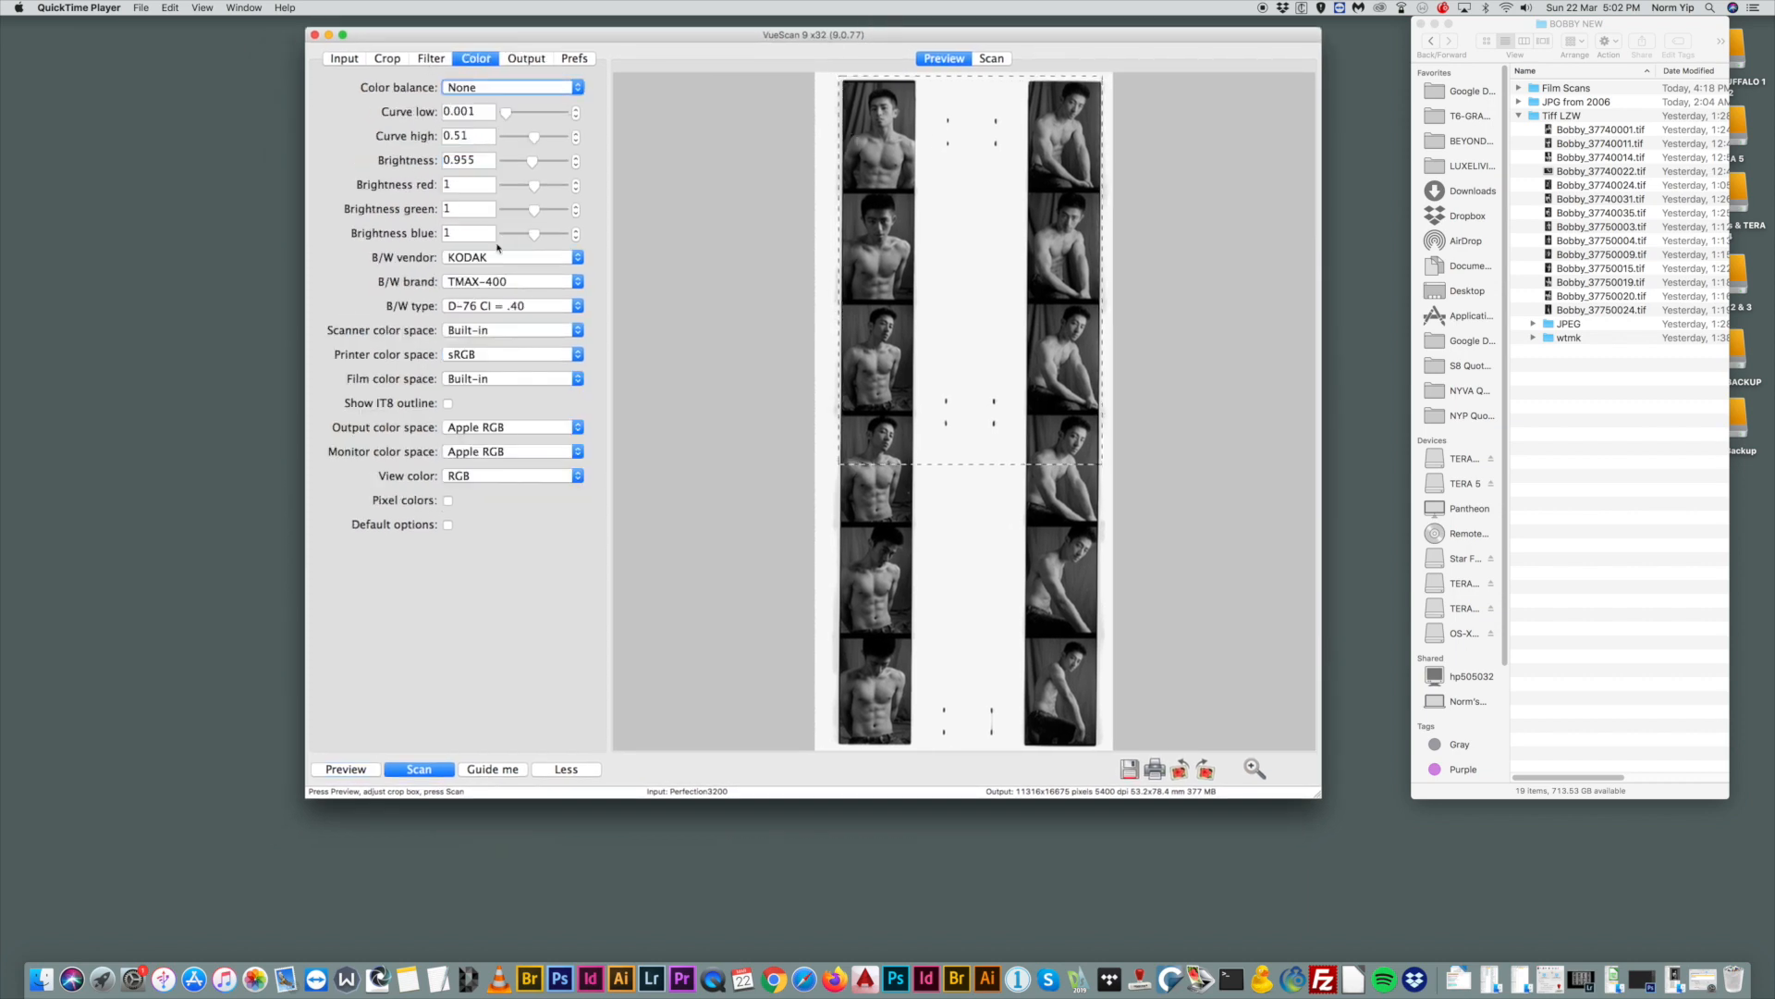
left_click_drag(484, 36, 499, 28)
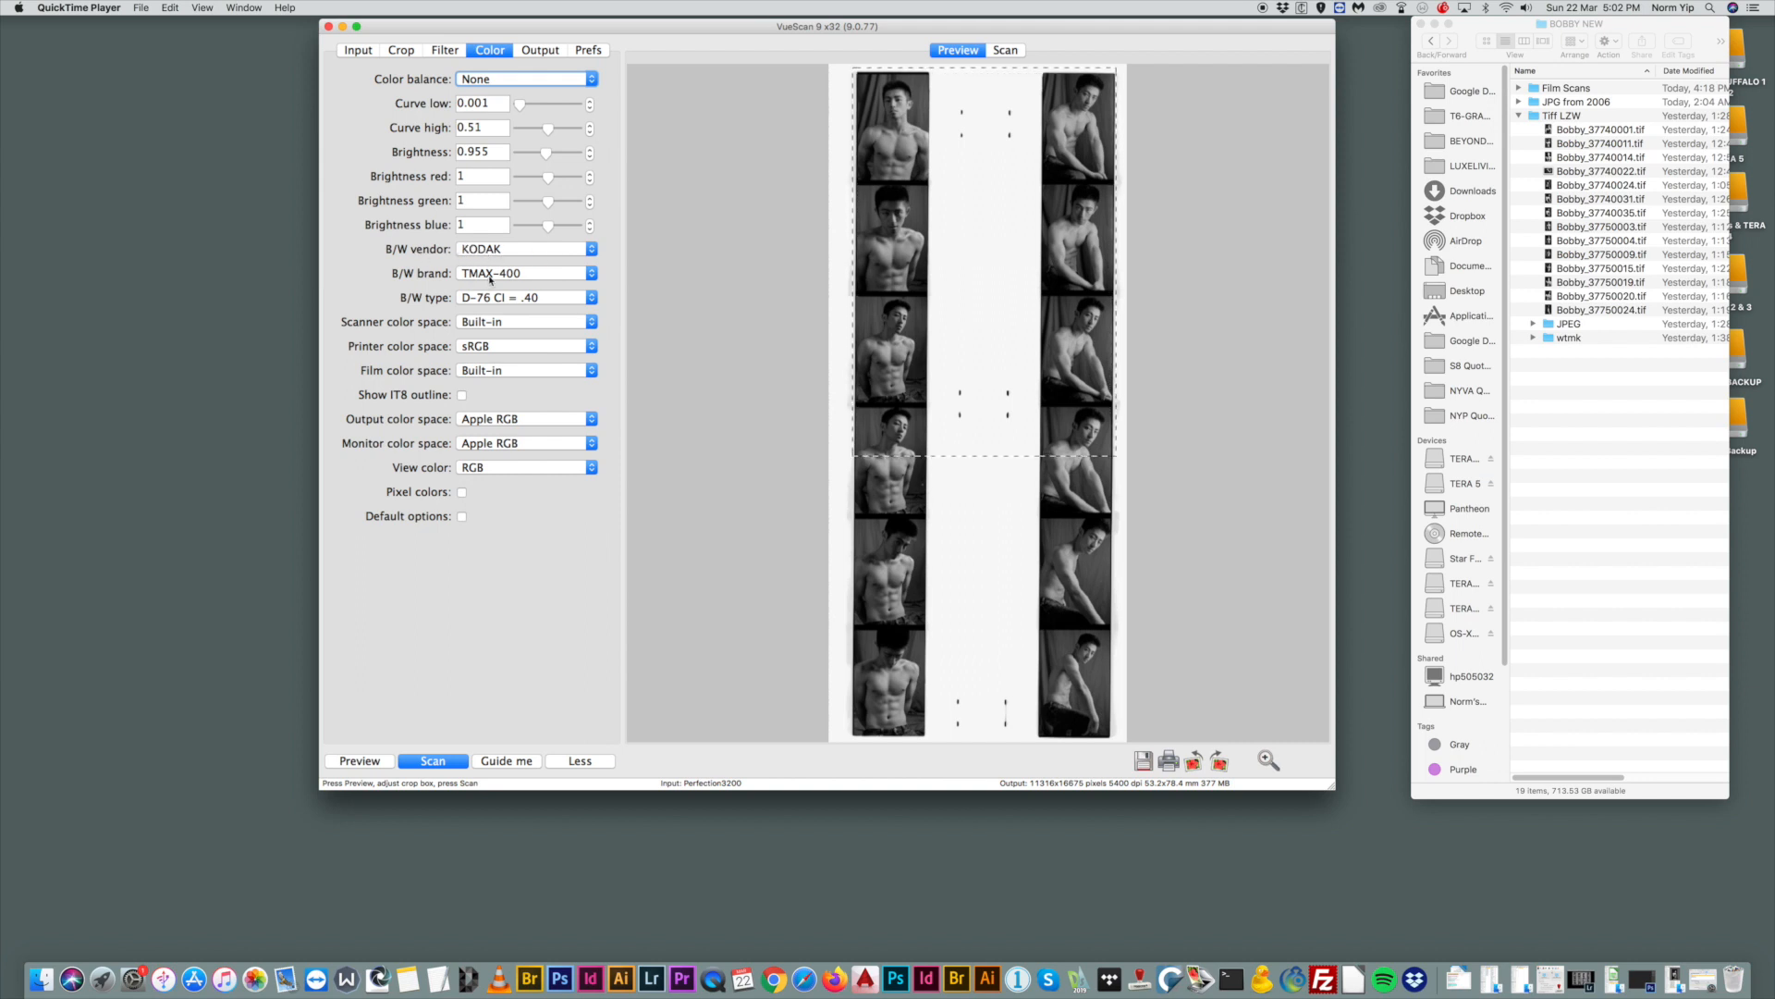
left_click(516, 273)
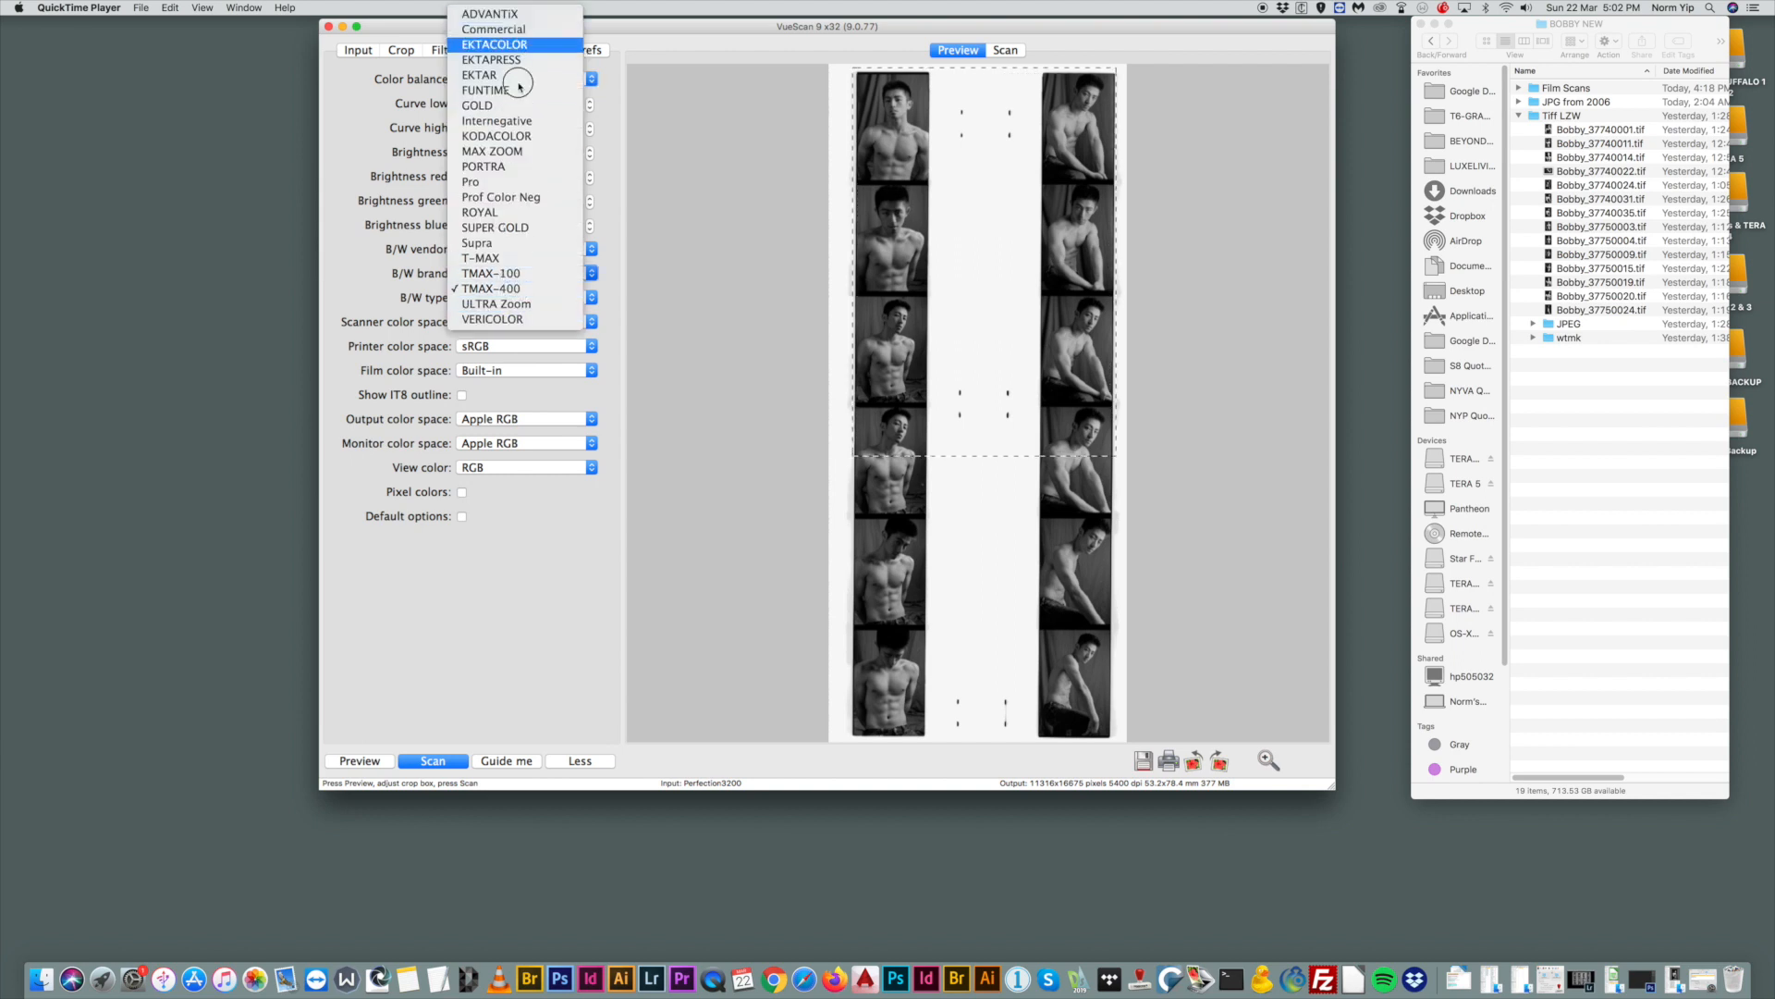
left_click(487, 289)
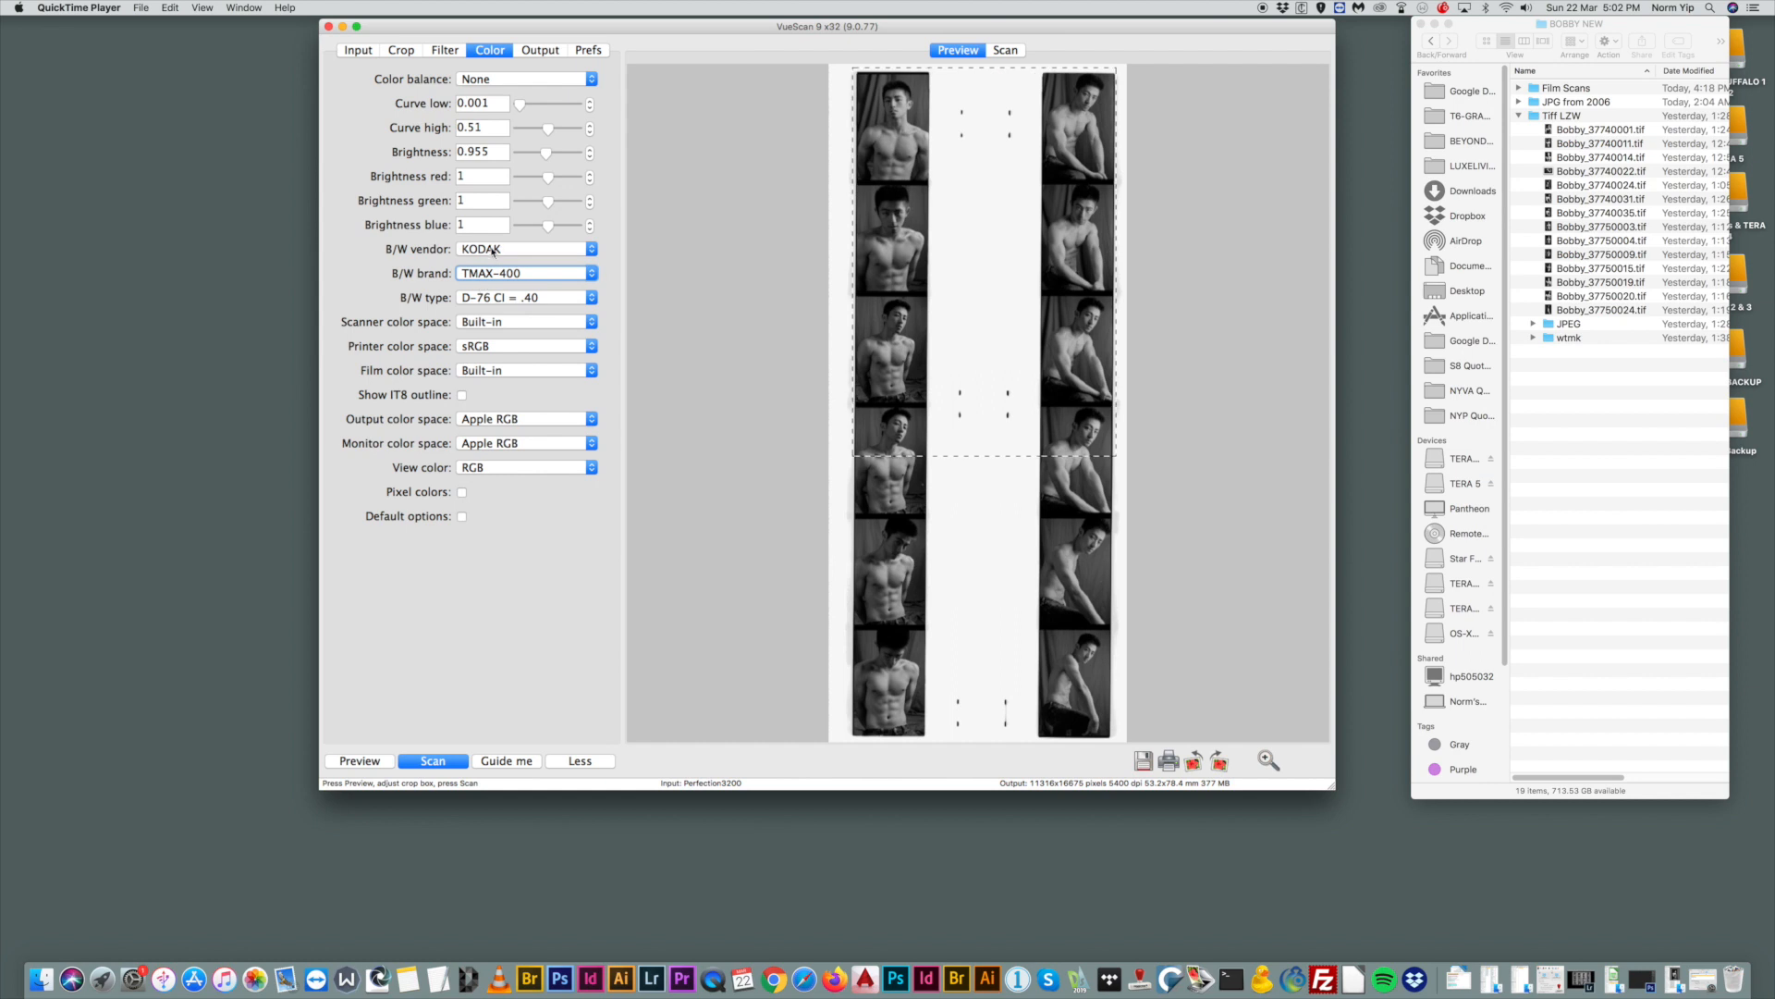
left_click(495, 249)
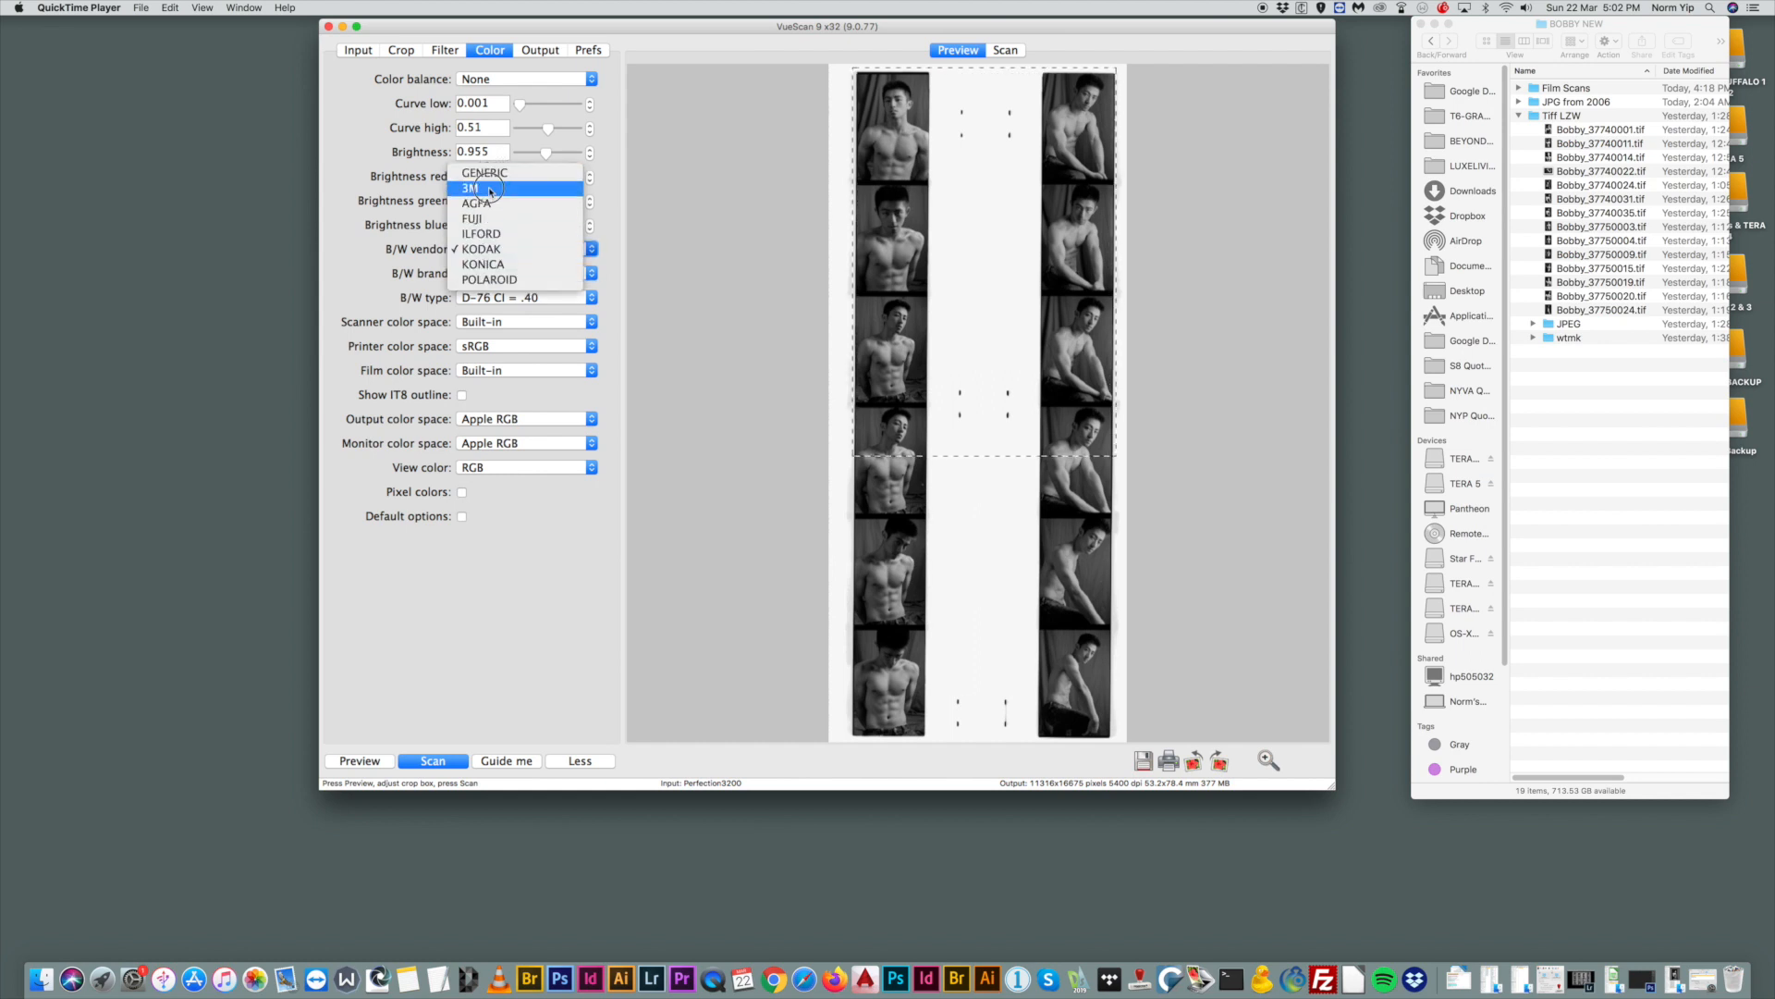
left_click(492, 250)
left_click(500, 273)
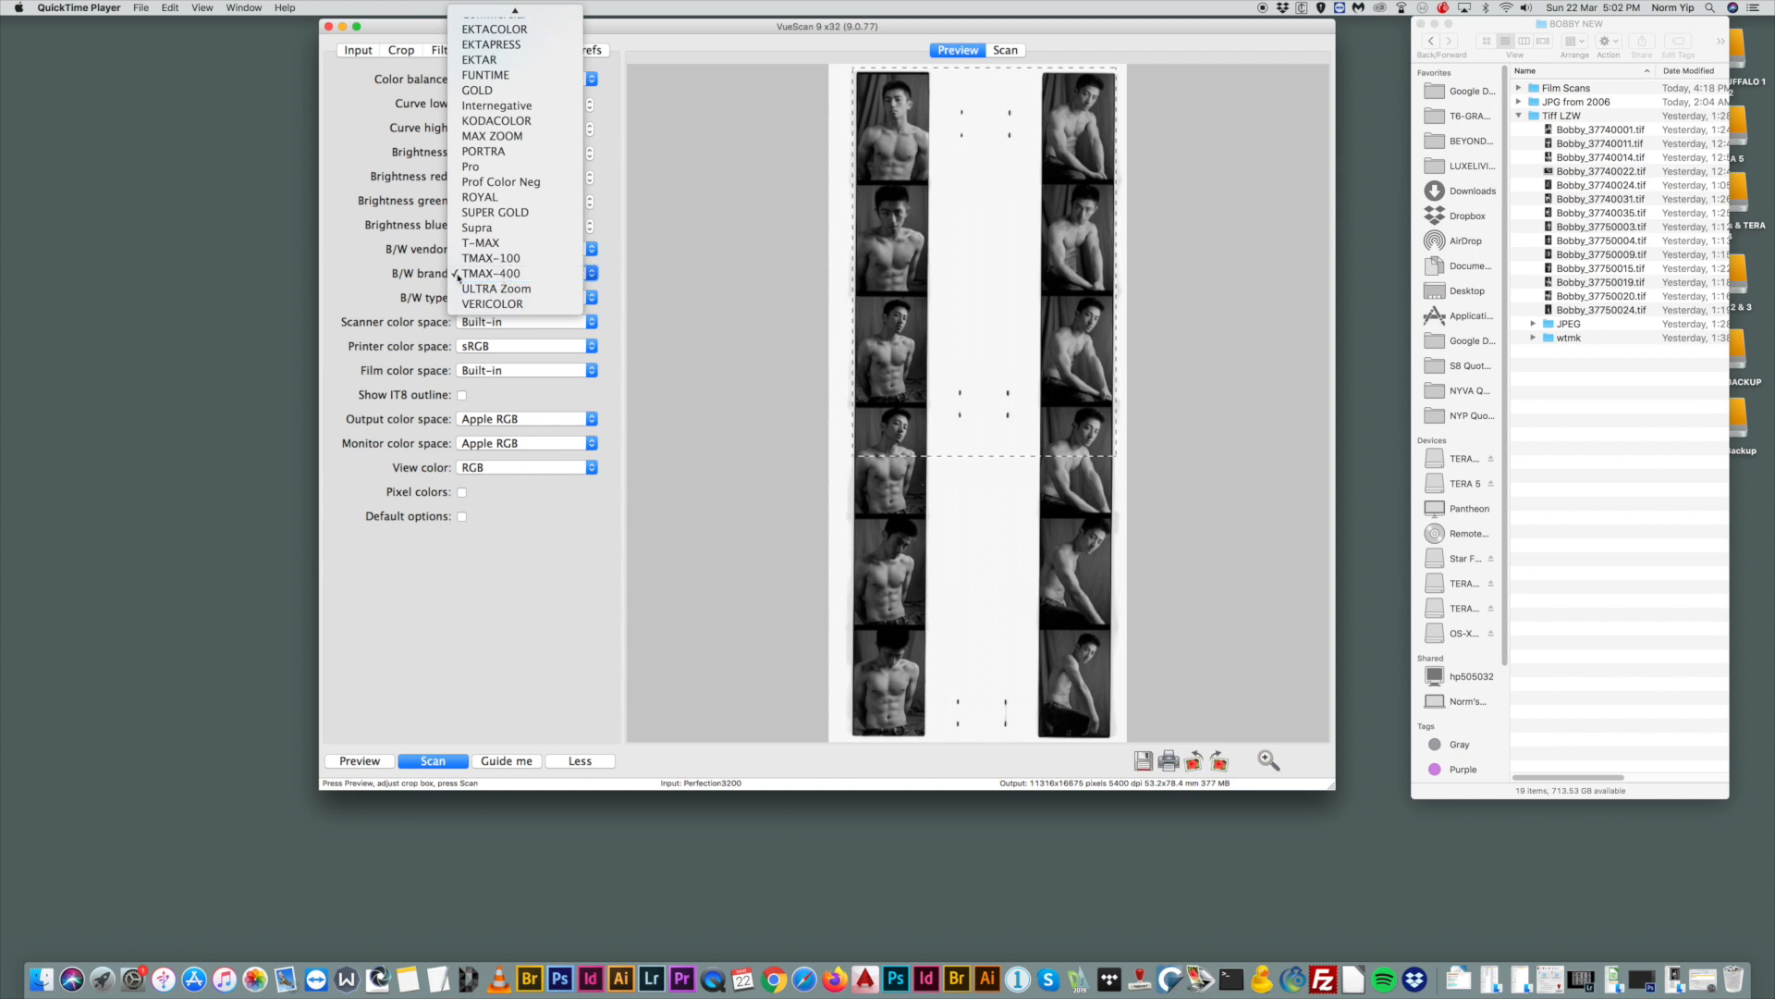
left_click(502, 277)
left_click(507, 298)
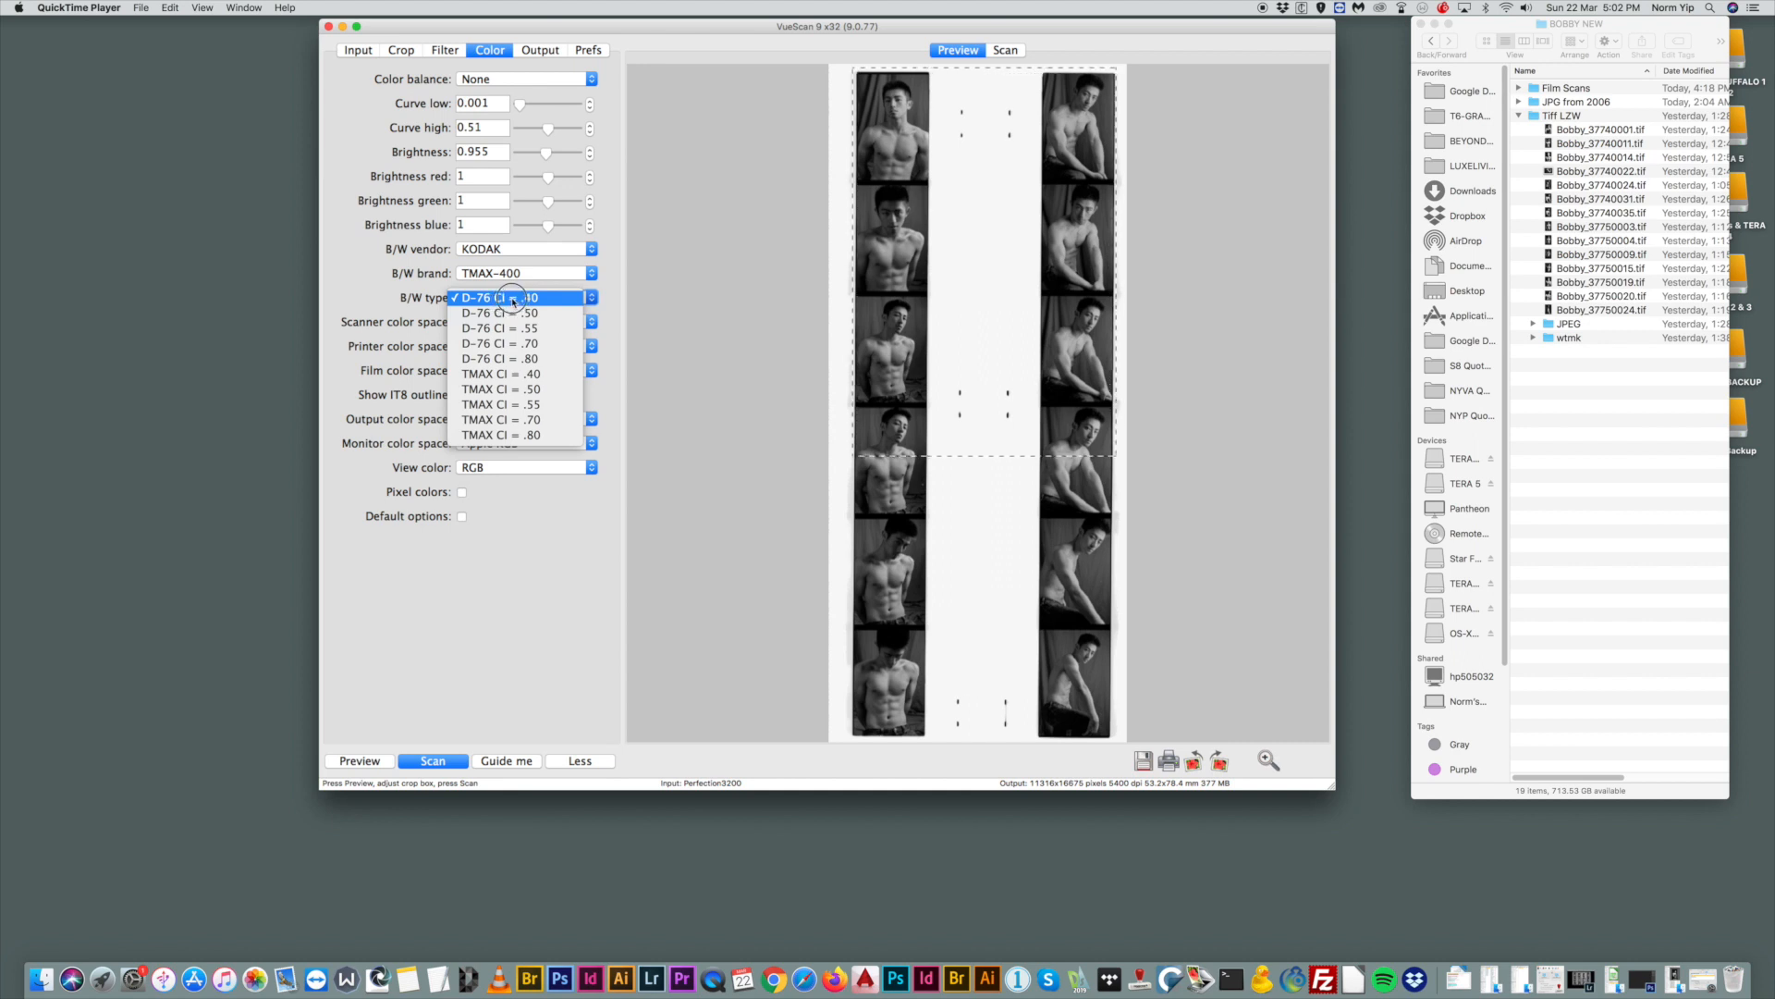
left_click(513, 298)
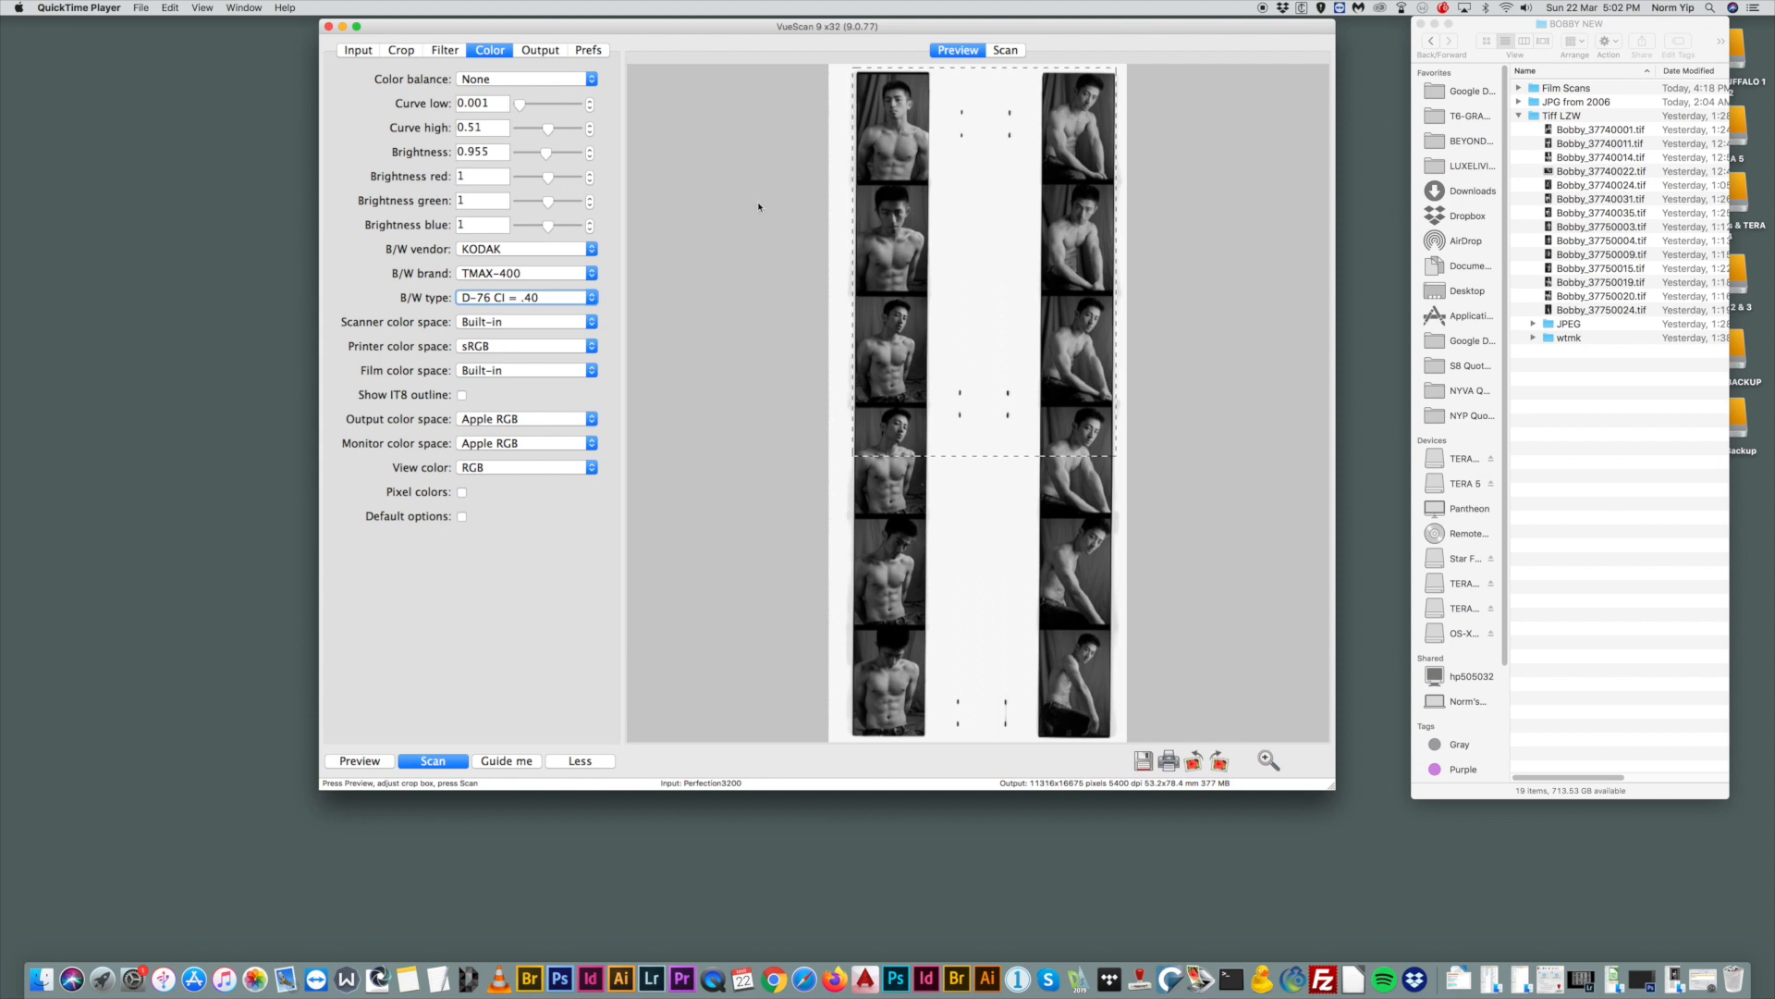
Crop to the second frame of the right film strip and scan it to a TIFF file.
left_click_drag(711, 26, 722, 27)
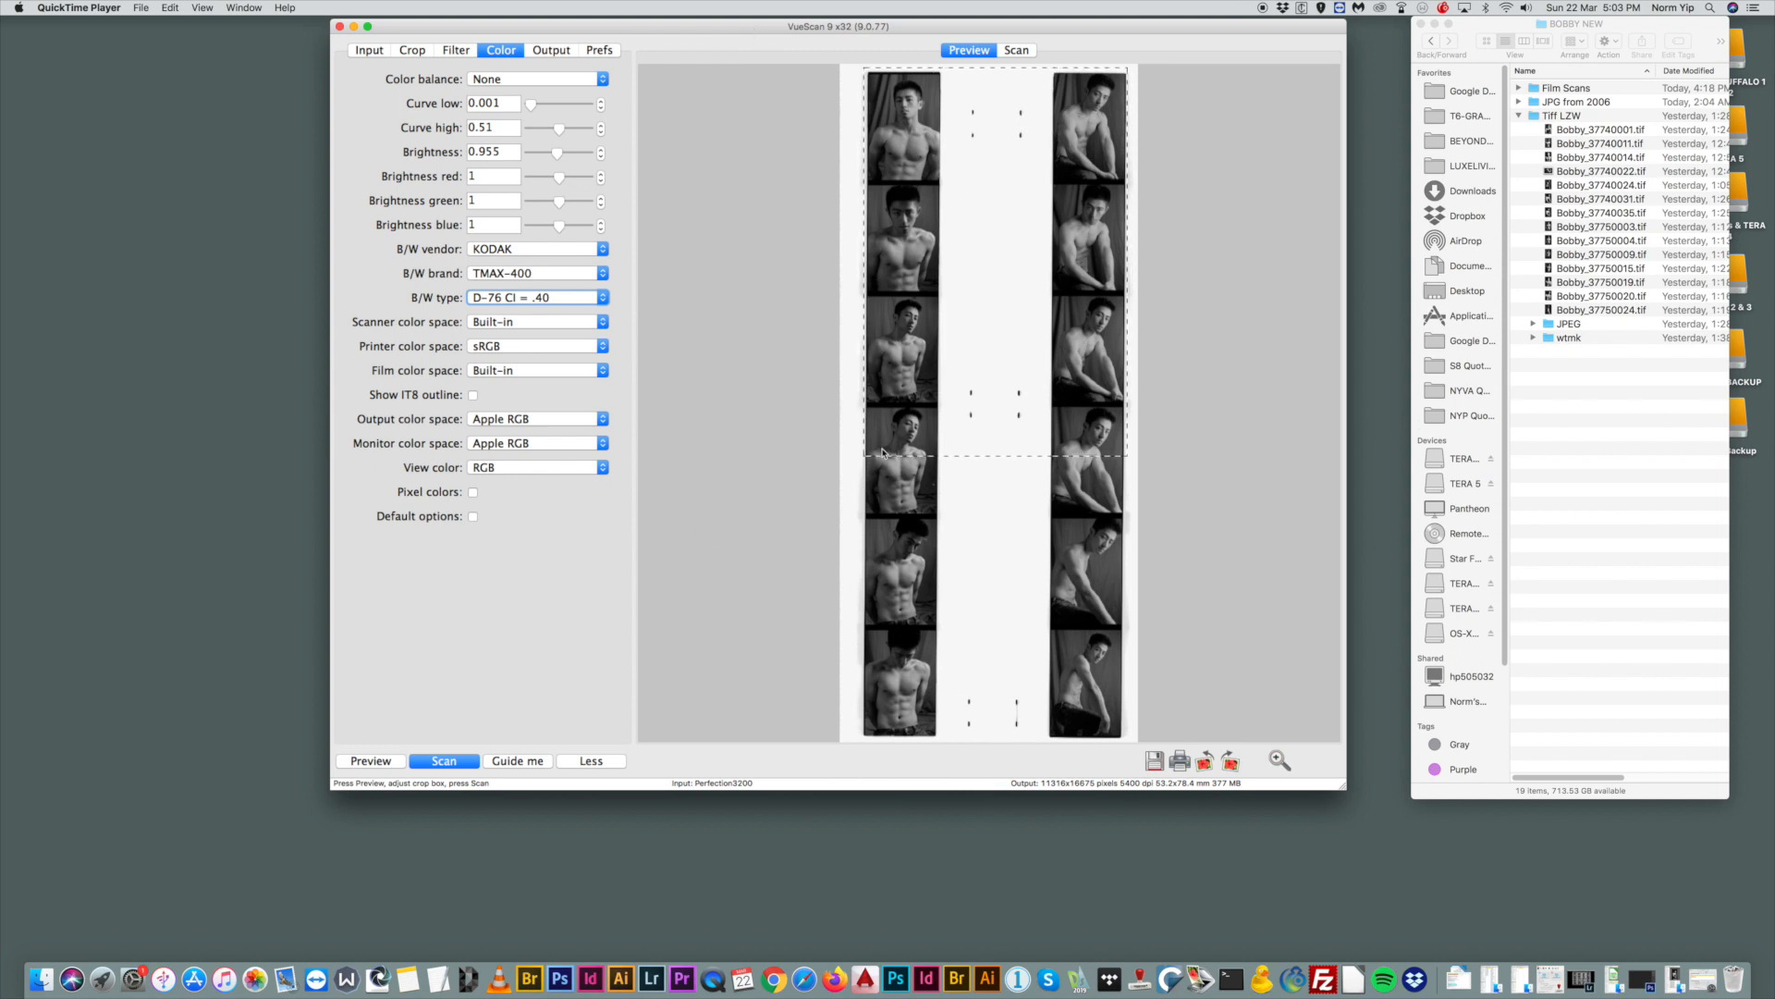
left_click_drag(867, 458, 1130, 184)
left_click(551, 51)
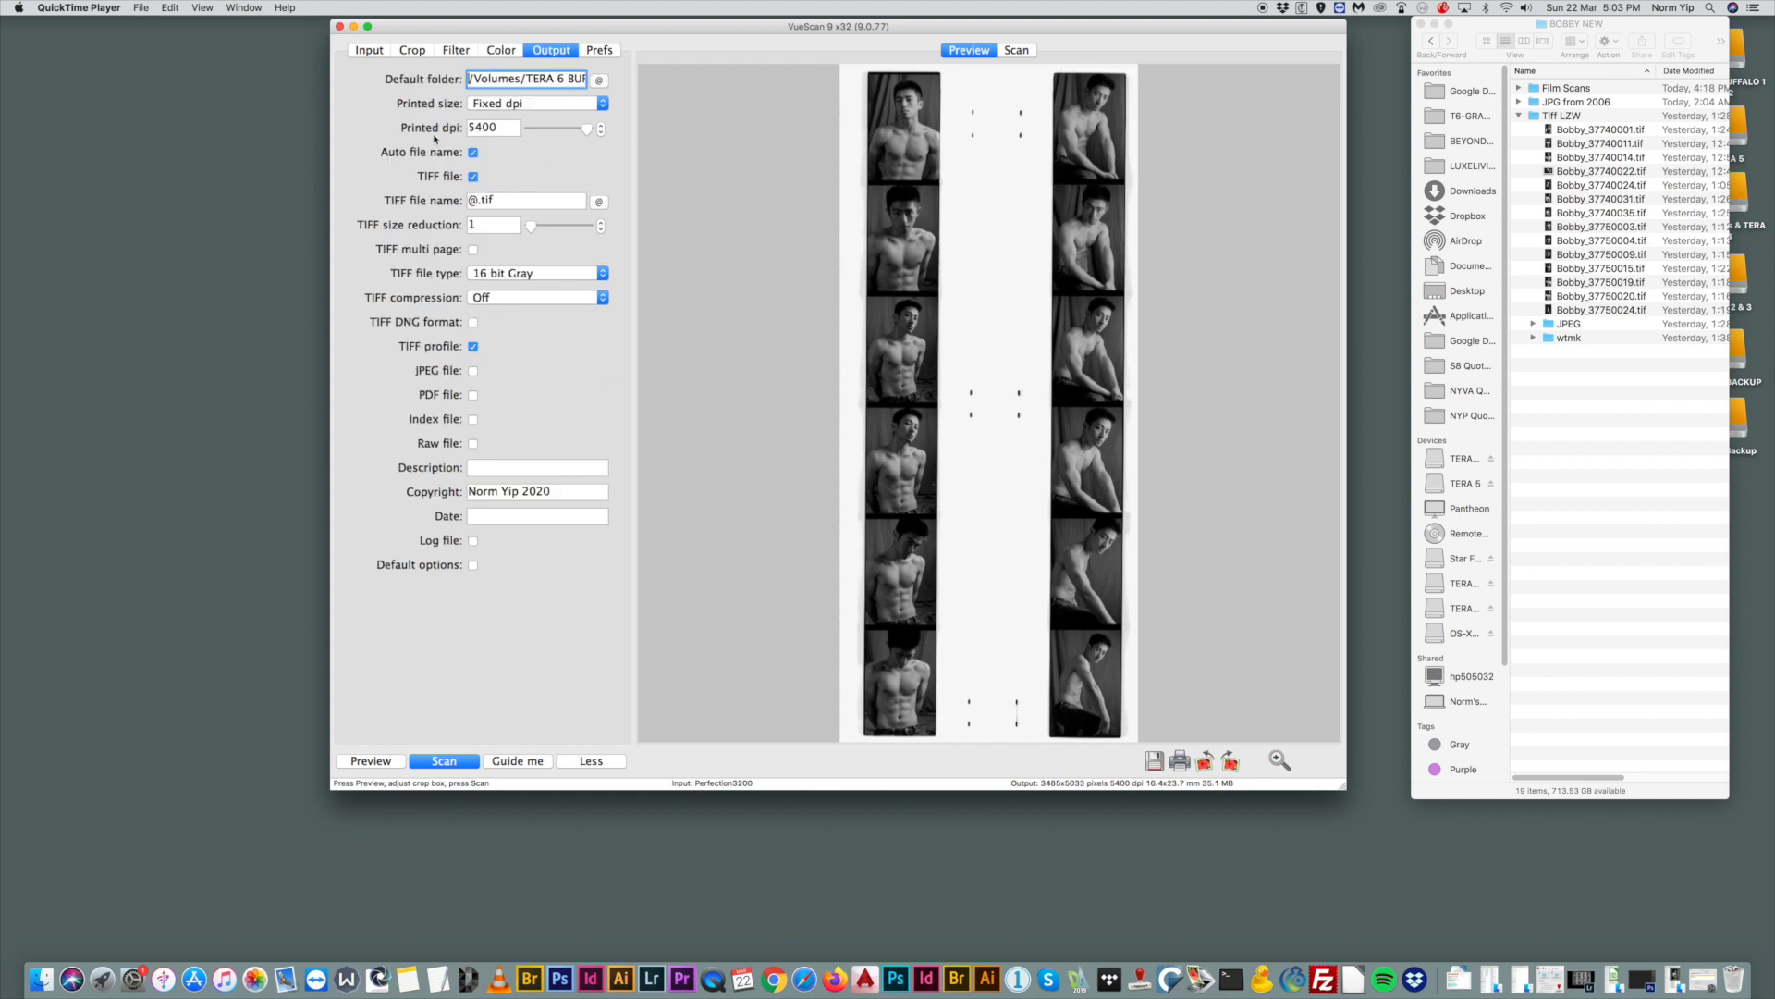
left_click(445, 761)
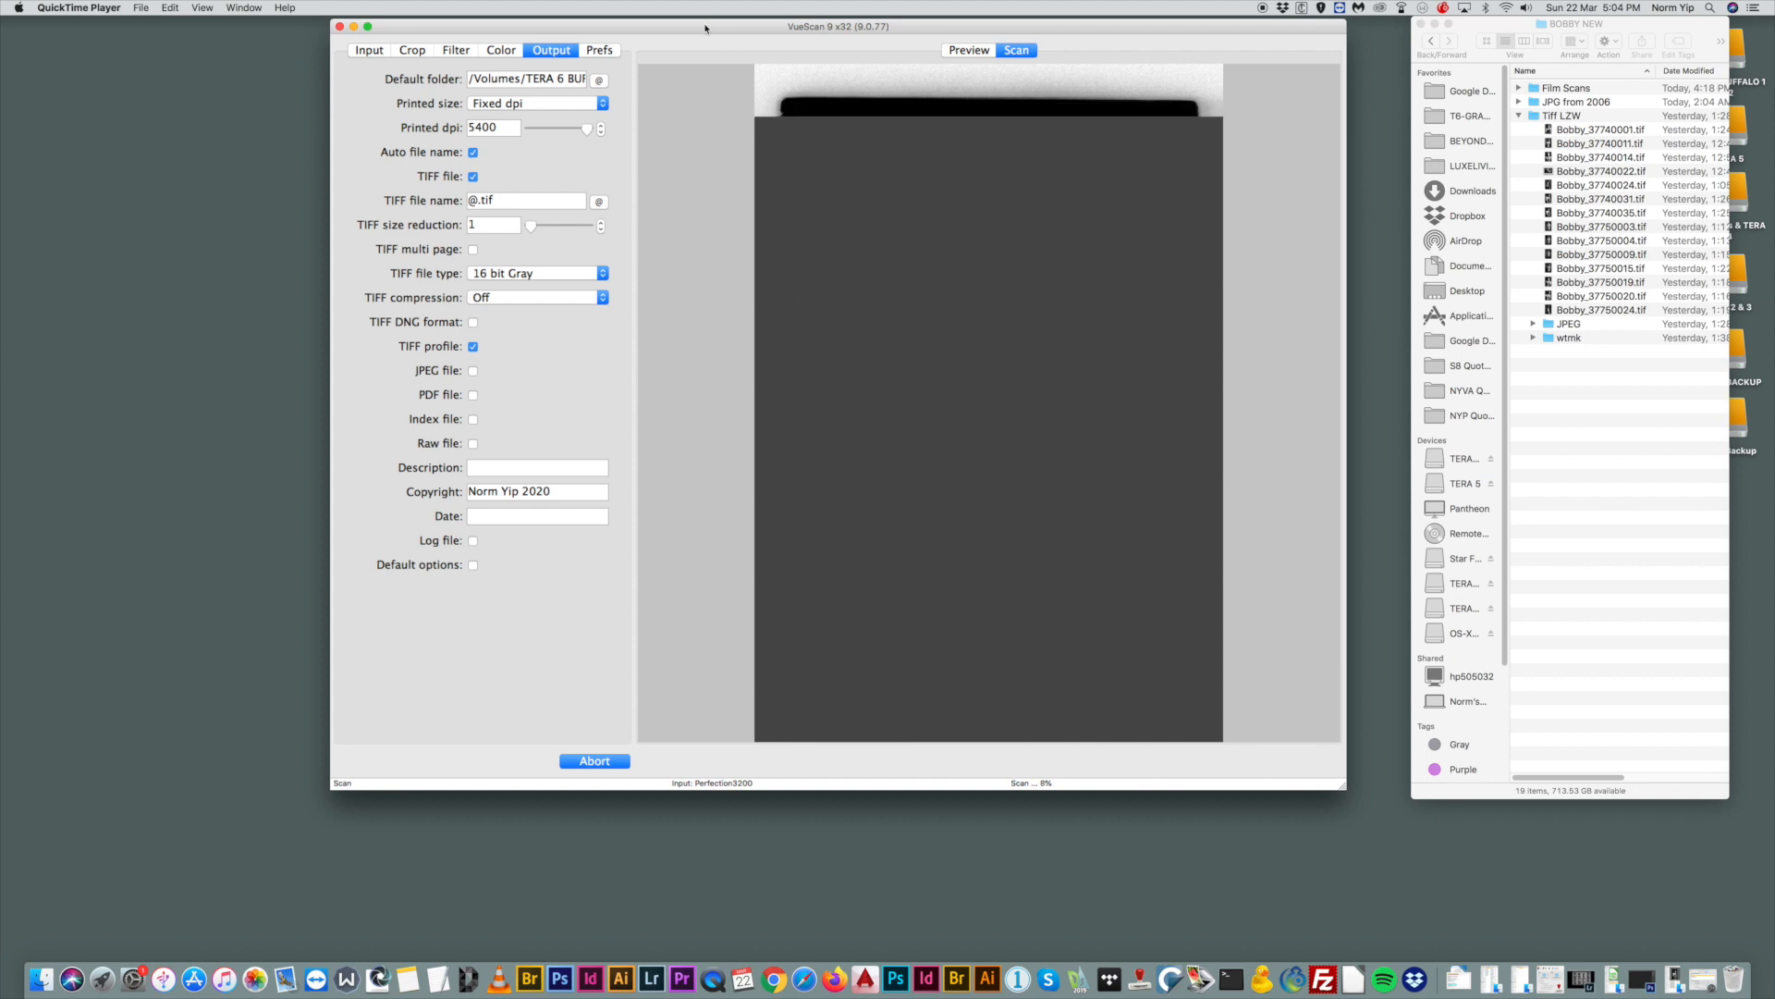
left_click_drag(705, 29, 701, 27)
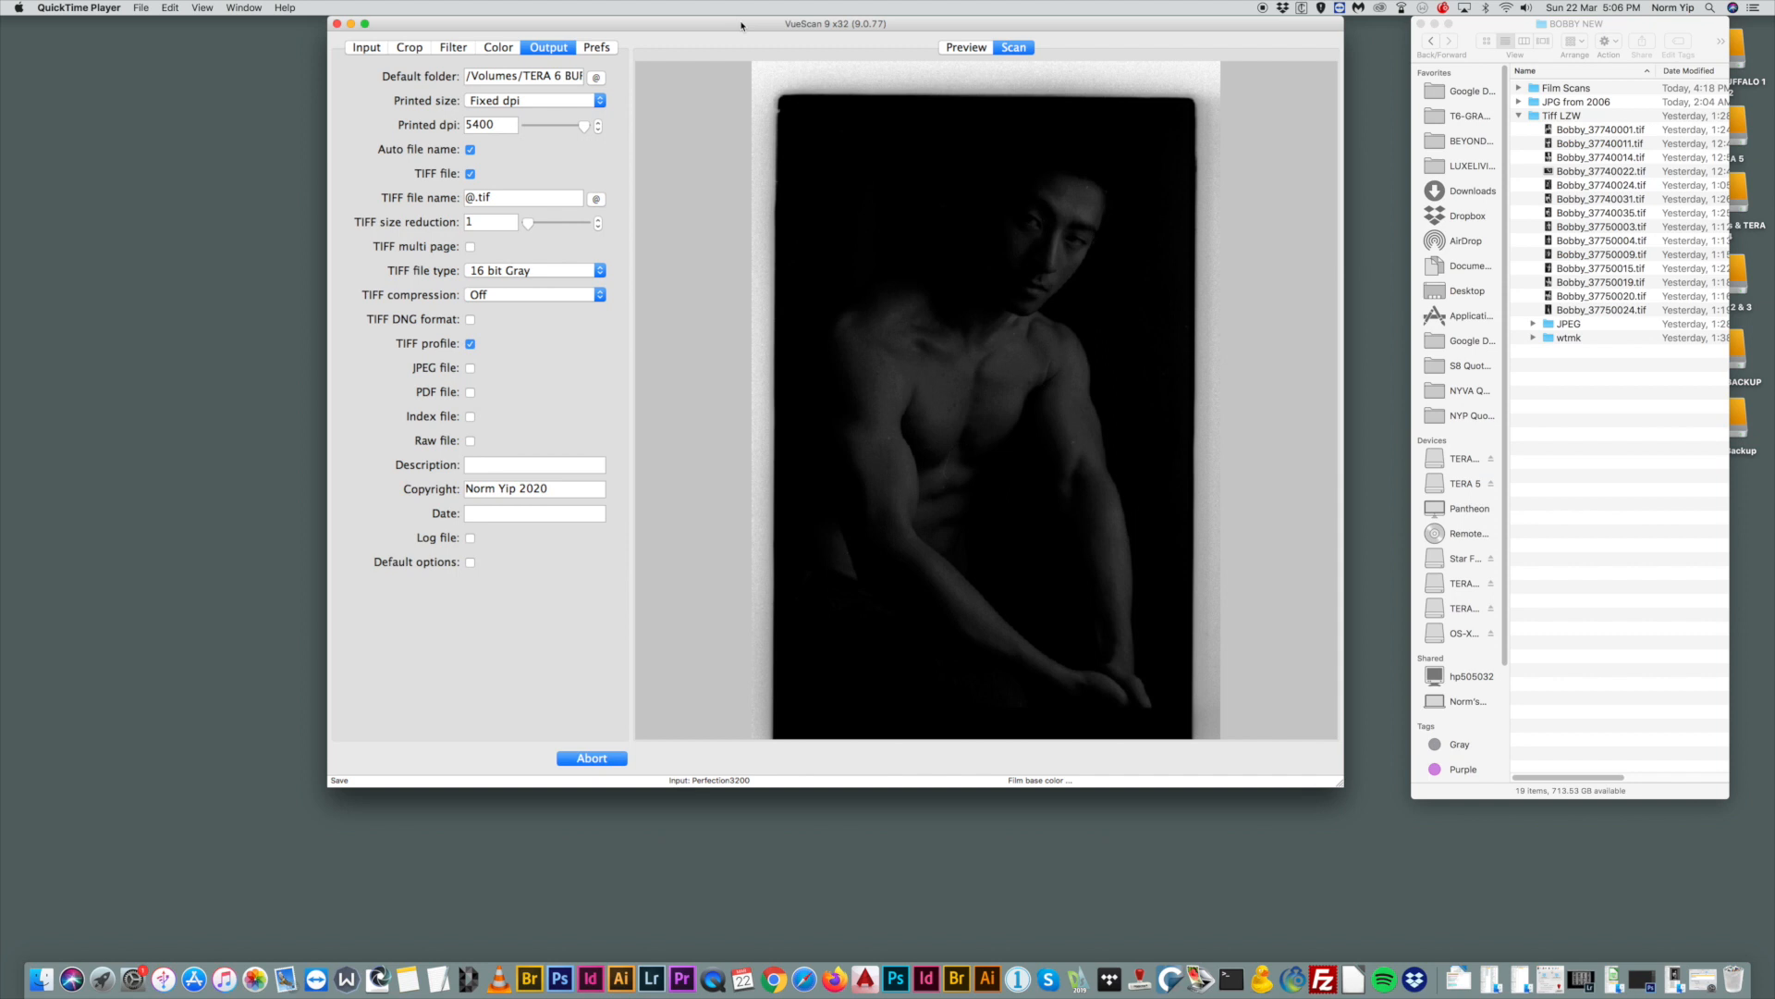
left_click(711, 33)
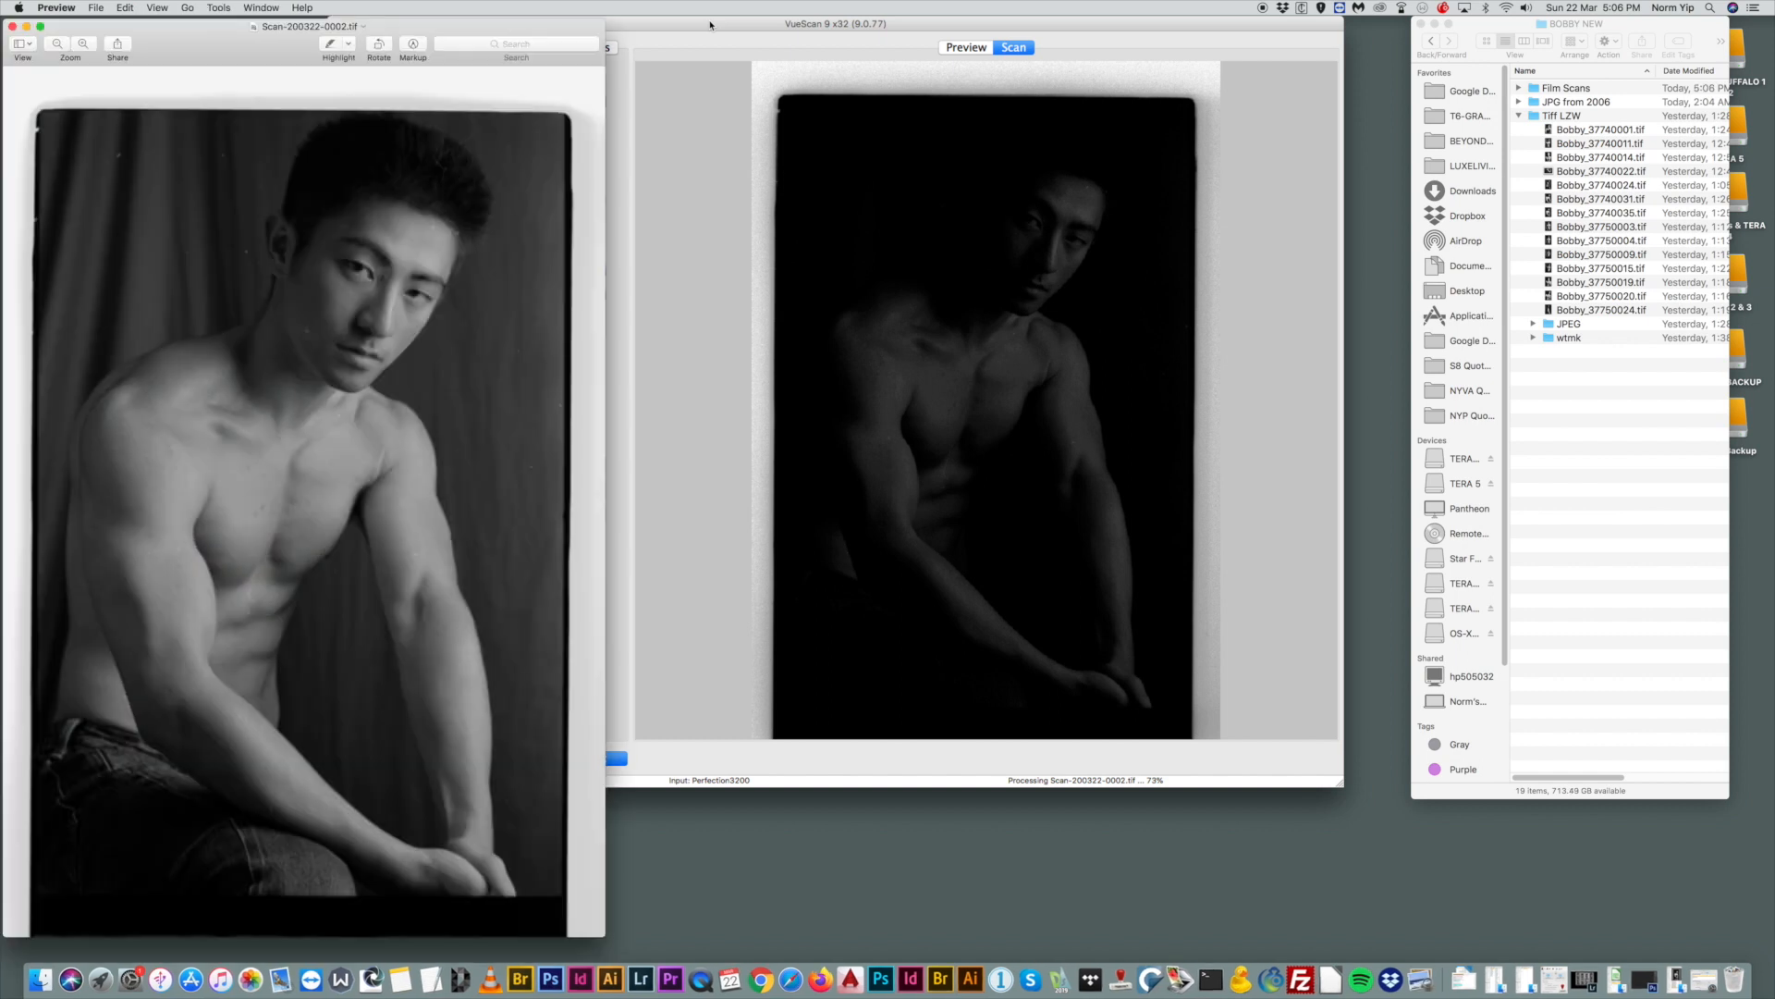
Bring the scanned Scan-200322-0002.tif into view and examine the subject's torso and face at high magnification.
left_click_drag(434, 23, 1003, 11)
left_click_drag(816, 22, 871, 22)
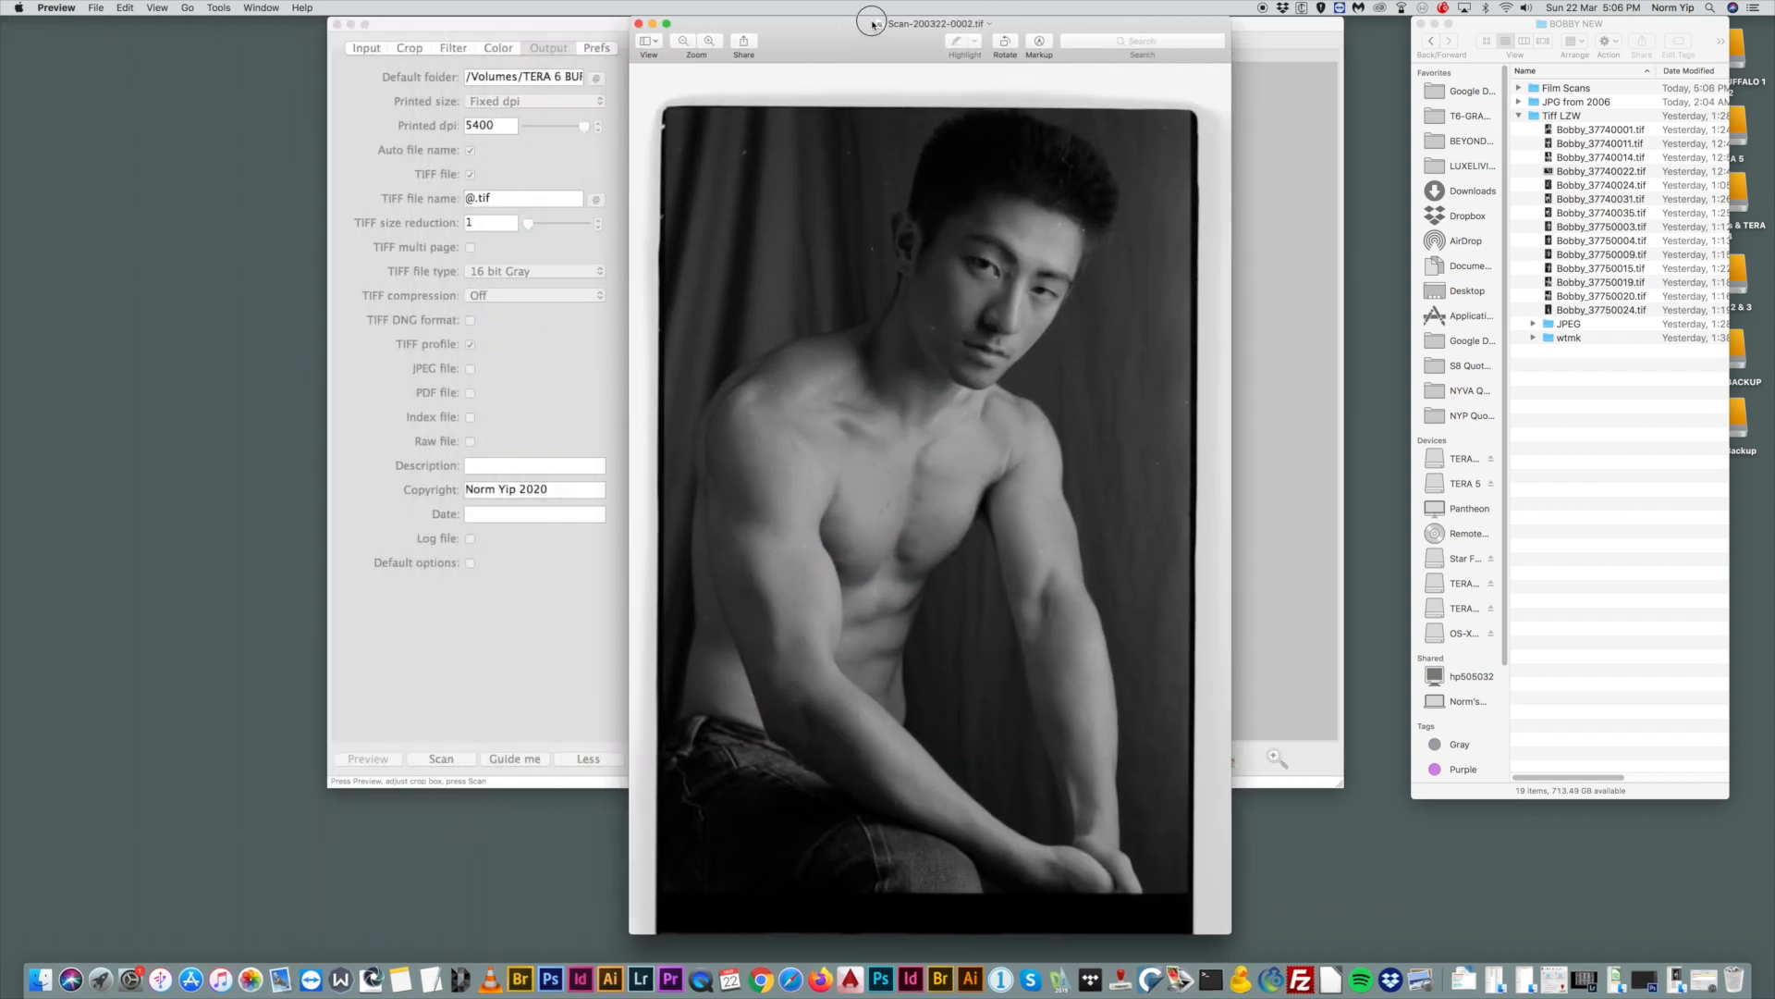
left_click(710, 42)
left_click(710, 42)
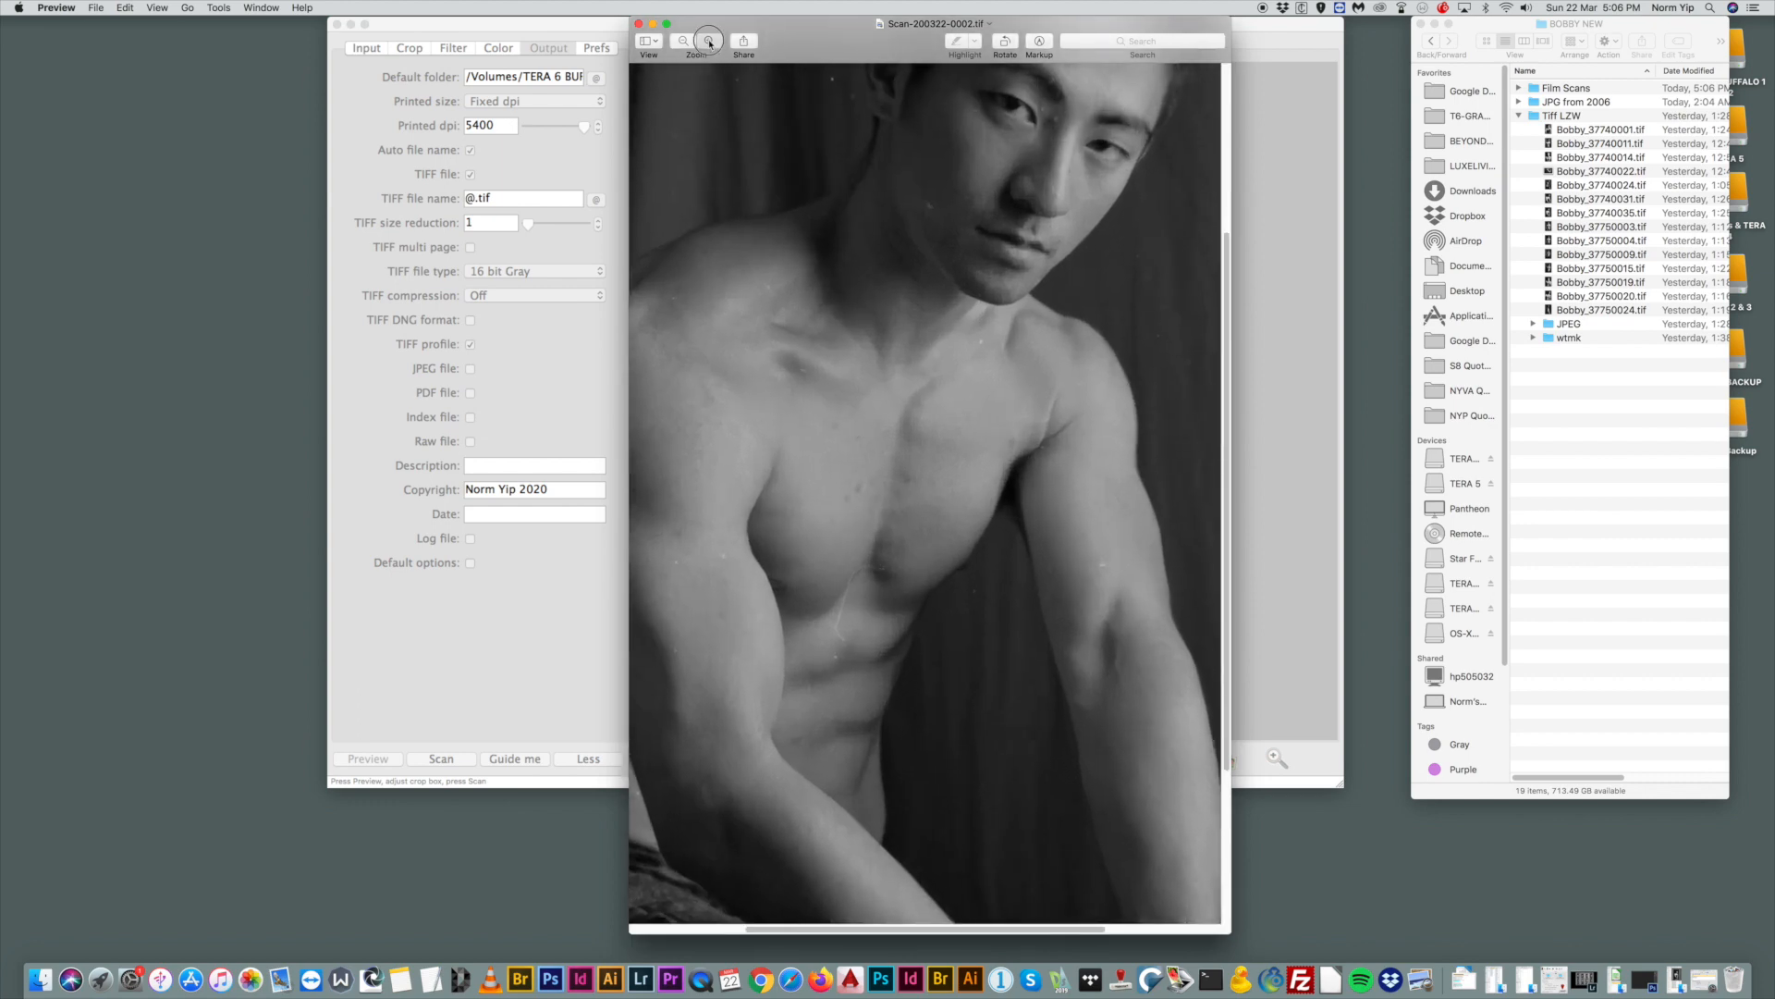
left_click(710, 42)
left_click(710, 43)
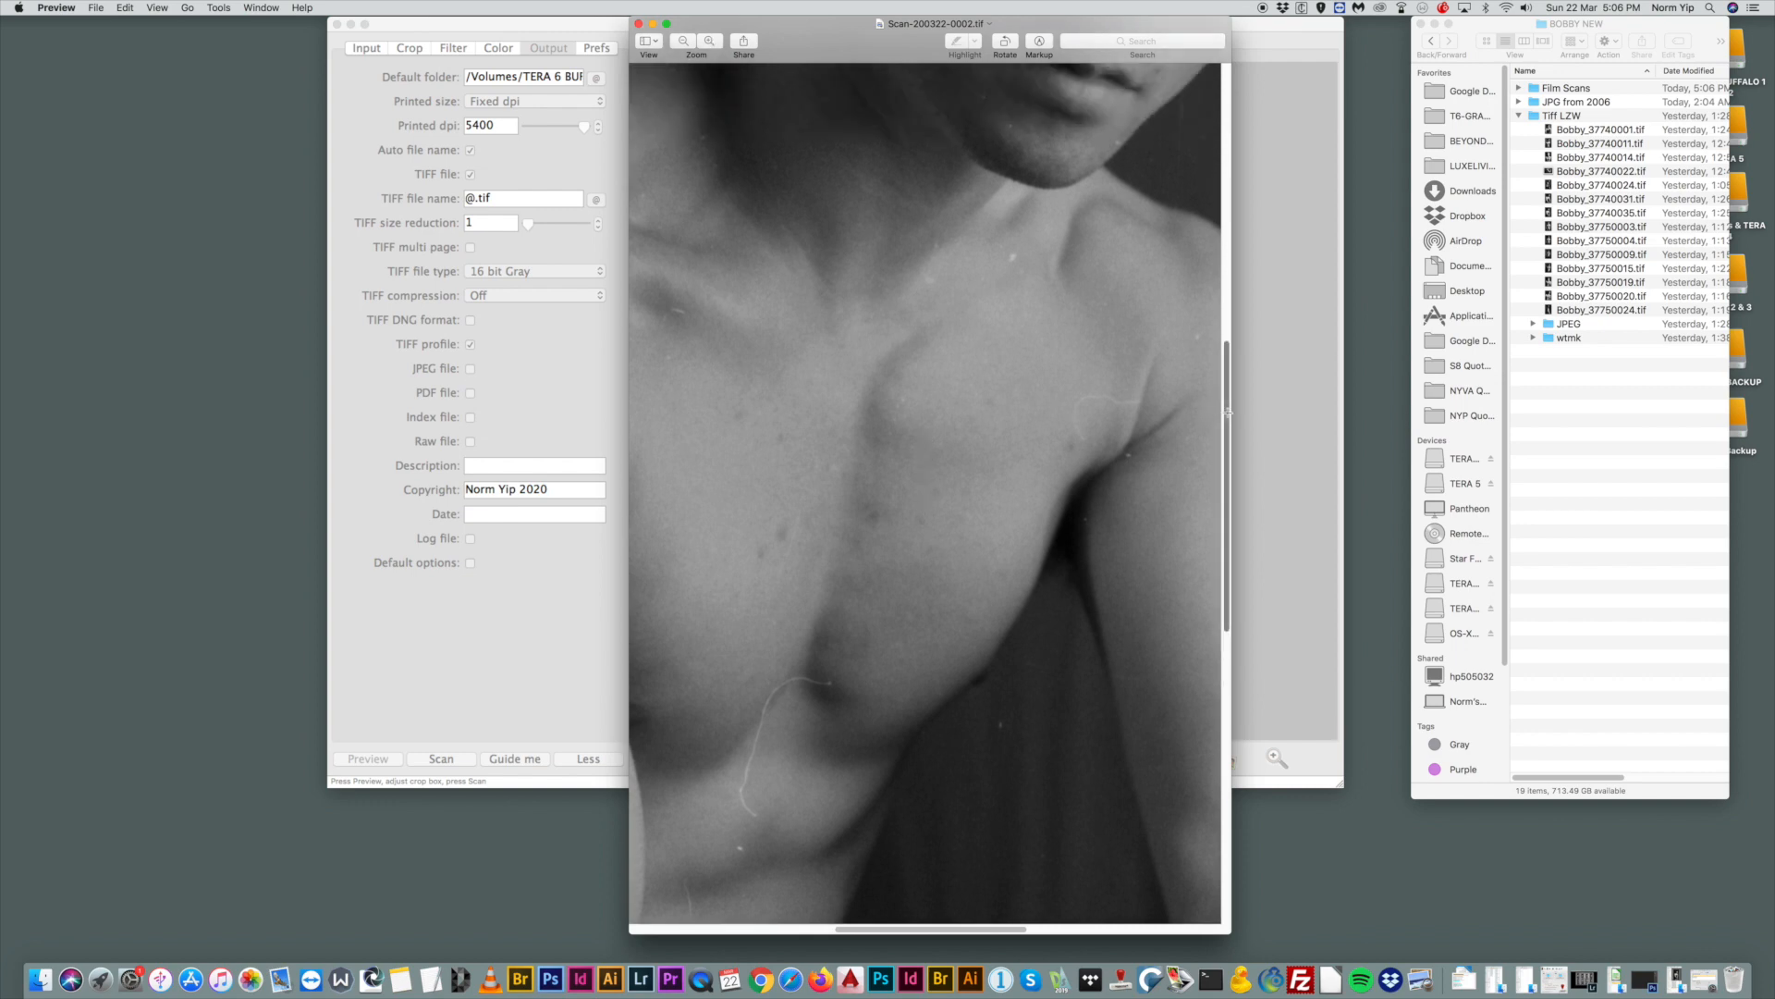
scroll(887, 481, "down", 3)
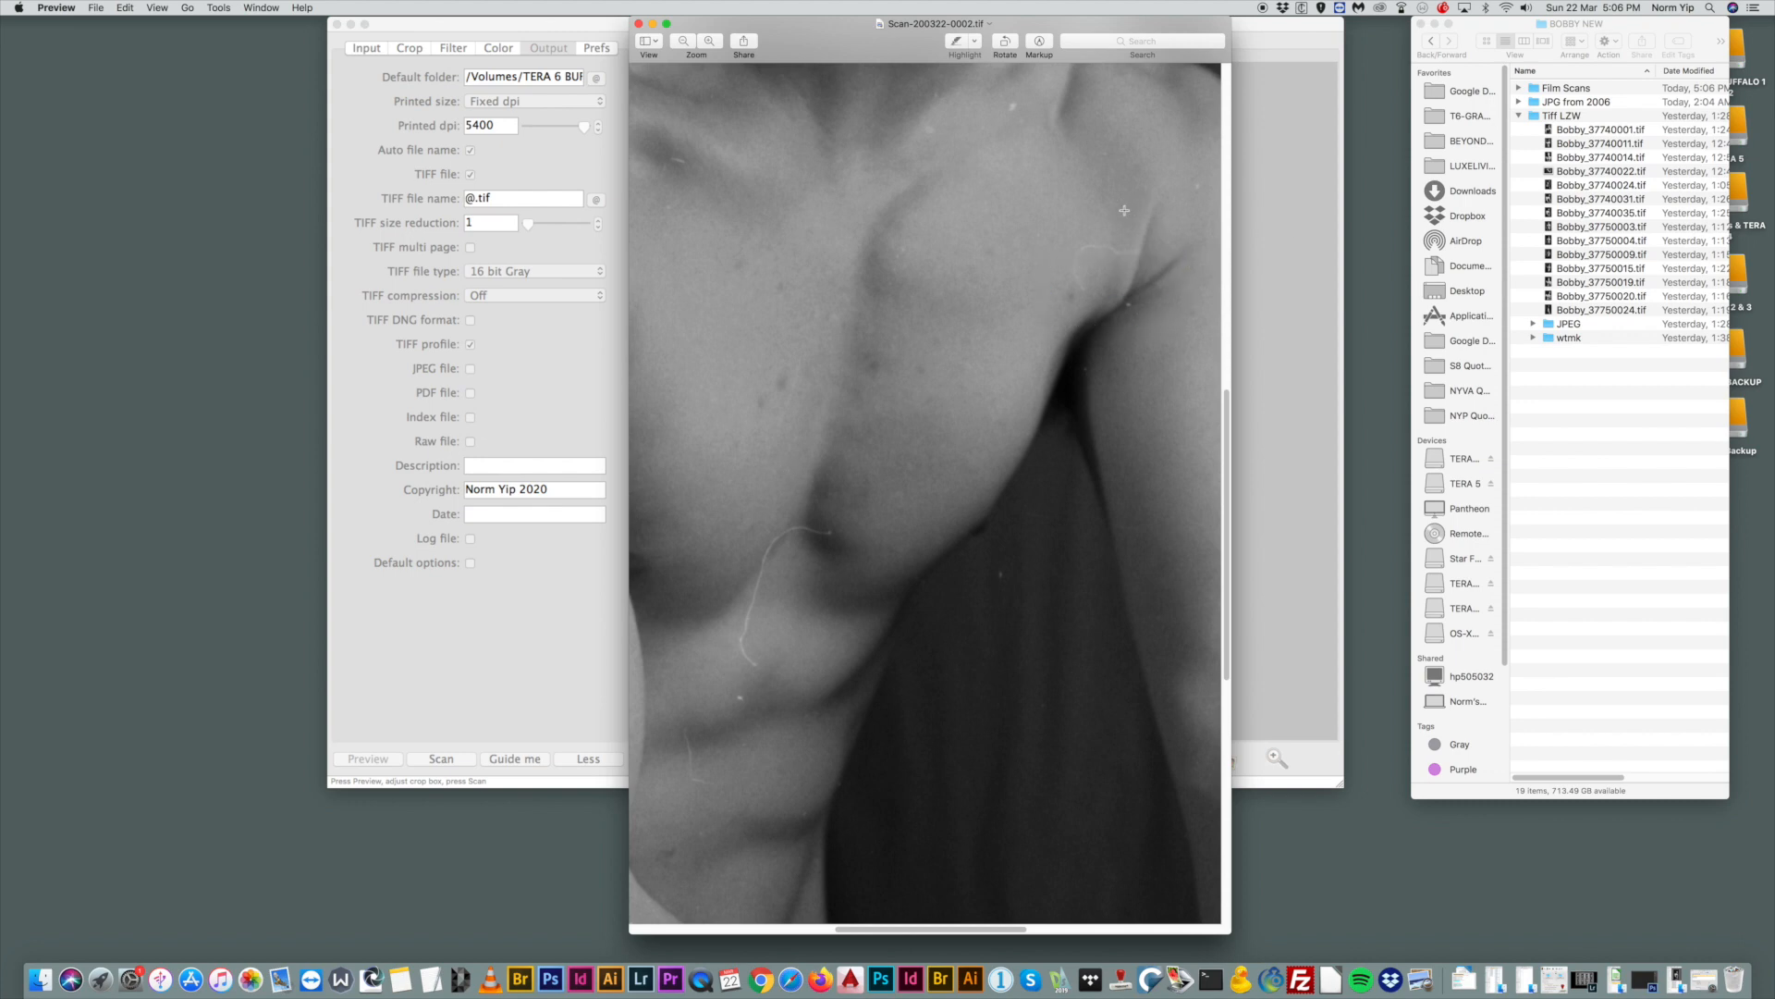
left_click_drag(1224, 411, 1219, 195)
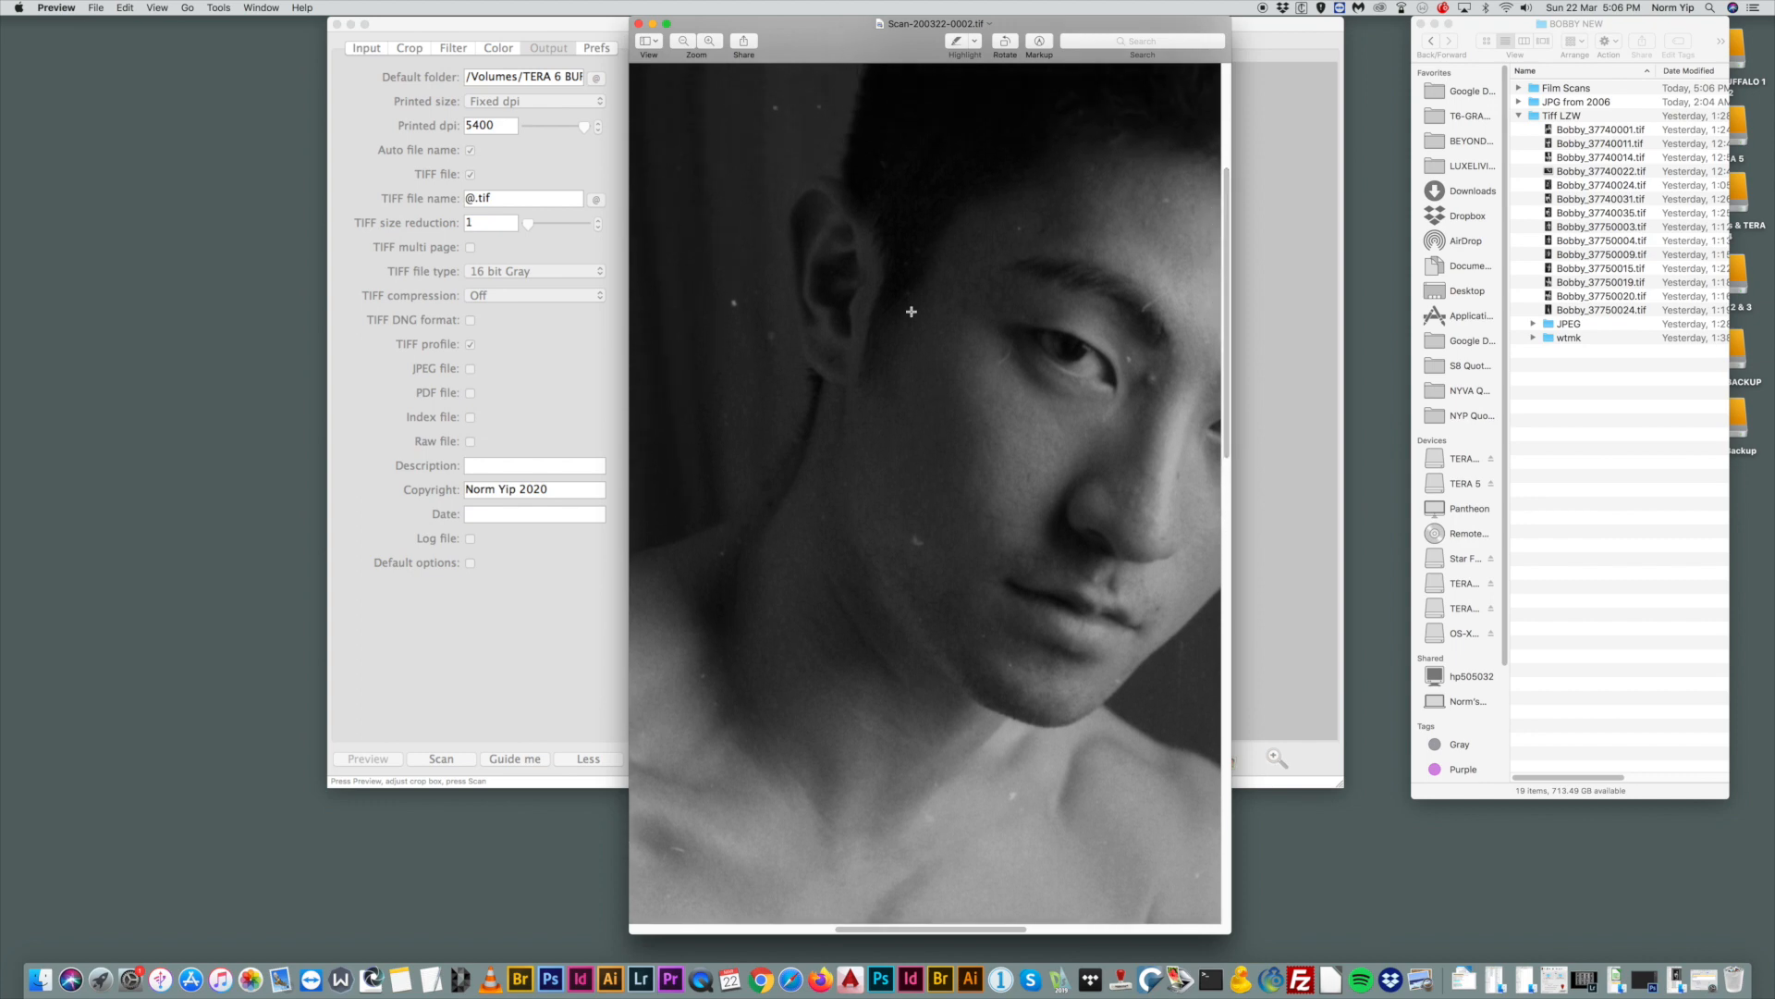
Widen the image window and inspect the scan from the face down to the jeans, then along the frame's upper edge.
left_click_drag(847, 31, 748, 30)
left_click_drag(1132, 933, 1493, 916)
left_click_drag(814, 32, 763, 30)
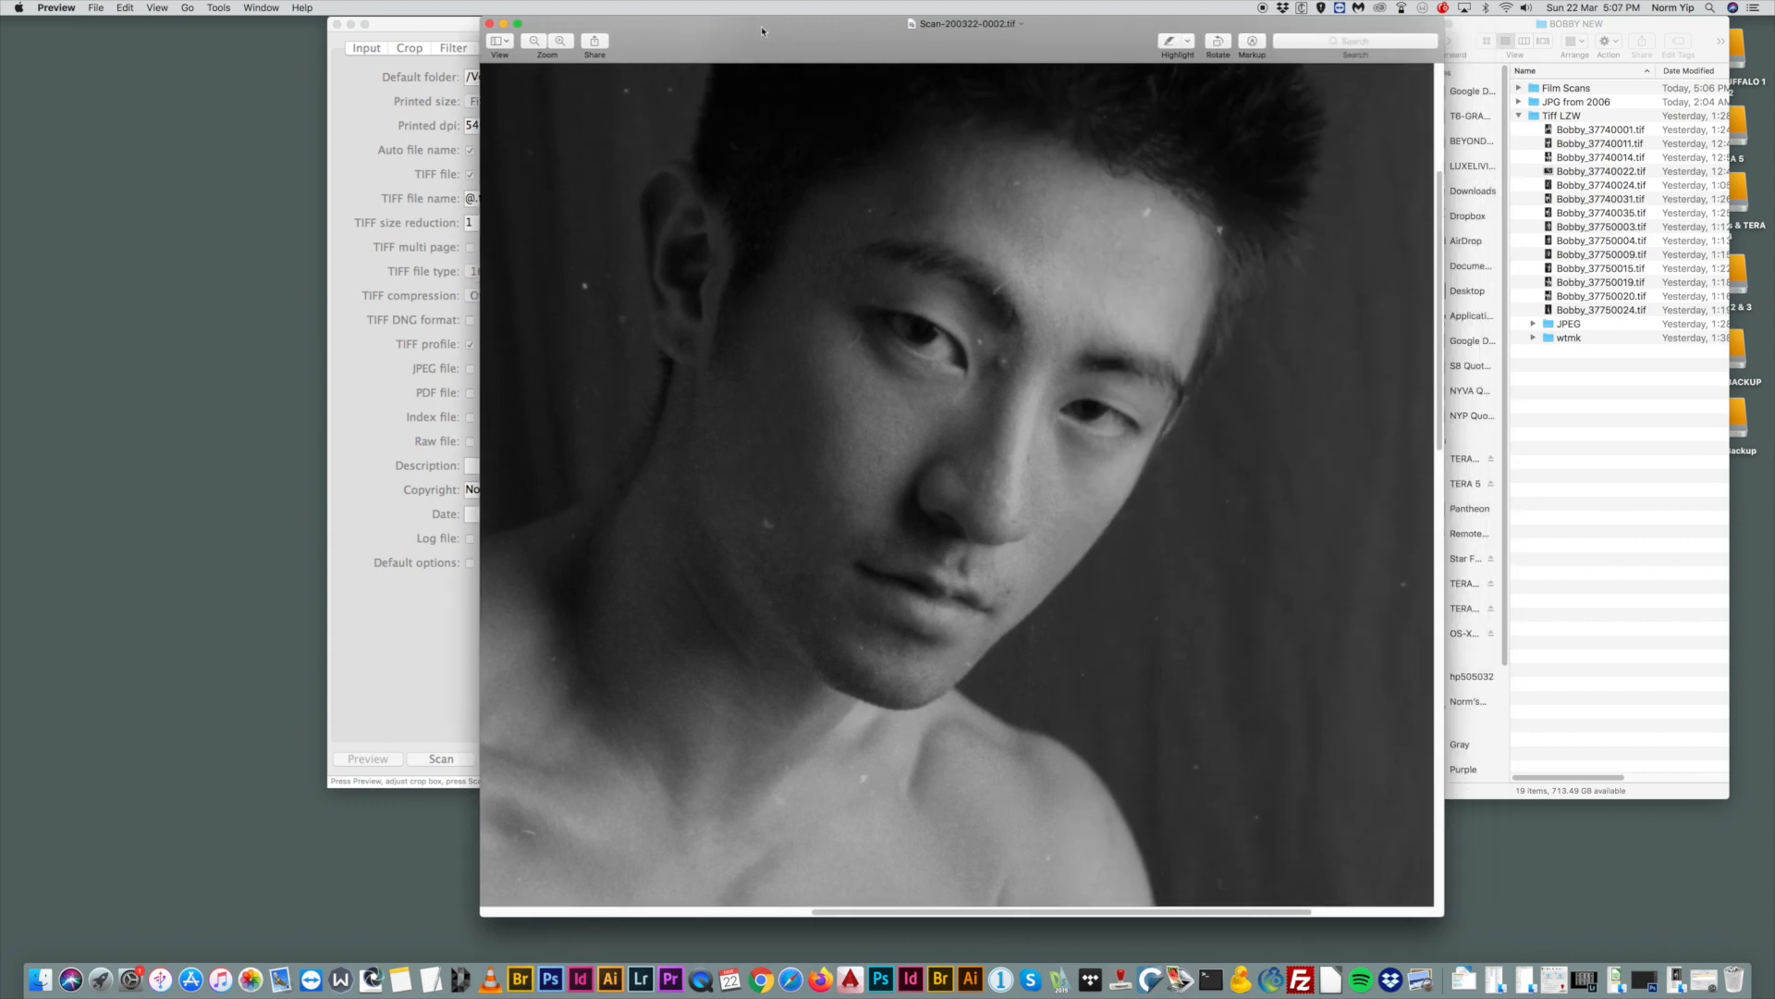
scroll(1015, 358, "up", 5)
scroll(1016, 358, "down", 10)
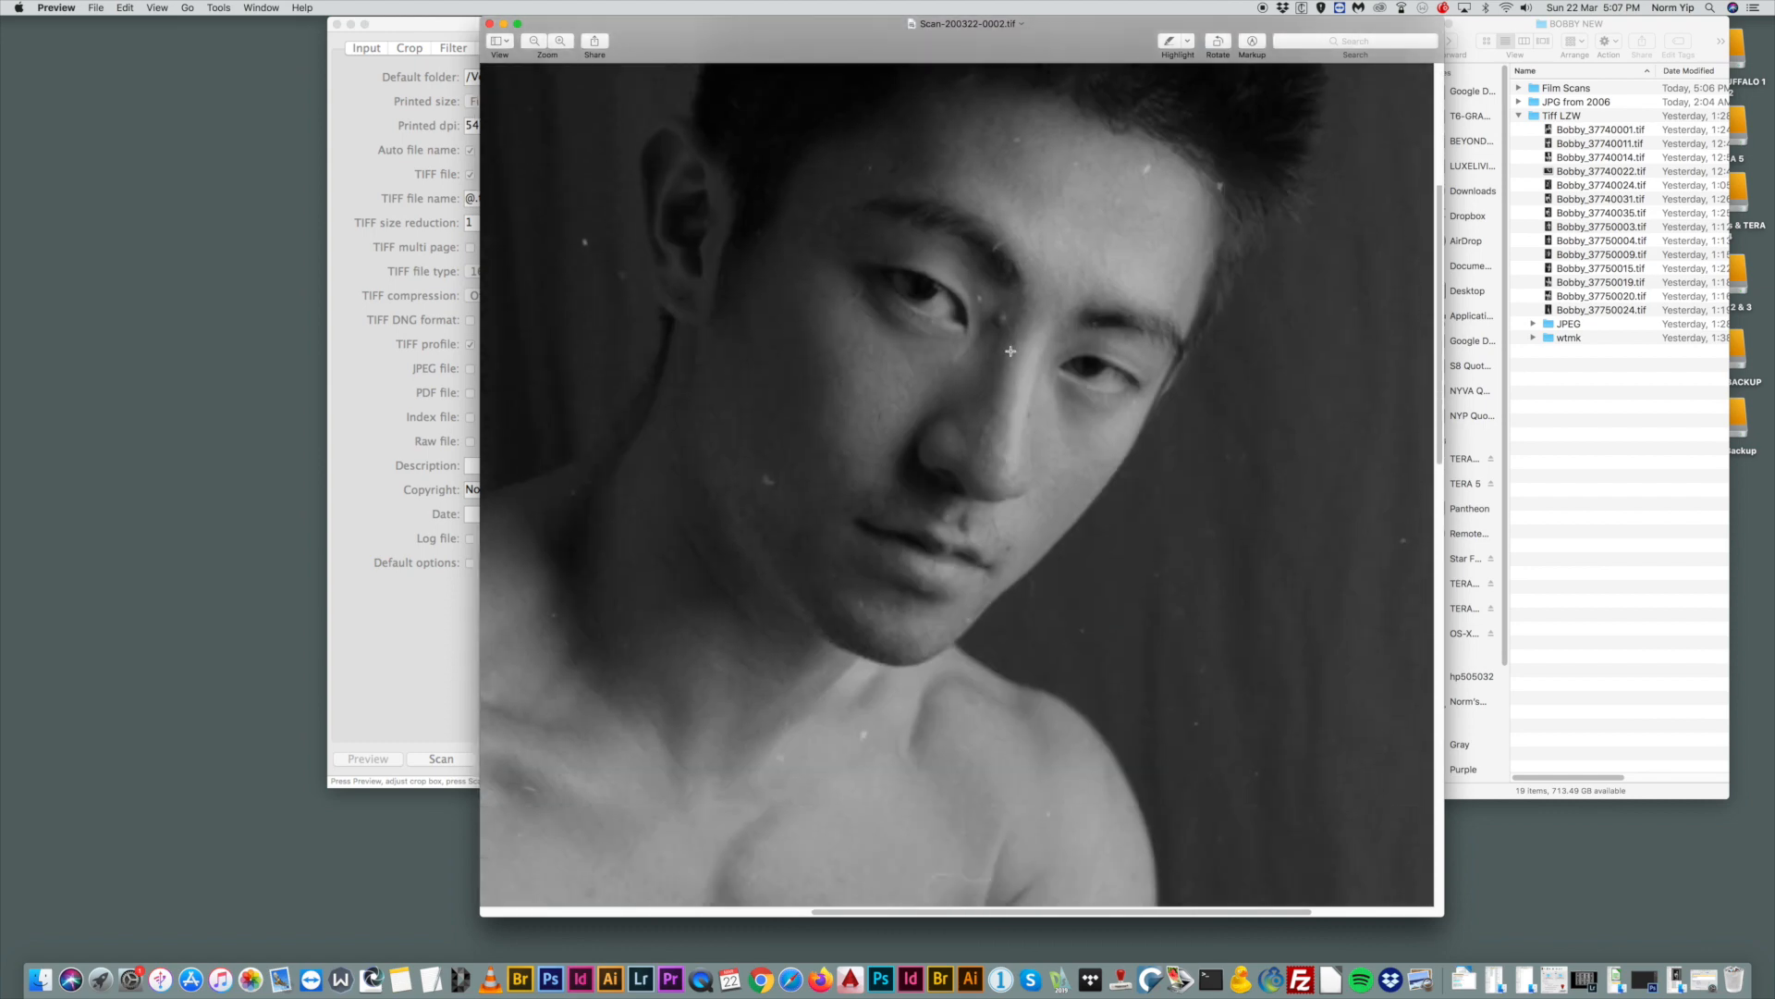
scroll(1010, 350, "down", 5)
scroll(844, 393, "down", 10)
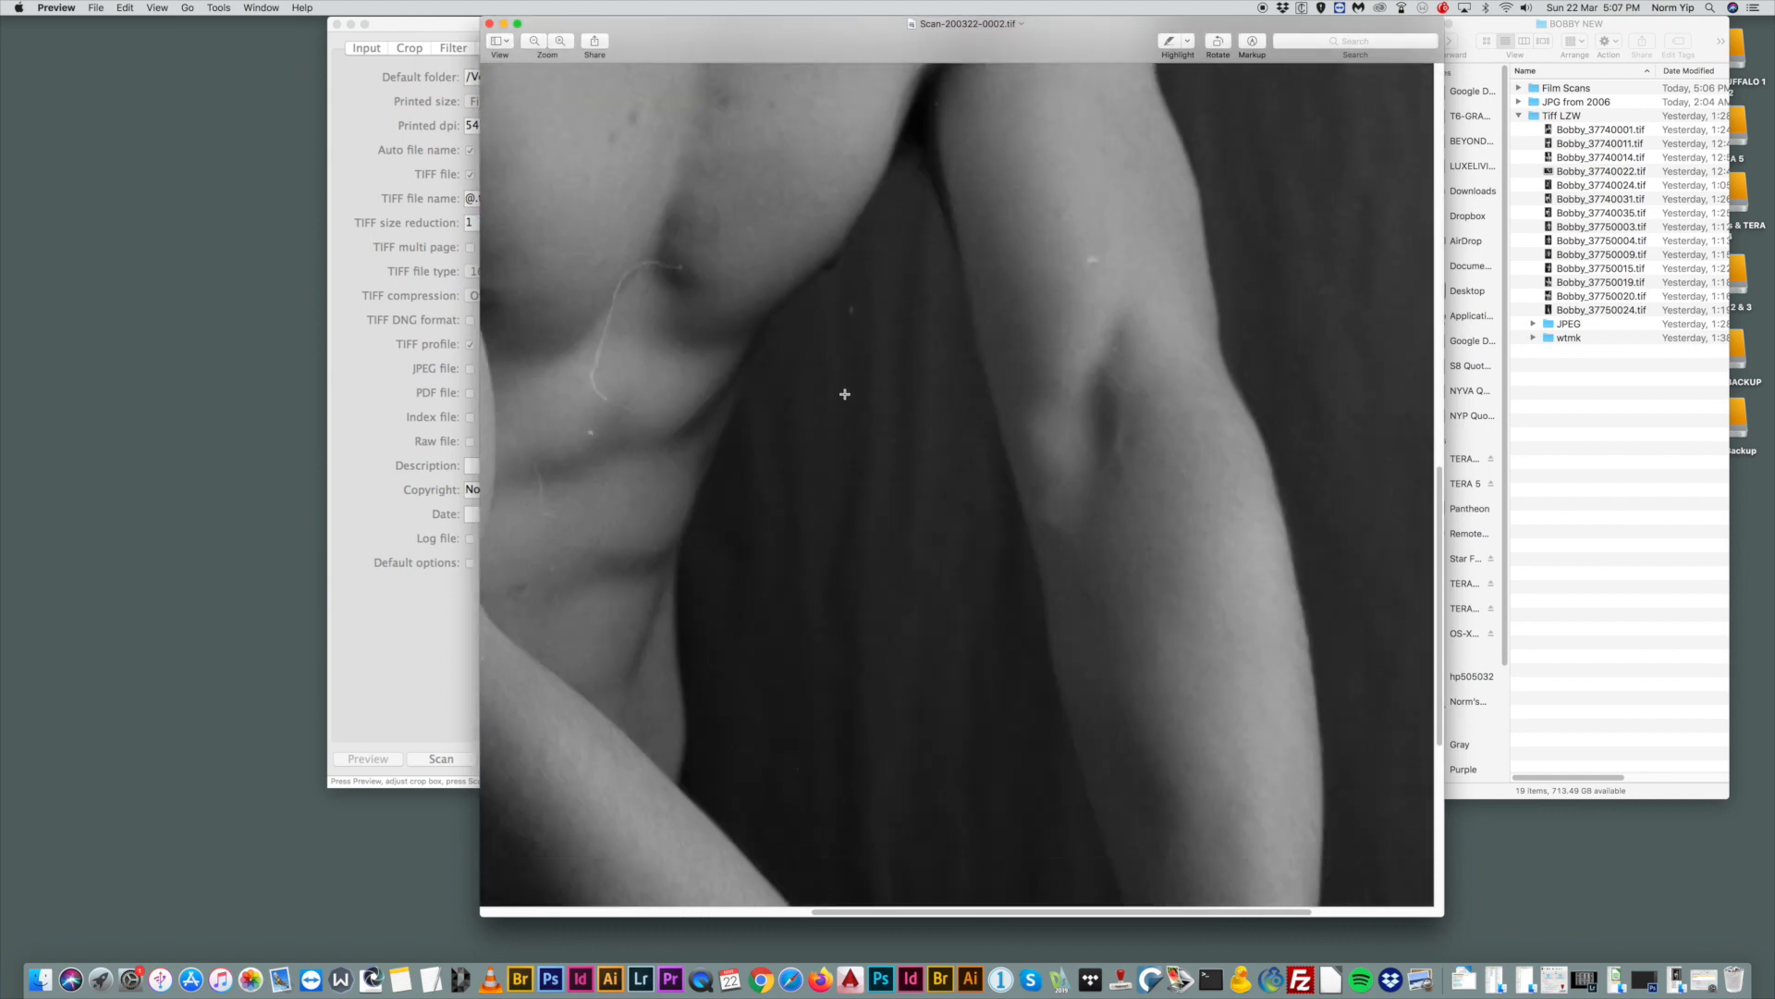
scroll(844, 394, "down", 10)
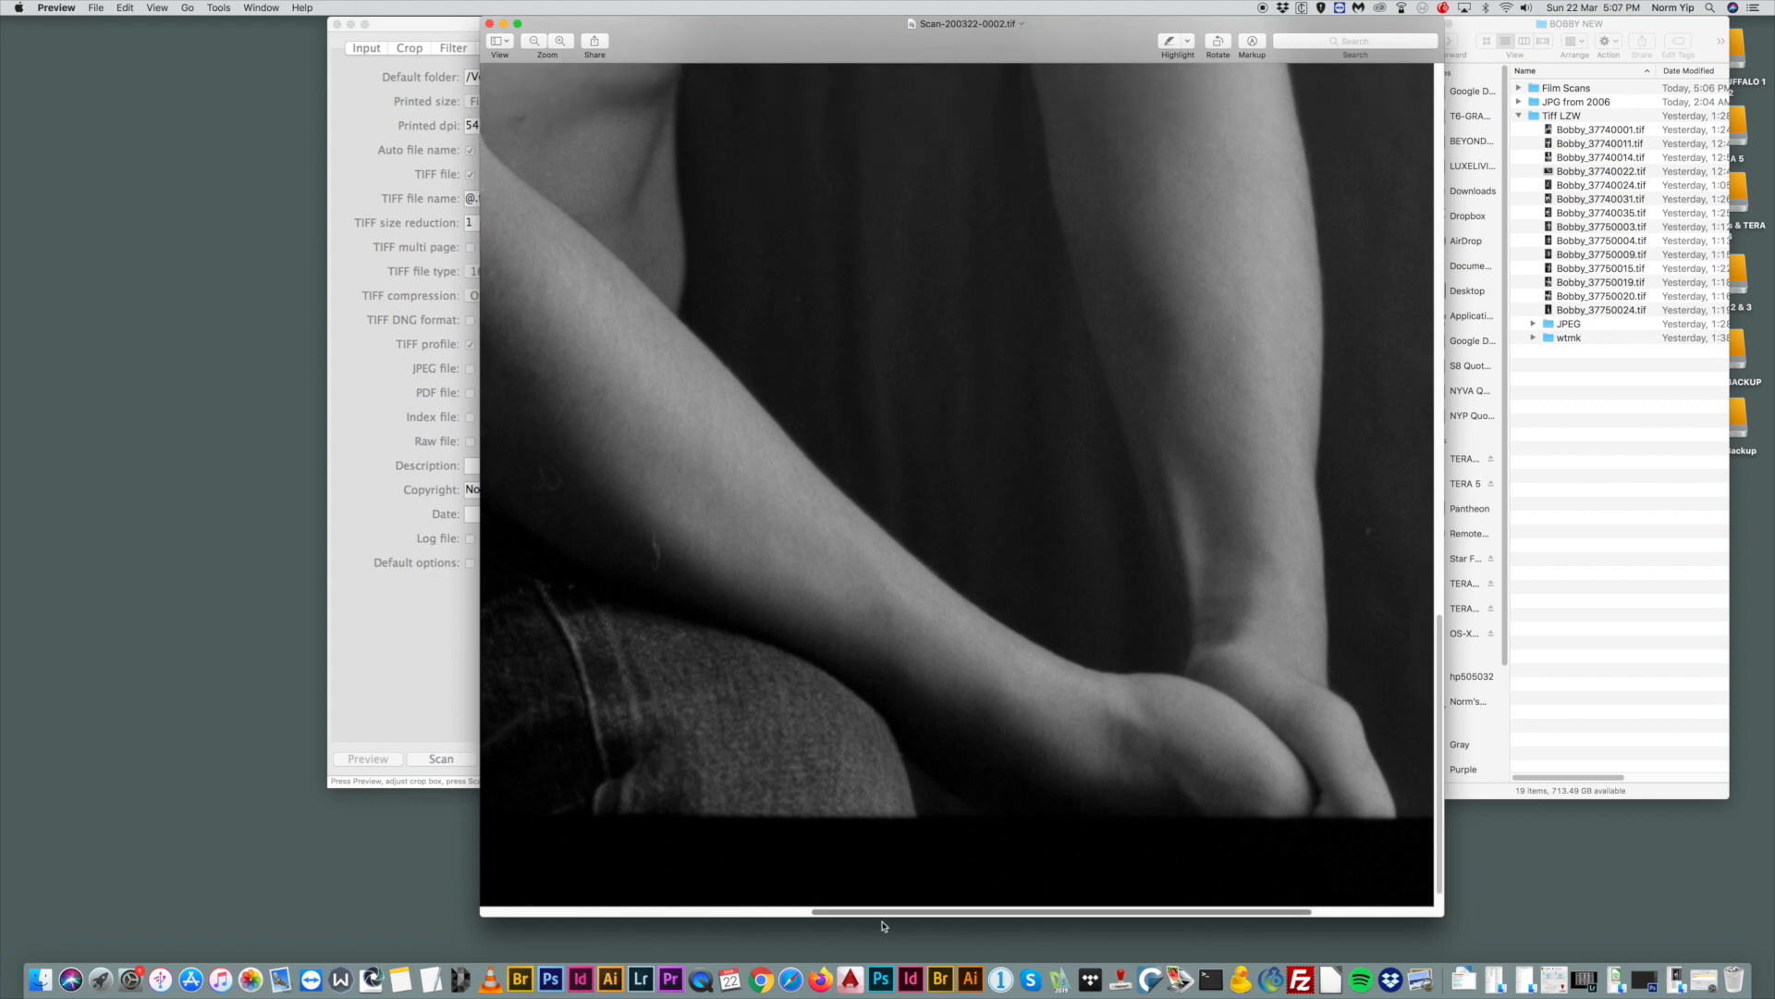
left_click_drag(891, 914, 511, 909)
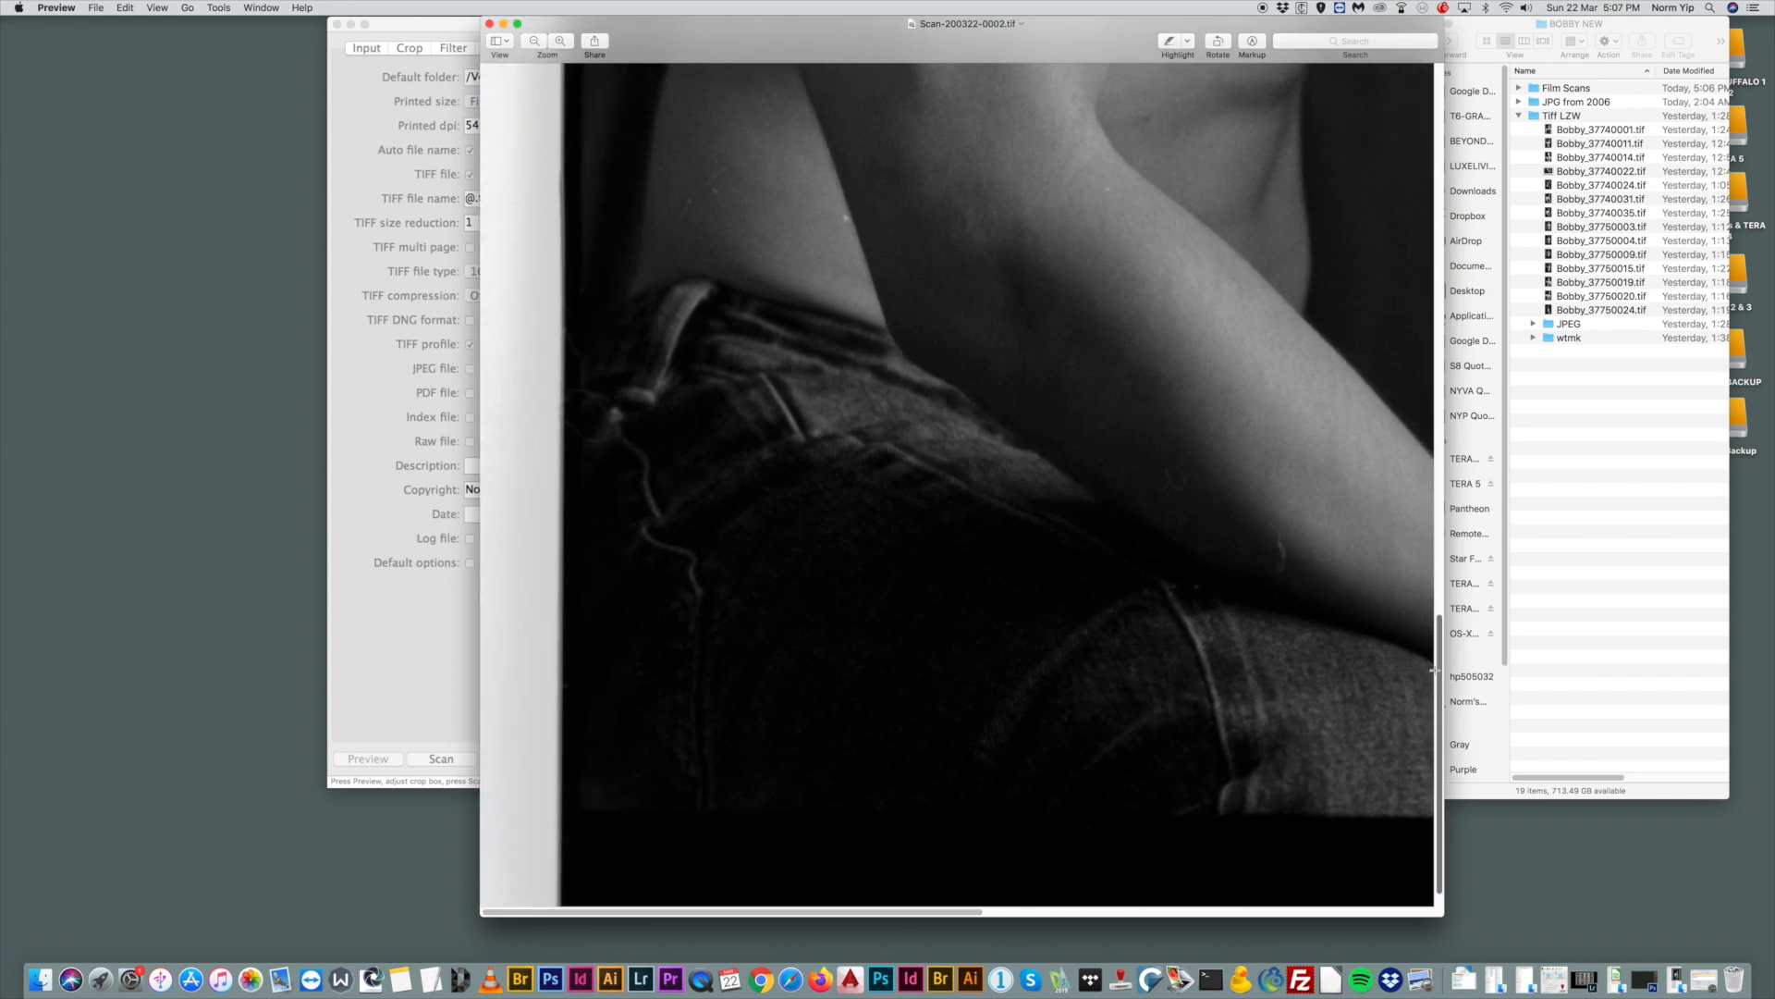
left_click_drag(1439, 671, 1428, 134)
left_click_drag(885, 28, 790, 19)
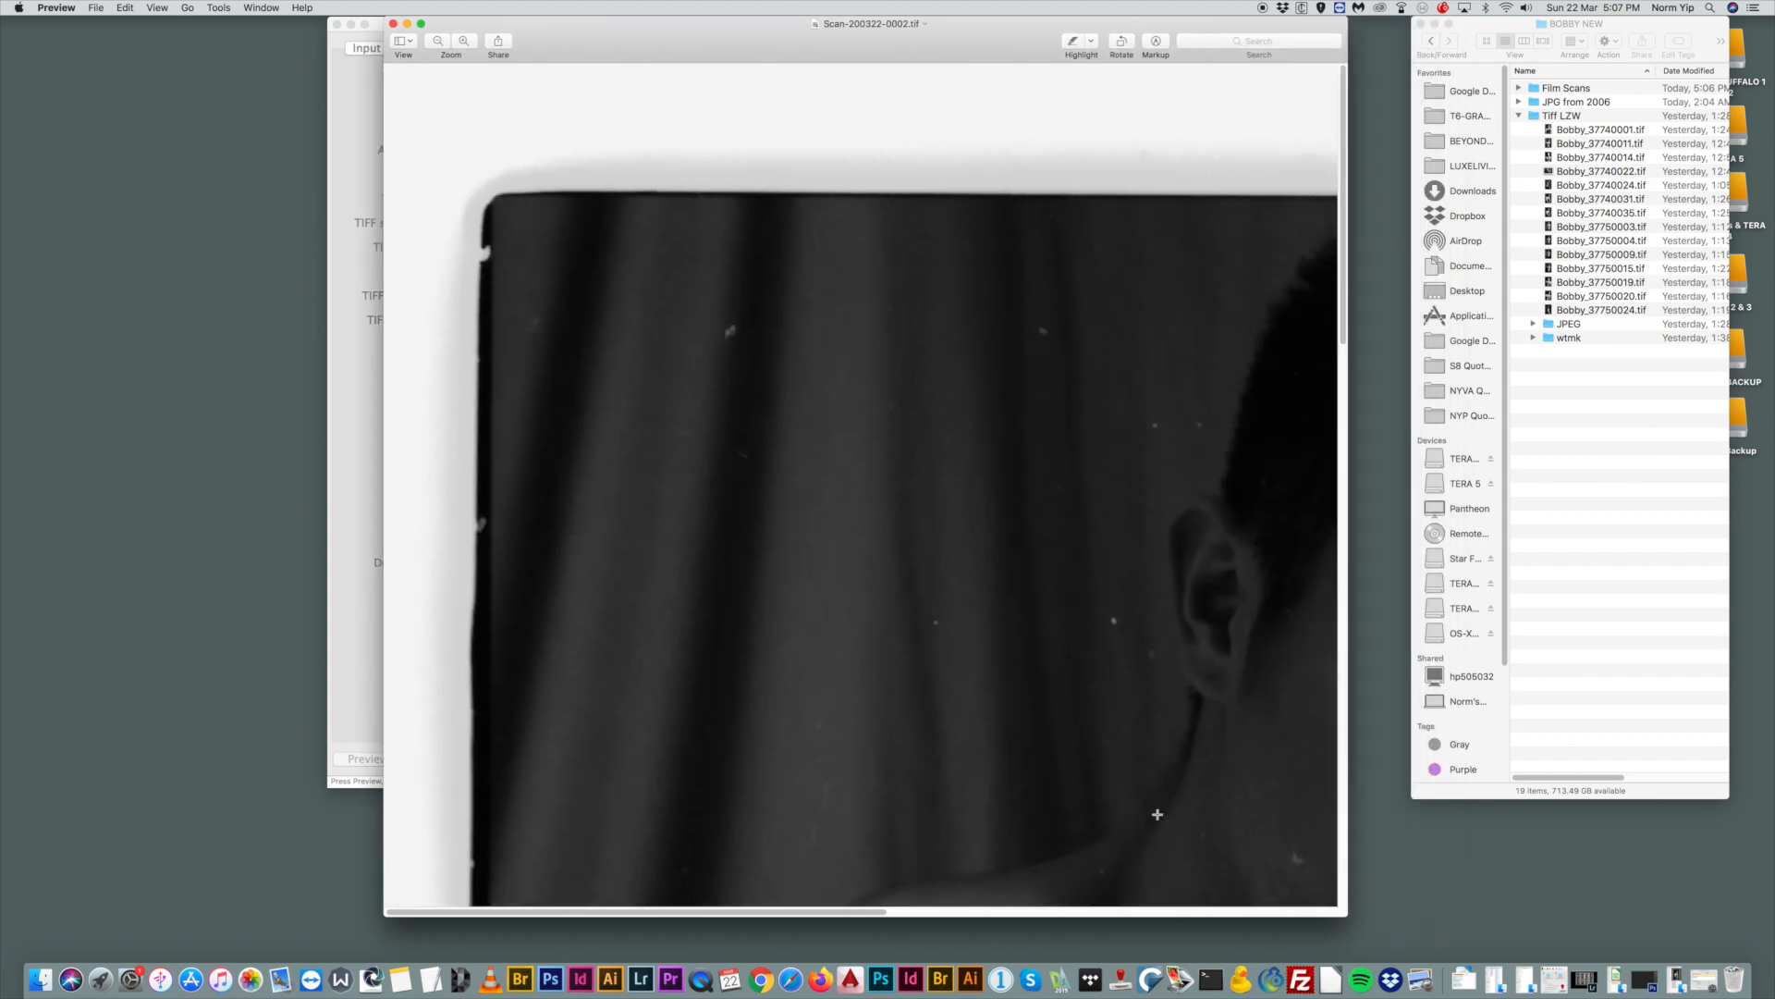
left_click_drag(739, 916, 1156, 916)
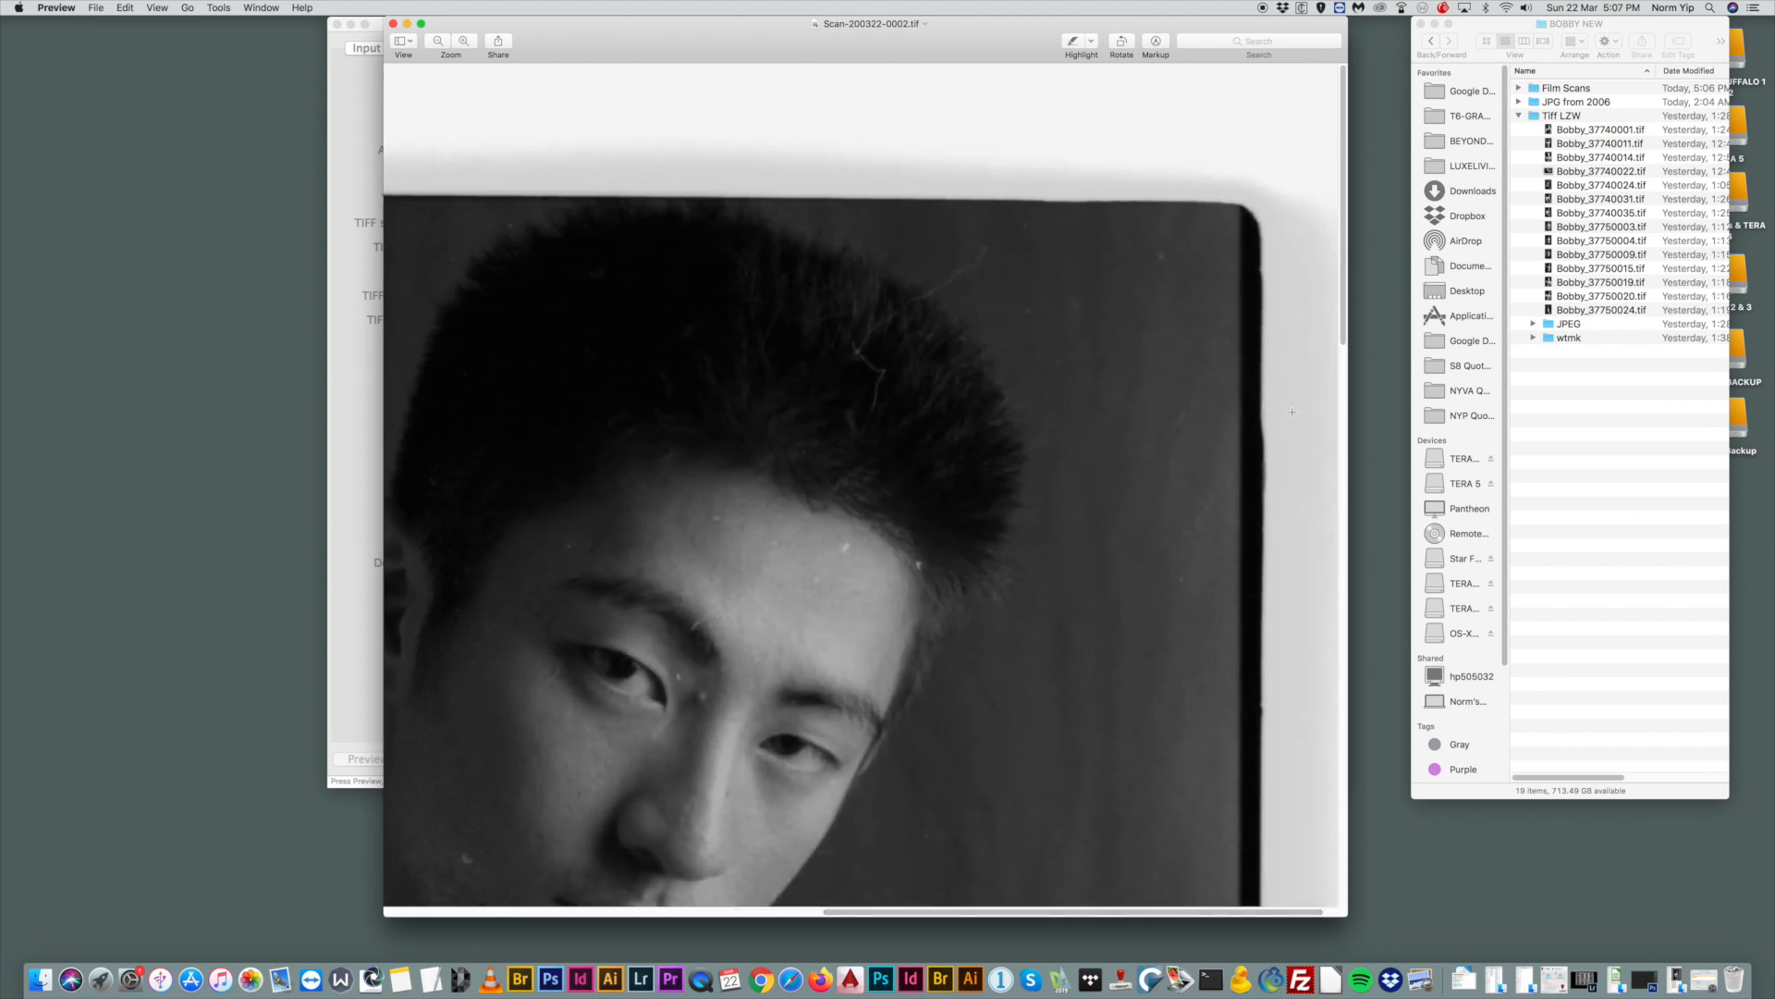
Examine the scan for detail and dust from the hair and face down to the shoulder and arm.
left_click_drag(1347, 322, 1343, 361)
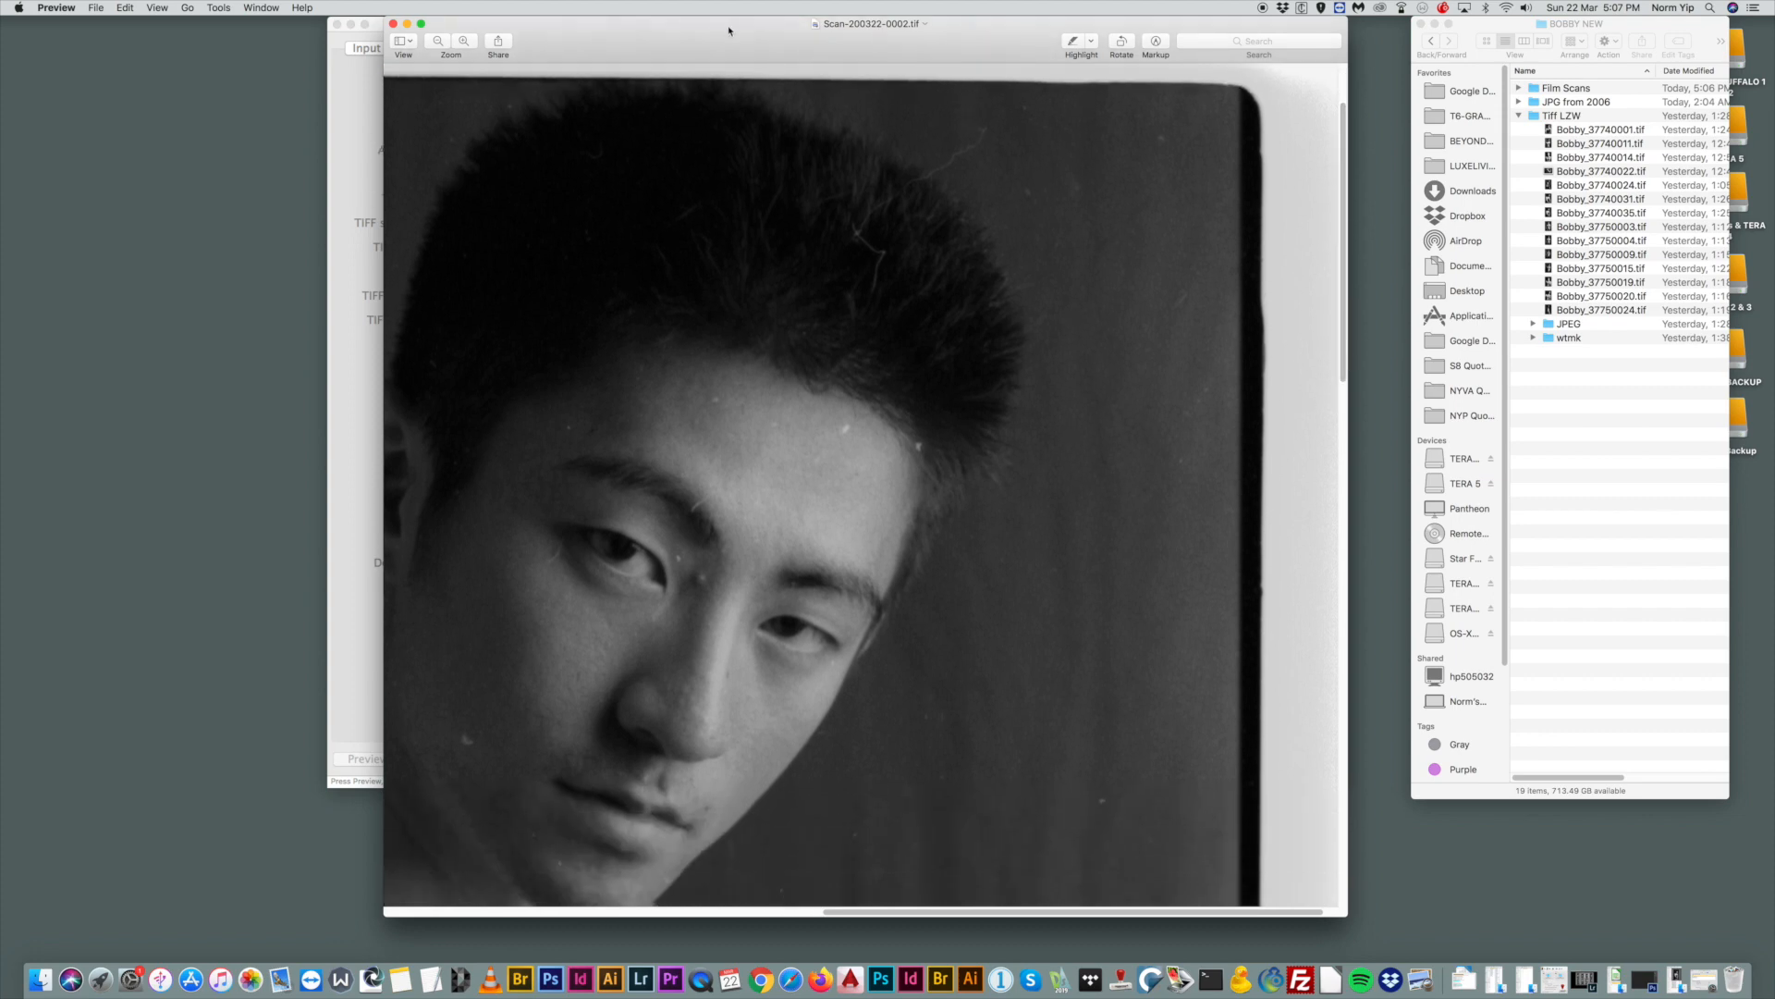
left_click_drag(728, 30, 699, 31)
left_click_drag(1314, 296, 1313, 351)
left_click_drag(711, 16, 726, 16)
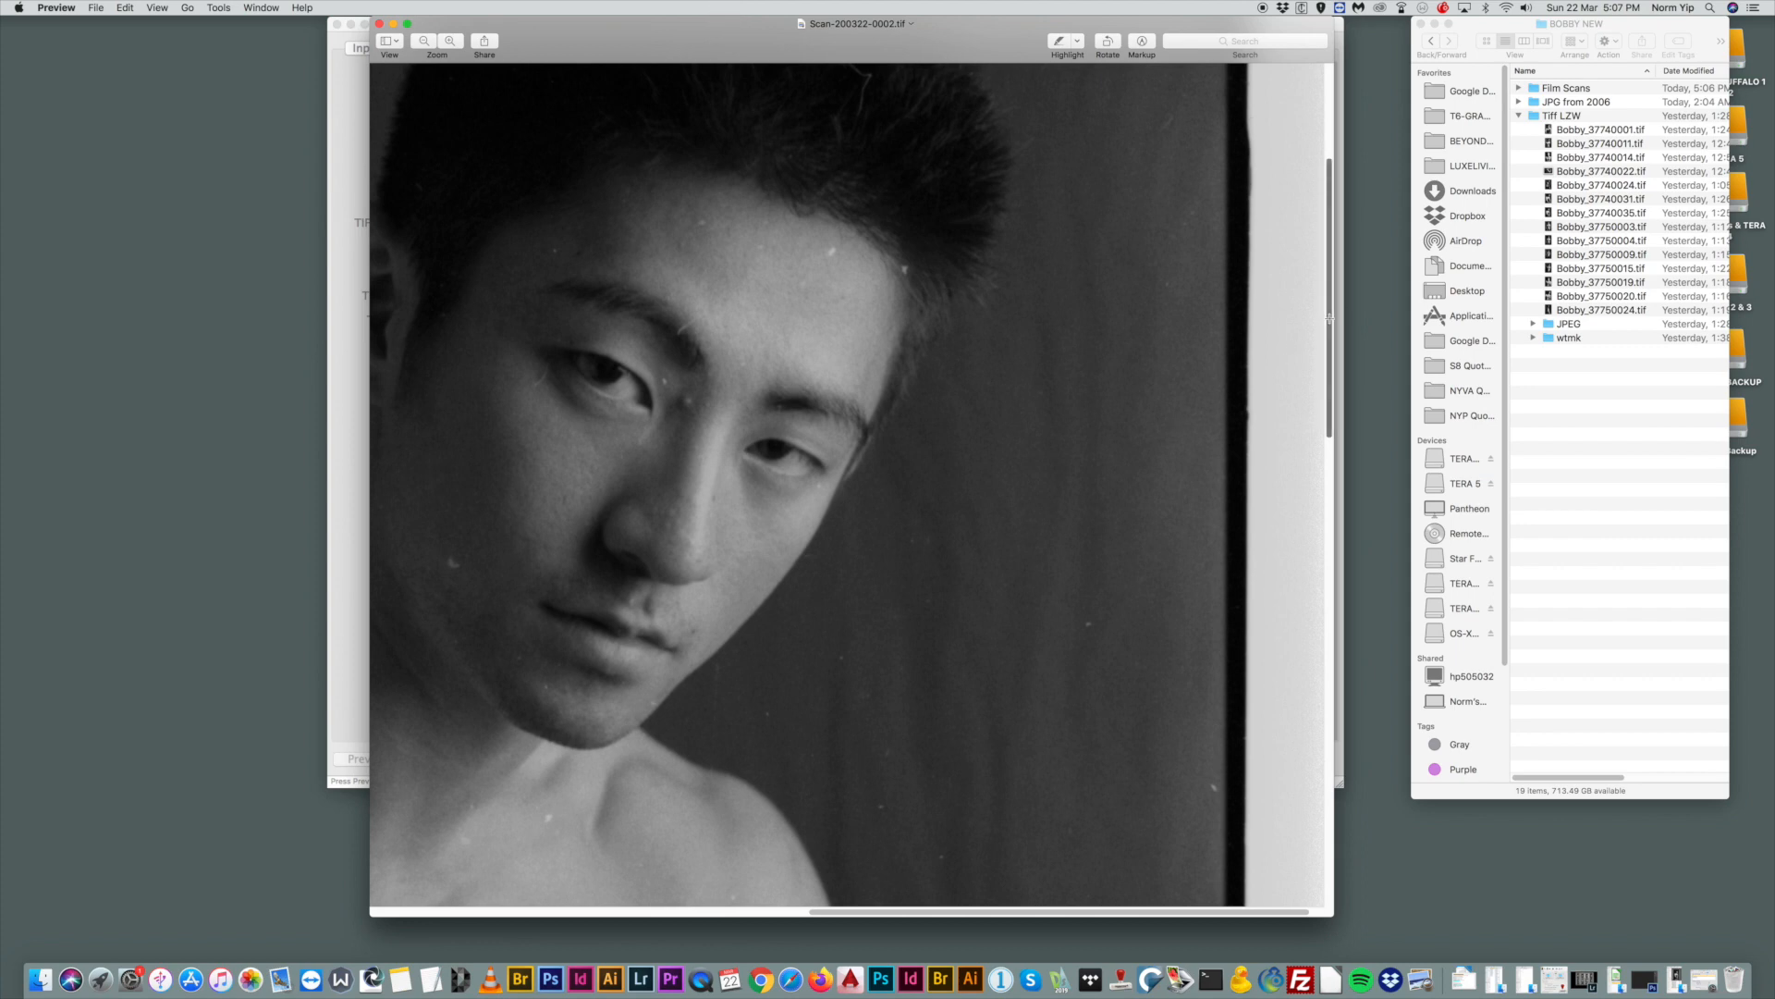
left_click_drag(1329, 318, 1330, 344)
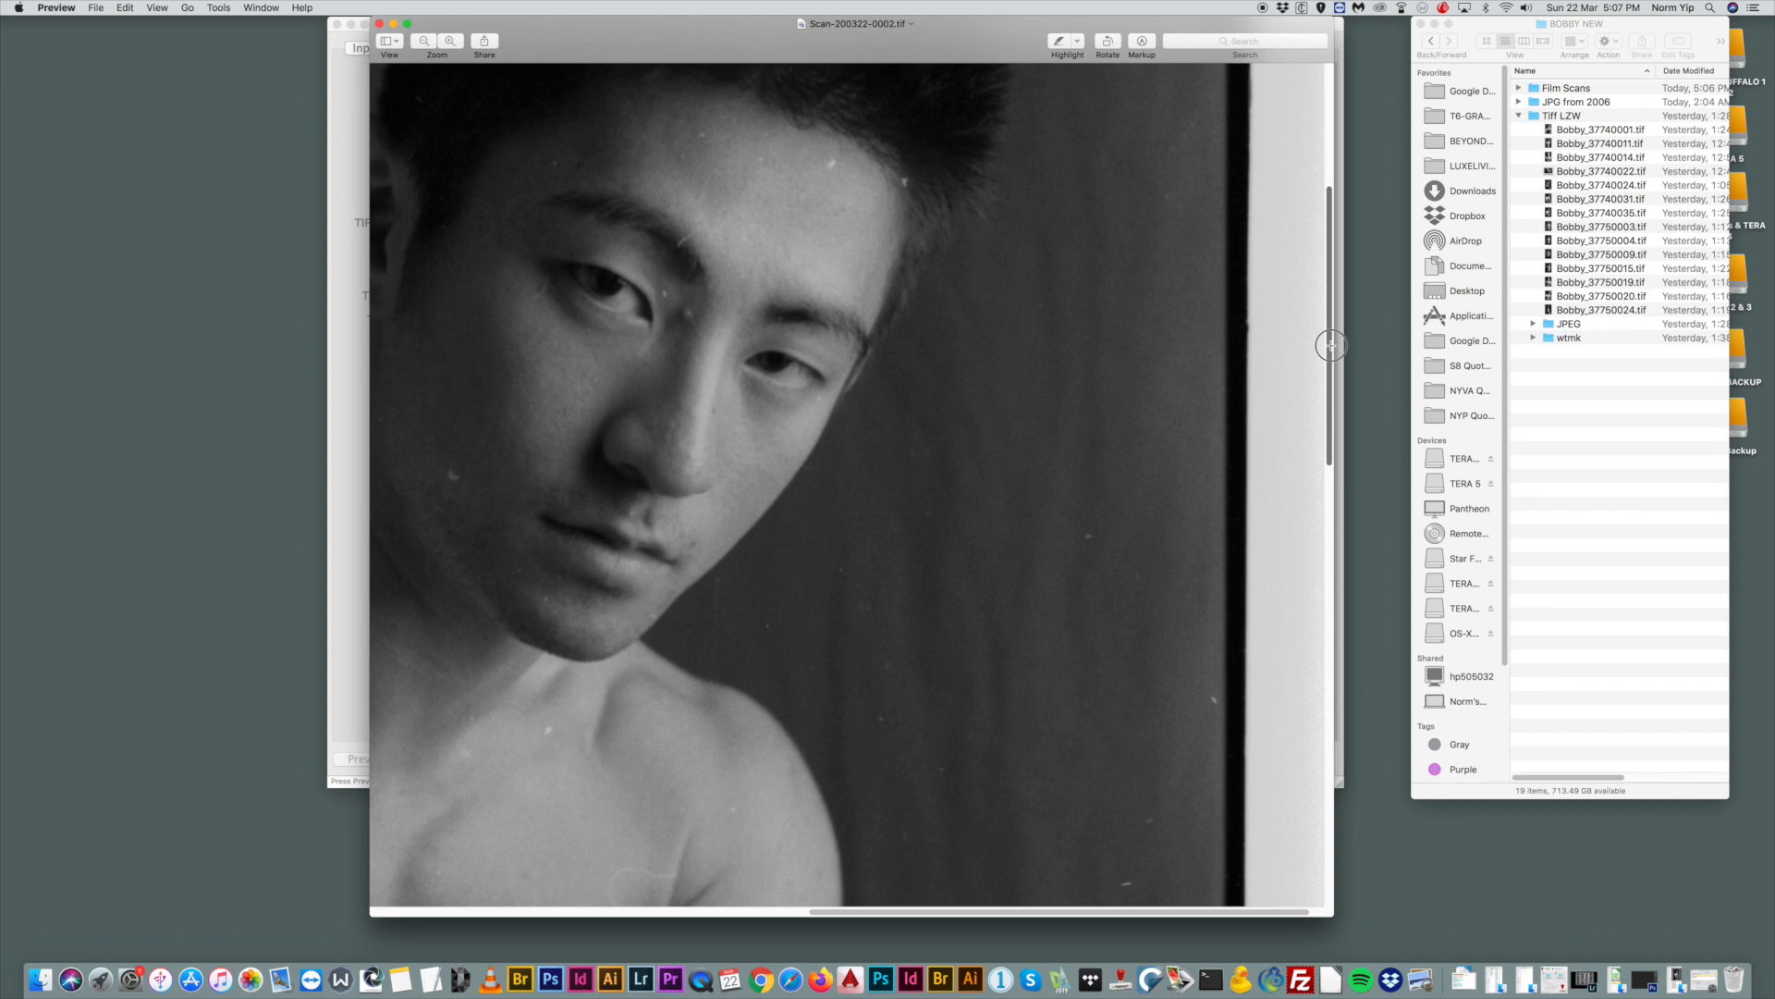
left_click_drag(1330, 345, 1328, 246)
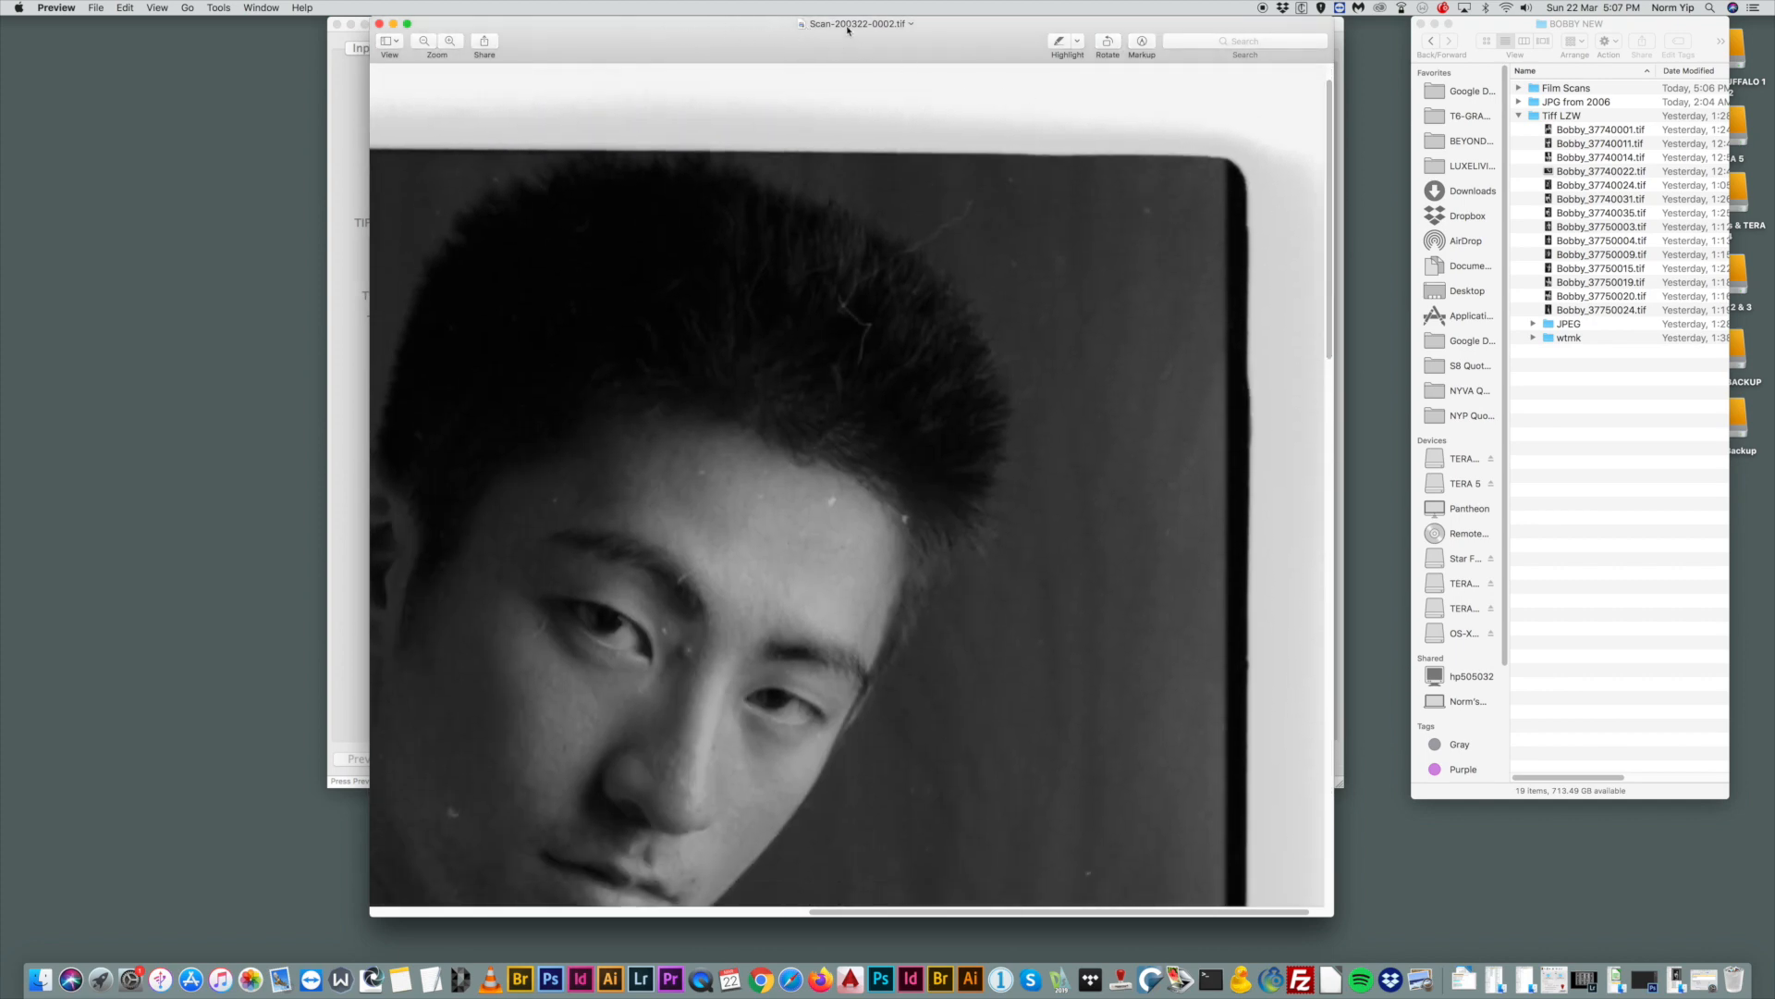
left_click_drag(722, 28, 740, 29)
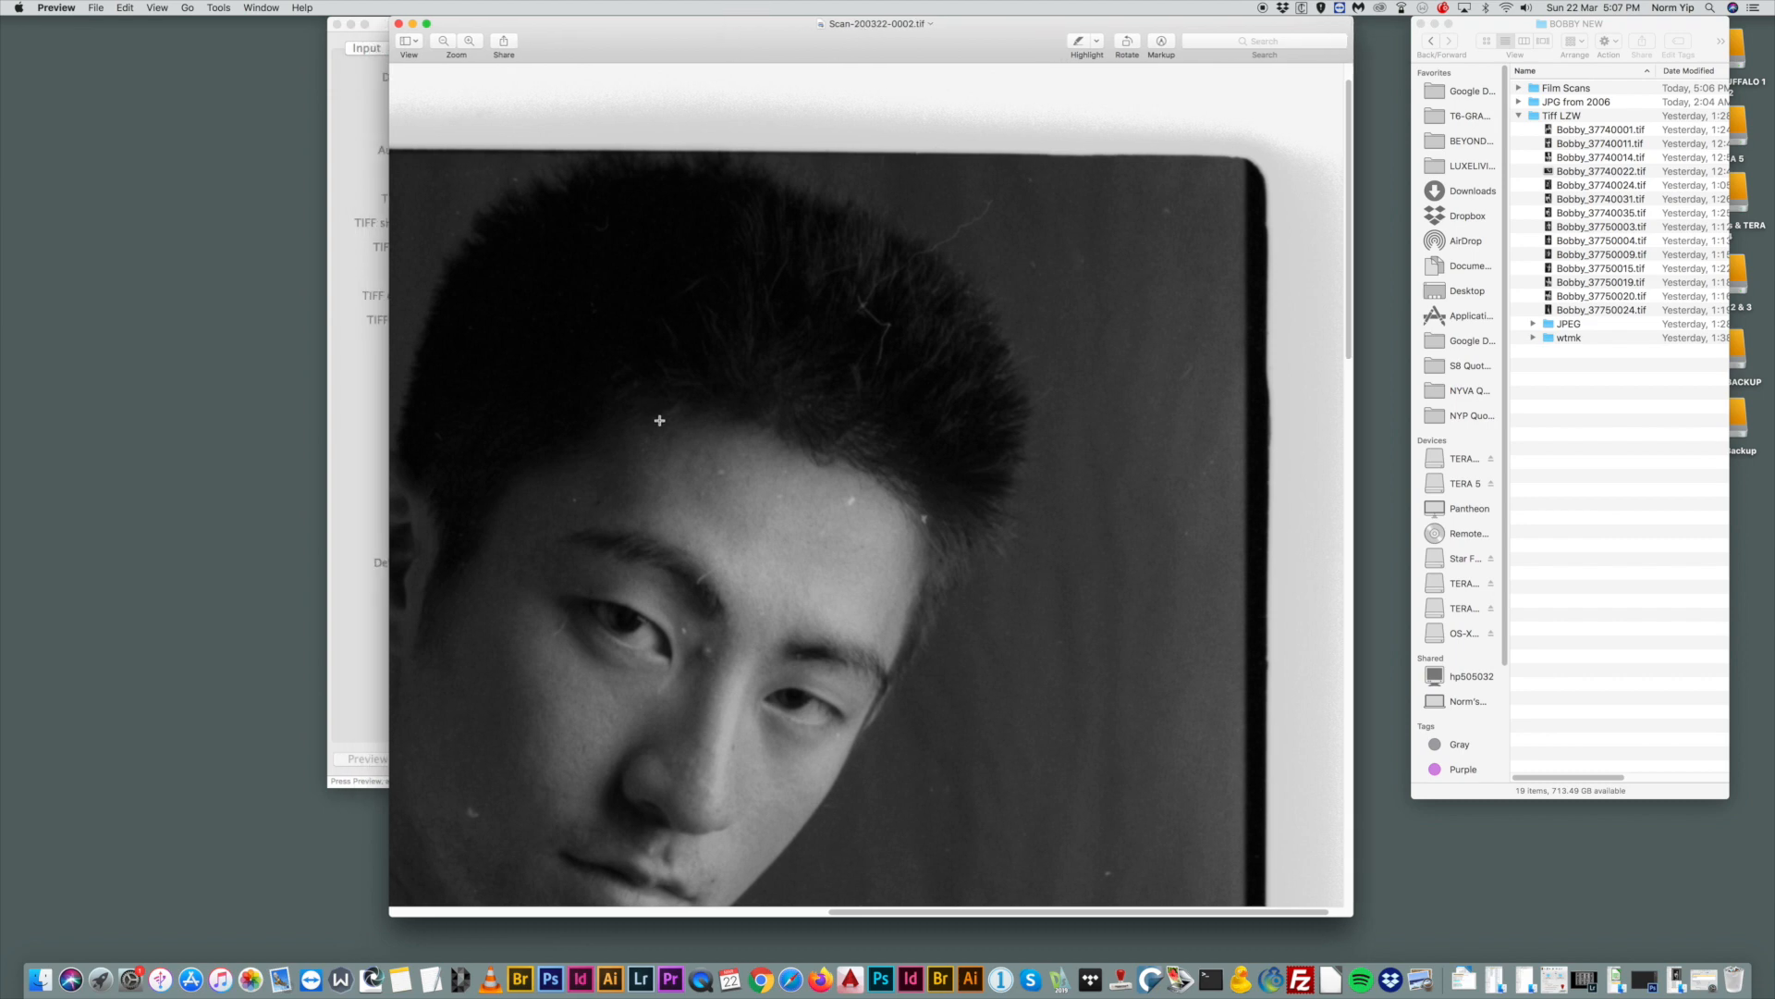
scroll(656, 411, "down", 10)
scroll(672, 429, "down", 10)
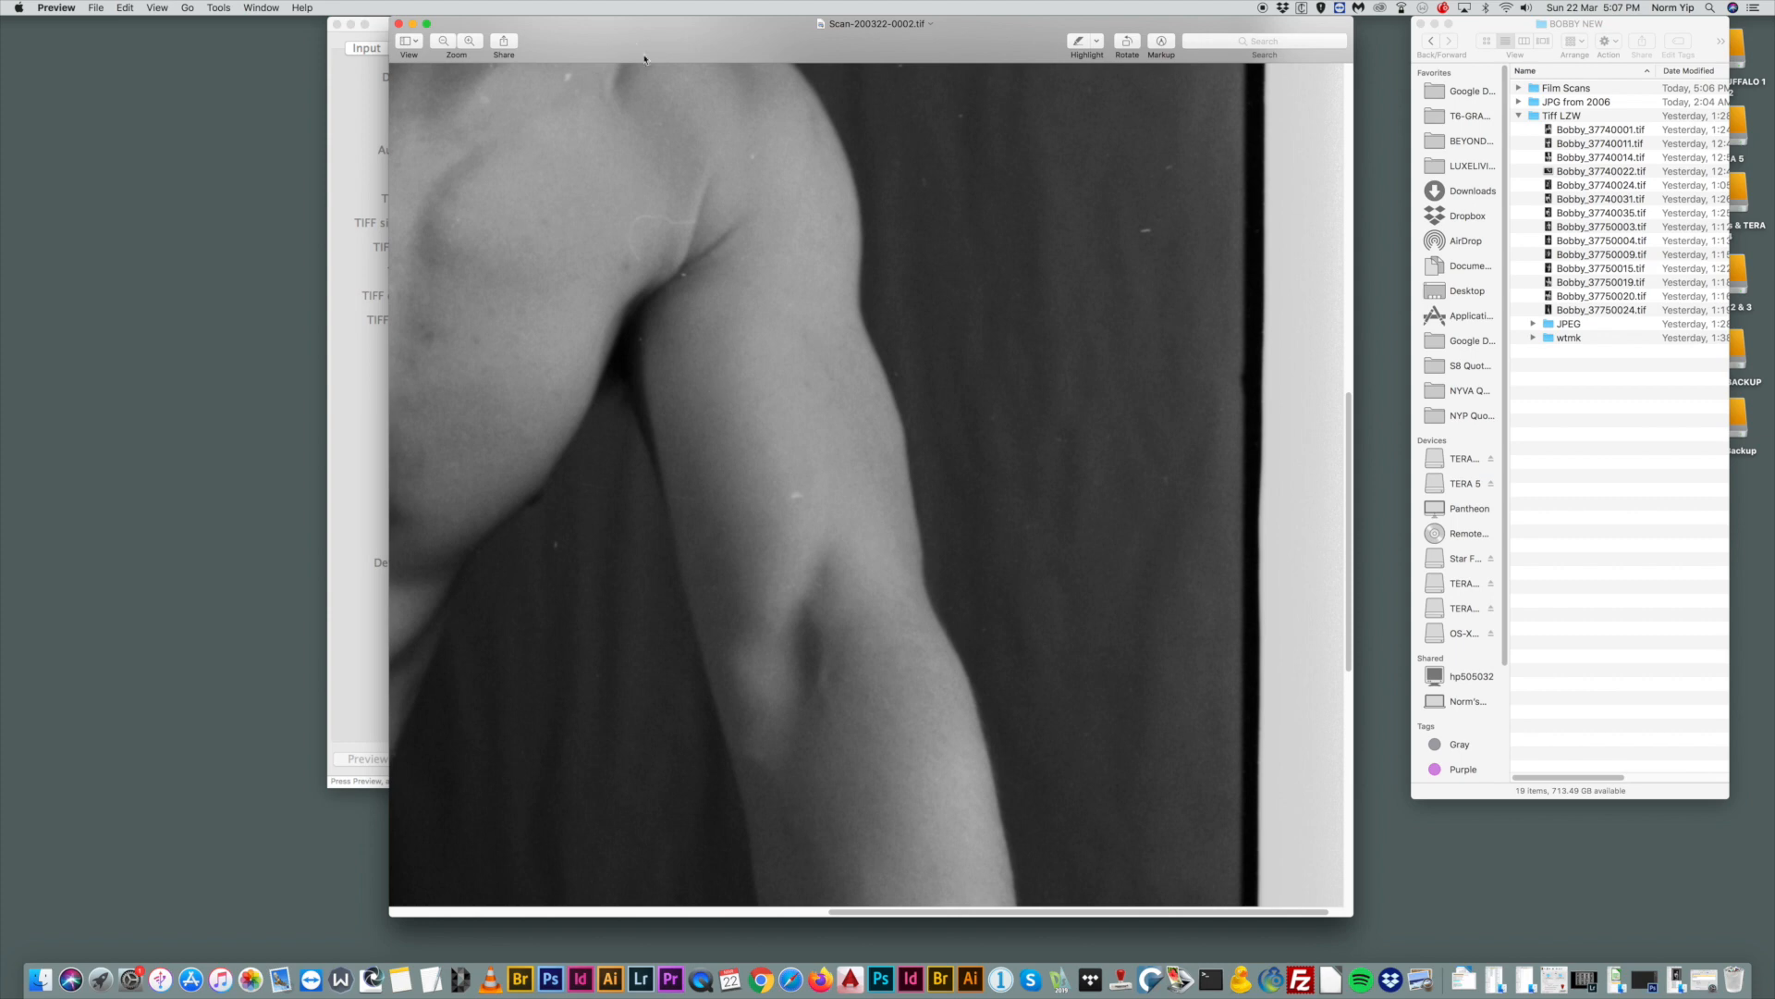
left_click_drag(635, 22, 645, 22)
Examine the backdrop curtain at the frame's upper-left corner, followed by the subject's face, neck and chest.
left_click_drag(851, 915, 479, 915)
left_click_drag(1359, 438, 1349, 169)
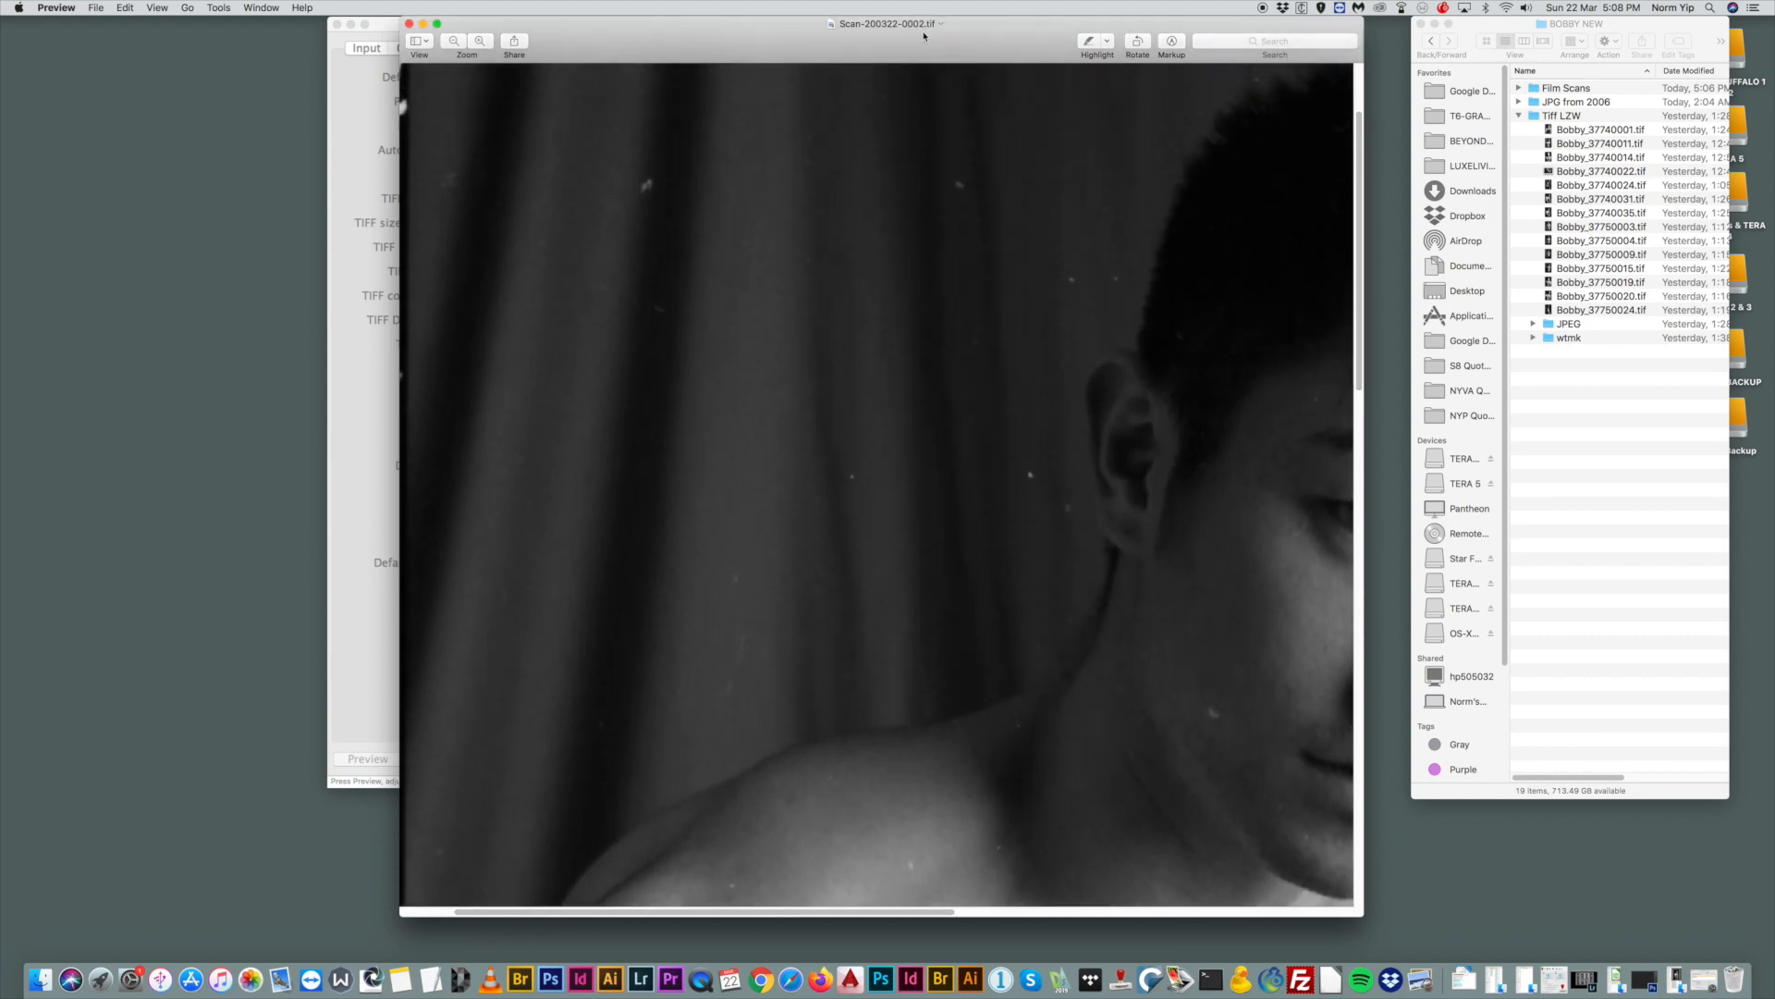
left_click_drag(787, 28, 760, 28)
mouse_move(1322, 342)
left_mouse_down()
mouse_move(1316, 295)
mouse_move(1320, 317)
left_mouse_up()
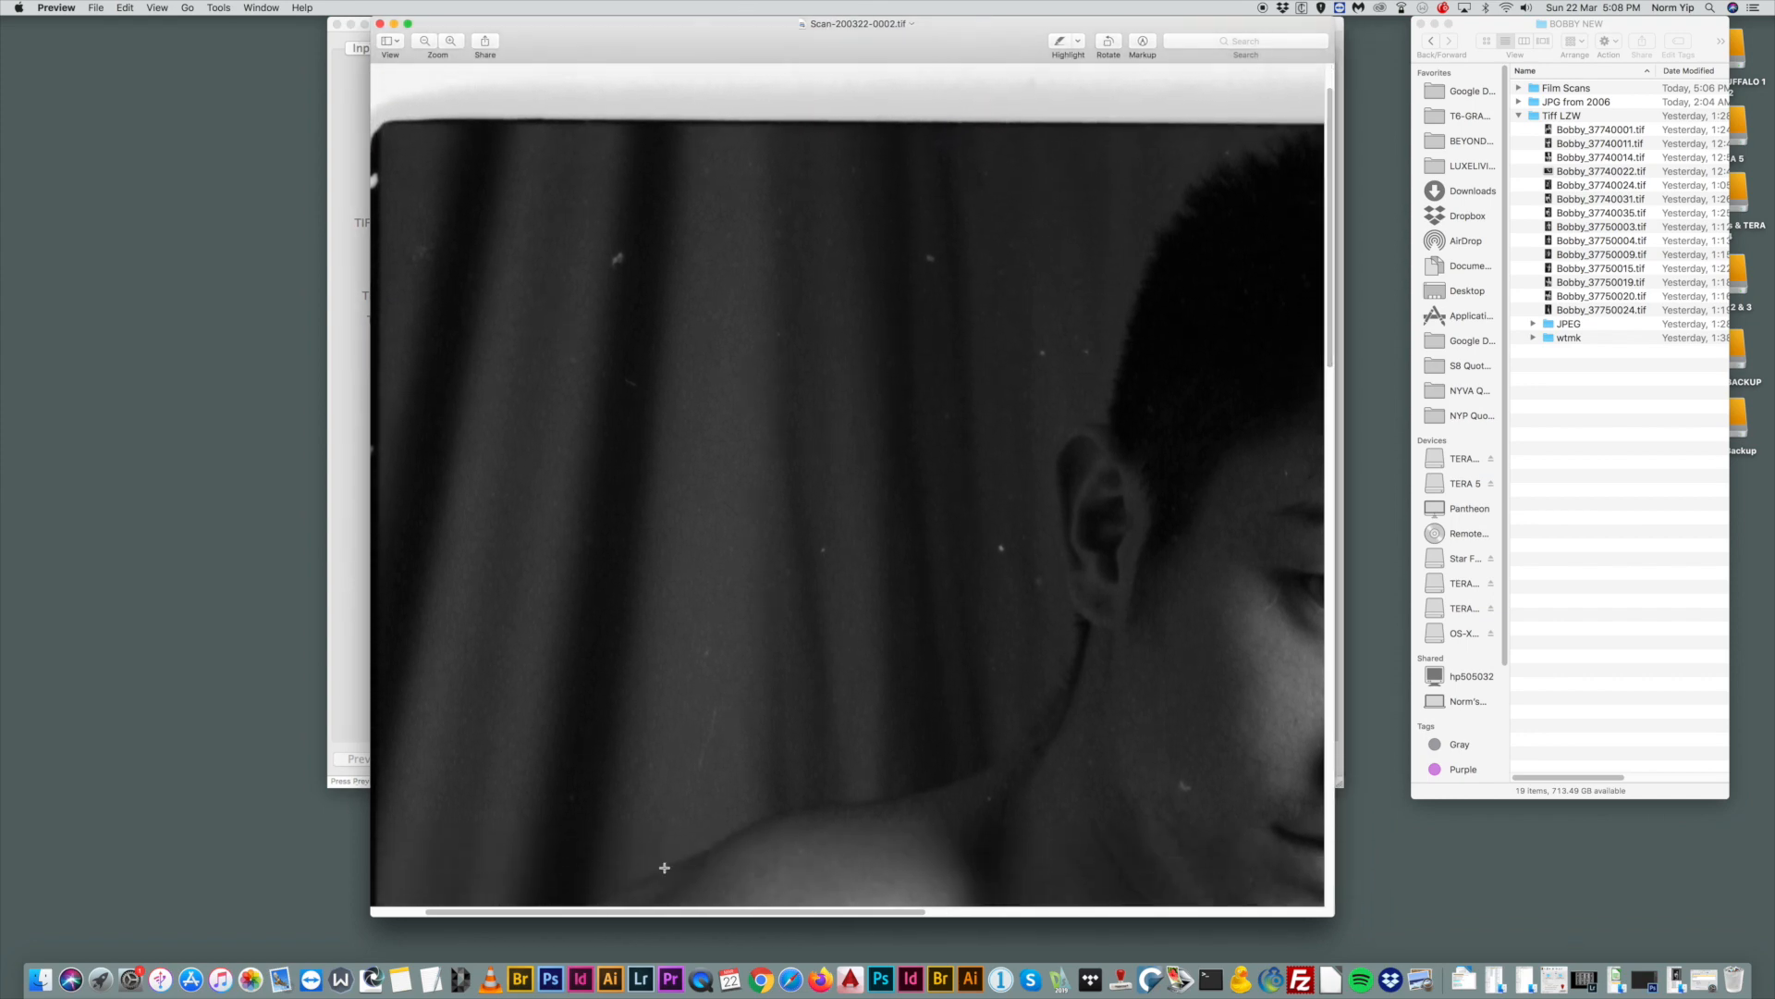
left_click_drag(634, 904, 867, 905)
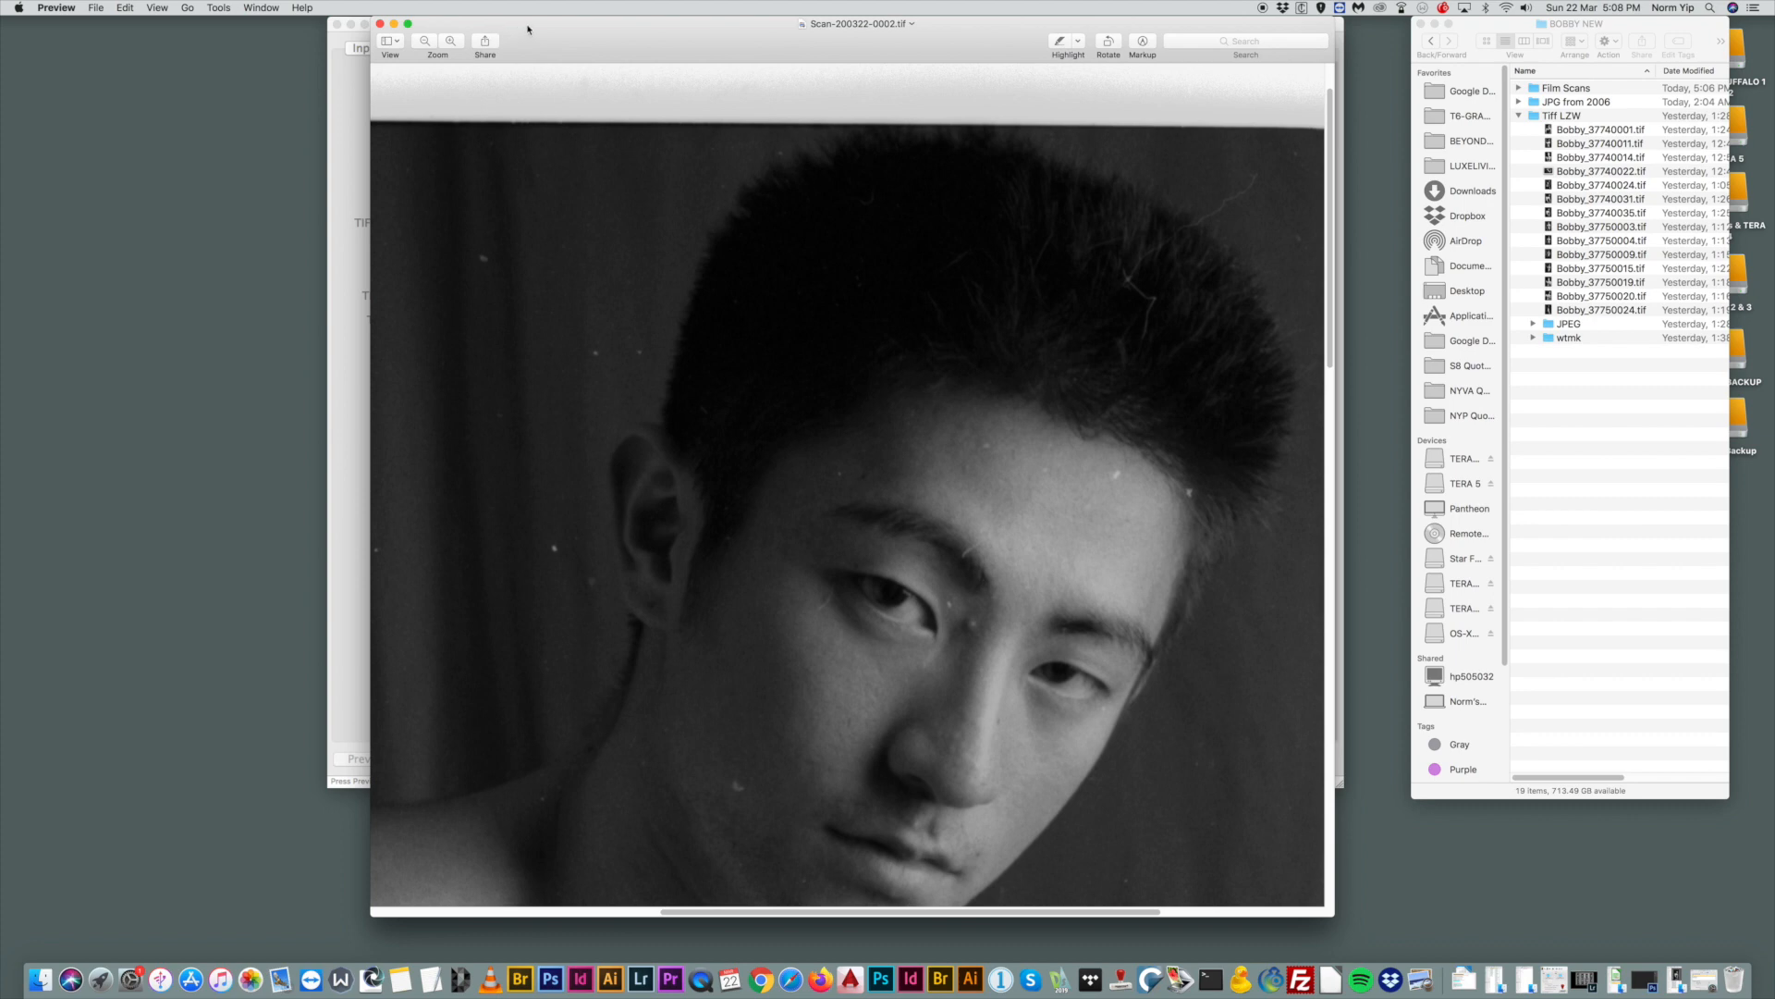
scroll(583, 431, "down", 5)
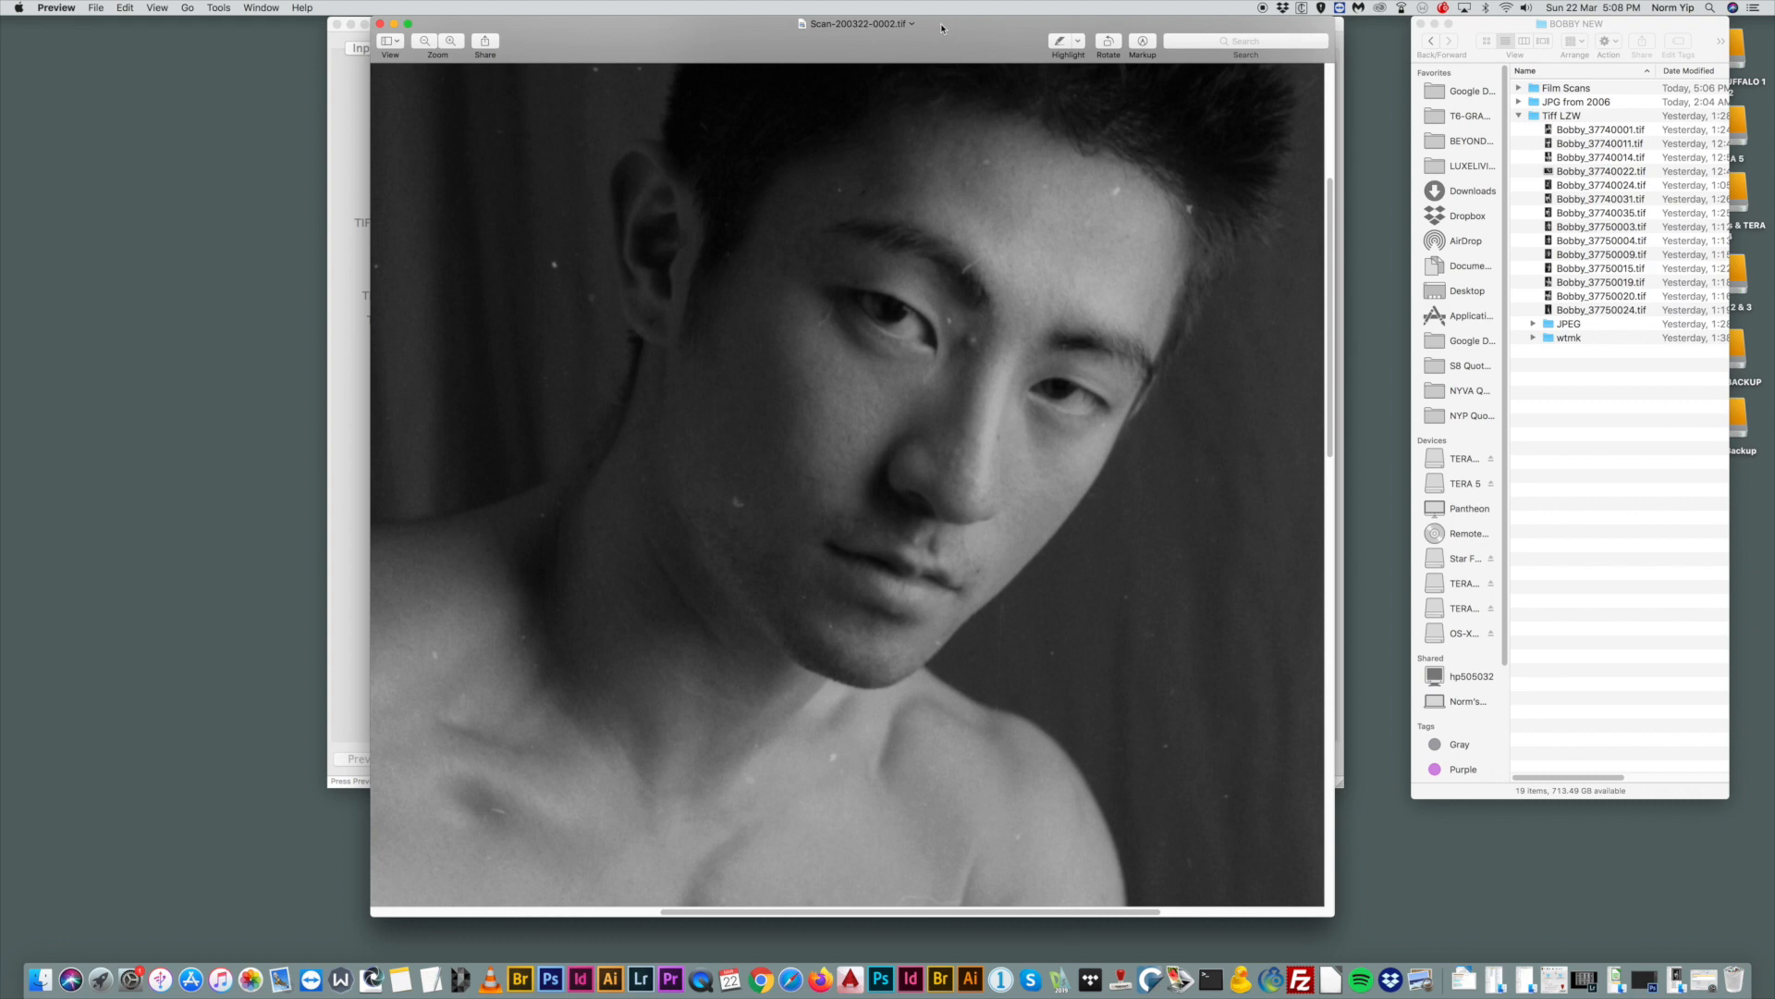
mouse_move(938, 33)
left_mouse_down()
mouse_move(877, 33)
mouse_move(942, 25)
left_mouse_up()
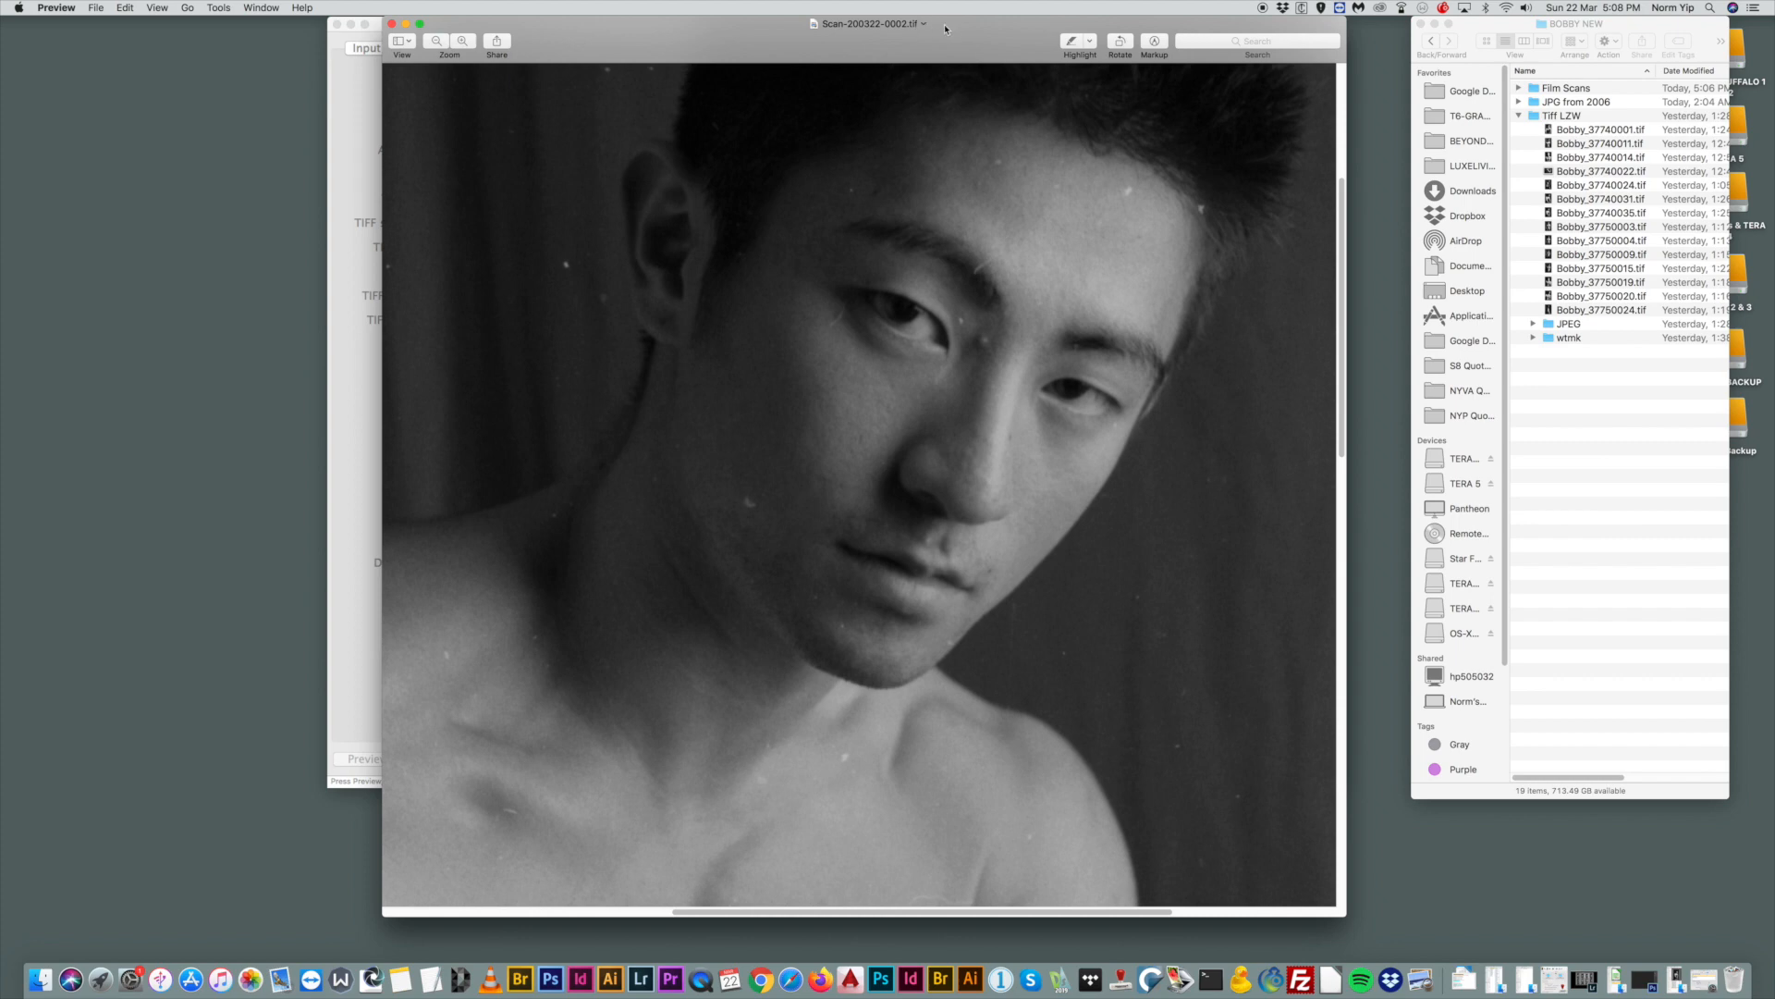
left_click_drag(1019, 30, 1013, 32)
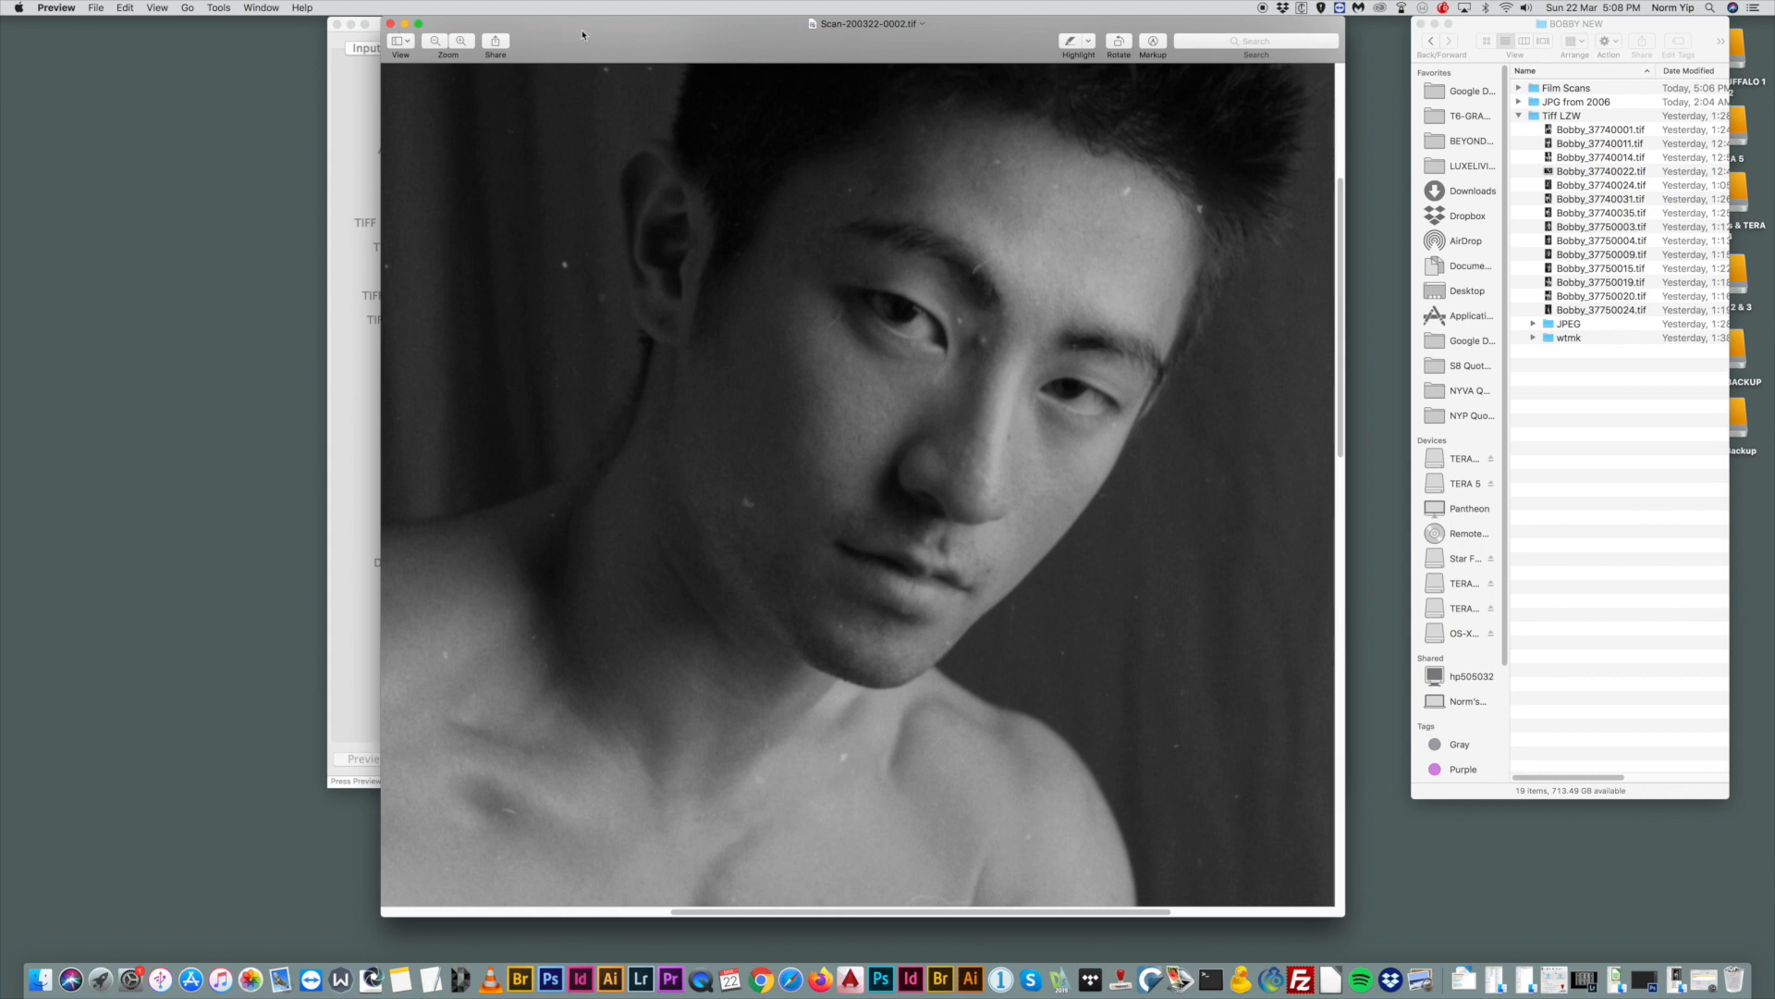
left_click_drag(582, 36, 589, 35)
scroll(645, 496, "down", 10)
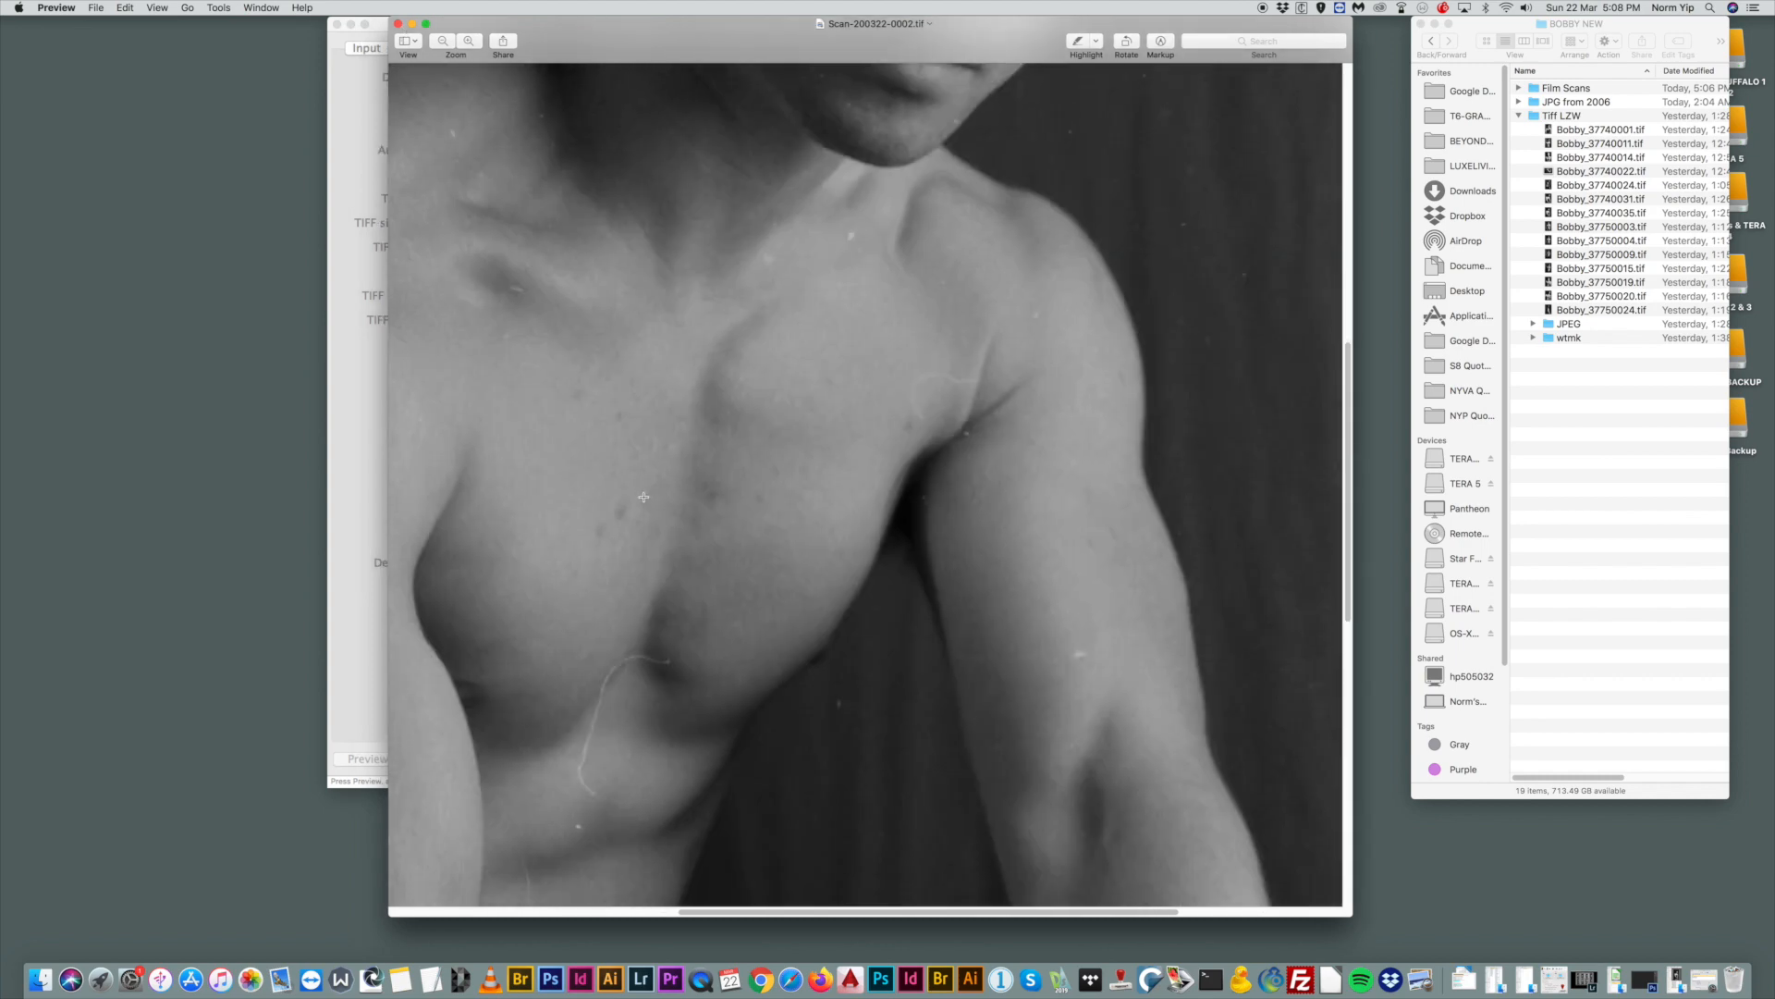
Zoom out to view the entire scanned frame with its borders.
left_click(444, 41)
left_click(443, 42)
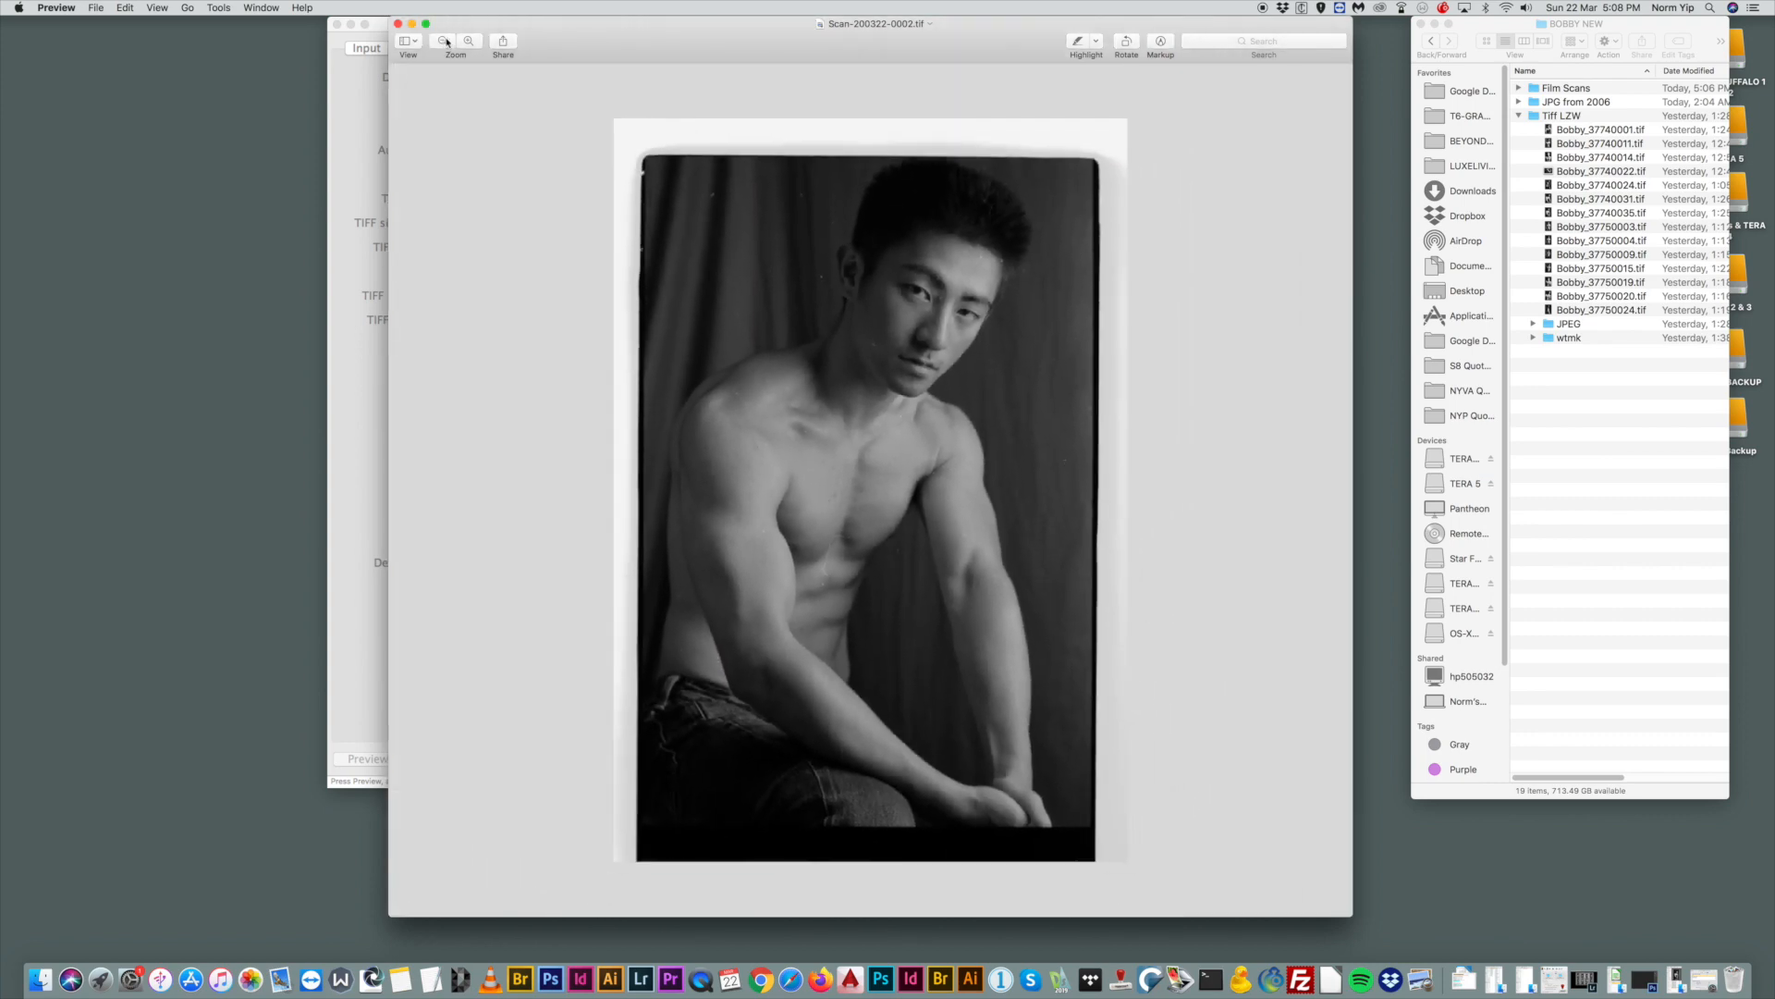
left_click_drag(810, 39, 847, 19)
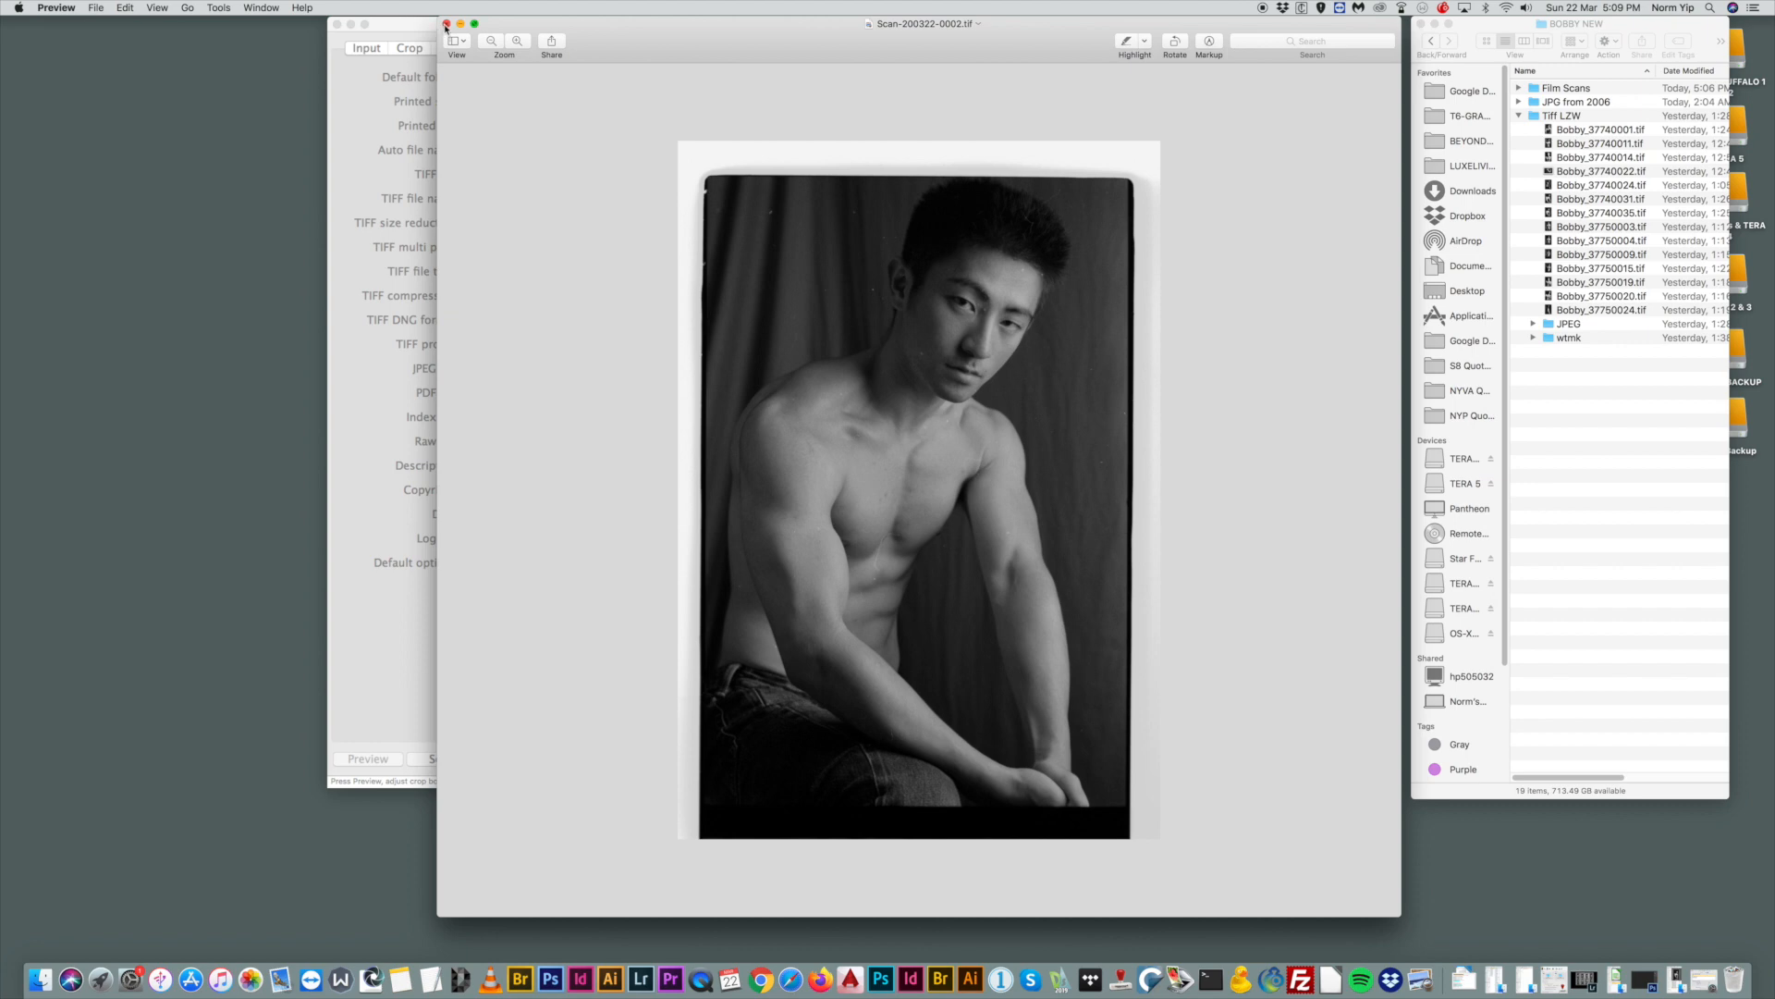
Close the Scan-200322-0002.tif image and minimize the VueScan window.
left_click_drag(607, 30, 507, 40)
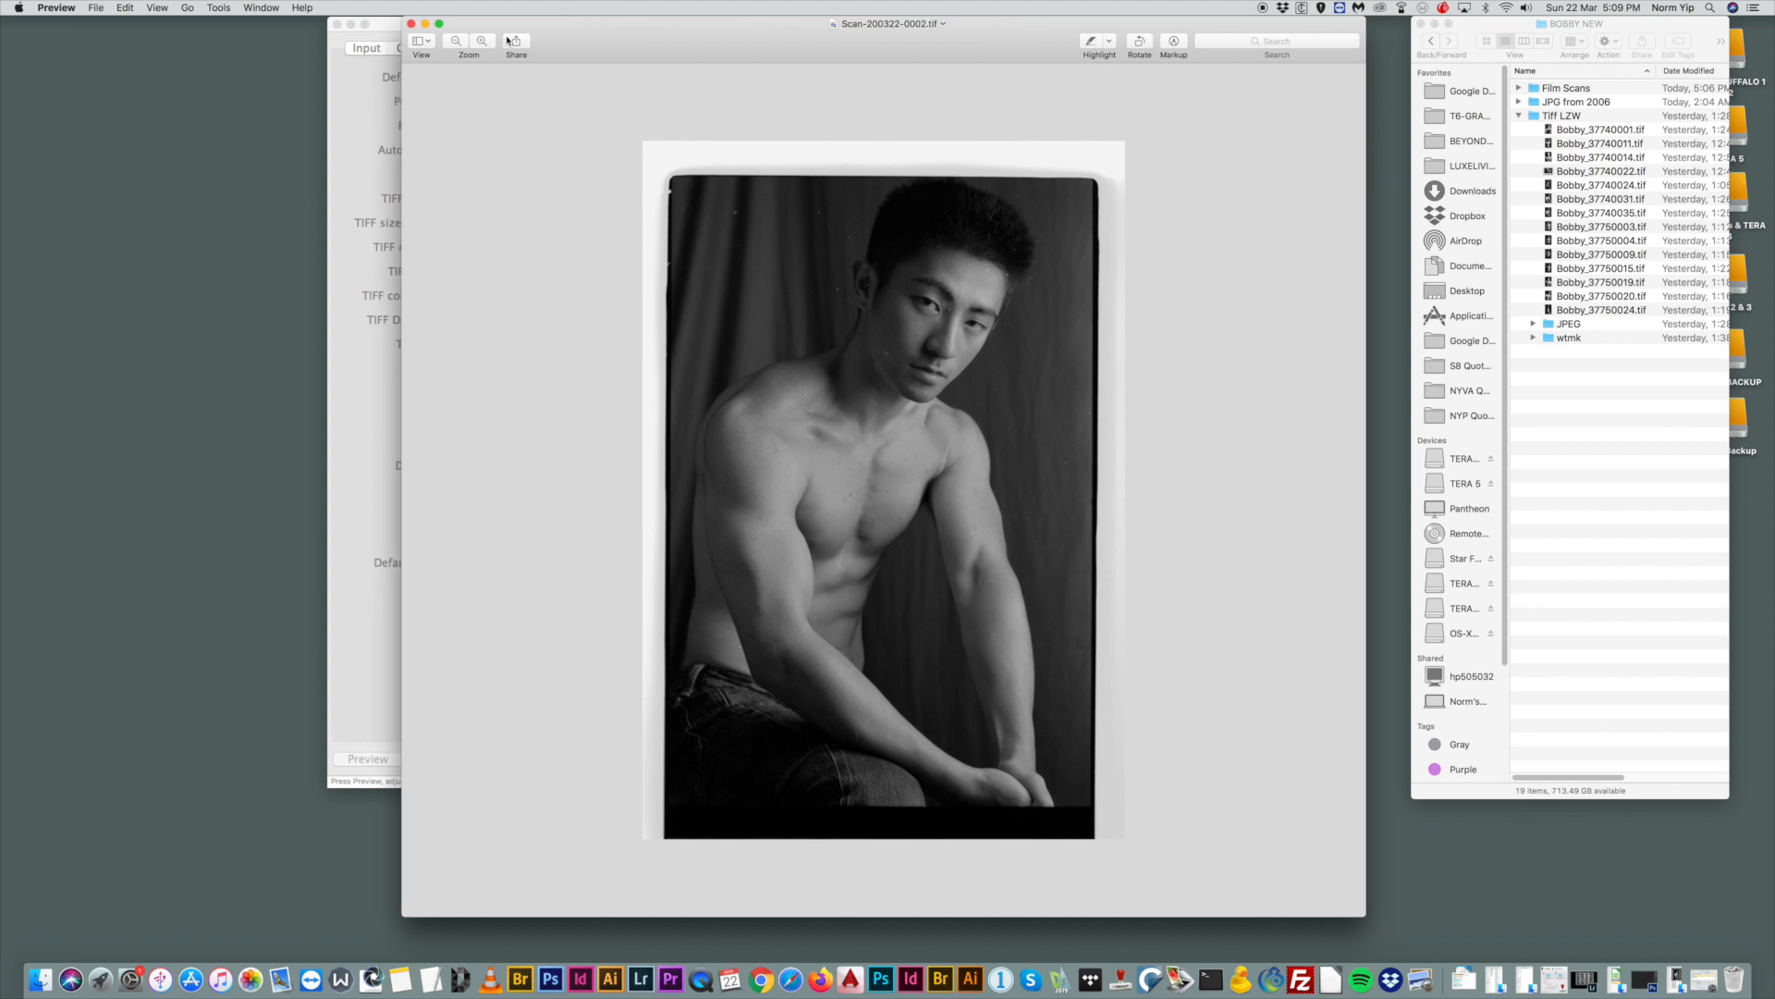
left_click(413, 24)
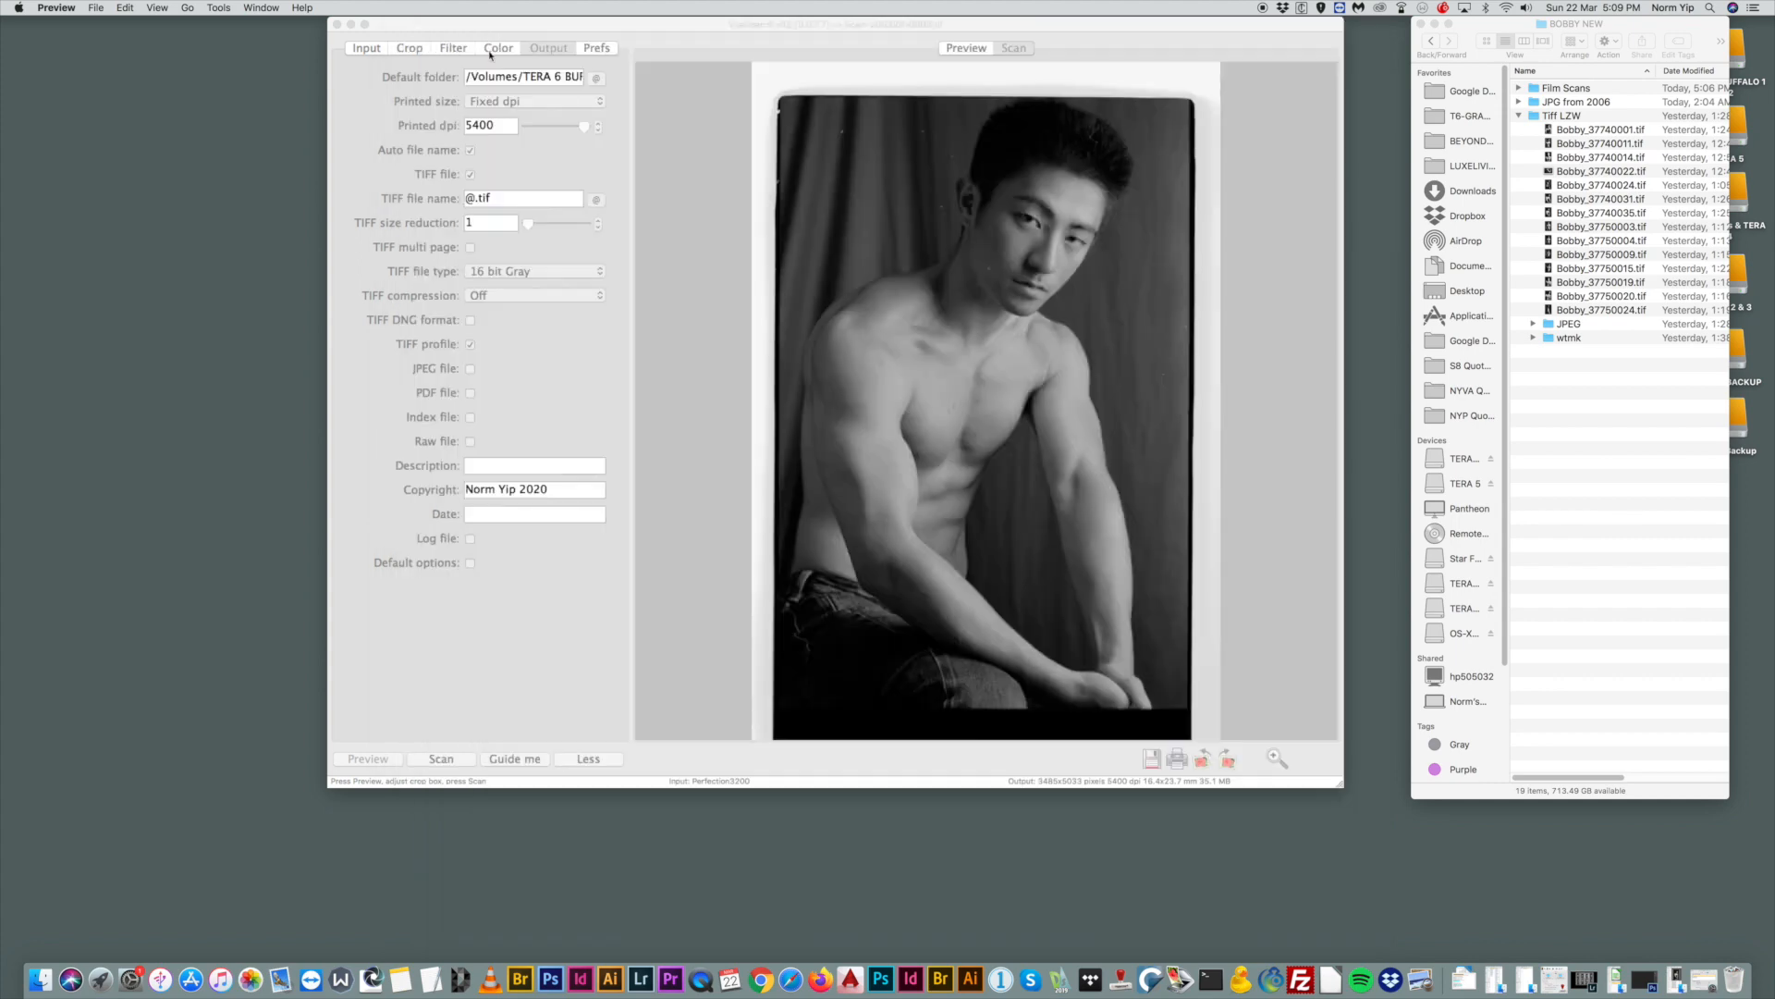
left_click(351, 25)
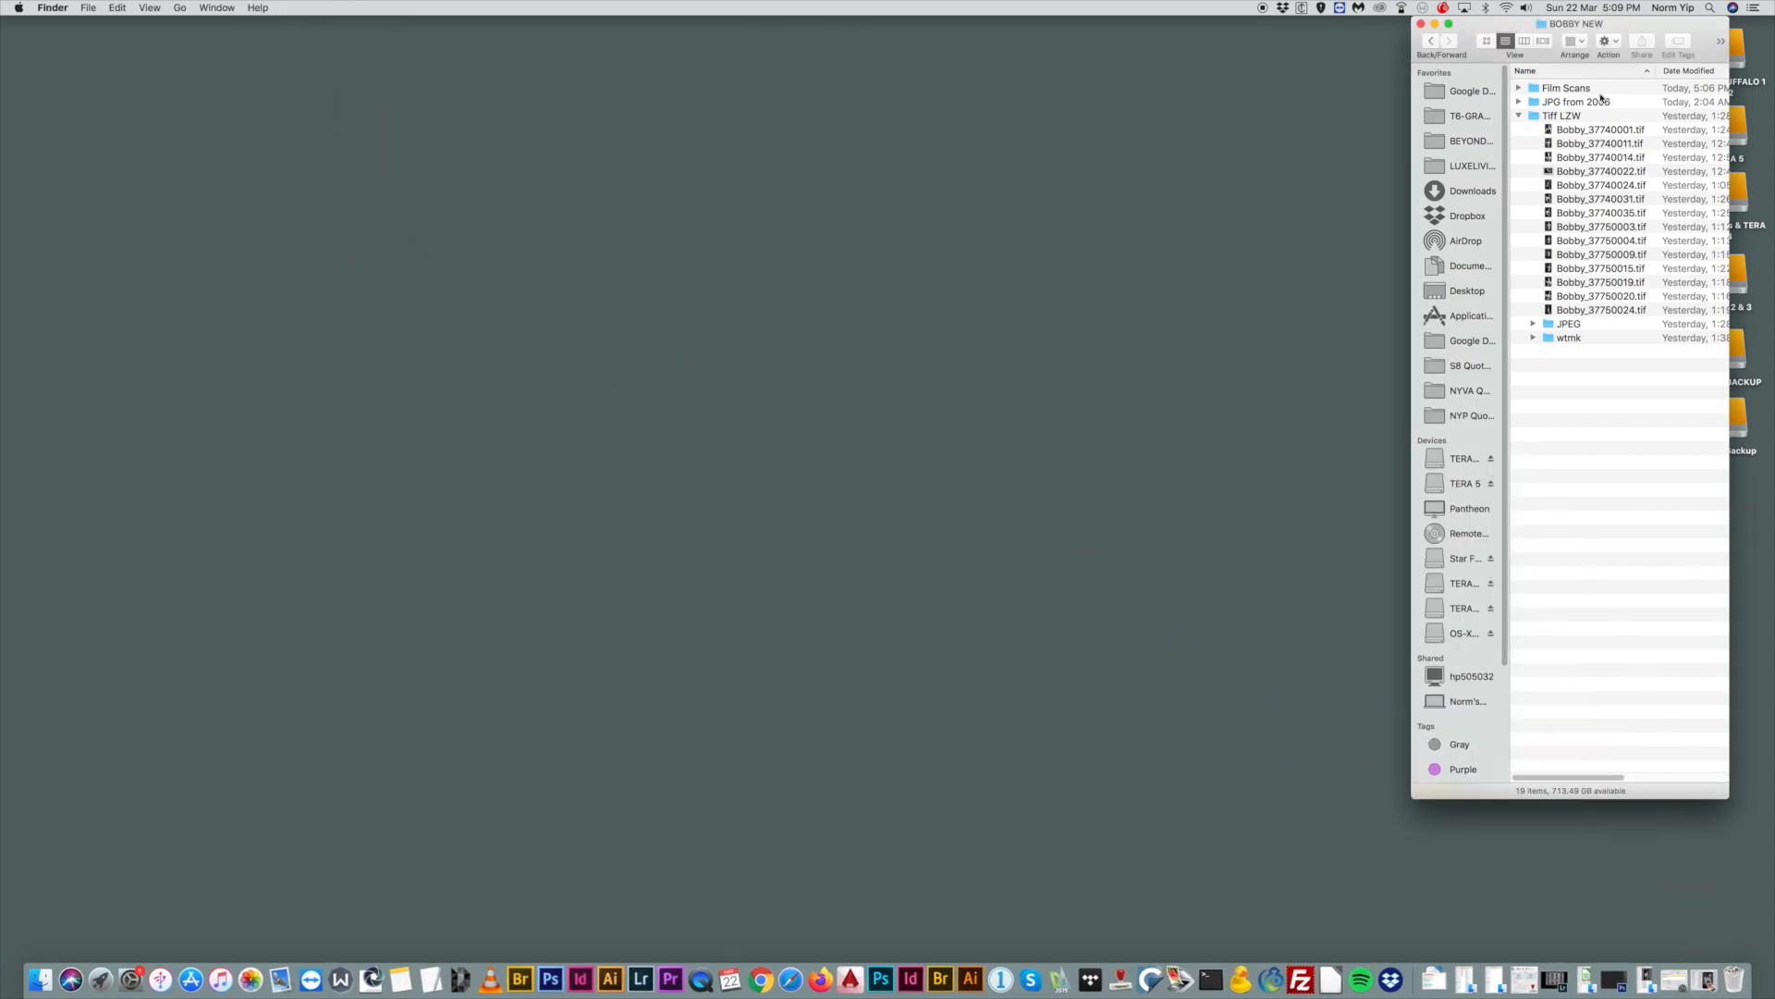
double_click(1567, 116)
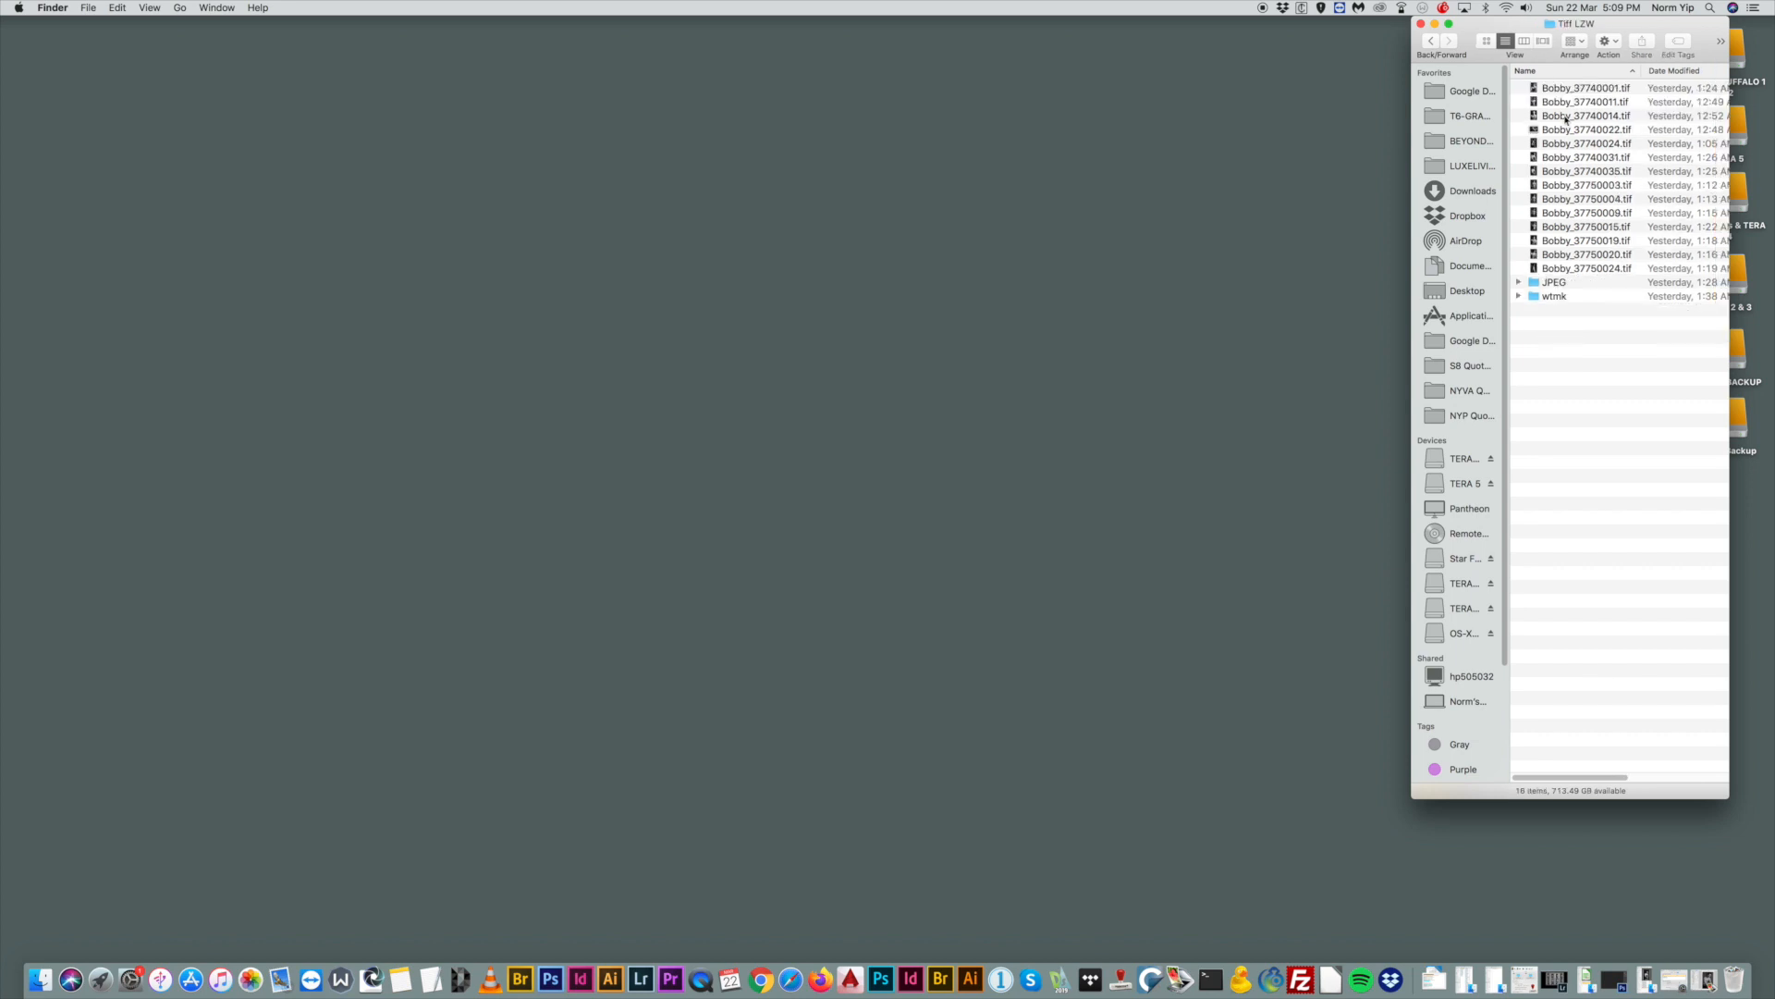
left_click_drag(1568, 37, 1516, 37)
left_click(1634, 72)
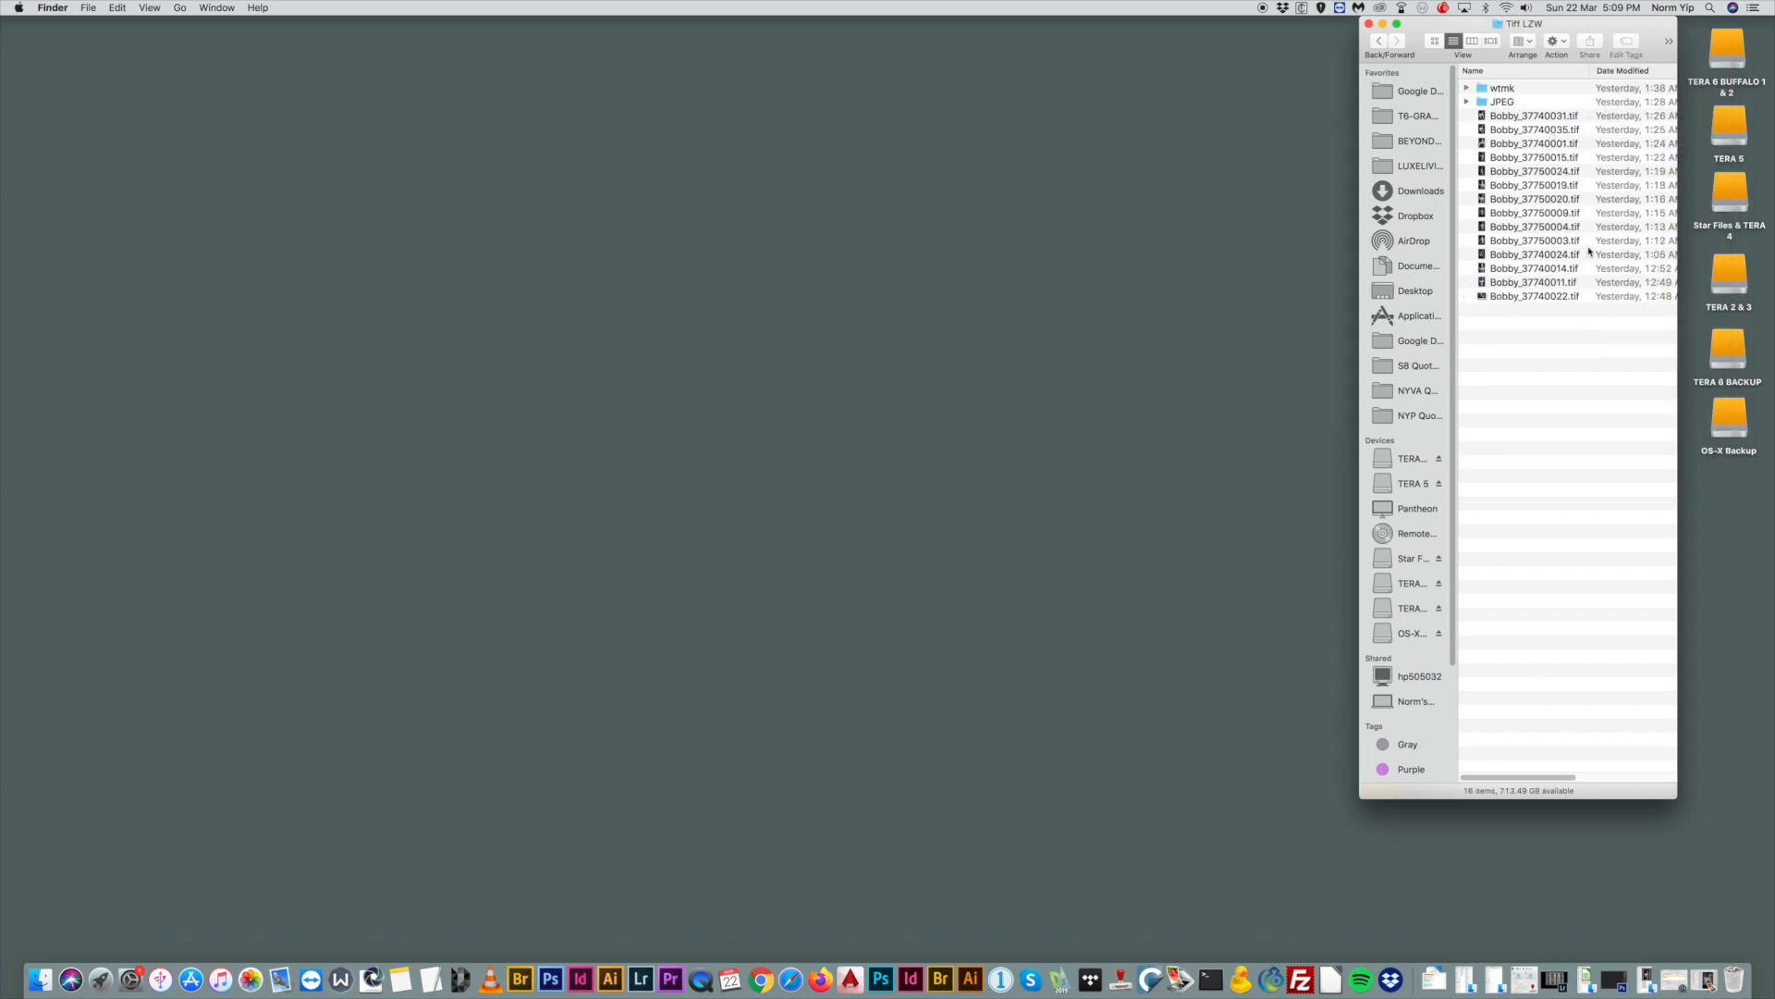
left_click(1544, 28, "super")
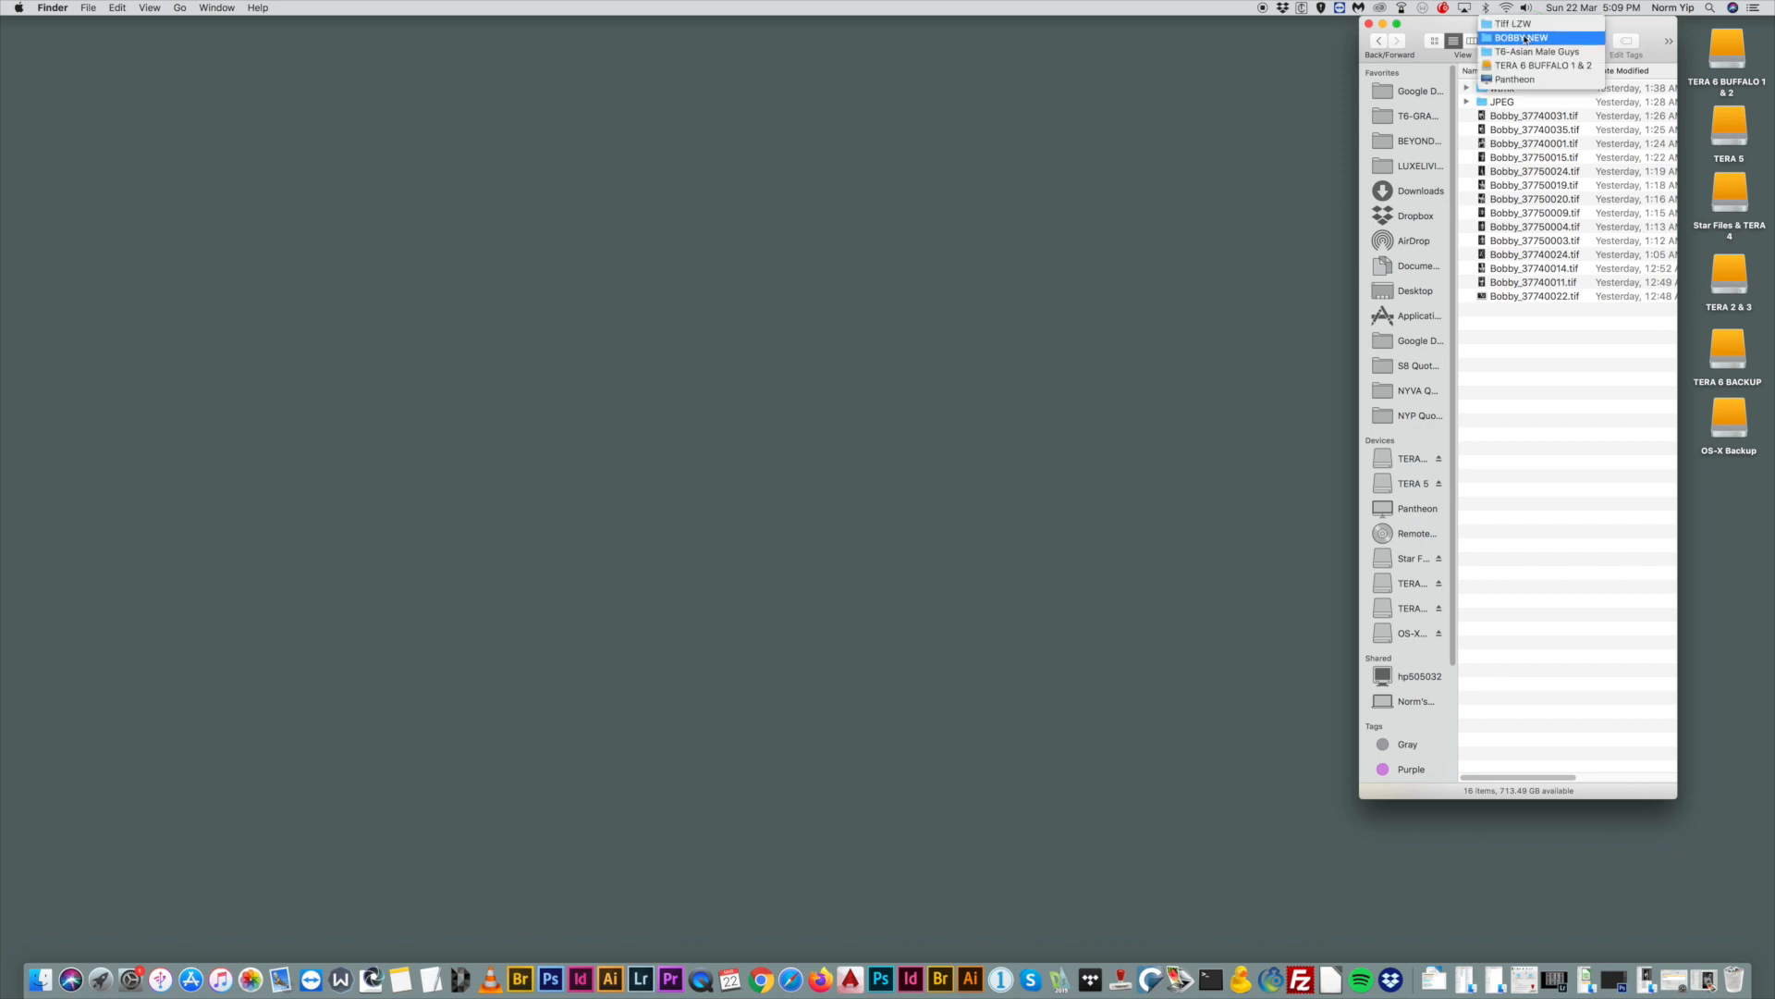
left_click(1524, 40)
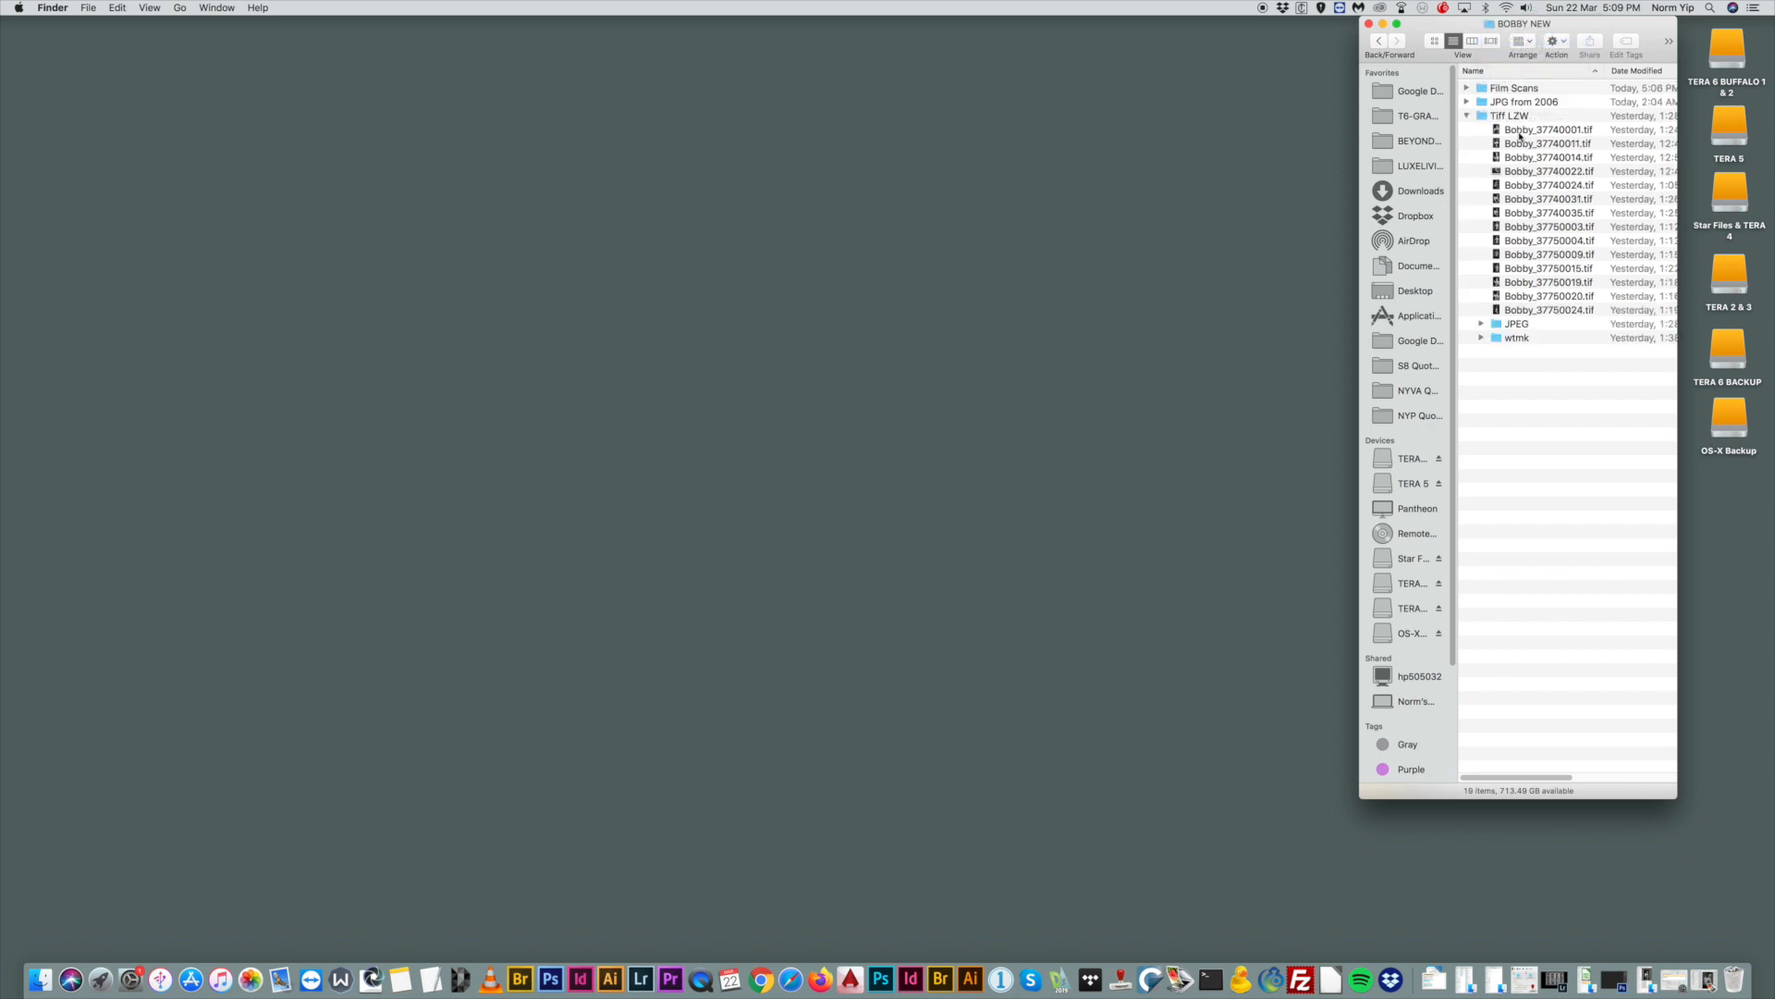
Open the Film Scans folder in a wider window, sort its files oldest first and show them in Cover Flow.
double_click(1516, 89)
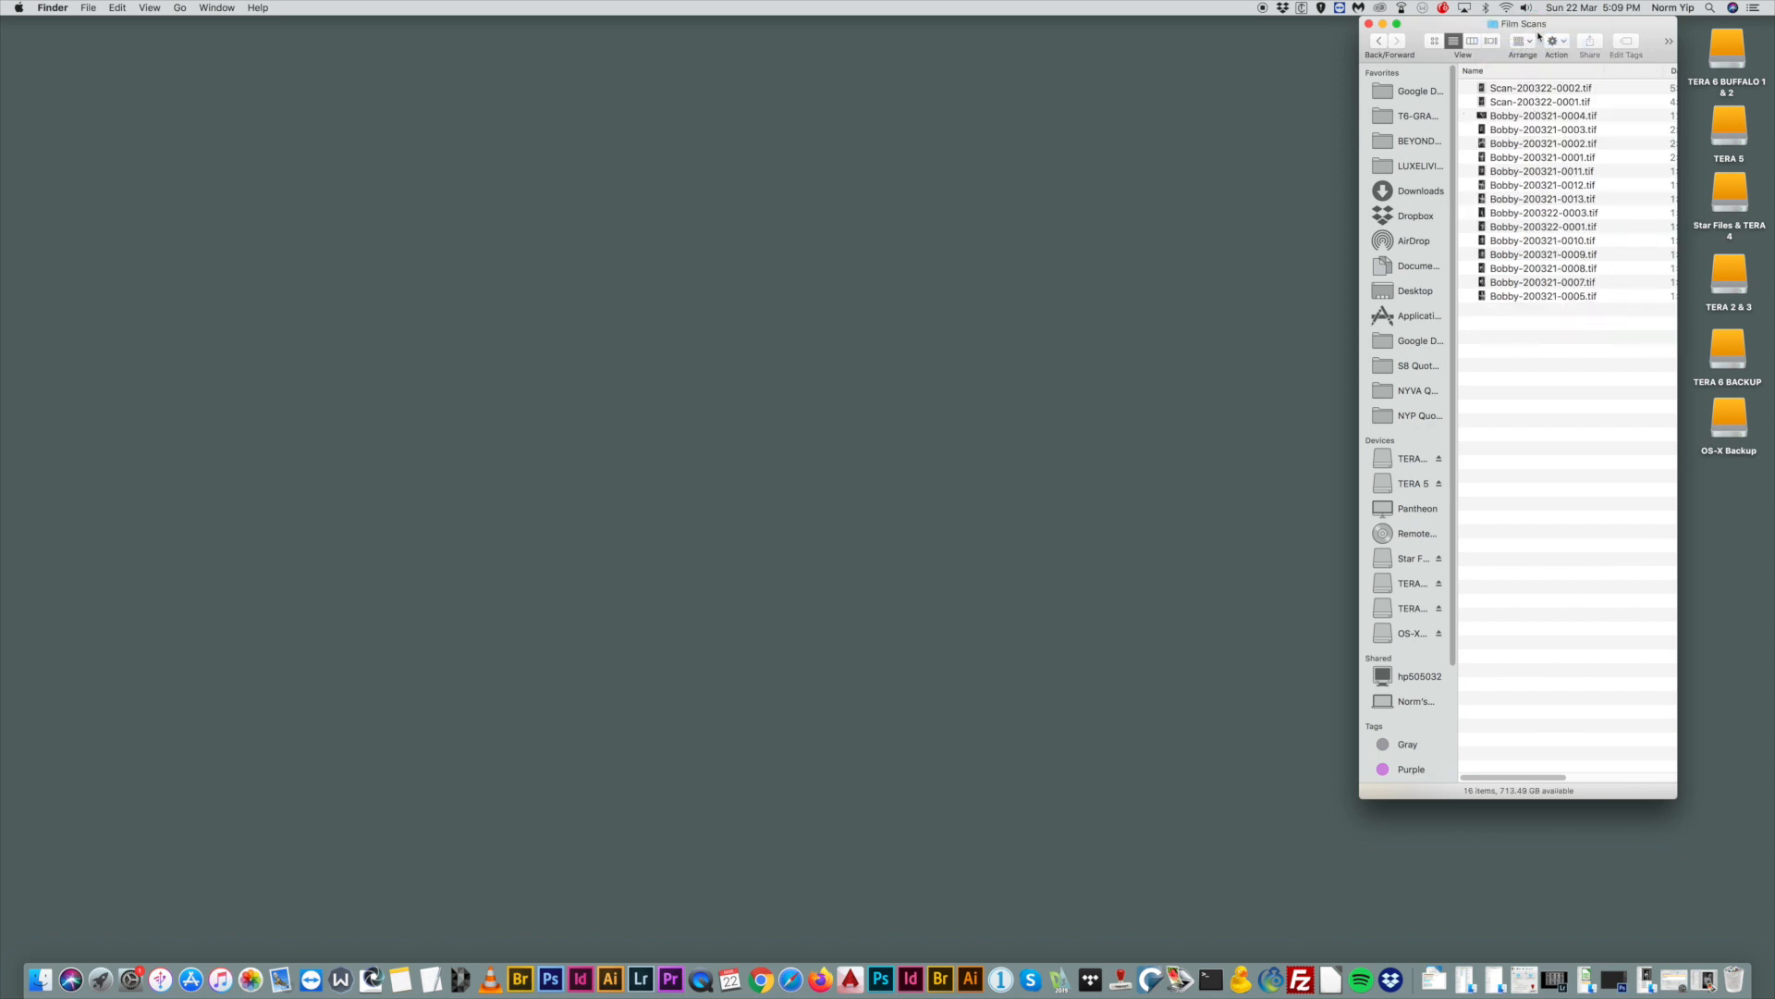
left_click_drag(1644, 35, 1691, 24)
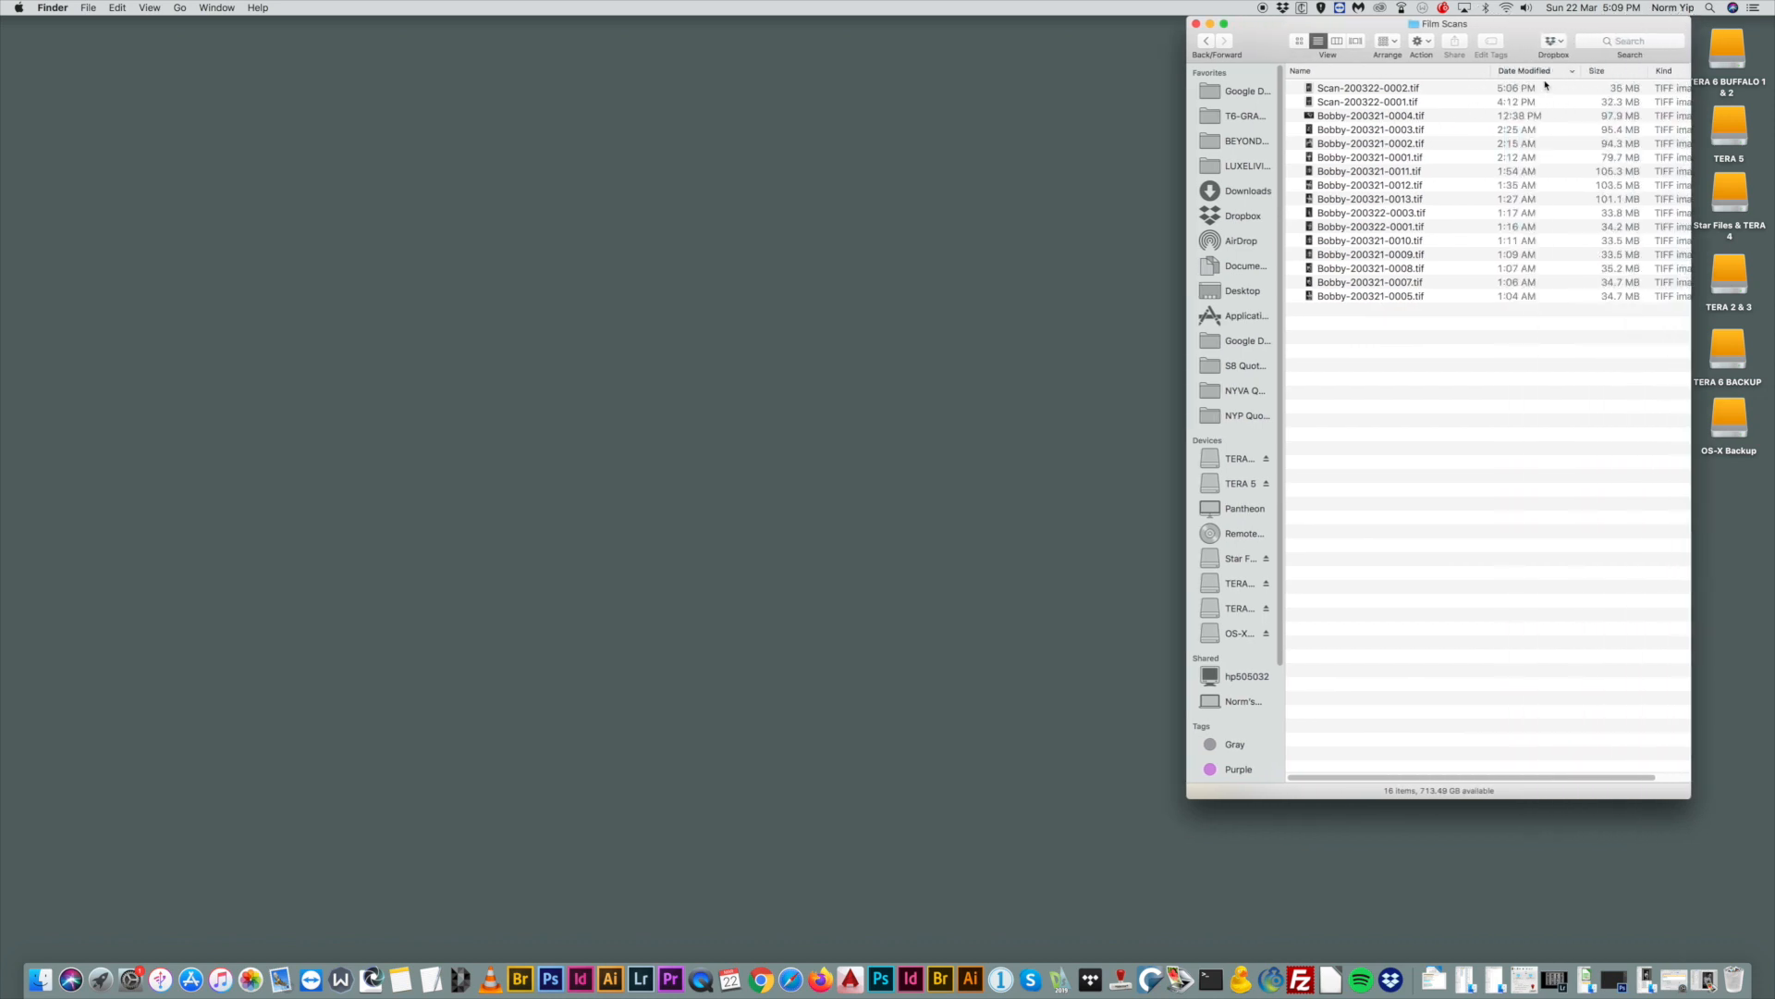
left_click(1537, 72)
left_click(1378, 89)
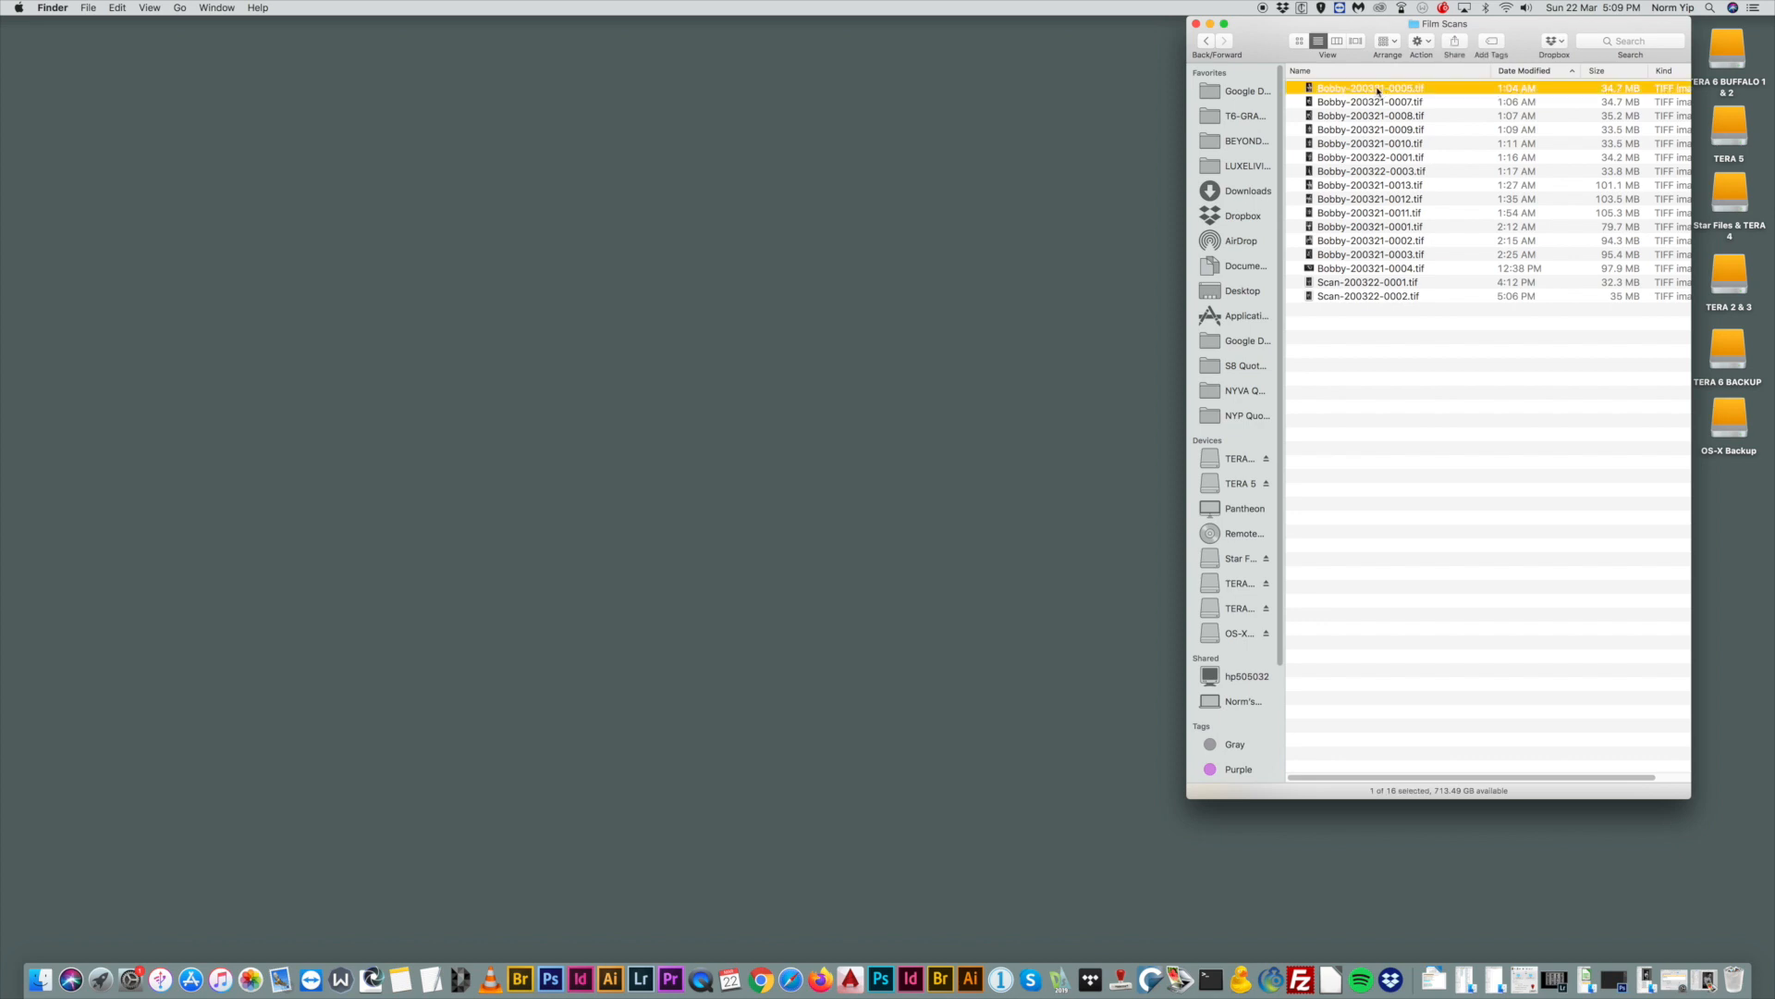
left_click(1357, 41)
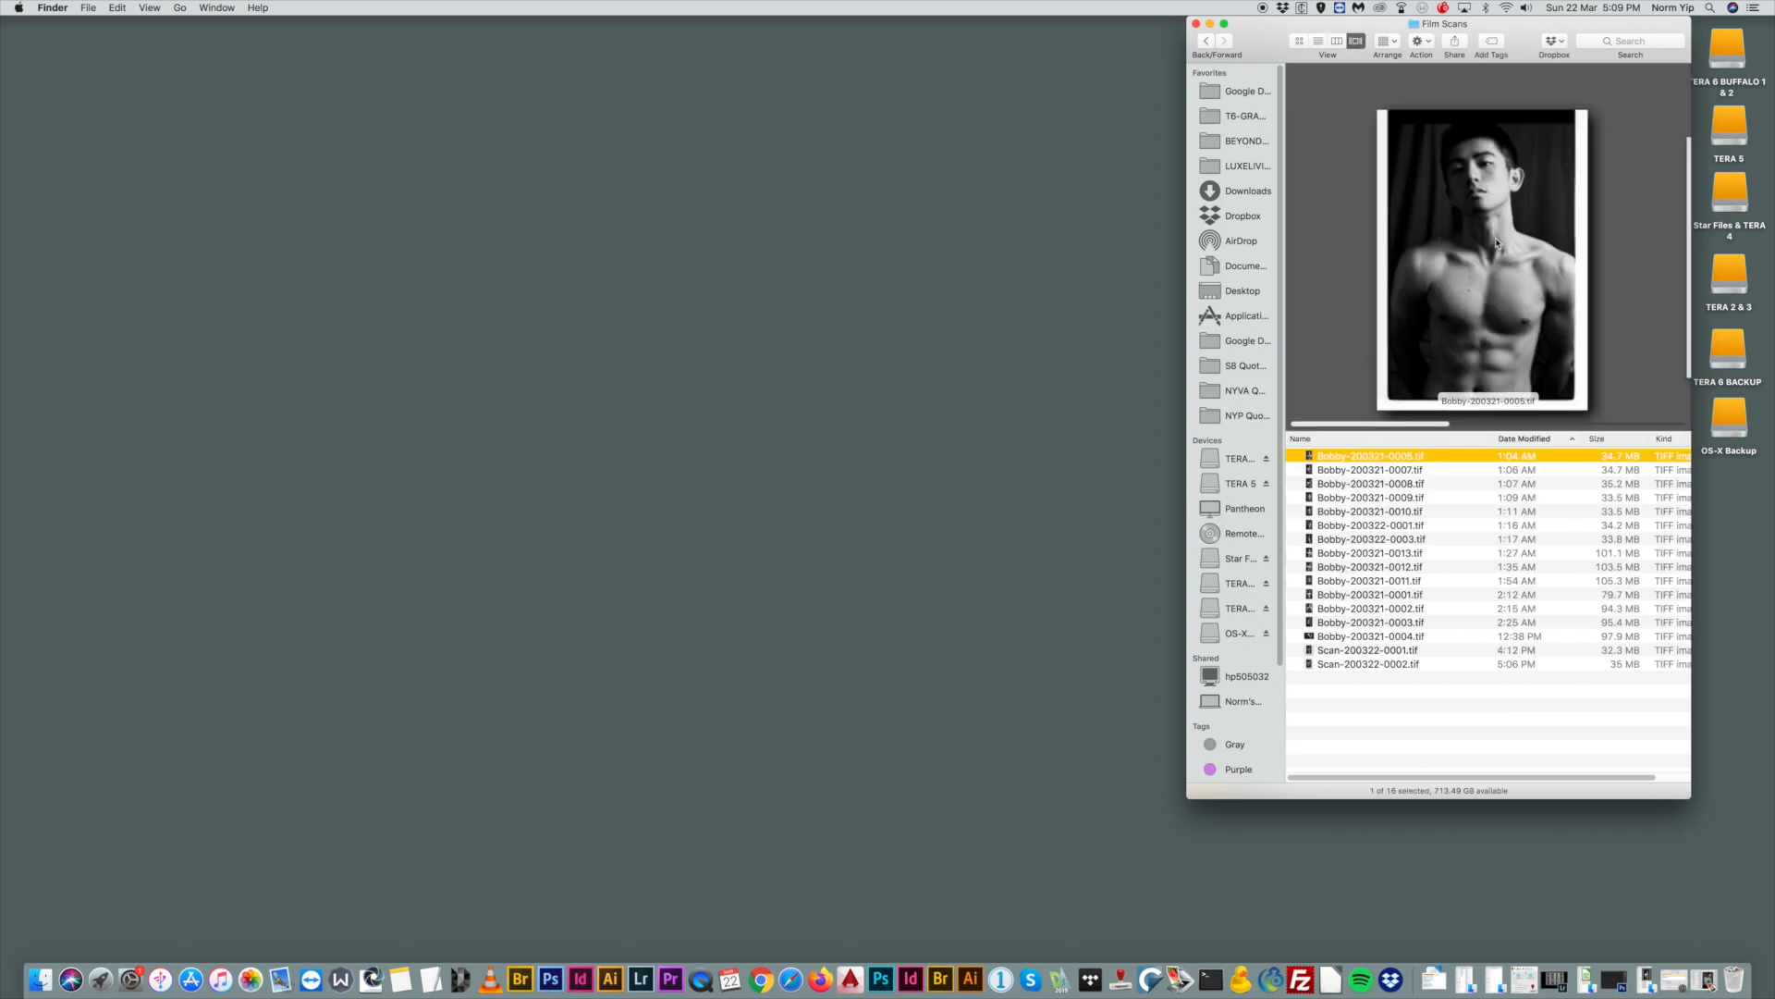
Enlarge the folder window and browse the scan previews for comparison, finishing on Scan-200322-0002.tif.
scroll(1490, 280, "right", 10)
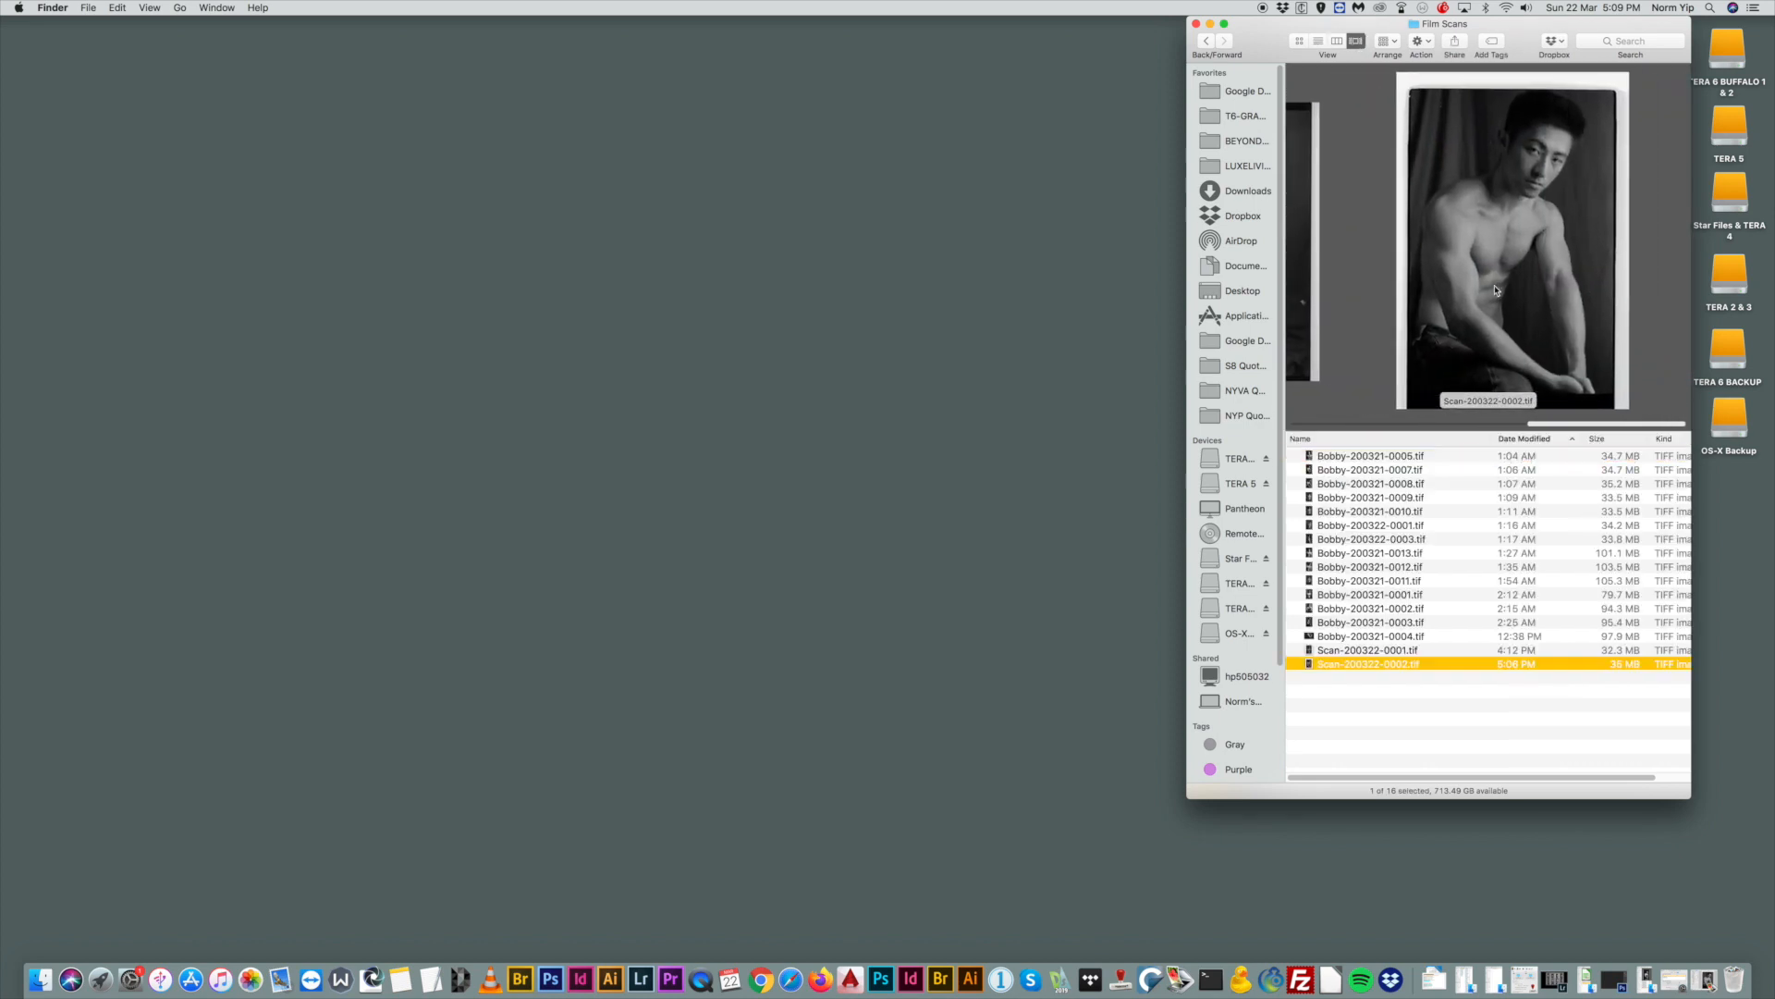
left_click_drag(1398, 28, 892, 32)
scroll(1083, 240, "left", 3)
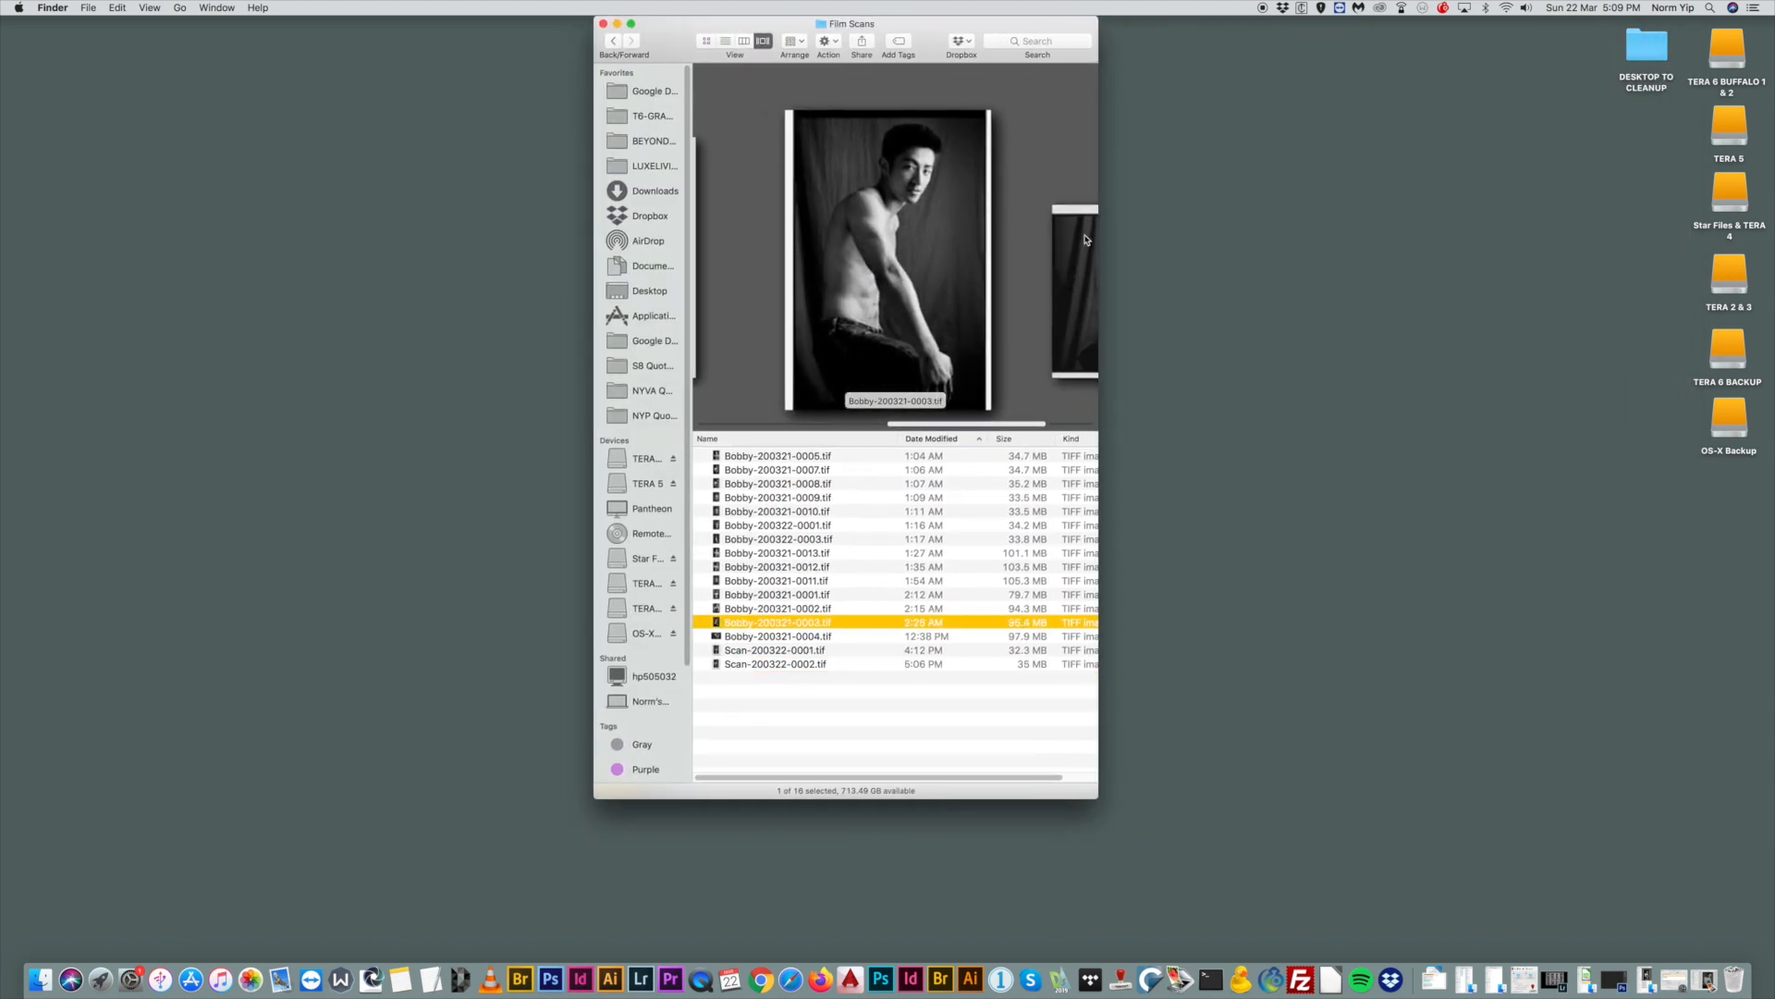
left_click_drag(1098, 240, 1321, 242)
scroll(774, 310, "left", 5)
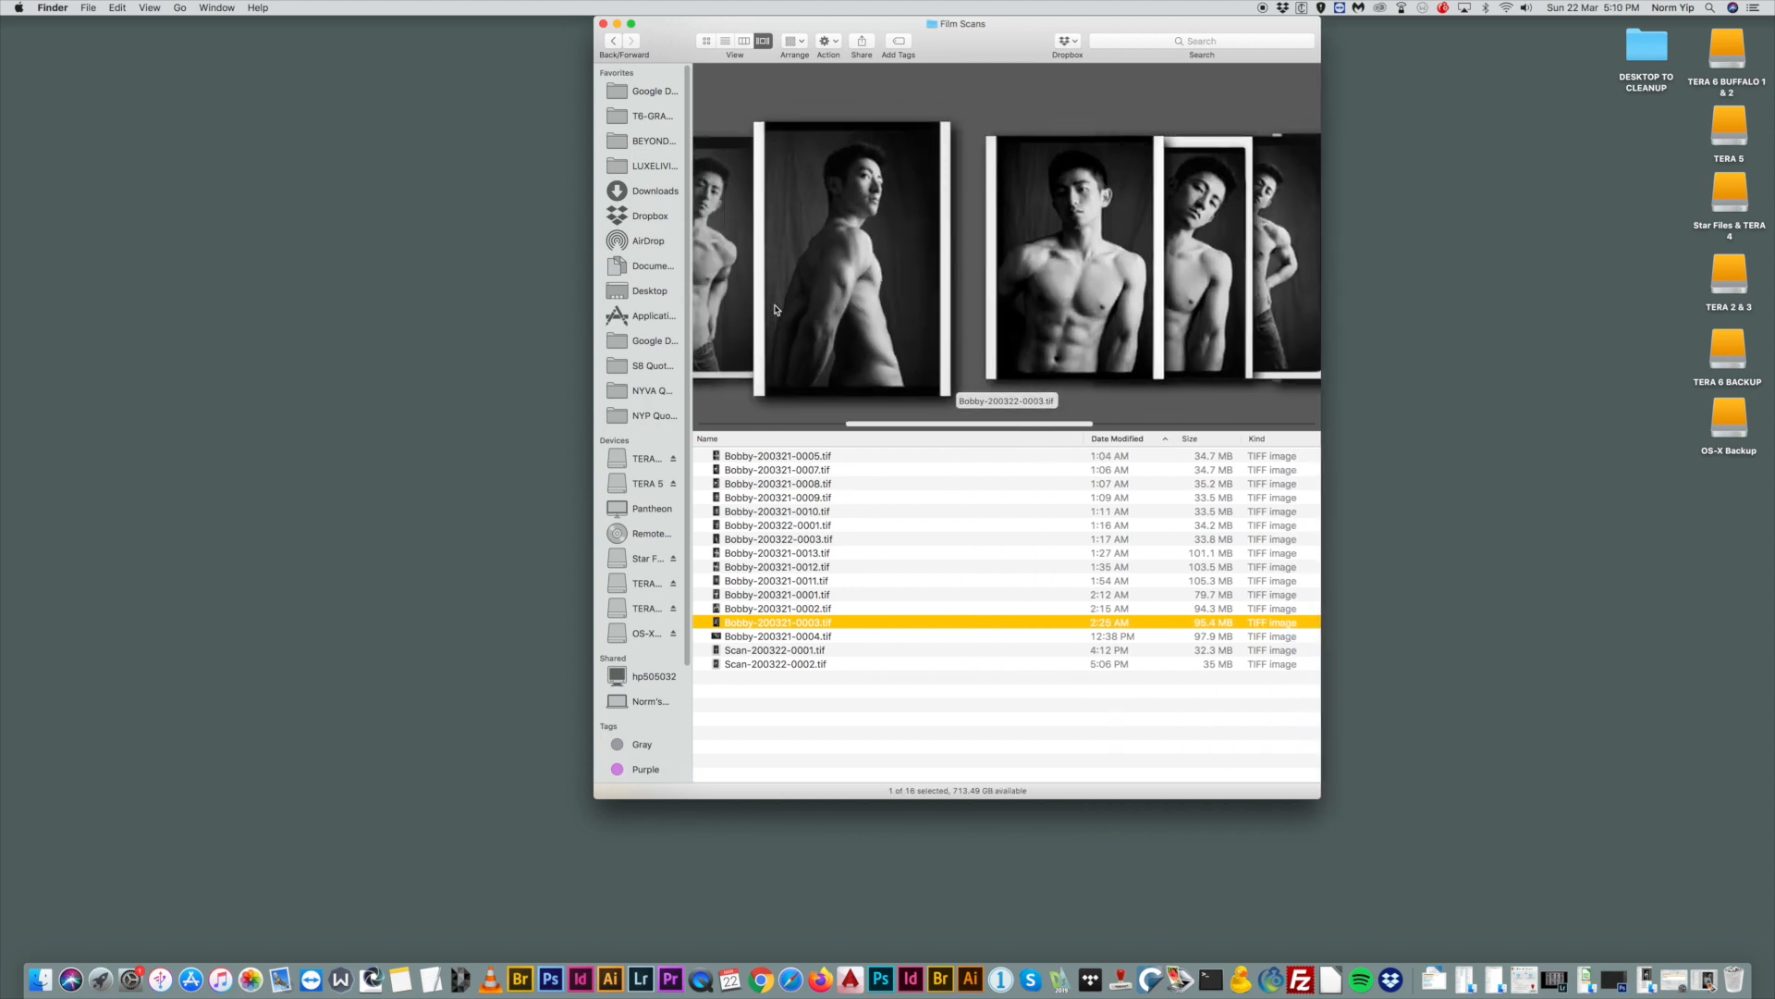
scroll(775, 310, "left", 3)
scroll(777, 310, "right", 10)
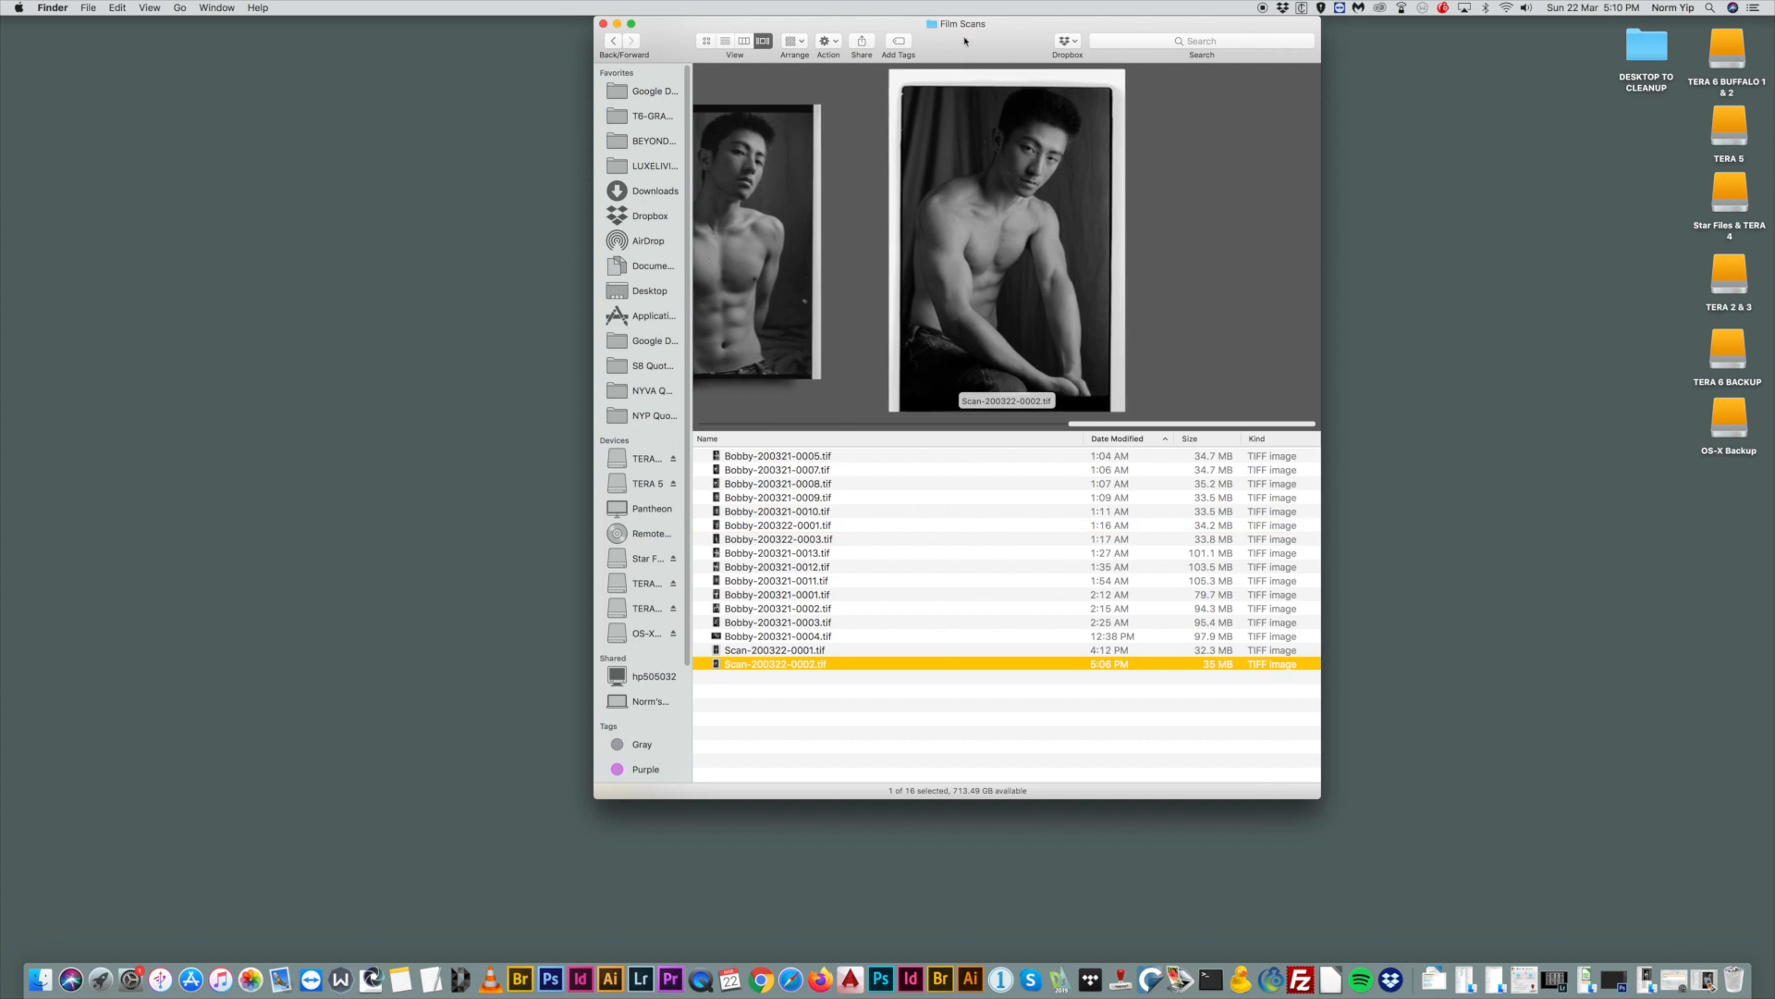
left_click_drag(973, 25, 1015, 25)
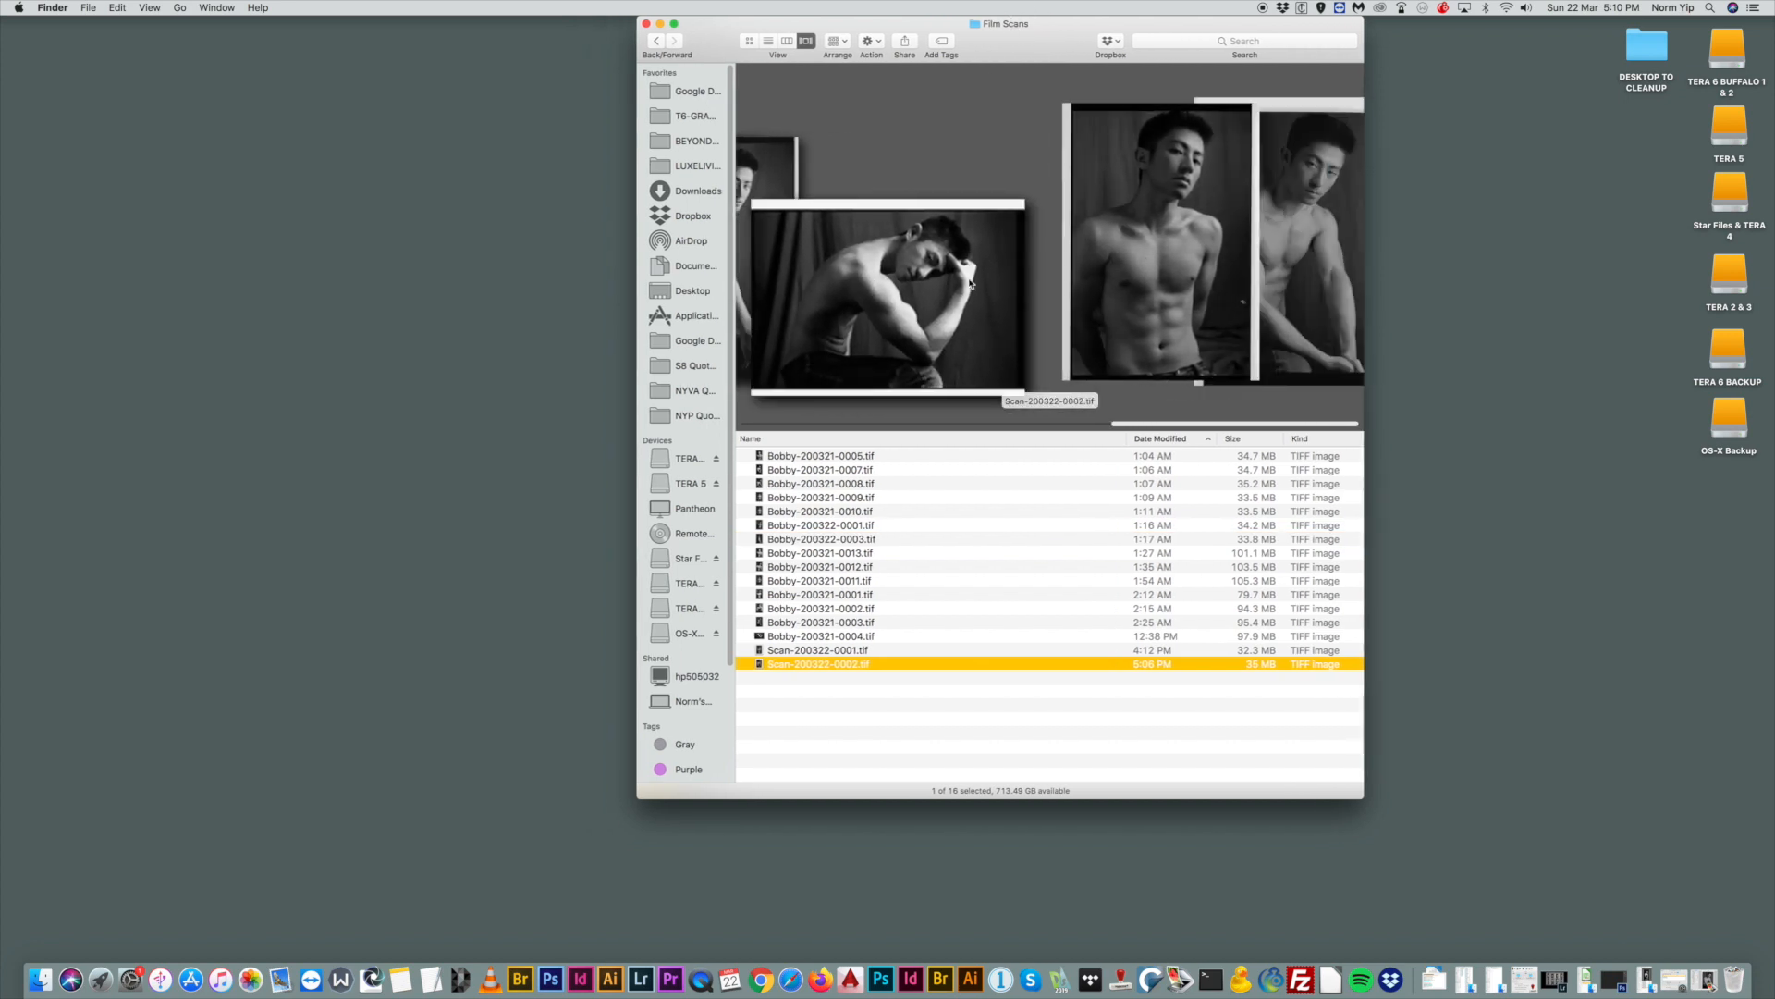
left_click_drag(1035, 27, 1069, 27)
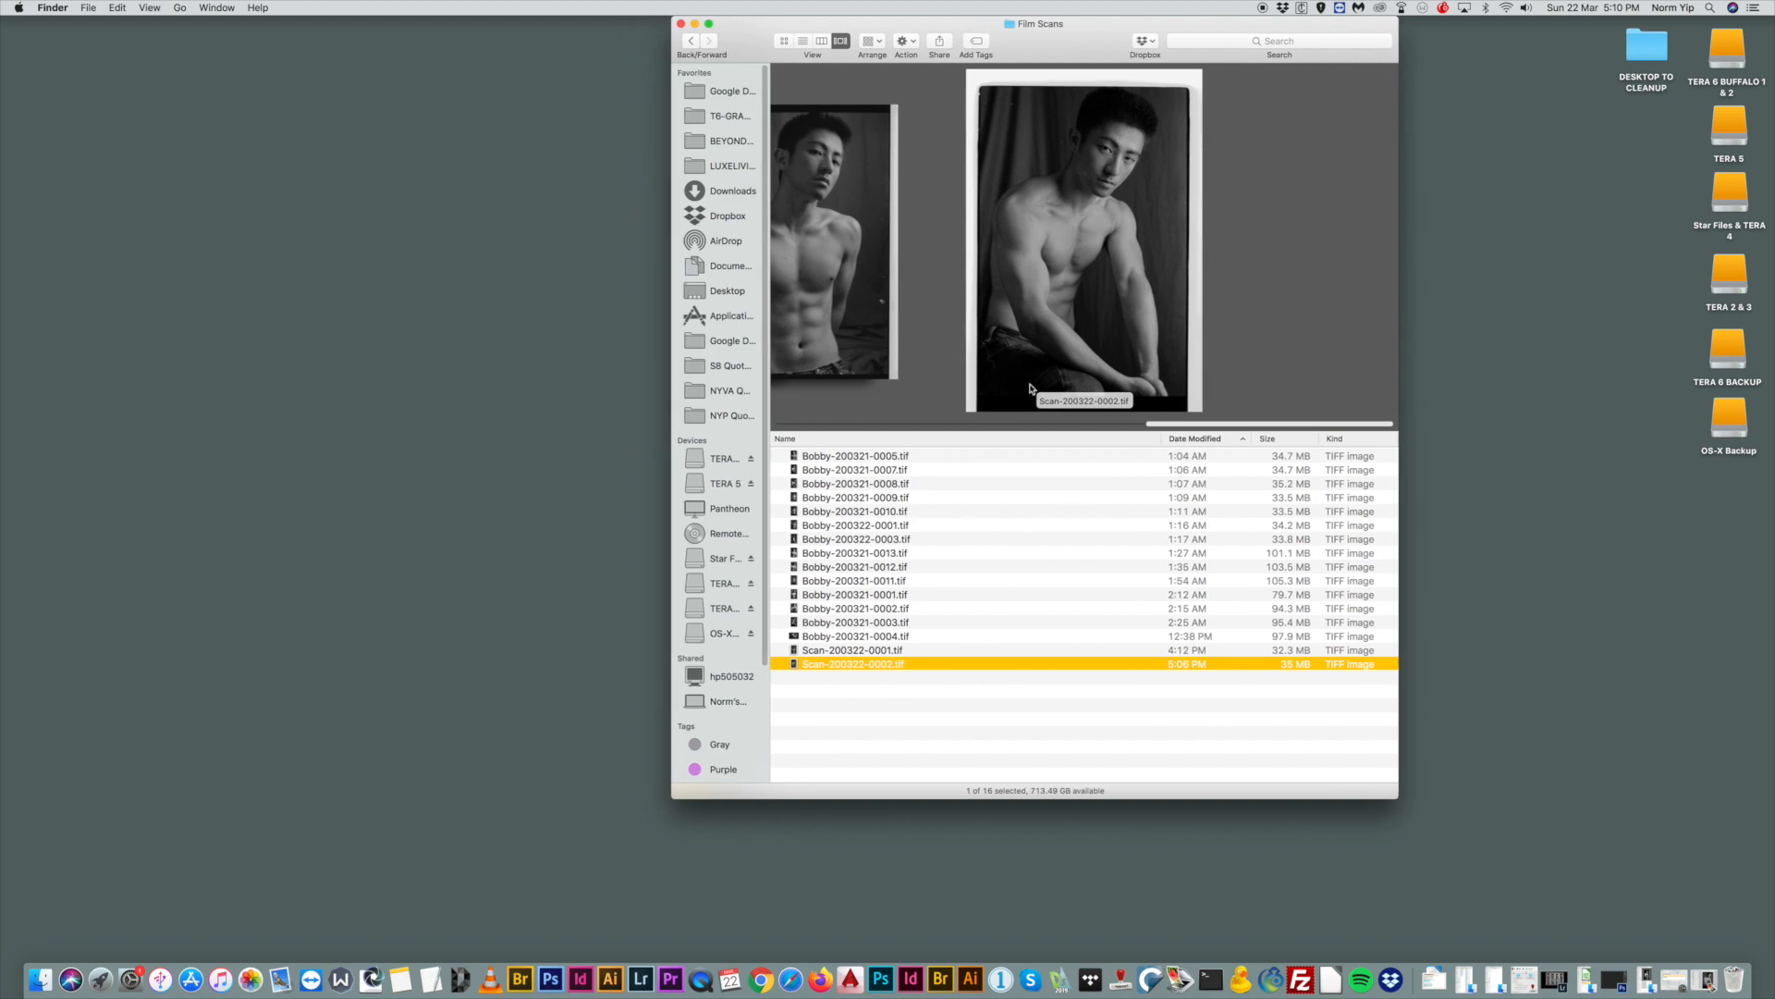
Open Scan-200322-0002.tif from the Film Scans folder in Photoshop.
left_click_drag(1104, 23, 1103, 23)
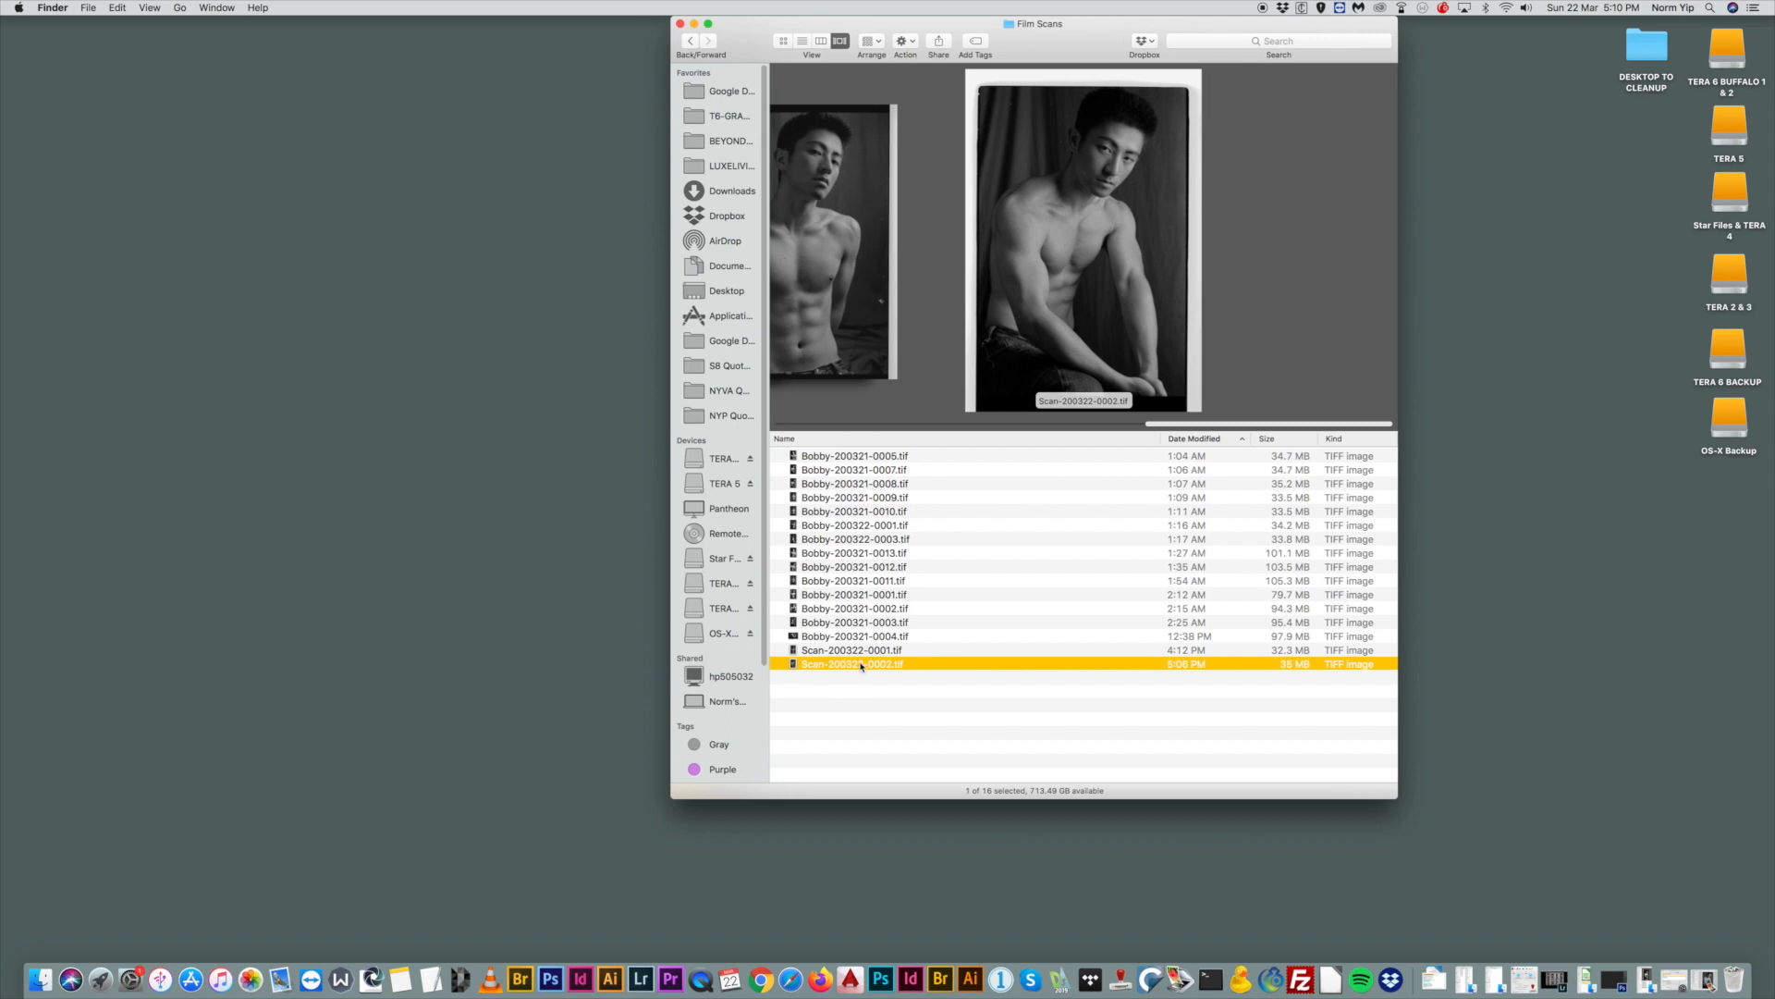
left_click_drag(865, 667, 552, 978)
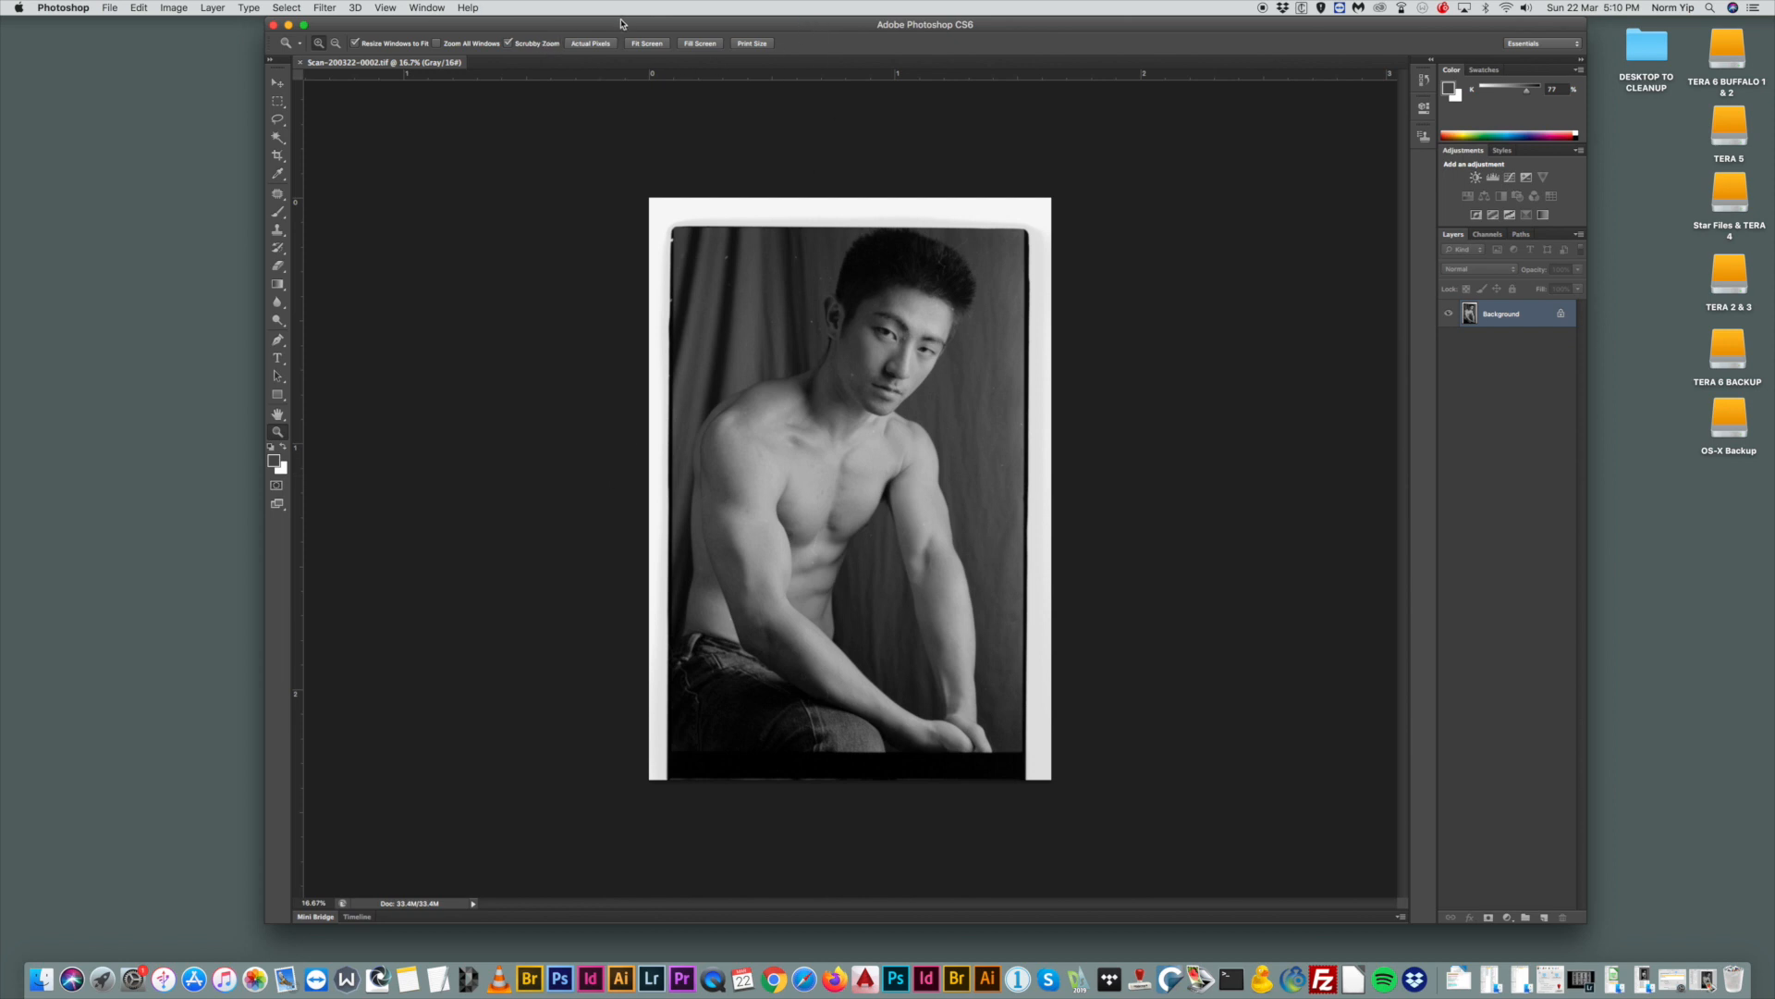
left_click_drag(619, 26, 638, 27)
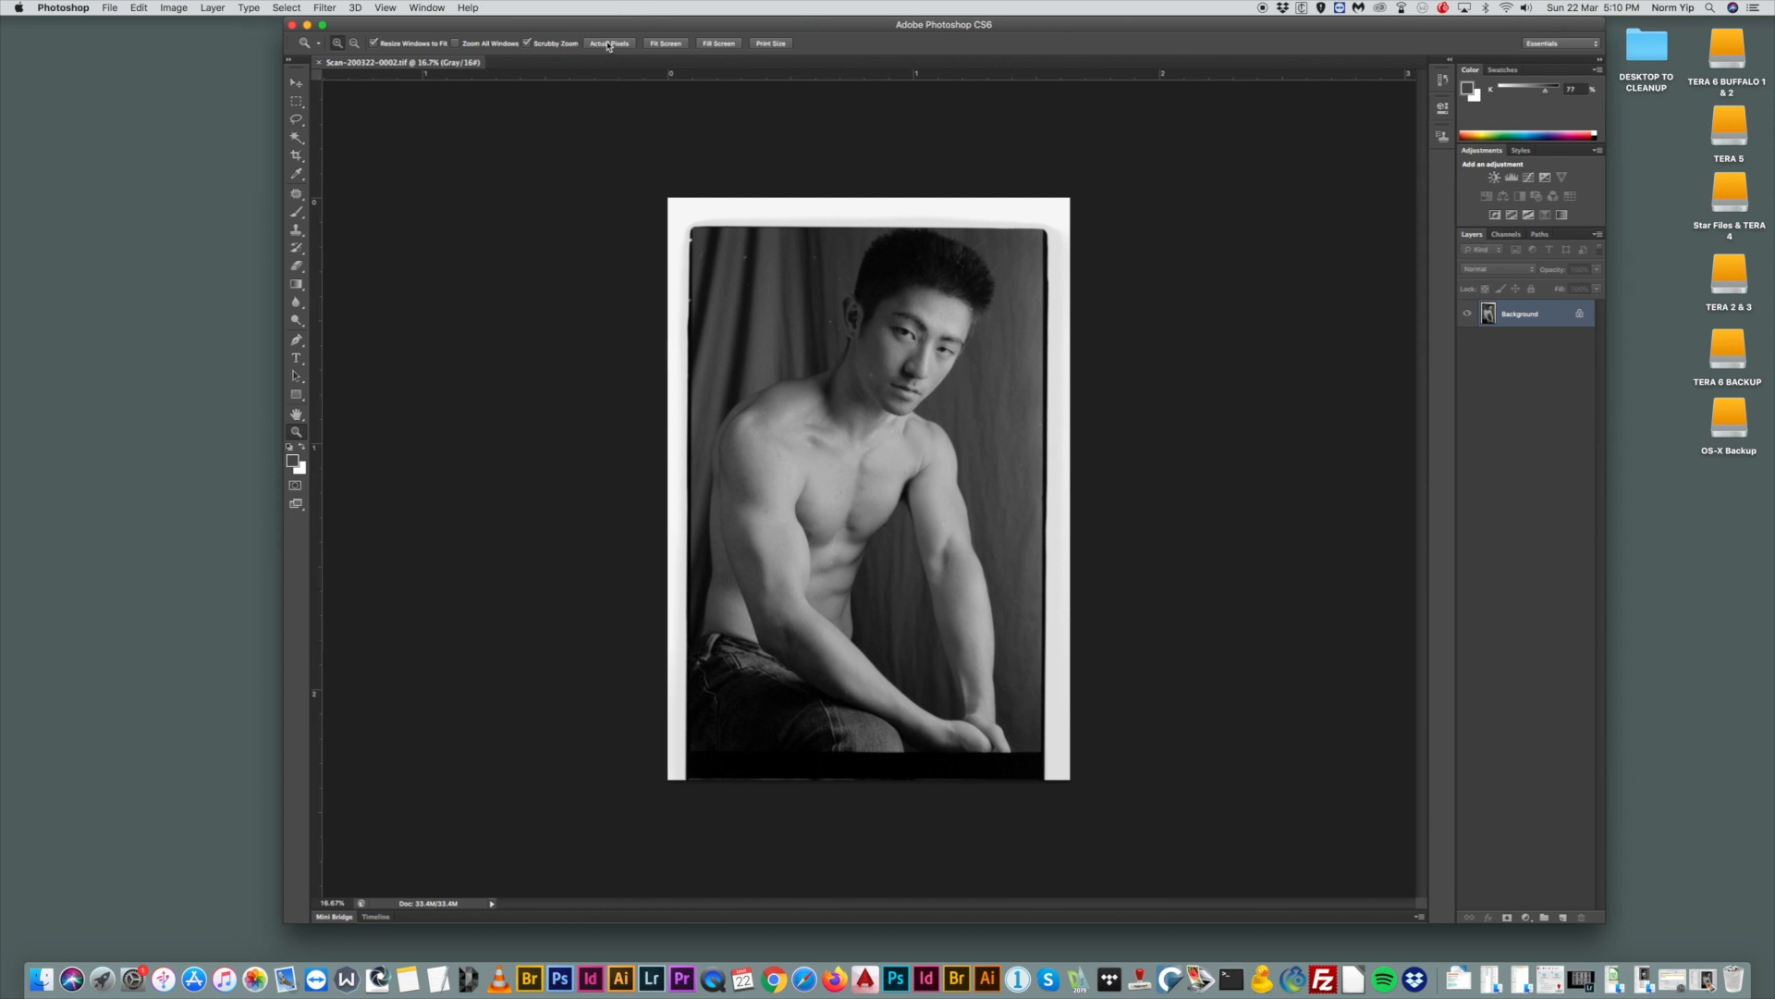
Examine the whole scanned photo at several zoom levels, from the full frame in to the face and torso.
mouse_move(745, 23)
left_mouse_down()
mouse_move(778, 21)
mouse_move(737, 23)
left_mouse_up()
left_click_drag(890, 25, 894, 26)
left_click_drag(940, 368, 750, 206)
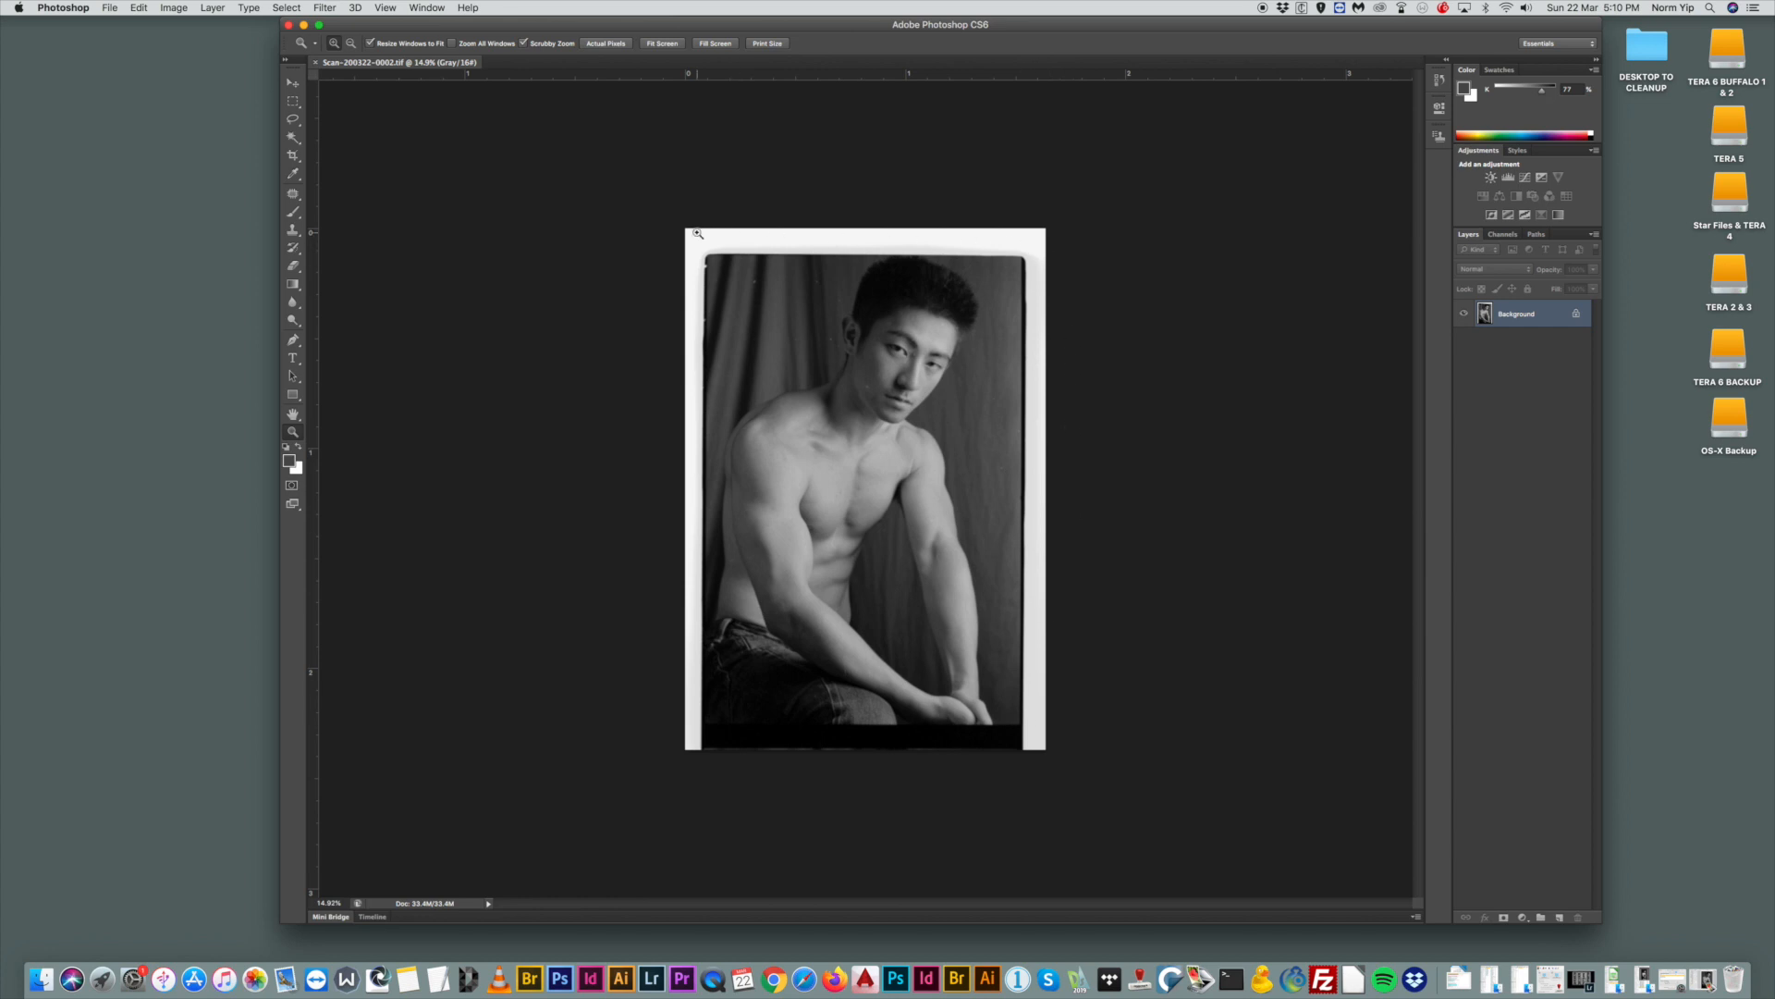
left_click(813, 310)
left_click(901, 377)
left_click_drag(902, 378, 792, 639)
left_click_drag(714, 173, 746, 150)
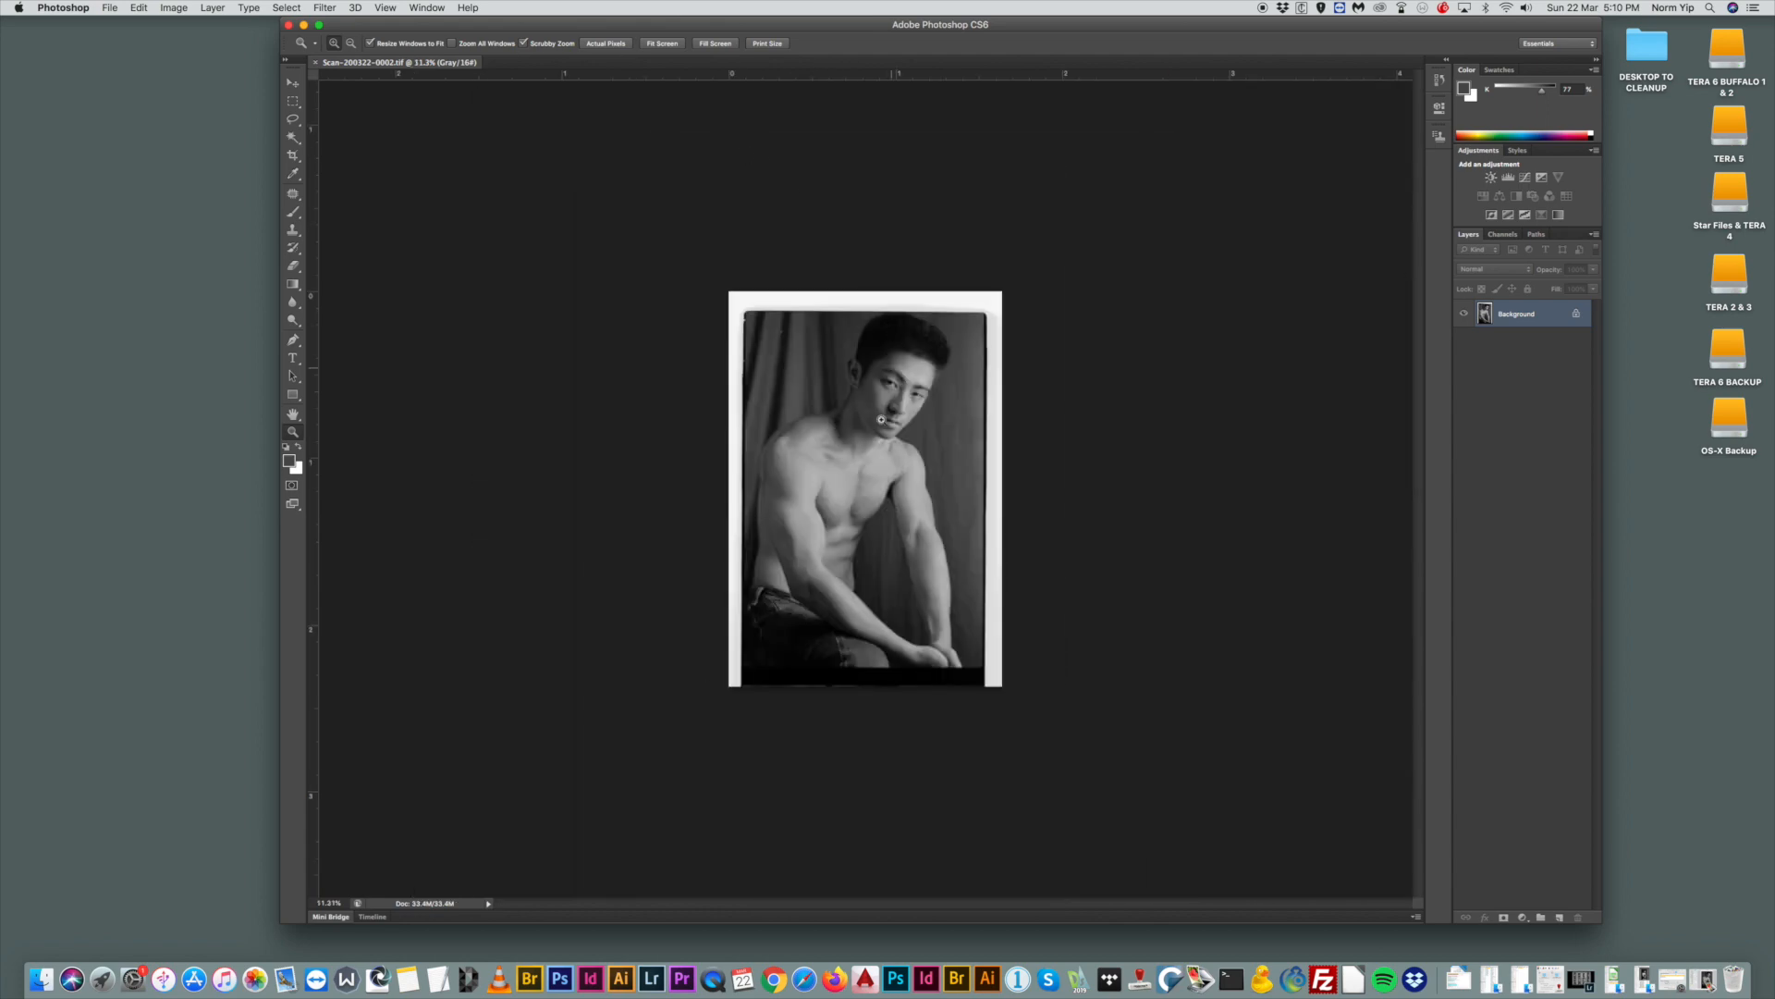
left_click_drag(880, 436, 932, 454)
scroll(932, 451, "down", 2)
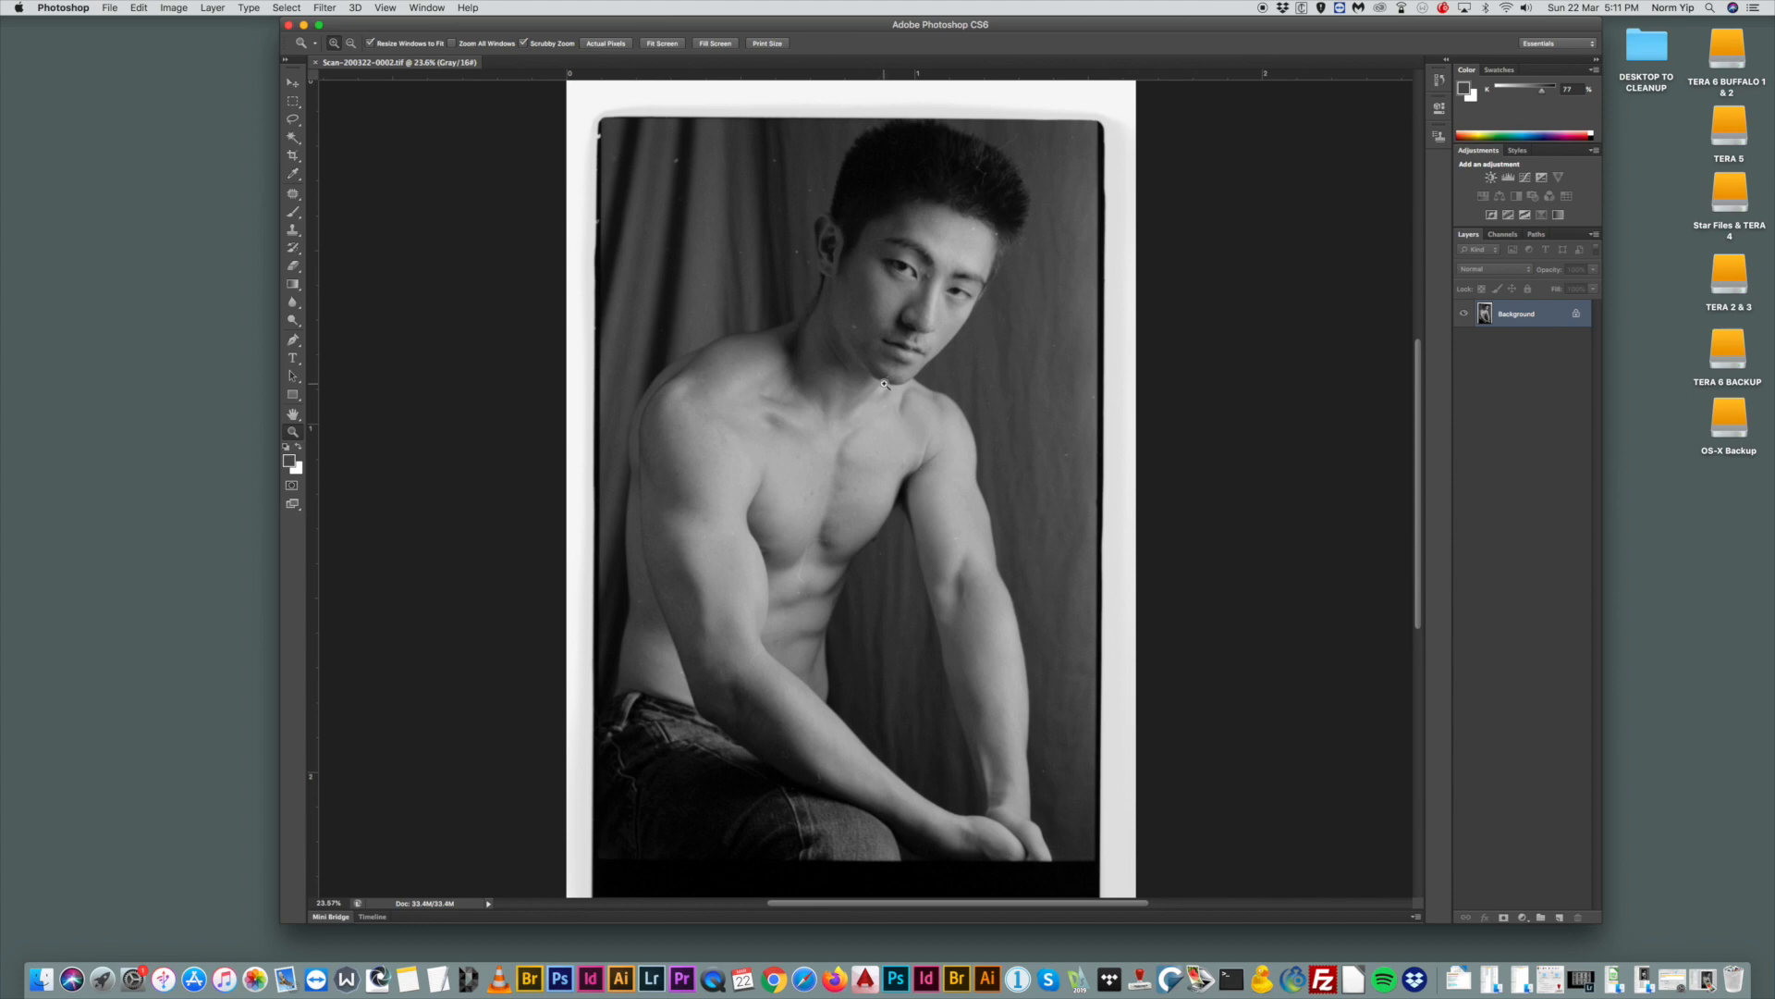
Apply an S-shaped Curves adjustment for more contrast, with points at input 76, output 86 and input 27, output 11.
left_click(172, 8)
mouse_move(290, 50)
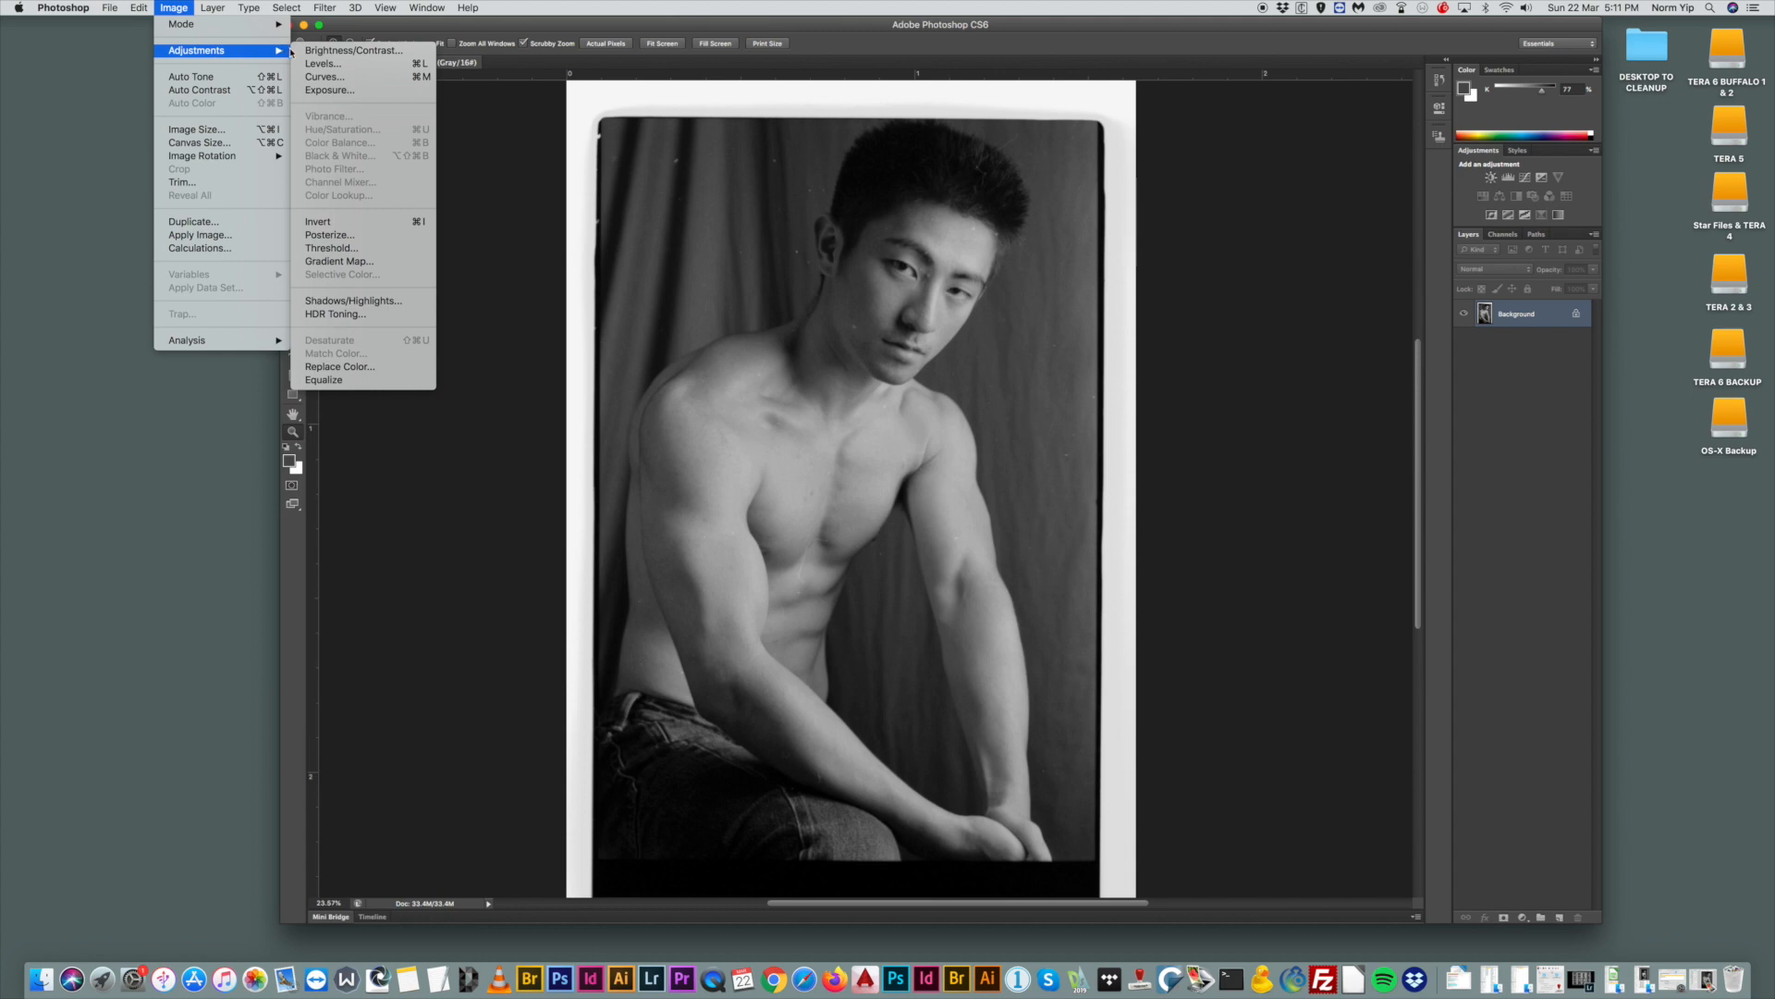
left_click(306, 77)
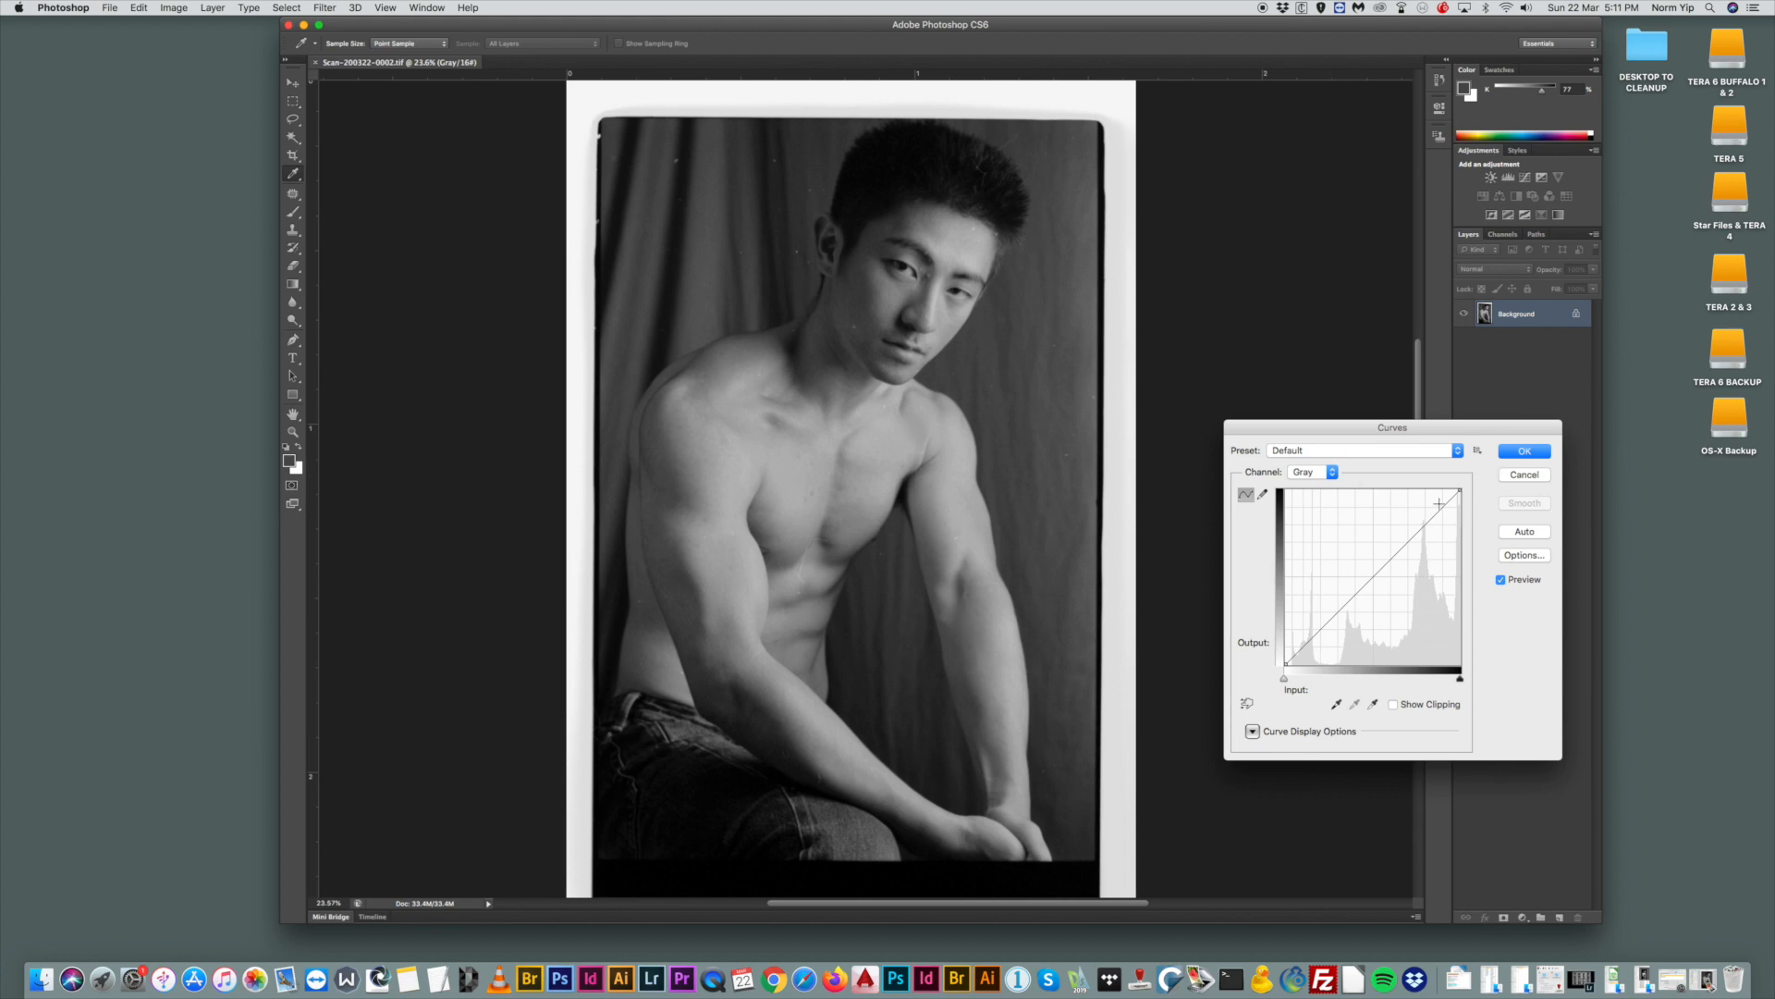
left_click_drag(1413, 537, 1413, 527)
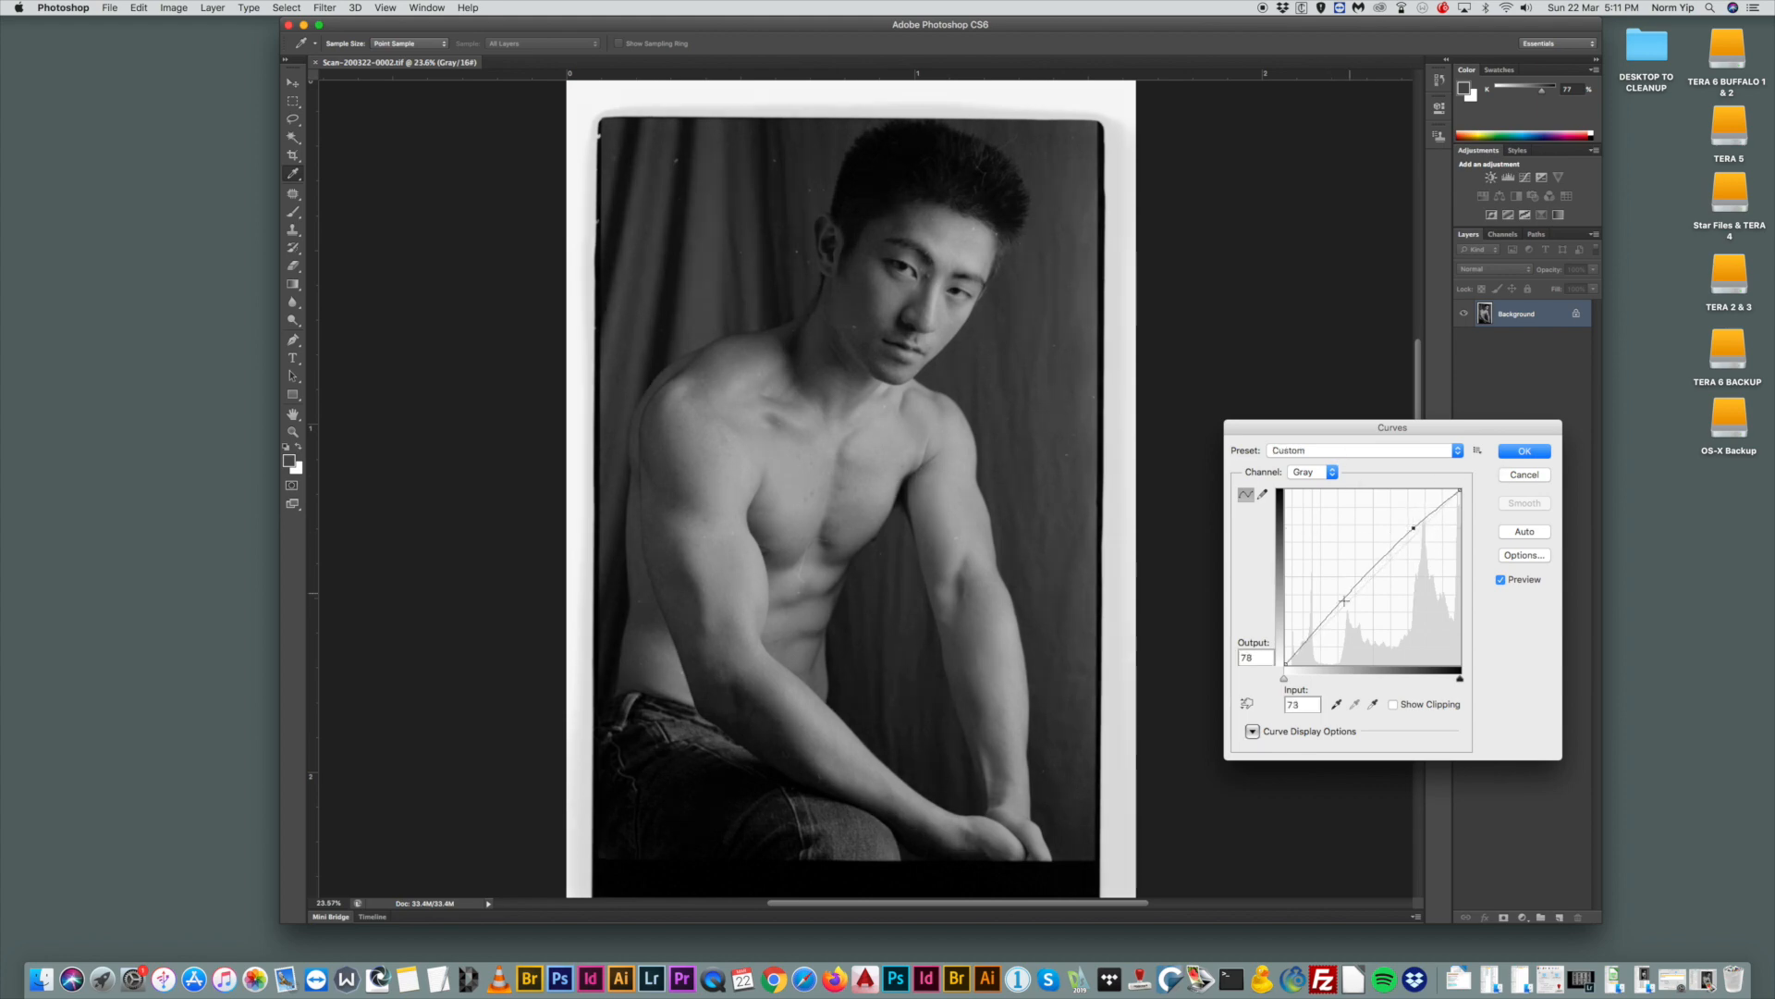
left_click_drag(1329, 615, 1331, 644)
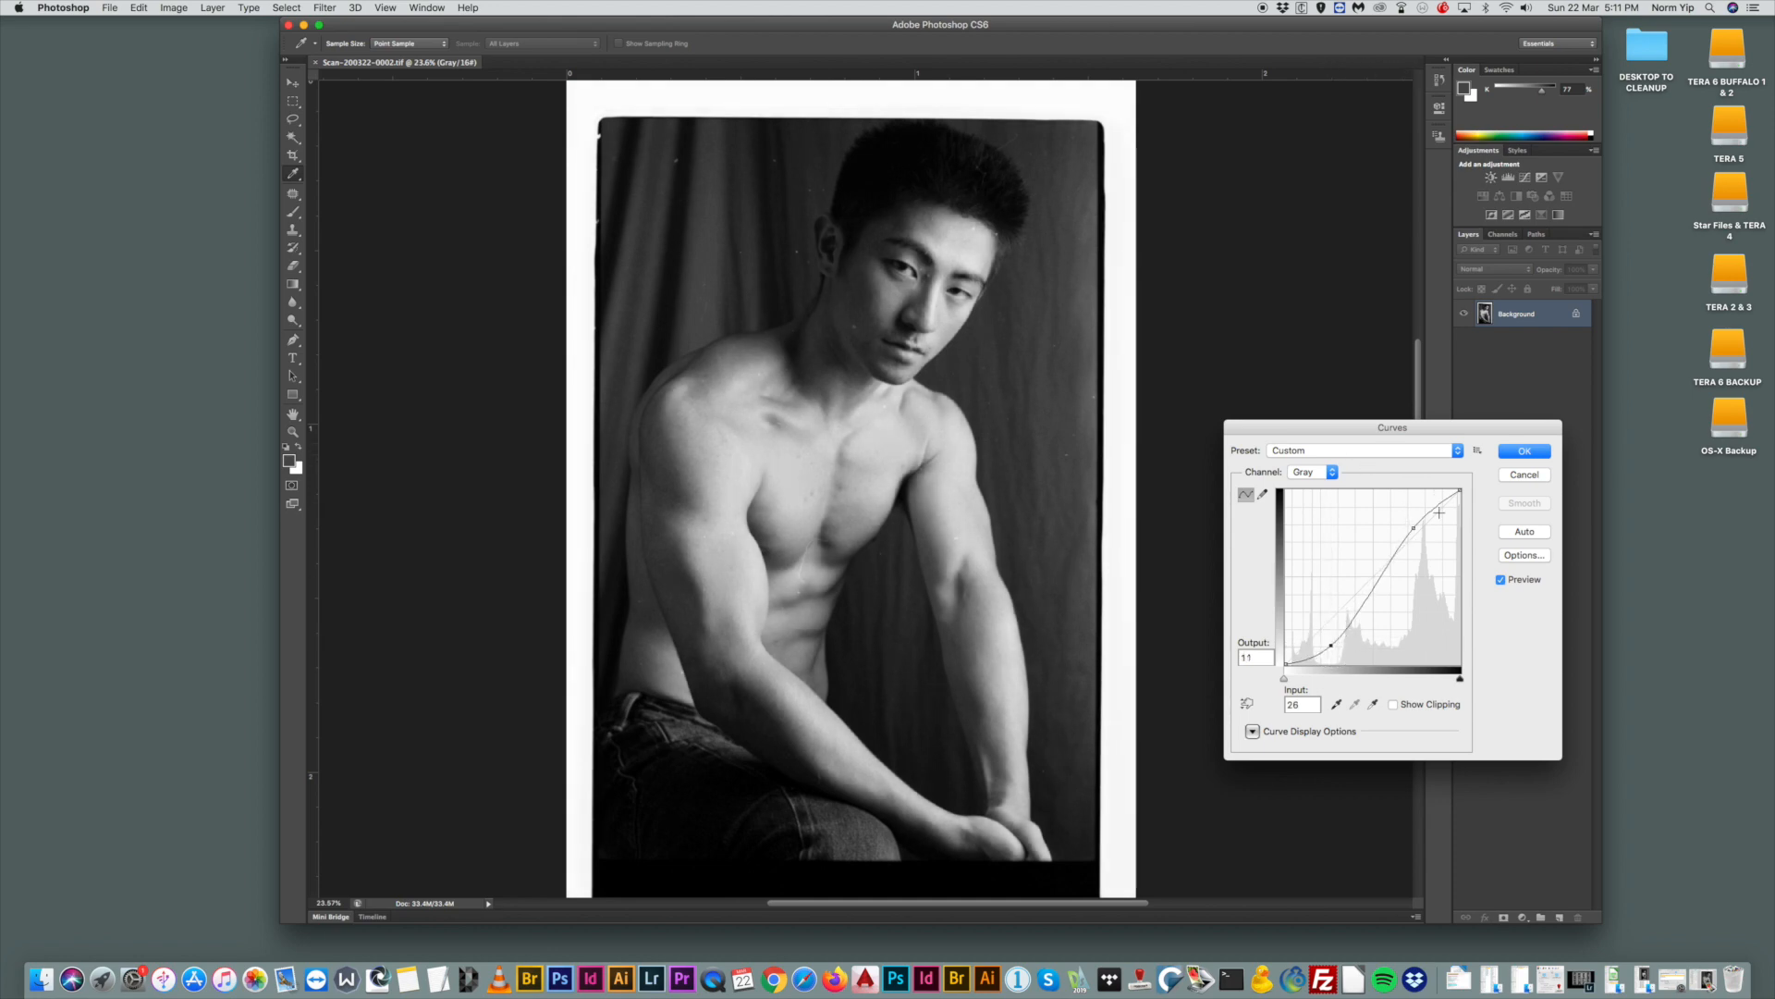
left_click_drag(1414, 527, 1418, 515)
left_click(1419, 514)
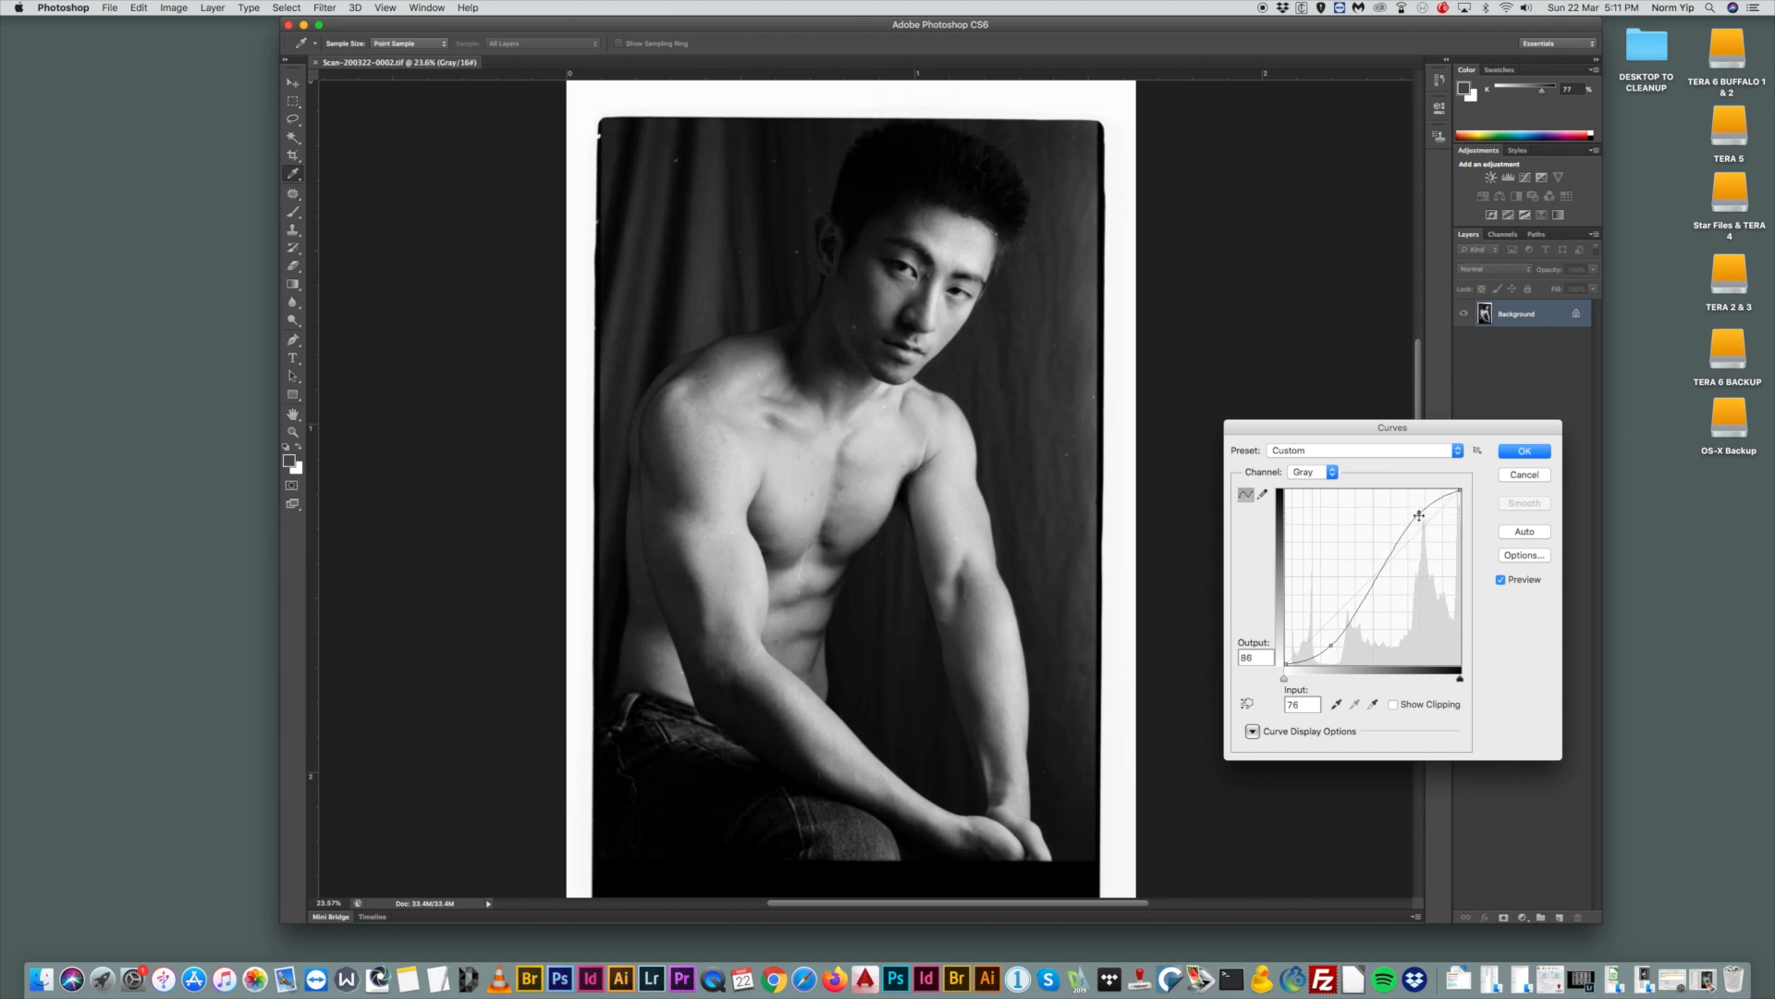
left_click(1335, 644)
left_click_drag(1344, 434, 1238, 289)
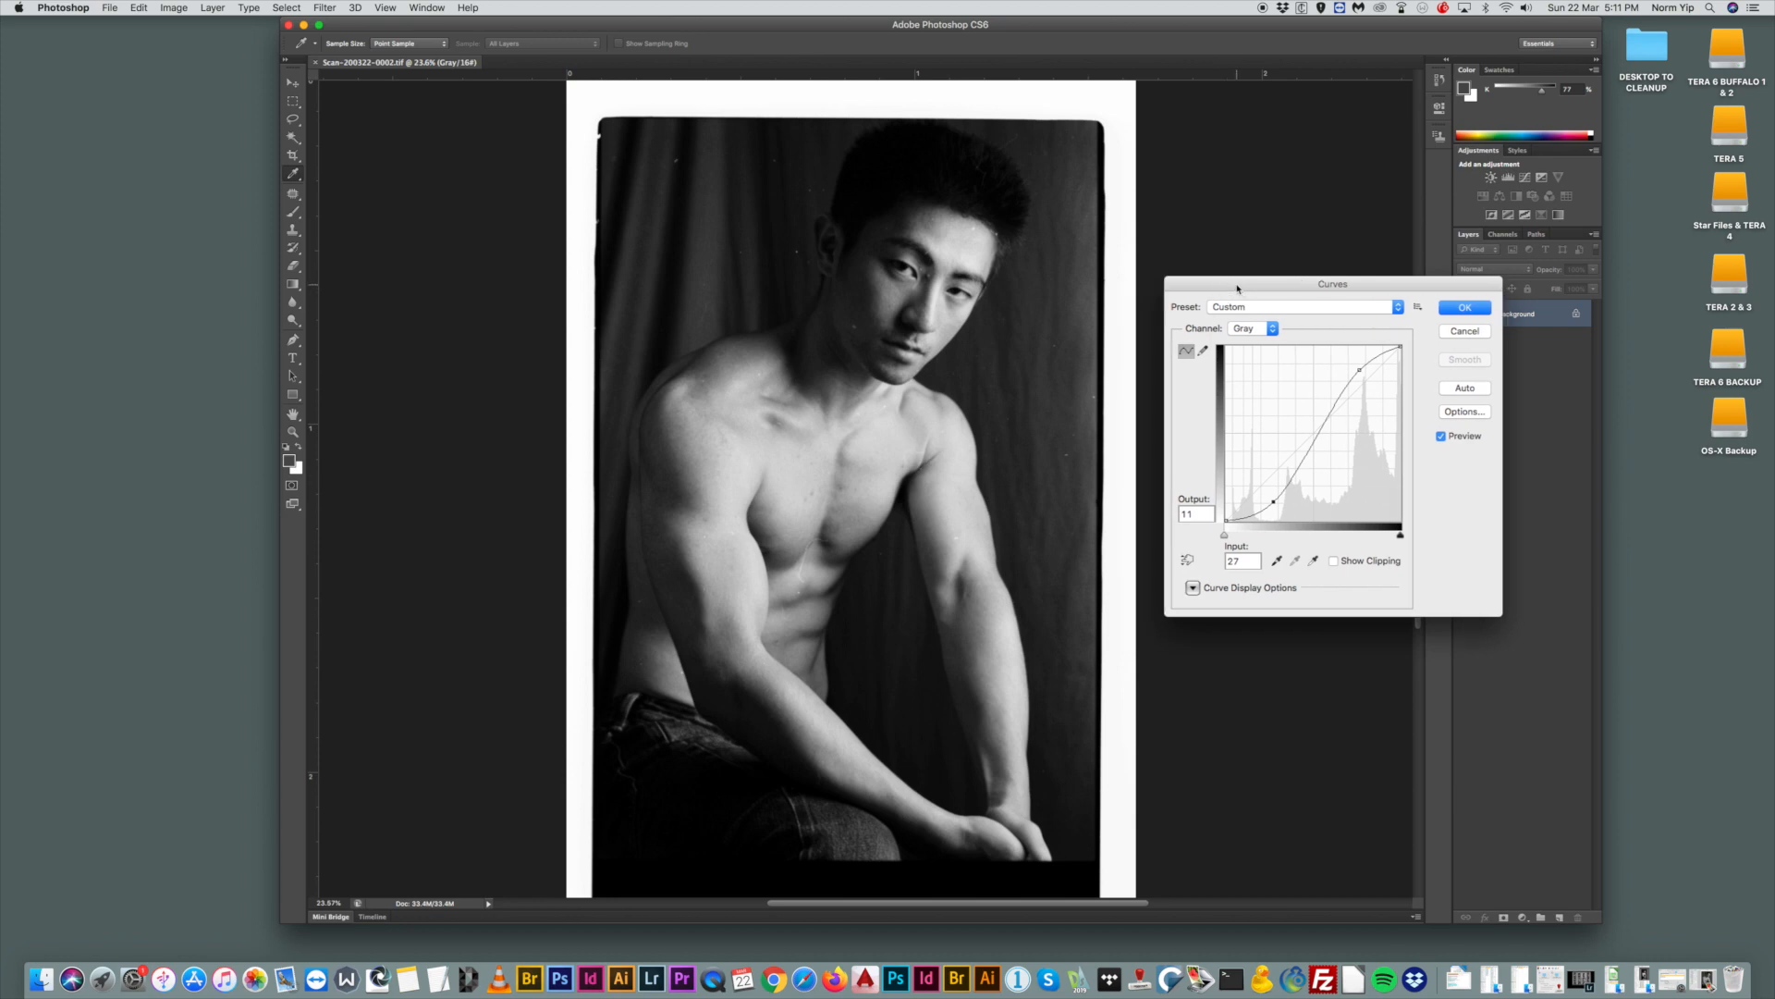
left_click_drag(1261, 292, 1254, 263)
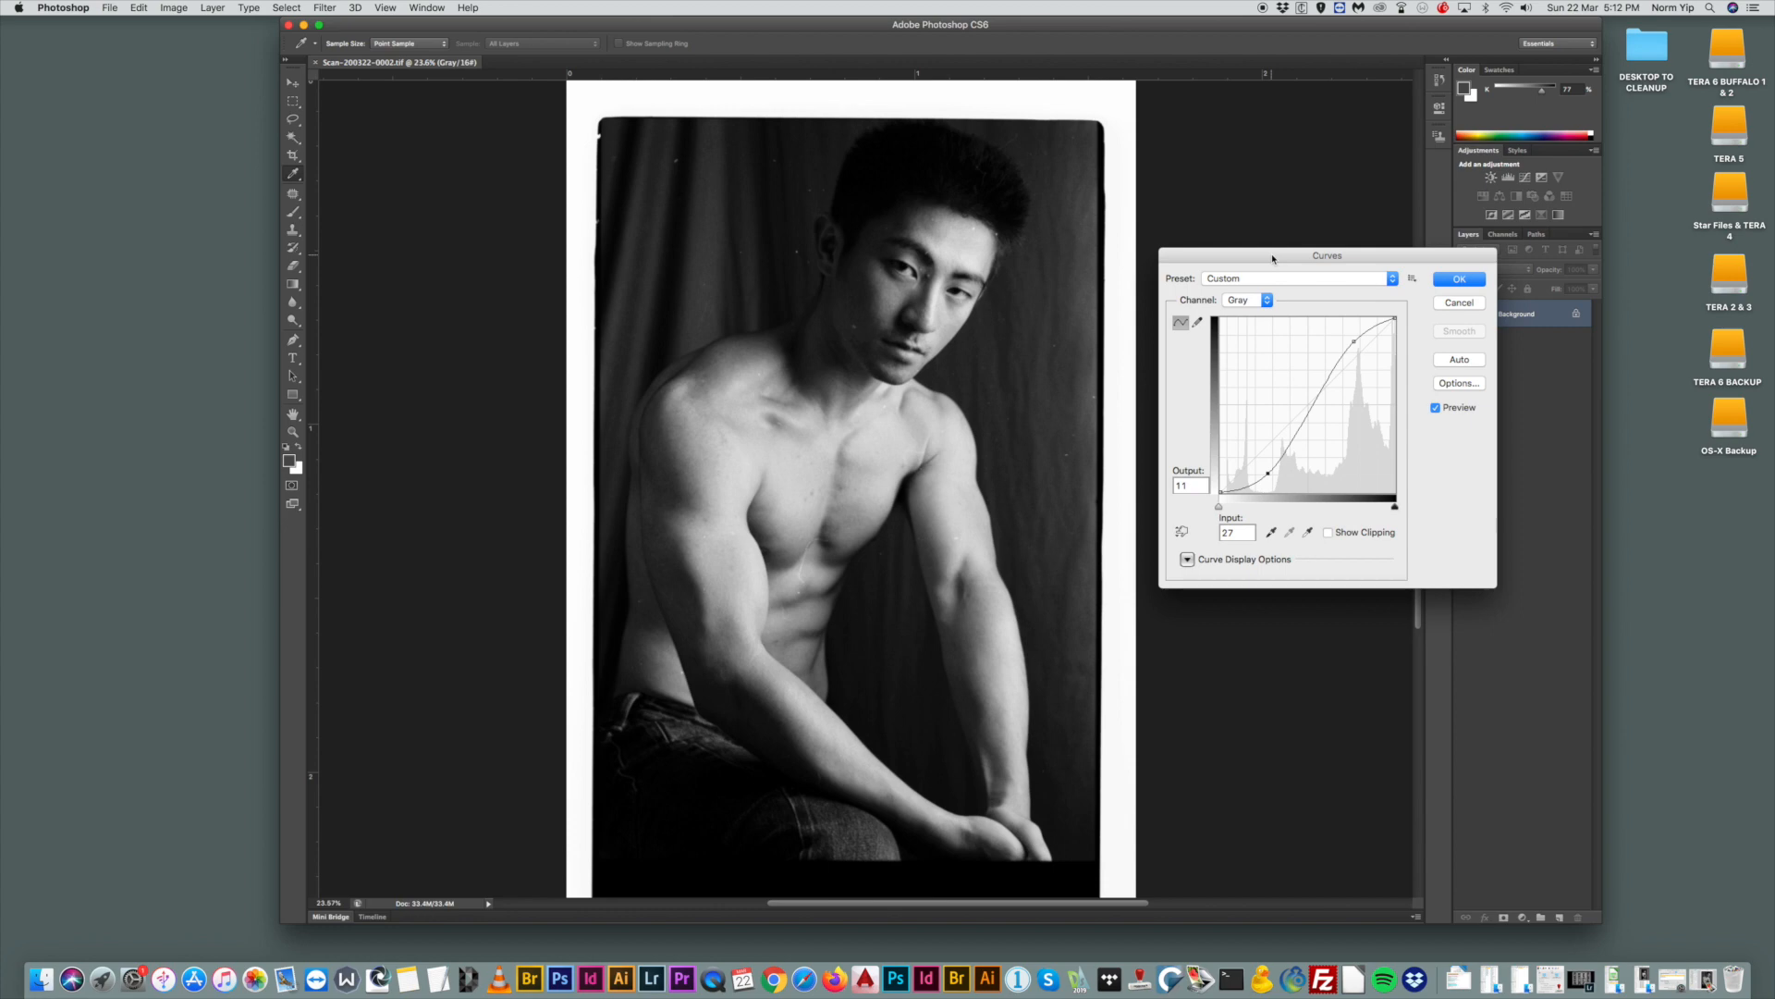
left_click_drag(1272, 259, 1236, 180)
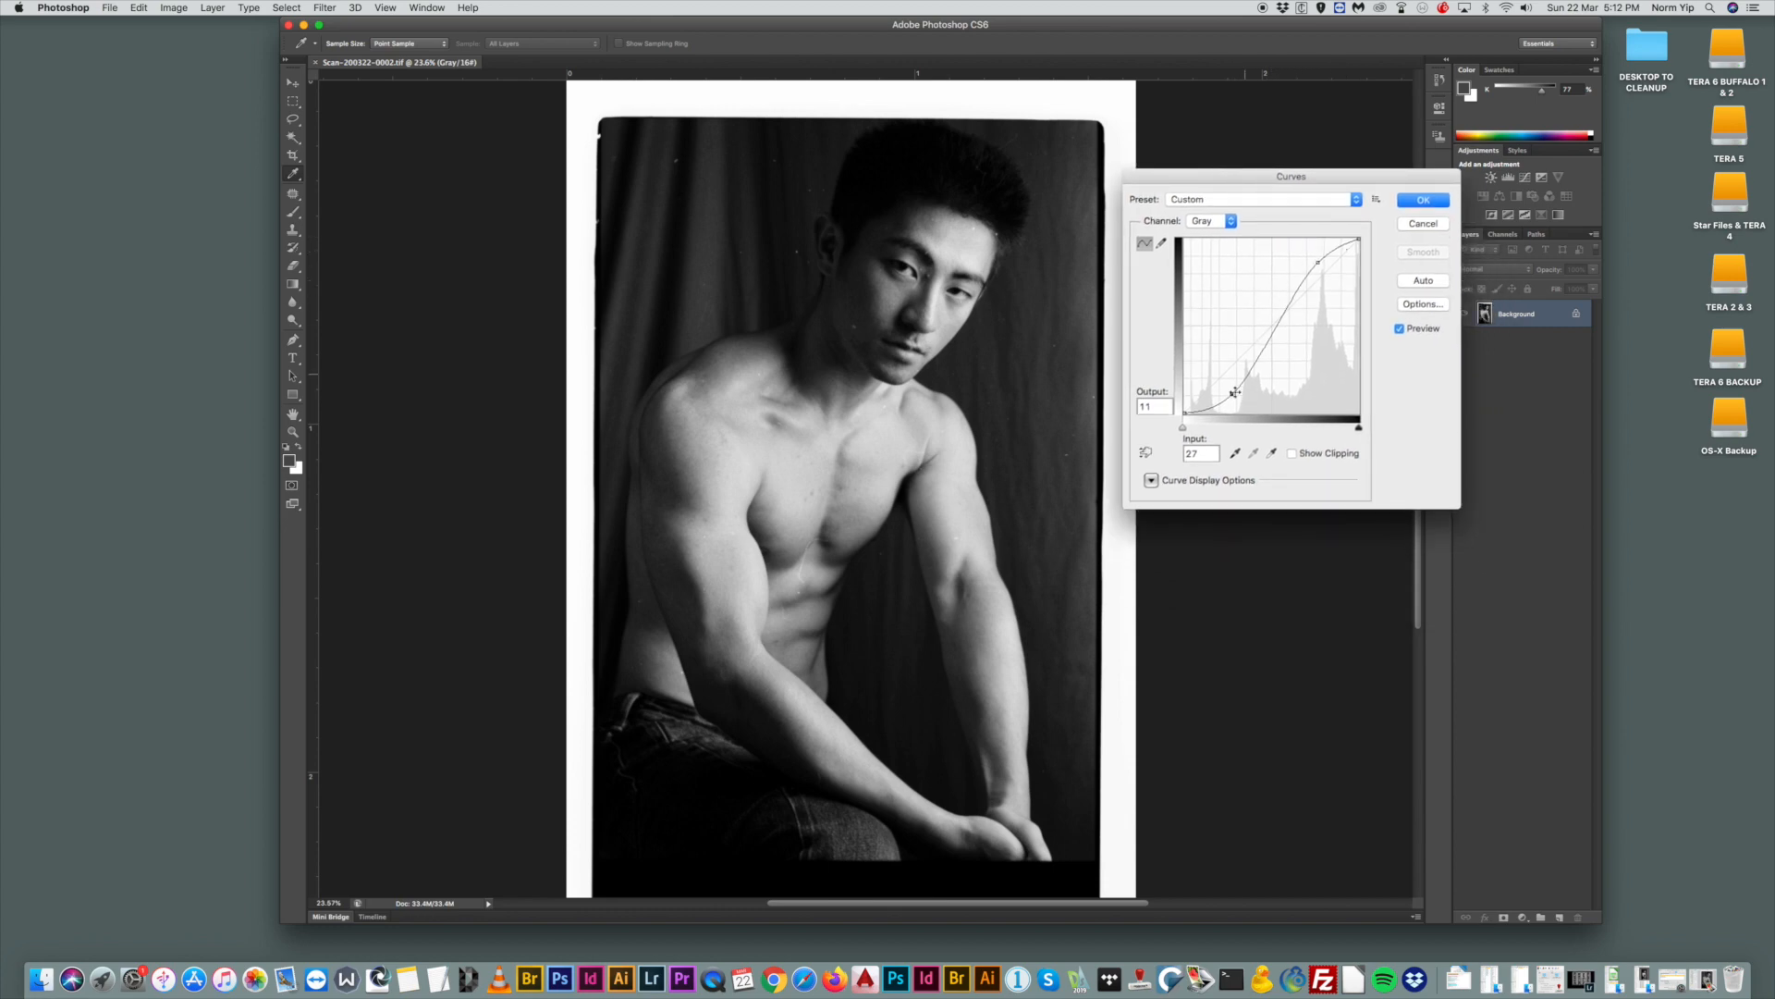
left_click_drag(1240, 177, 1294, 186)
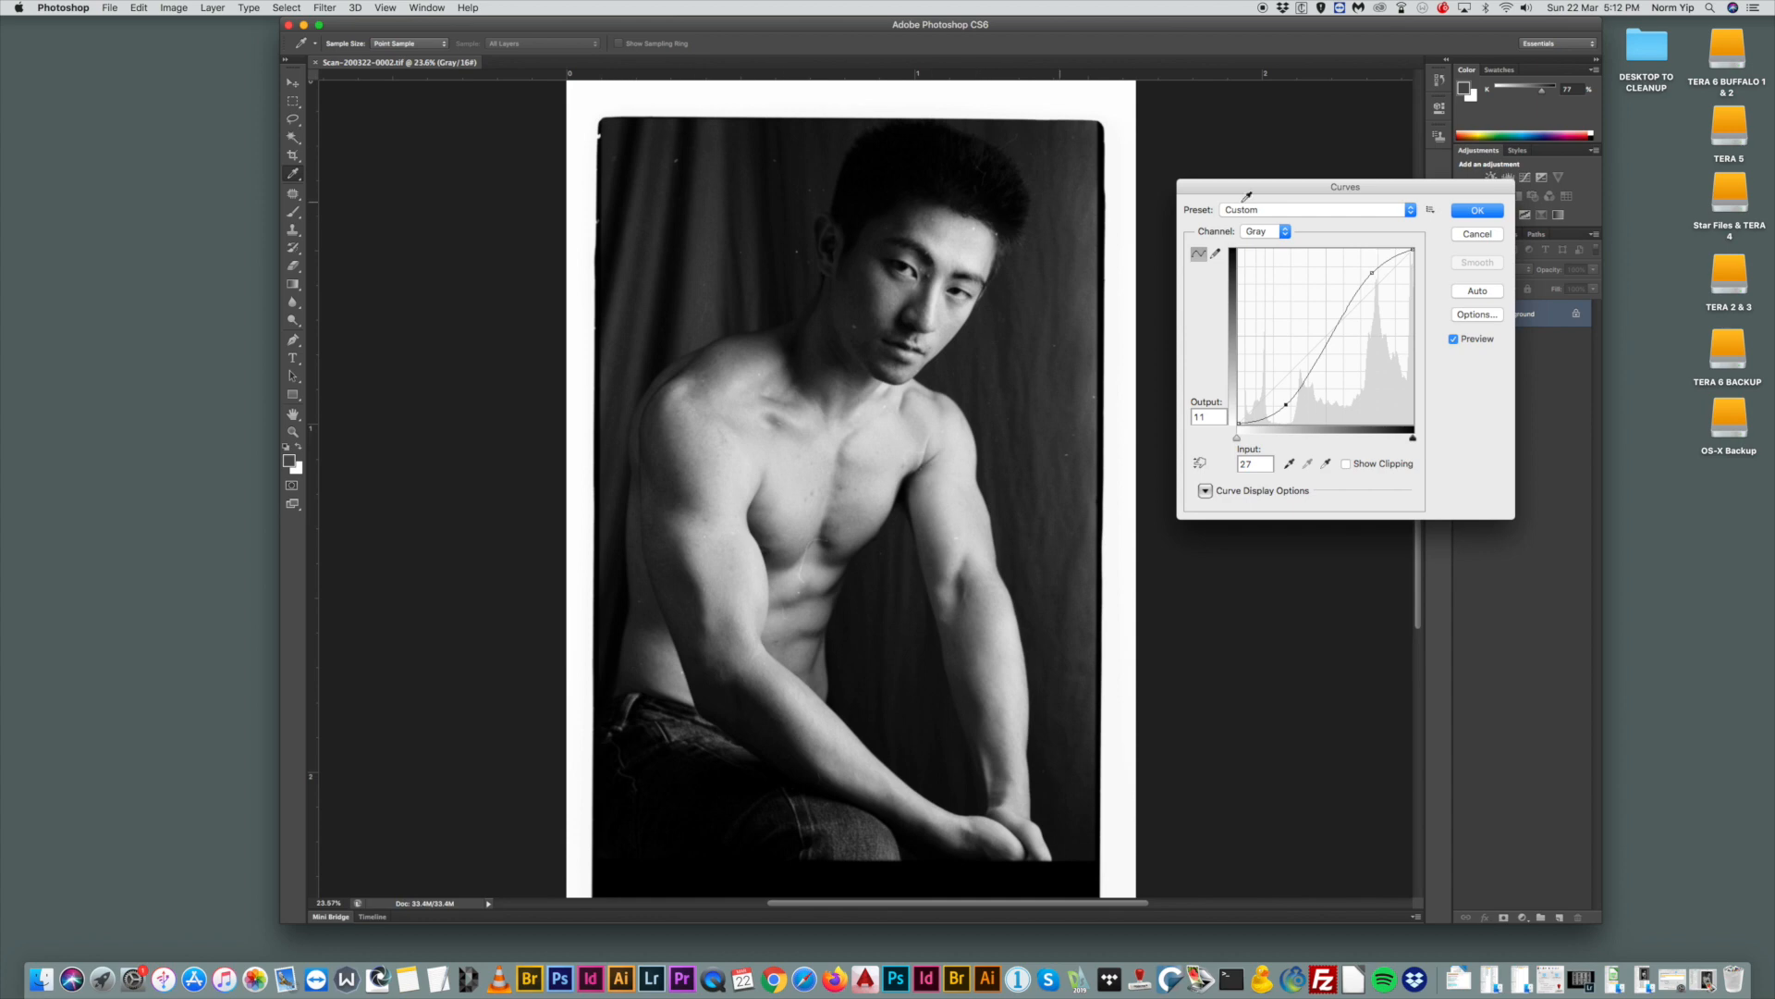
left_click(1477, 210)
Inspect the dust specks on the backdrop up close and set the image resolution to 300 pixels/inch with resampling on.
key("z")
left_click_drag(806, 242, 816, 206)
left_click_drag(999, 420, 975, 382)
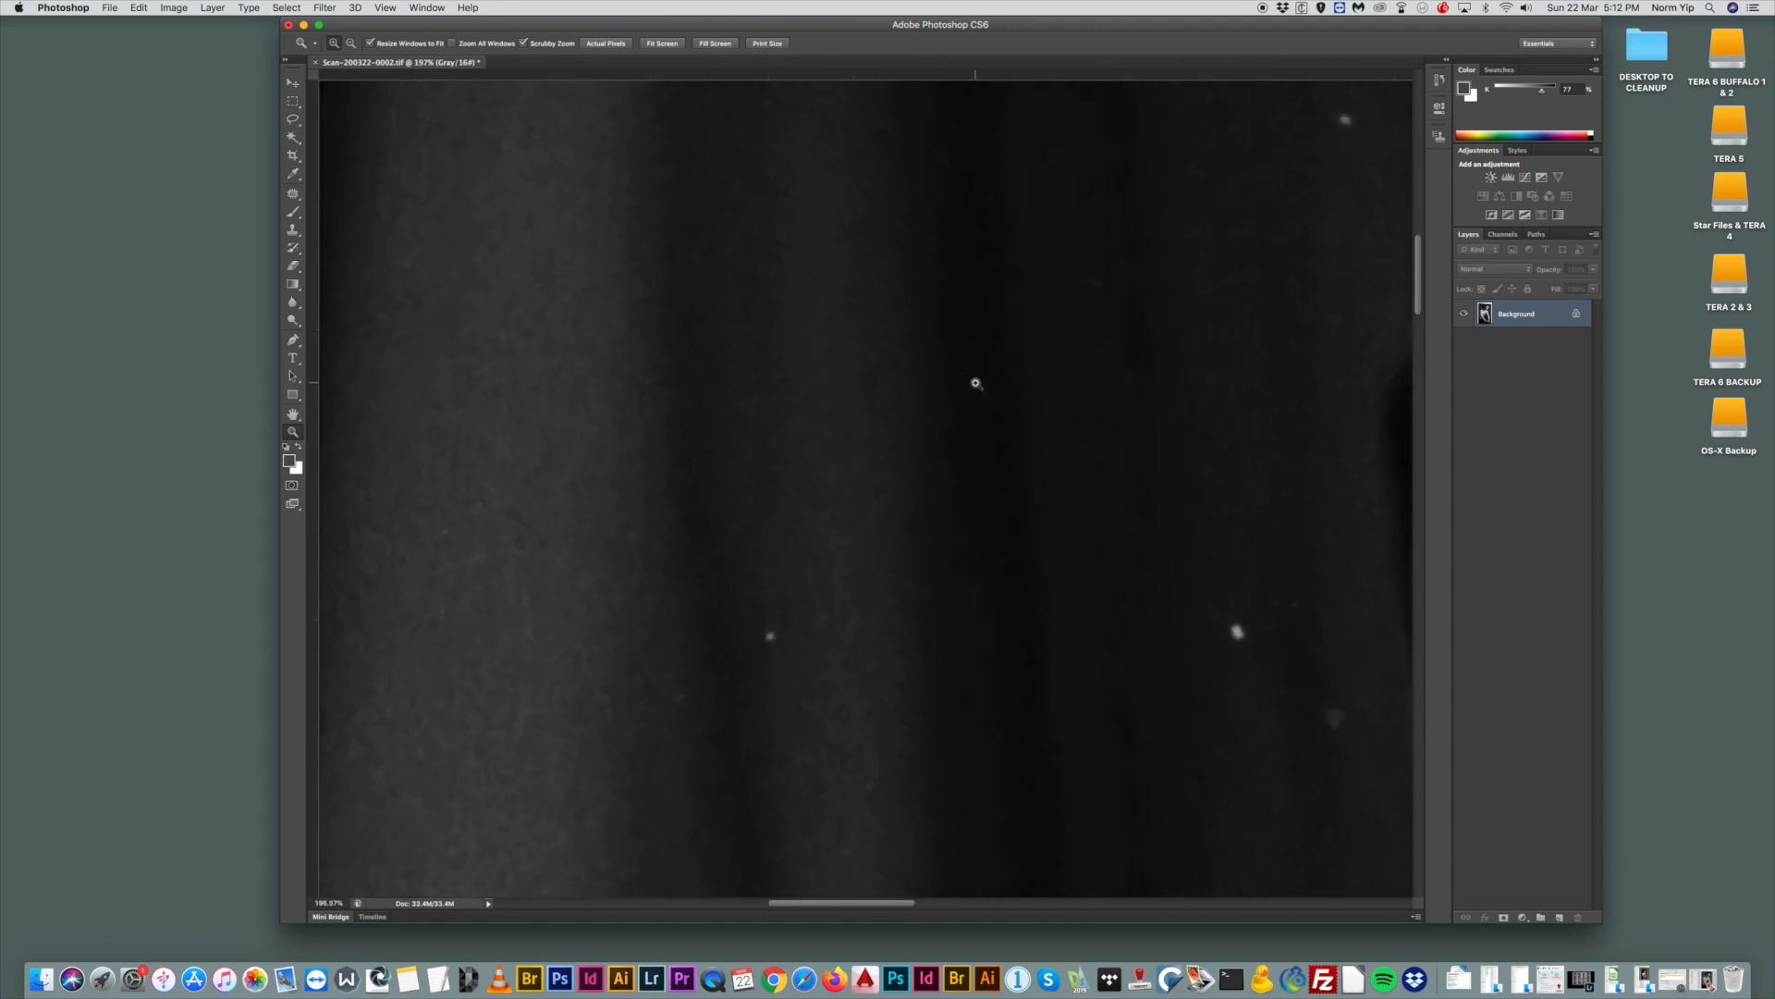
left_click_drag(975, 383, 888, 277)
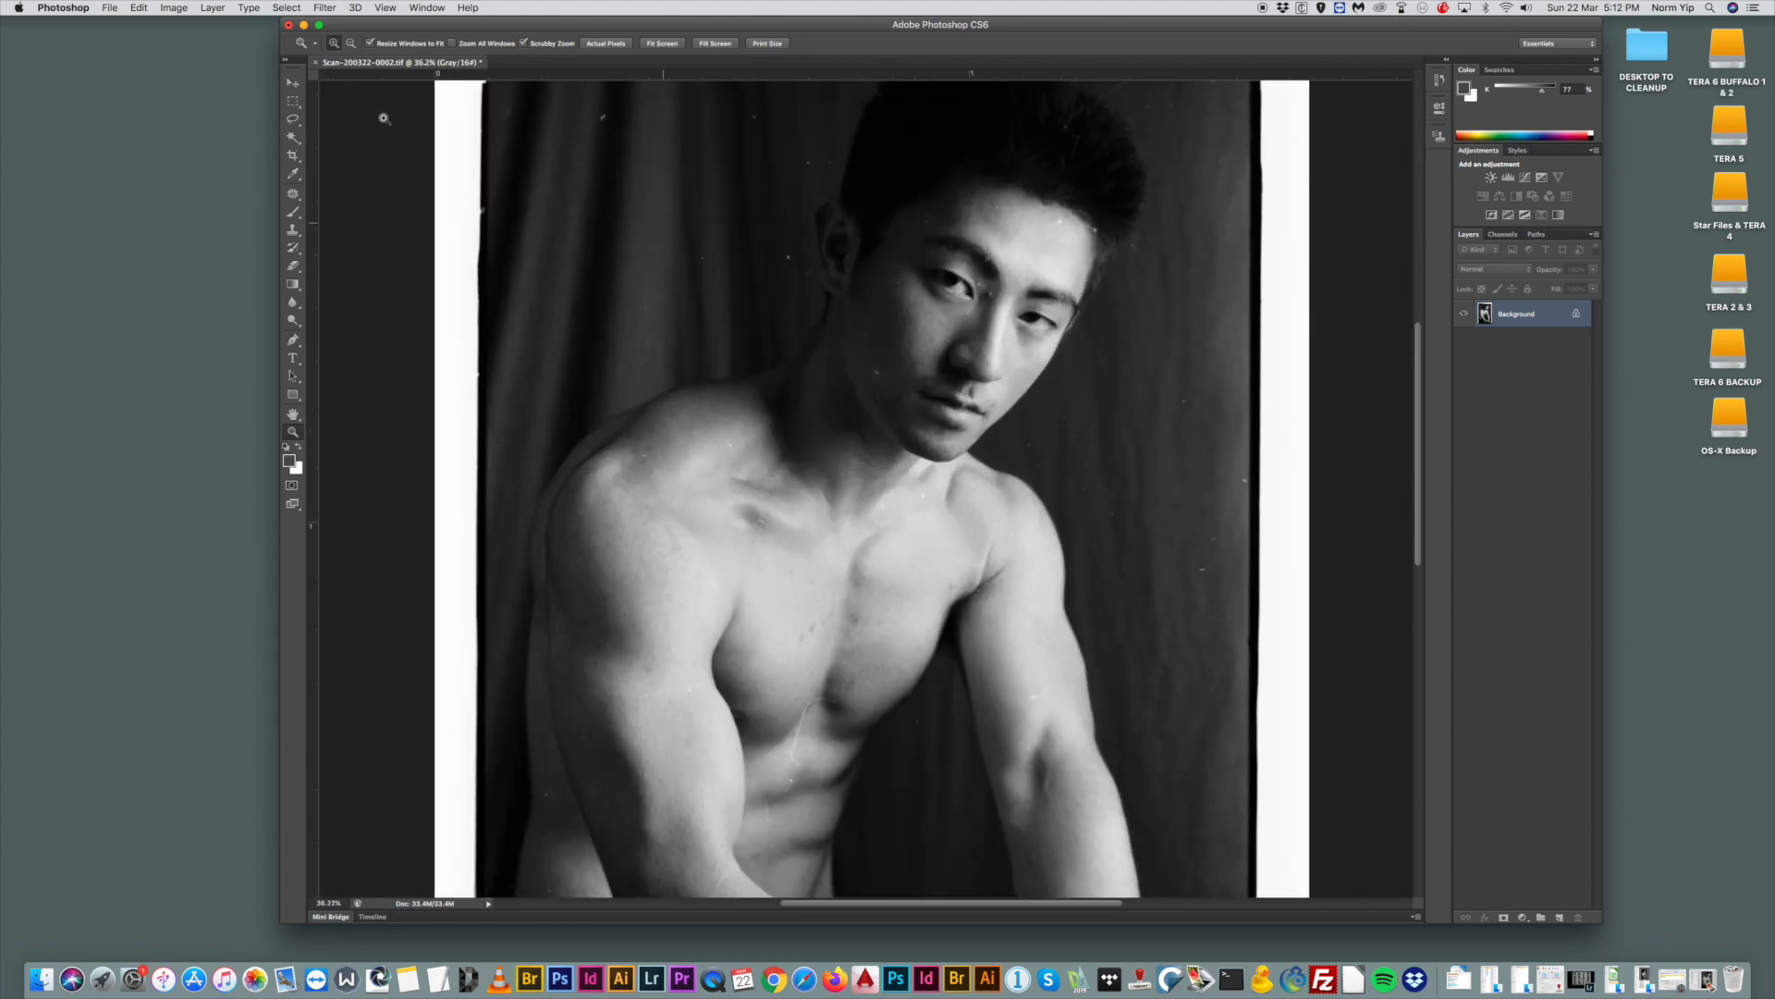
left_click(173, 7)
left_click(183, 130)
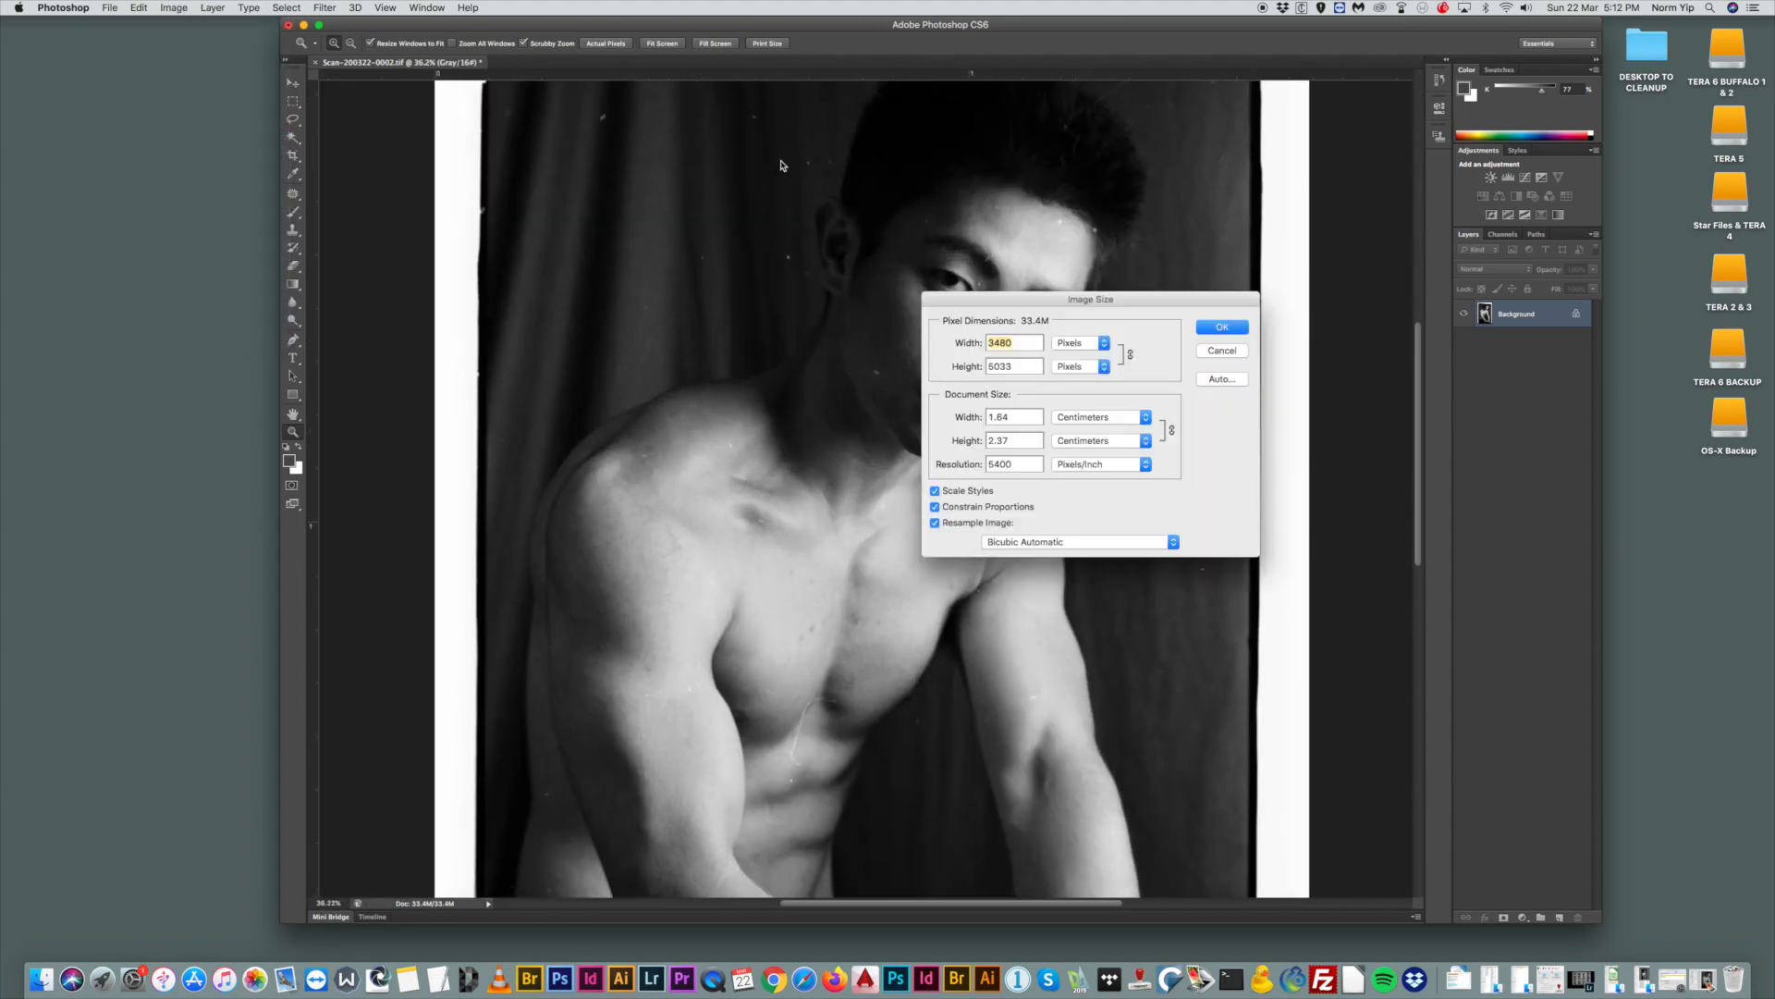
left_click_drag(1035, 312, 936, 229)
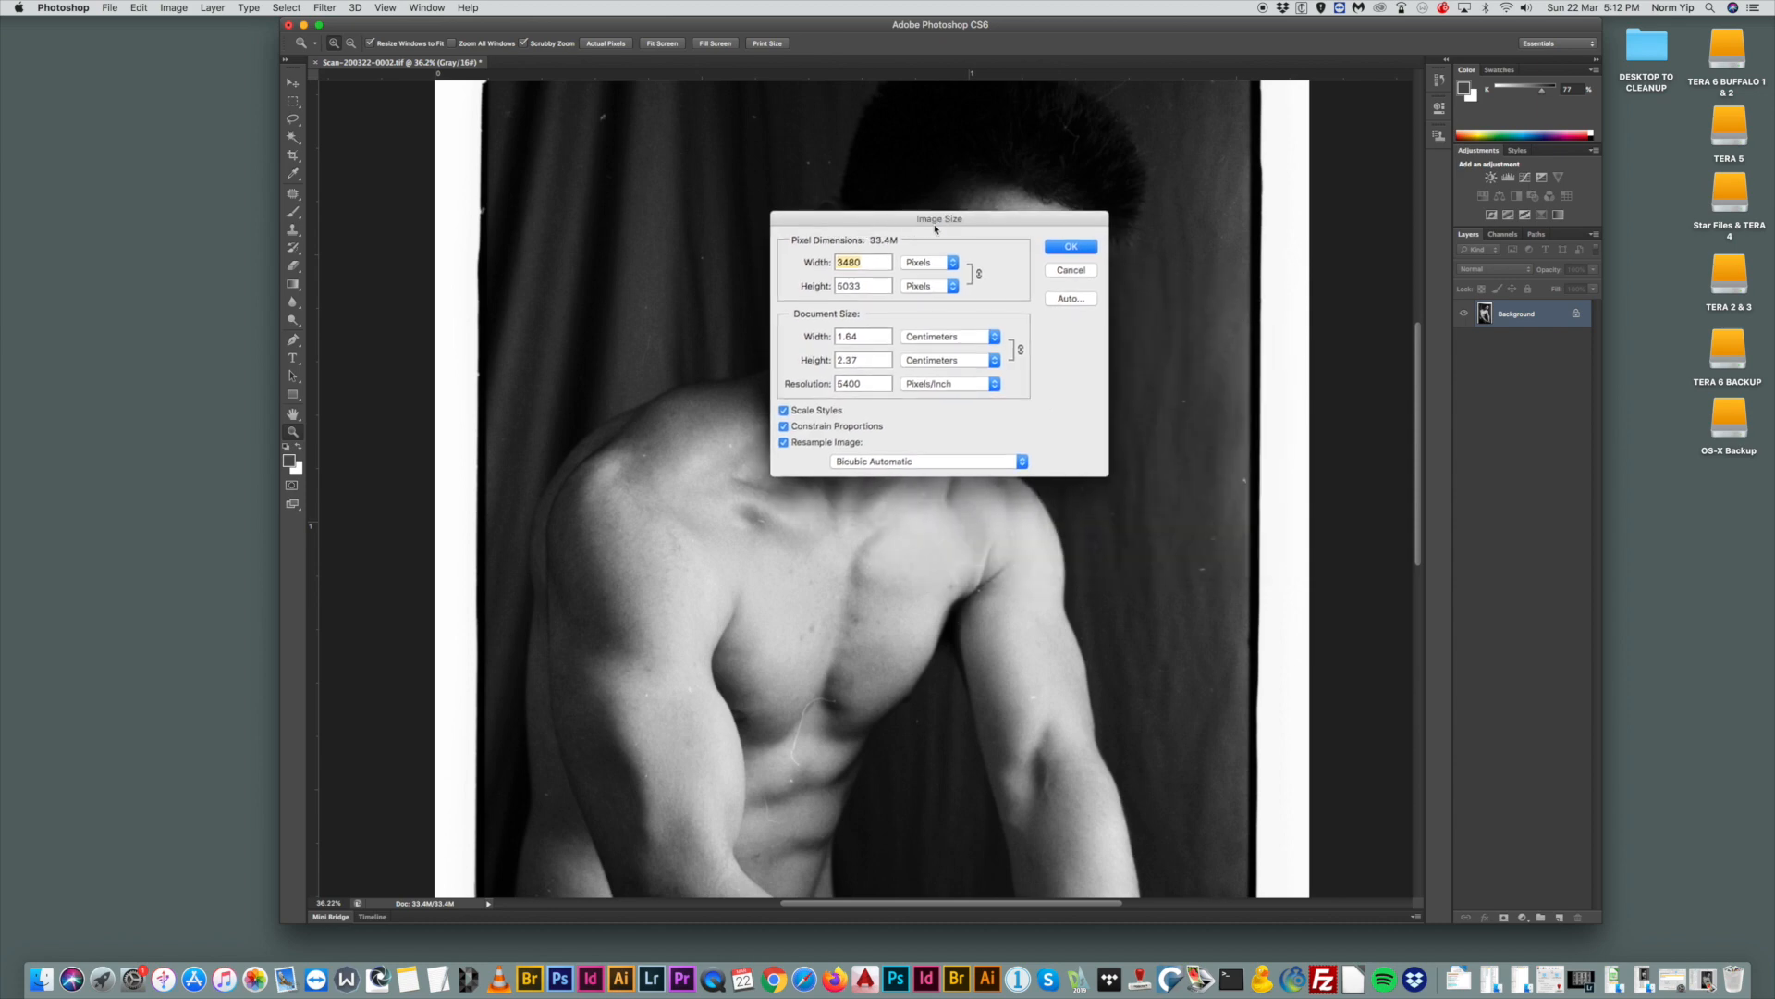
left_click(874, 264)
double_click(860, 288)
left_click(807, 384)
type("300")
Set the document width to 16 inches with constrained proportions and apply the new image size.
left_click(925, 339)
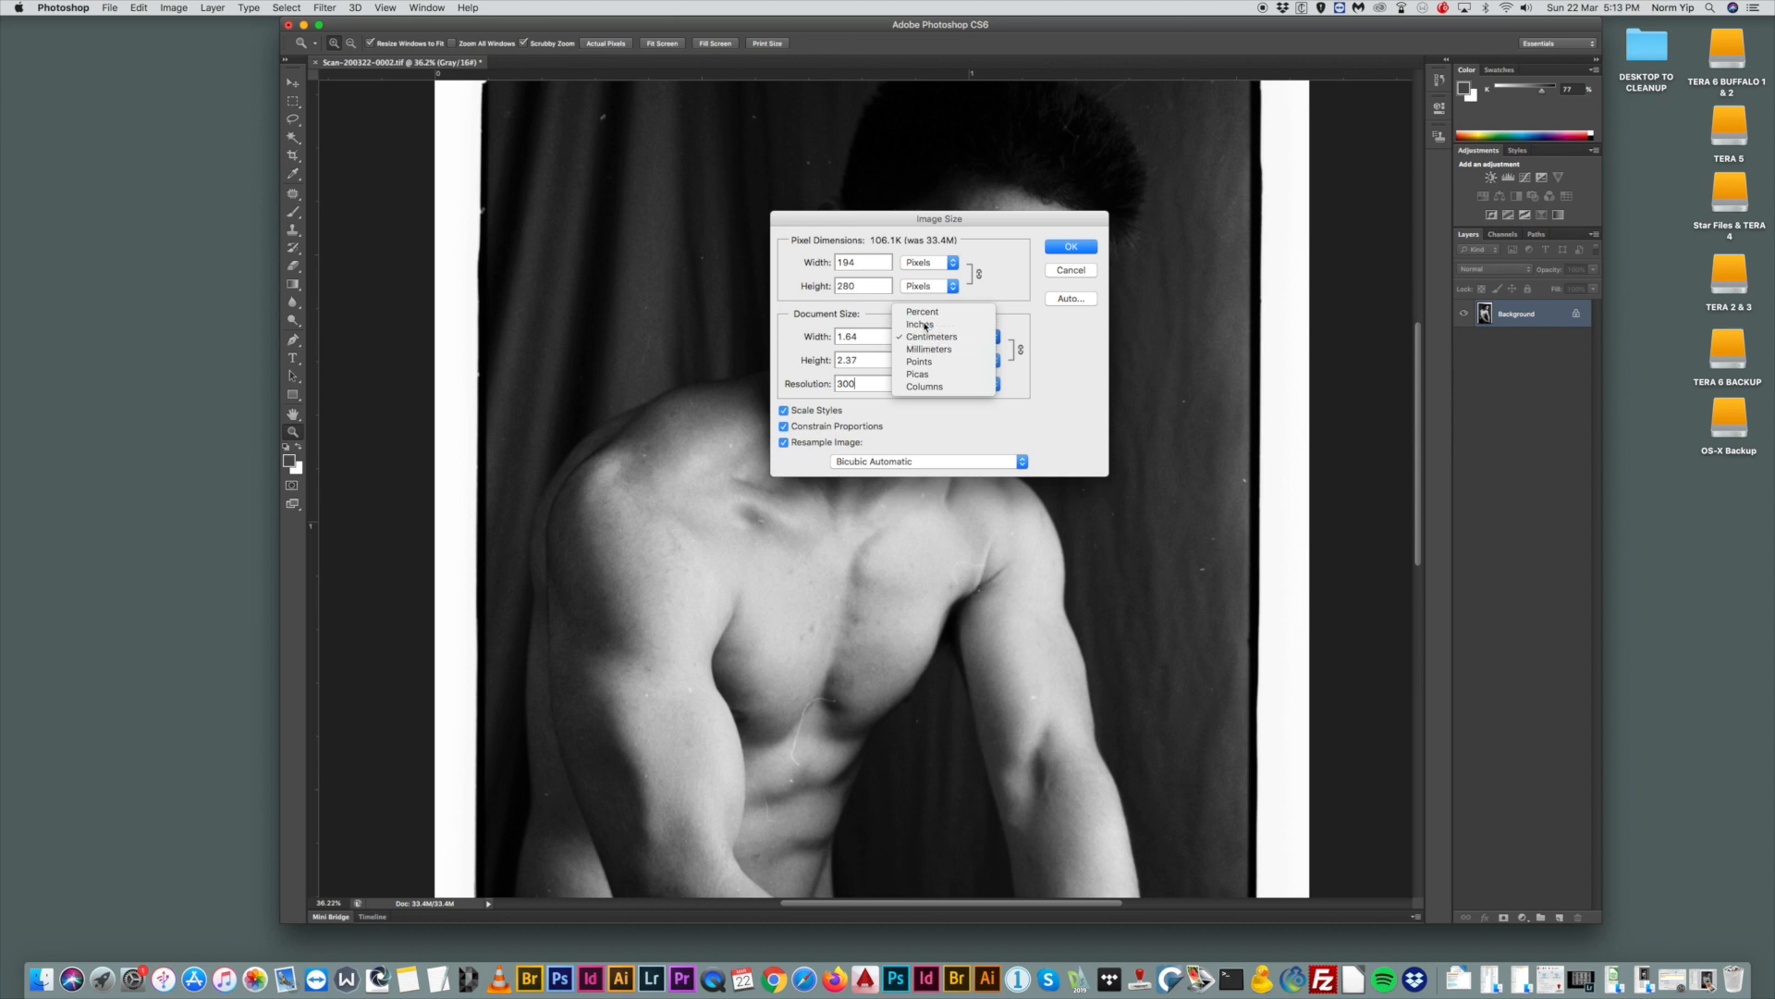
left_click(911, 338)
left_click(875, 337)
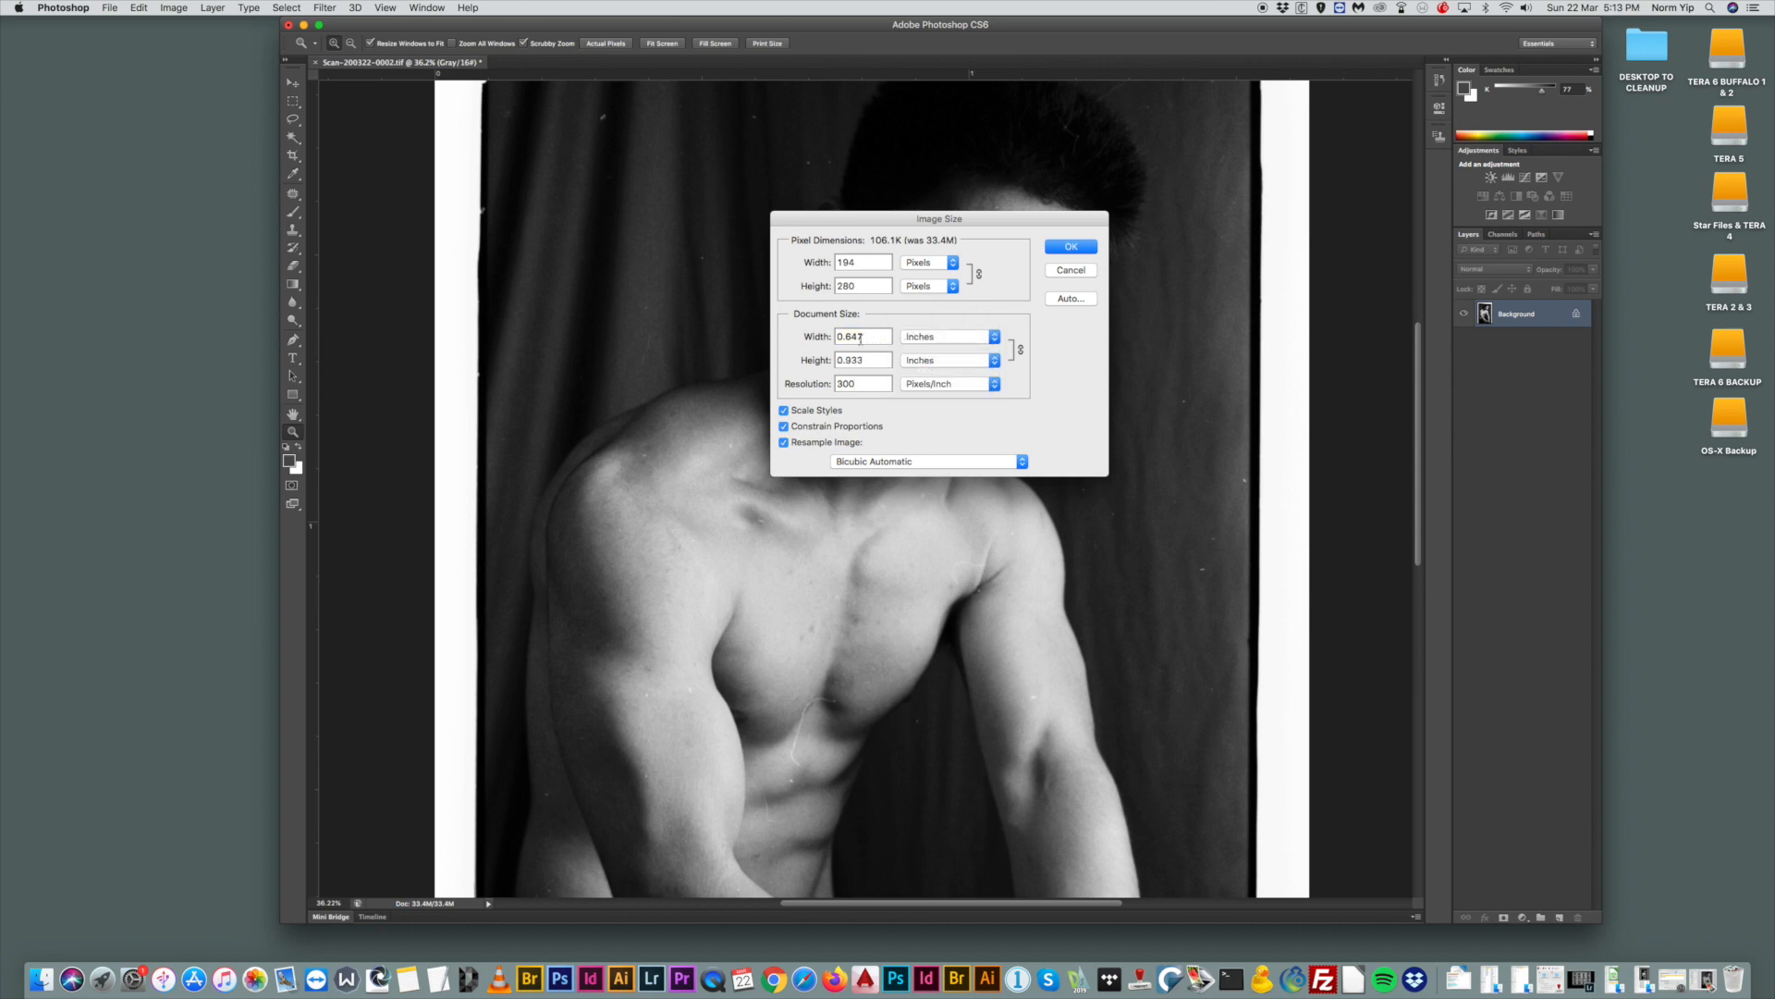
left_click_drag(881, 336, 783, 334)
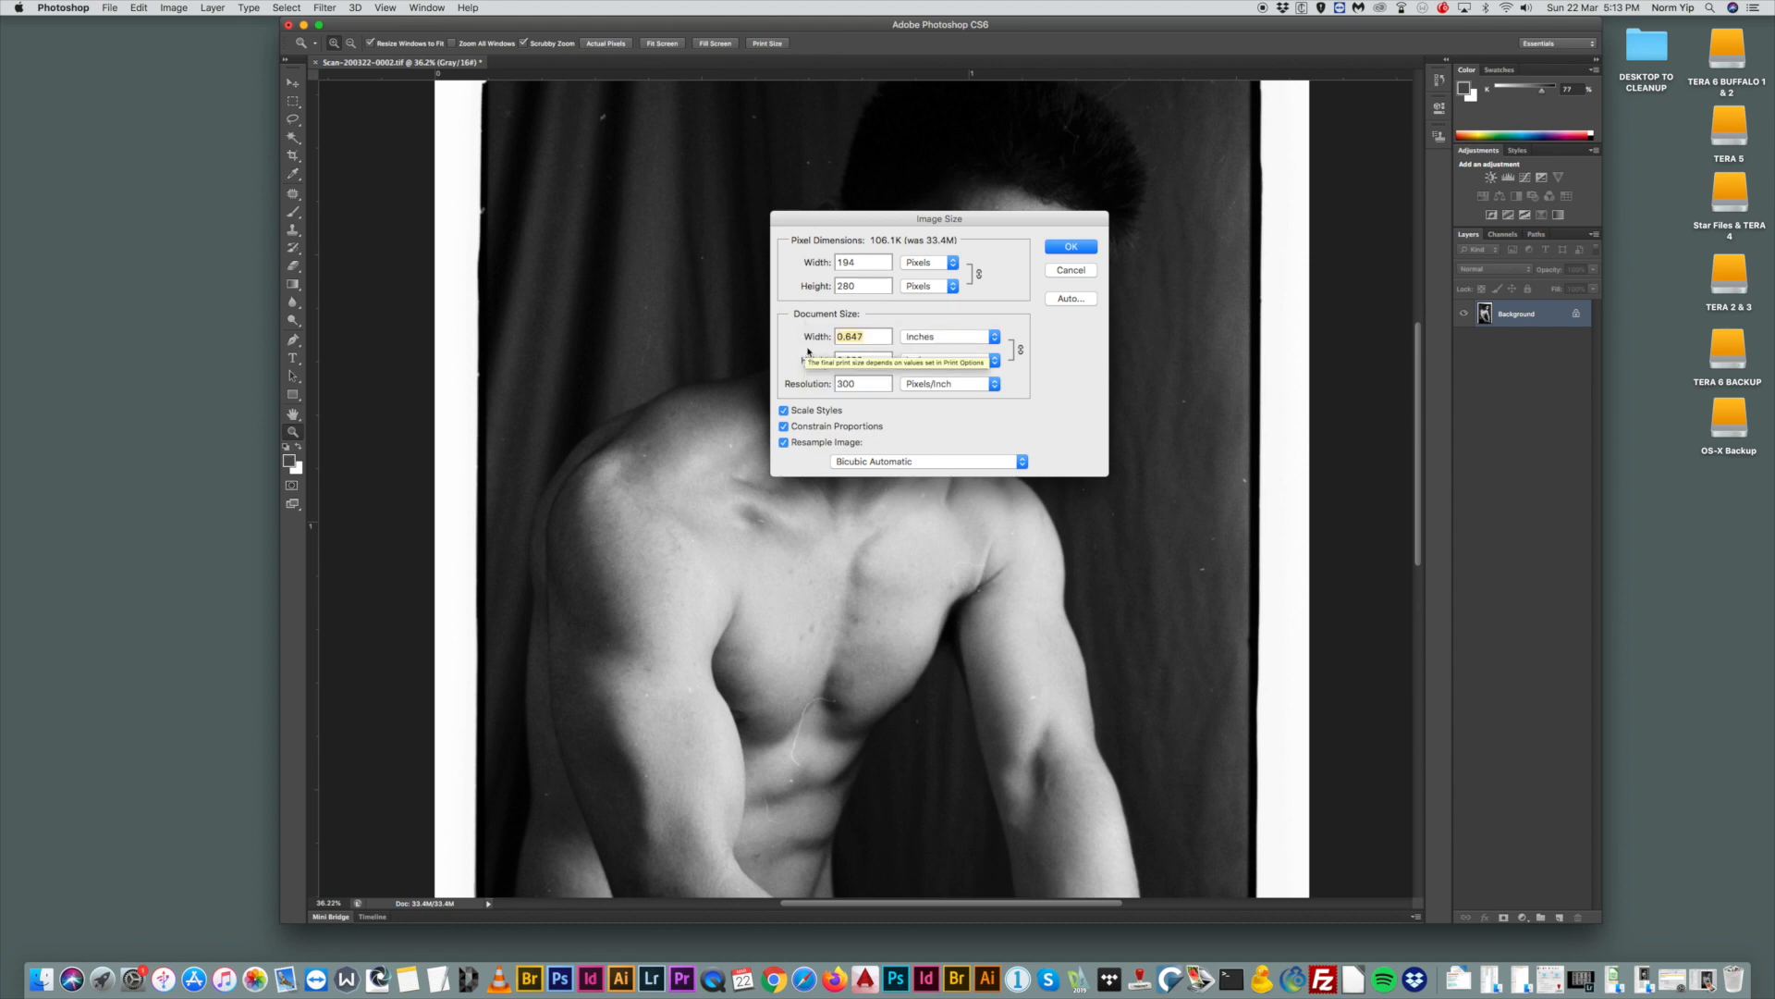
type("16")
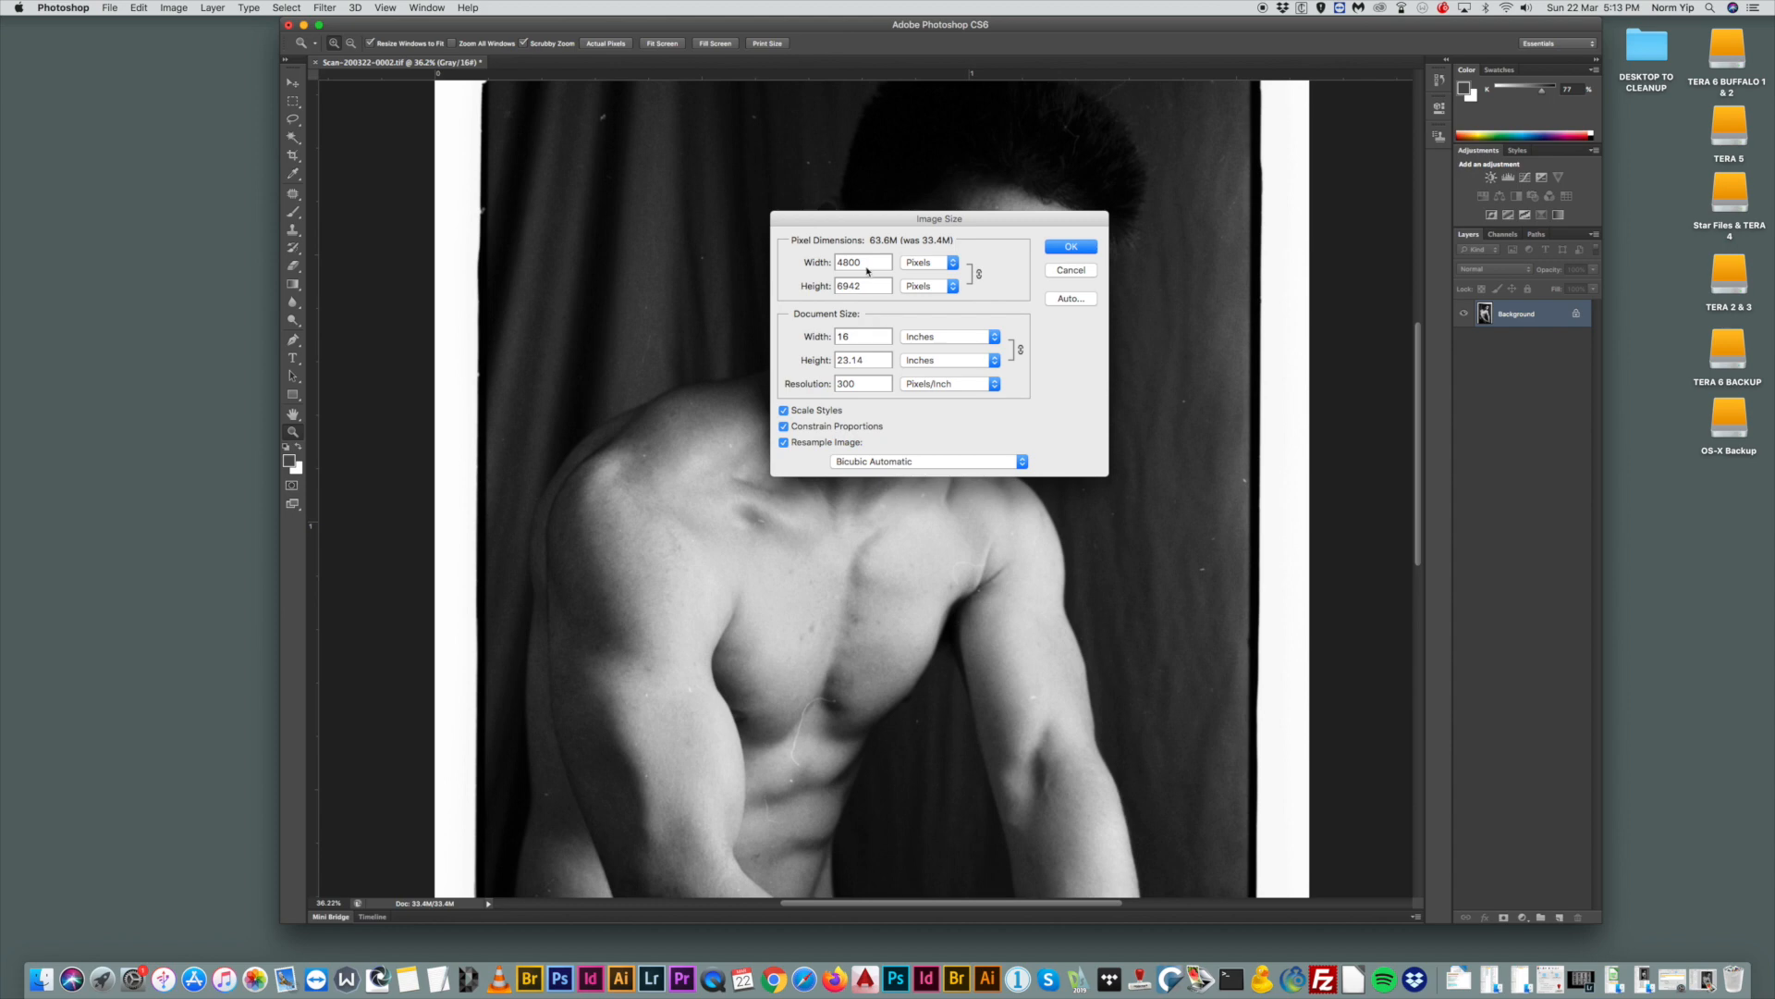
left_click(1068, 247)
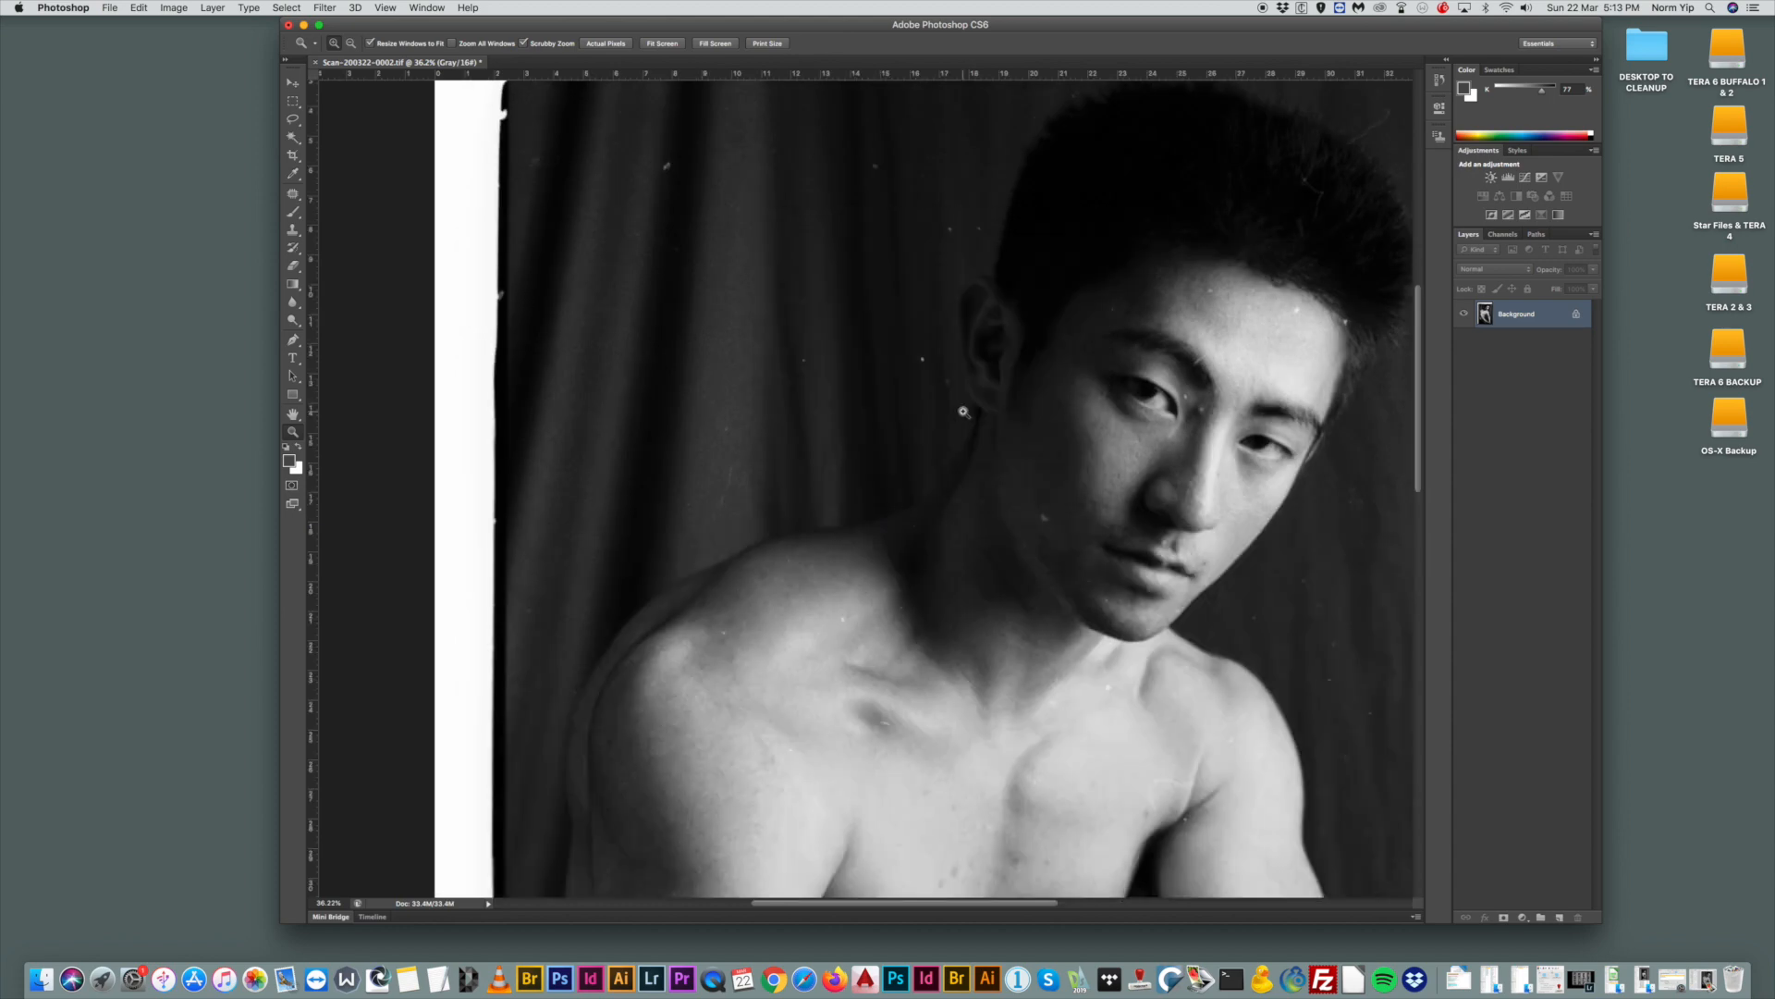
Examine the resized image's grain, sharpness and dust marks around the eyes, ear and face at high magnification and at full frame.
left_click_drag(1121, 339, 1027, 306)
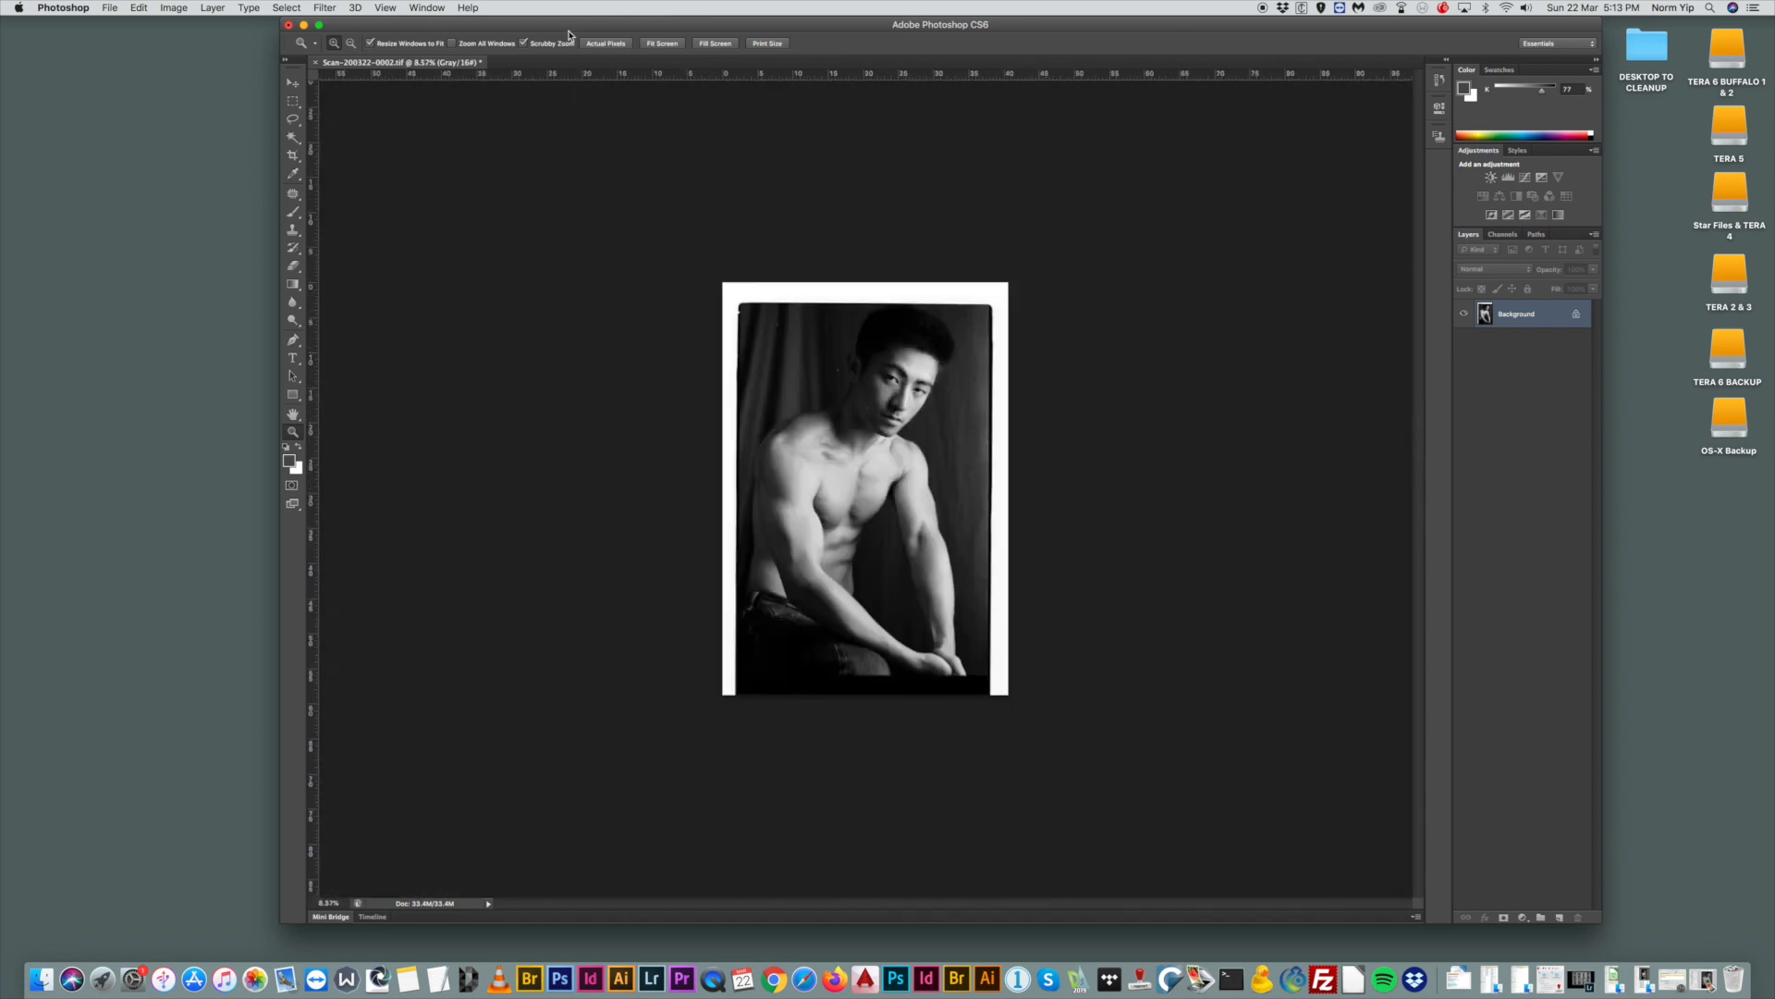
left_click_drag(567, 26, 515, 10)
left_click_drag(795, 383, 893, 442)
left_click_drag(1063, 335, 1151, 432)
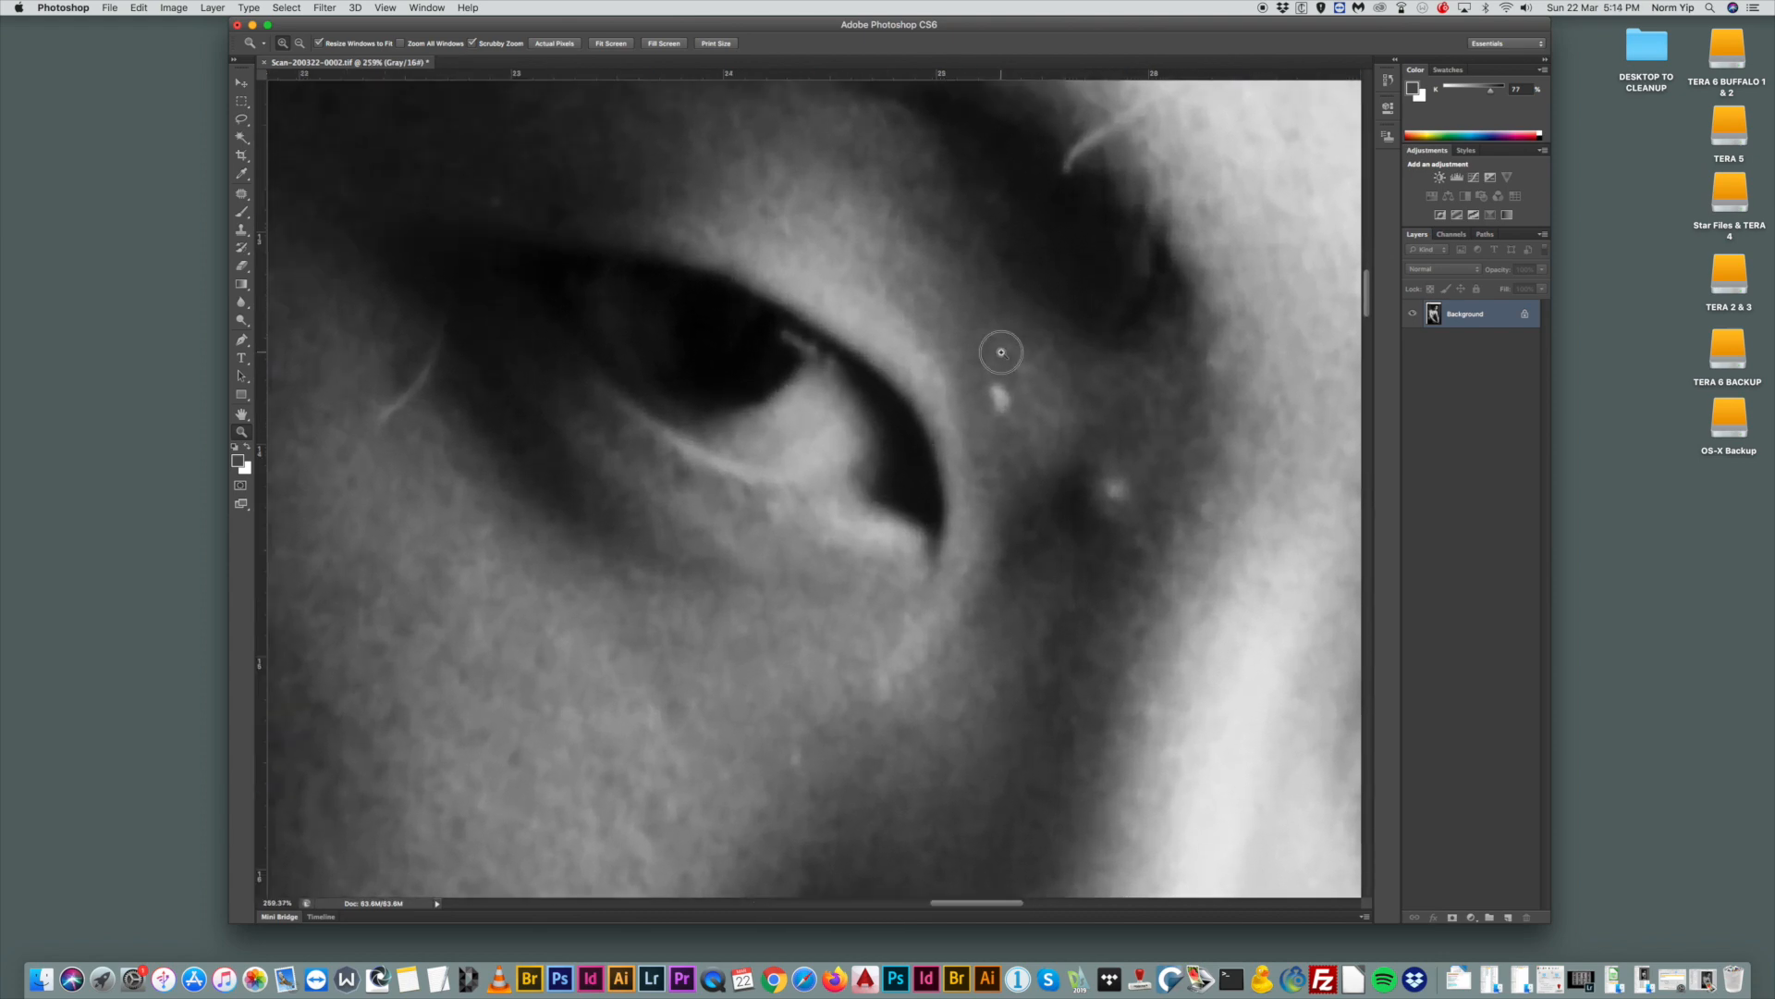
left_click_drag(1001, 352, 1036, 390)
left_click_drag(907, 365, 936, 389)
left_click_drag(718, 290, 817, 381)
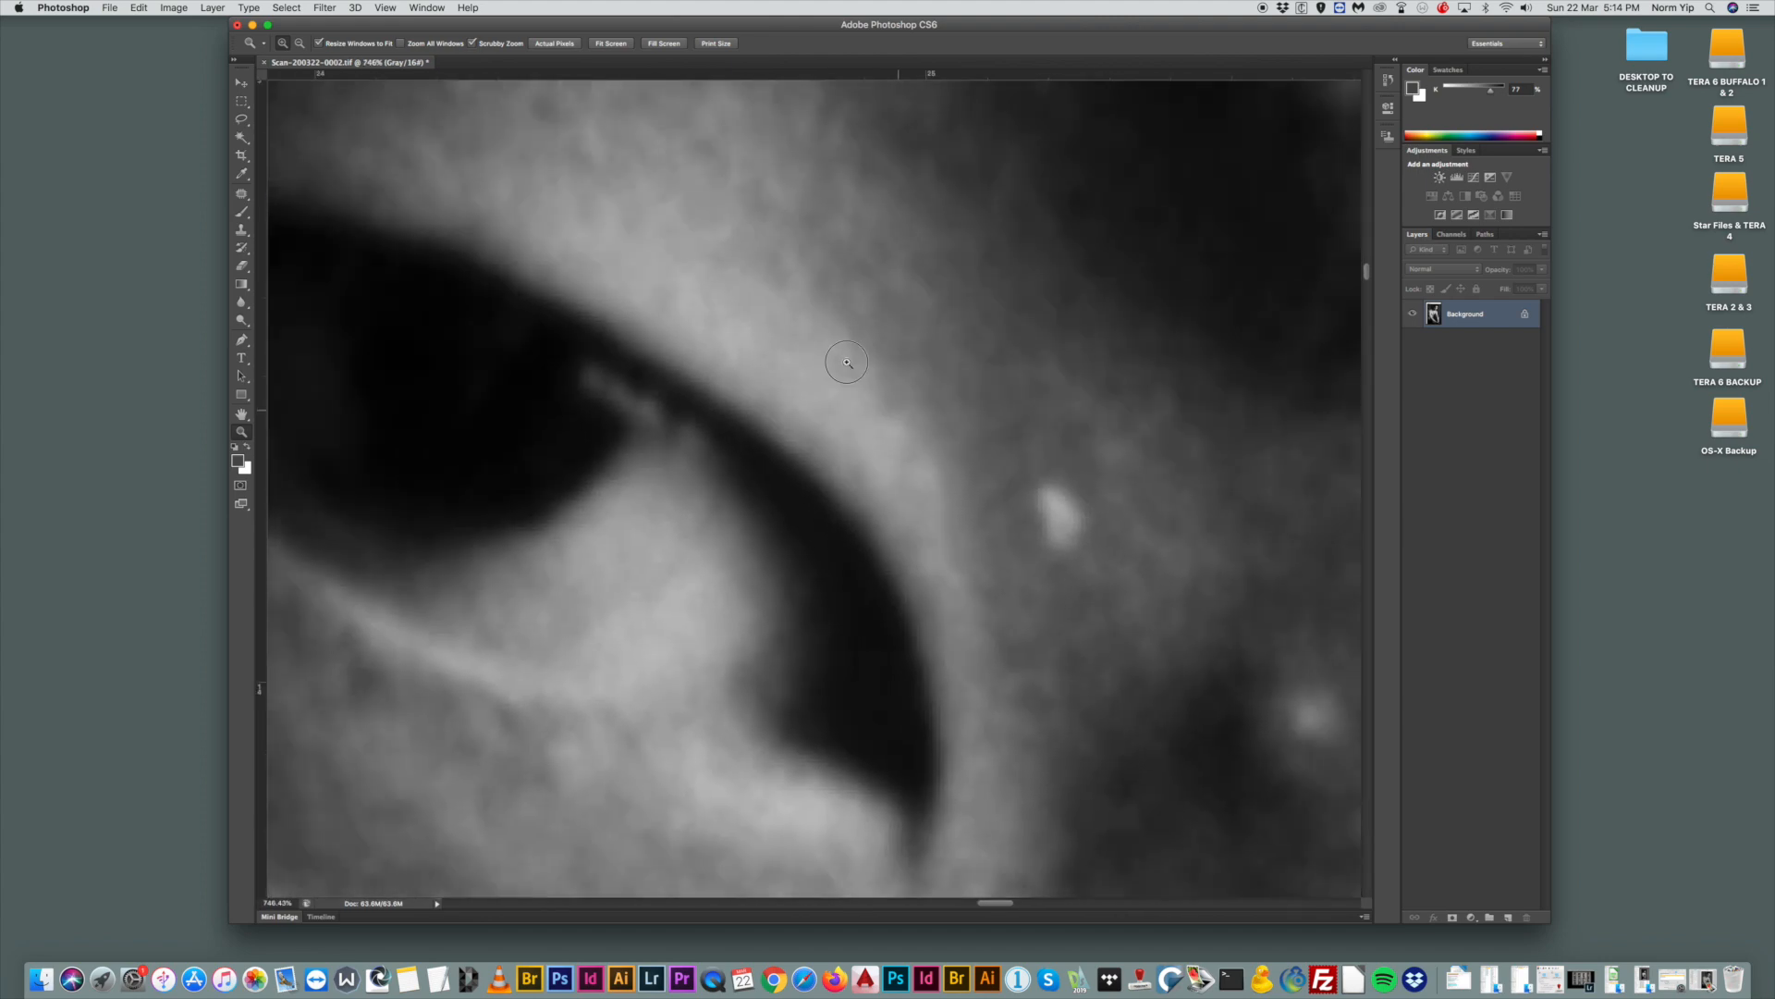
left_click_drag(847, 362, 843, 351)
left_click_drag(933, 427, 899, 389)
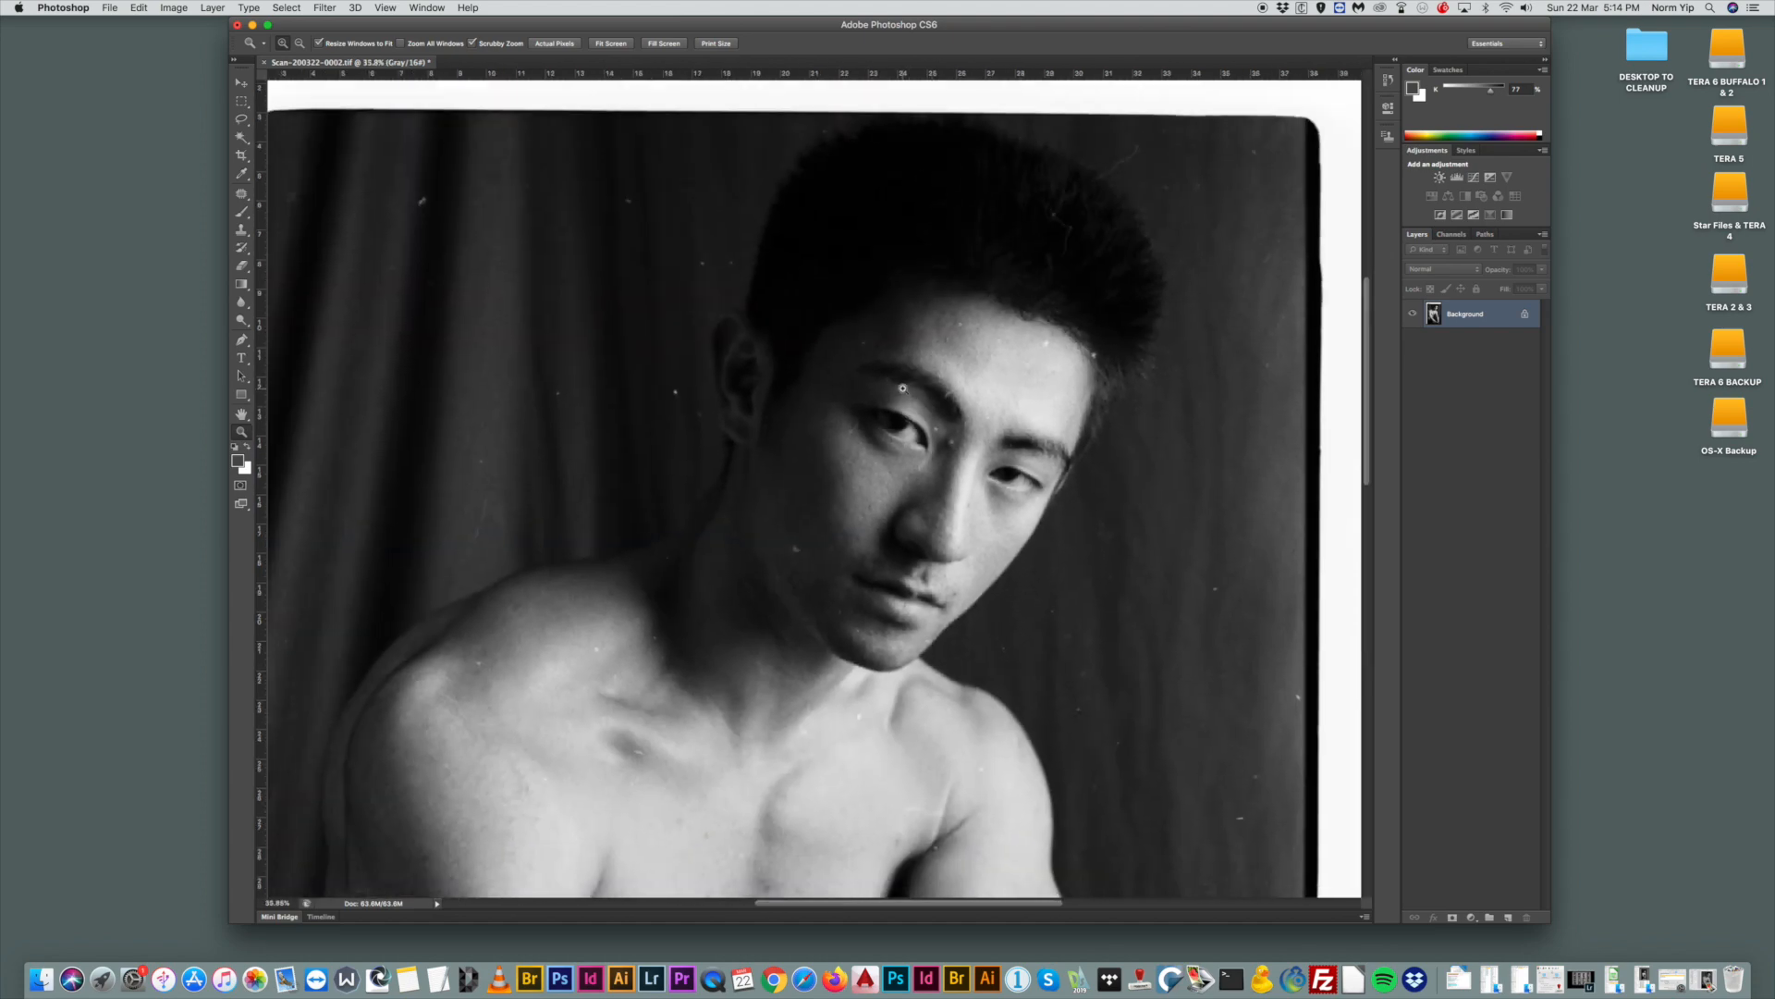
left_click_drag(799, 24, 852, 24)
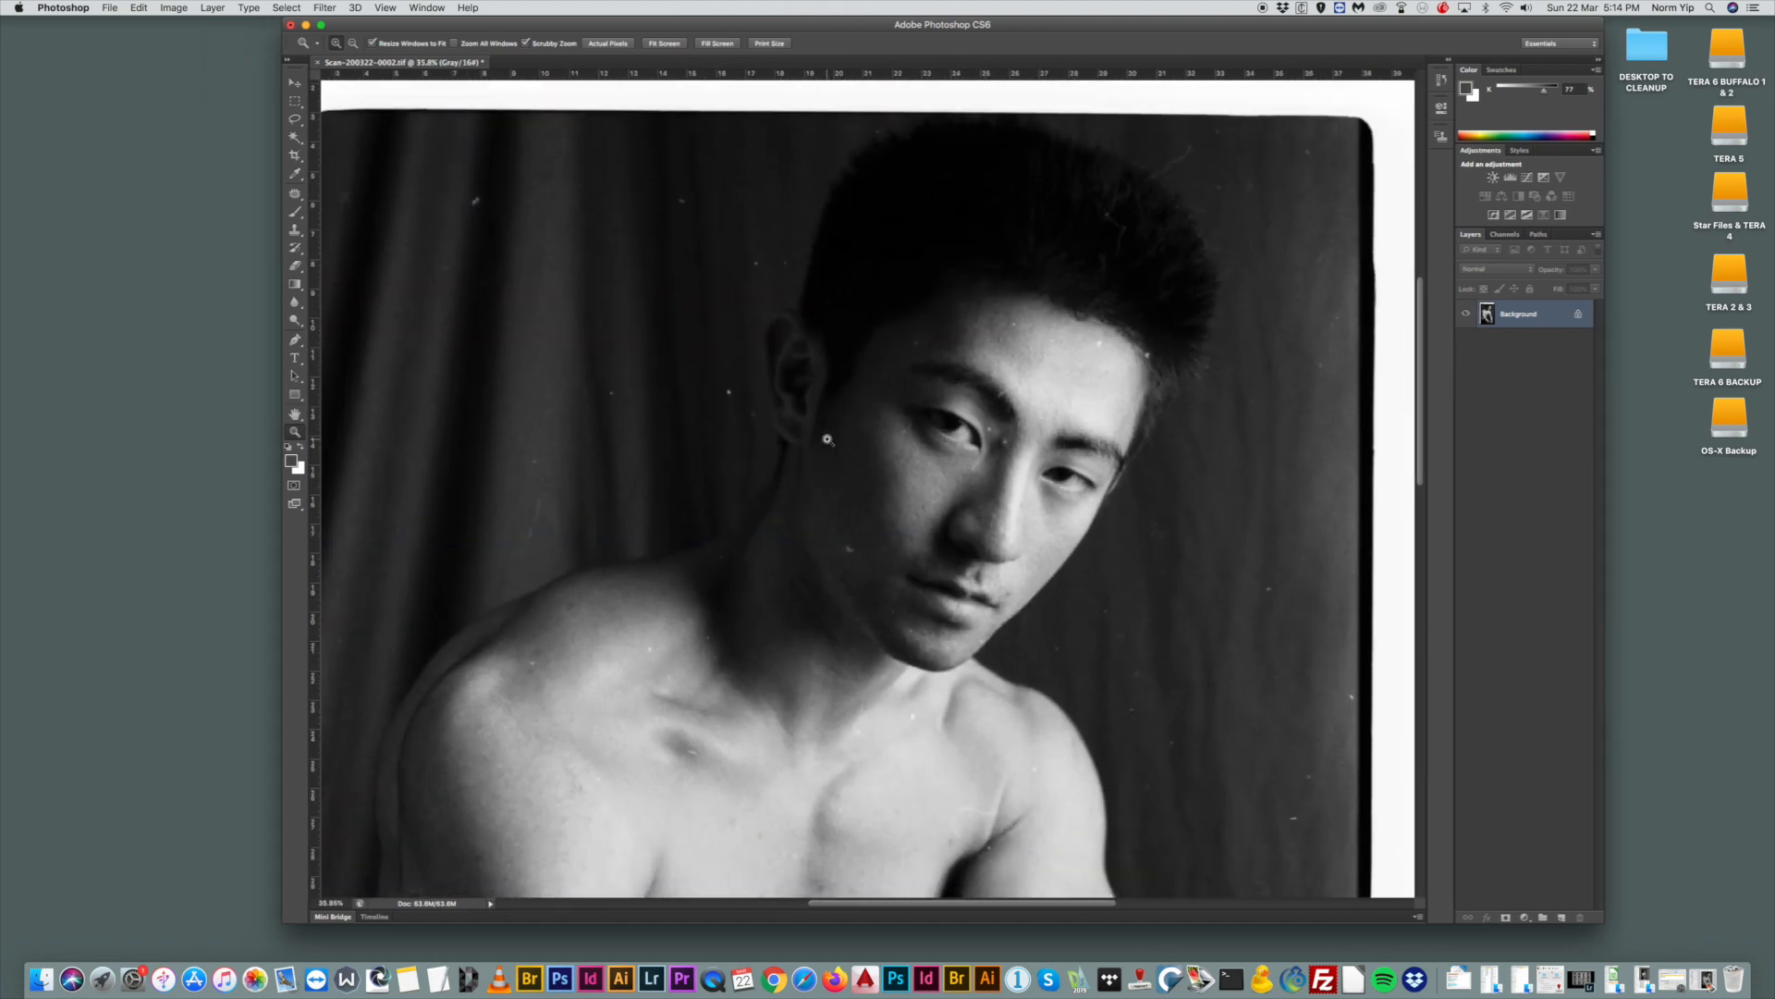
left_click_drag(979, 306, 945, 335)
left_click(805, 420)
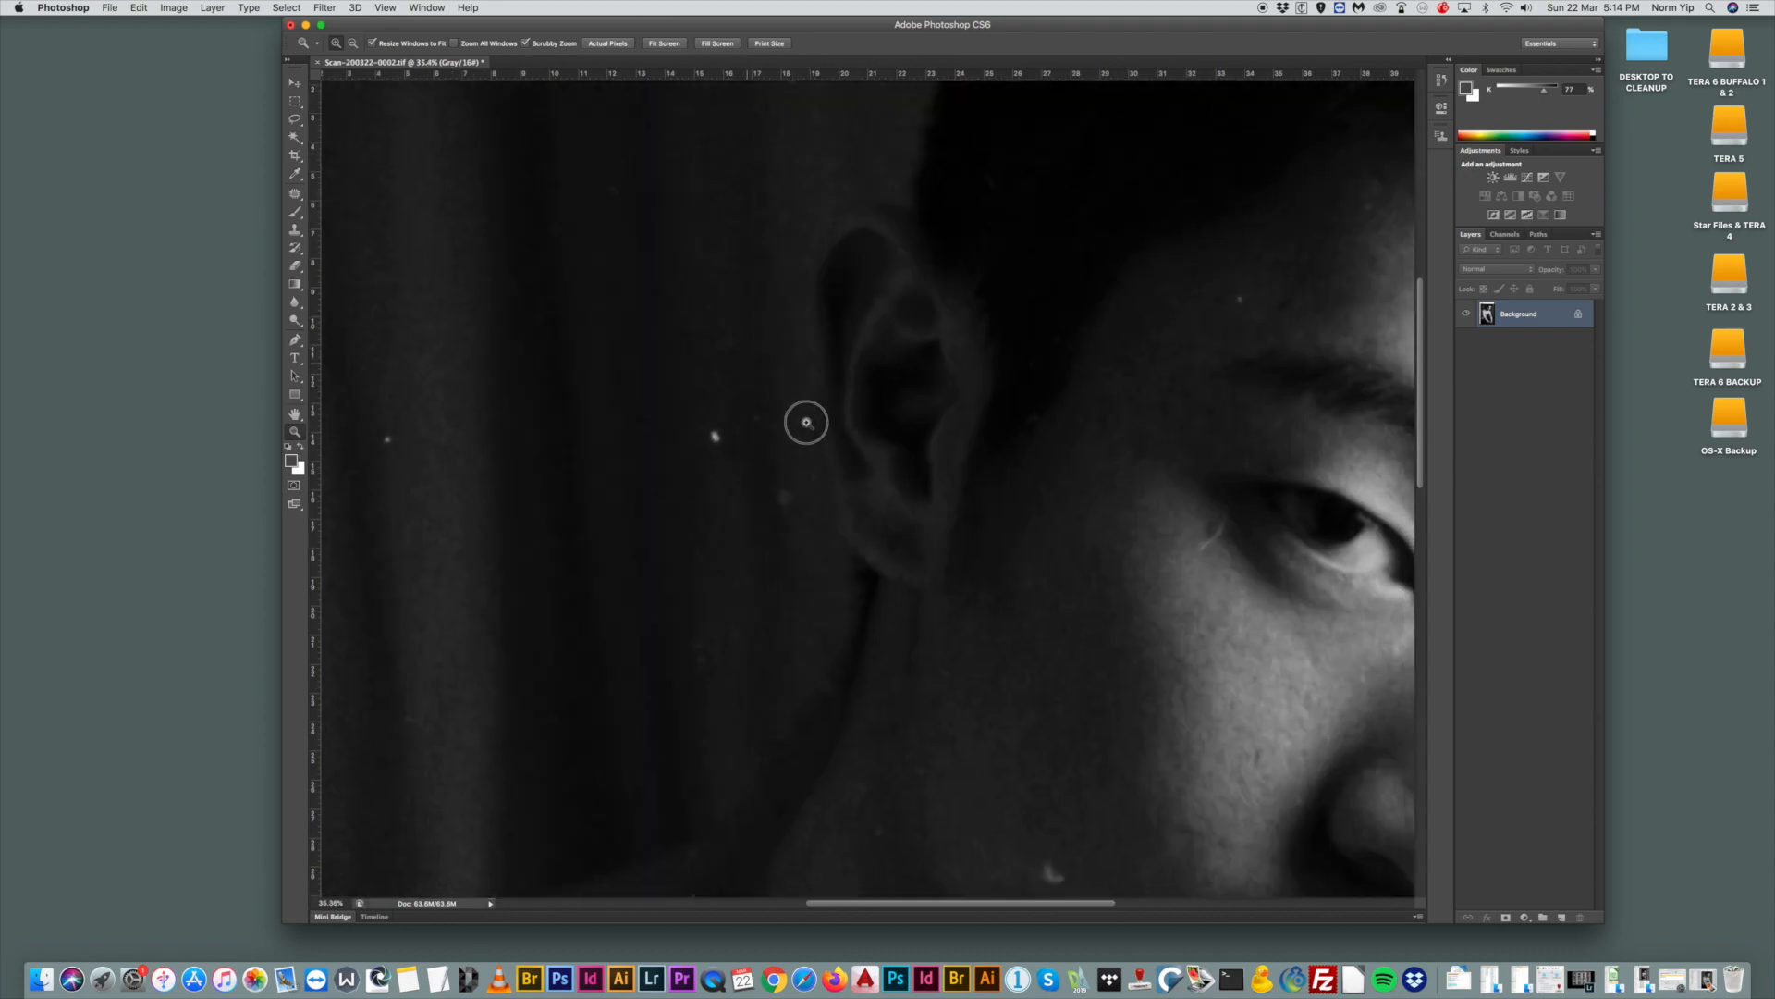
left_click_drag(992, 394, 913, 336)
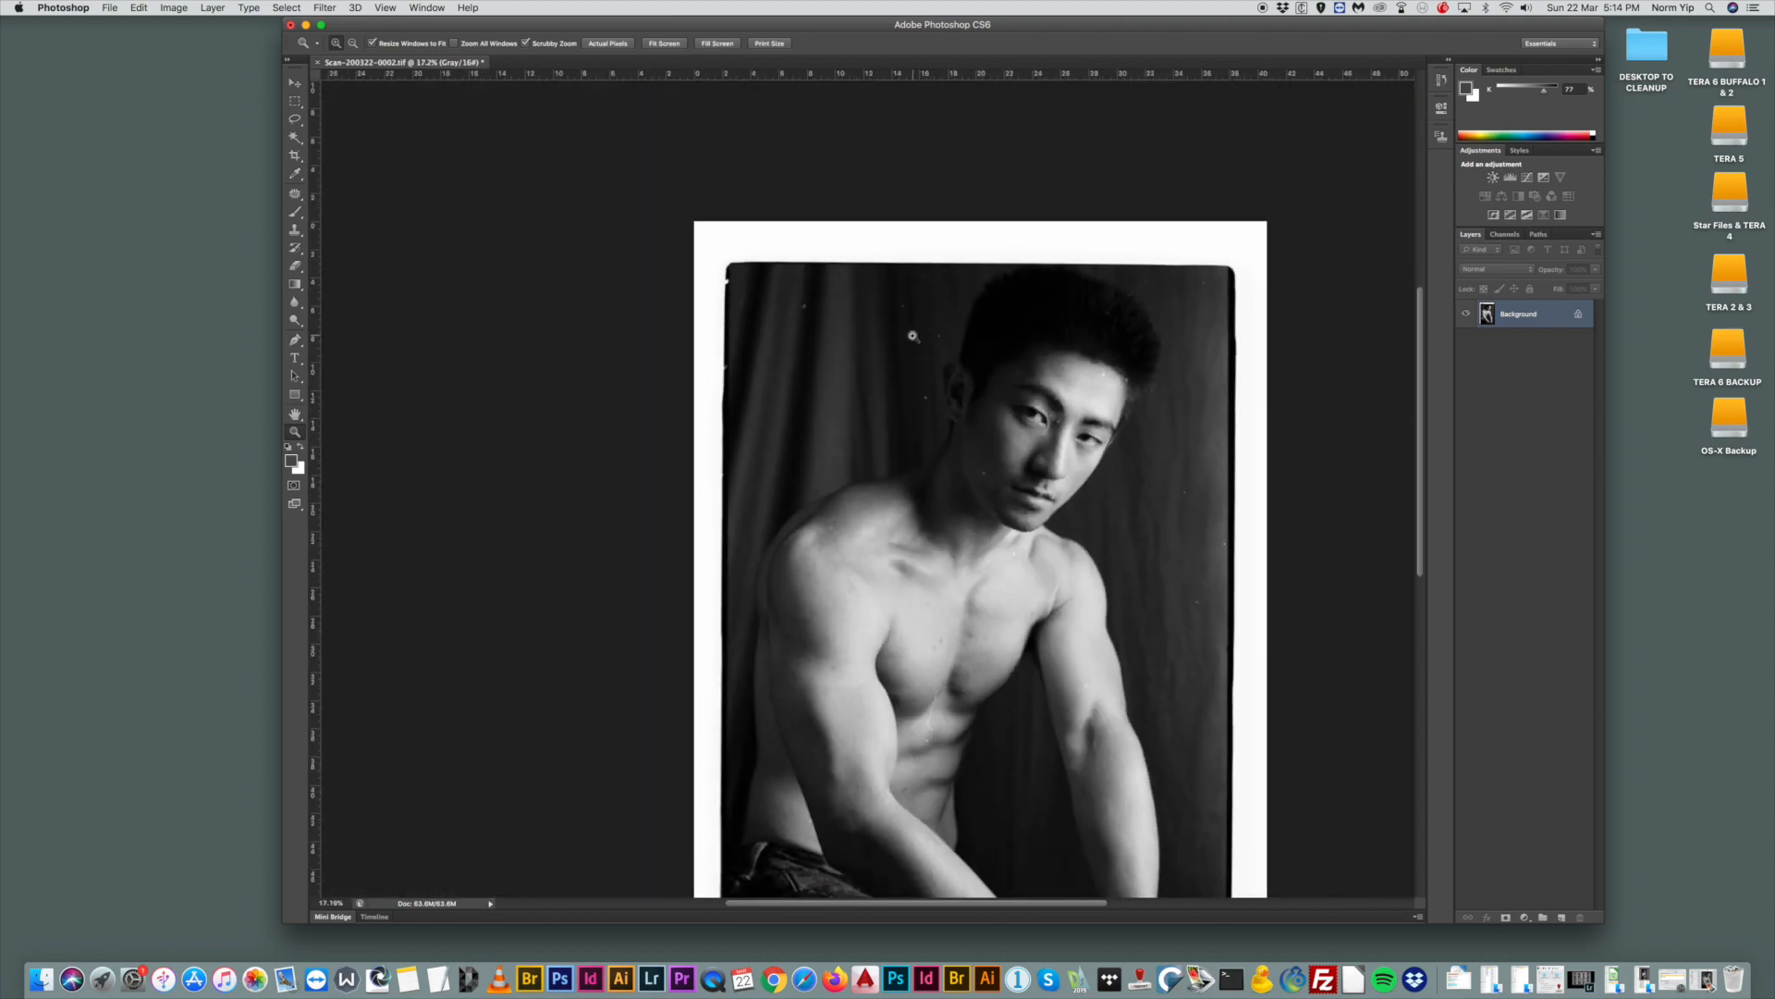
left_click_drag(1024, 445, 1130, 458)
left_click_drag(756, 30, 639, 26)
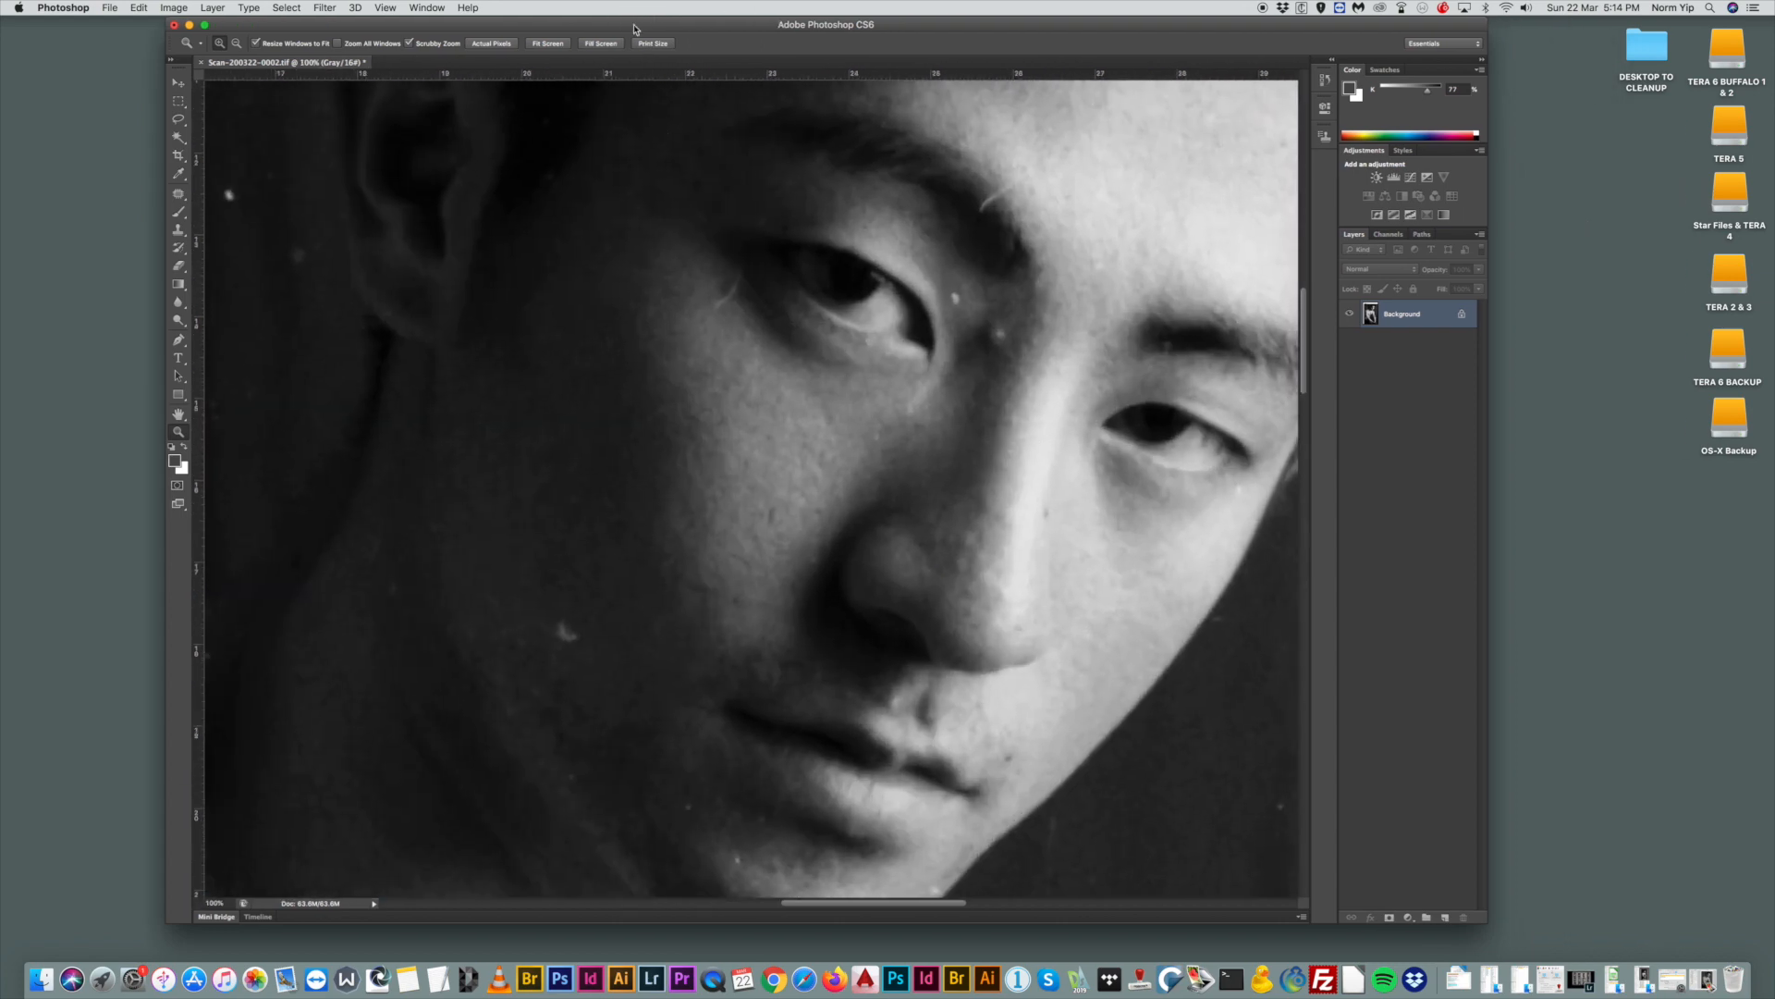
Convert the Background into a regular layer with the default settings and duplicate that layer.
left_click(178, 230)
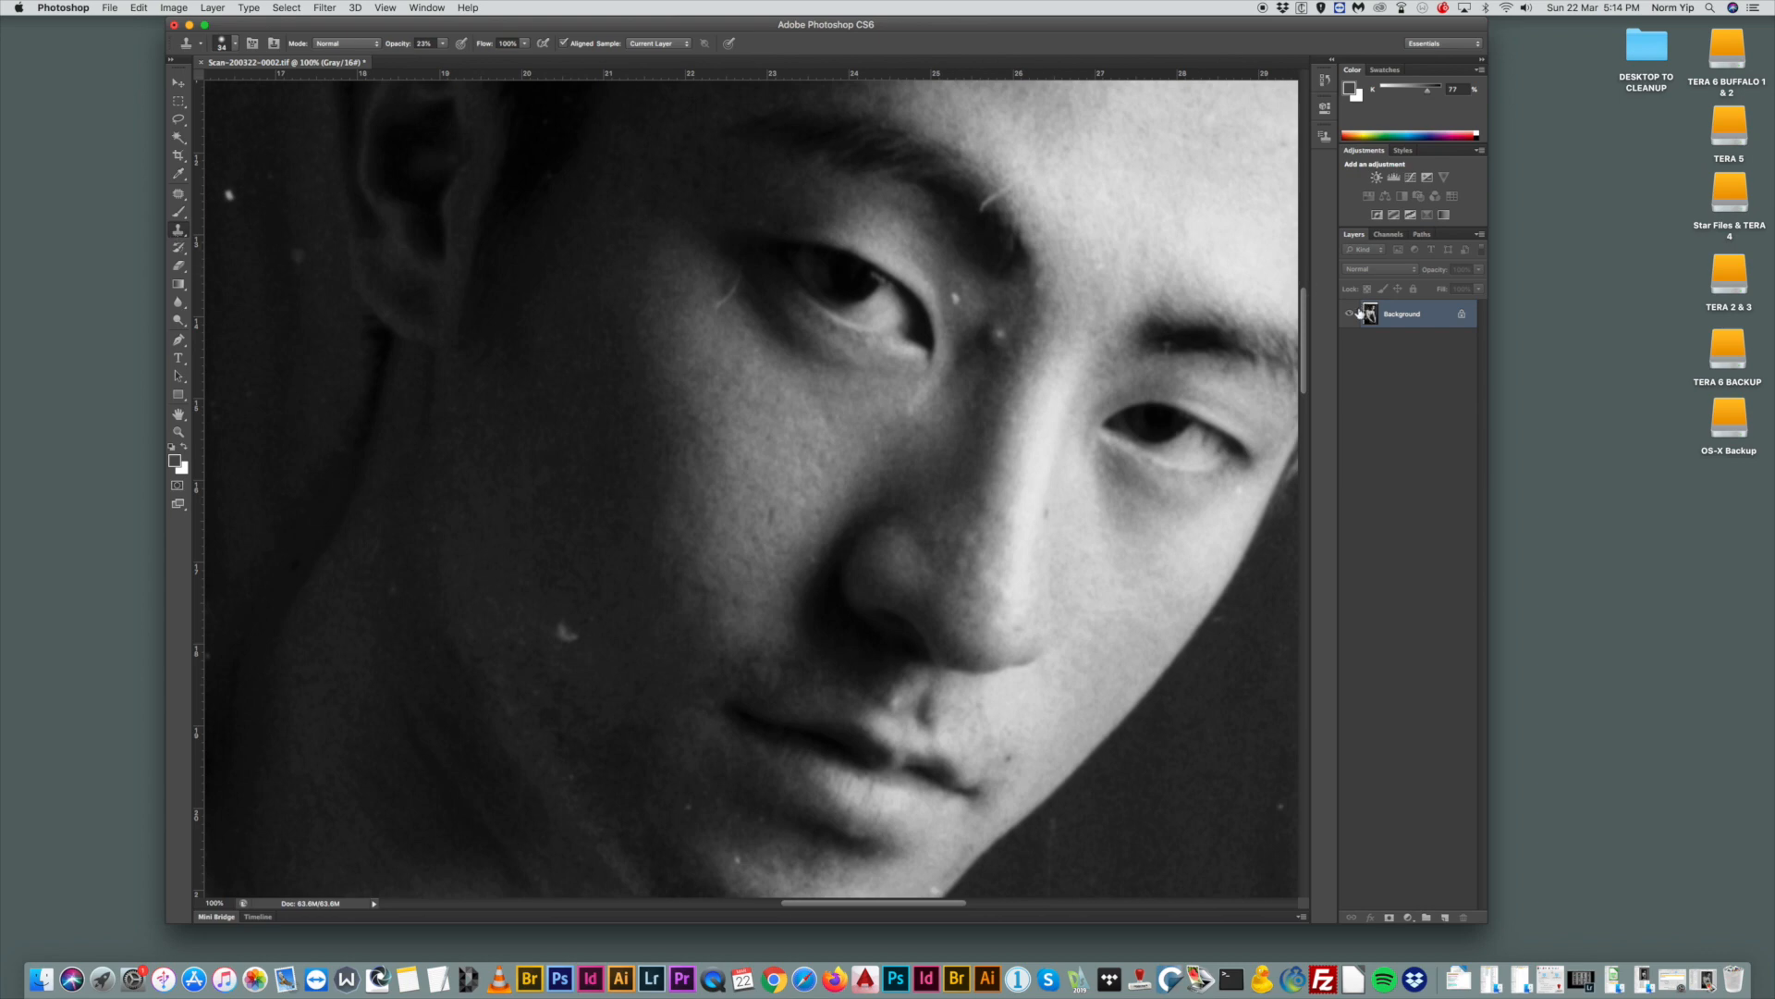
double_click(1410, 318)
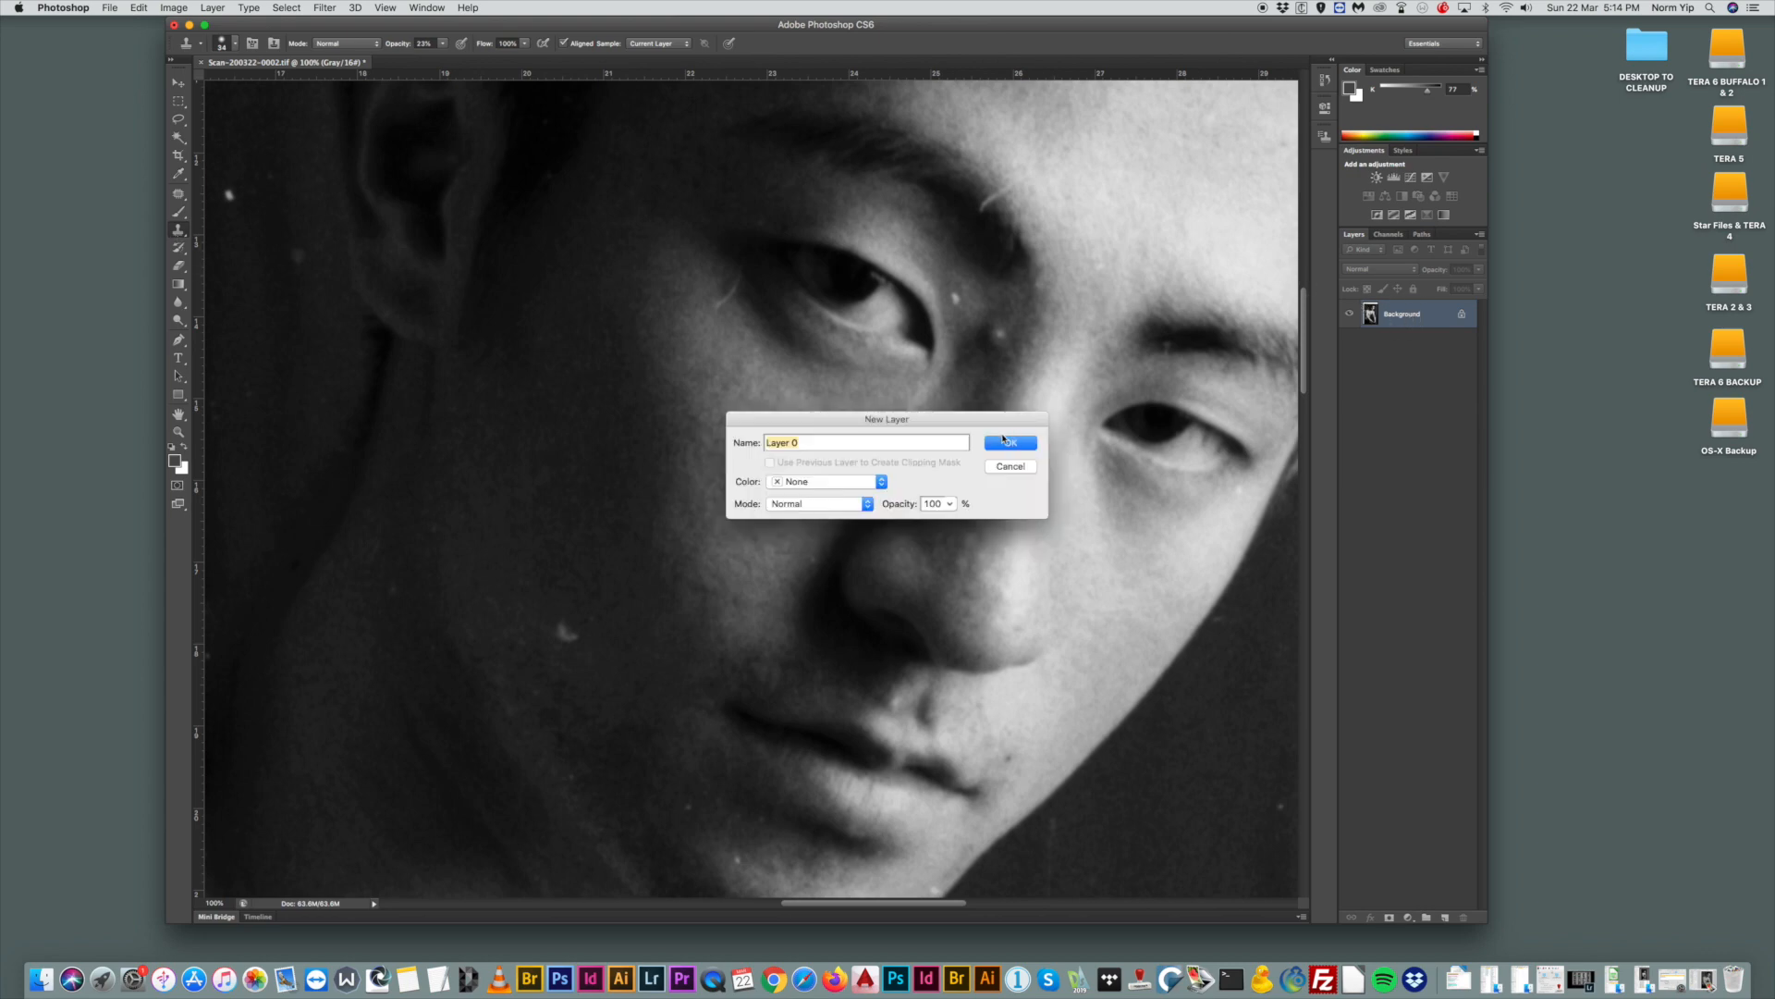
key("Return")
right_click(1394, 315)
left_click(1409, 348)
left_click(1028, 430)
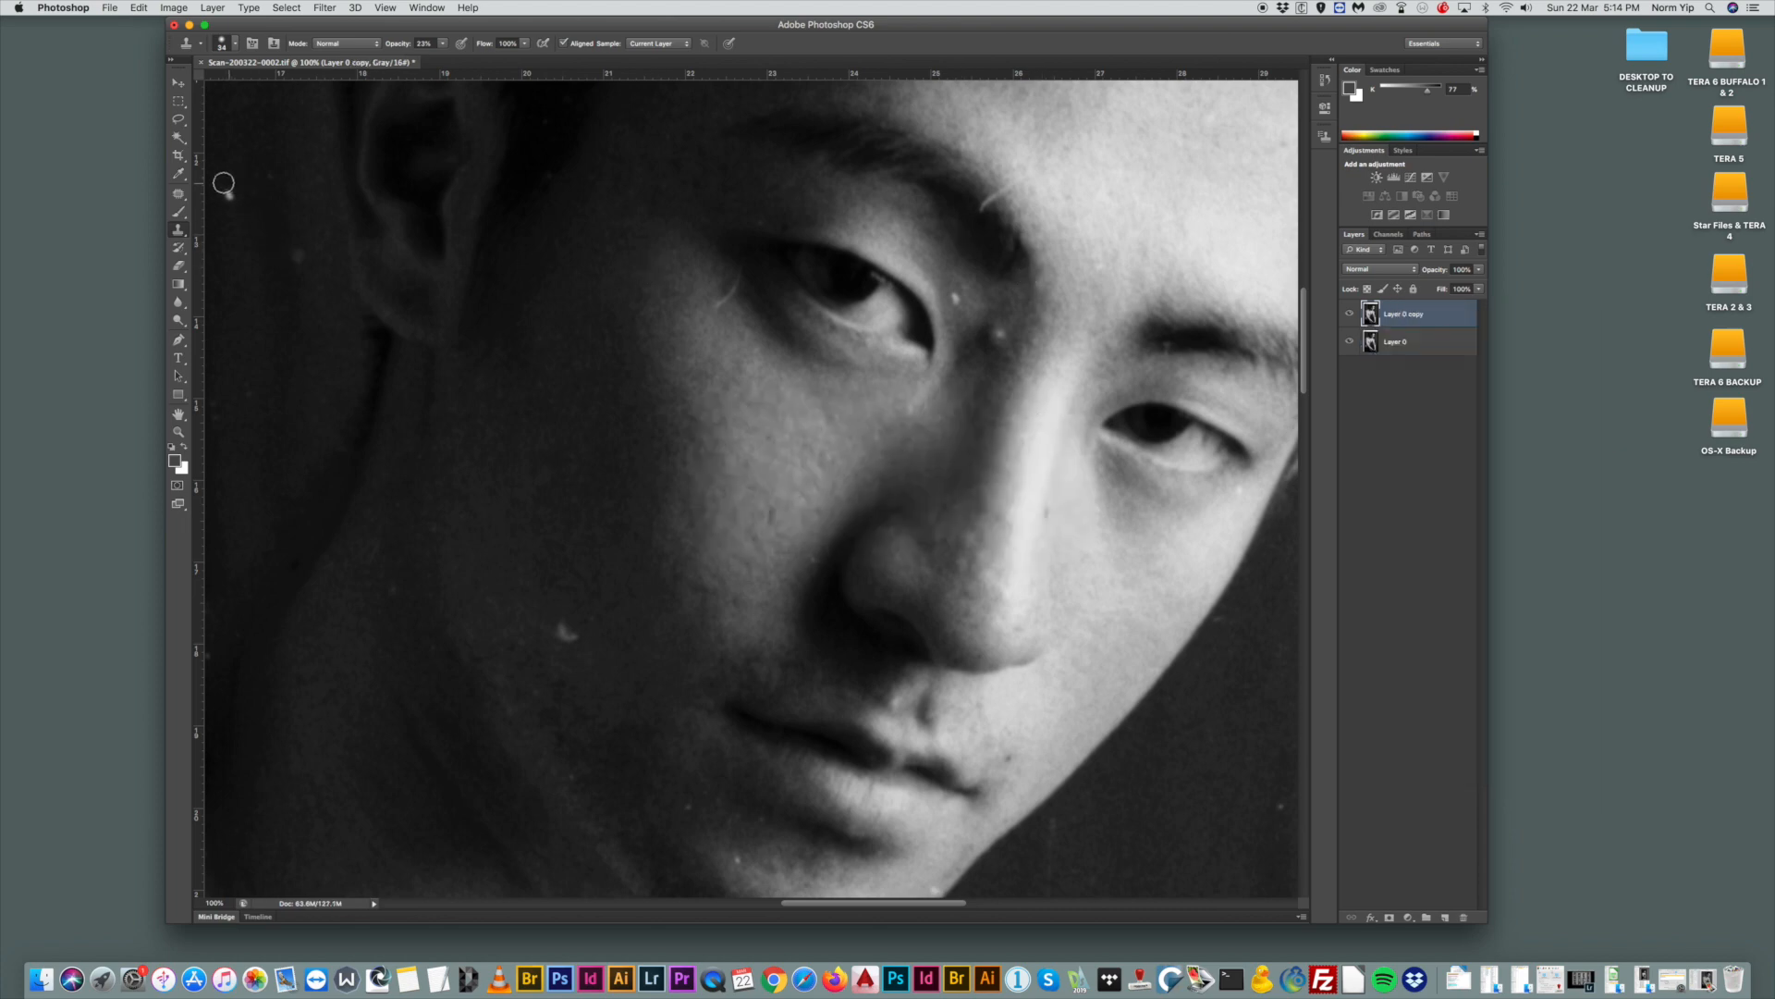
Remove the curved hair mark at the inner end of the eyebrow with the Patch tool on the duplicate layer, then deselect.
left_click(178, 83)
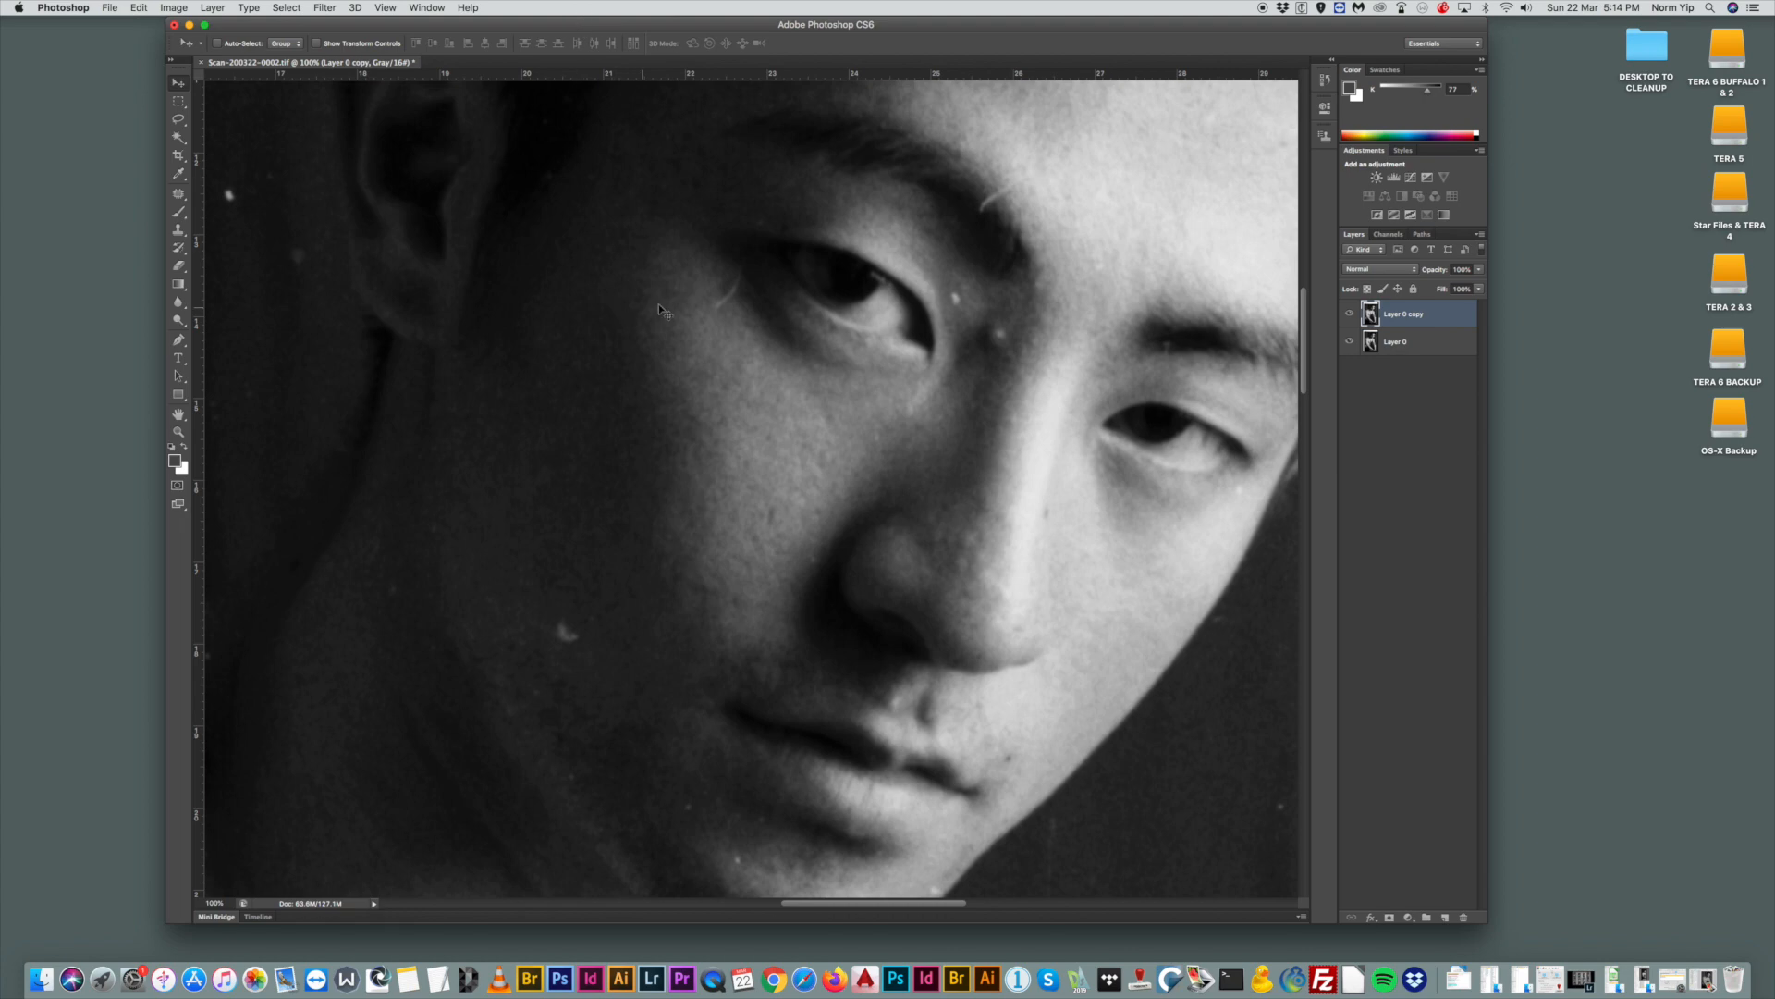
left_click(179, 432)
left_click_drag(1006, 188, 1110, 236)
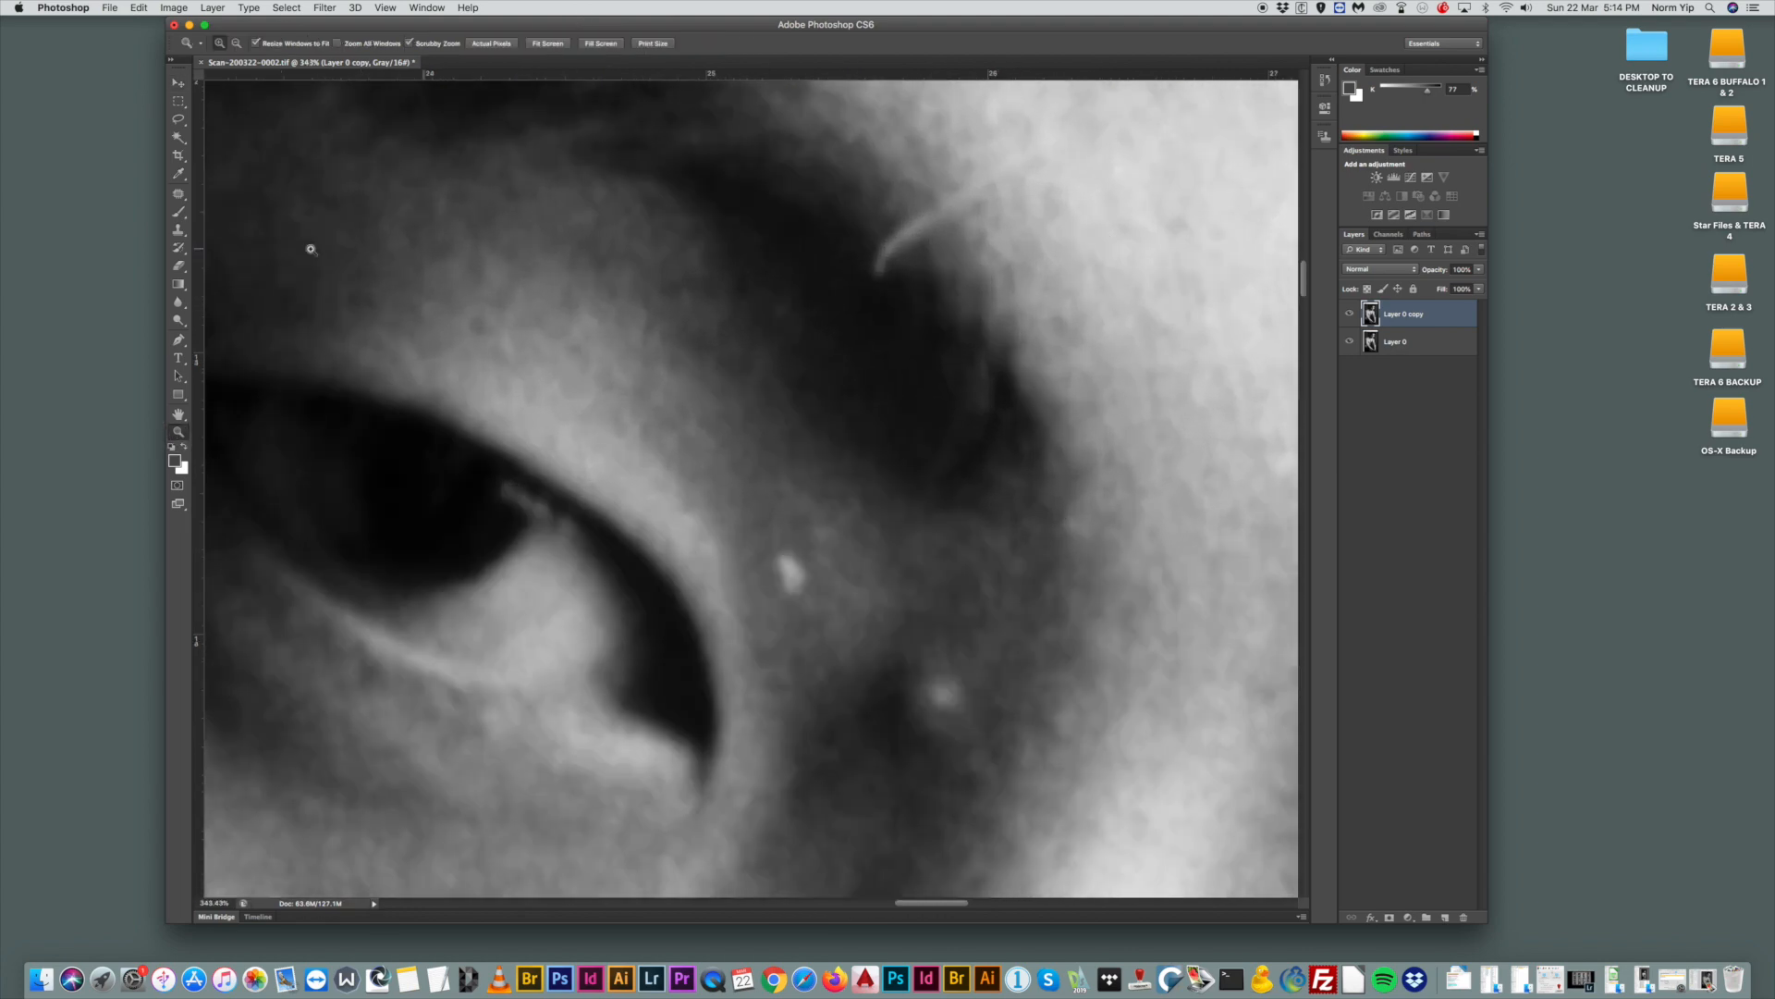
left_click(176, 195)
mouse_move(1045, 132)
left_mouse_down()
mouse_move(906, 209)
mouse_move(868, 246)
mouse_move(877, 289)
mouse_move(1092, 144)
mouse_move(992, 126)
left_mouse_up()
key("super+d")
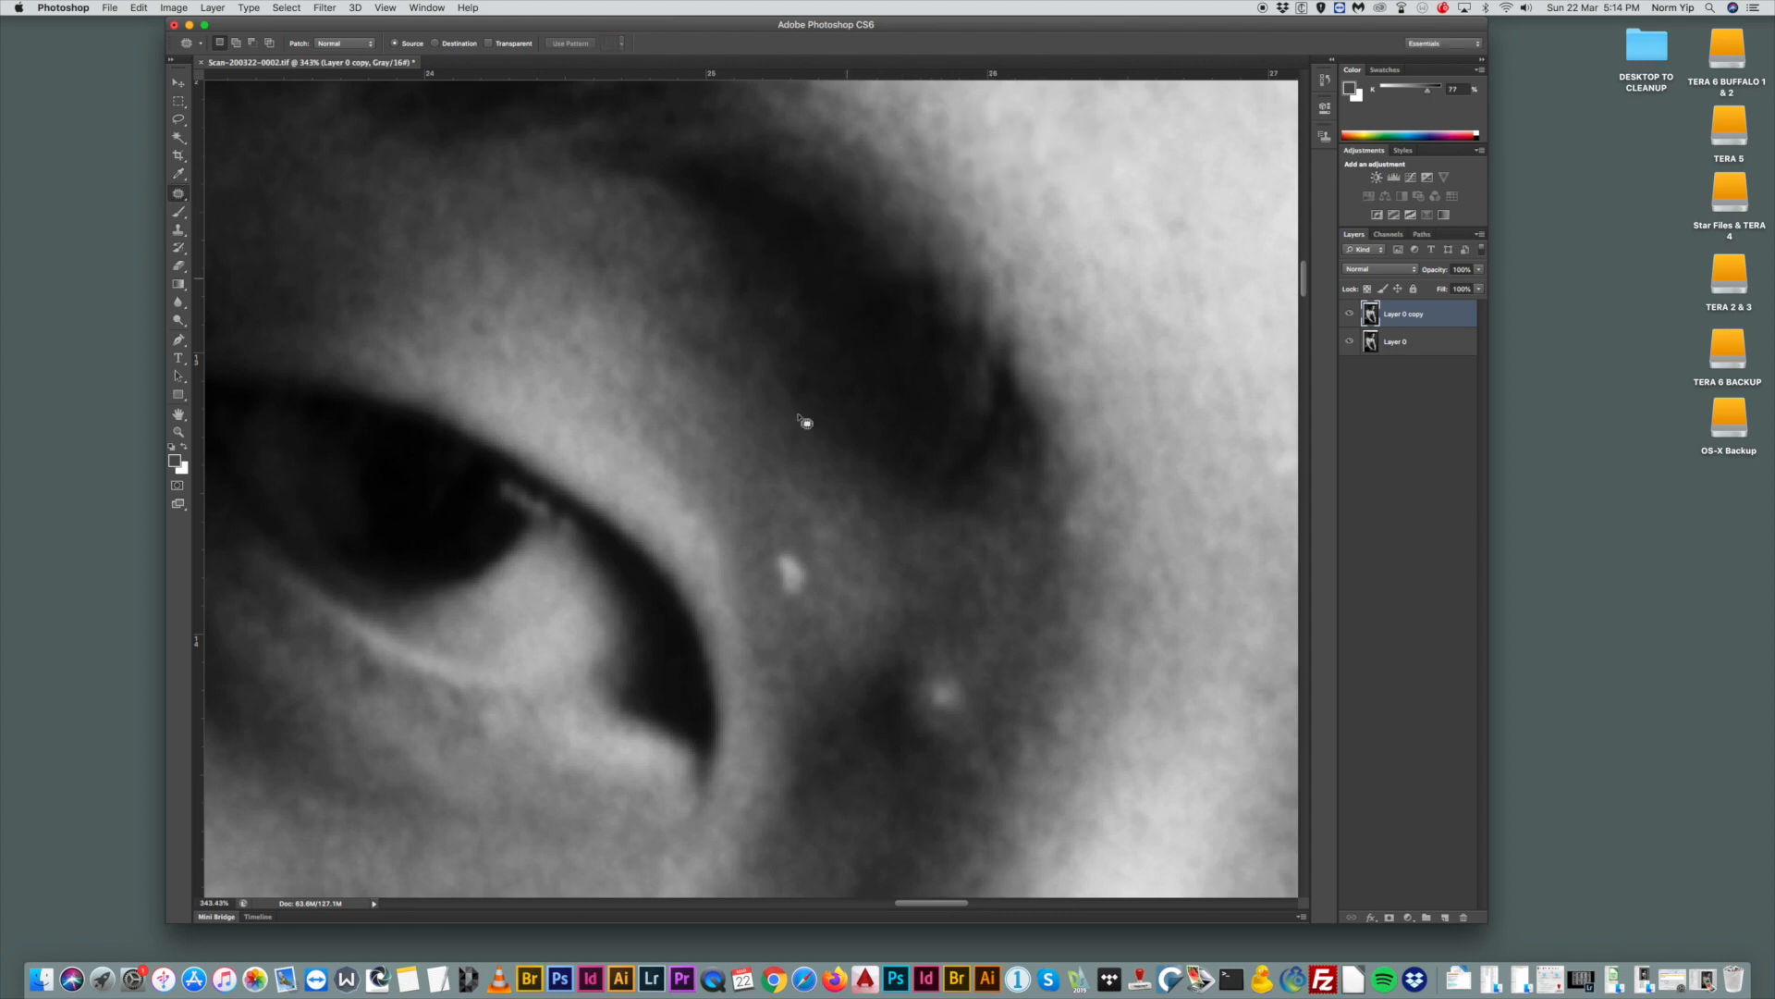
Remove the two white dust spots beside the inner corner of the eye with the Patch tool.
mouse_move(800, 543)
left_mouse_down()
mouse_move(804, 605)
mouse_move(812, 566)
left_mouse_up()
mouse_move(802, 582)
left_mouse_down()
mouse_move(823, 557)
mouse_move(820, 600)
mouse_move(813, 556)
left_mouse_up()
left_click(802, 544)
left_click_drag(796, 581, 757, 480)
left_click(756, 479)
mouse_move(960, 668)
left_mouse_down()
mouse_move(854, 652)
mouse_move(919, 772)
mouse_move(981, 780)
mouse_move(986, 745)
mouse_move(869, 661)
mouse_move(896, 770)
mouse_move(980, 793)
mouse_move(1004, 719)
mouse_move(969, 662)
left_mouse_up()
left_click(972, 661)
left_click_drag(970, 675, 1012, 597)
left_click(895, 529)
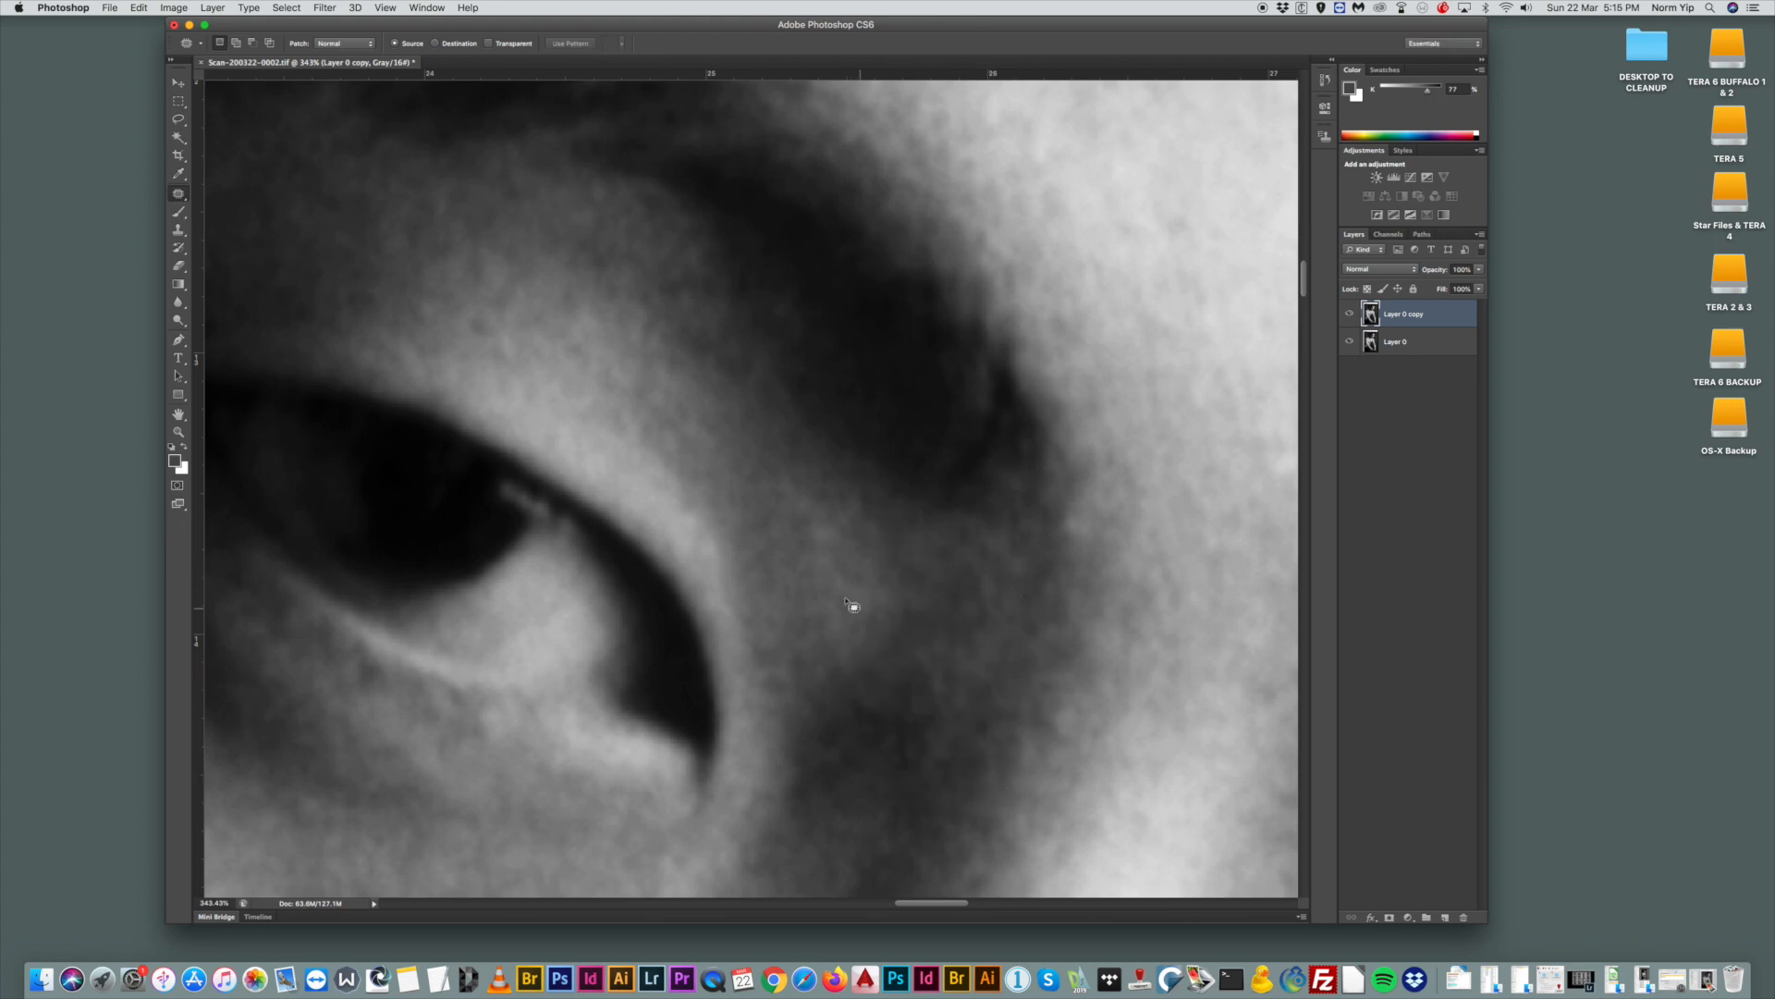
Patch out the white dust marks on the bright side of the forehead near the hairline, then deselect.
left_click(178, 432)
left_click_drag(792, 431, 746, 407)
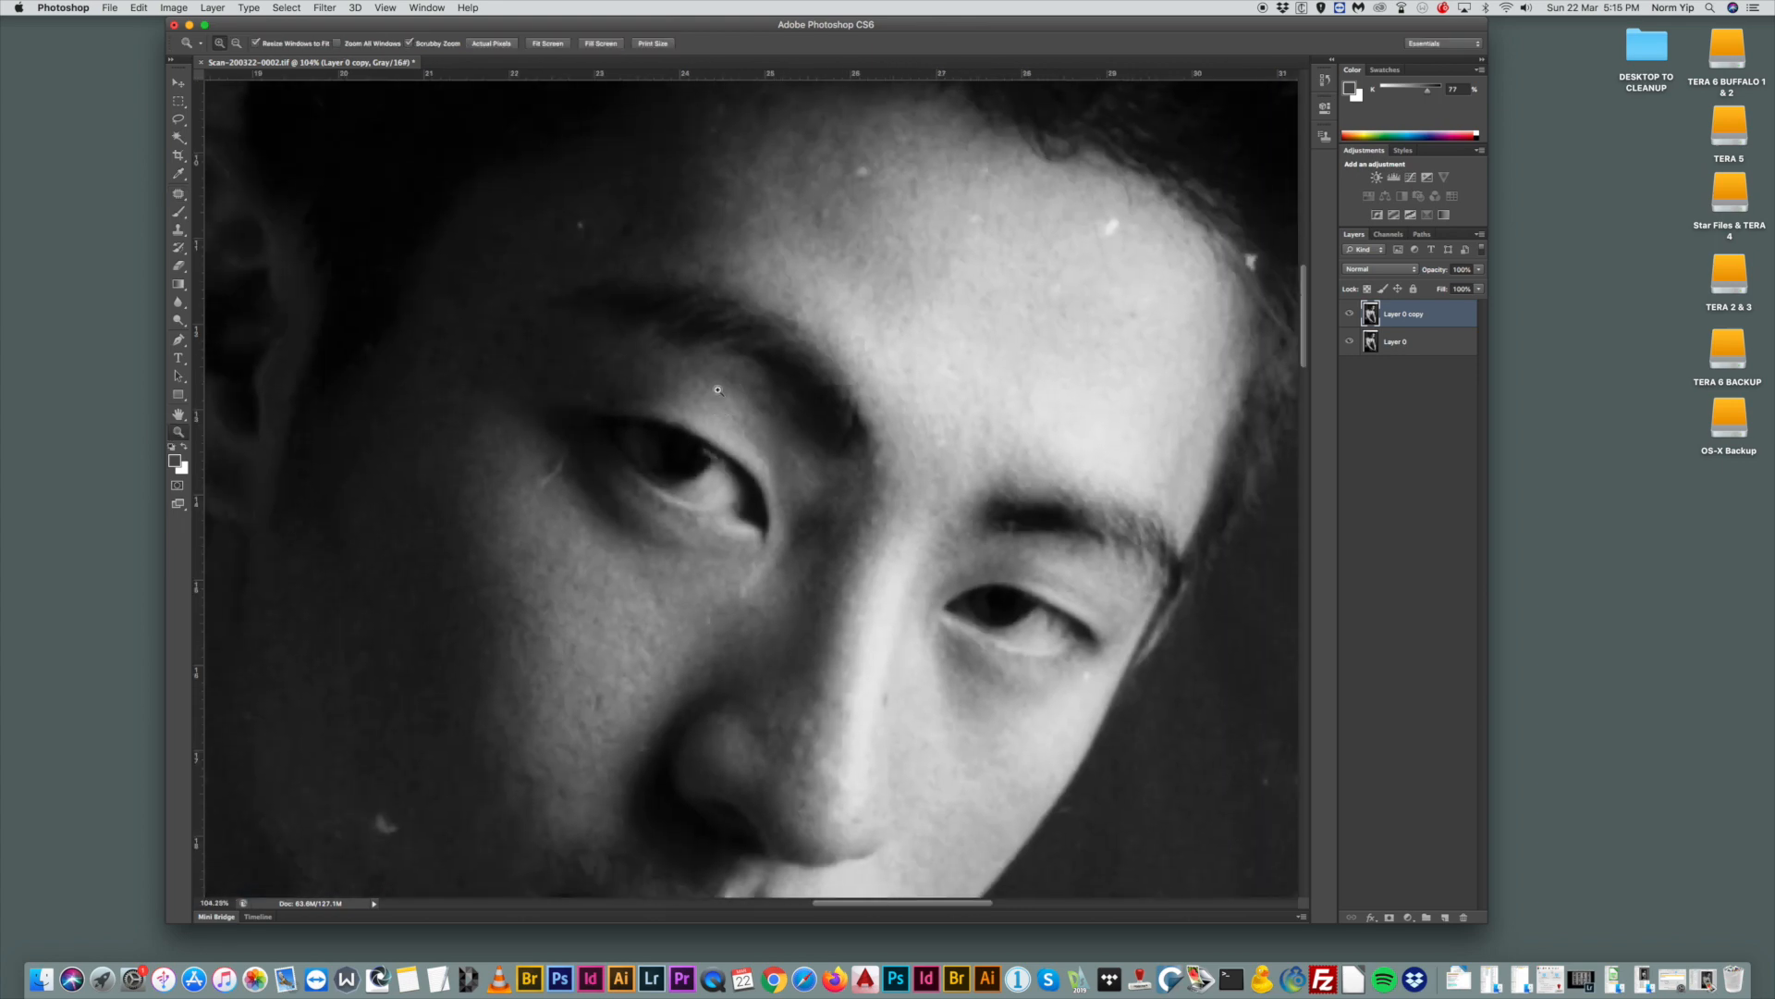
left_click(1130, 206)
left_click(179, 194)
mouse_move(1119, 247)
left_mouse_down()
mouse_move(1077, 275)
mouse_move(1122, 251)
left_mouse_up()
mouse_move(1102, 266)
left_mouse_down()
mouse_move(1067, 255)
mouse_move(1073, 363)
mouse_move(1115, 394)
mouse_move(1112, 356)
left_mouse_up()
key("super+d")
left_click_drag(1091, 333, 1170, 342)
mouse_move(1156, 441)
left_mouse_down()
mouse_move(1158, 479)
mouse_move(1156, 442)
left_mouse_up()
left_click_drag(1144, 470, 1202, 463)
left_click_drag(1132, 338, 1137, 365)
key("super+d")
Patch out the remaining small dust specks across the rest of the forehead and clear the selection.
mouse_move(772, 214)
left_mouse_down()
mouse_move(790, 227)
mouse_move(785, 294)
left_mouse_up()
key("super+d")
mouse_move(795, 119)
left_mouse_down()
mouse_move(797, 144)
mouse_move(800, 119)
left_mouse_up()
left_click_drag(801, 134, 854, 191)
left_click(1038, 281)
mouse_move(478, 136)
left_mouse_down()
mouse_move(527, 146)
mouse_move(490, 117)
left_mouse_up()
left_click_drag(510, 136, 566, 153)
mouse_move(634, 134)
left_mouse_down()
mouse_move(608, 158)
mouse_move(640, 136)
left_mouse_up()
left_click_drag(637, 174, 715, 176)
mouse_move(424, 204)
left_mouse_down()
mouse_move(394, 217)
mouse_move(436, 200)
left_mouse_up()
left_click_drag(433, 227, 568, 222)
key("super+d")
Patch out the upper part of the long hair mark where it crosses the backdrop and the edge of the hair.
left_click(179, 432)
left_click_drag(713, 389, 620, 310)
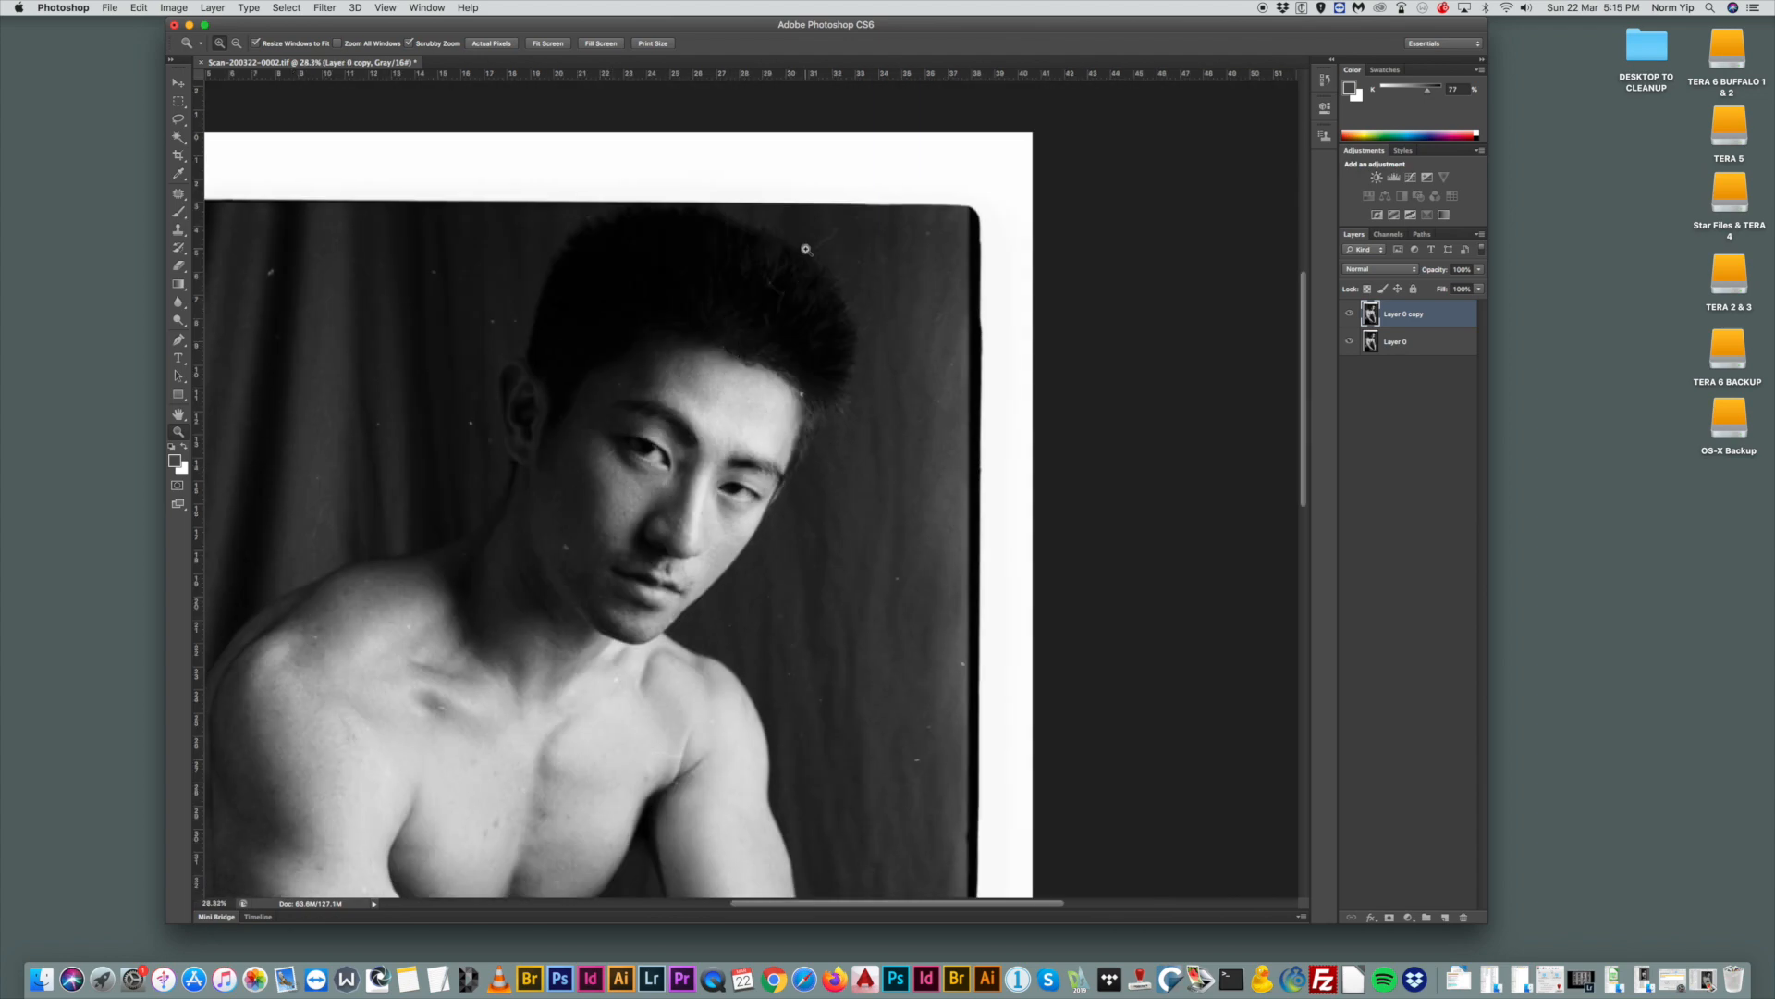
left_click_drag(805, 249, 876, 314)
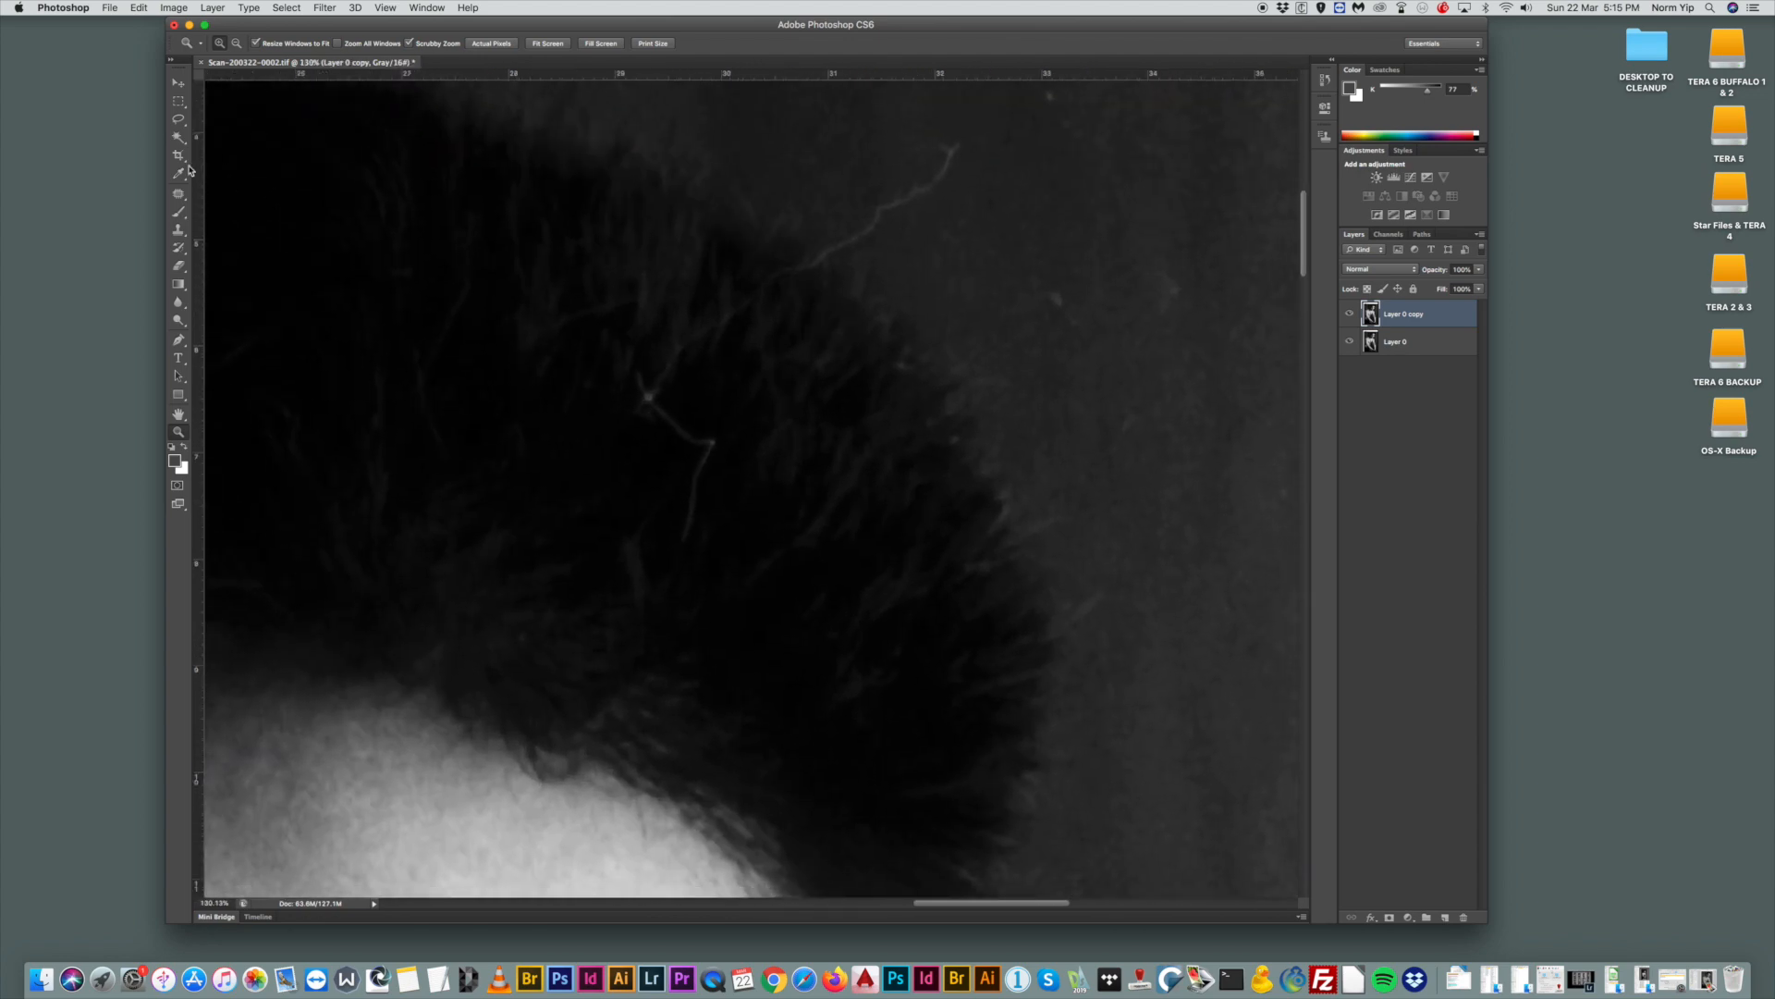
left_click(179, 193)
mouse_move(959, 125)
left_mouse_down()
mouse_move(829, 262)
mouse_move(955, 172)
mouse_move(966, 133)
mouse_move(945, 159)
mouse_move(992, 185)
left_mouse_up()
left_click(916, 143)
mouse_move(829, 250)
left_mouse_down()
mouse_move(768, 269)
mouse_move(667, 353)
mouse_move(631, 389)
mouse_move(643, 421)
mouse_move(701, 339)
mouse_move(830, 251)
left_mouse_up()
left_click_drag(813, 274, 819, 313)
left_click(755, 250)
Patch out the lower part of the long hair mark inside the subject's dark hair.
mouse_move(677, 370)
left_mouse_down()
mouse_move(660, 386)
mouse_move(674, 376)
left_mouse_up()
mouse_move(667, 374)
left_mouse_down()
mouse_move(710, 395)
mouse_move(690, 468)
mouse_move(702, 539)
mouse_move(694, 401)
mouse_move(782, 520)
left_mouse_up()
left_click(636, 533)
mouse_move(645, 536)
left_mouse_down()
mouse_move(621, 531)
mouse_move(645, 555)
mouse_move(691, 519)
left_mouse_up()
left_click(692, 518)
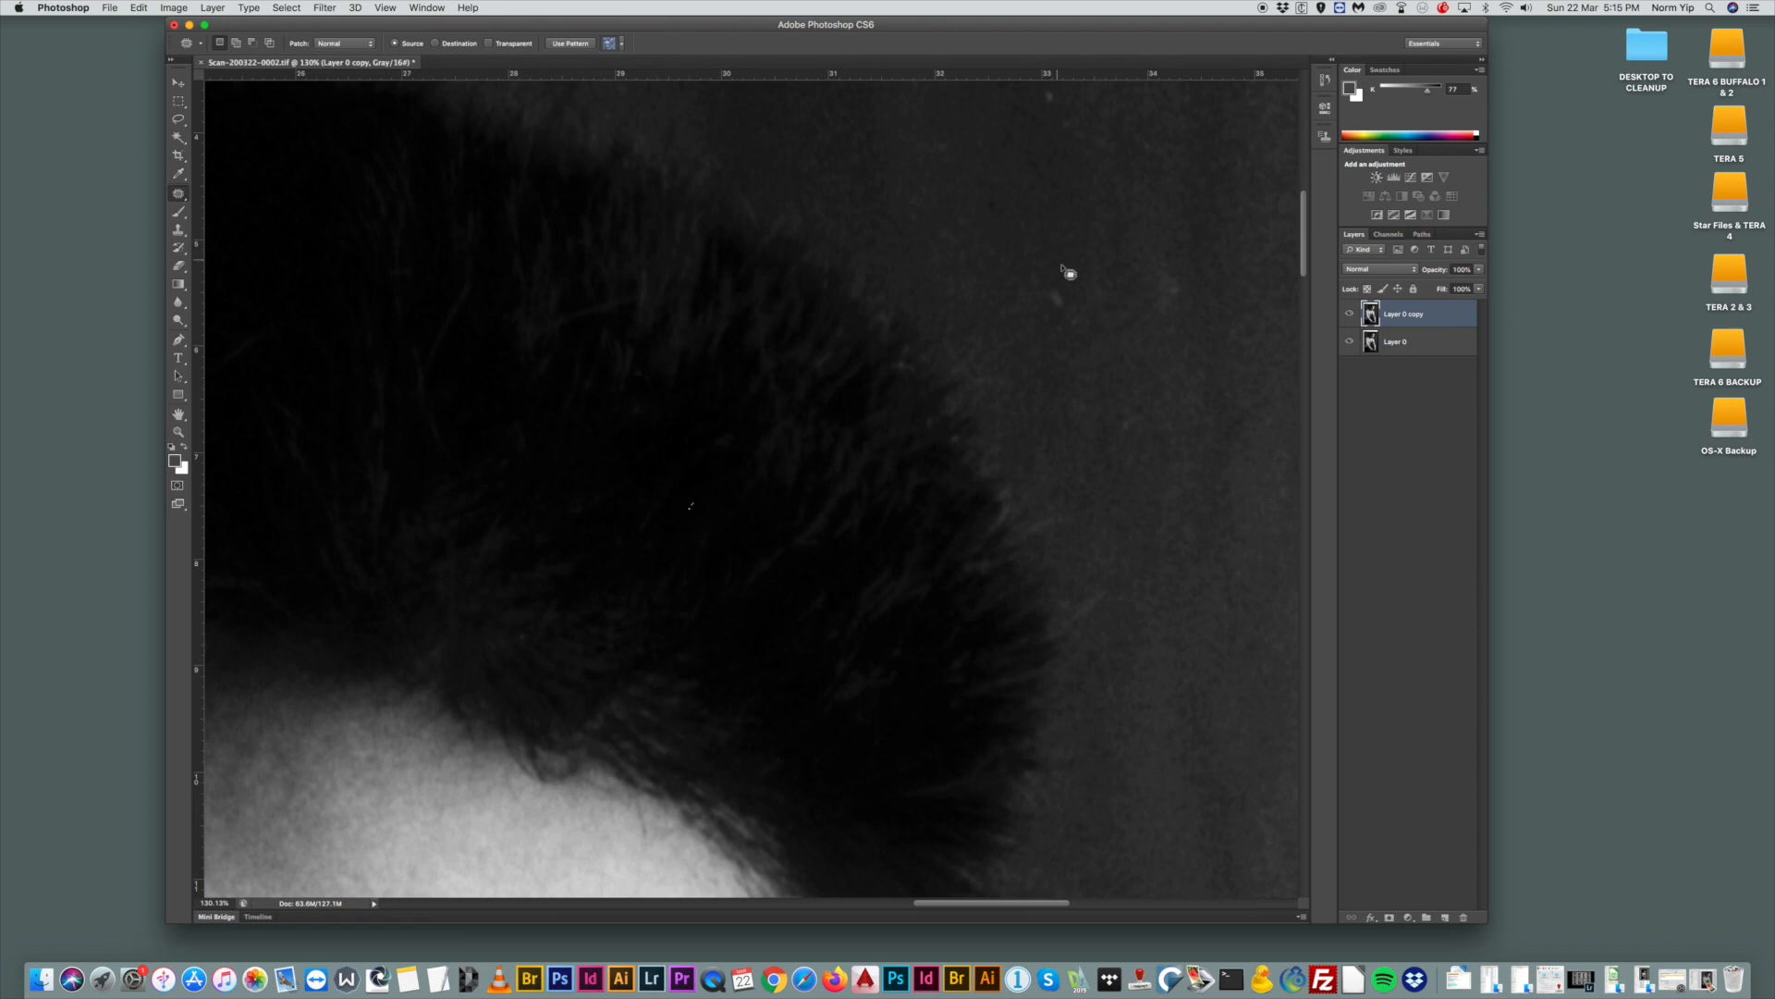
Remove the faint dust specks from the backdrop beside the hair with the Patch tool.
mouse_move(1052, 306)
left_mouse_down()
mouse_move(1108, 235)
mouse_move(1143, 316)
mouse_move(1179, 298)
left_mouse_up()
left_click(1114, 240)
left_click_drag(1172, 290, 1229, 221)
left_click(1156, 303)
mouse_move(1150, 413)
left_mouse_down()
mouse_move(1066, 404)
mouse_move(1156, 441)
left_mouse_up()
left_click_drag(1140, 412, 1154, 344)
mouse_move(1077, 504)
left_mouse_down()
mouse_move(1018, 528)
mouse_move(1082, 508)
mouse_move(1102, 455)
left_mouse_up()
left_click(589, 509)
Compare the retouched hair area with the original by toggling the visibility of Layer 0 copy.
left_click(180, 432)
left_click(1350, 315)
left_click(1350, 316)
left_click(1350, 316)
left_click(1350, 315)
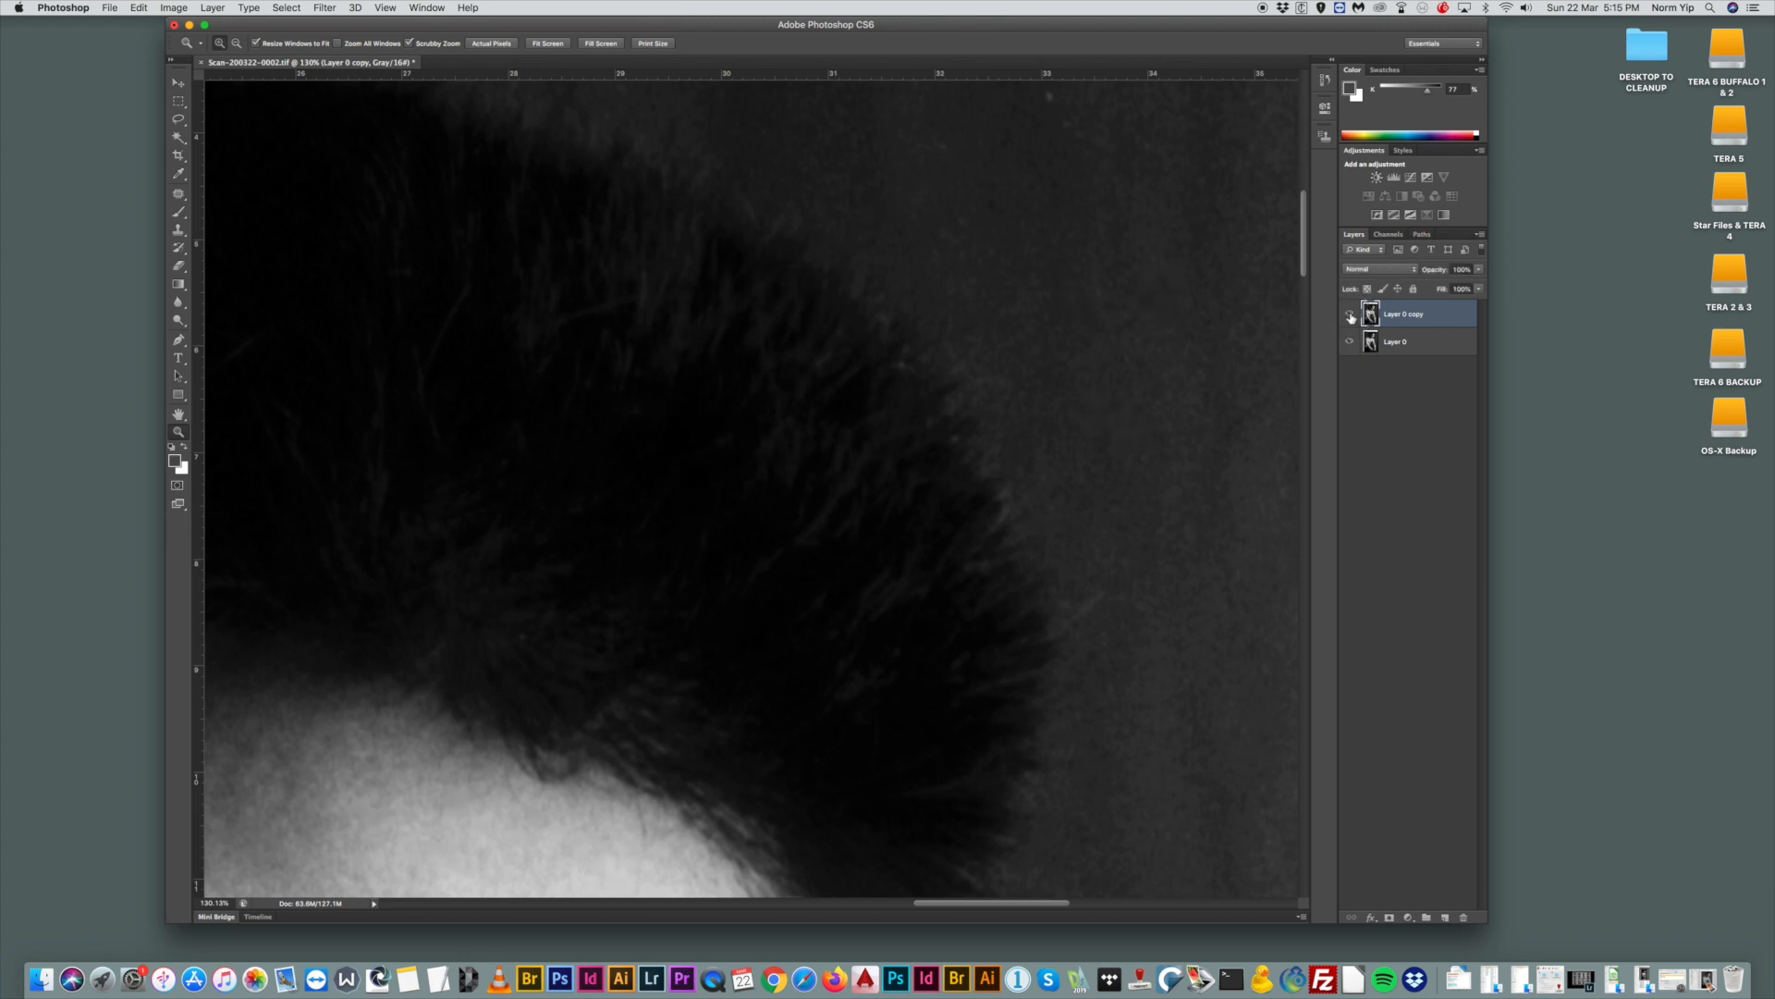
left_click(1418, 344)
left_click(1349, 315)
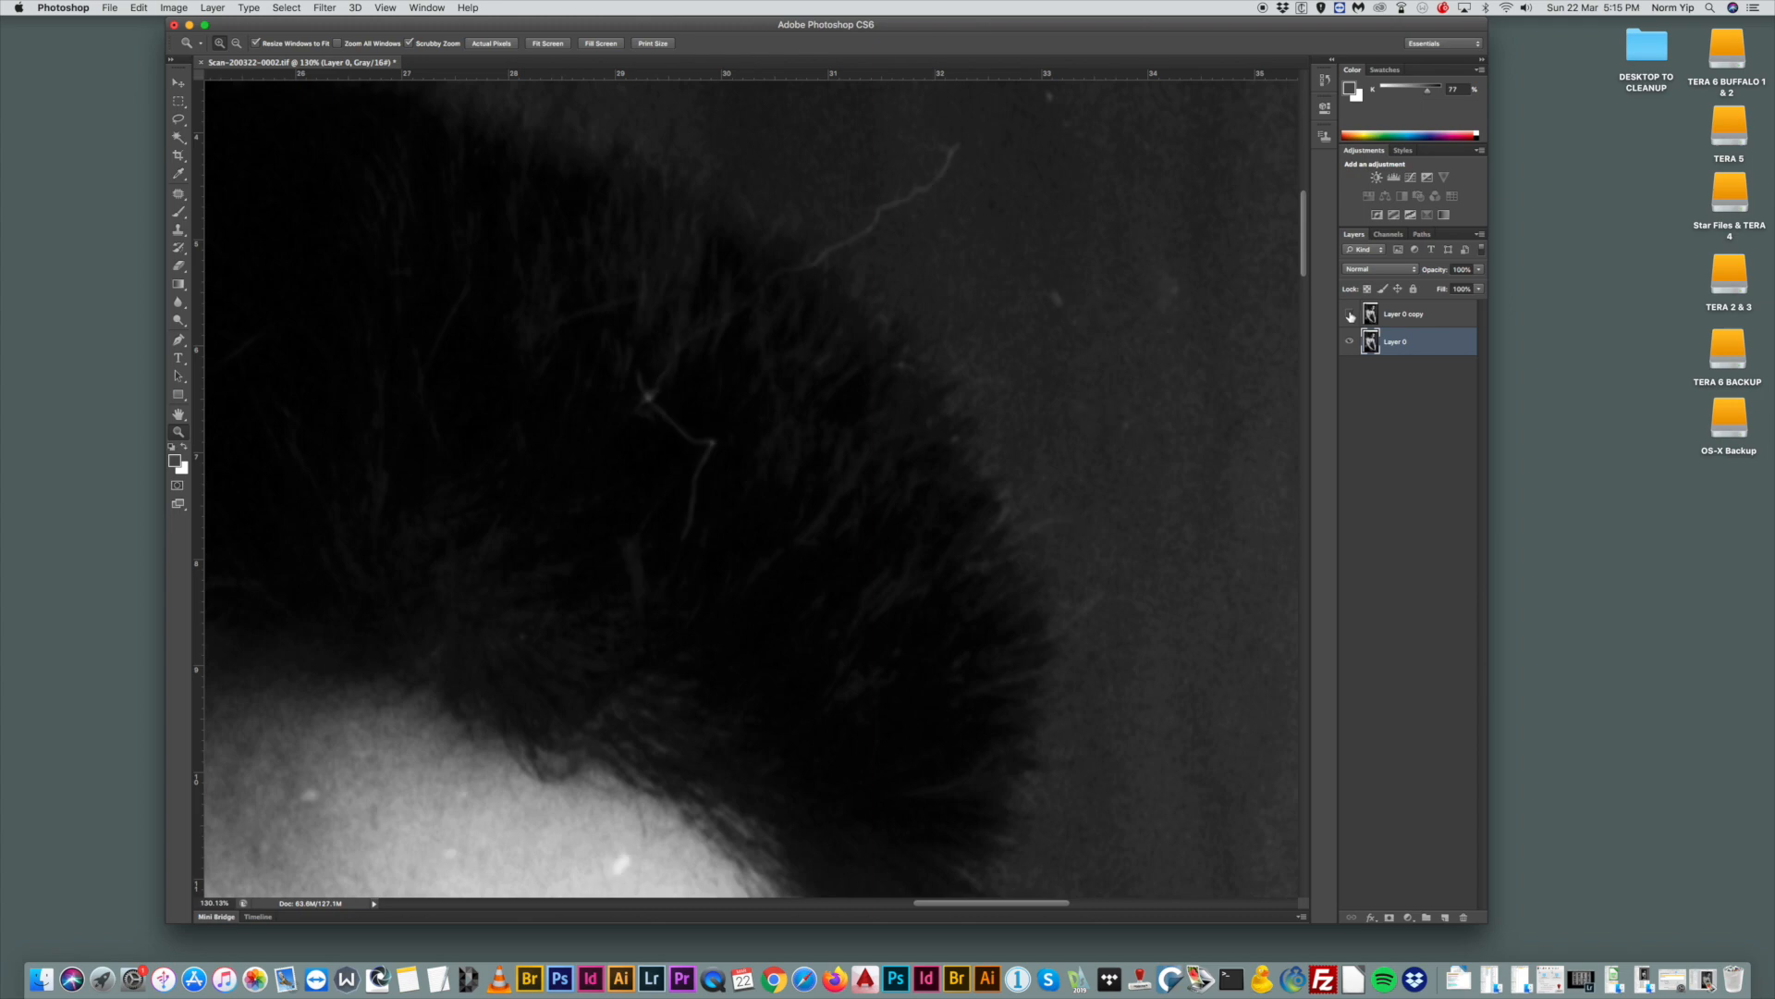
left_click(1350, 316)
left_click(1350, 315)
left_click(1350, 315)
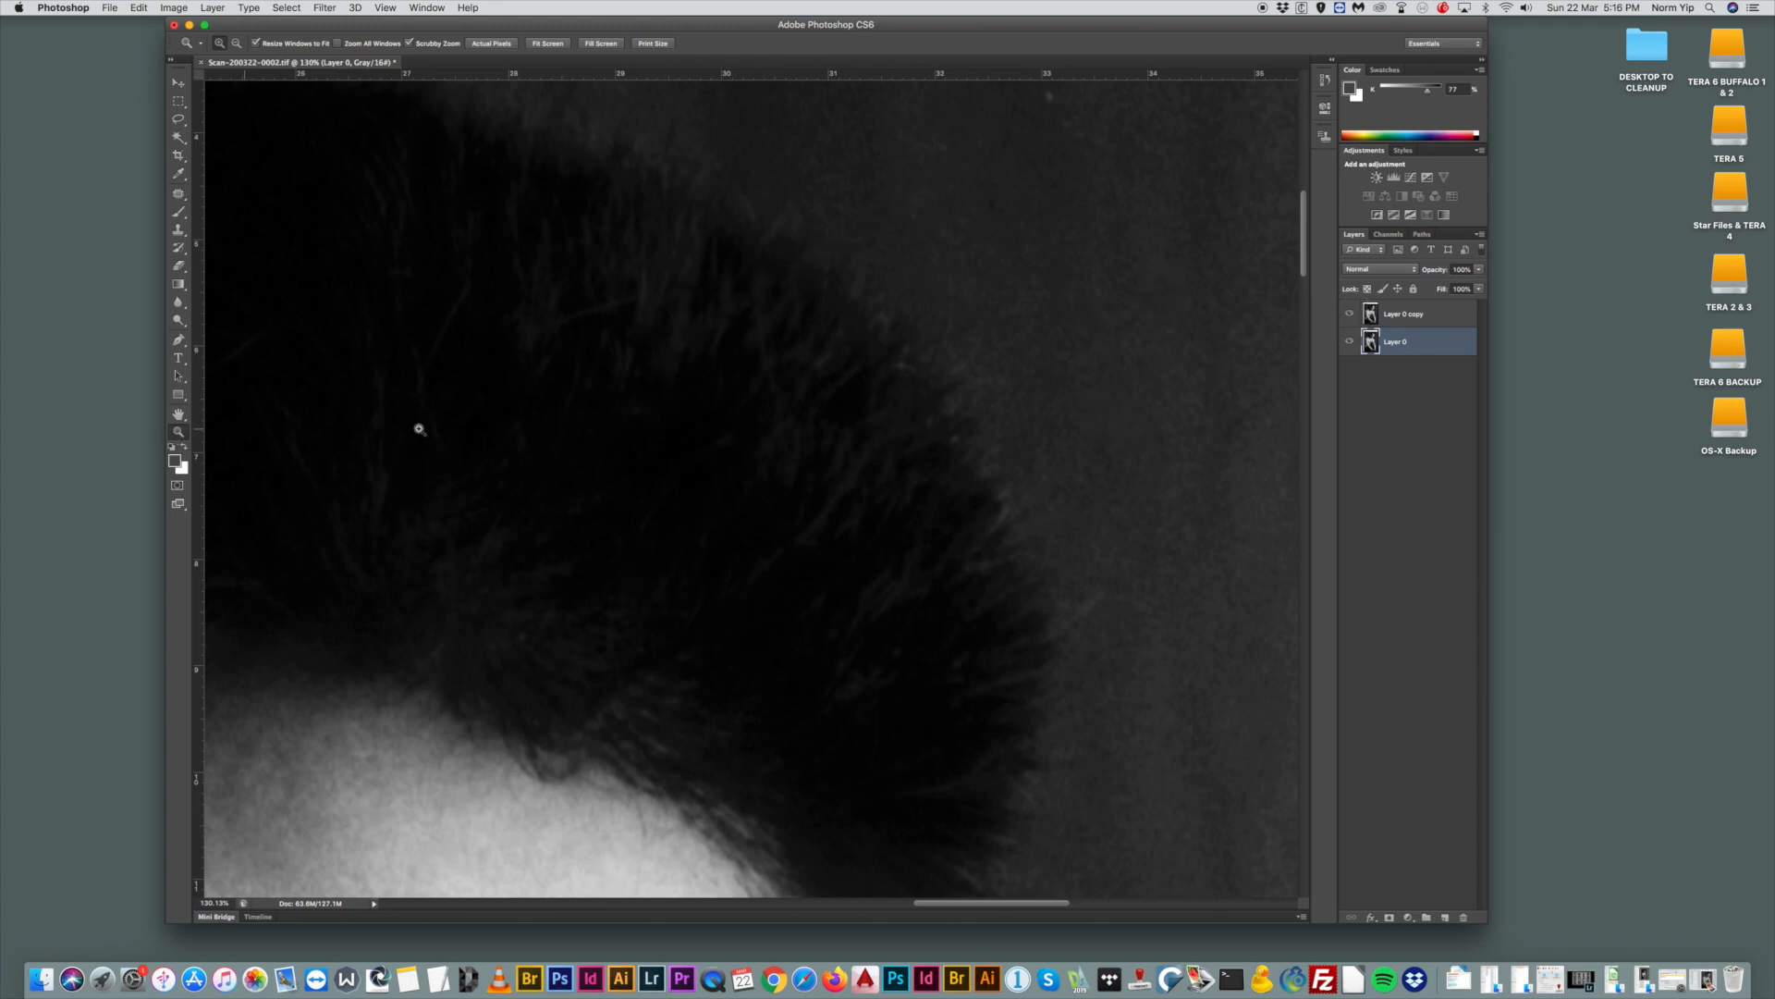
Switch to the Patch tool for cleaning the upper-right corner of the photo's backdrop.
left_click_drag(710, 421, 629, 345)
left_click_drag(910, 340, 1025, 414)
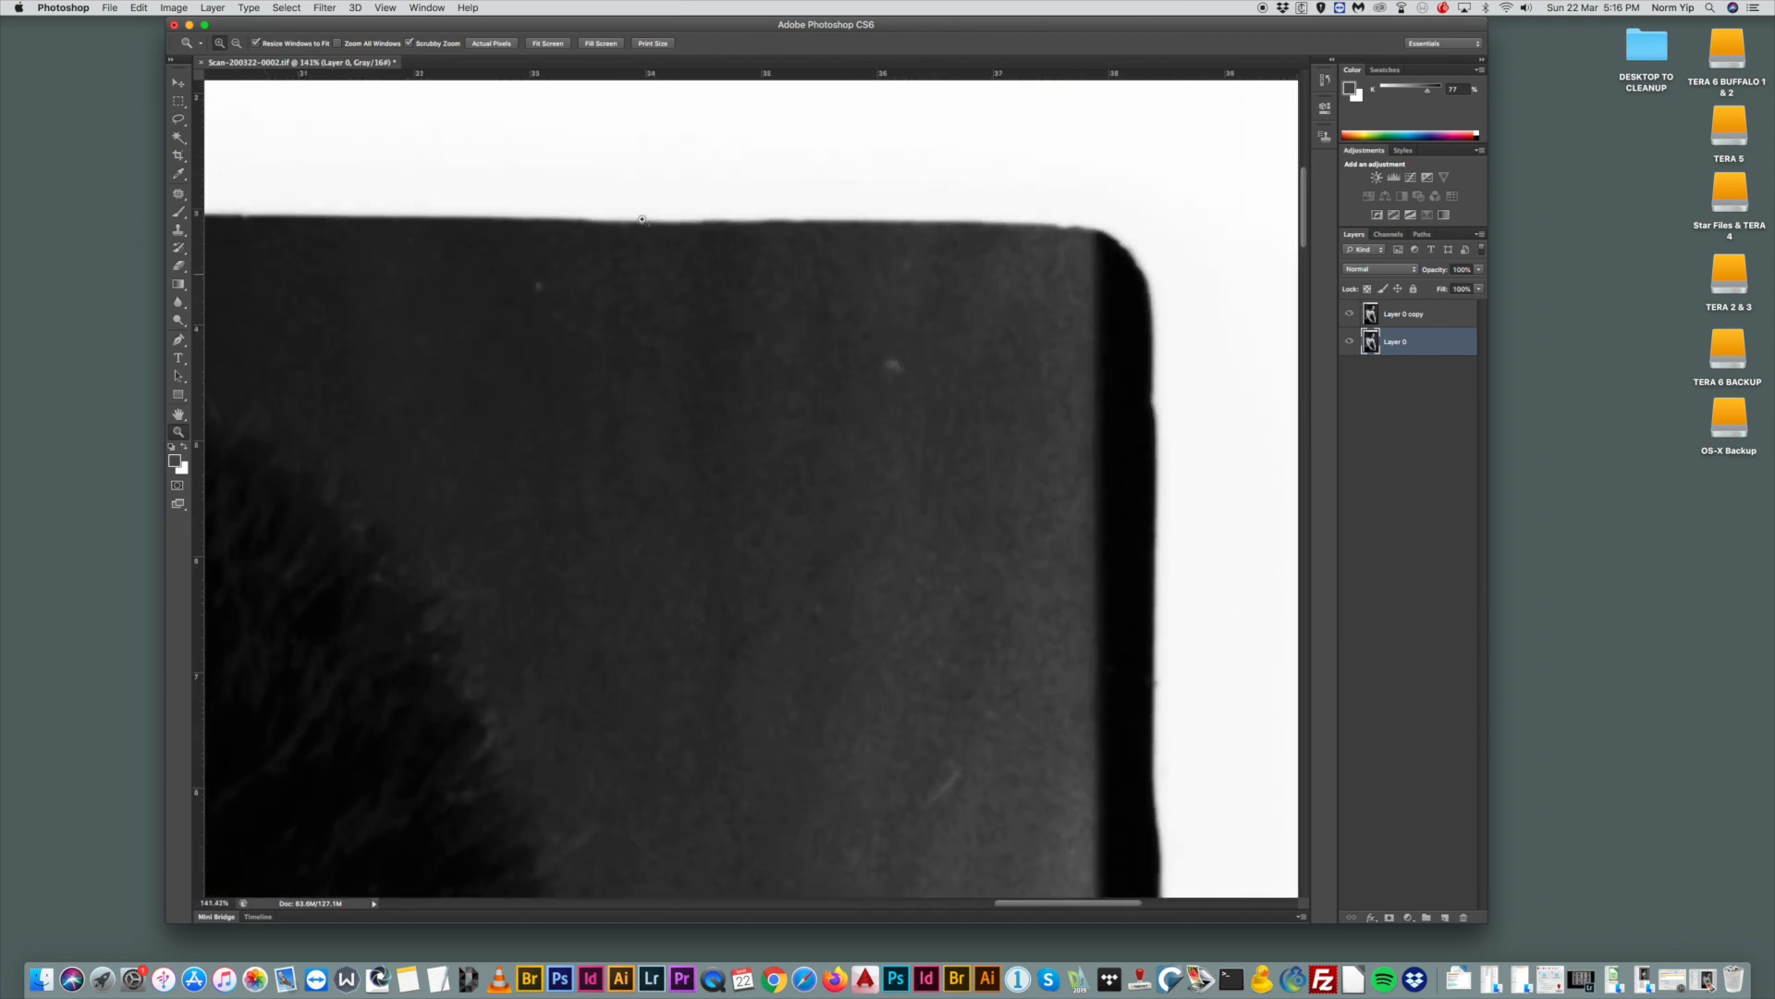
left_click(181, 229)
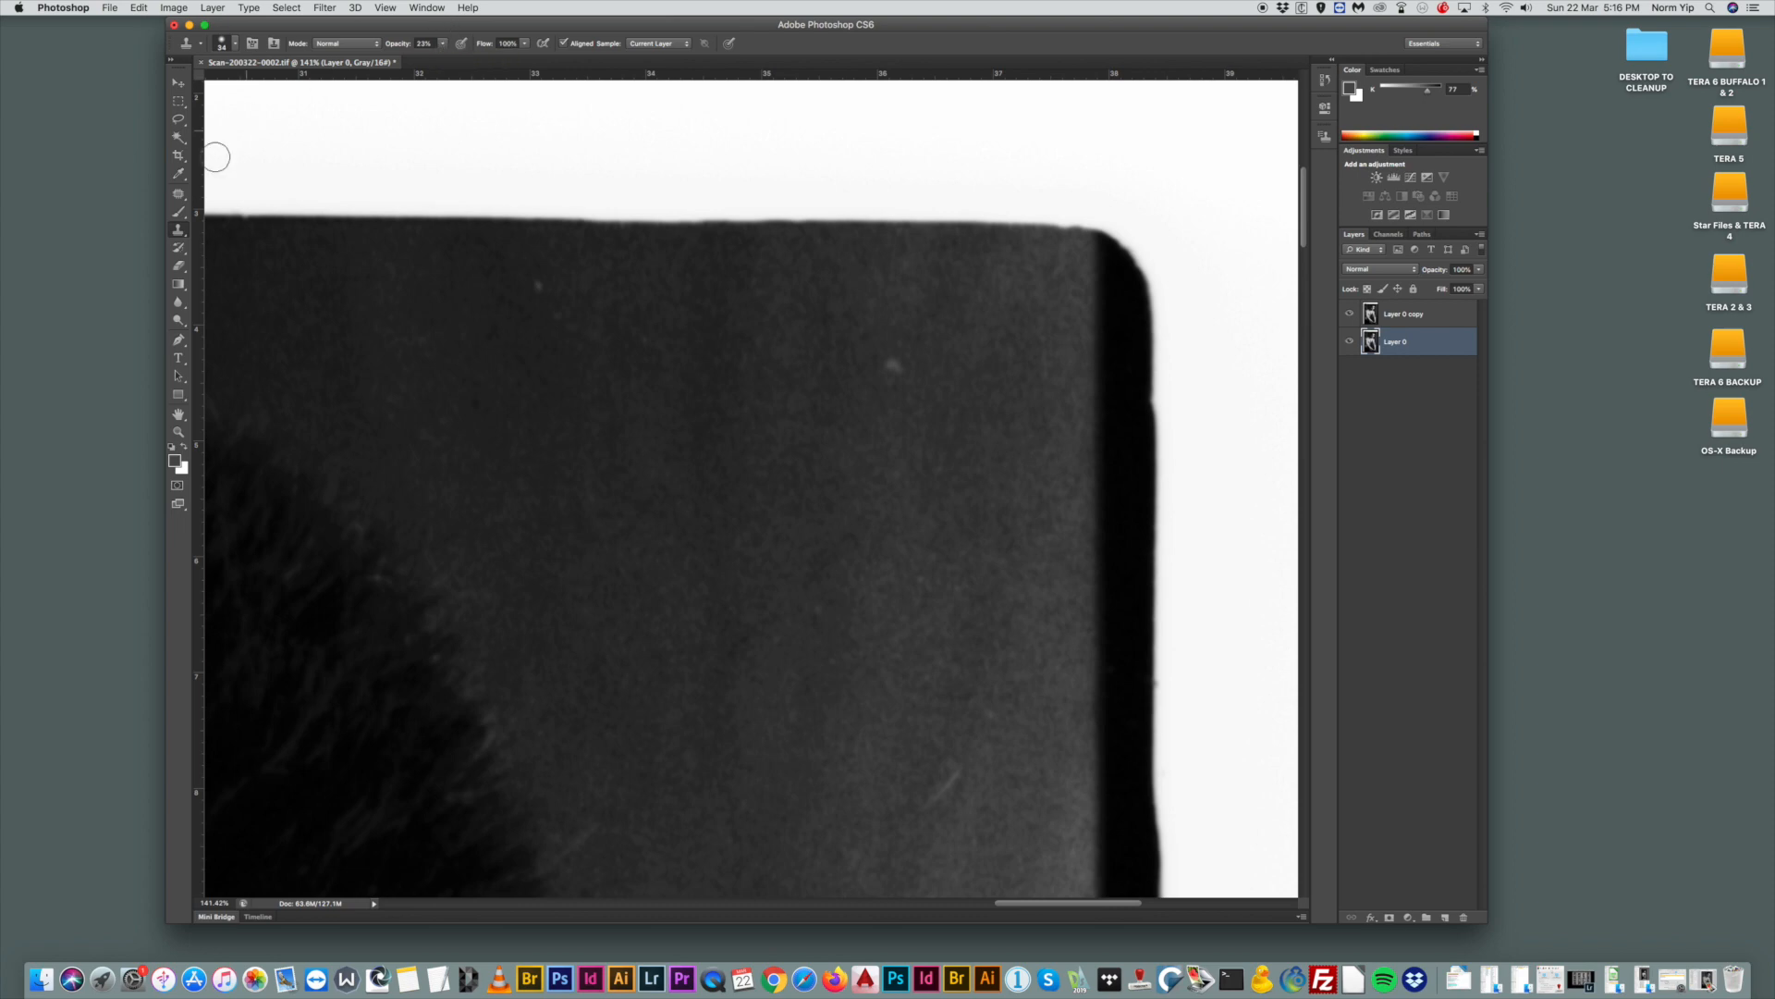
left_click(179, 195)
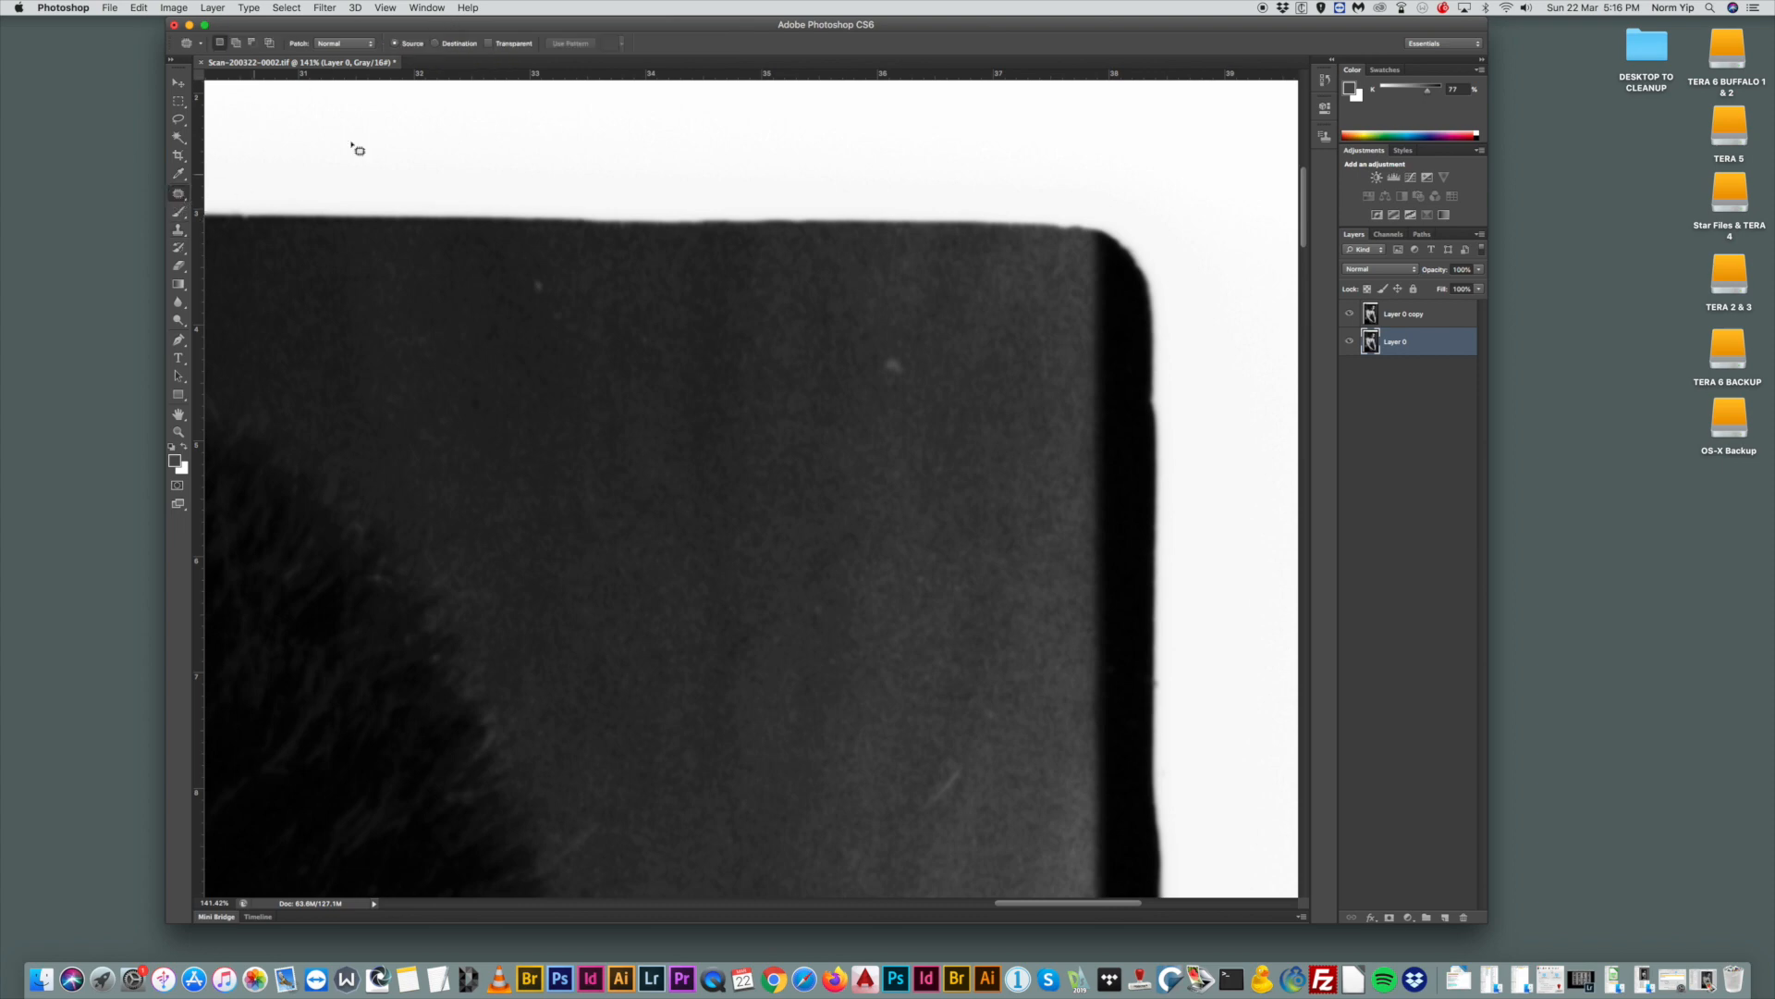
left_click(179, 196)
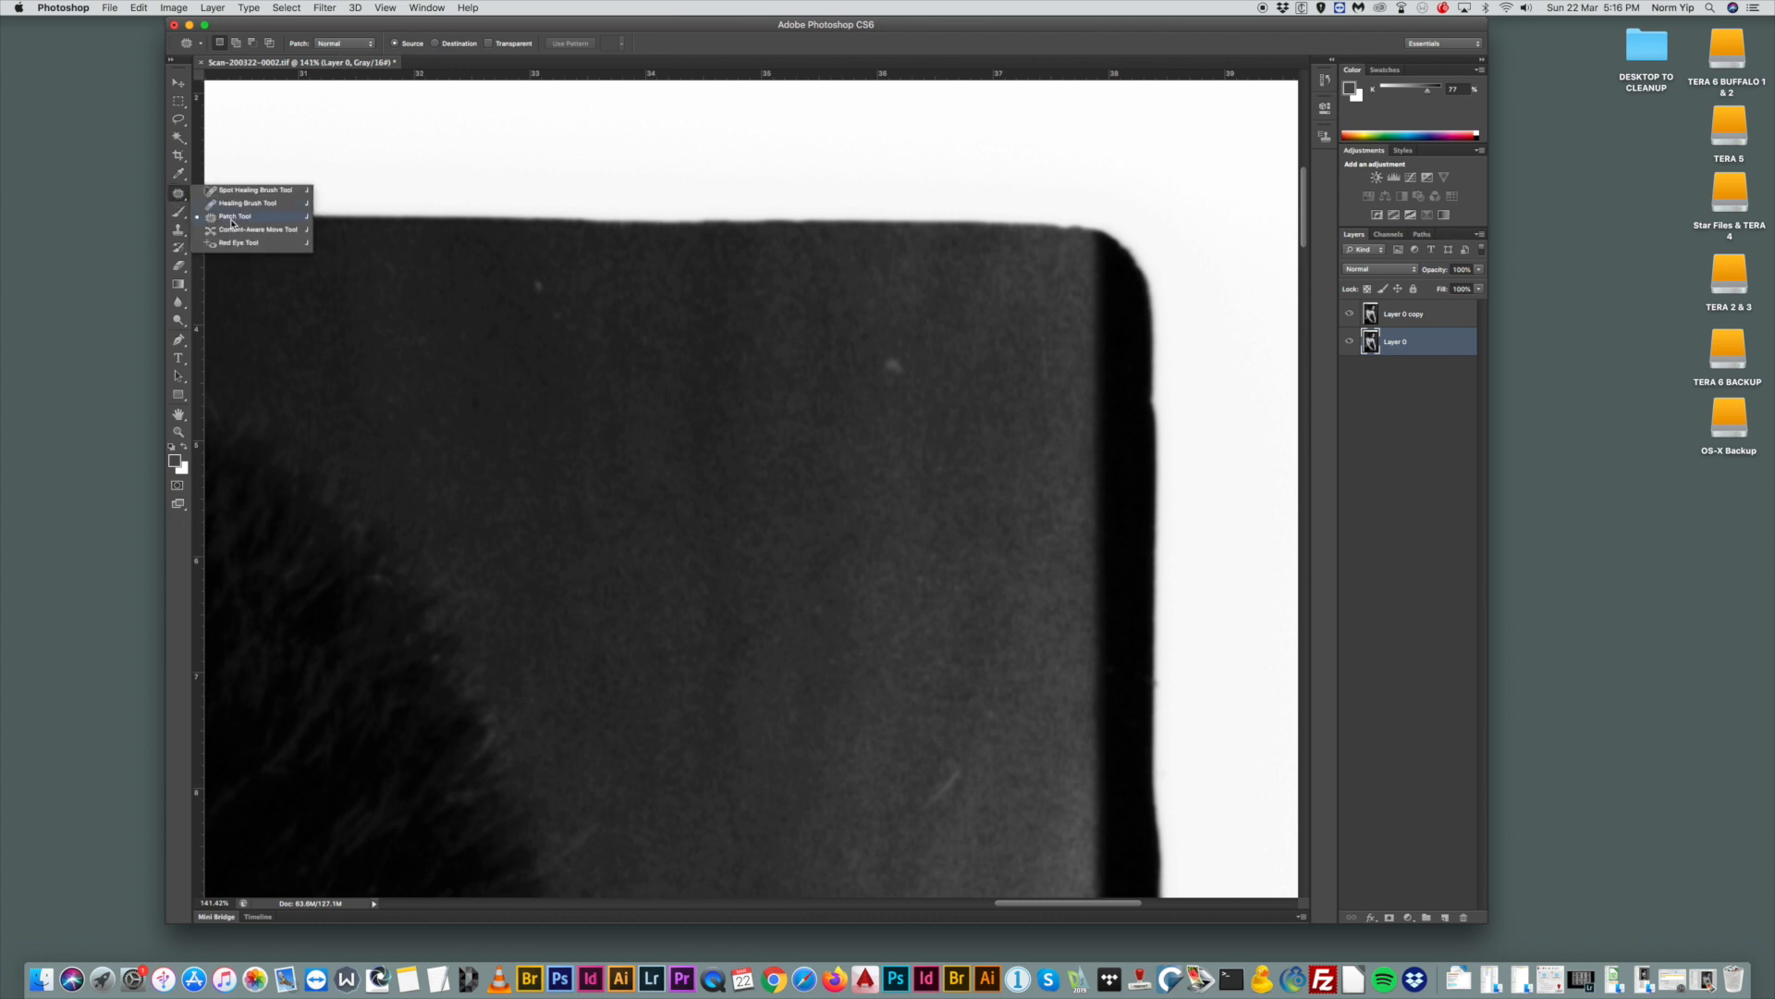
mouse_move(913, 353)
left_mouse_down()
mouse_move(917, 381)
mouse_move(909, 347)
left_mouse_up()
left_click(1010, 321)
key("super+z")
On Layer 0 copy, patch out the two dust specks and the short scratch in the upper-right backdrop, then deselect.
left_click(1413, 319)
mouse_move(904, 346)
left_mouse_down()
mouse_move(911, 379)
mouse_move(972, 356)
left_mouse_up()
key("super+d")
mouse_move(547, 270)
left_mouse_down()
mouse_move(528, 309)
mouse_move(548, 302)
left_mouse_up()
left_click_drag(544, 289, 678, 281)
key("super+d")
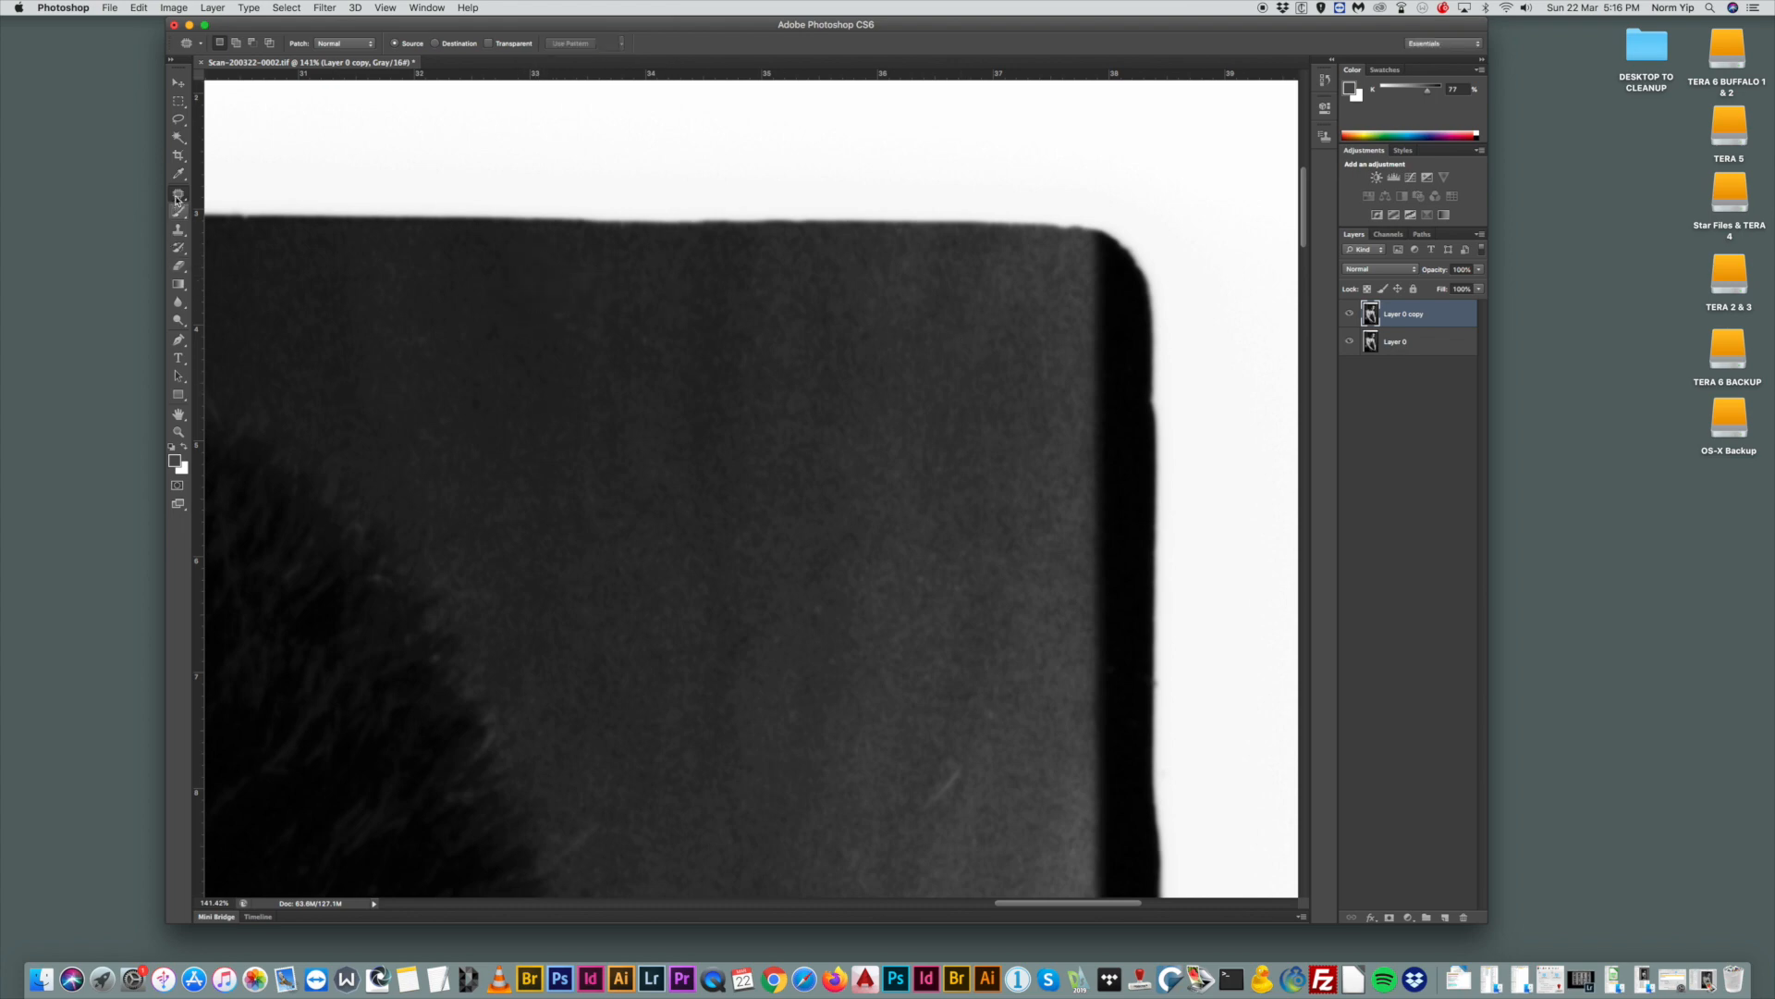
scroll(831, 592, "down", 3)
mouse_move(965, 641)
left_mouse_down()
mouse_move(914, 686)
mouse_move(965, 644)
left_mouse_up()
left_click_drag(950, 663, 1028, 597)
key("super+d")
Remove the white dust mark on the shadowed cheek with the Patch tool and deselect.
left_click(178, 431)
right_click(520, 398)
left_click(539, 406)
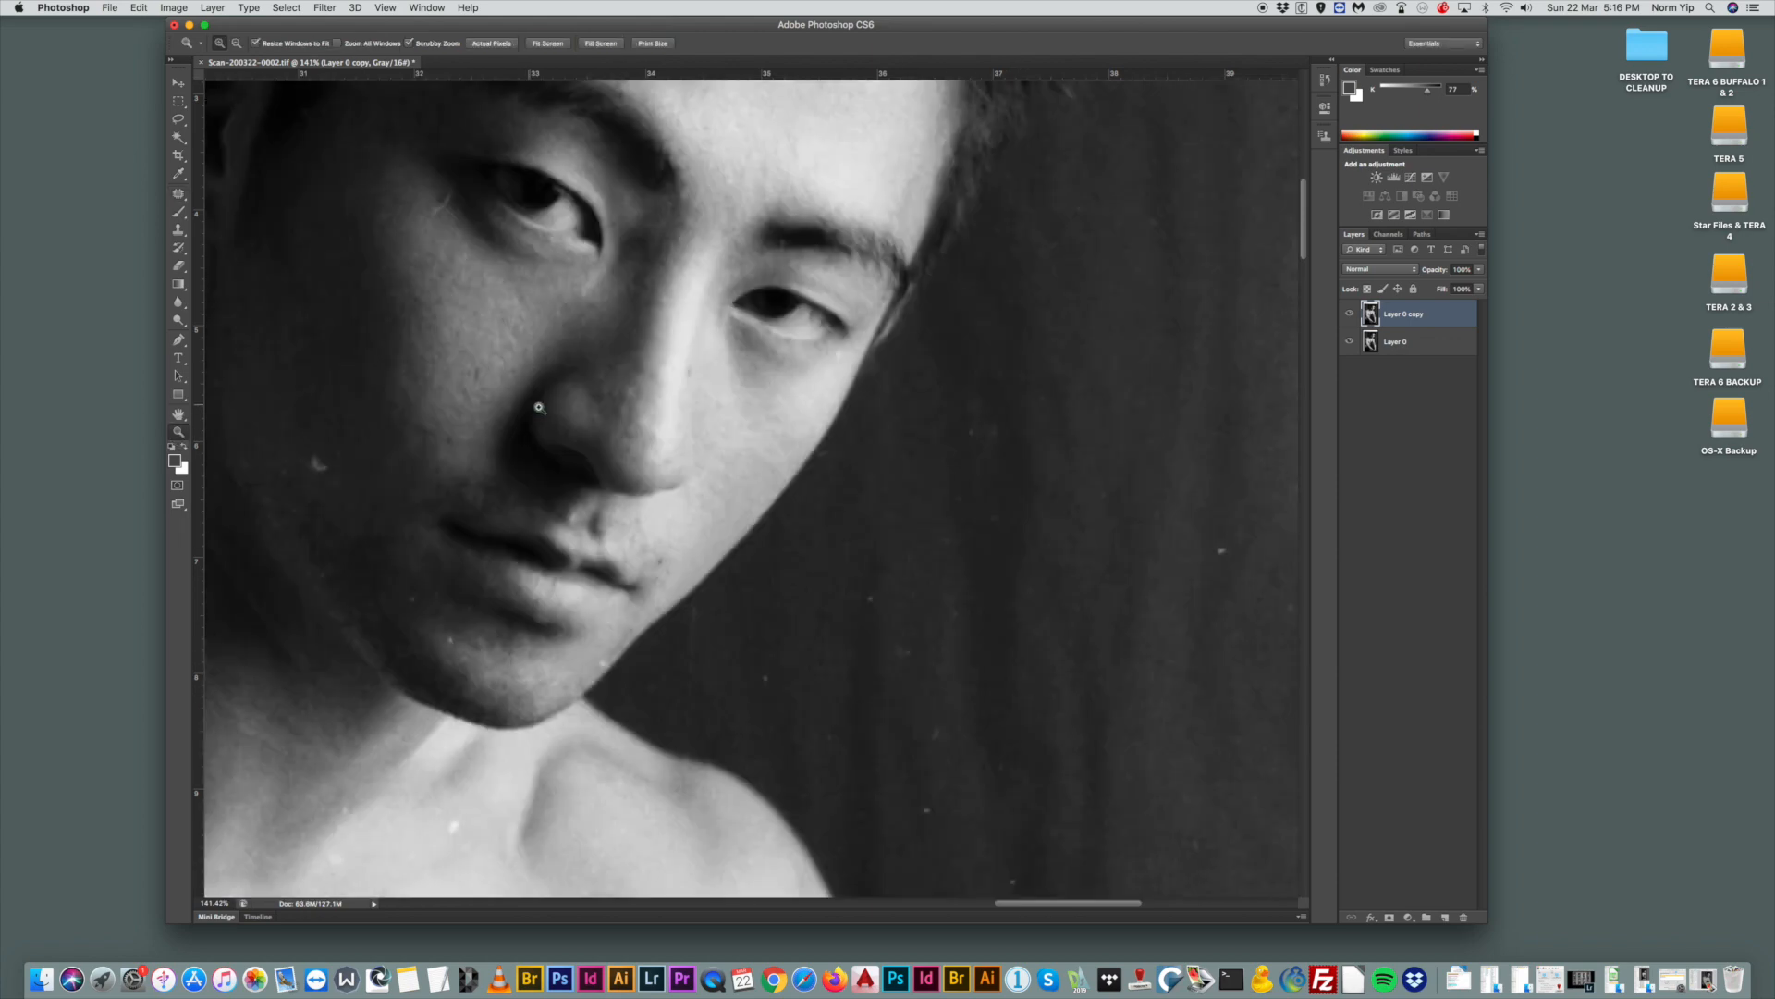
left_click_drag(773, 313, 867, 408)
mouse_move(753, 408)
left_mouse_down()
mouse_move(780, 429)
mouse_move(678, 435)
mouse_move(694, 464)
mouse_move(687, 440)
left_mouse_up()
left_click(183, 196)
mouse_move(684, 460)
left_mouse_down()
mouse_move(685, 398)
mouse_move(689, 439)
mouse_move(720, 429)
left_mouse_up()
left_click_drag(718, 441, 742, 402)
mouse_move(503, 305)
left_mouse_down()
mouse_move(488, 323)
mouse_move(592, 277)
left_mouse_up()
key("super+d")
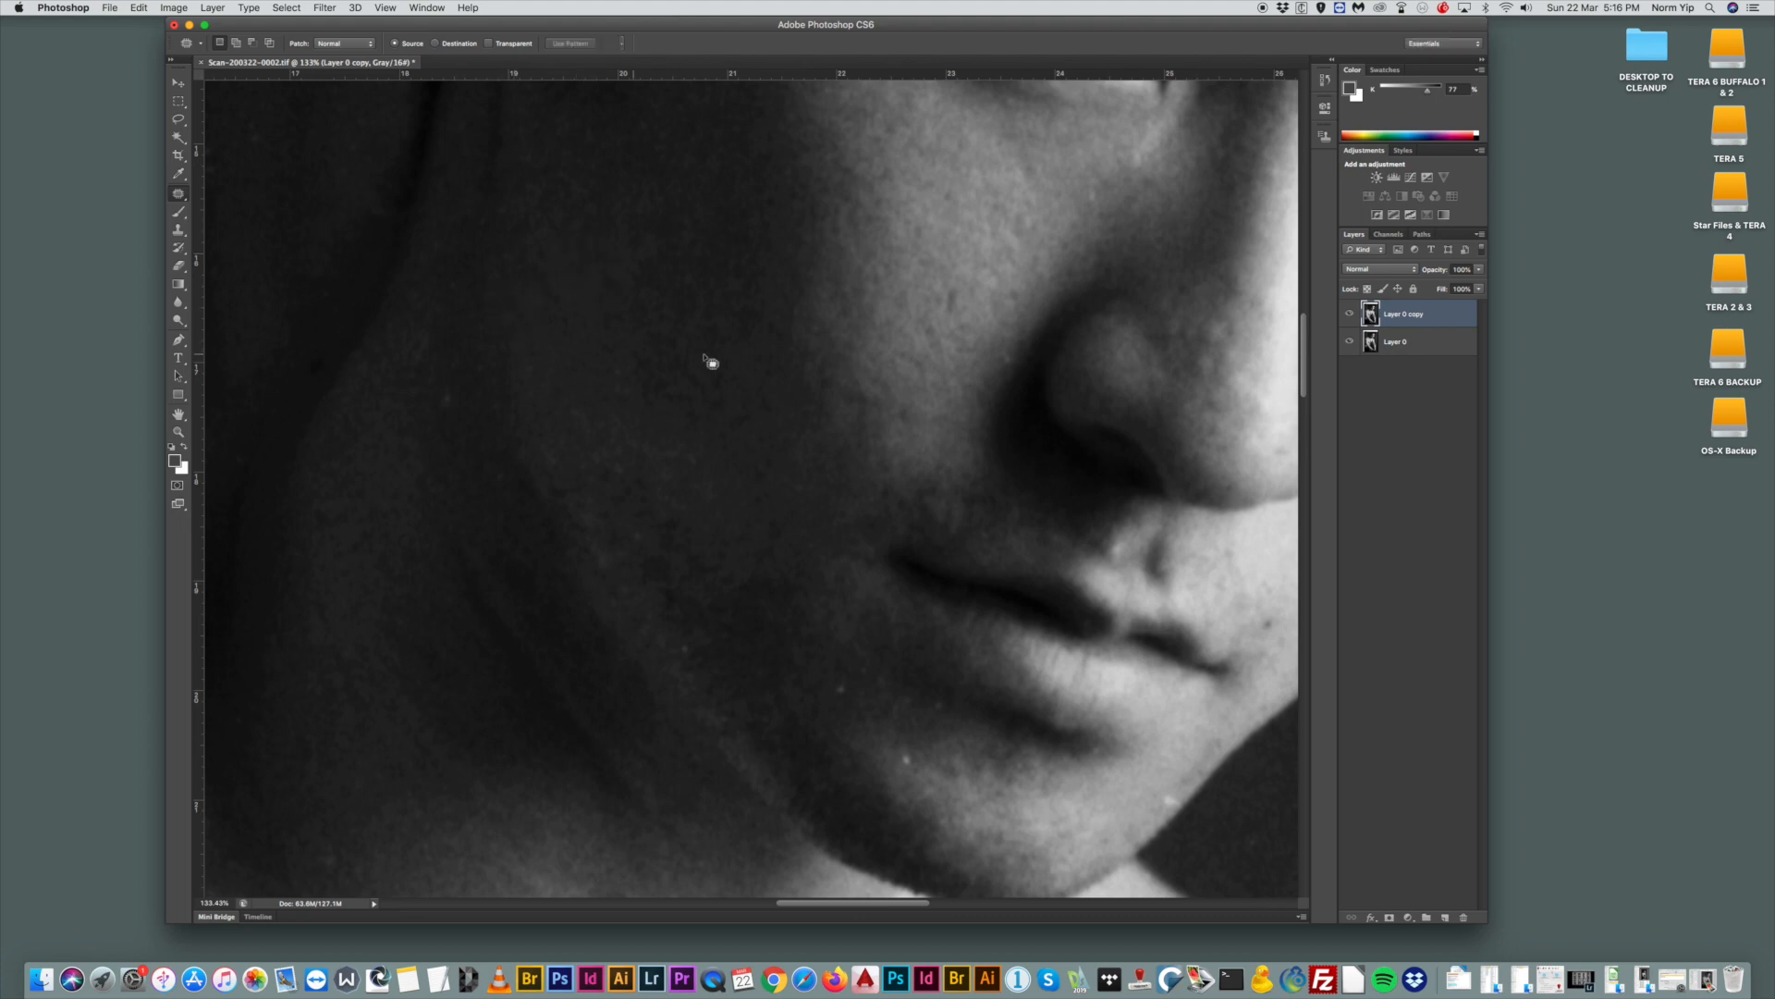
Set up the Clone Stamp tool with 24% opacity and a 27 px brush.
scroll(813, 524, "down", 3)
left_click(179, 231)
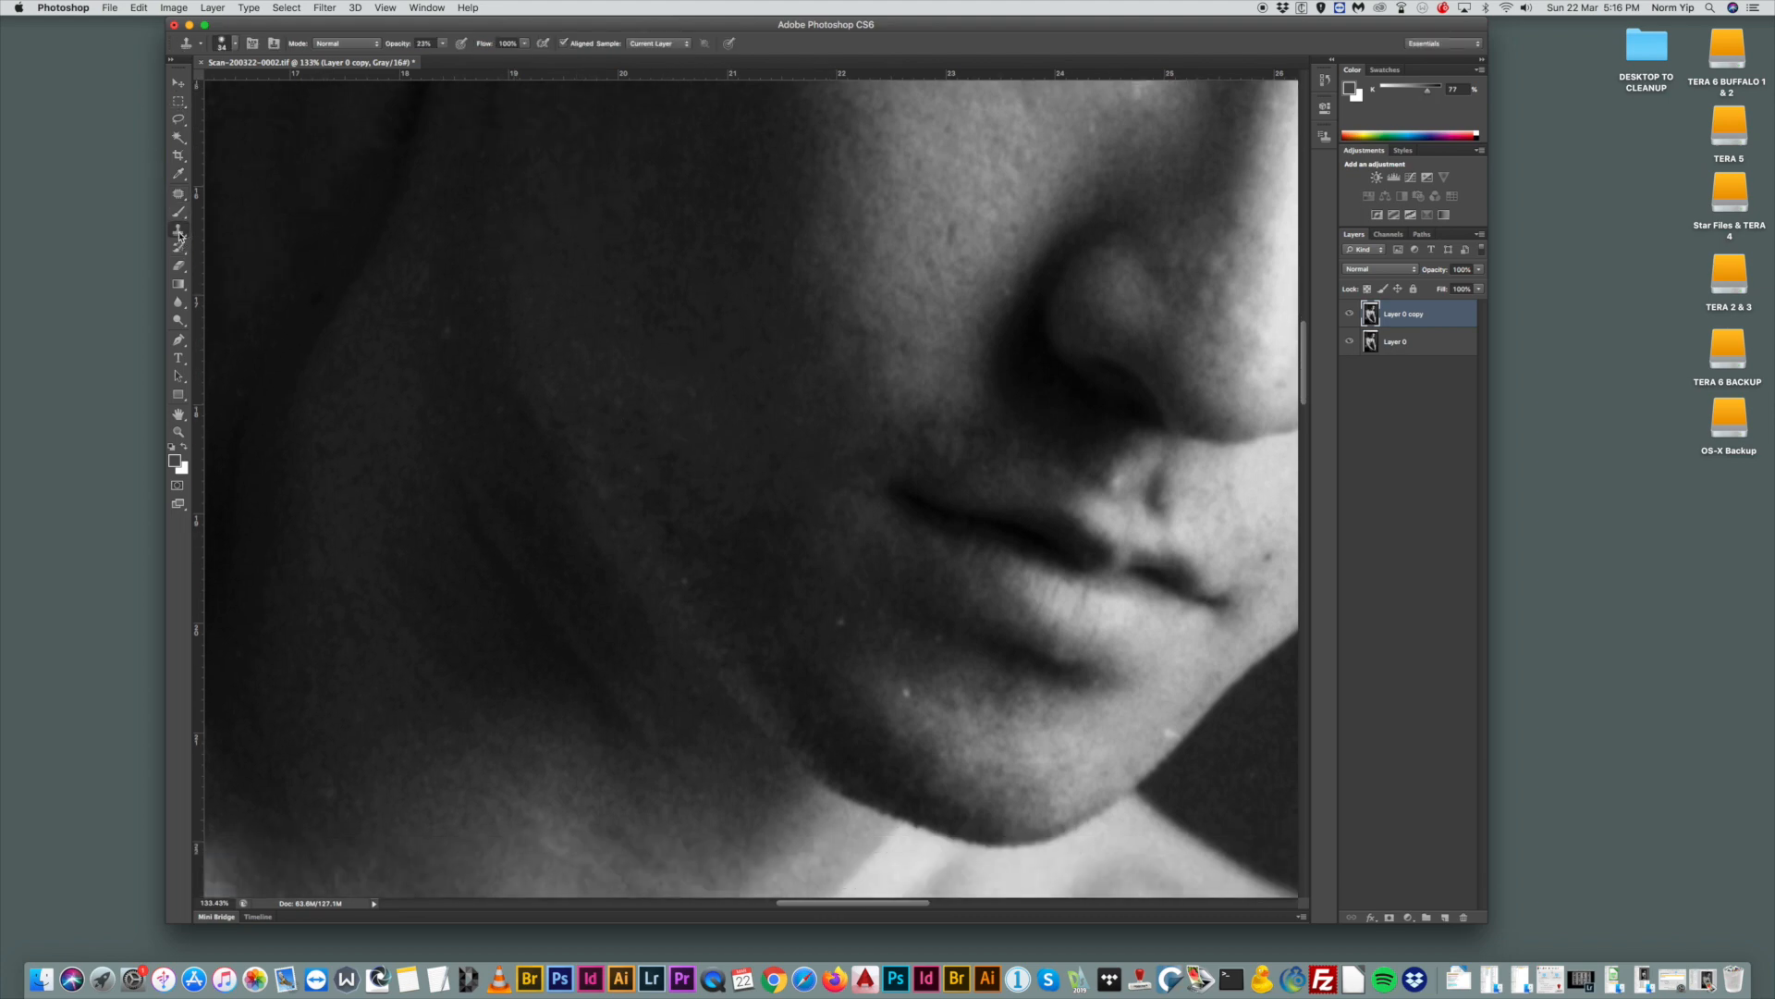
left_click(444, 44)
left_click(444, 59)
left_click_drag(449, 60, 445, 61)
left_click_drag(445, 61, 444, 61)
right_click(745, 356)
left_click_drag(775, 386, 768, 382)
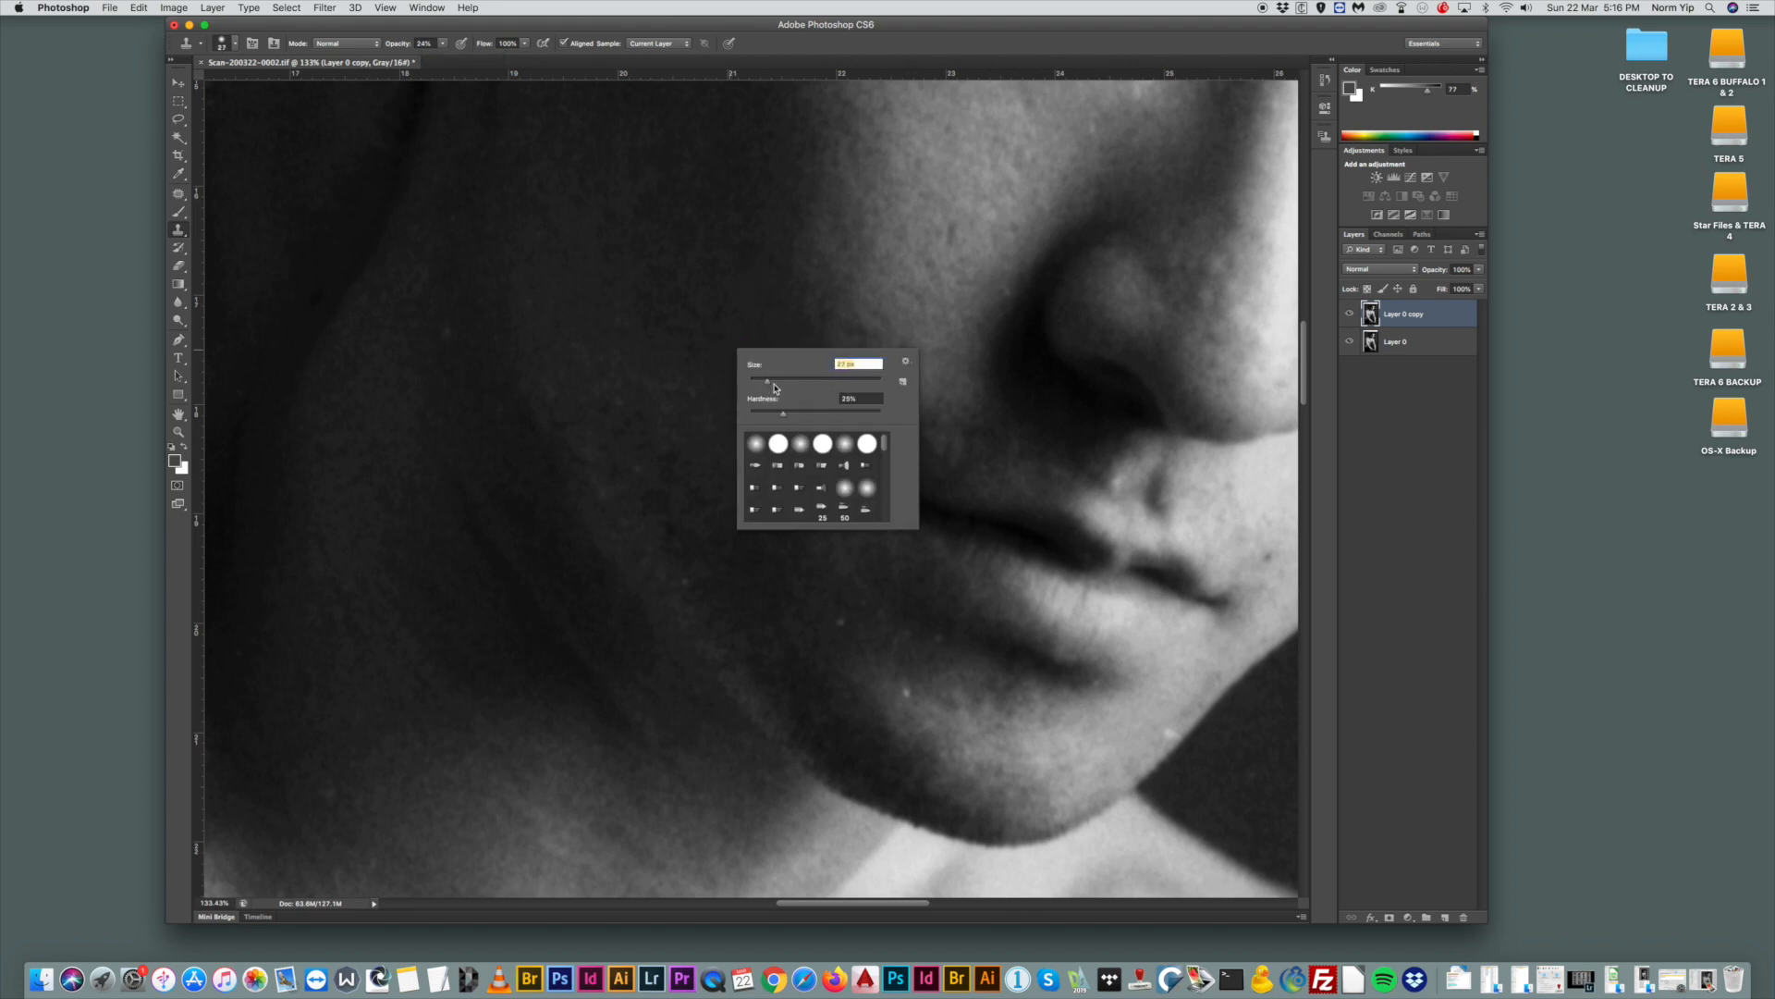
left_click(744, 321)
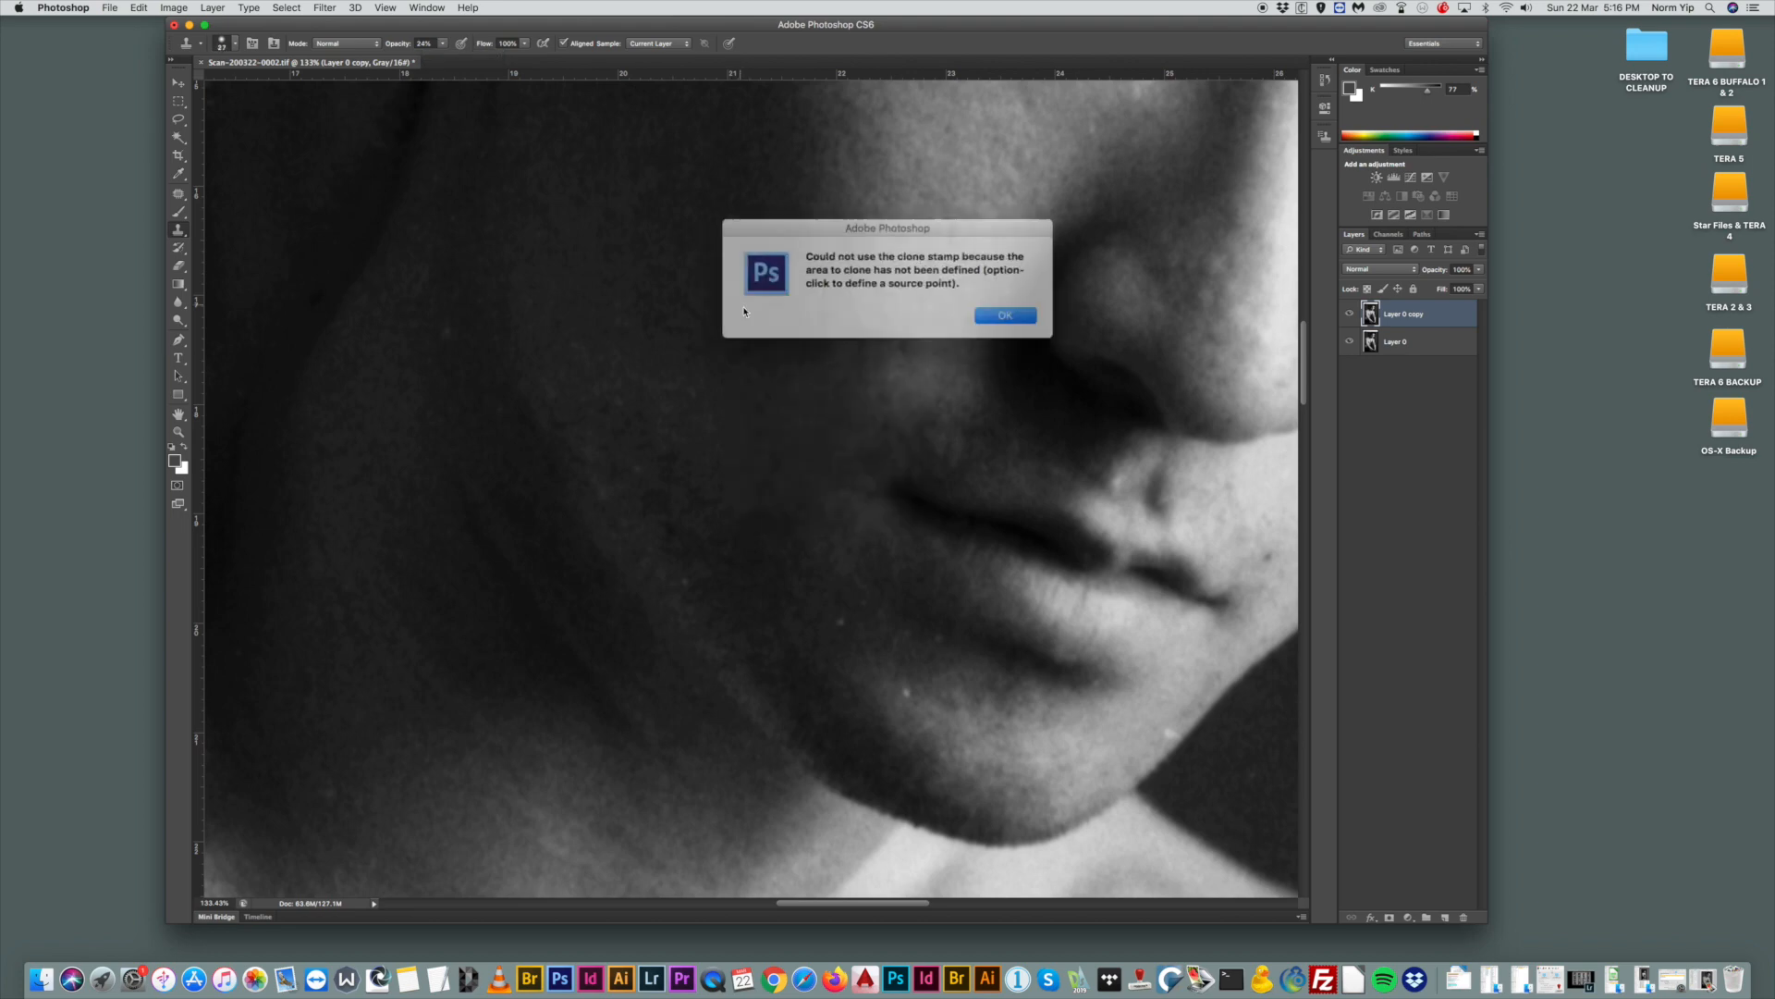
left_click(984, 313)
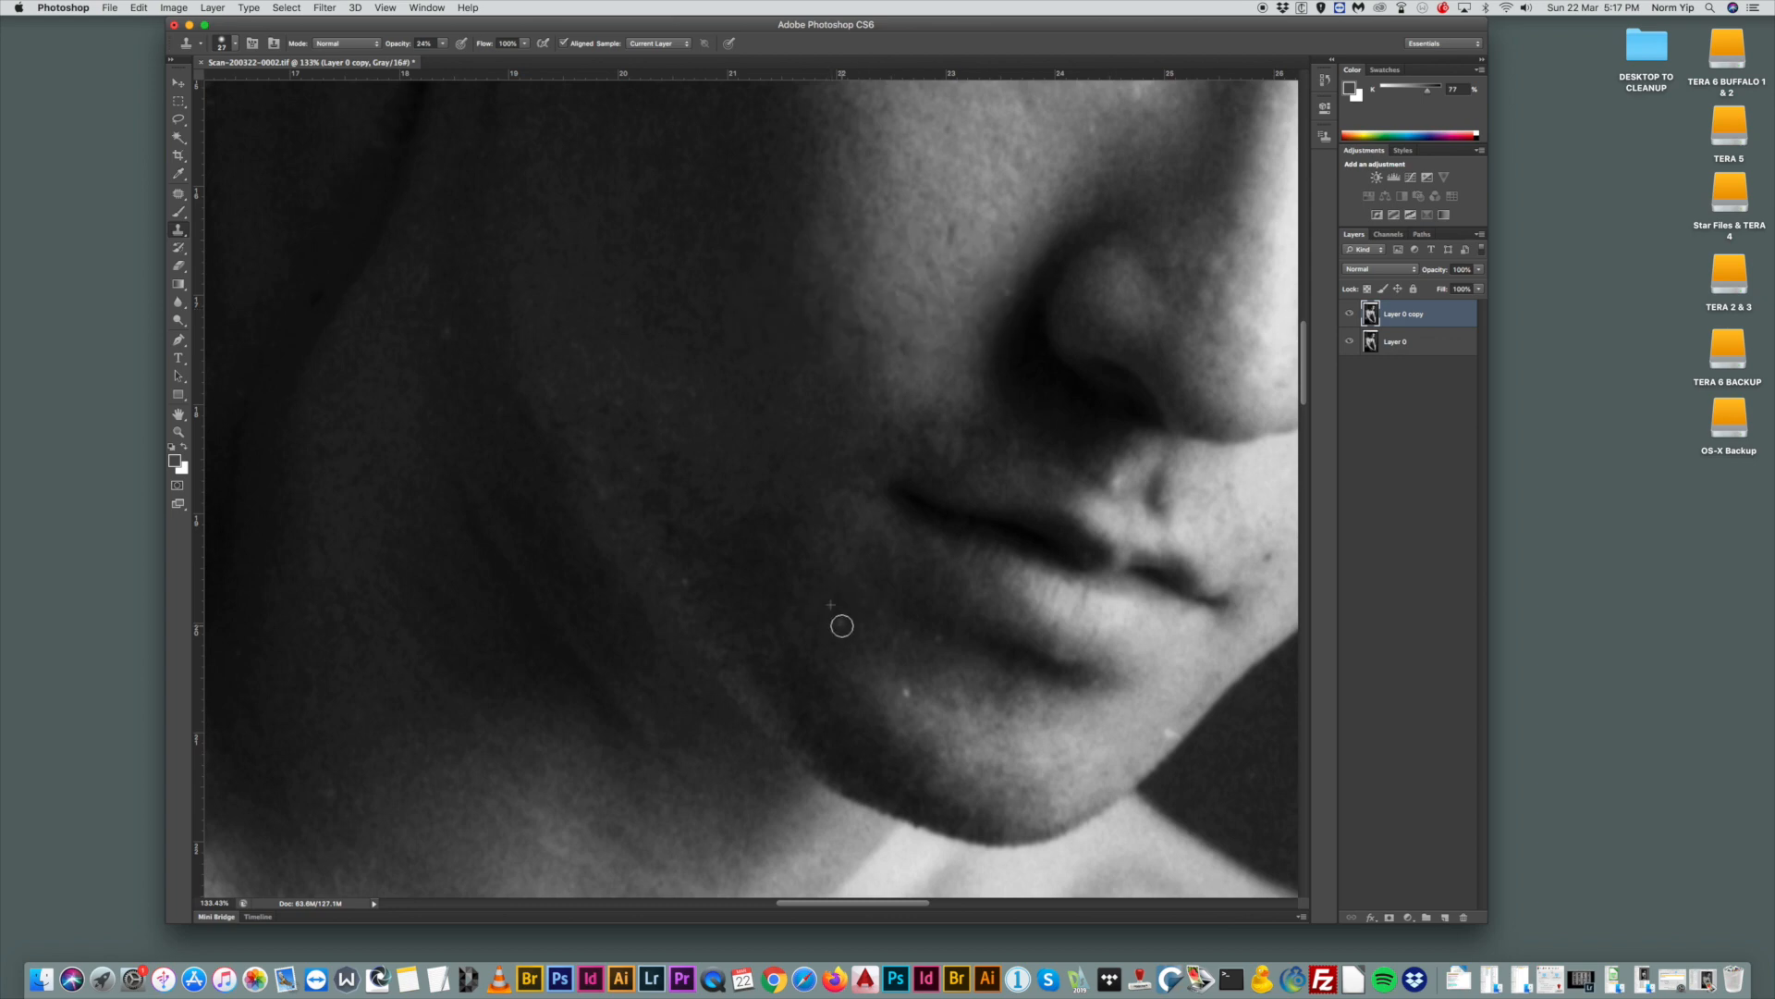
Raise the Clone Stamp opacity to 84% and clone out the white specks on the chin and jaw.
left_click(443, 45)
left_click(443, 46)
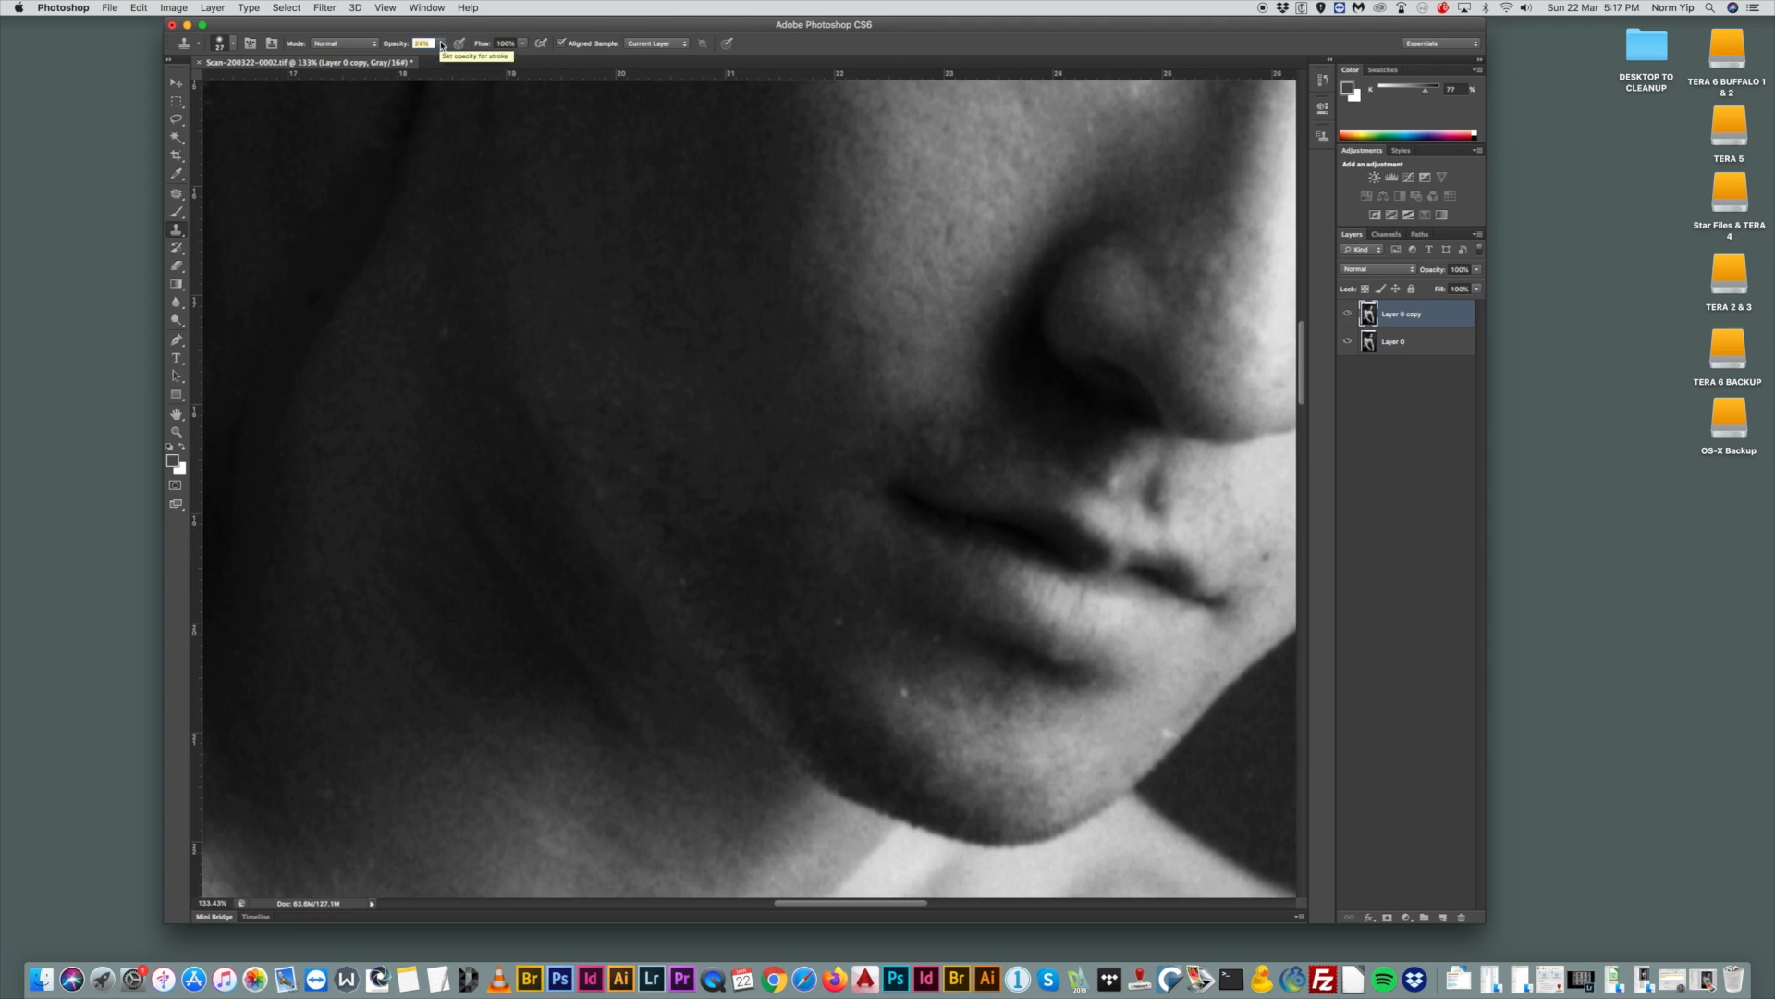
left_click(442, 46)
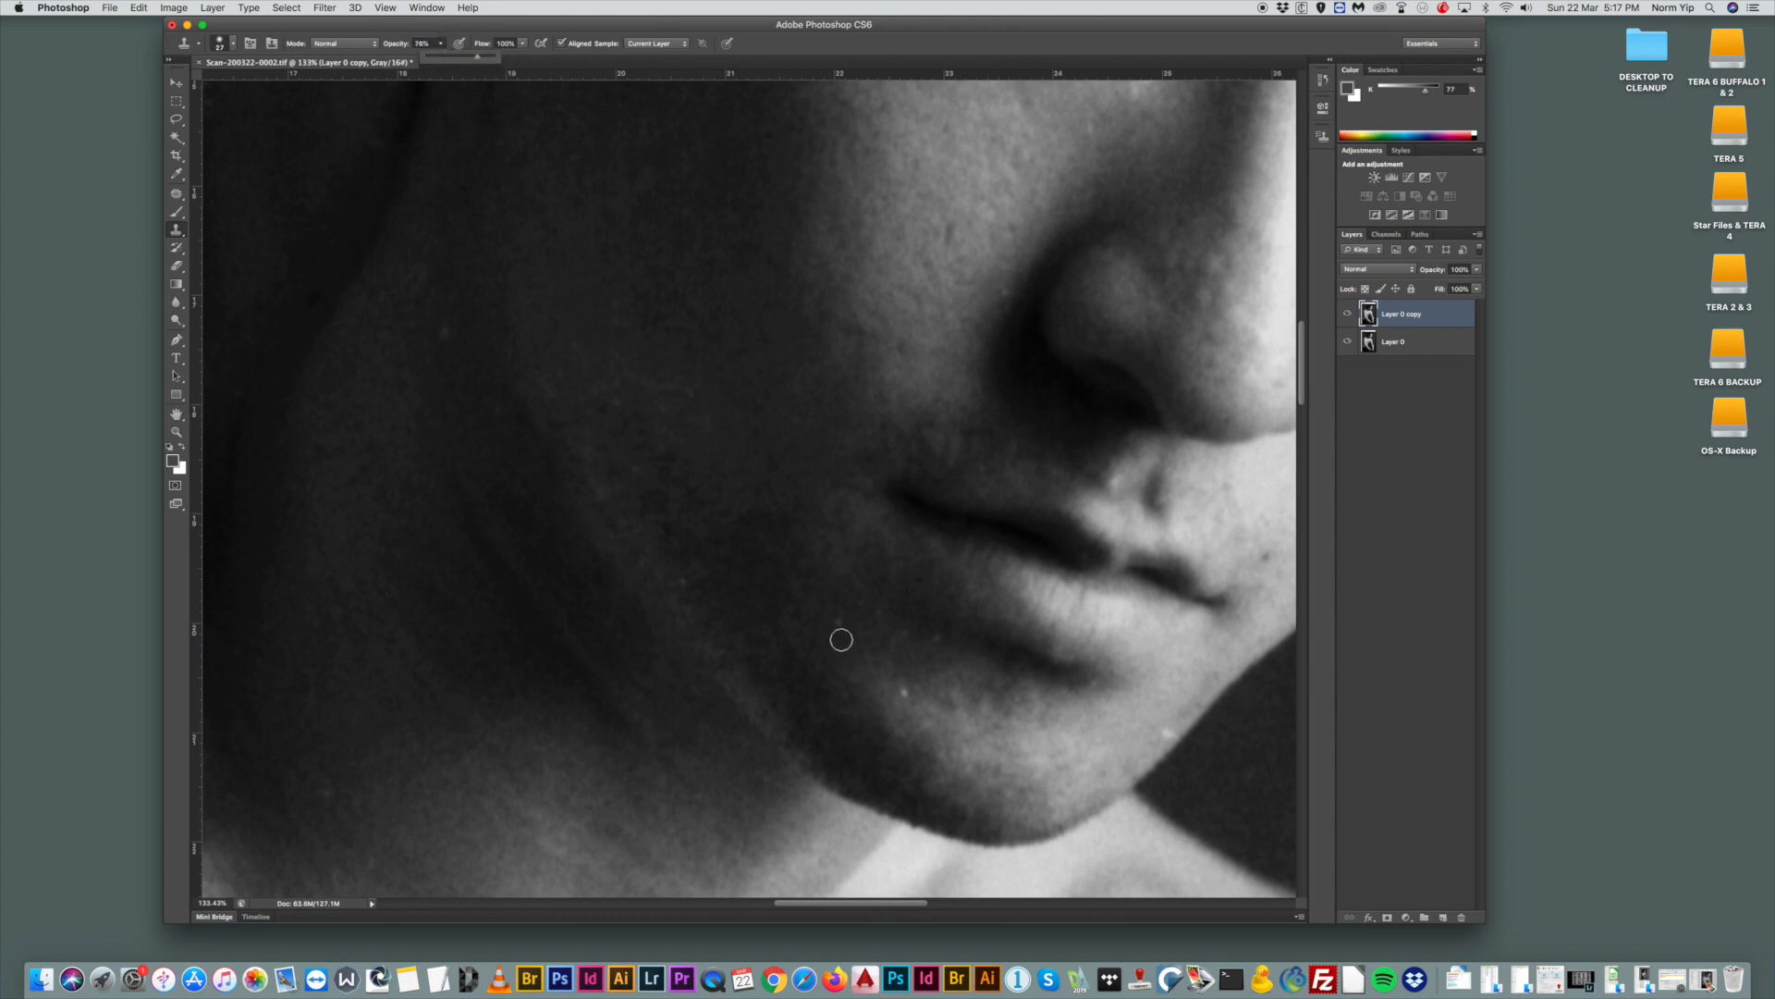
left_click_drag(477, 60, 482, 61)
left_click(894, 677, "alt")
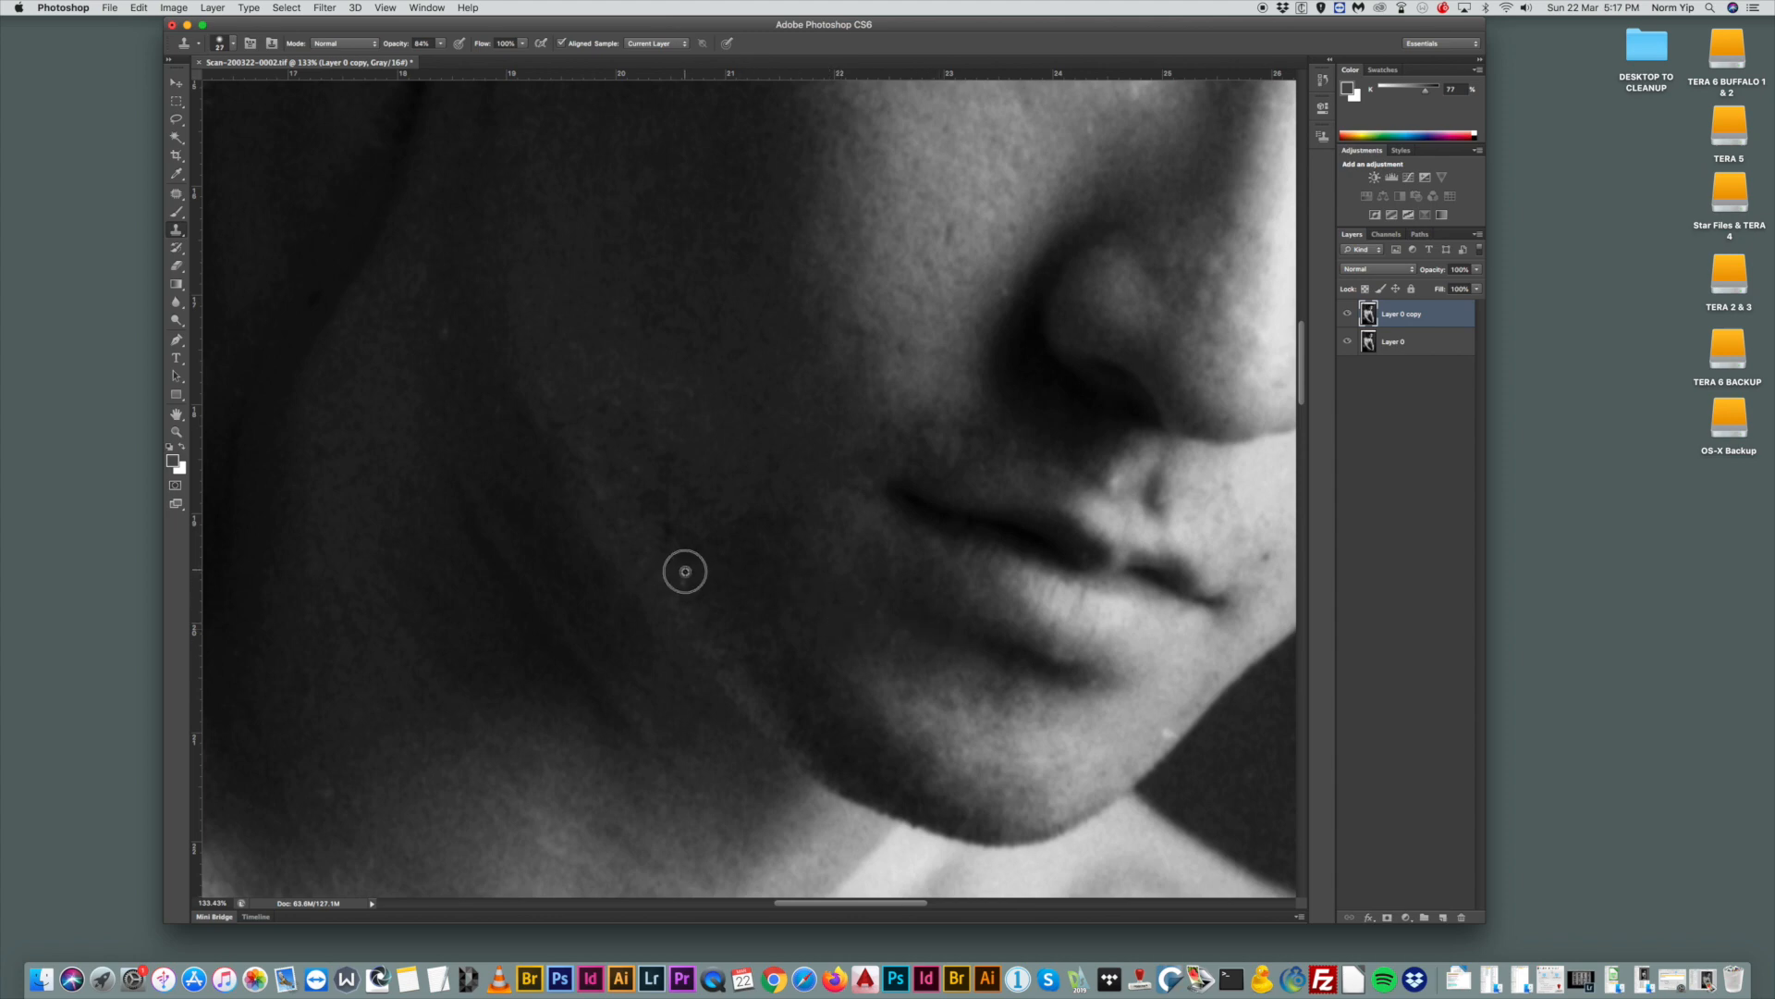
Clone out the hair mark beside the outer corner of the eye and lower the brush hardness.
scroll(818, 477, "up", 5)
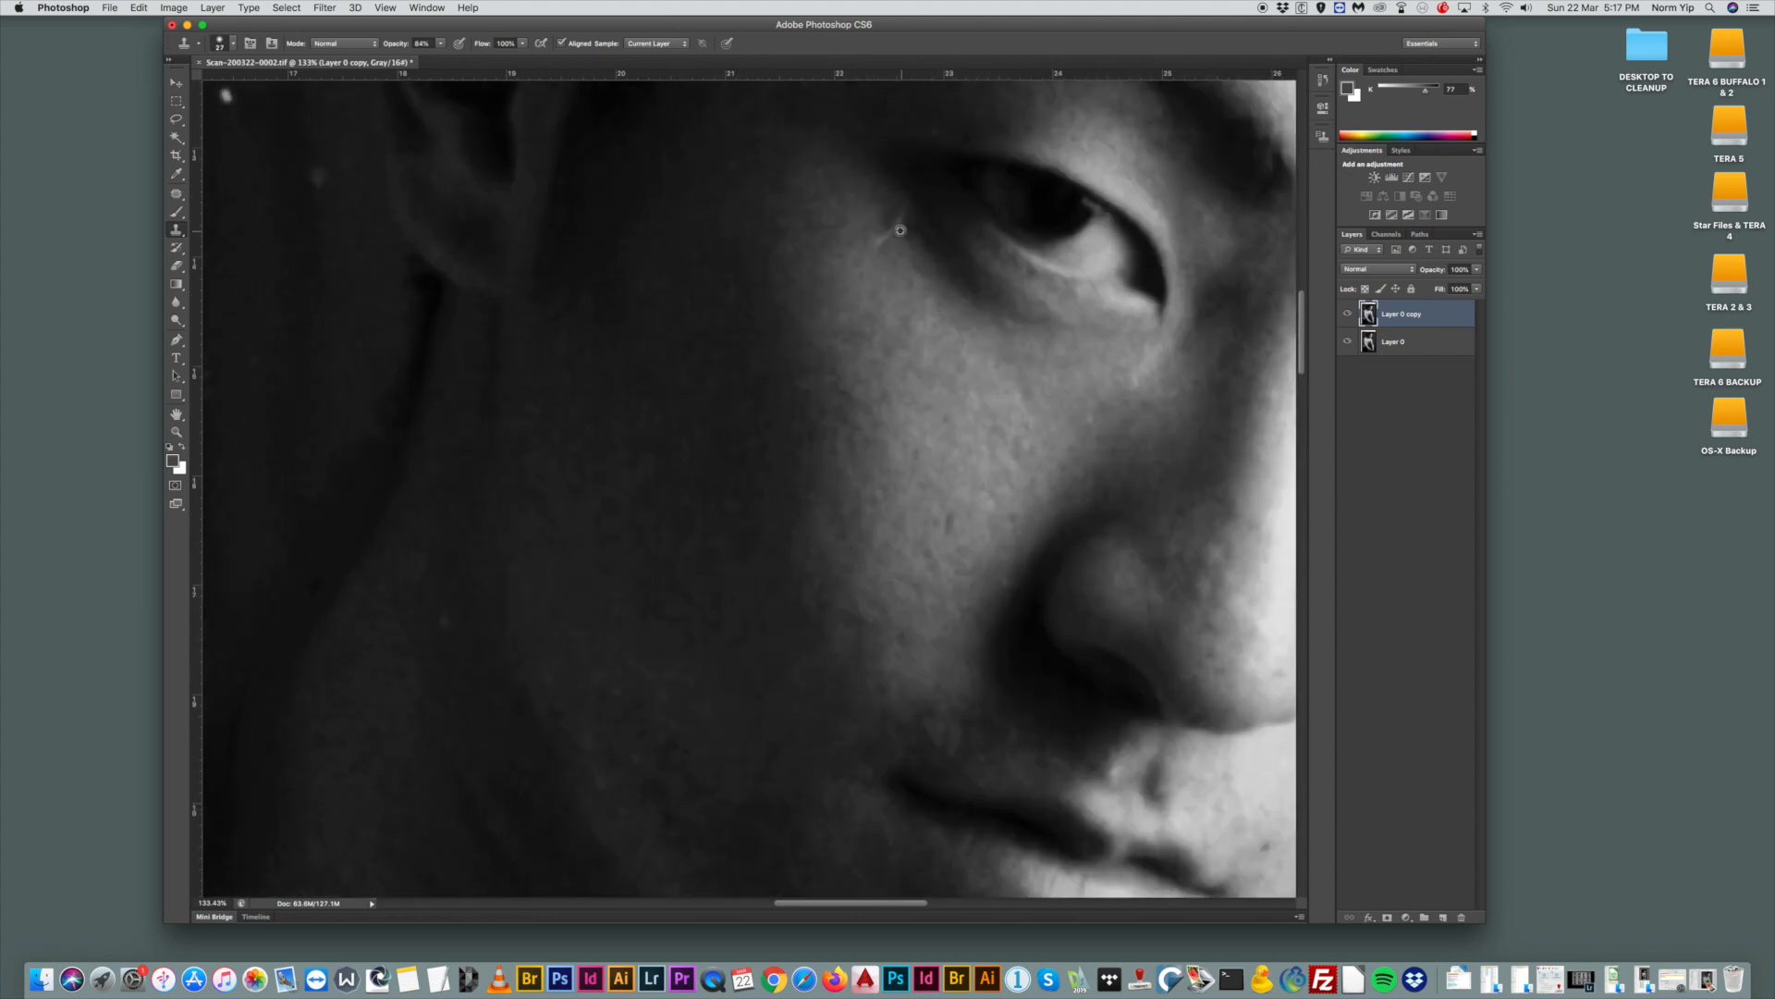
left_click(916, 224, "alt")
left_click_drag(899, 220, 879, 243)
right_click(842, 269)
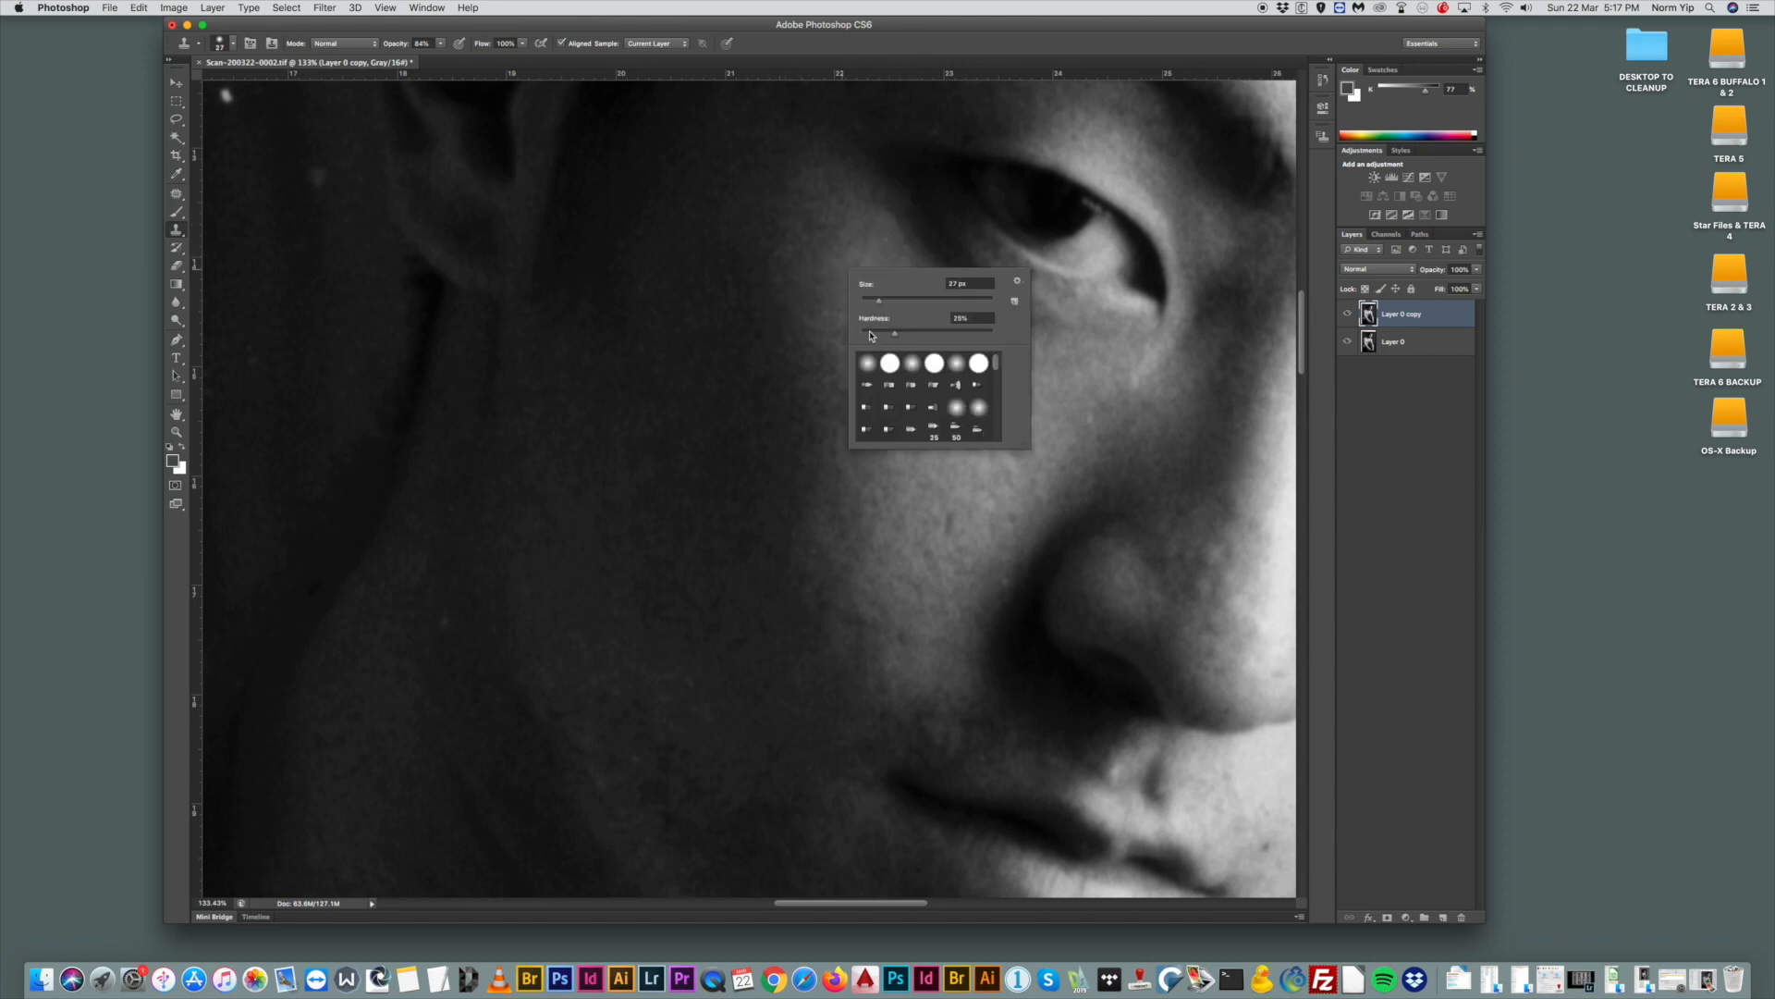
left_click(871, 332)
key("Return")
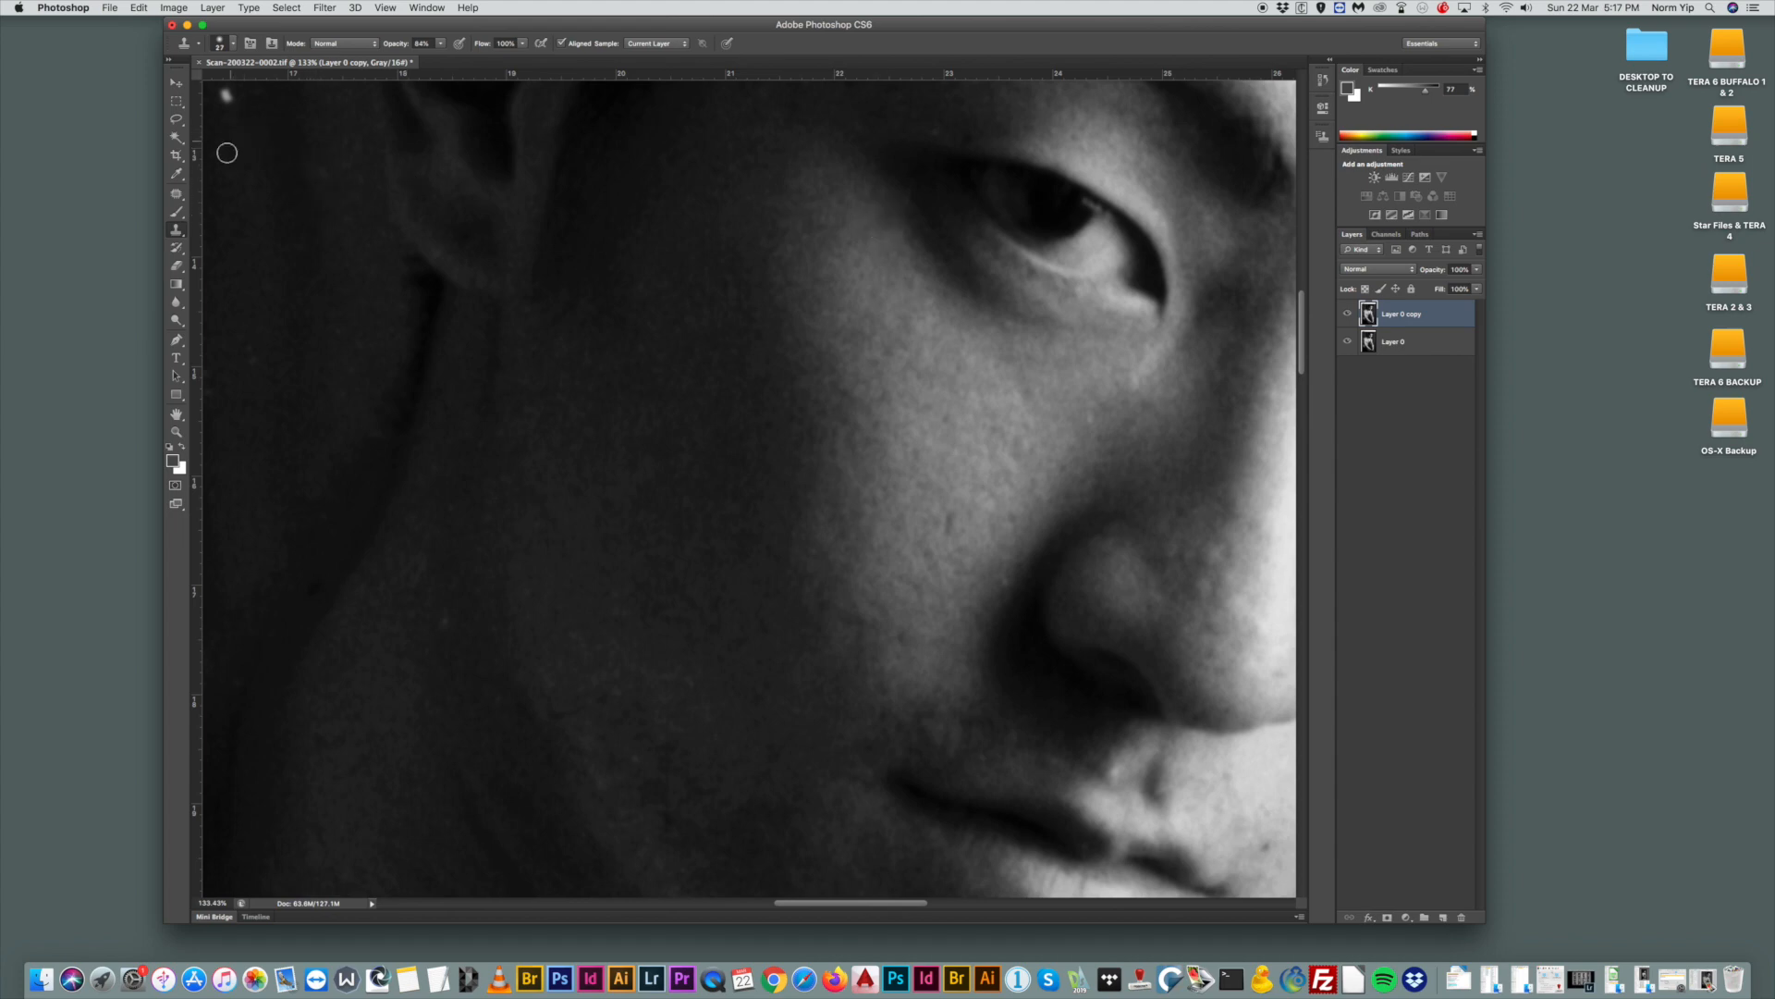
Patch out the white dust mark in the dark backdrop beside the ear and deselect.
scroll(223, 162, "up", 2)
mouse_move(239, 163)
left_mouse_down()
mouse_move(220, 159)
mouse_move(237, 167)
left_mouse_up()
left_click_drag(228, 171, 270, 172)
key("super+d")
Patch out the small speck on the shadowed temple above the outer end of the eyebrow.
left_click(175, 432)
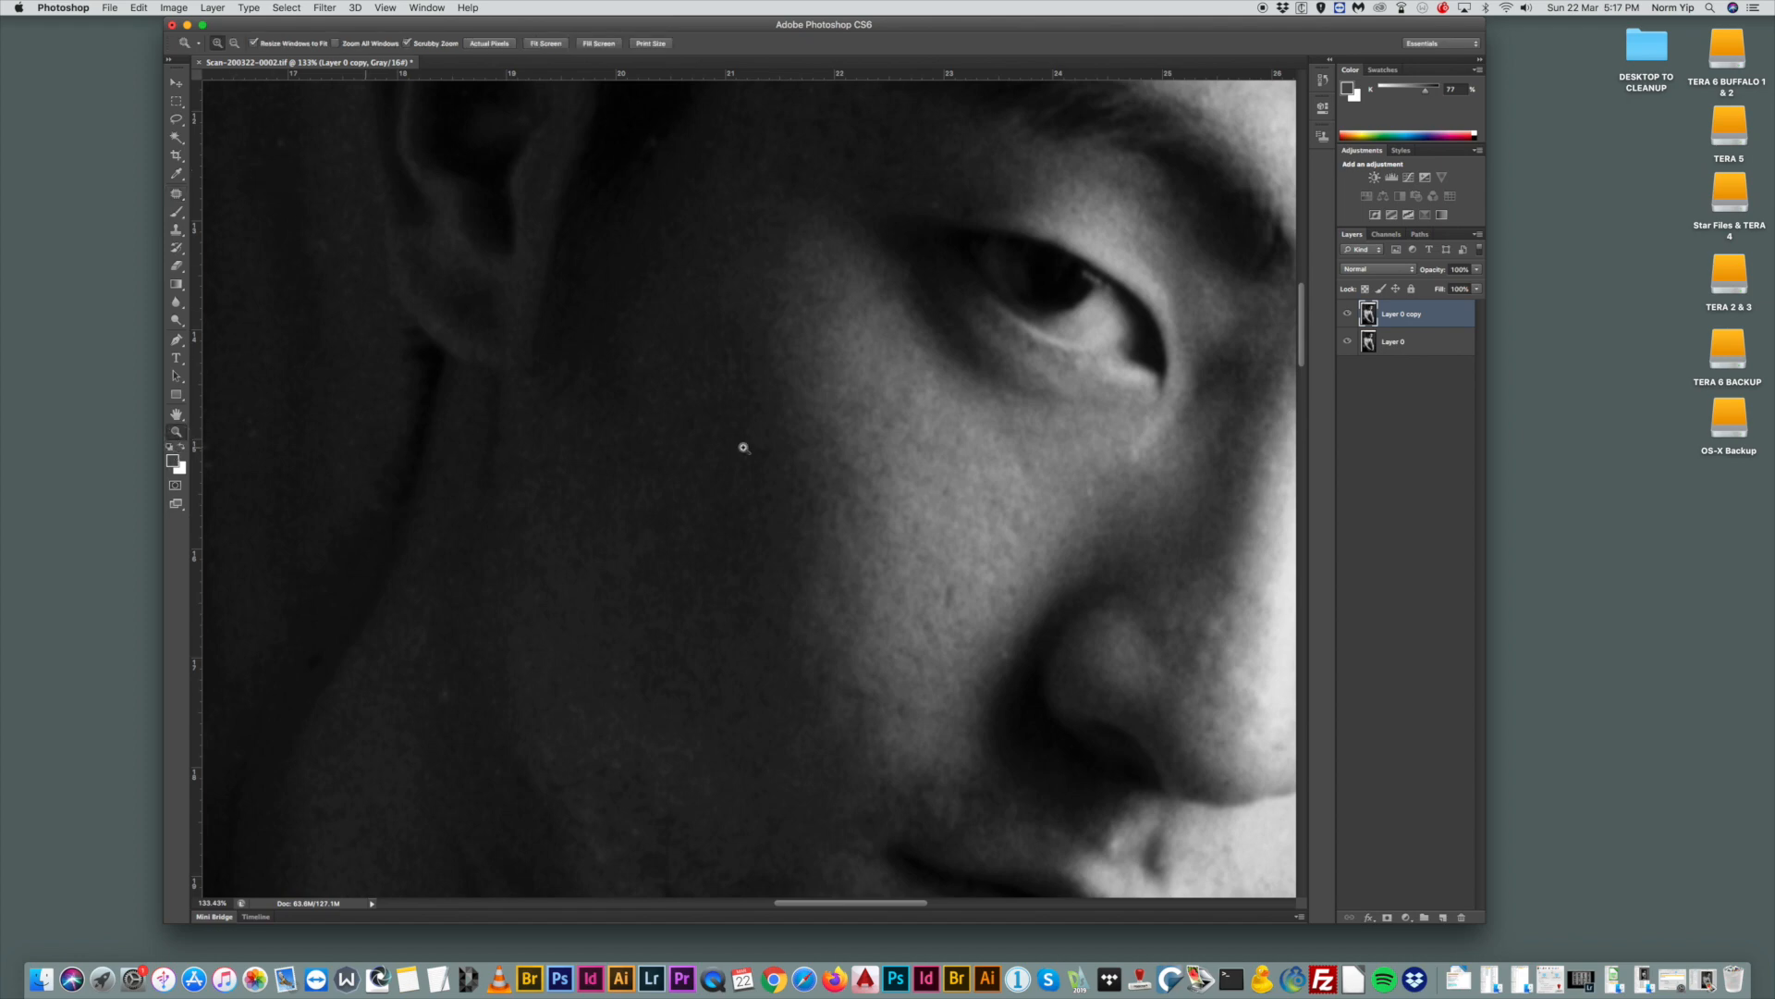
left_click_drag(717, 444, 694, 401)
scroll(861, 175, "up", 2)
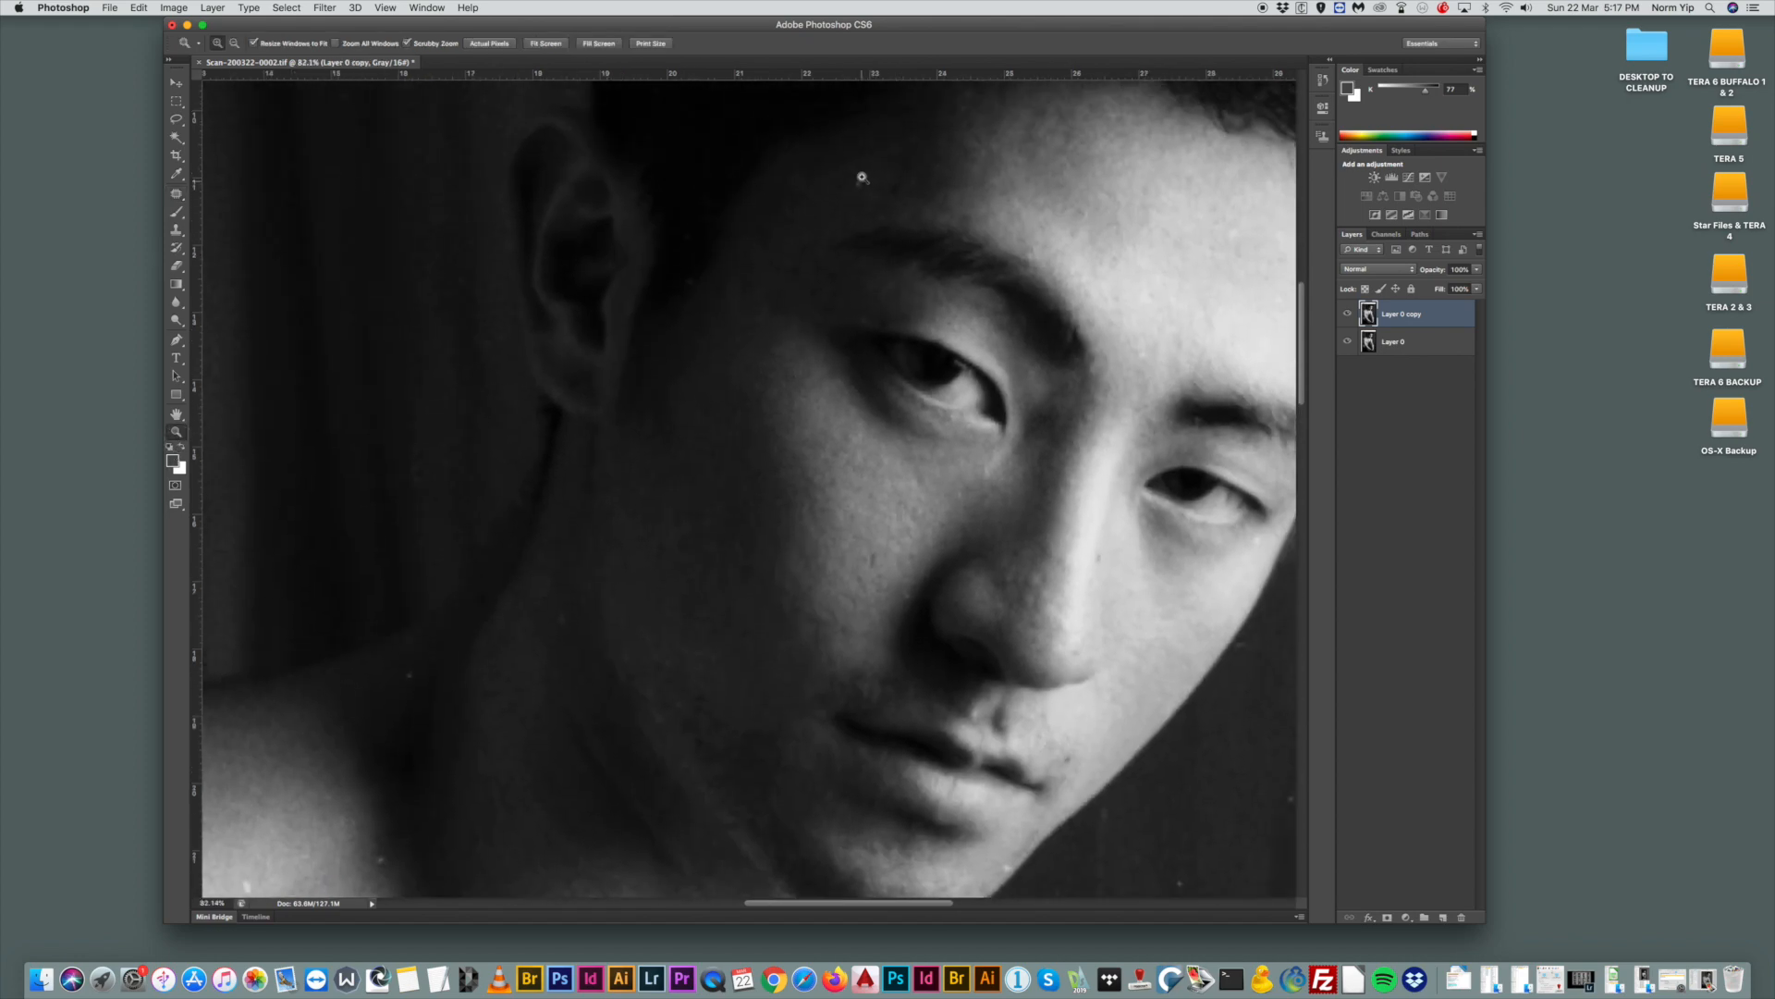
left_click_drag(867, 176, 921, 179)
left_click(175, 193)
mouse_move(824, 254)
left_mouse_down()
mouse_move(841, 237)
mouse_move(827, 257)
mouse_move(961, 251)
mouse_move(958, 278)
mouse_move(927, 270)
left_mouse_up()
left_click_drag(930, 265, 893, 244)
left_click_drag(890, 242, 876, 238)
left_click(438, 209)
left_click_drag(175, 195, 215, 194)
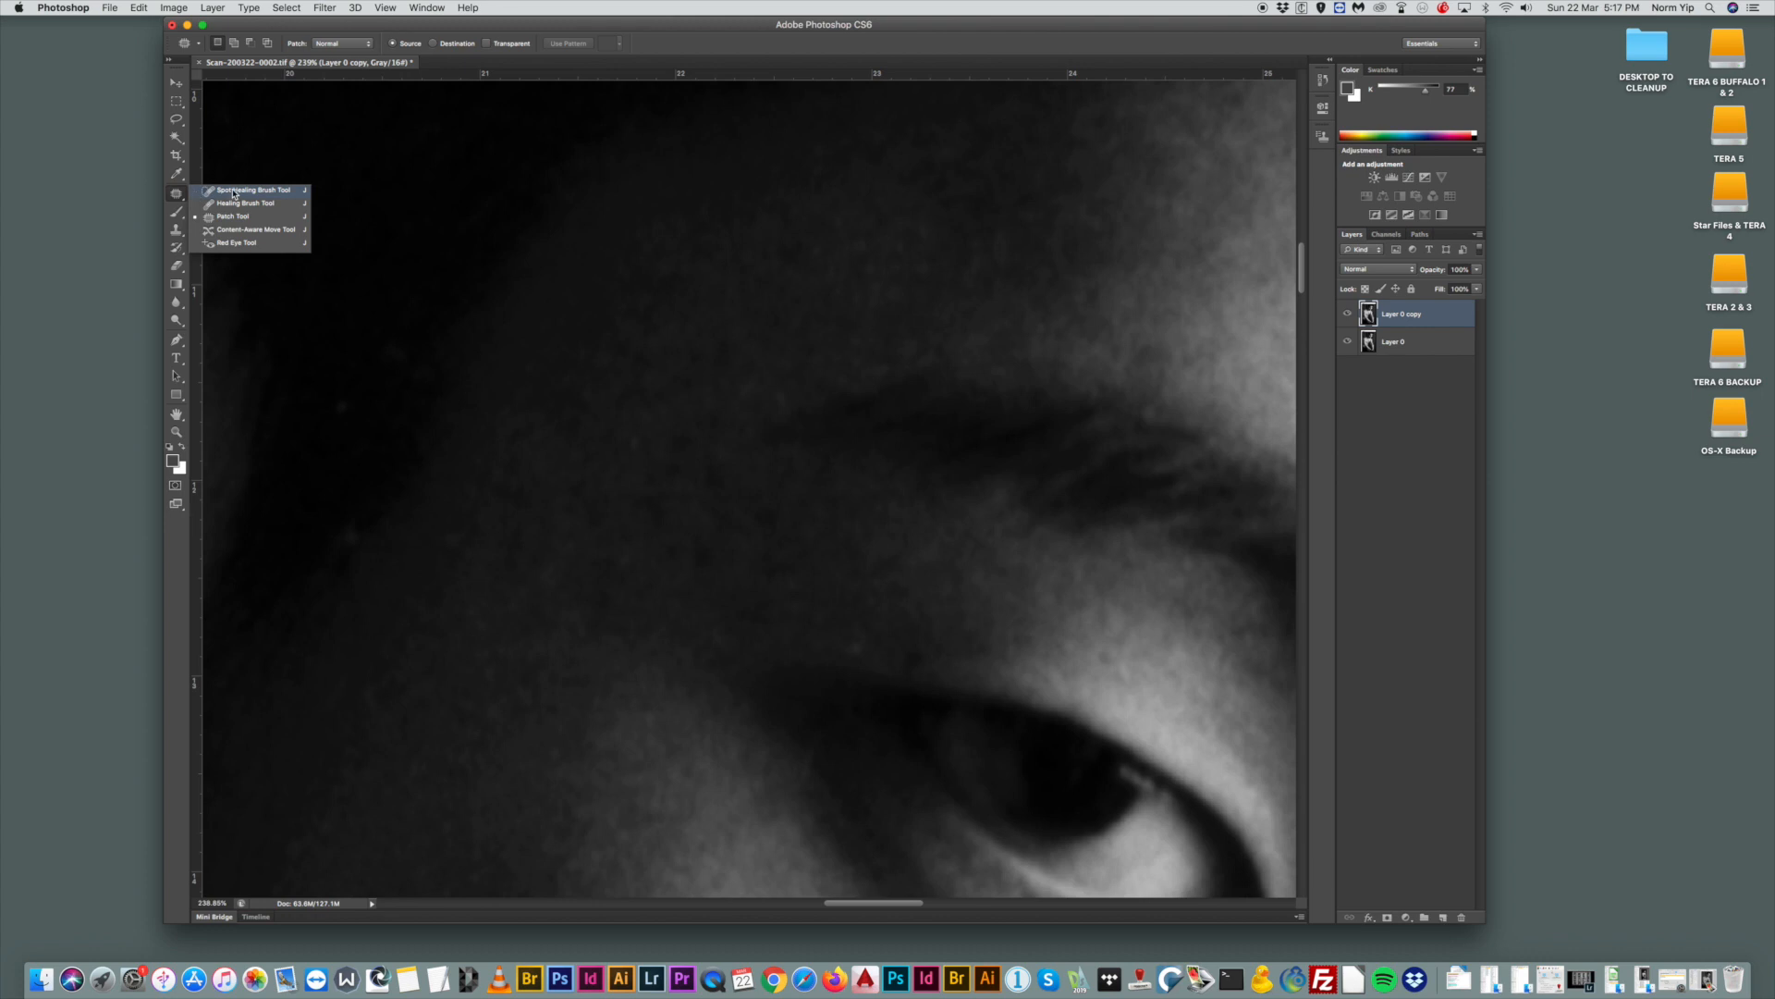
left_click(175, 196)
Remove the dust specks from the dark backdrop to the left of the head with the Patch tool, deselecting after each.
left_click(177, 432)
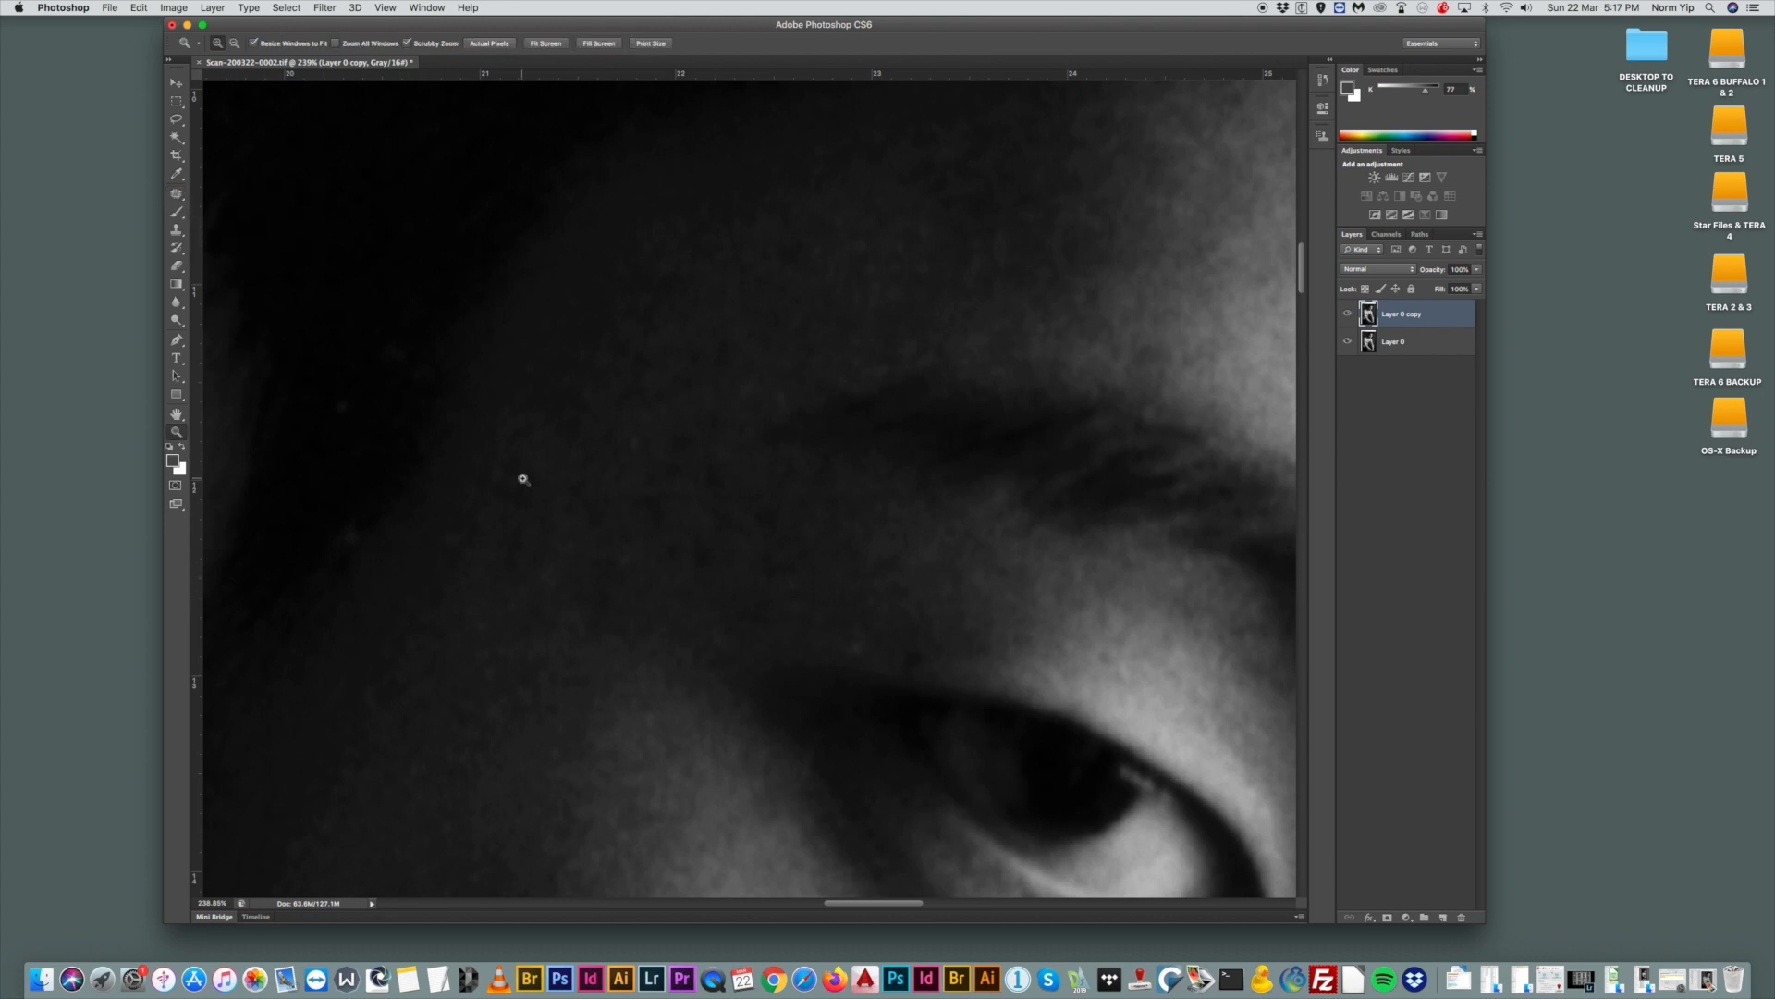
left_click_drag(537, 533, 449, 448)
mouse_move(306, 323)
left_mouse_down()
mouse_move(398, 351)
mouse_move(376, 337)
mouse_move(410, 287)
mouse_move(433, 333)
mouse_move(432, 254)
left_mouse_up()
left_click(177, 195)
left_click_drag(592, 460, 588, 466)
left_click_drag(580, 463, 584, 396)
key("super+d")
left_click_drag(728, 447, 719, 518)
key("super+d")
mouse_move(693, 222)
left_mouse_down()
mouse_move(679, 204)
mouse_move(697, 227)
left_mouse_up()
left_click_drag(680, 215, 743, 223)
mouse_move(714, 152)
left_mouse_down()
mouse_move(692, 183)
mouse_move(744, 226)
left_mouse_up()
key("super+d")
Patch out the dust specks higher up in the backdrop to the left of the head and clear the selection.
scroll(781, 371, "up", 5)
scroll(782, 371, "up", 2)
mouse_move(454, 314)
left_mouse_down()
mouse_move(462, 343)
mouse_move(455, 317)
left_mouse_up()
mouse_move(454, 329)
left_mouse_down()
mouse_move(459, 258)
mouse_move(531, 251)
mouse_move(533, 229)
left_mouse_up()
key("super+d")
left_click_drag(527, 242, 563, 246)
key("super+d")
left_click_drag(426, 404, 433, 411)
left_click_drag(425, 421, 429, 369)
key("super+d")
left_click_drag(342, 570, 350, 576)
left_click_drag(344, 579, 355, 524)
key("super+d")
Patch out the white dust mark and nearby specks in the dark backdrop left of the hair.
left_click(176, 432)
right_click(745, 392)
left_click(746, 392)
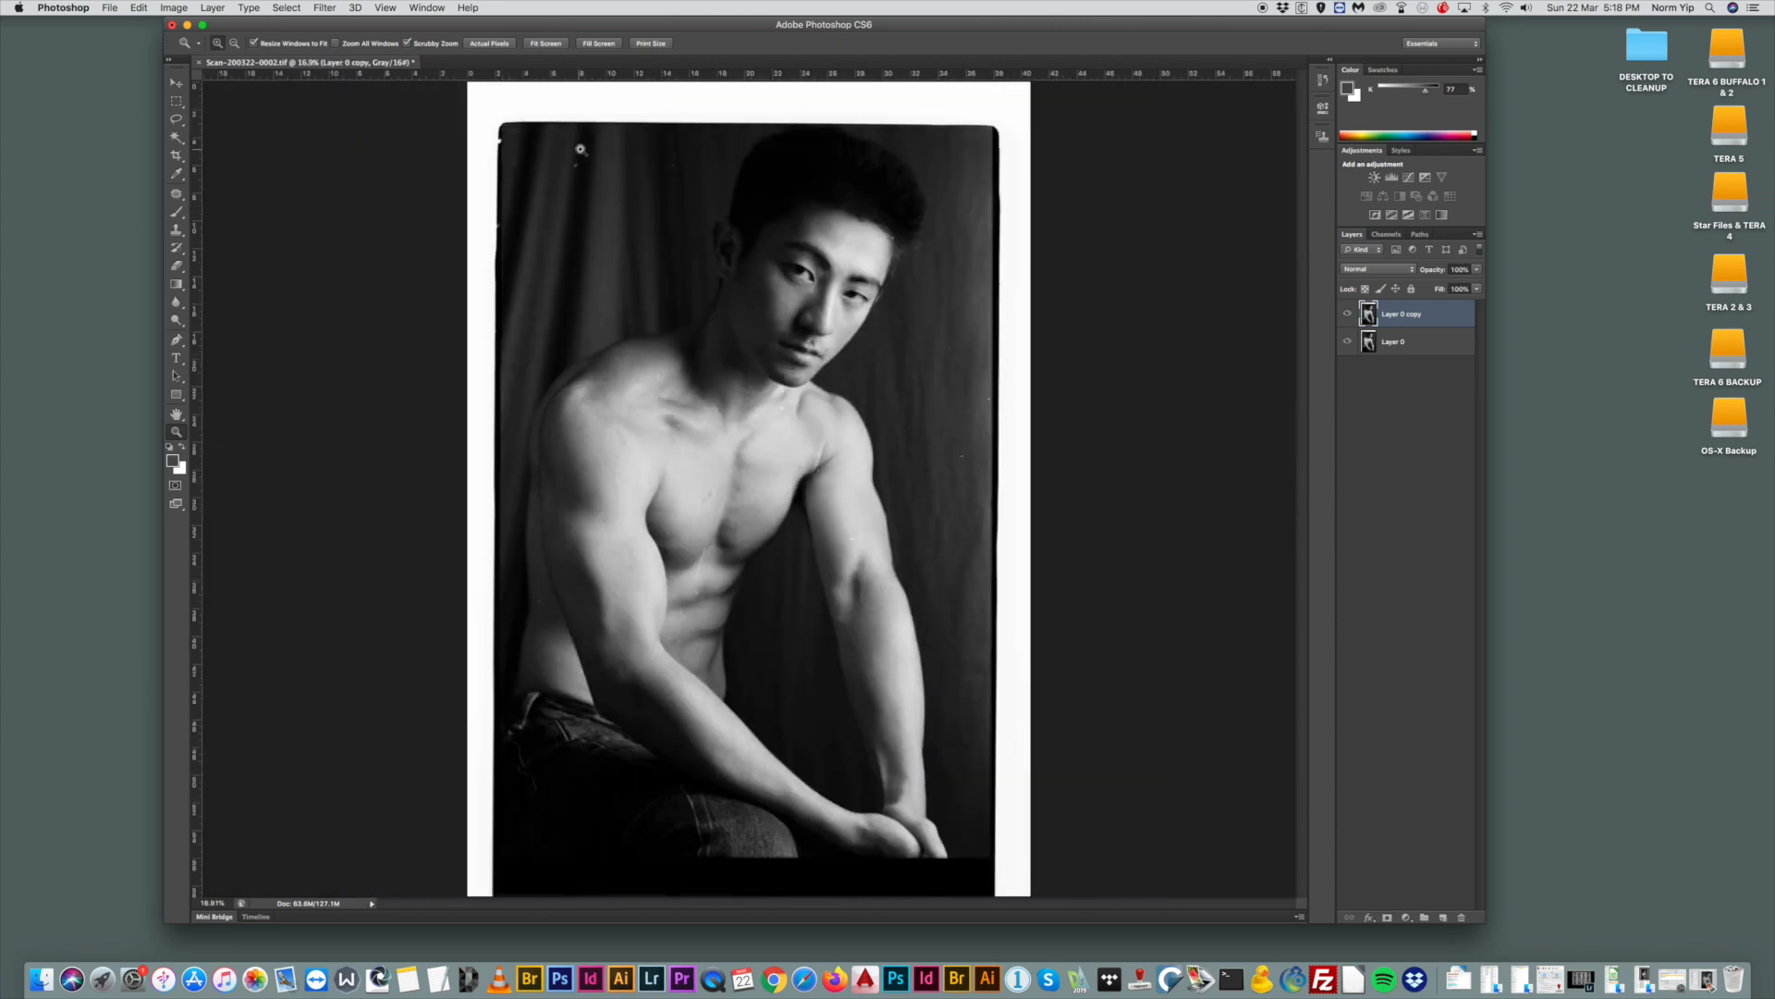
left_click_drag(645, 139, 766, 277)
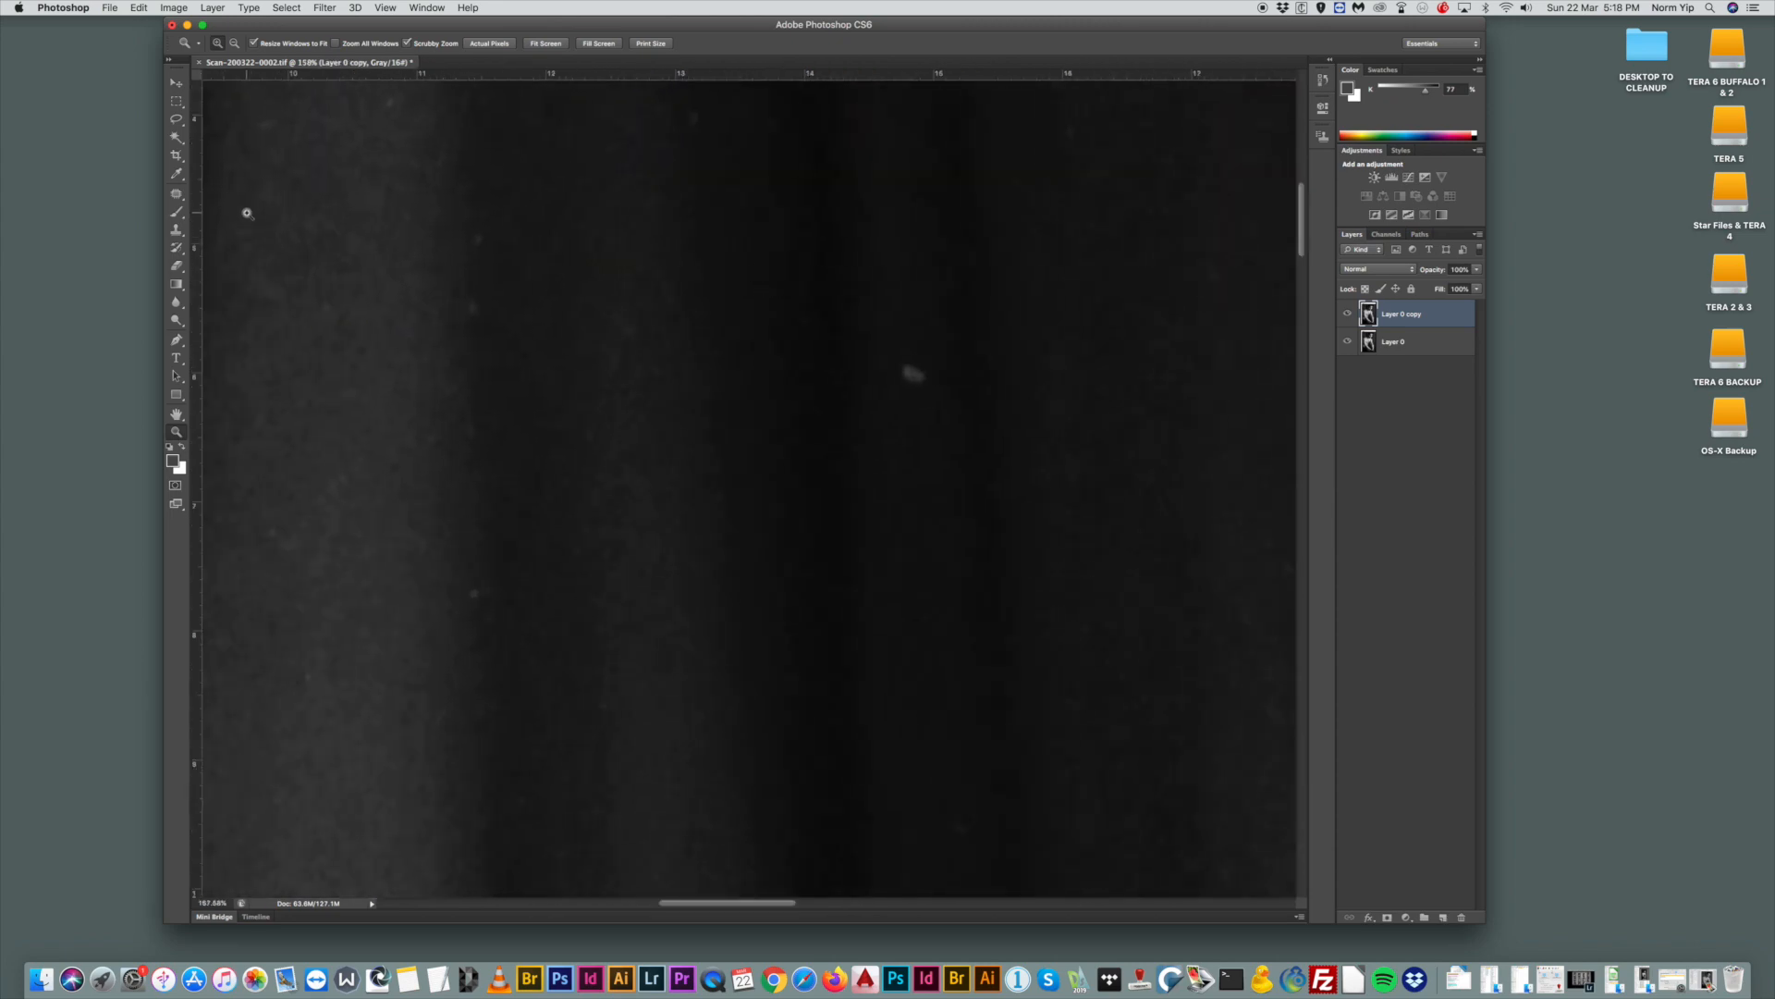
left_click(178, 194)
mouse_move(926, 362)
left_mouse_down()
mouse_move(932, 403)
mouse_move(935, 319)
left_mouse_up()
mouse_move(637, 317)
left_mouse_down()
mouse_move(654, 353)
mouse_move(647, 329)
left_mouse_up()
mouse_move(642, 338)
left_mouse_down()
mouse_move(660, 275)
mouse_move(583, 250)
mouse_move(619, 239)
left_mouse_up()
left_click_drag(608, 257, 616, 204)
Remove the dust specks along the edge of the lighter curtain fold and just beside it with the Patch tool, then deselect.
left_click_drag(481, 225, 477, 228)
left_click_drag(480, 234, 482, 184)
mouse_move(479, 314)
left_mouse_down()
mouse_move(481, 300)
mouse_move(485, 313)
left_mouse_up()
left_click_drag(477, 299, 498, 258)
left_click_drag(498, 260, 484, 235)
left_click_drag(397, 101, 396, 104)
mouse_move(394, 111)
left_mouse_down()
mouse_move(382, 173)
mouse_move(444, 164)
left_mouse_up()
left_click_drag(685, 106, 702, 101)
left_click_drag(689, 121, 683, 179)
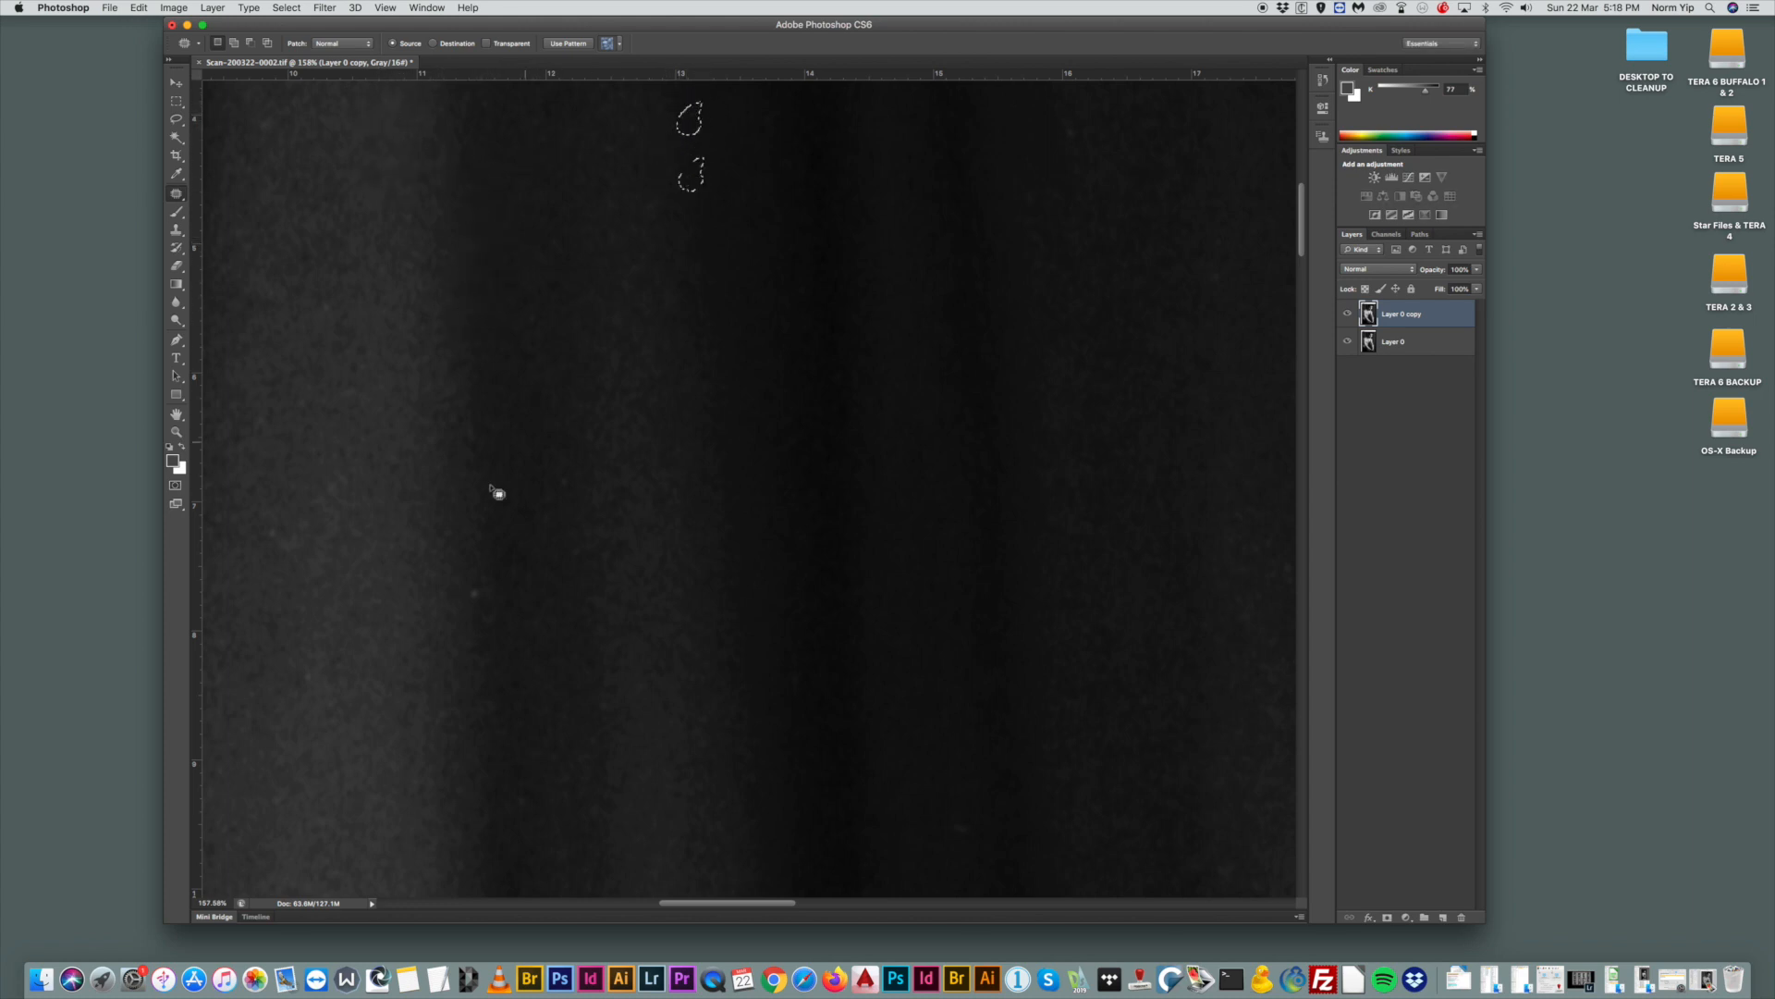
mouse_move(475, 578)
left_mouse_down()
mouse_move(499, 604)
mouse_move(485, 589)
mouse_move(516, 539)
mouse_move(485, 581)
left_mouse_up()
left_click_drag(479, 595, 484, 612)
left_click(543, 609)
Patch out the remaining small specks lower down in this part of the curtain and clear the selection.
scroll(847, 695, "down", 4)
mouse_move(983, 646)
left_mouse_down()
mouse_move(942, 647)
mouse_move(979, 645)
left_mouse_up()
left_click_drag(961, 655, 967, 616)
left_click_drag(963, 598, 944, 580)
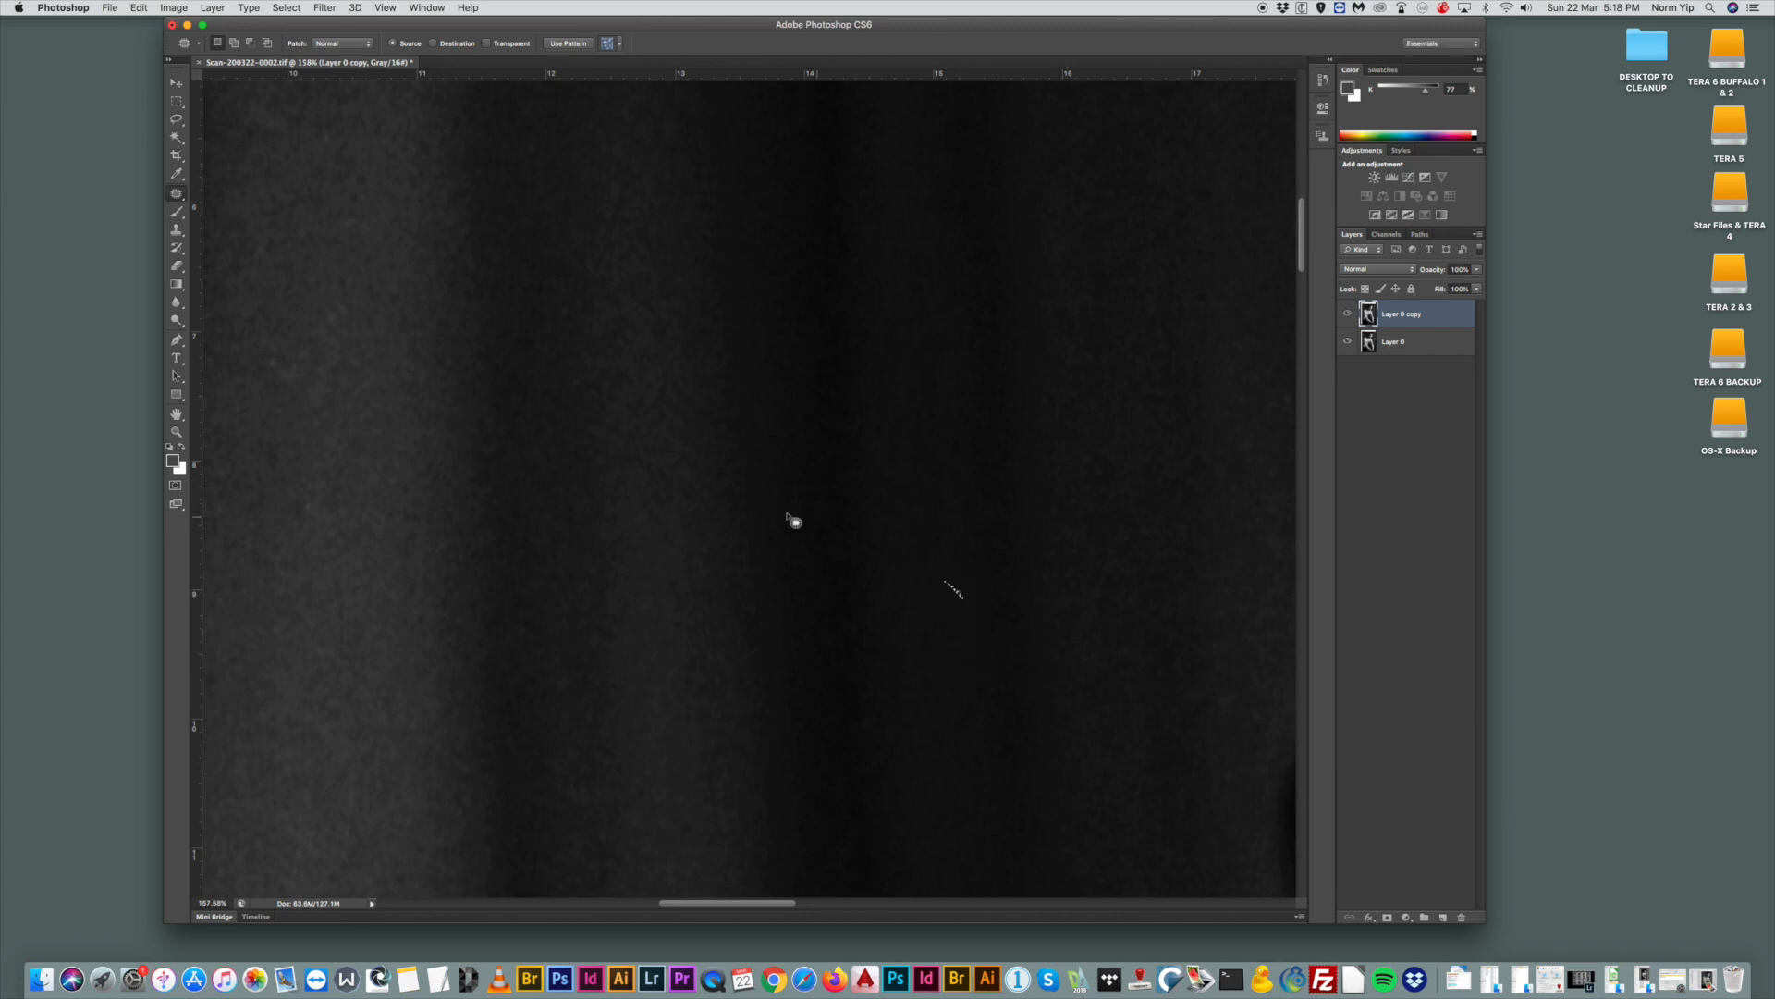
left_click(610, 483)
mouse_move(279, 347)
left_mouse_down()
mouse_move(256, 381)
mouse_move(286, 381)
left_mouse_up()
left_click_drag(277, 368, 321, 342)
left_click(227, 408)
Patch out the faint smudge and the white dust mark in the curtain near the photo's upper-left corner.
left_click(177, 433)
left_click_drag(730, 384, 599, 379)
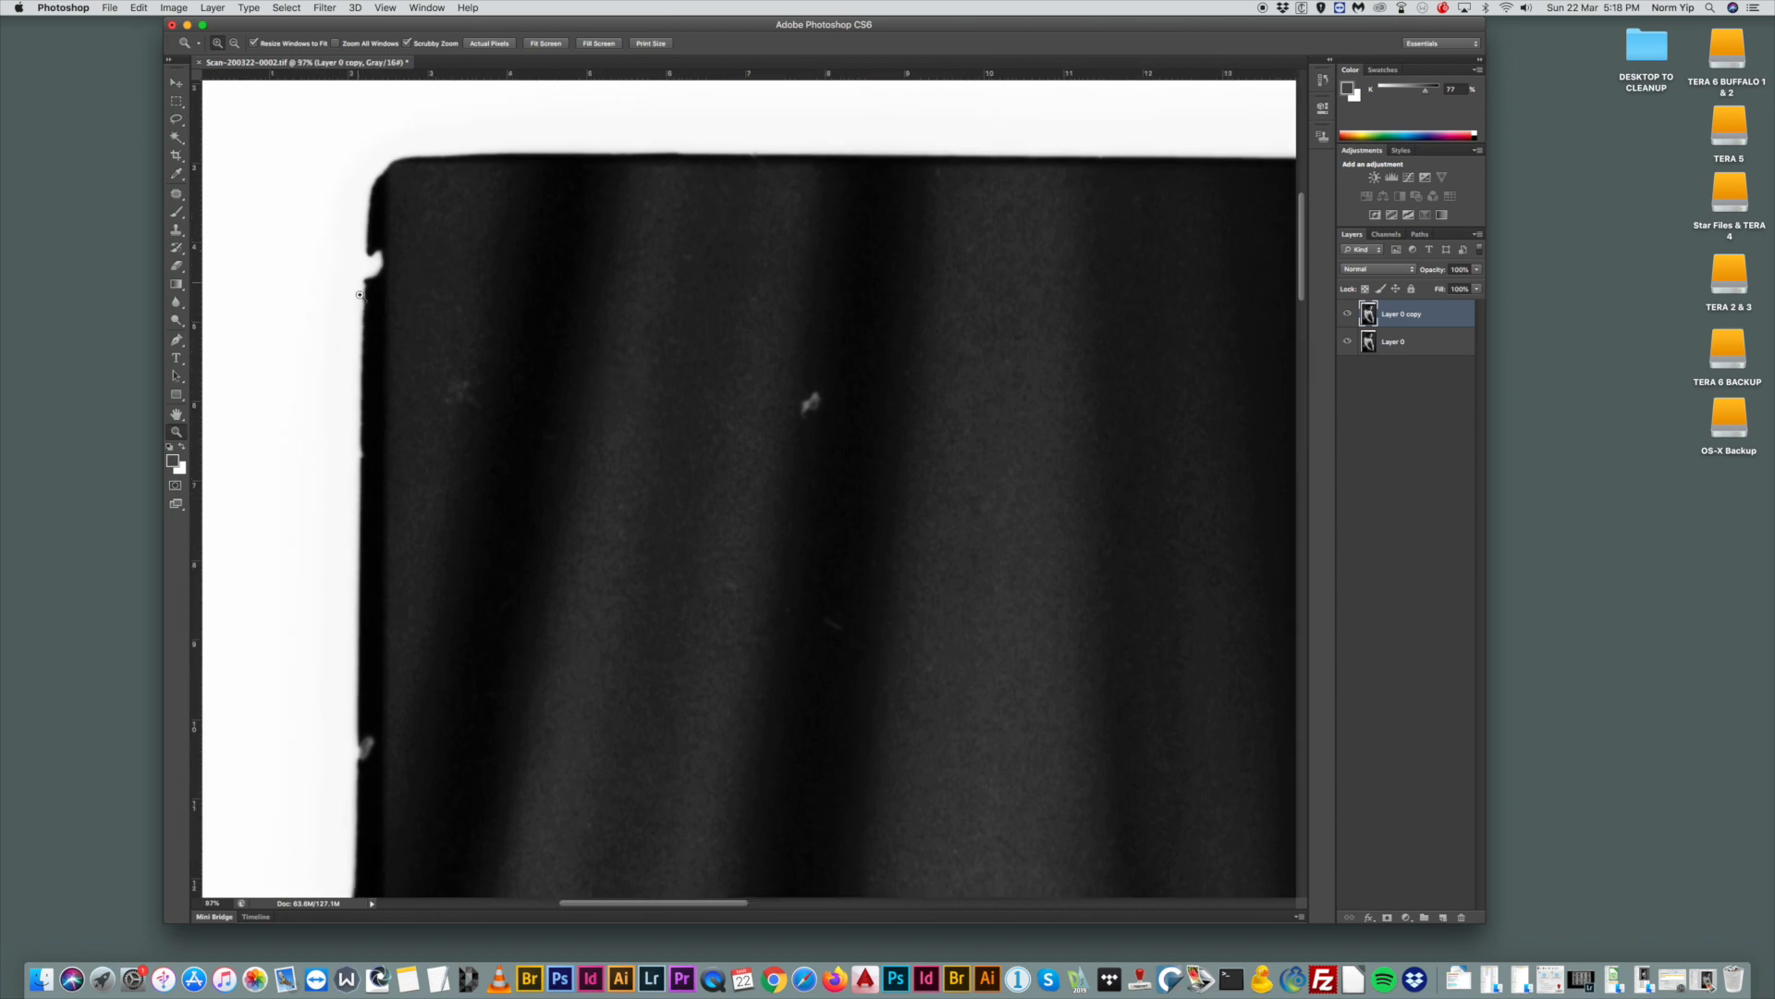
left_click_drag(732, 28, 901, 28)
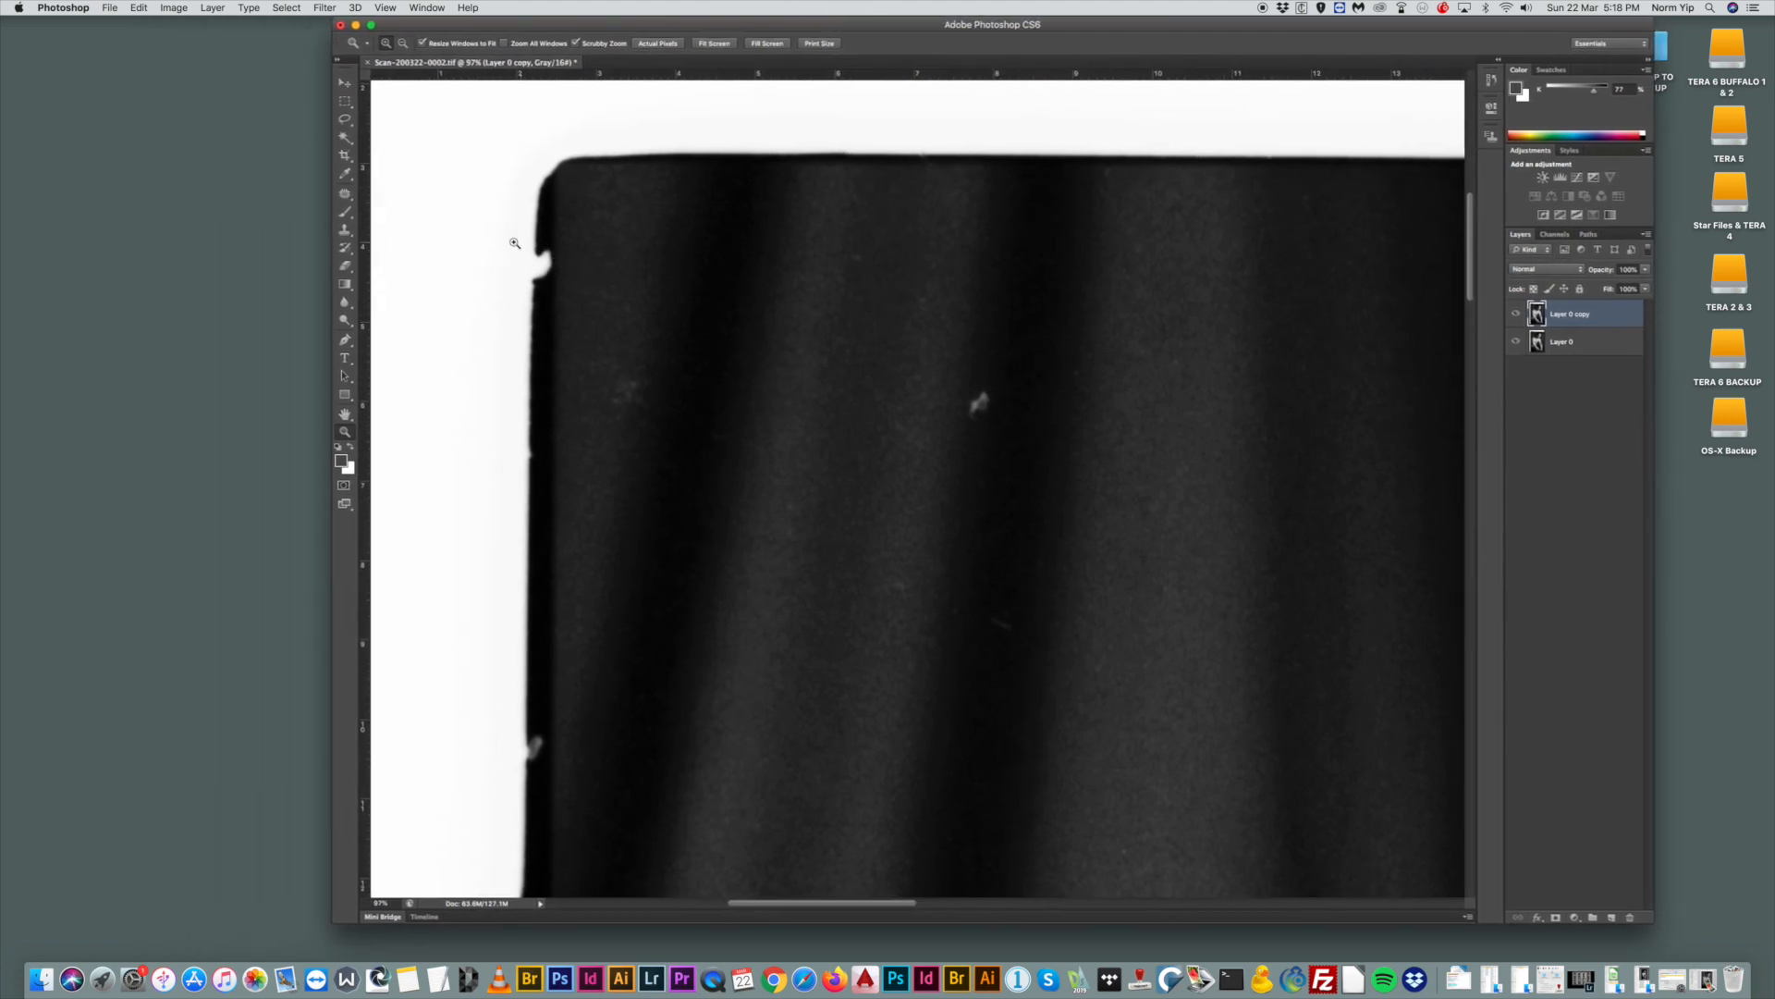
left_click(344, 195)
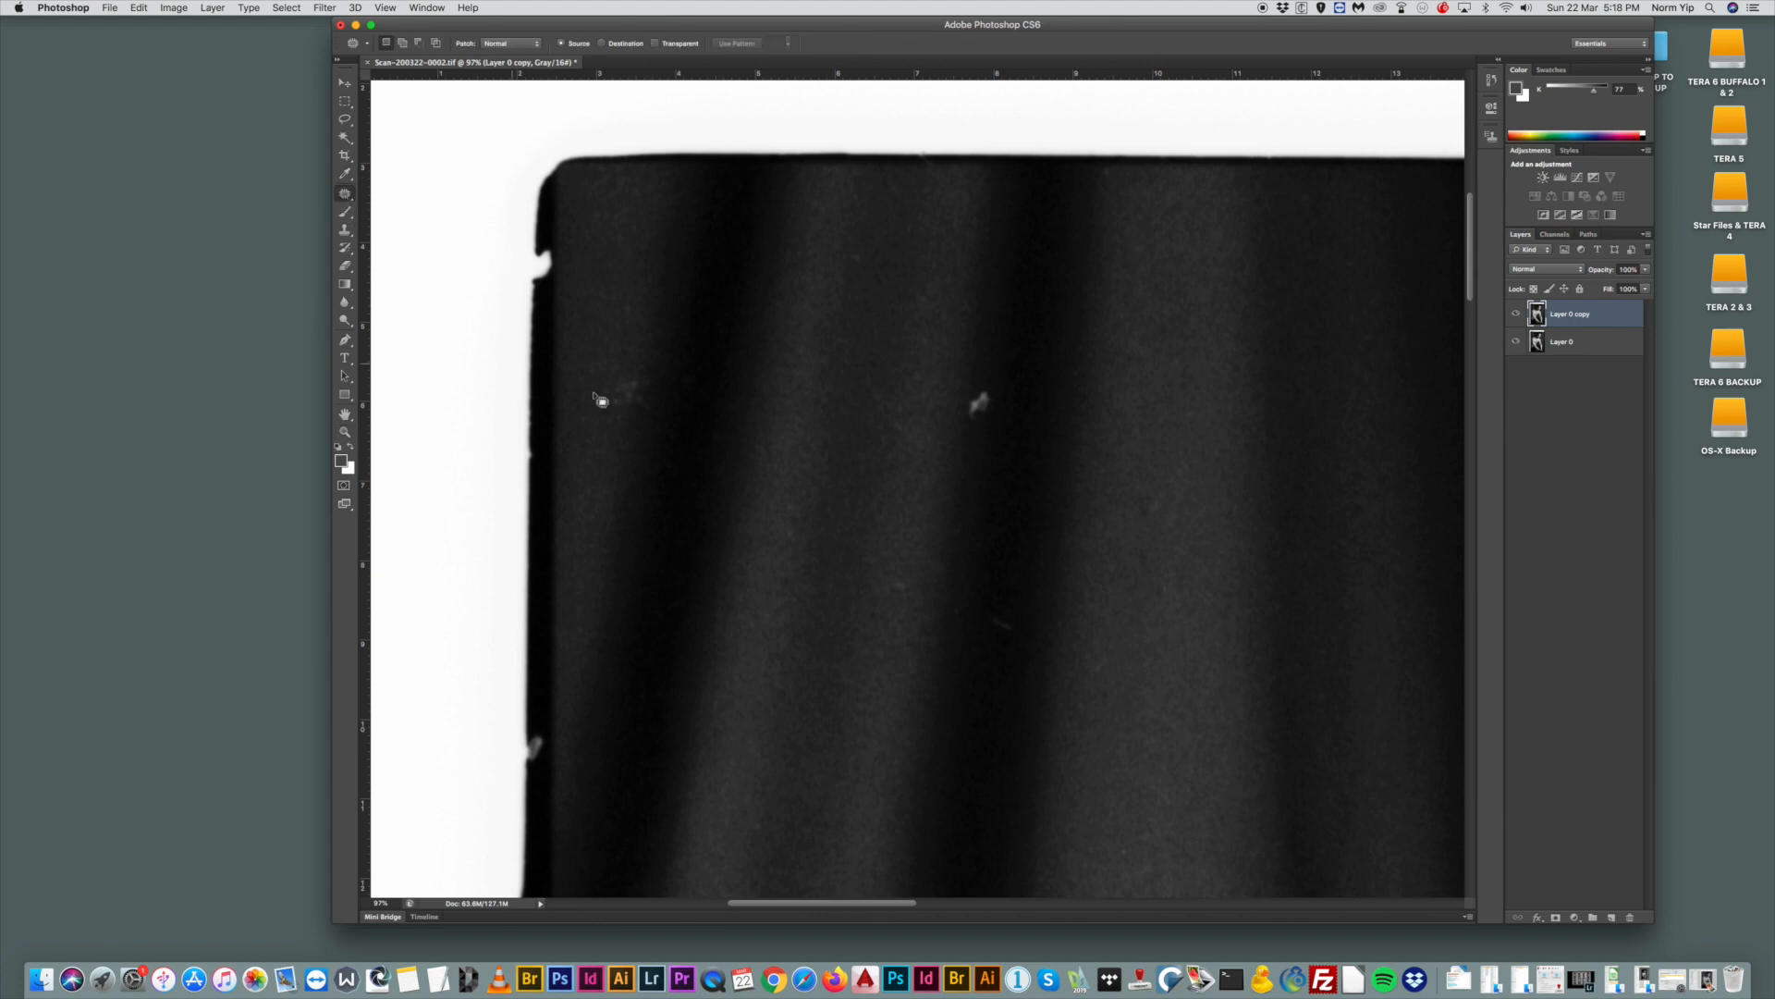
mouse_move(651, 378)
left_mouse_down()
mouse_move(664, 427)
mouse_move(664, 381)
left_mouse_up()
left_click_drag(645, 389, 669, 325)
mouse_move(1001, 388)
left_mouse_down()
mouse_move(946, 400)
mouse_move(995, 407)
left_mouse_up()
left_click_drag(990, 406, 992, 356)
Remove the faint specks and the short scratch lower down between the curtain folds with the Patch tool.
mouse_move(914, 572)
left_mouse_down()
mouse_move(879, 577)
mouse_move(923, 590)
left_mouse_up()
left_click_drag(916, 584, 922, 538)
mouse_move(1014, 617)
left_mouse_down()
mouse_move(967, 610)
mouse_move(1015, 618)
mouse_move(1009, 565)
left_mouse_up()
mouse_move(1100, 655)
left_mouse_down()
mouse_move(1115, 664)
mouse_move(1126, 602)
mouse_move(1096, 583)
left_mouse_up()
Patch out the specks and the thin vertical hair mark on the light curtain fold above the shoulder.
scroll(640, 657, "down", 3)
scroll(649, 663, "down", 15)
mouse_move(1359, 383)
left_mouse_down()
mouse_move(1347, 396)
mouse_move(1372, 445)
mouse_move(1290, 432)
left_mouse_up()
mouse_move(1156, 550)
left_mouse_down()
mouse_move(1122, 567)
mouse_move(1141, 571)
left_mouse_up()
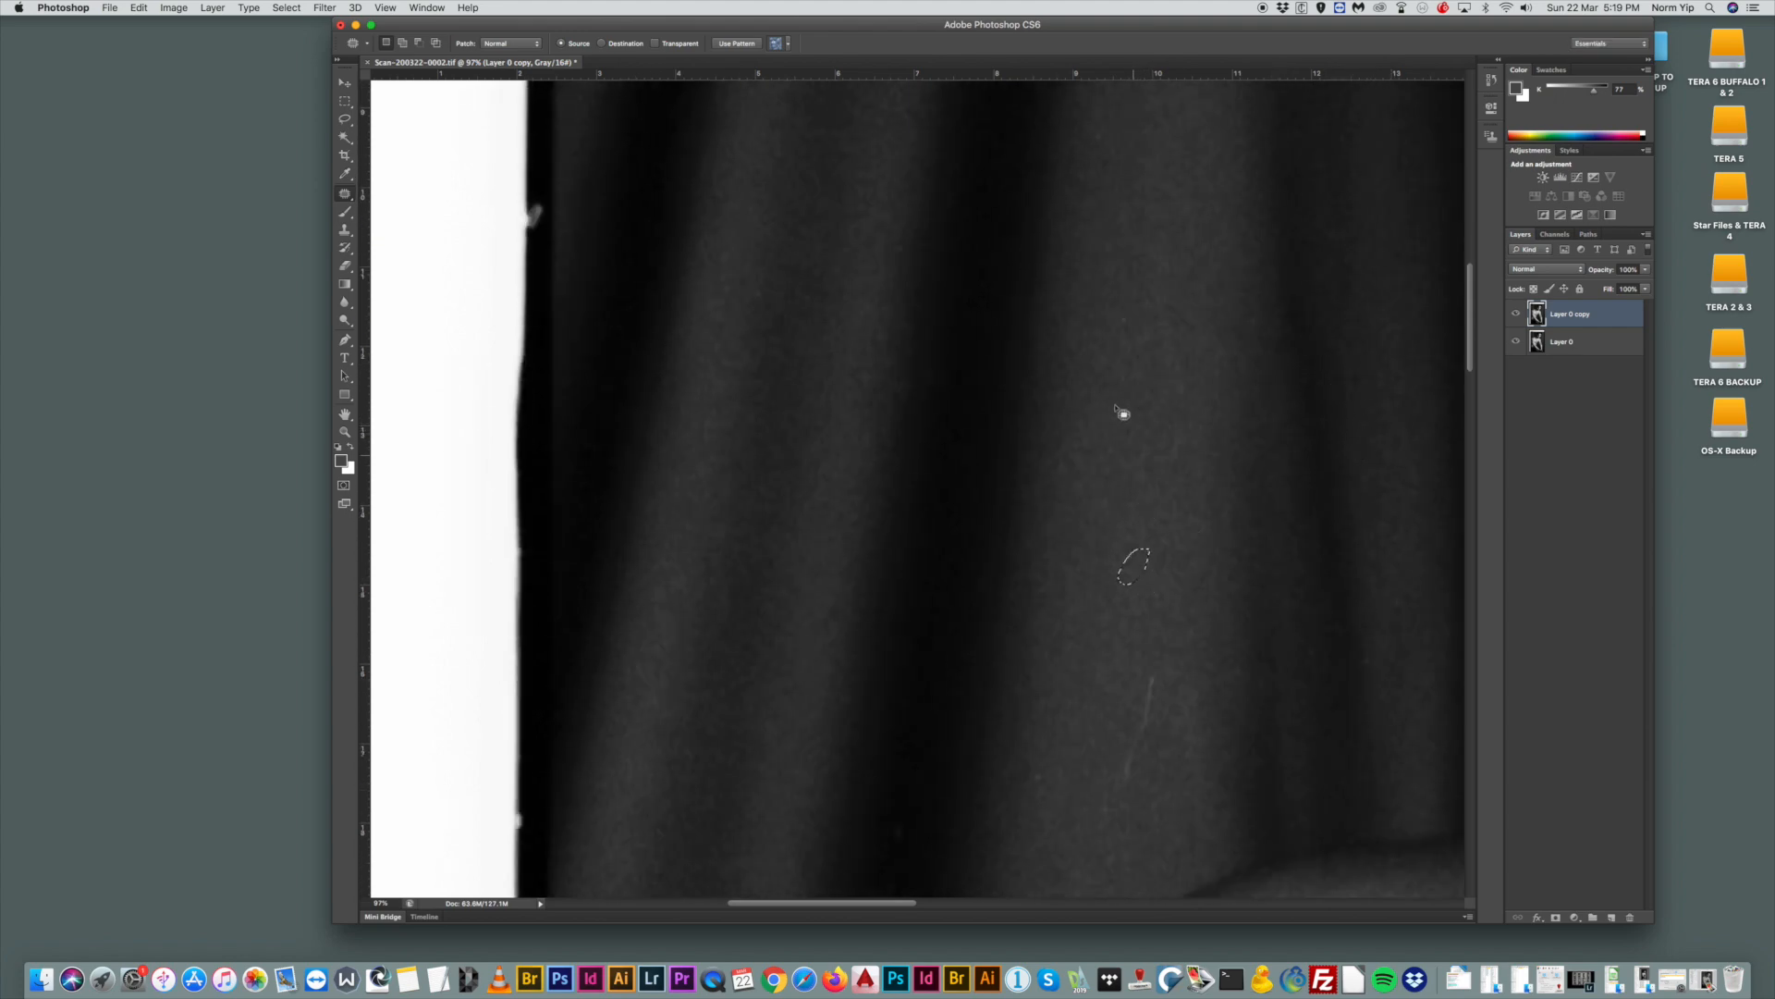
left_click_drag(1127, 310, 1123, 271)
mouse_move(1152, 665)
left_mouse_down()
mouse_move(1134, 789)
mouse_move(1155, 680)
left_mouse_up()
left_click_drag(1057, 771, 1038, 782)
scroll(1058, 717, "down", 3)
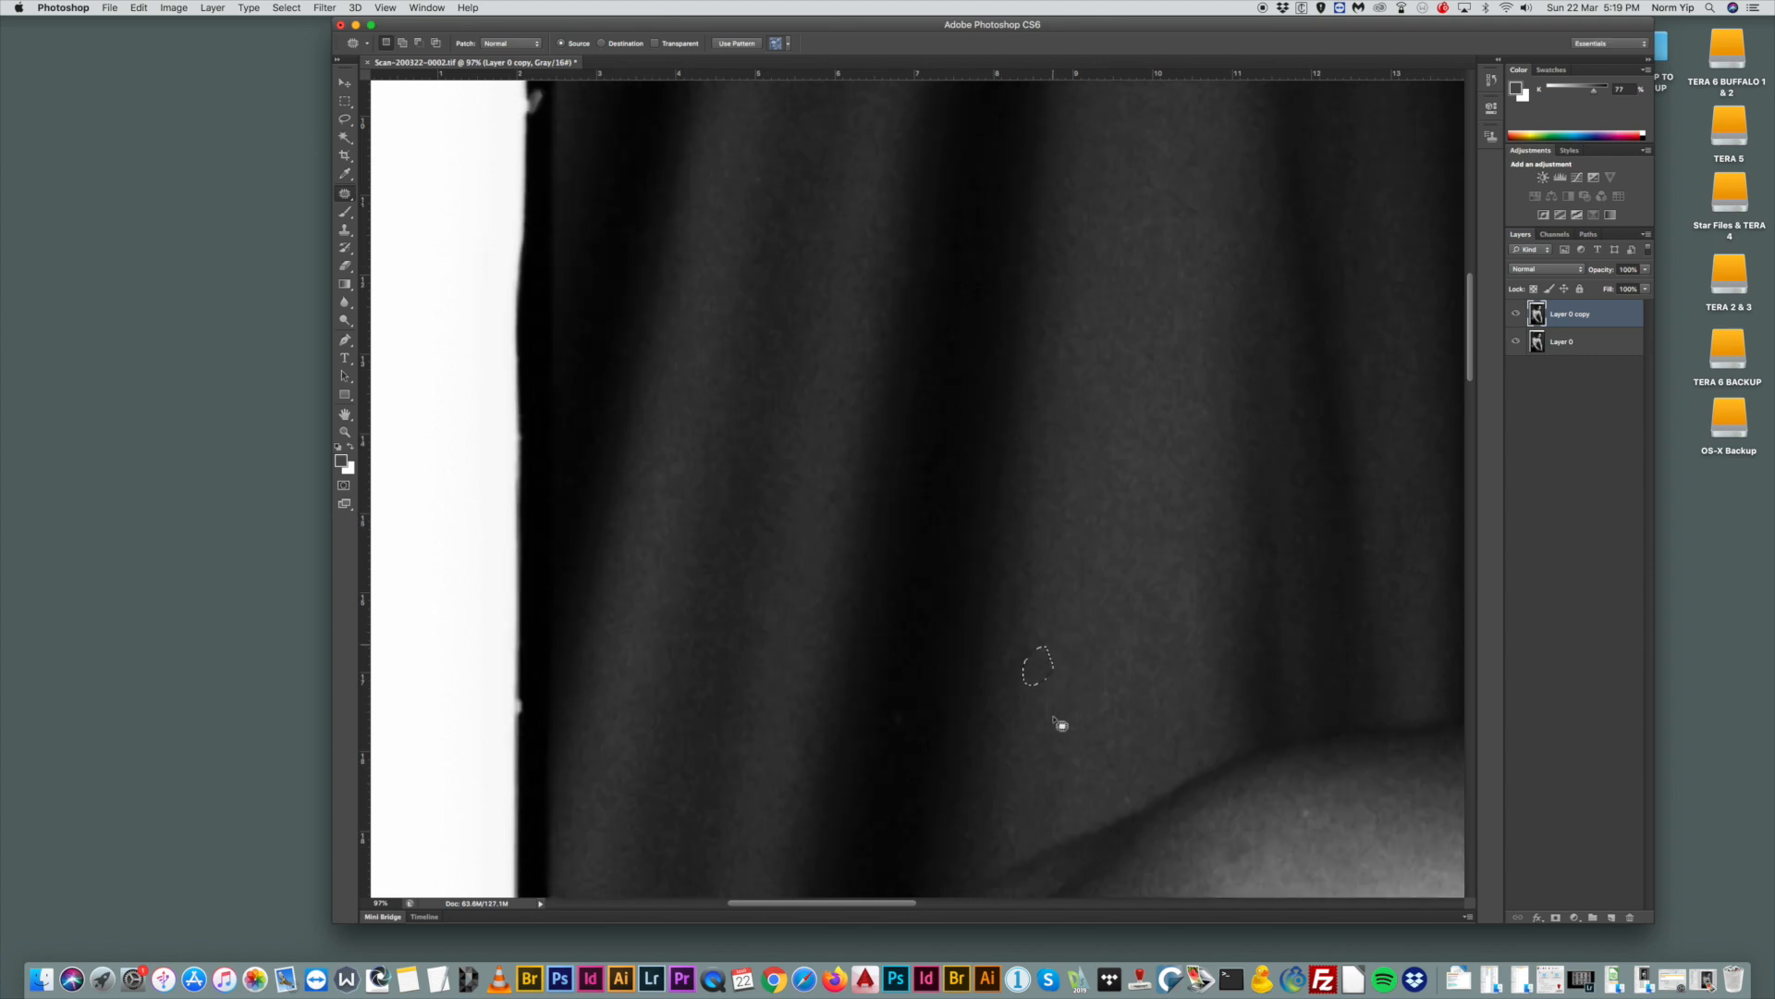
Remove the small specks in the dark curtain fold and along the backdrop just above the shoulder edge.
left_click(964, 711)
mouse_move(899, 700)
left_mouse_down()
mouse_move(919, 715)
mouse_move(902, 700)
left_mouse_up()
left_click_drag(902, 712, 921, 640)
left_click(985, 732)
scroll(984, 731, "down", 1)
scroll(990, 736, "down", 2)
left_click_drag(1006, 726, 1005, 728)
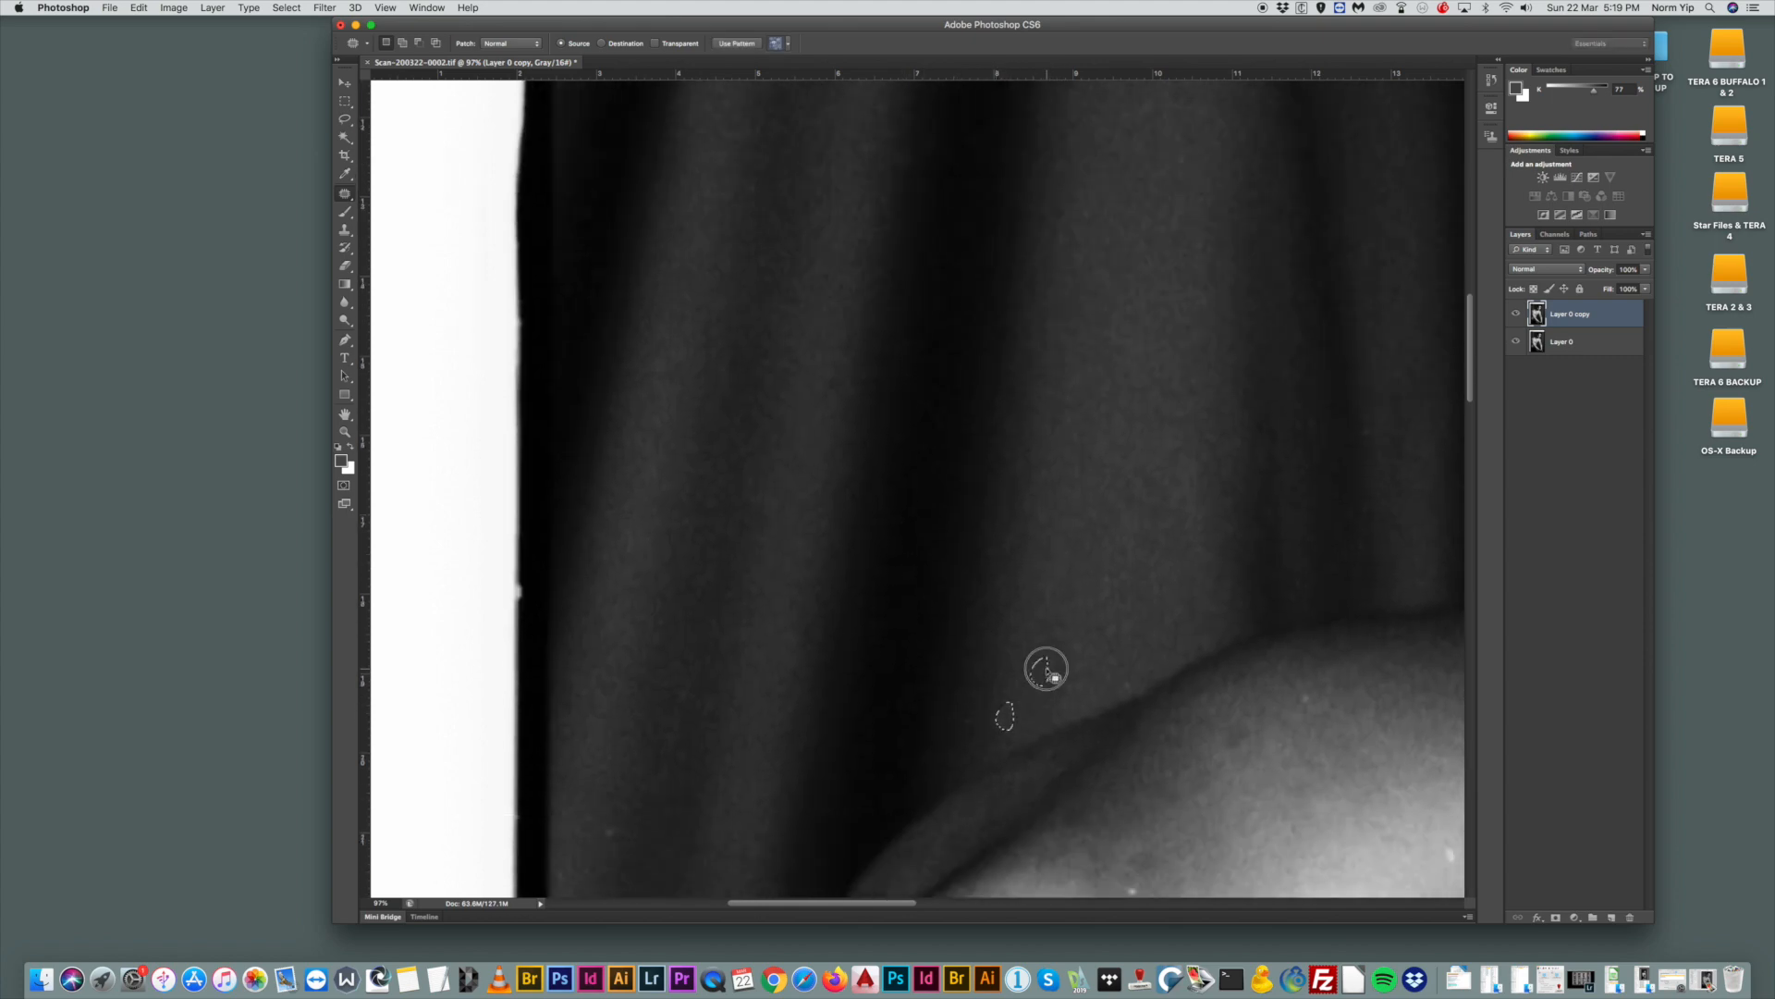
left_click_drag(1128, 674, 1129, 675)
left_click_drag(1125, 680, 1126, 617)
Patch out the specks on the shaded top of the shoulder and in the curtain beside it, then deselect.
left_click_drag(1314, 698, 1311, 705)
left_click_drag(1308, 704, 1365, 693)
left_click(1211, 750)
scroll(1209, 751, "down", 3)
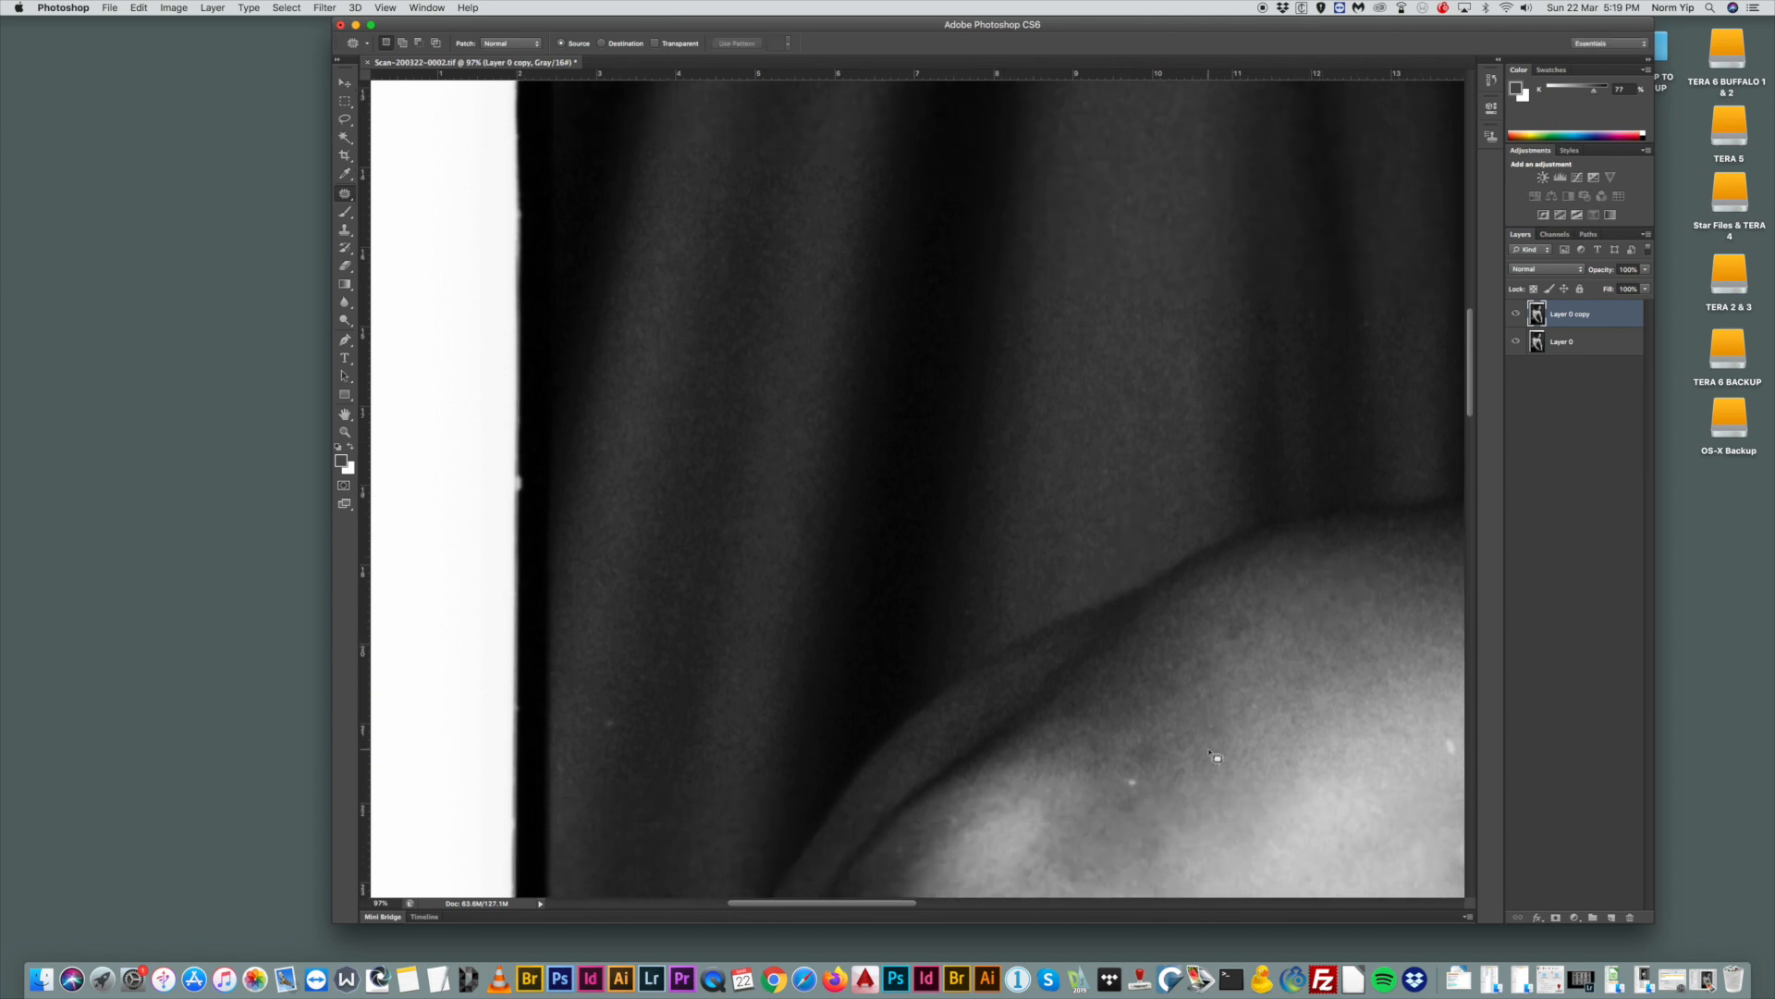
mouse_move(1130, 765)
left_mouse_down()
mouse_move(1147, 801)
mouse_move(1147, 782)
left_mouse_up()
mouse_move(1143, 782)
left_mouse_down()
mouse_move(1179, 760)
mouse_move(1125, 778)
mouse_move(1156, 760)
left_mouse_up()
left_click_drag(1151, 750, 1215, 732)
key("ctrl+d")
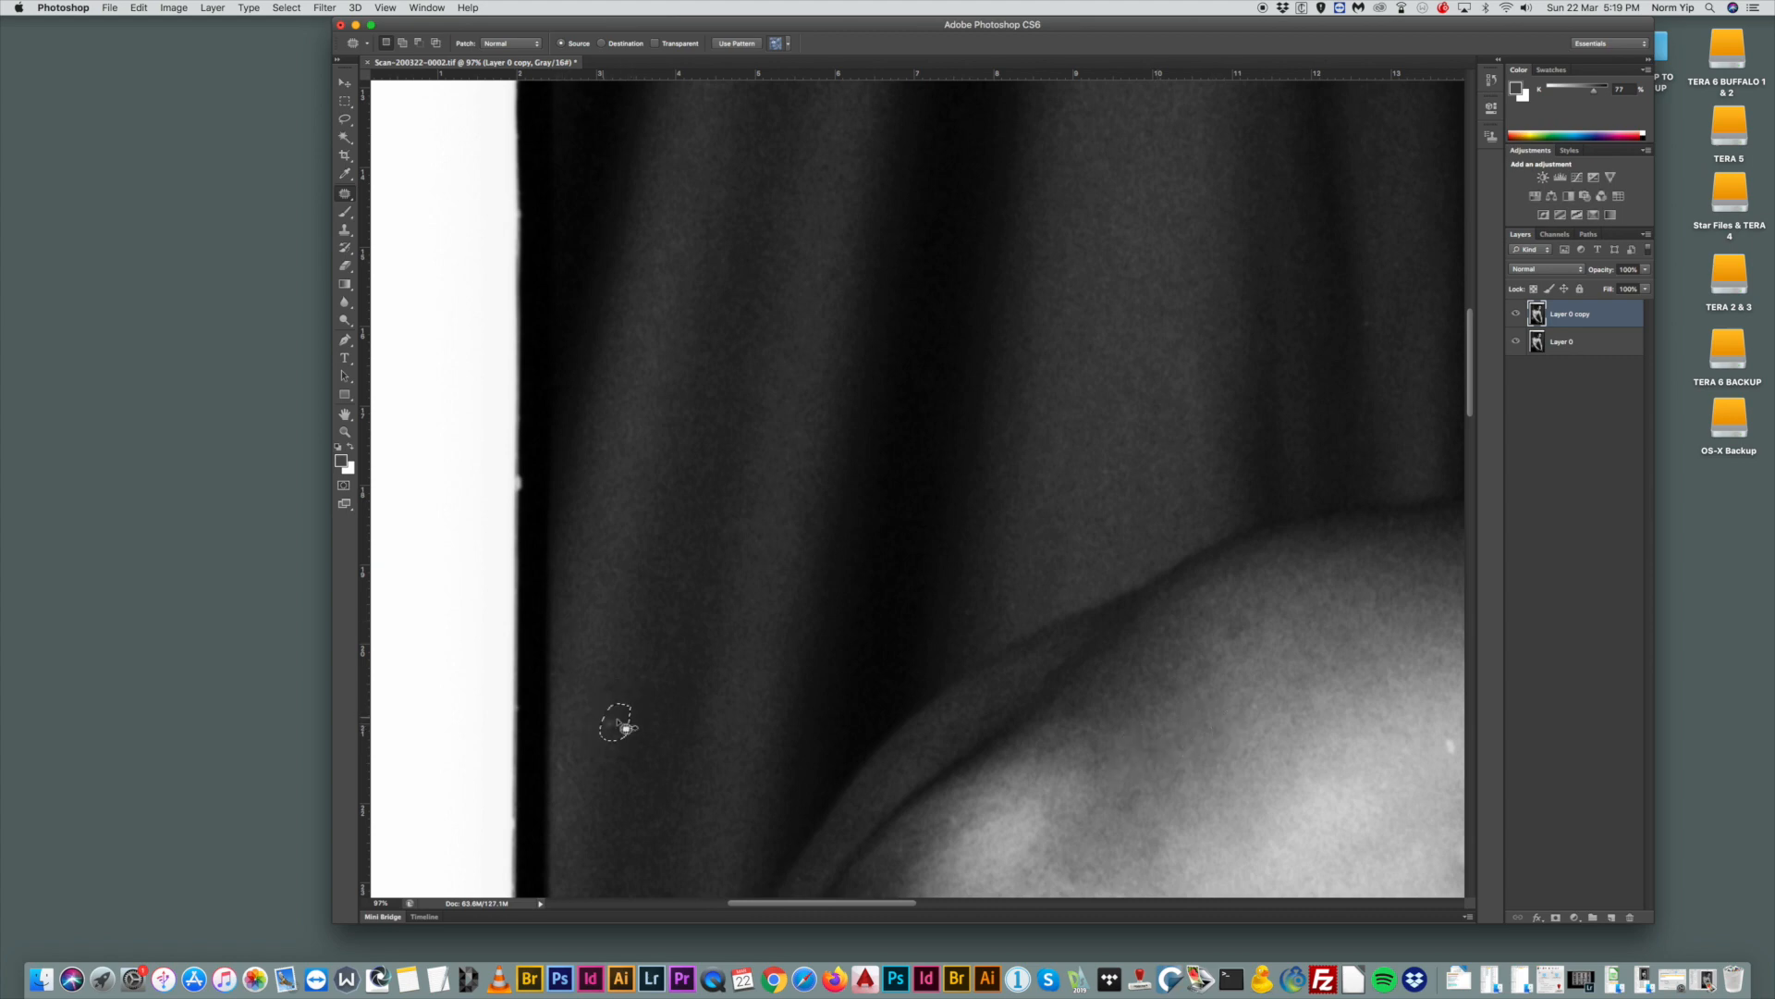
Remove the white specks on the brightly lit front of the shoulder and upper arm, deselecting after each patch.
scroll(666, 689, "down", 10)
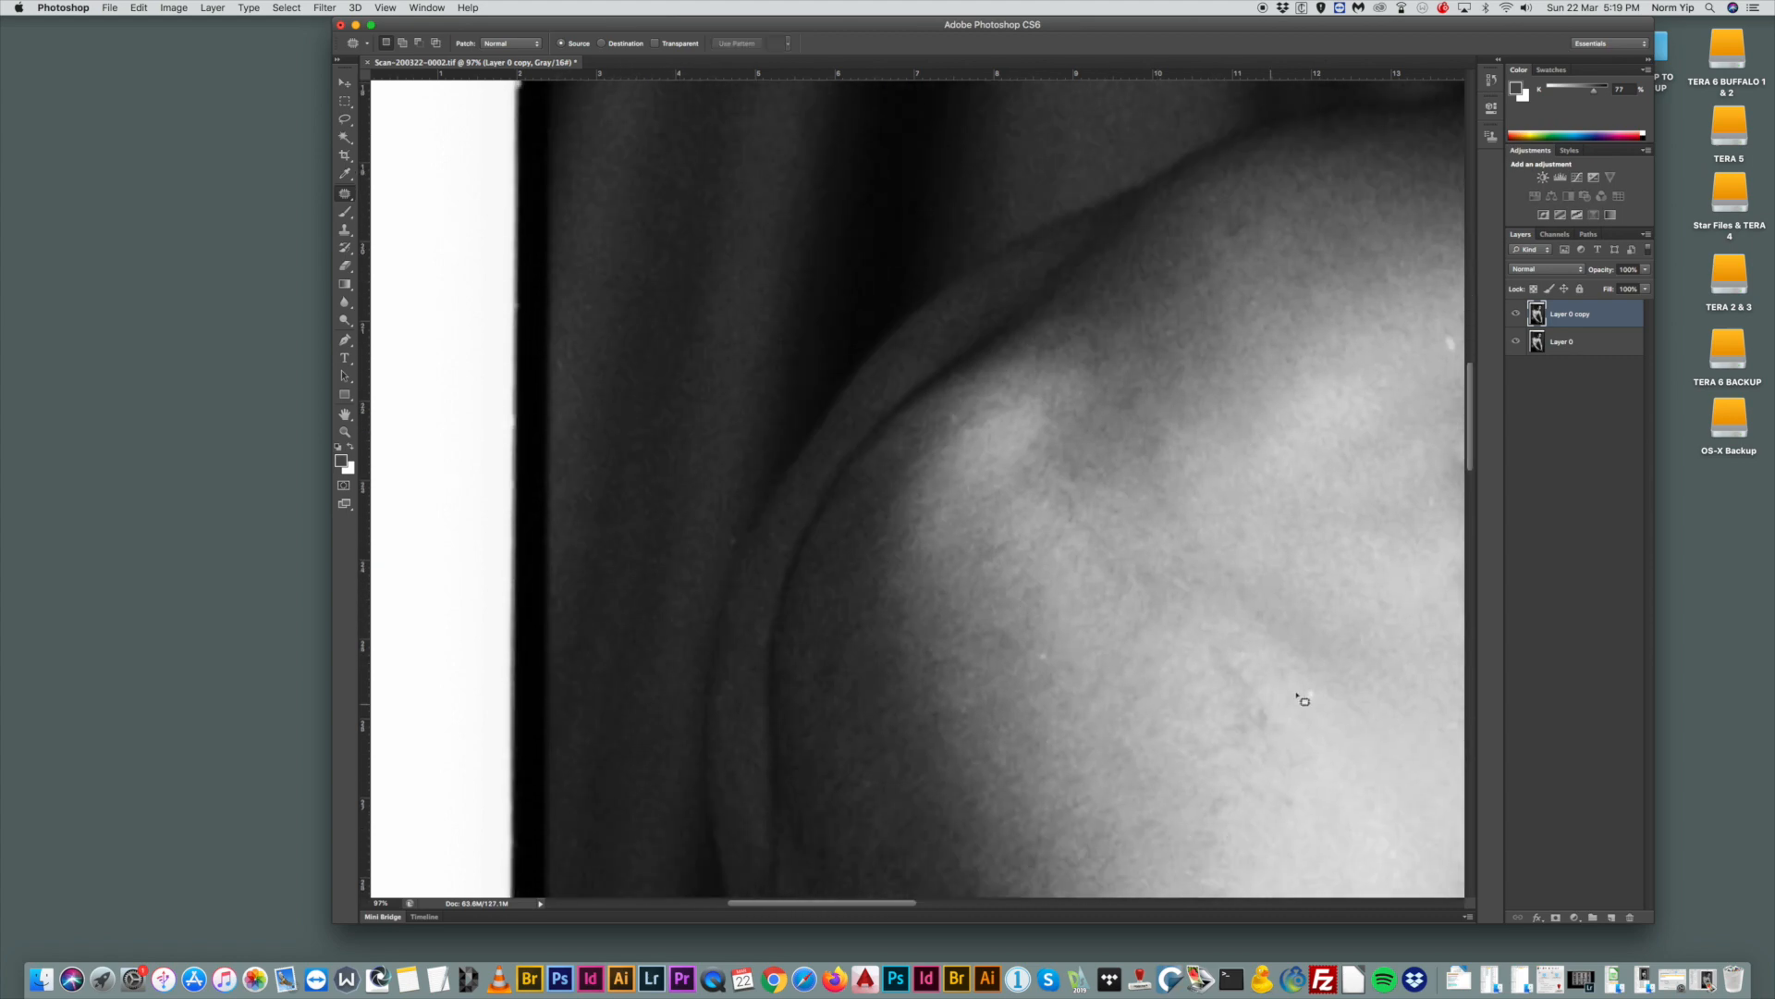
mouse_move(1328, 688)
left_mouse_down()
mouse_move(1293, 709)
mouse_move(1326, 695)
left_mouse_up()
left_click_drag(1310, 698, 1323, 655)
key("super+d")
mouse_move(1056, 641)
left_mouse_down()
mouse_move(1070, 673)
mouse_move(1074, 655)
left_mouse_up()
left_click_drag(1058, 659, 1146, 659)
key("super+d")
Patch out the white mark on the shoulder near the neck and the speck along the shoulder's upper slope.
left_click_drag(843, 908, 926, 903)
mouse_move(990, 334)
left_mouse_down()
mouse_move(955, 345)
mouse_move(993, 337)
left_mouse_up()
left_click_drag(978, 346, 991, 290)
key("super+d")
mouse_move(781, 201)
left_mouse_down()
mouse_move(750, 220)
mouse_move(784, 227)
left_mouse_up()
left_click_drag(779, 232, 839, 195)
key("super+d")
Patch out the speck at the neck's shadow edge and the short white hair mark in the collarbone hollow, then deselect.
mouse_move(1145, 300)
left_mouse_down()
mouse_move(1138, 321)
mouse_move(1137, 301)
left_mouse_up()
left_click_drag(1136, 310, 1127, 278)
left_click_drag(1152, 350, 1167, 359)
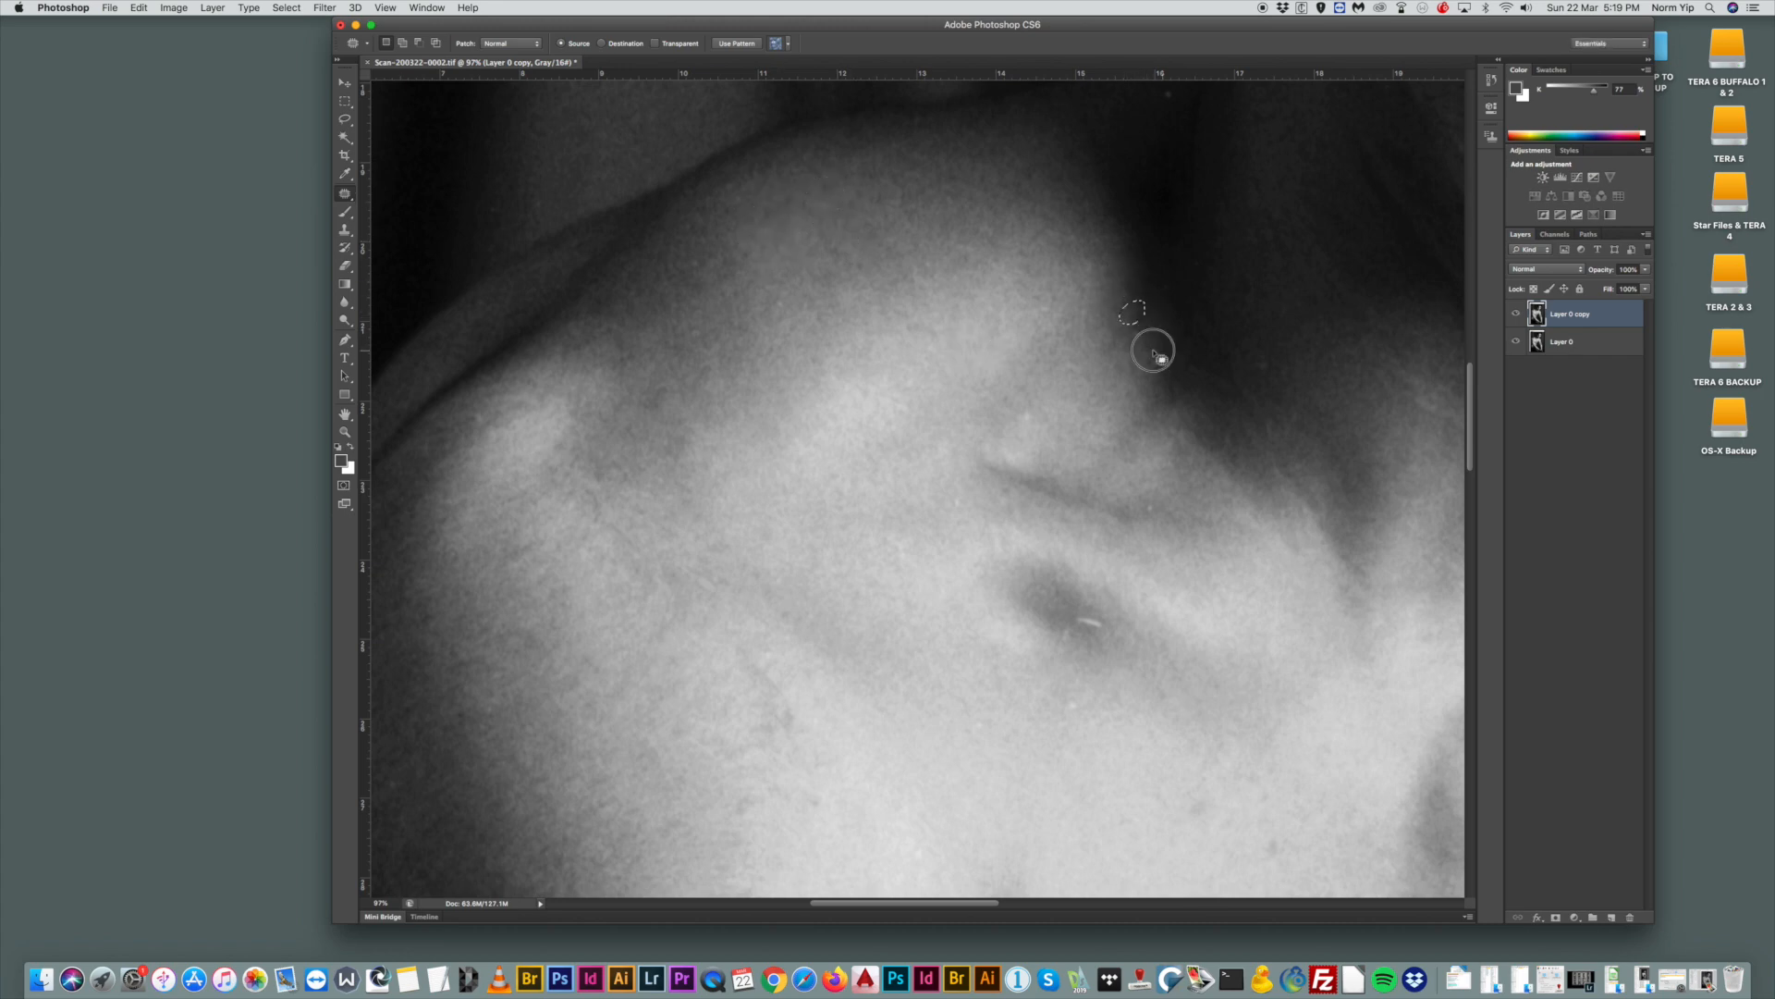
left_click_drag(1072, 629, 1071, 627)
left_click_drag(1091, 621, 1151, 683)
key("super+d")
Remove the small marks on the upper chest below the collarbone and the dark blemish on the front of the shoulder.
scroll(1119, 624, "down", 5)
mouse_move(1224, 560)
left_mouse_down()
mouse_move(1141, 570)
mouse_move(1231, 566)
left_mouse_up()
left_click_drag(1206, 570, 1208, 527)
mouse_move(1086, 461)
left_mouse_down()
mouse_move(1055, 484)
mouse_move(1080, 482)
left_mouse_up()
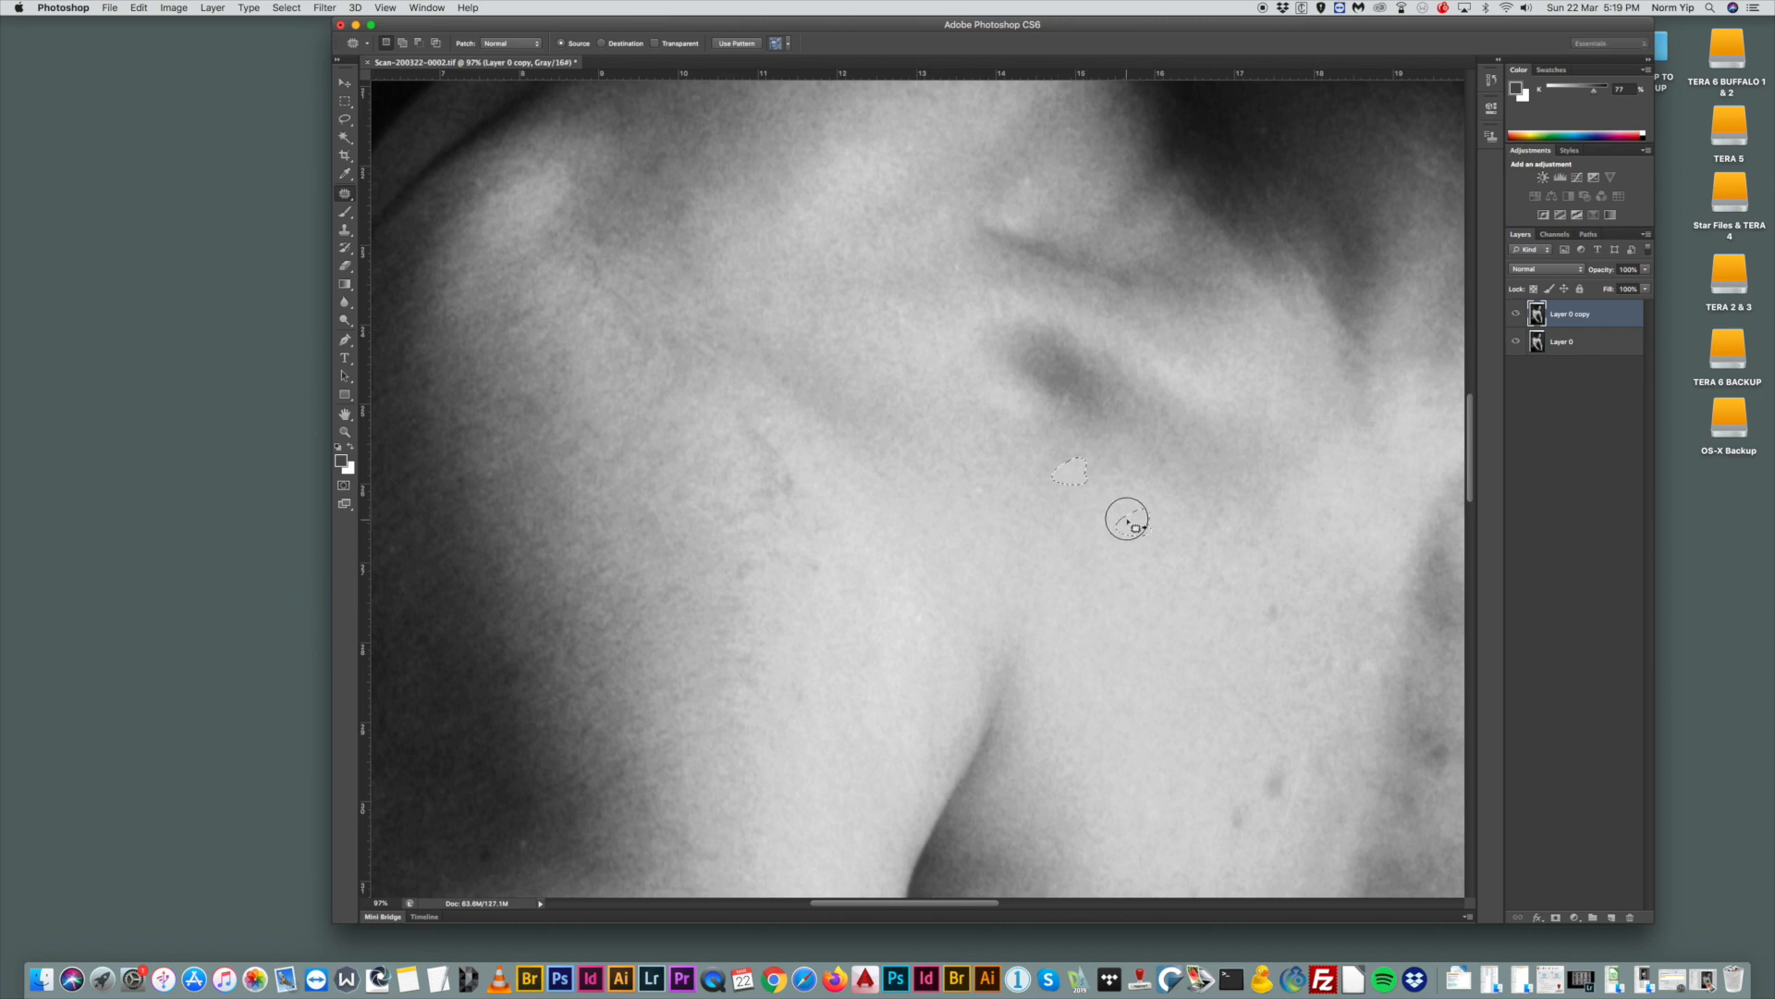
mouse_move(775, 443)
left_mouse_down()
mouse_move(745, 455)
mouse_move(800, 497)
mouse_move(825, 408)
left_mouse_up()
left_click_drag(825, 420, 826, 431)
Patch out the dark blemishes in the middle of the chest and the larger white mark on the upper arm.
scroll(1011, 625, "down", 2)
scroll(1011, 625, "down", 2)
mouse_move(1301, 615)
left_mouse_down()
mouse_move(1256, 638)
mouse_move(1296, 597)
mouse_move(1236, 640)
left_mouse_up()
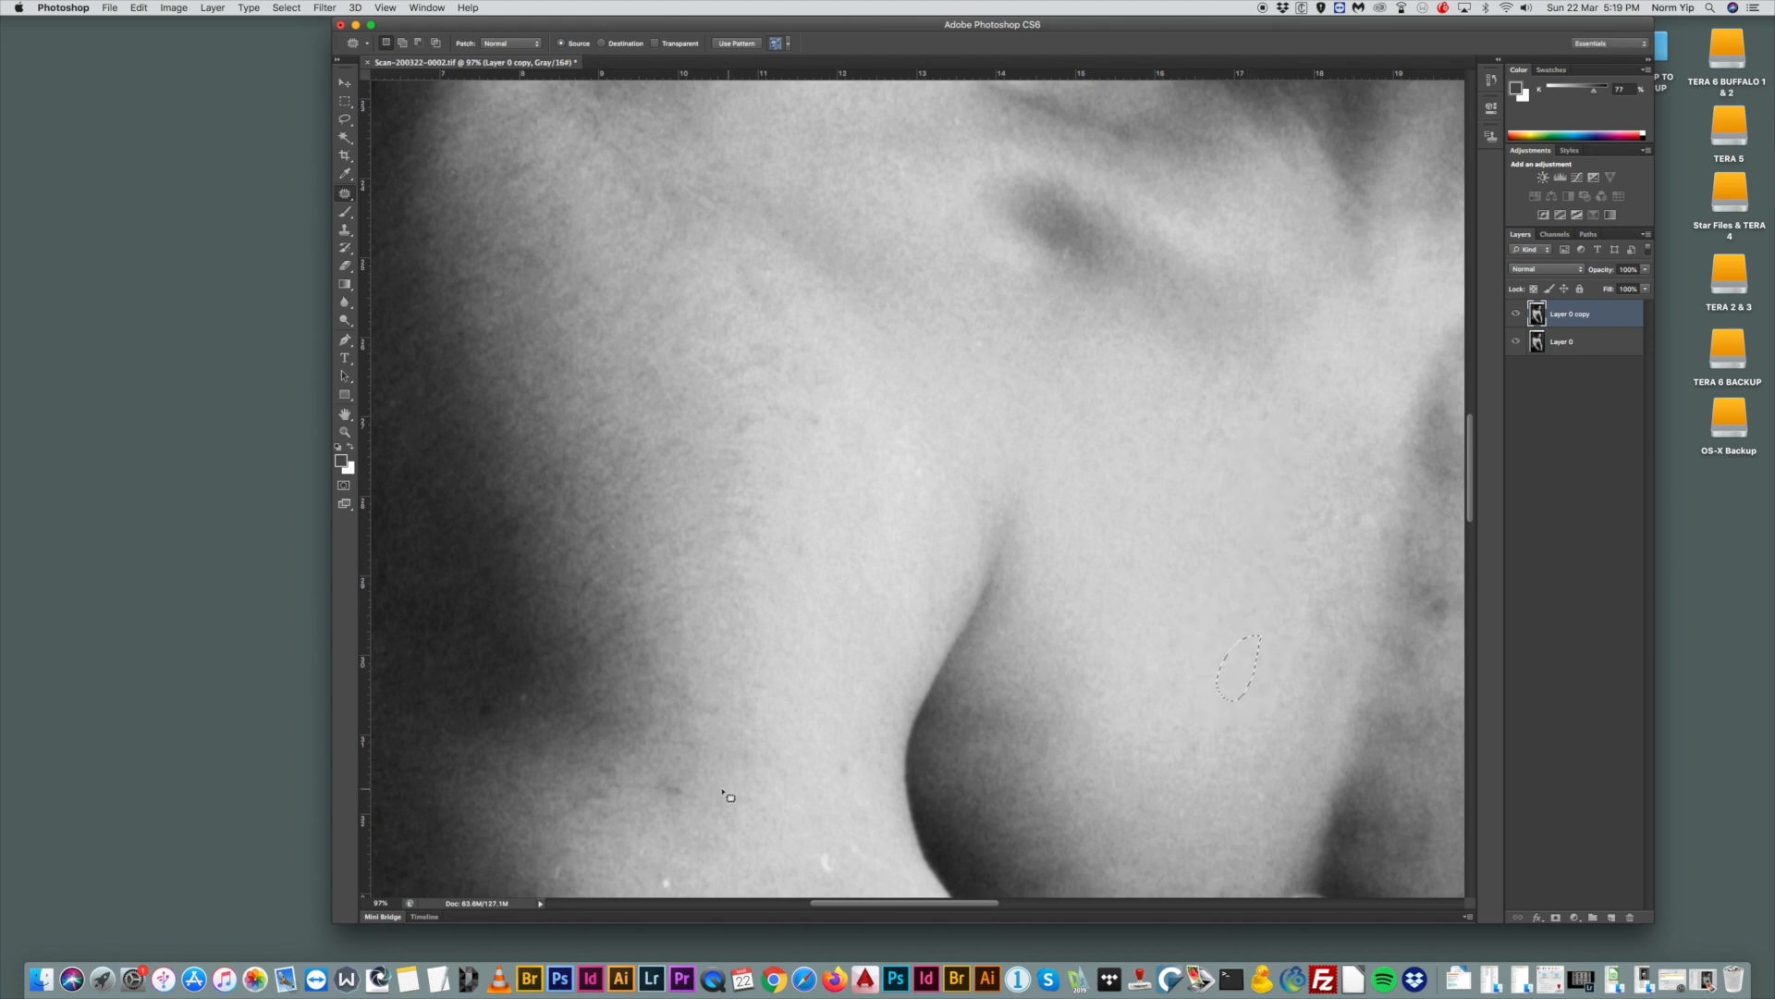
left_click(684, 740)
scroll(761, 777, "down", 10)
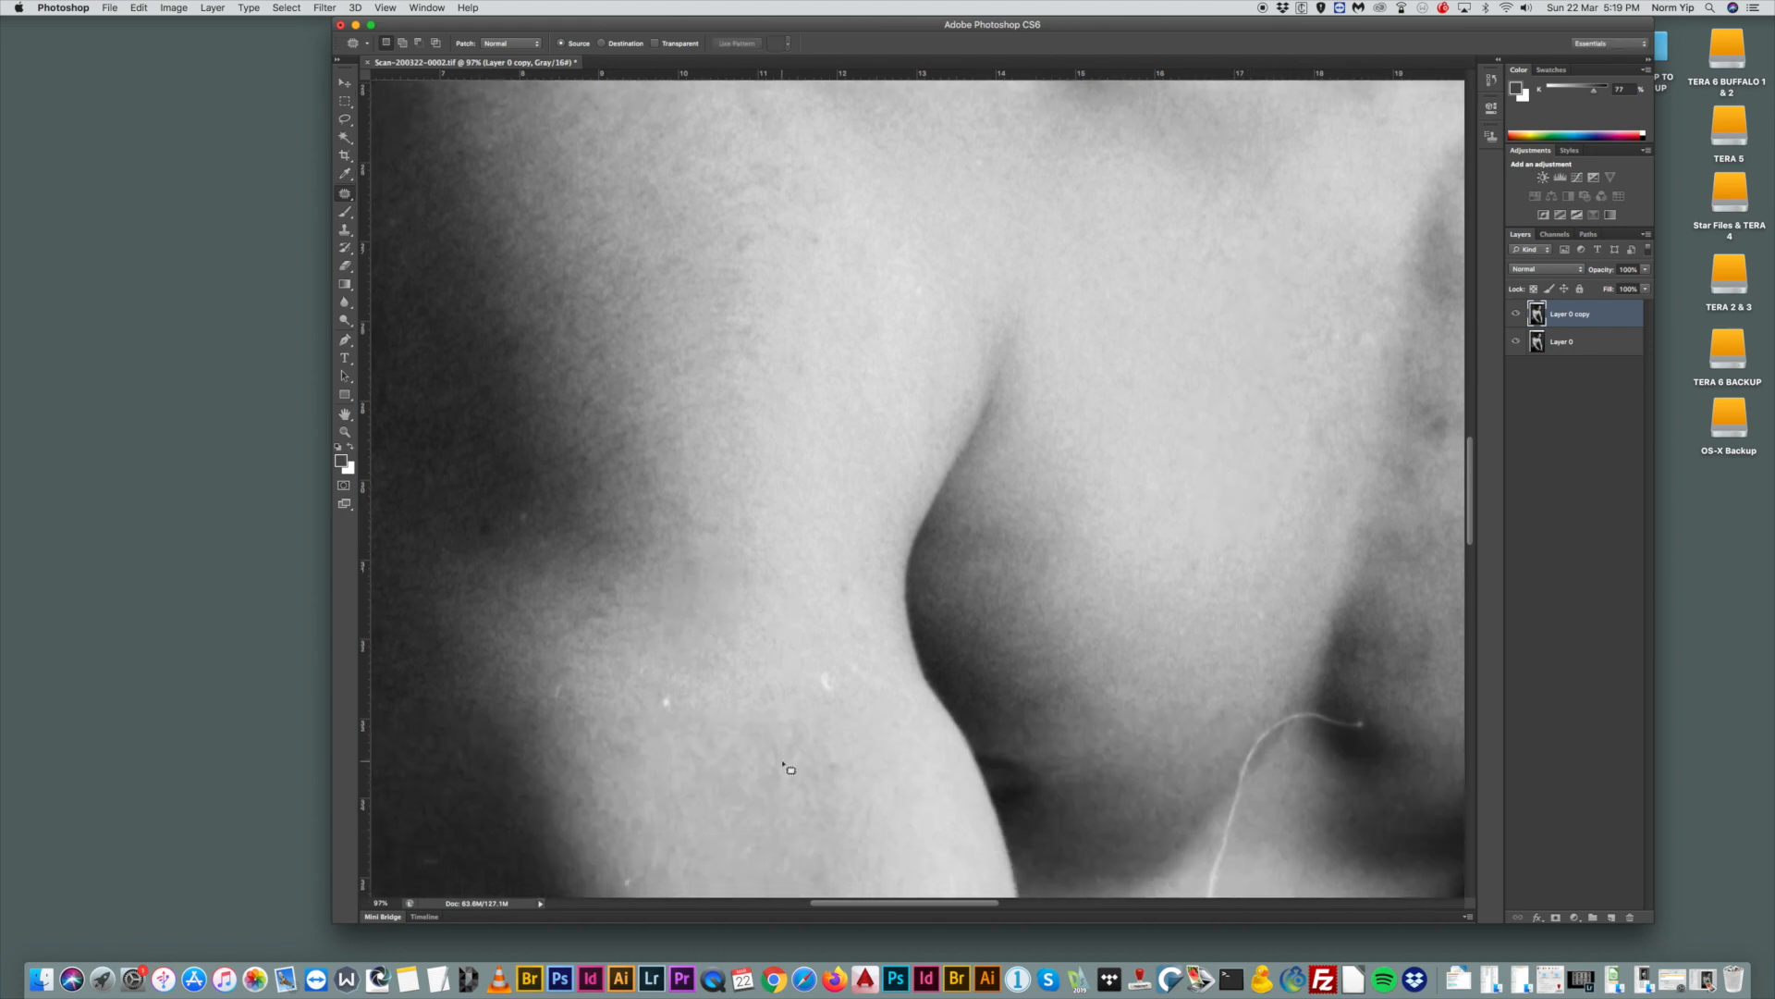
mouse_move(869, 383)
left_mouse_down()
mouse_move(813, 397)
mouse_move(883, 460)
left_mouse_up()
left_click_drag(939, 905, 982, 907)
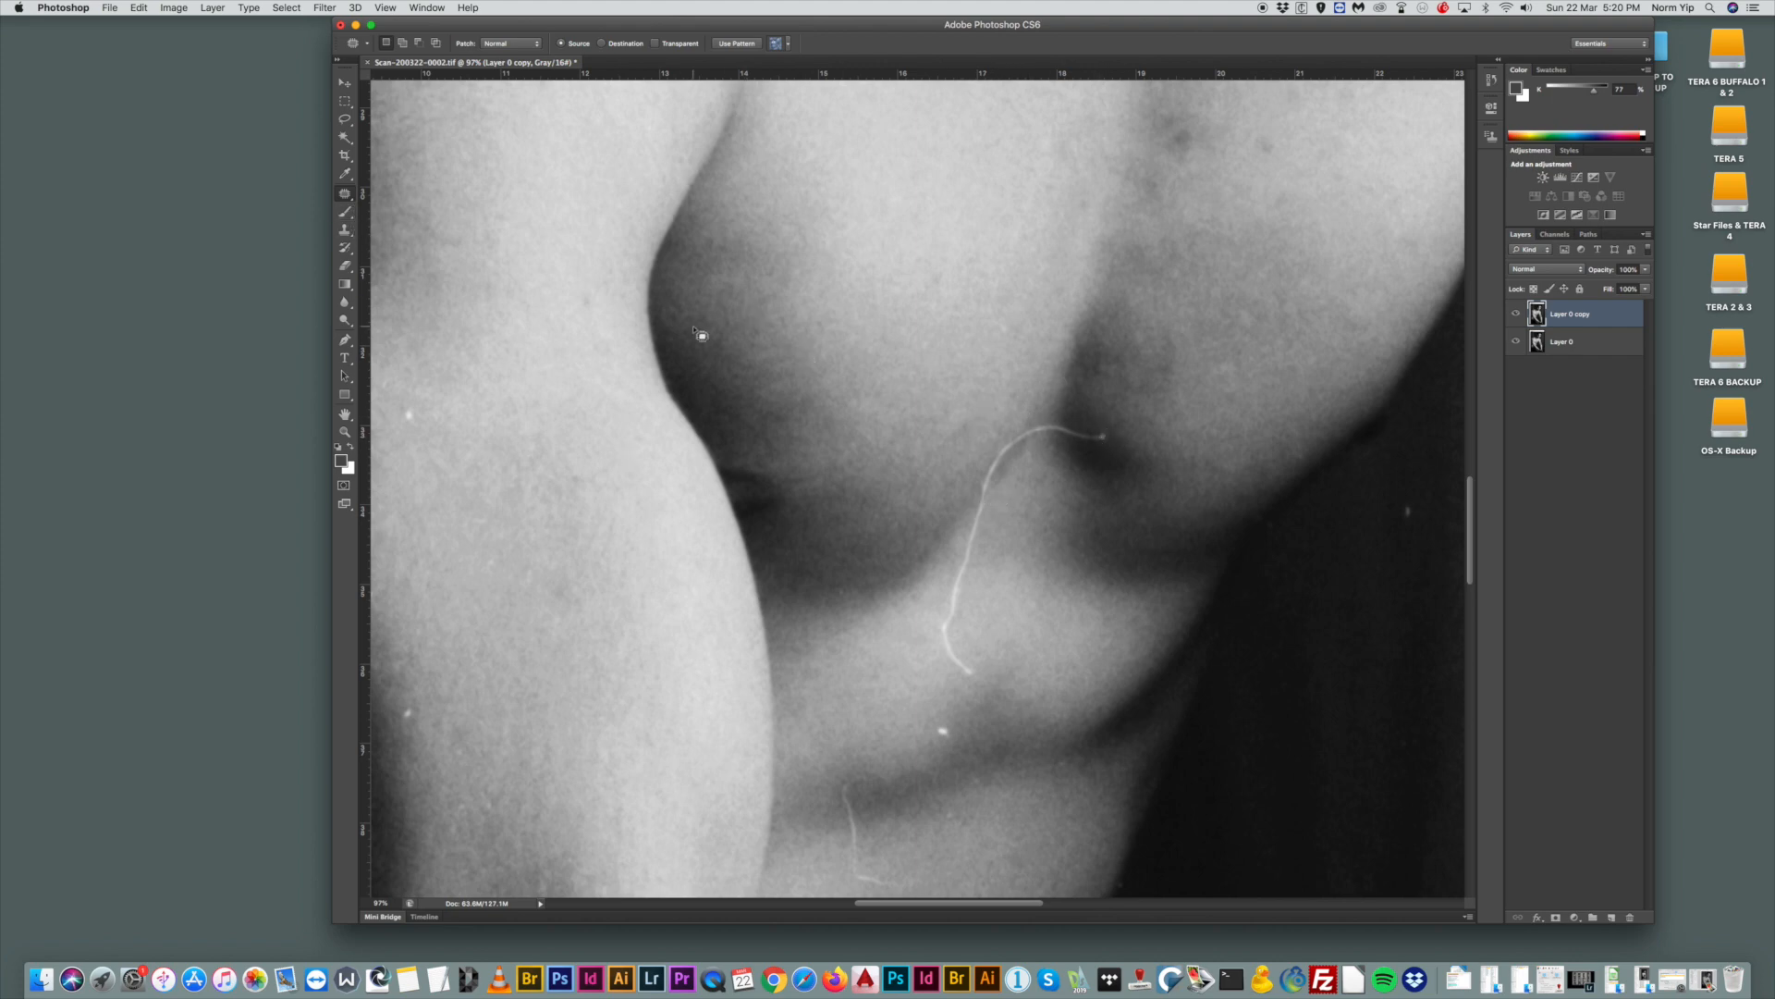
Clone out the long curved white hair mark running from the lower chest to the abdomen with the Clone Stamp at 87% opacity.
left_click(345, 229)
left_click(609, 47)
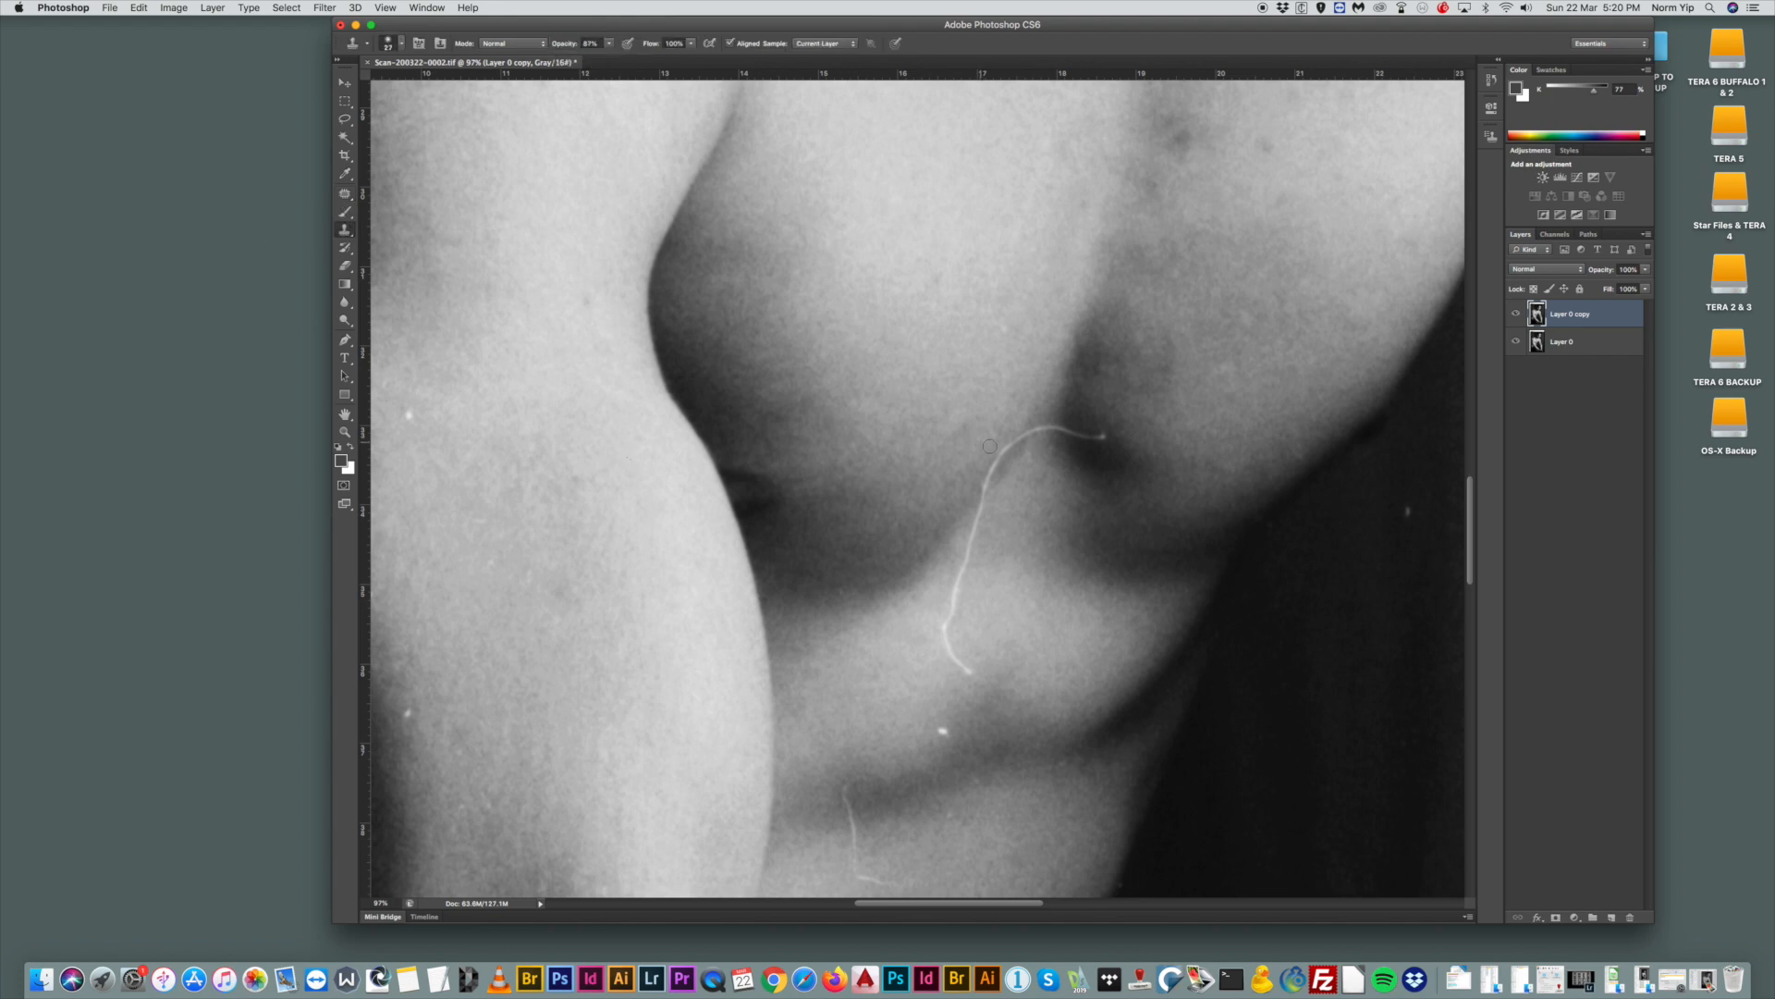
left_click(1099, 427, "alt")
left_click(346, 104)
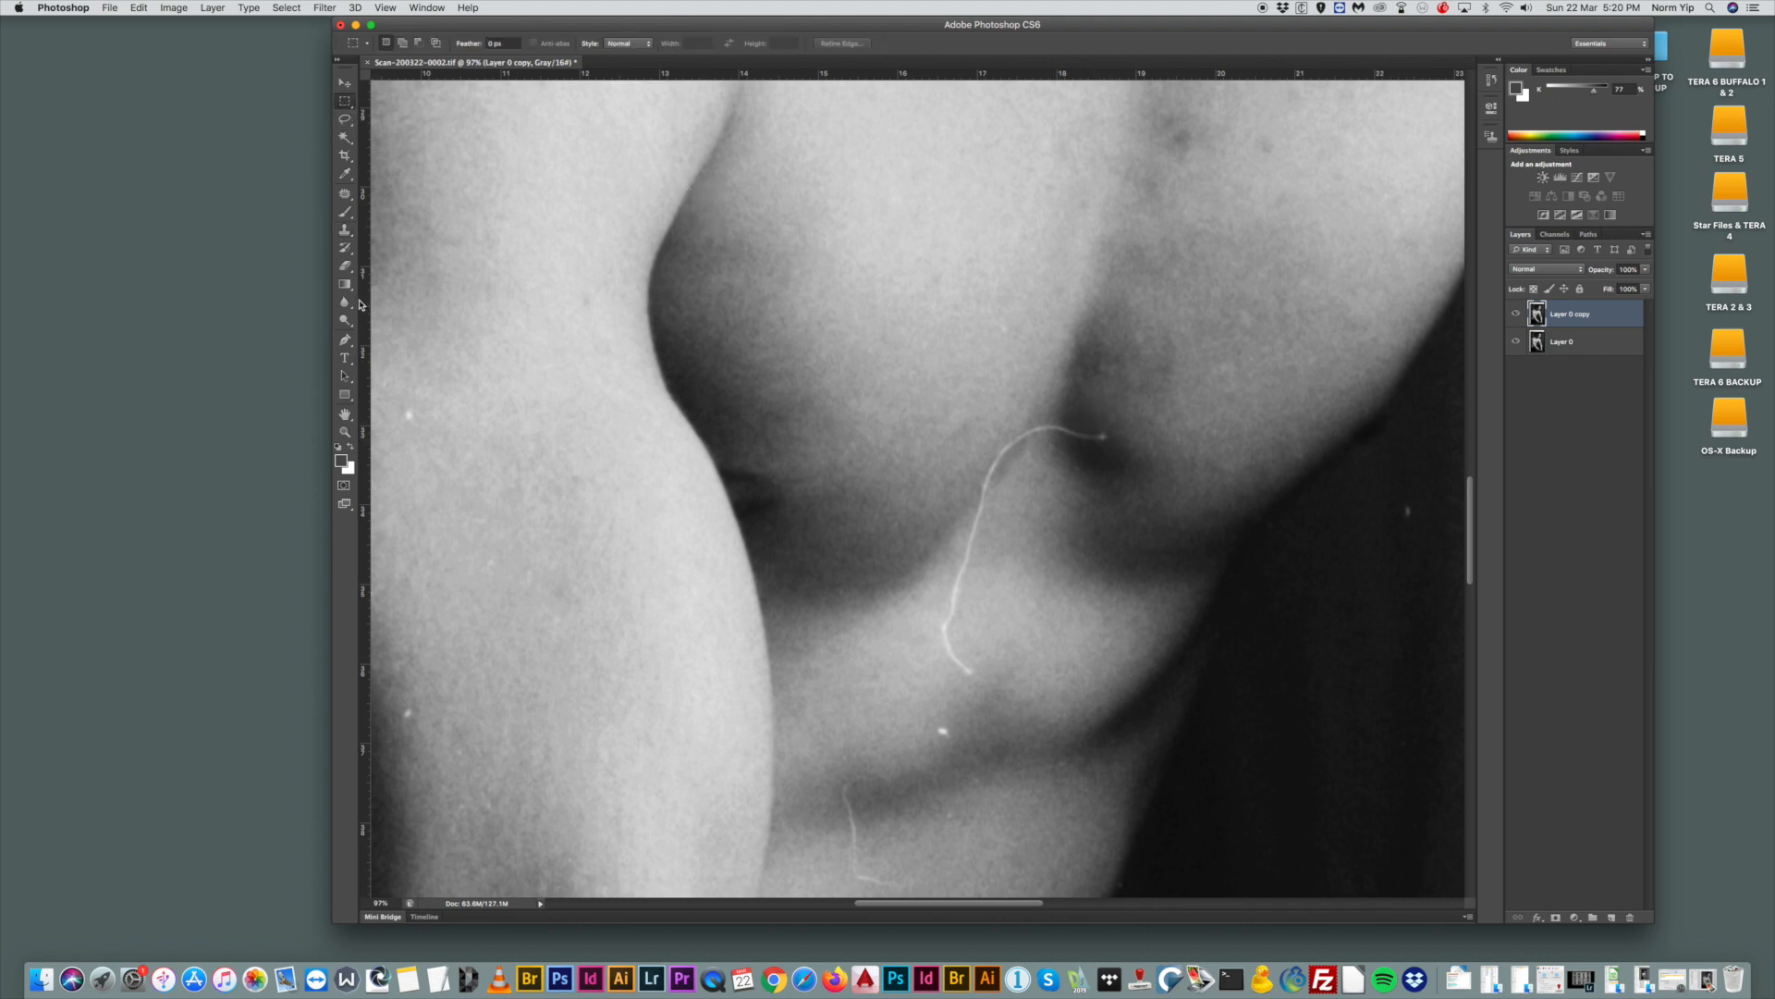
left_click(345, 229)
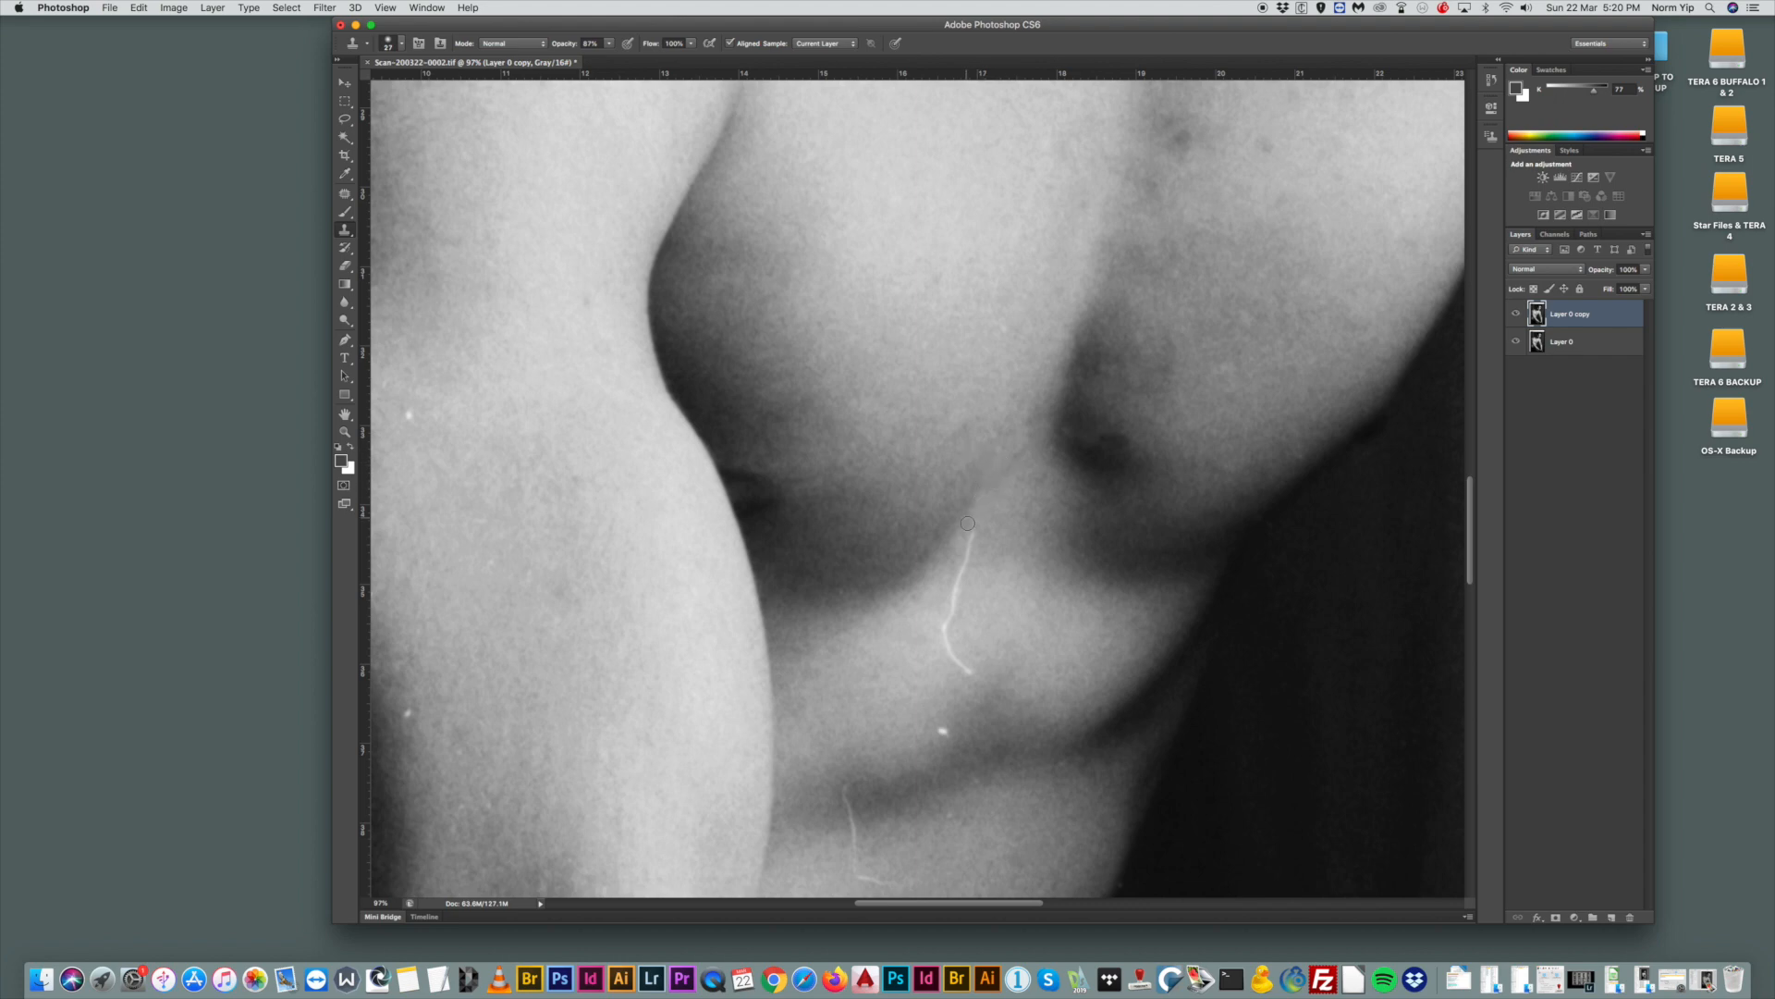
mouse_move(979, 534)
left_mouse_down()
mouse_move(943, 657)
mouse_move(962, 669)
left_mouse_up()
Lower the Clone Stamp opacity to 33% and blend the retouched area below the chest where the hair mark ran.
right_click(883, 353)
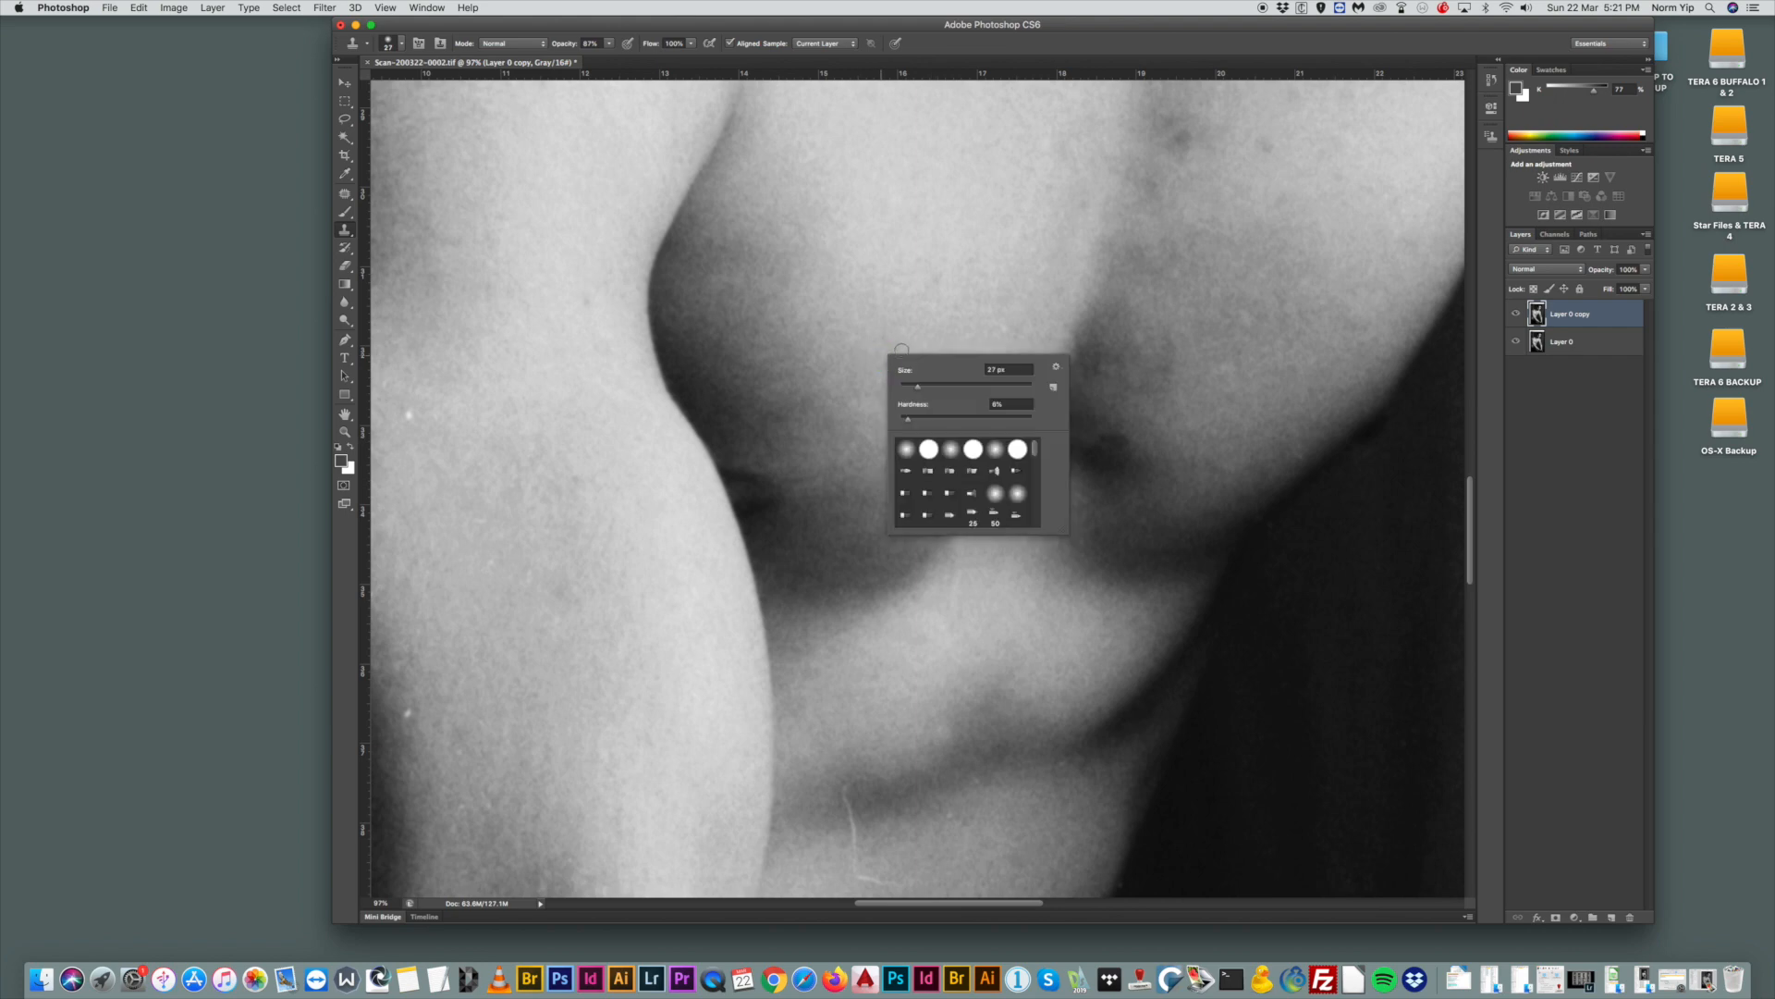
left_click(609, 46)
left_click_drag(574, 59, 572, 59)
right_click(979, 541)
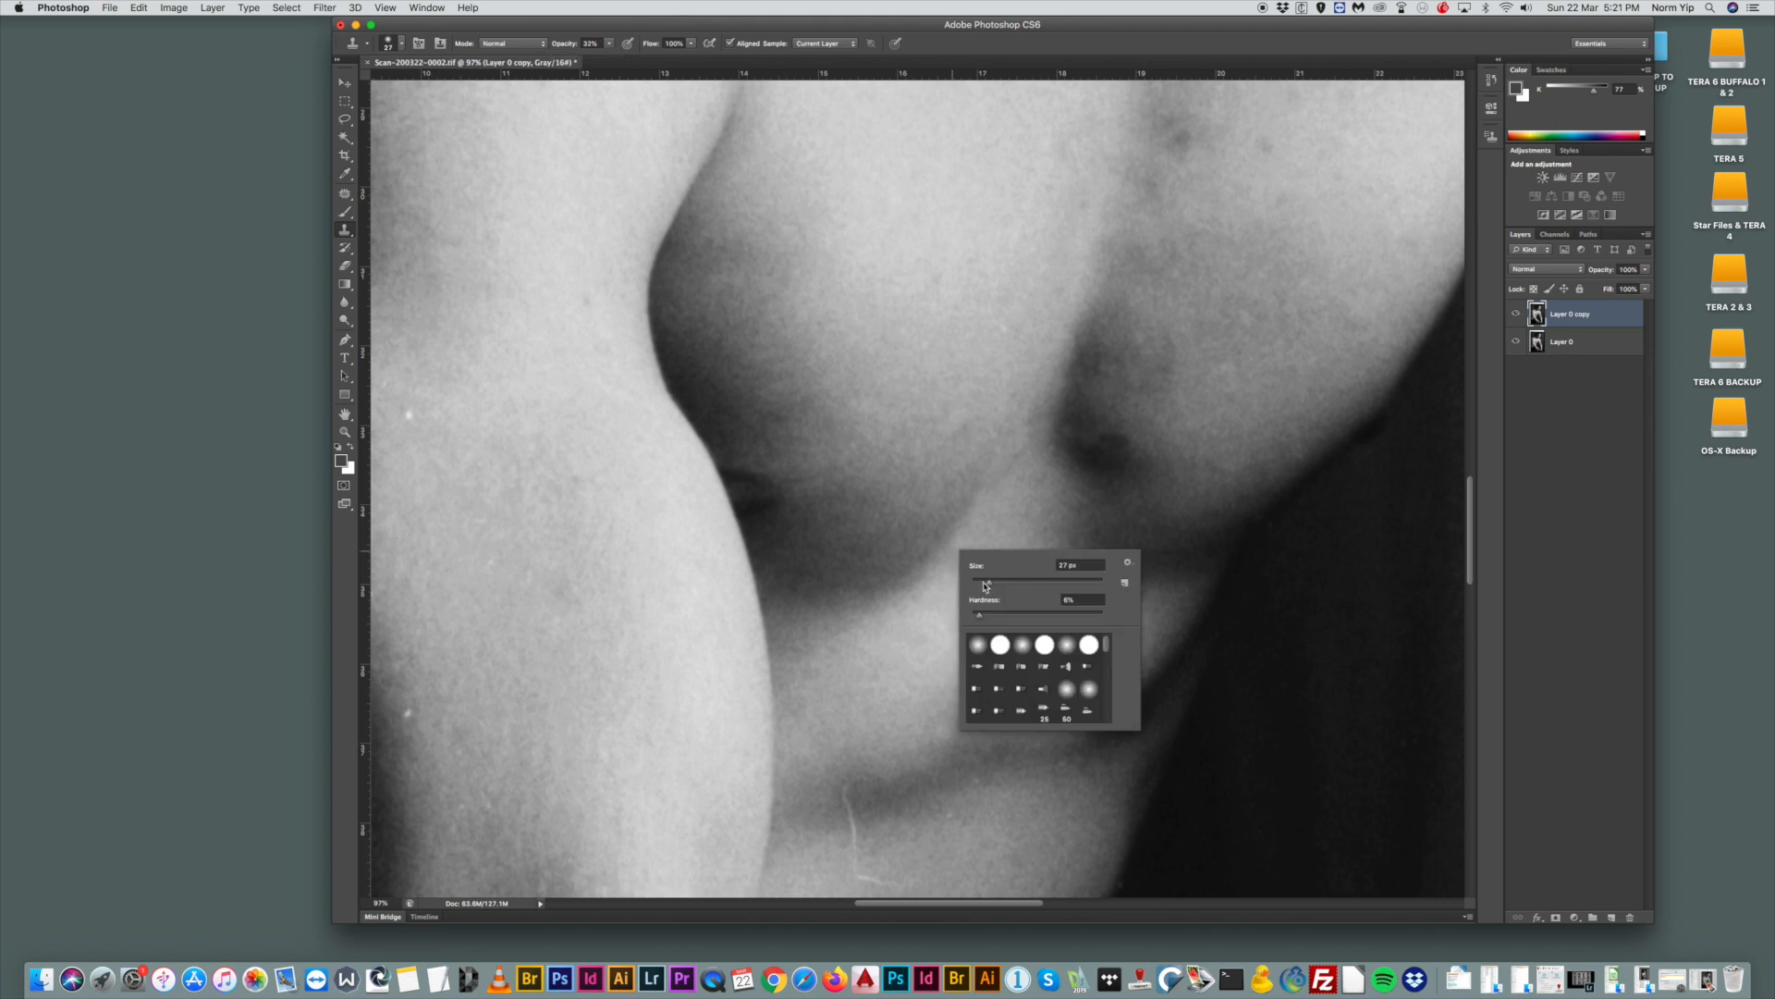
left_click(973, 547, "alt")
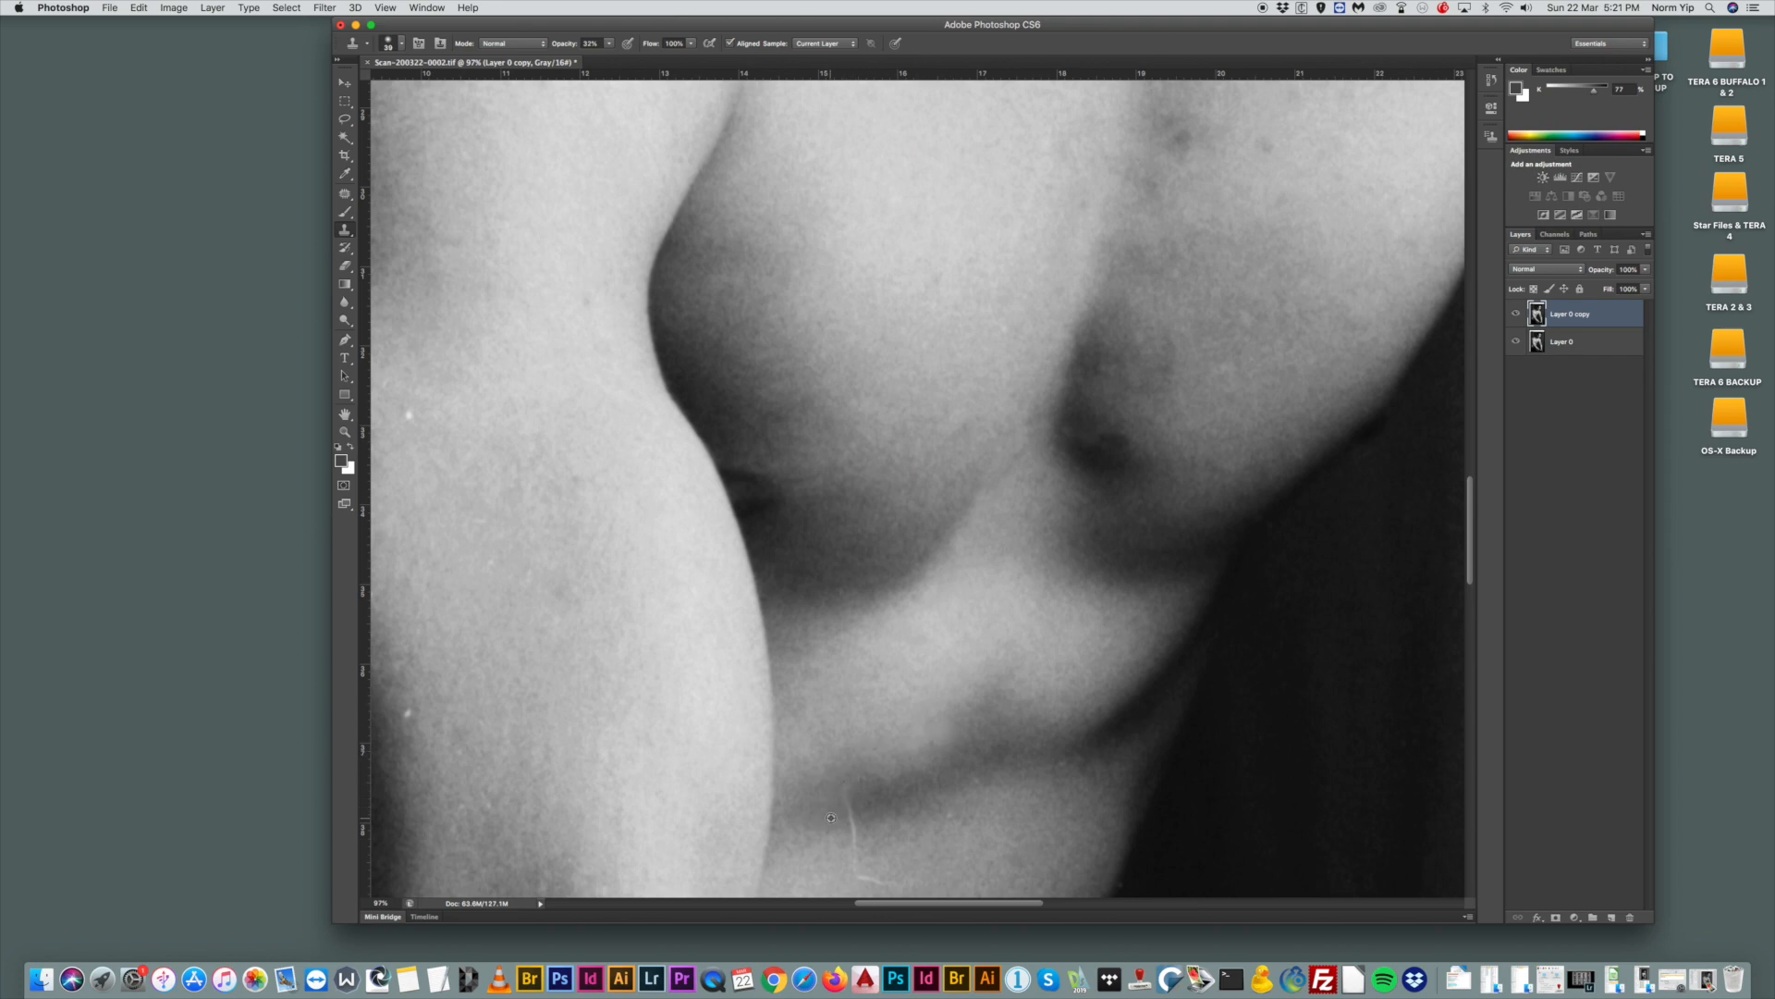
Remove the short bent hair mark on the abdomen beside the arm with the Patch tool.
scroll(832, 818, "down", 5)
left_click(346, 432)
left_click_drag(825, 870, 927, 825)
scroll(926, 825, "down", 4)
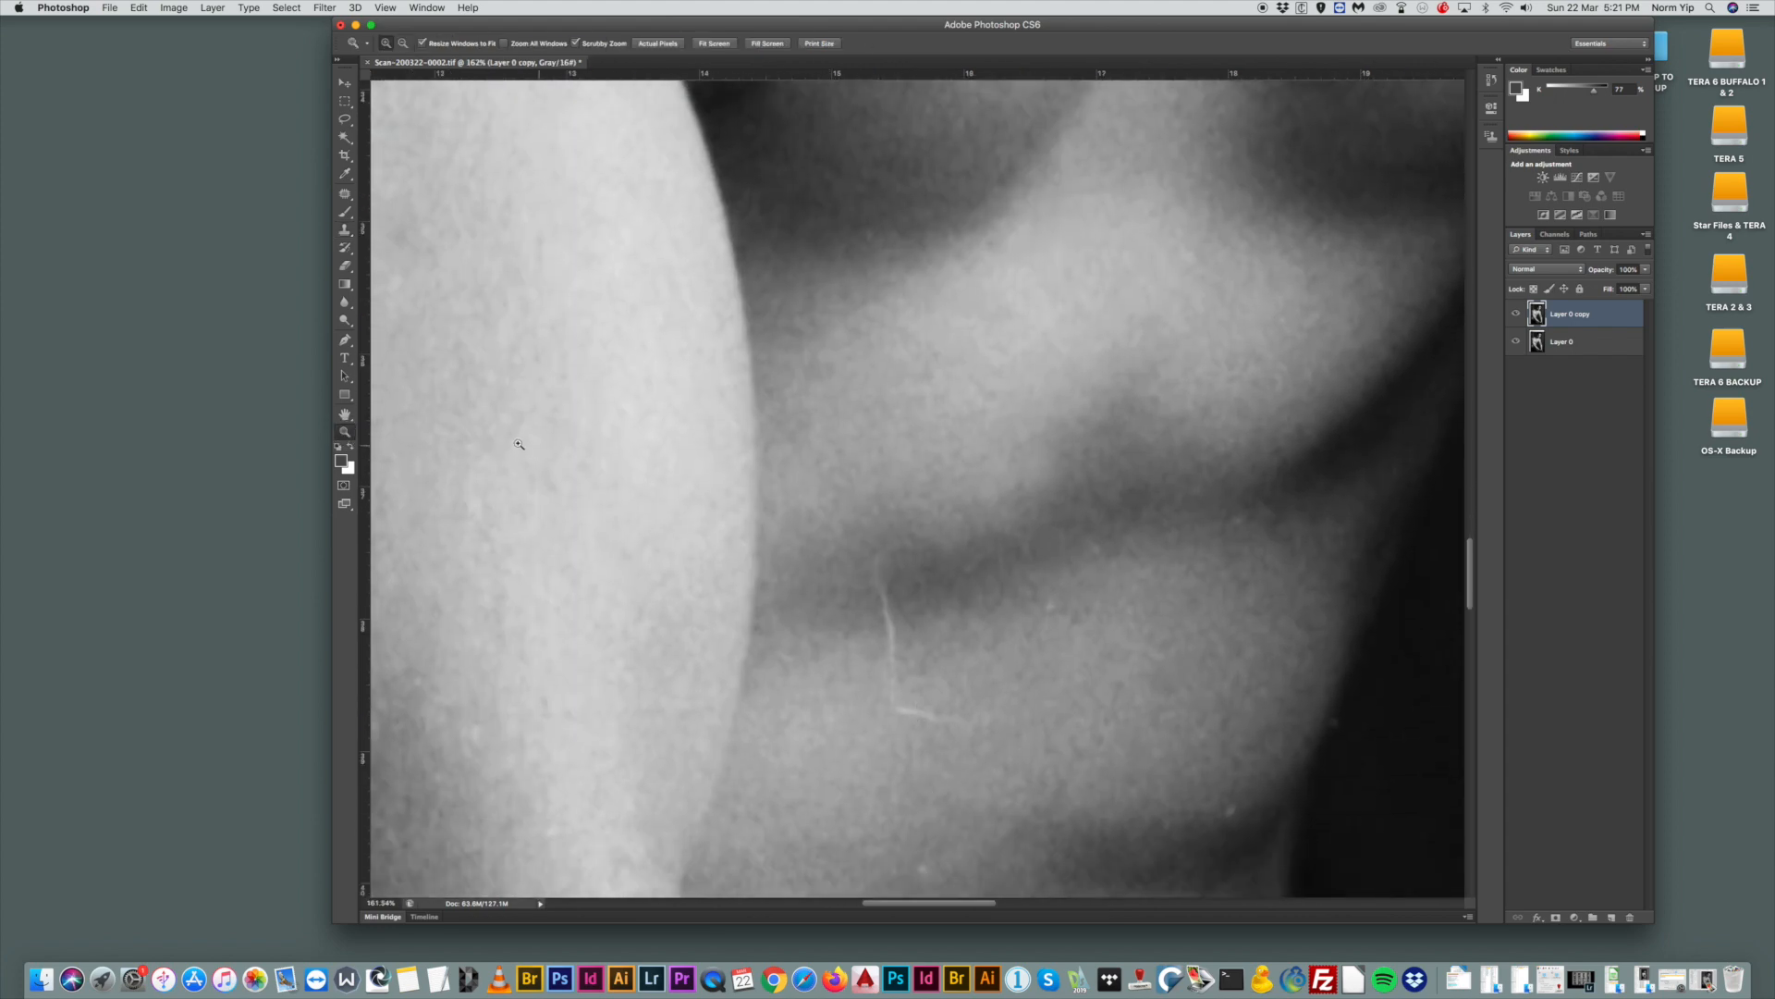
left_click(345, 194)
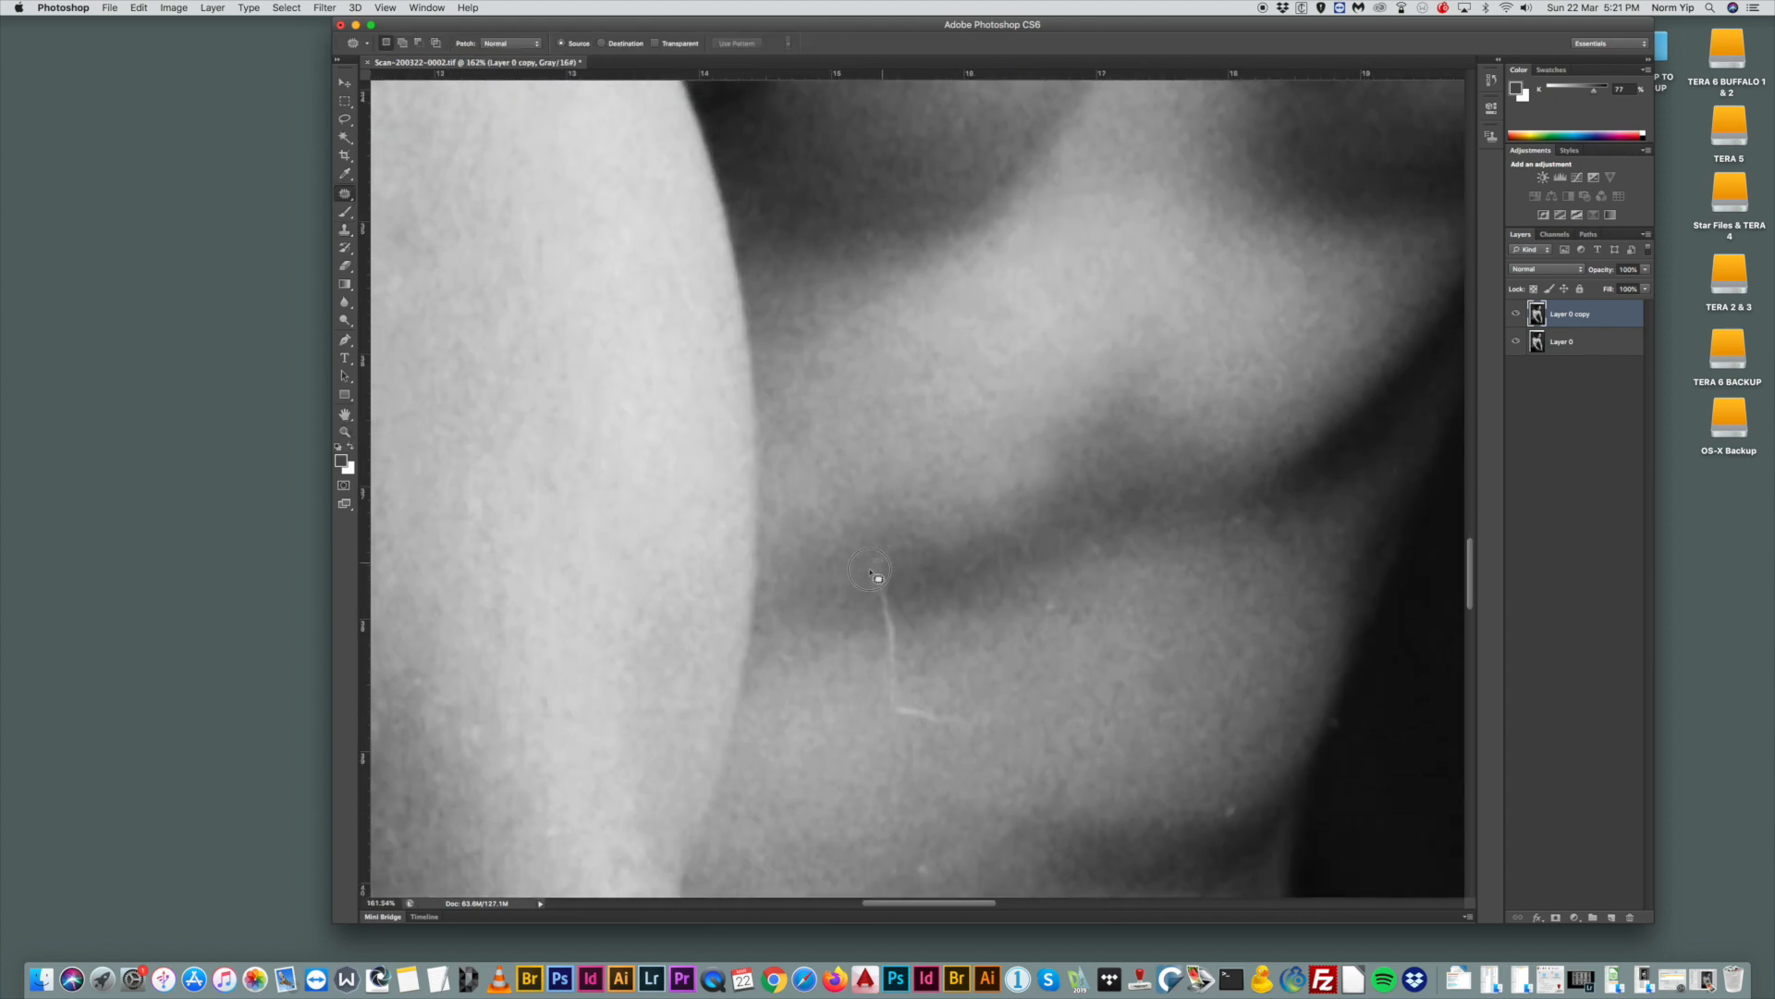
left_click_drag(881, 650, 895, 715)
left_click_drag(896, 606, 934, 567)
key("ctrl+d")
left_click_drag(955, 732, 958, 721)
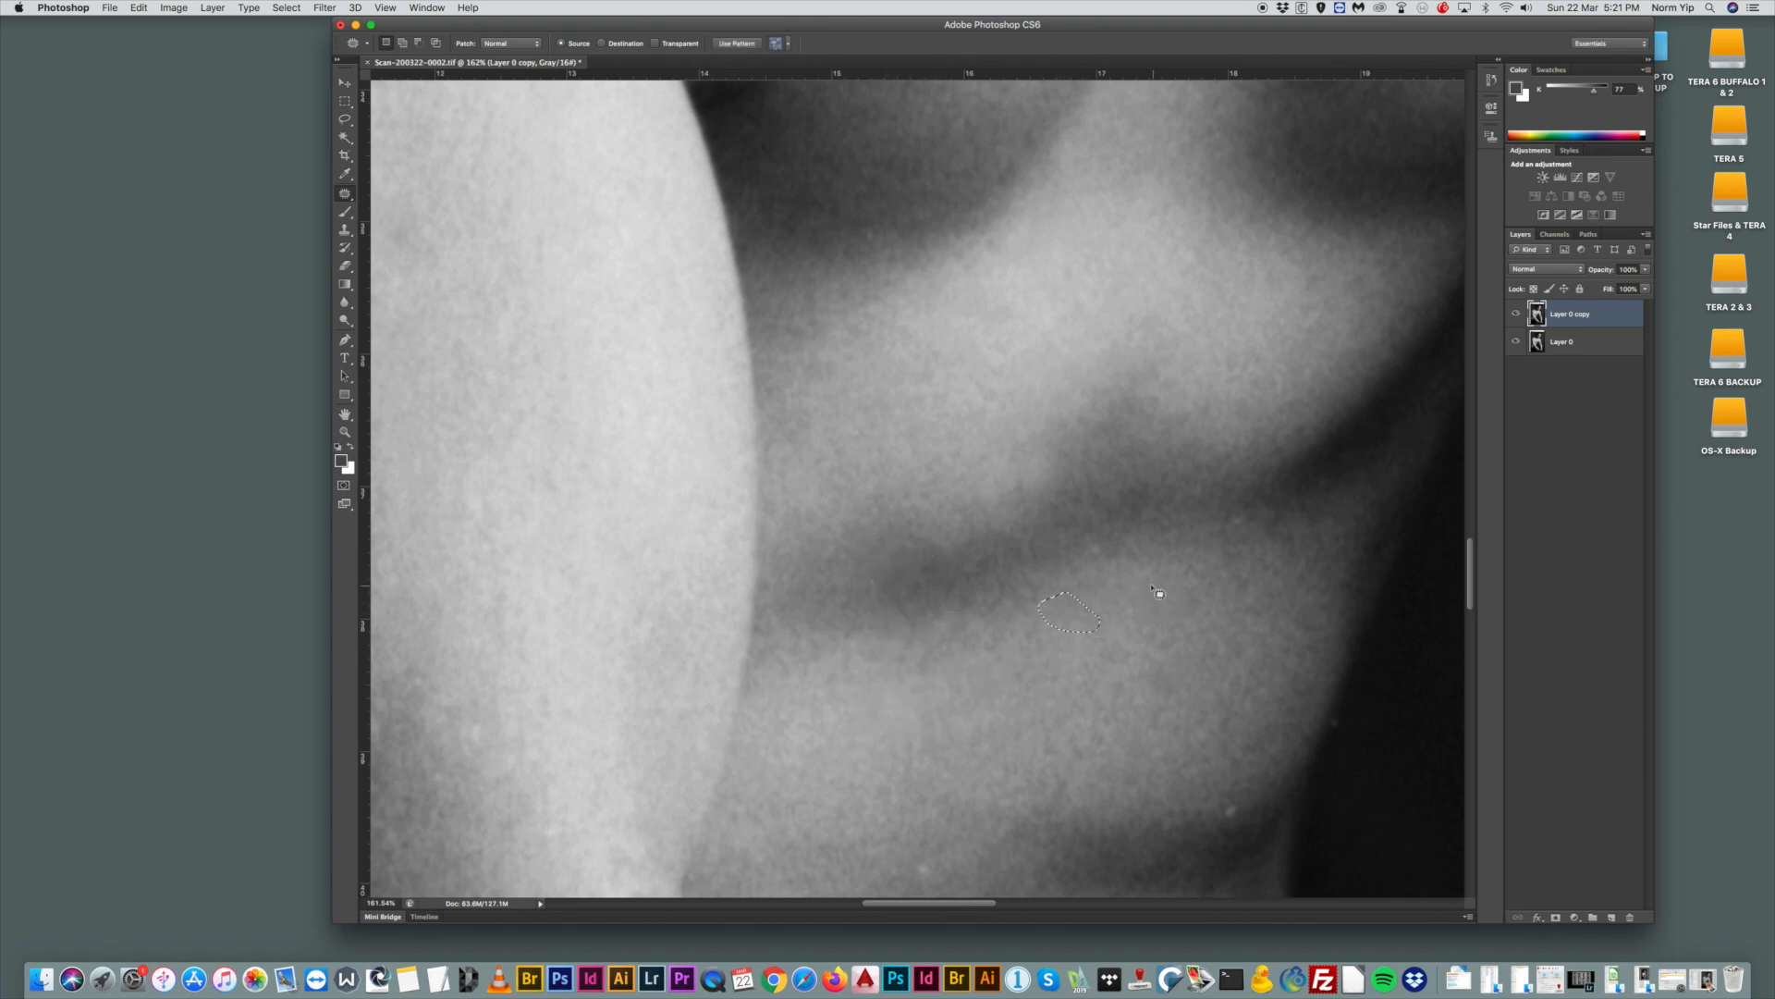
Patch out the white specks across the middle of the abdomen and near the side of the waist.
left_click_drag(1135, 562, 1202, 553)
key("ctrl+d")
scroll(1248, 765, "down", 2)
mouse_move(1250, 725)
left_mouse_down()
mouse_move(1227, 761)
mouse_move(1236, 740)
mouse_move(1202, 762)
mouse_move(1167, 756)
left_mouse_up()
scroll(953, 786, "down", 3)
left_click_drag(940, 686, 960, 643)
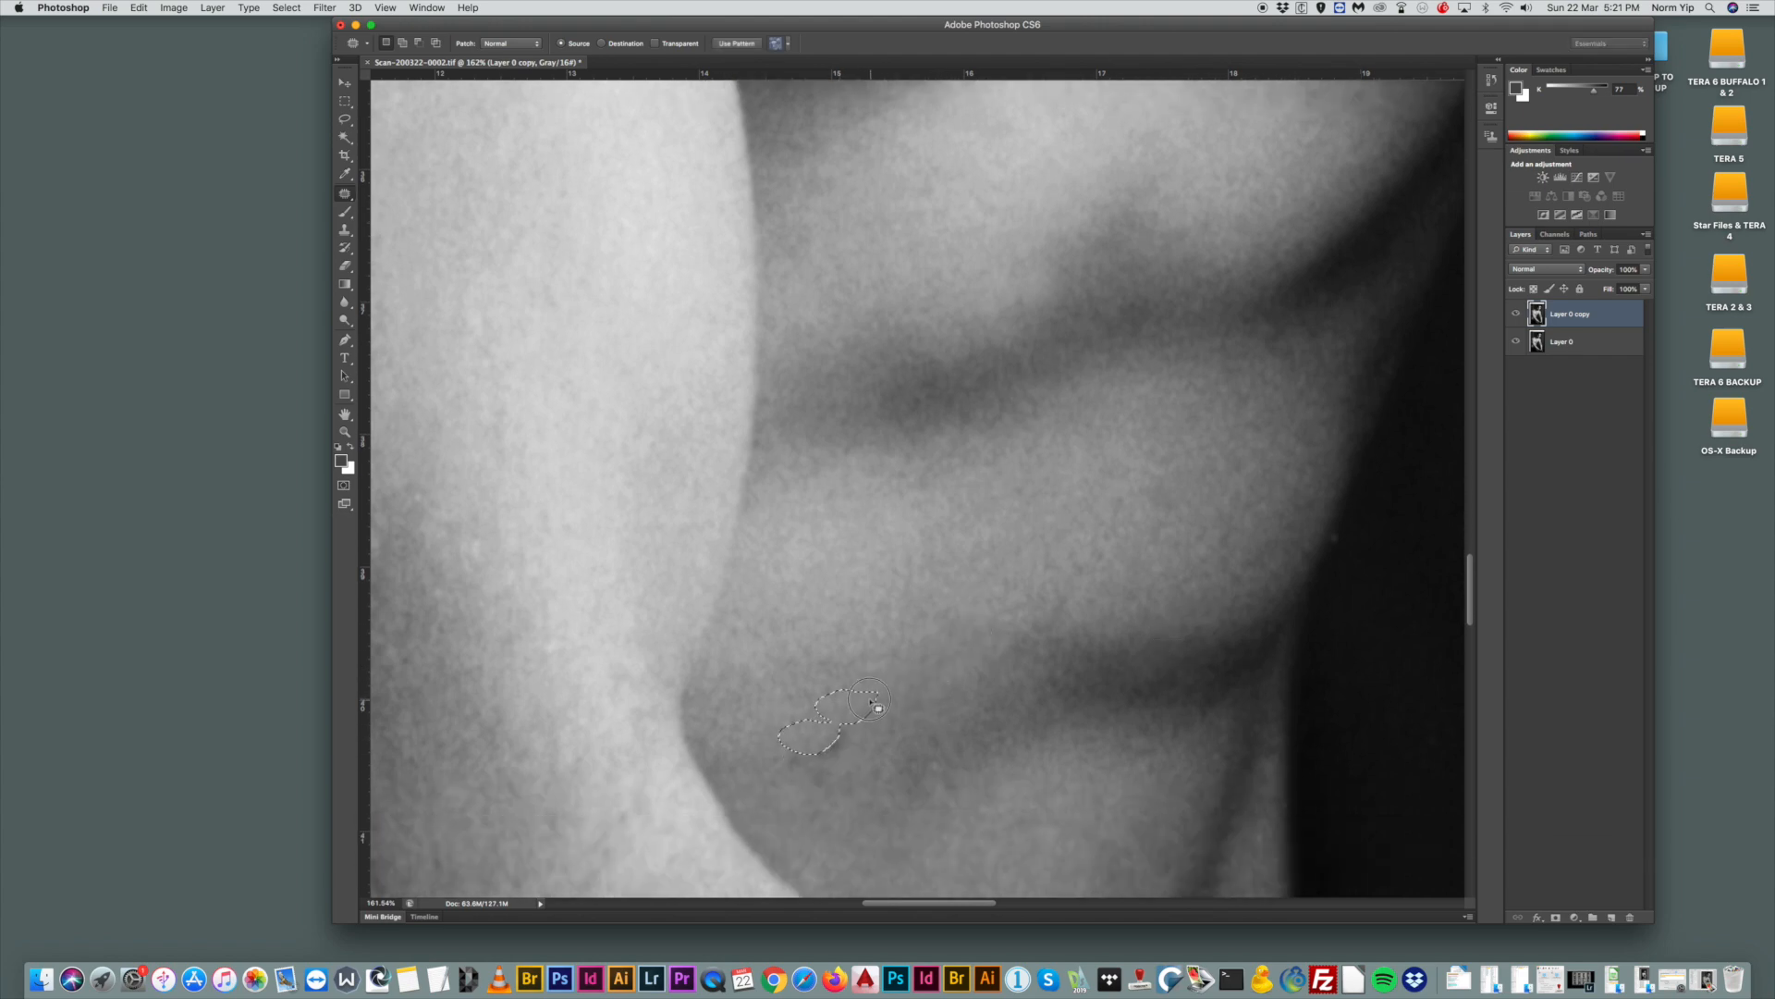
Patch out the remaining marks on the lower abdomen next to the inner elbow and clear the selection.
left_click_drag(876, 708, 872, 718)
mouse_move(860, 721)
left_mouse_down()
mouse_move(940, 685)
mouse_move(897, 668)
left_mouse_up()
scroll(775, 740, "down", 8)
left_click_drag(922, 599, 915, 603)
left_click(709, 629)
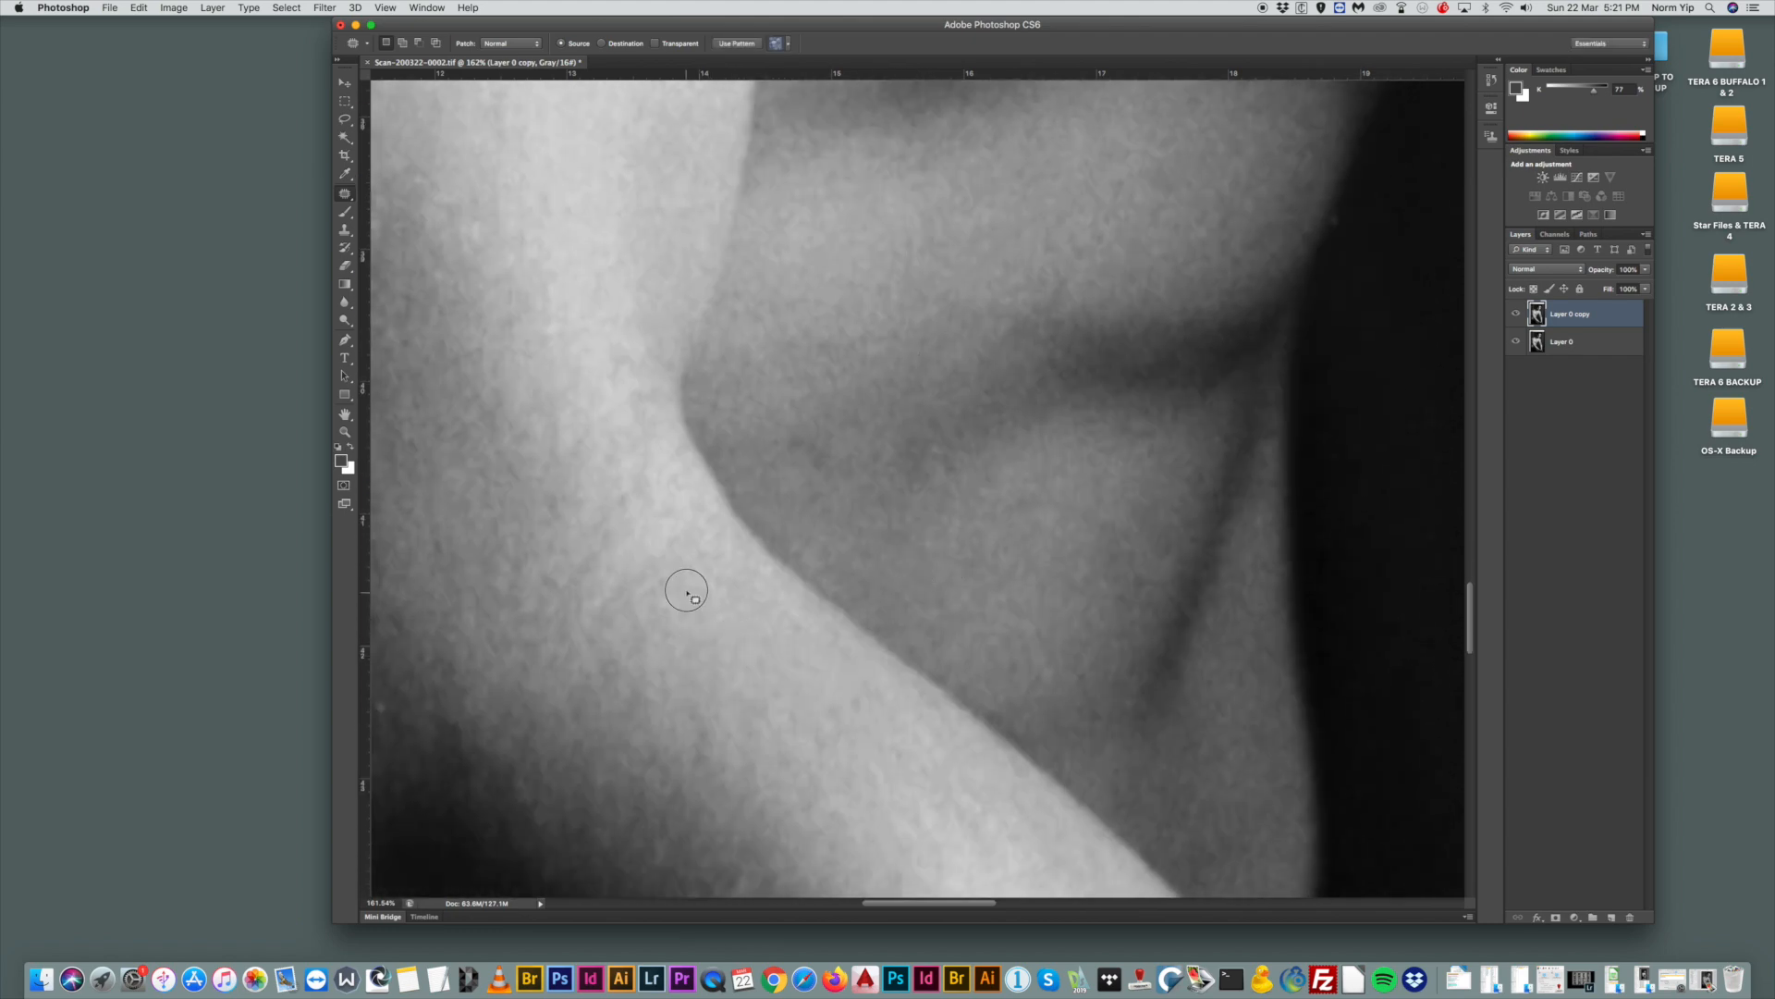
Fit the whole photo on screen to check the retouching for remaining marks.
left_click(346, 432)
right_click(980, 467)
left_click(983, 471)
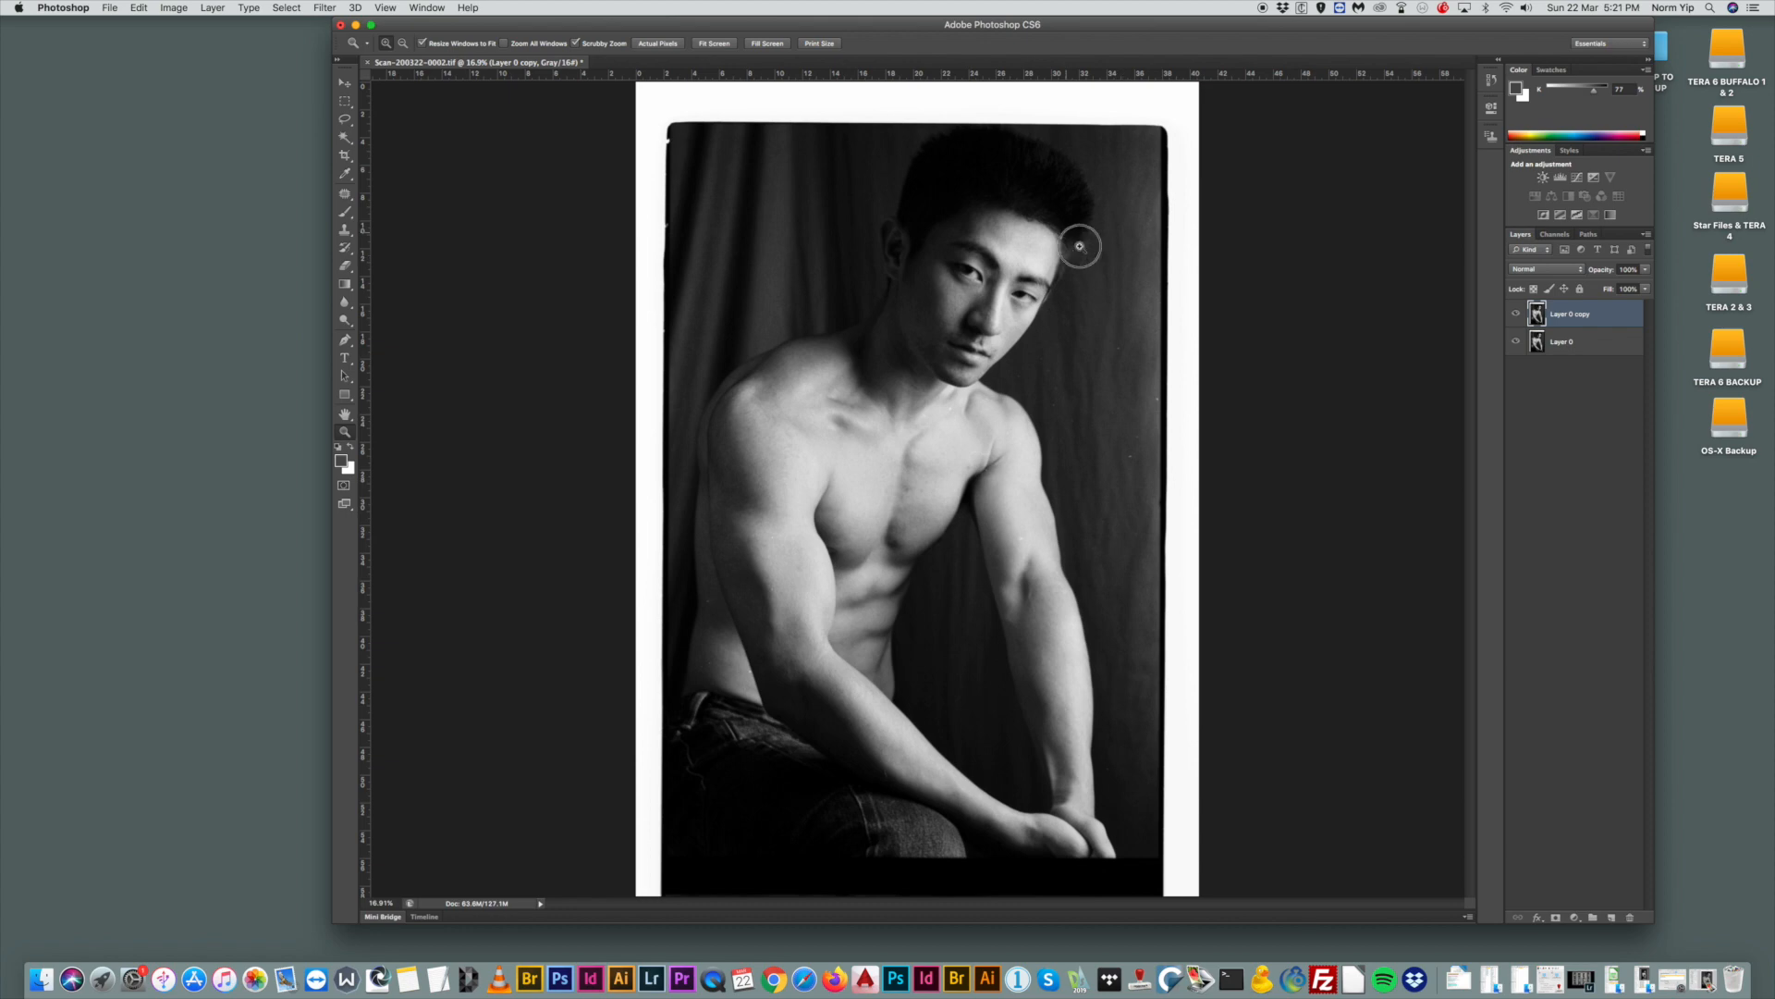
Patch out the marks at the hairline and on the dark backdrop beside the forehead.
left_click_drag(1079, 246, 1181, 376)
left_click(345, 194)
mouse_move(1033, 268)
left_mouse_down()
mouse_move(1023, 290)
mouse_move(1047, 252)
mouse_move(1009, 281)
mouse_move(1047, 273)
left_mouse_up()
key("super+d")
key("super+d")
scroll(1097, 459, "down", 3)
left_click_drag(1412, 521, 1433, 525)
left_click_drag(1425, 529, 1425, 501)
left_click_drag(1277, 488, 1329, 498)
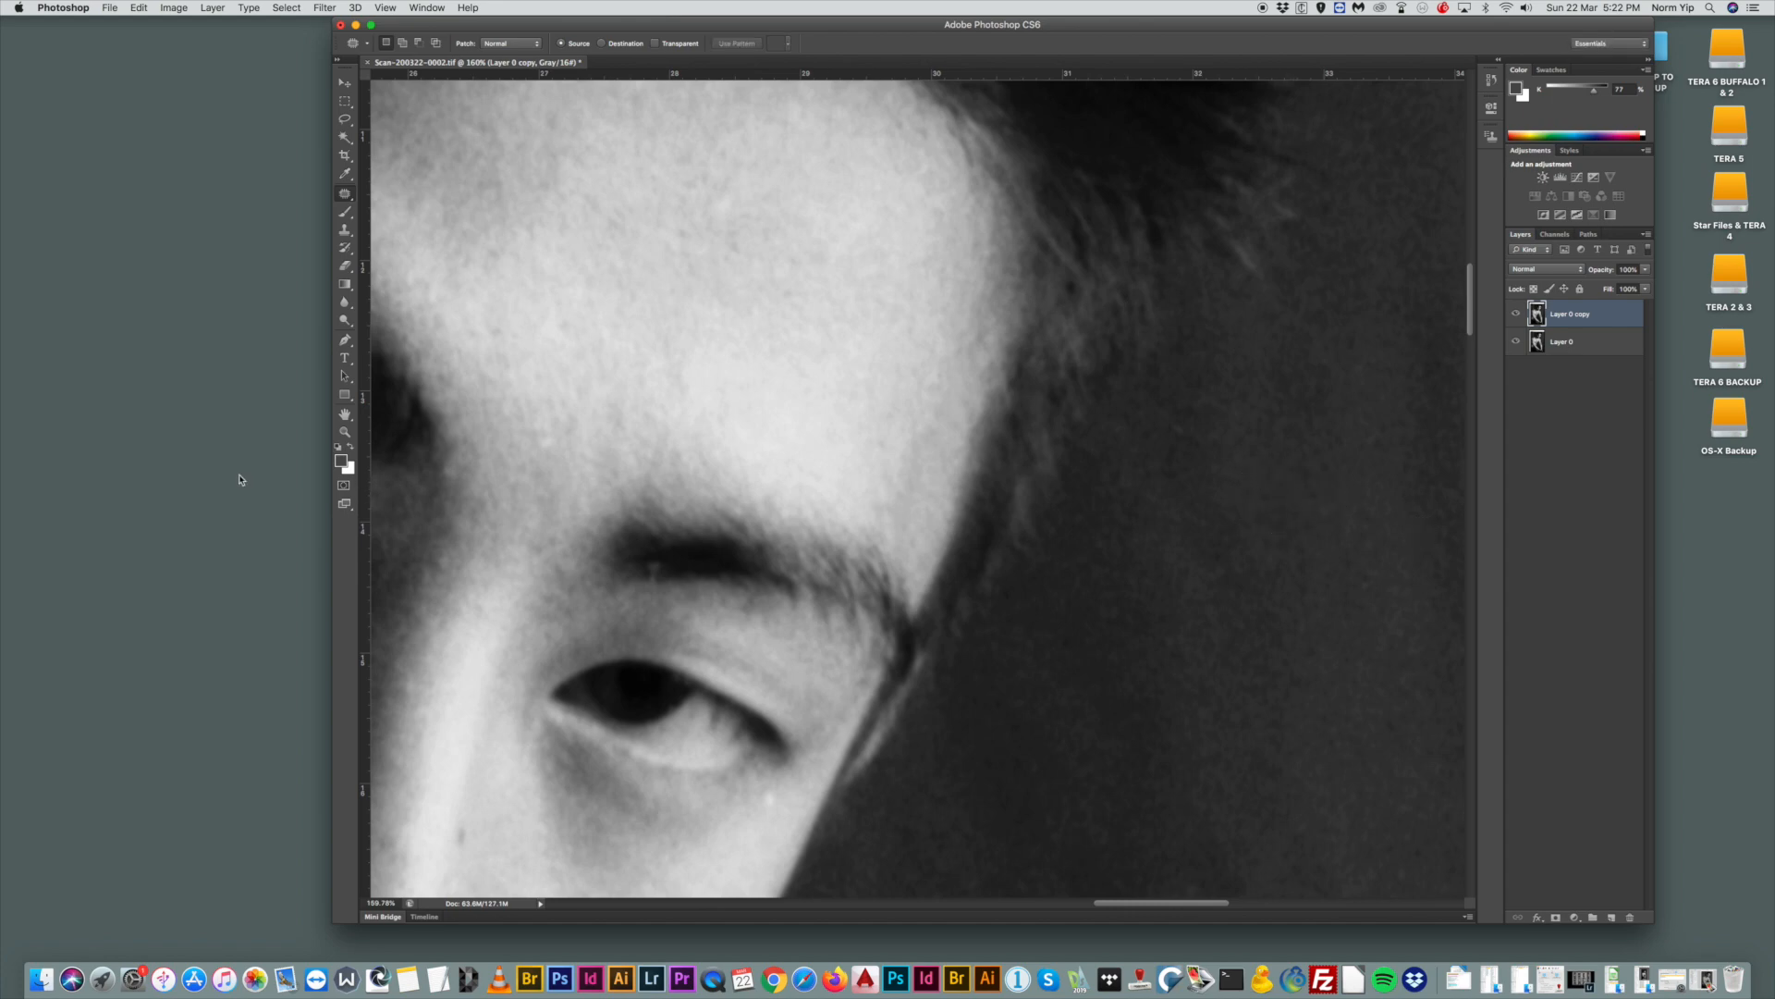
Patch out the dark speck on the nose and the marks on the backdrop beside the eye and cheek.
left_click(345, 432)
left_click_drag(1033, 447, 964, 439)
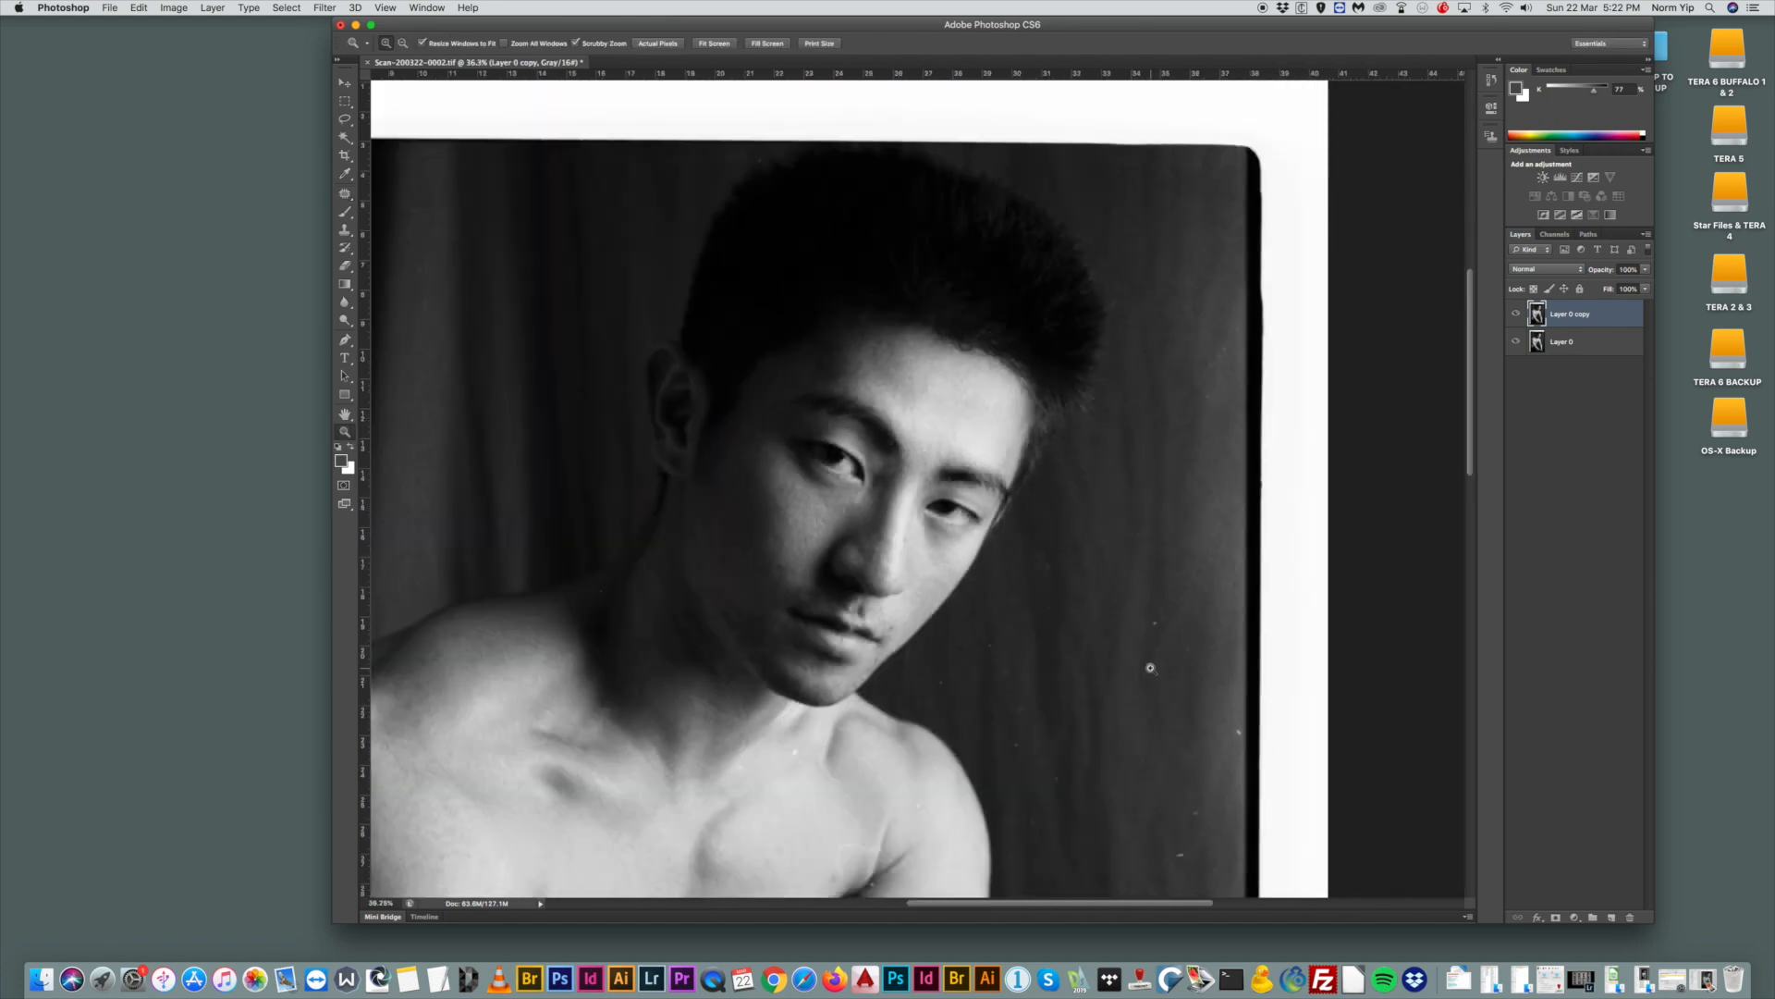
left_click_drag(1150, 668, 1193, 709)
scroll(1171, 661, "down", 3)
left_click_drag(1128, 598, 1161, 610)
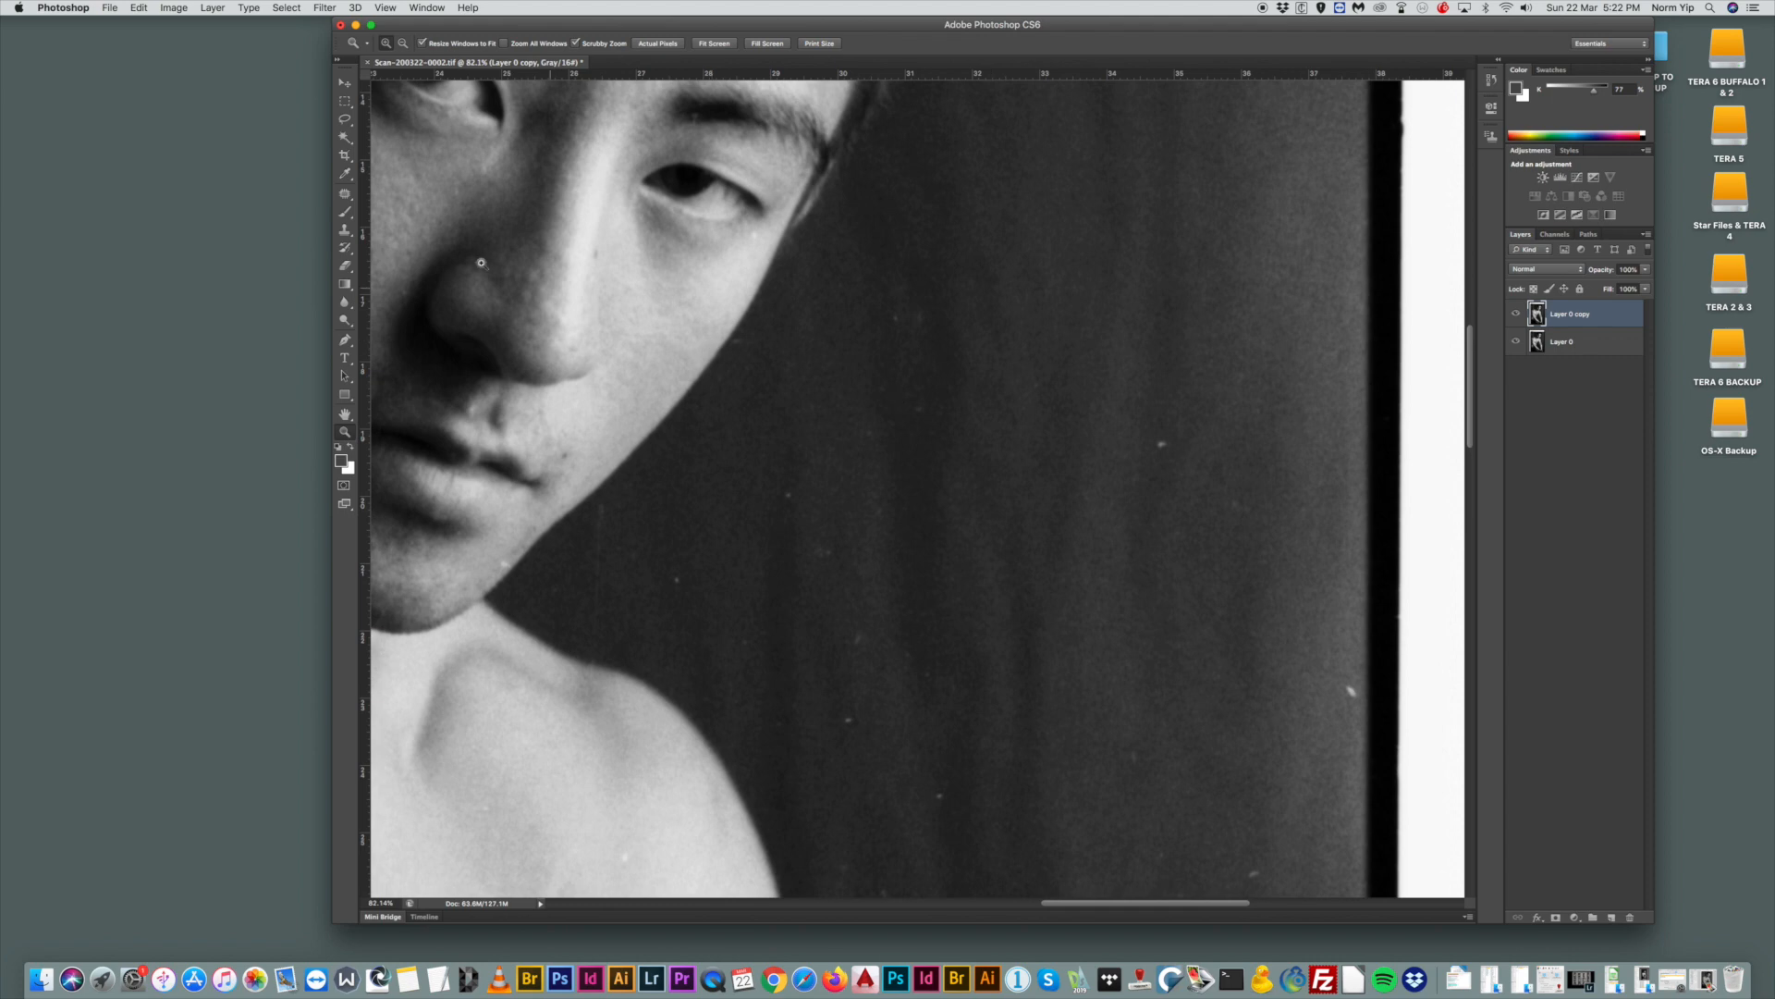
left_click(345, 193)
mouse_move(605, 251)
left_mouse_down()
mouse_move(590, 258)
mouse_move(603, 247)
left_mouse_up()
mouse_move(914, 289)
left_mouse_down()
mouse_move(877, 292)
mouse_move(934, 321)
mouse_move(925, 246)
left_mouse_up()
mouse_move(922, 380)
left_mouse_down()
mouse_move(914, 415)
mouse_move(926, 388)
left_mouse_up()
mouse_move(916, 394)
left_mouse_down()
mouse_move(928, 353)
mouse_move(898, 392)
mouse_move(902, 345)
left_mouse_up()
mouse_move(871, 422)
left_mouse_down()
mouse_move(892, 427)
mouse_move(886, 391)
mouse_move(946, 443)
mouse_move(935, 424)
left_mouse_up()
mouse_move(937, 429)
left_mouse_down()
mouse_move(937, 386)
mouse_move(1014, 402)
mouse_move(1044, 339)
left_mouse_up()
key("super+d")
Patch out the two white specks on the backdrop between the face and the film edge and clear the selection.
mouse_move(1161, 427)
left_mouse_down()
mouse_move(1162, 460)
mouse_move(1159, 426)
left_mouse_up()
left_click_drag(1166, 445, 1175, 405)
mouse_move(1249, 487)
left_mouse_down()
mouse_move(1260, 524)
mouse_move(1250, 492)
left_mouse_up()
left_click_drag(1251, 508, 1258, 455)
key("super+d")
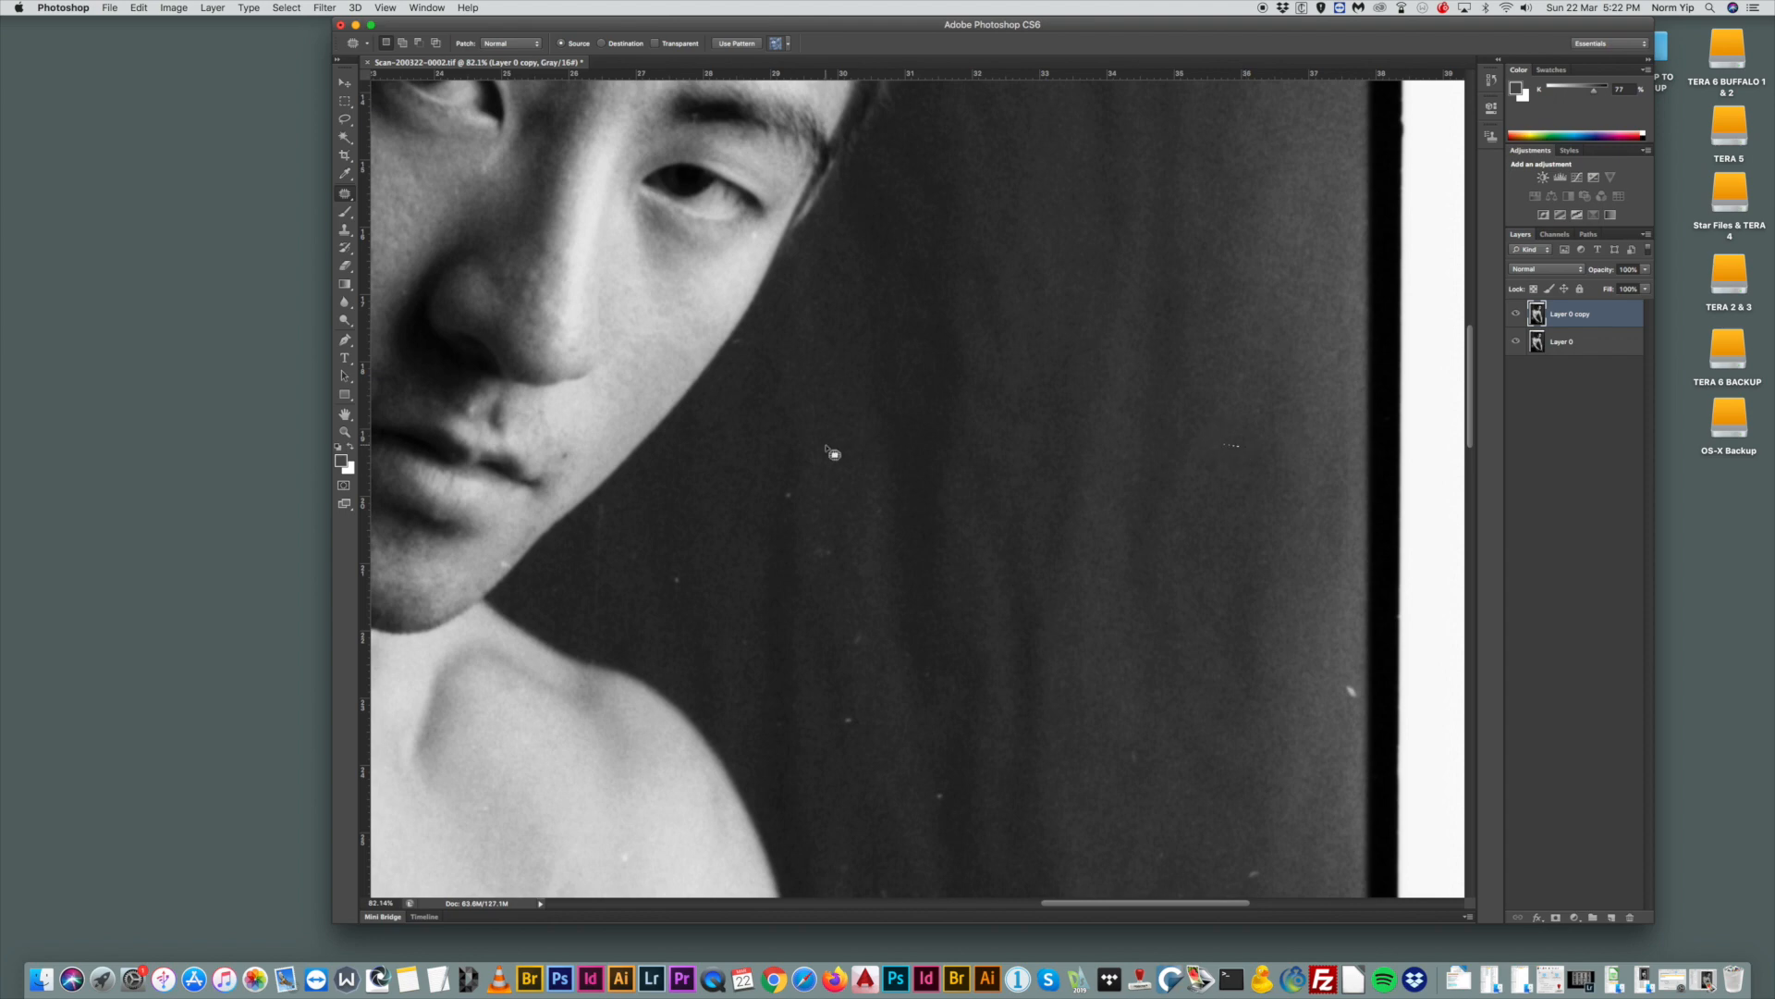
Remove the small specks on the backdrop next to the jaw with the Patch tool.
mouse_move(821, 539)
left_mouse_down()
mouse_move(837, 560)
mouse_move(829, 497)
mouse_move(897, 513)
mouse_move(886, 442)
left_mouse_up()
key("super+d")
mouse_move(682, 566)
left_mouse_down()
mouse_move(692, 532)
mouse_move(604, 505)
mouse_move(586, 623)
mouse_move(614, 515)
mouse_move(663, 476)
mouse_move(687, 518)
left_mouse_up()
key("super+d")
Patch out the cluster of small specks on the backdrop just above the shoulder.
left_click_drag(871, 636, 870, 633)
left_click_drag(856, 639, 860, 589)
left_click_drag(855, 709, 857, 710)
left_click_drag(849, 726, 862, 715)
left_click_drag(852, 725, 857, 669)
mouse_move(787, 718)
left_mouse_down()
mouse_move(792, 664)
mouse_move(751, 641)
left_mouse_up()
left_click_drag(748, 639, 750, 591)
Patch out the specks across the middle of the backdrop and the larger white mark beside the black film edge.
mouse_move(935, 656)
left_mouse_down()
mouse_move(921, 687)
mouse_move(942, 680)
left_mouse_up()
left_click_drag(939, 671, 941, 598)
mouse_move(1142, 743)
left_mouse_down()
mouse_move(1133, 730)
mouse_move(1143, 761)
left_mouse_up()
mouse_move(1344, 677)
left_mouse_down()
mouse_move(1360, 704)
mouse_move(1353, 682)
left_mouse_up()
left_click_drag(1350, 693, 1346, 646)
scroll(1269, 745, "down", 3)
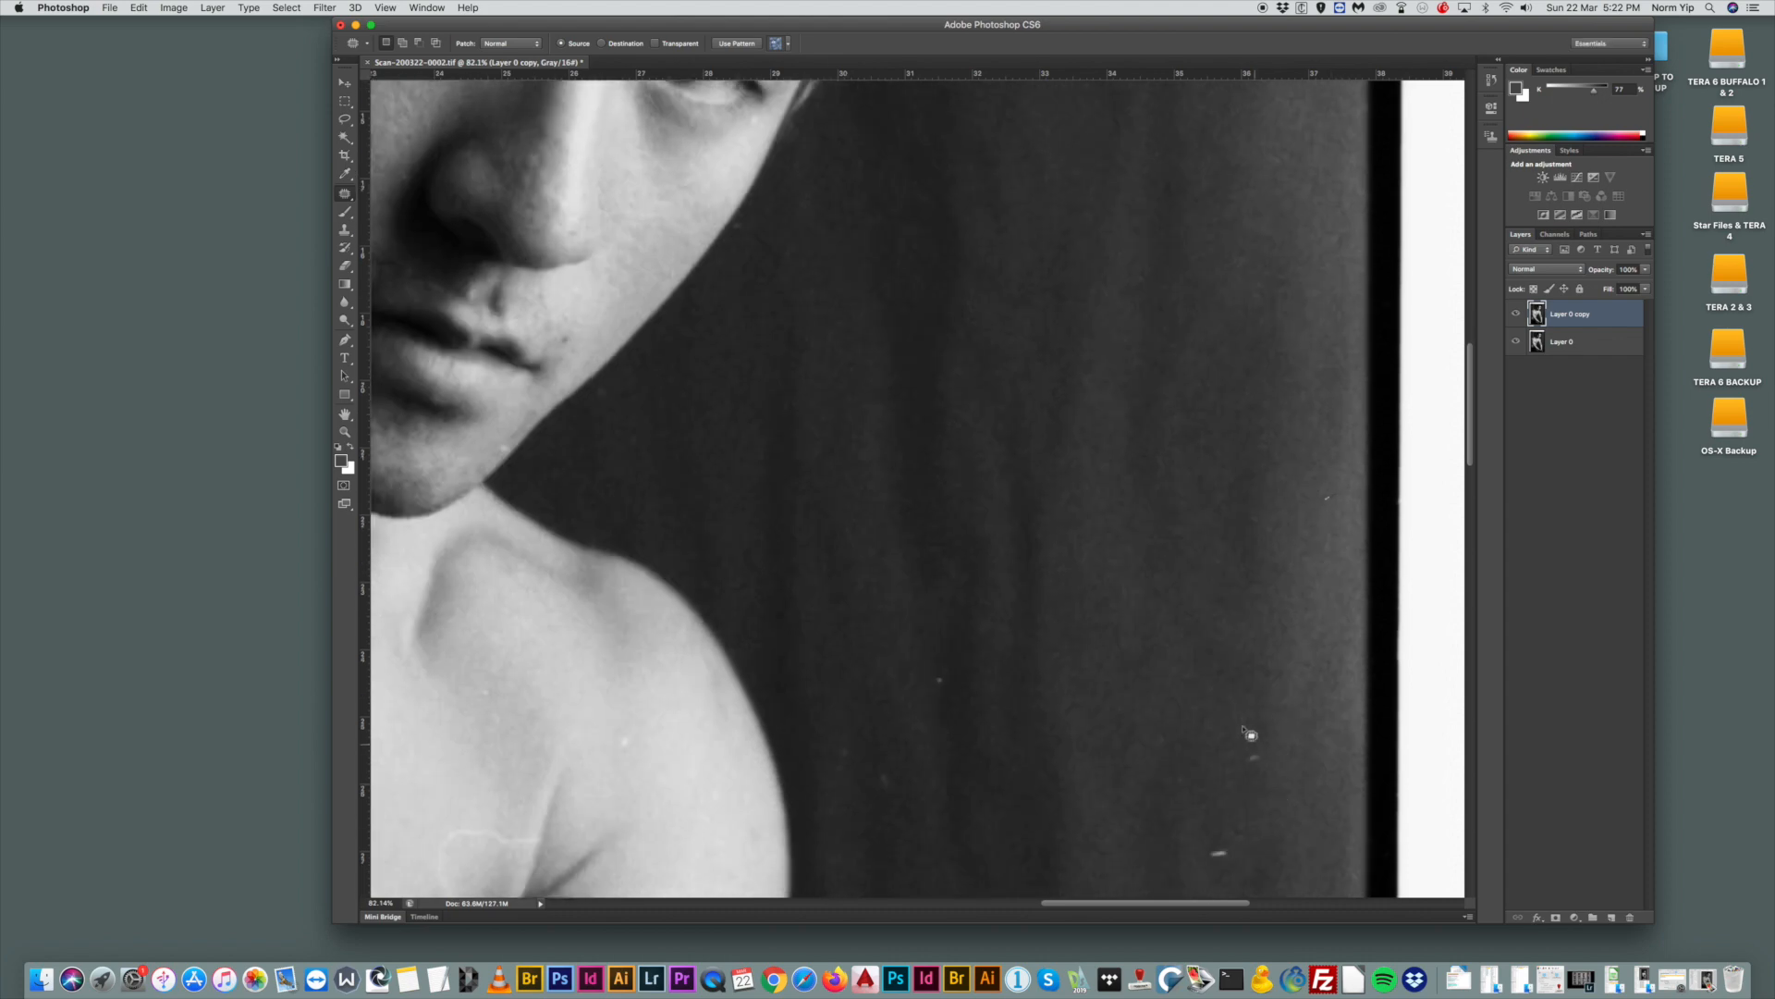
Remove the white dashes and remaining specks on the lower backdrop beside the shoulder with the Patch tool.
mouse_move(1269, 745)
left_mouse_down()
mouse_move(1250, 757)
mouse_move(1258, 710)
left_mouse_up()
left_click(943, 672)
mouse_move(871, 753)
left_mouse_down()
mouse_move(893, 786)
mouse_move(888, 766)
mouse_move(833, 762)
mouse_move(913, 729)
left_mouse_up()
left_click_drag(1237, 847, 1225, 809)
left_click(812, 636)
scroll(758, 688, "down", 3)
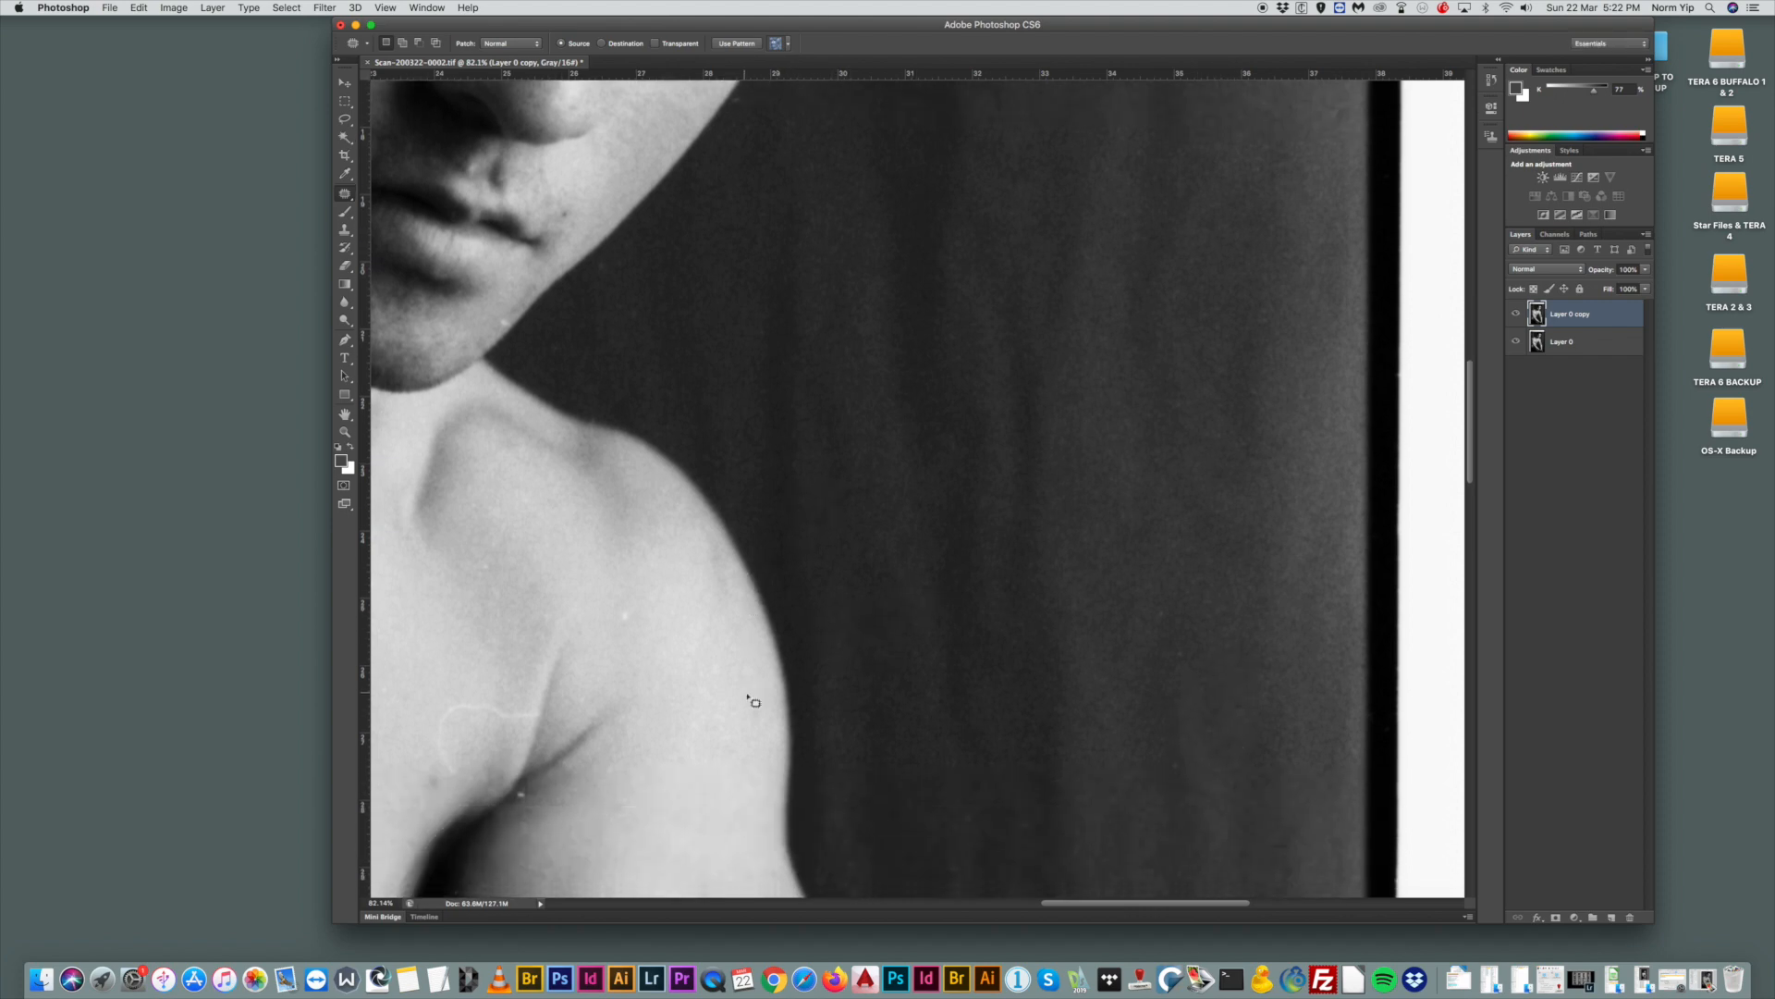
Patch out the white spots on the shoulder and at the base of the neck and clear the selection.
scroll(745, 695, "down", 4)
left_click_drag(1075, 903, 1020, 904)
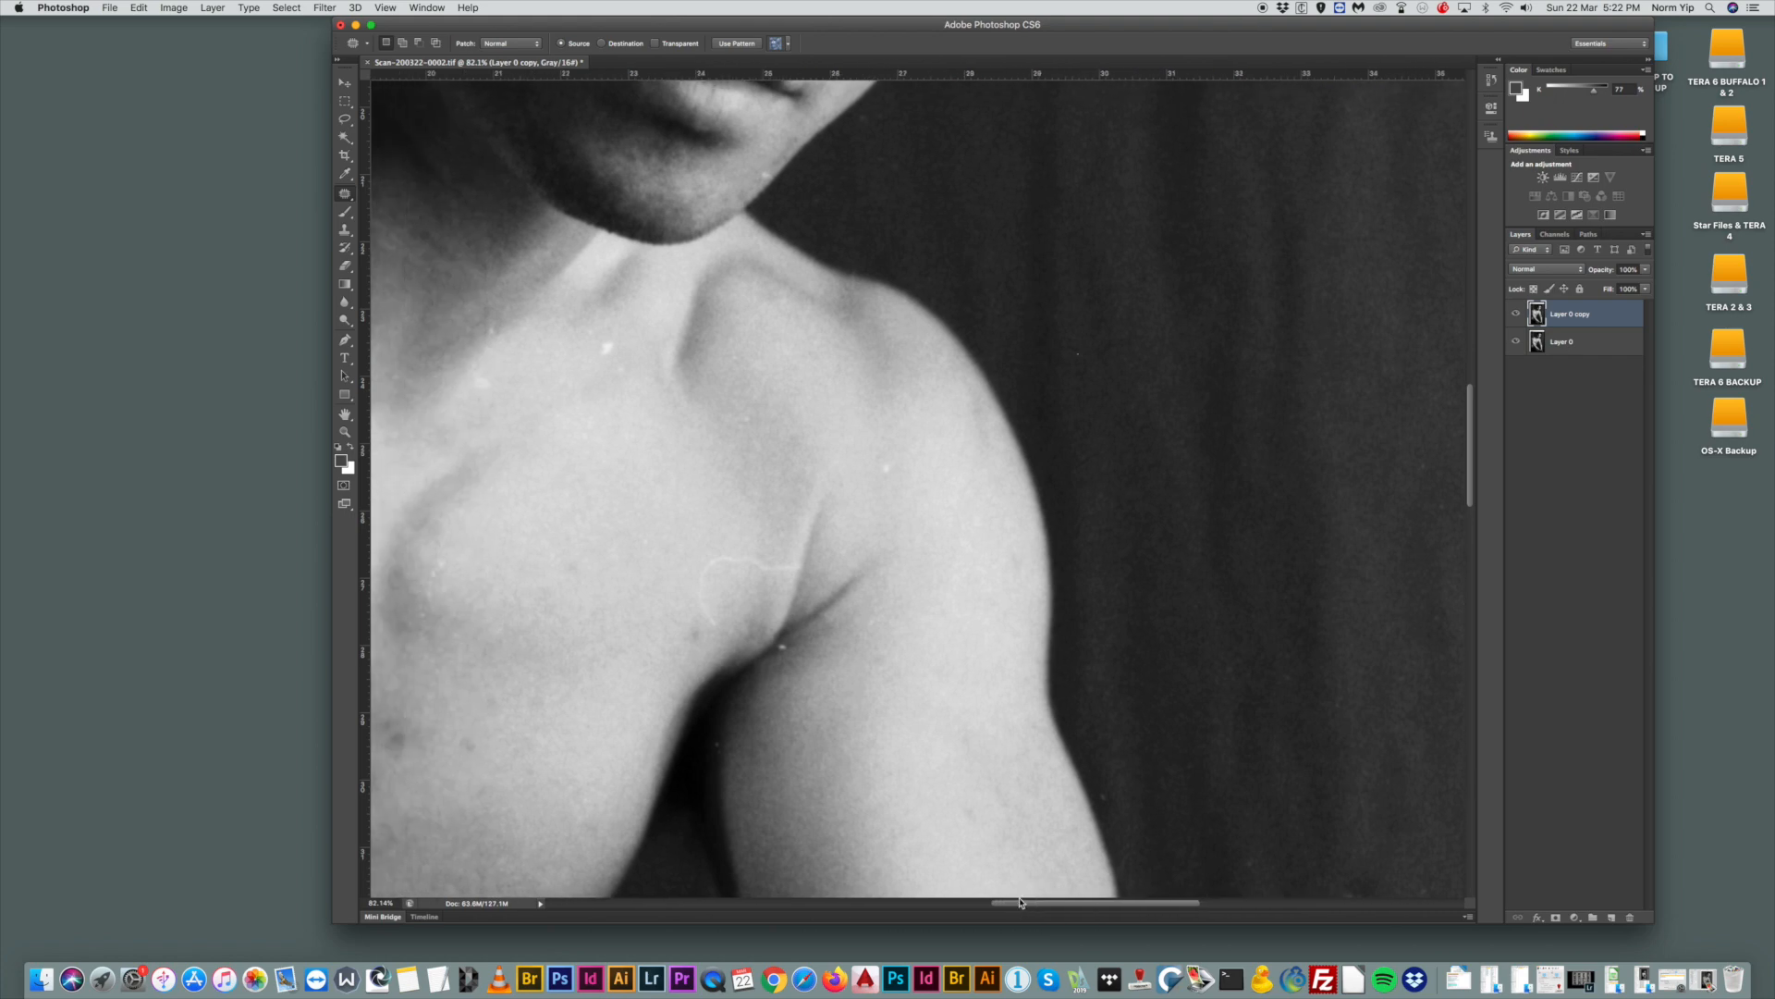
left_click_drag(892, 460, 896, 460)
mouse_move(614, 344)
left_mouse_down()
mouse_move(618, 364)
mouse_move(639, 320)
left_mouse_up()
key("cmd+d")
Remove the curved white hair mark on the chest beside the armpit with the Patch tool.
mouse_move(806, 564)
left_mouse_down()
mouse_move(742, 550)
mouse_move(693, 594)
mouse_move(807, 570)
mouse_move(805, 543)
left_mouse_up()
key("super+d")
mouse_move(711, 577)
left_mouse_down()
mouse_move(693, 649)
mouse_move(714, 587)
left_mouse_up()
left_click_drag(702, 593, 655, 593)
key("super+d")
Patch out the white speck in the armpit crease and the faint specks on the upper chest.
left_click_drag(779, 645, 786, 641)
left_click_drag(784, 647, 806, 636)
left_click_drag(428, 573, 514, 539)
key("super+d")
Patch out the speck below the neck and the small marks on the middle of the chest.
mouse_move(489, 372)
left_mouse_down()
mouse_move(503, 380)
mouse_move(493, 369)
left_mouse_up()
left_click_drag(492, 375, 530, 317)
scroll(555, 632, "down", 3)
left_click_drag(474, 636, 477, 618)
left_click_drag(469, 631, 523, 617)
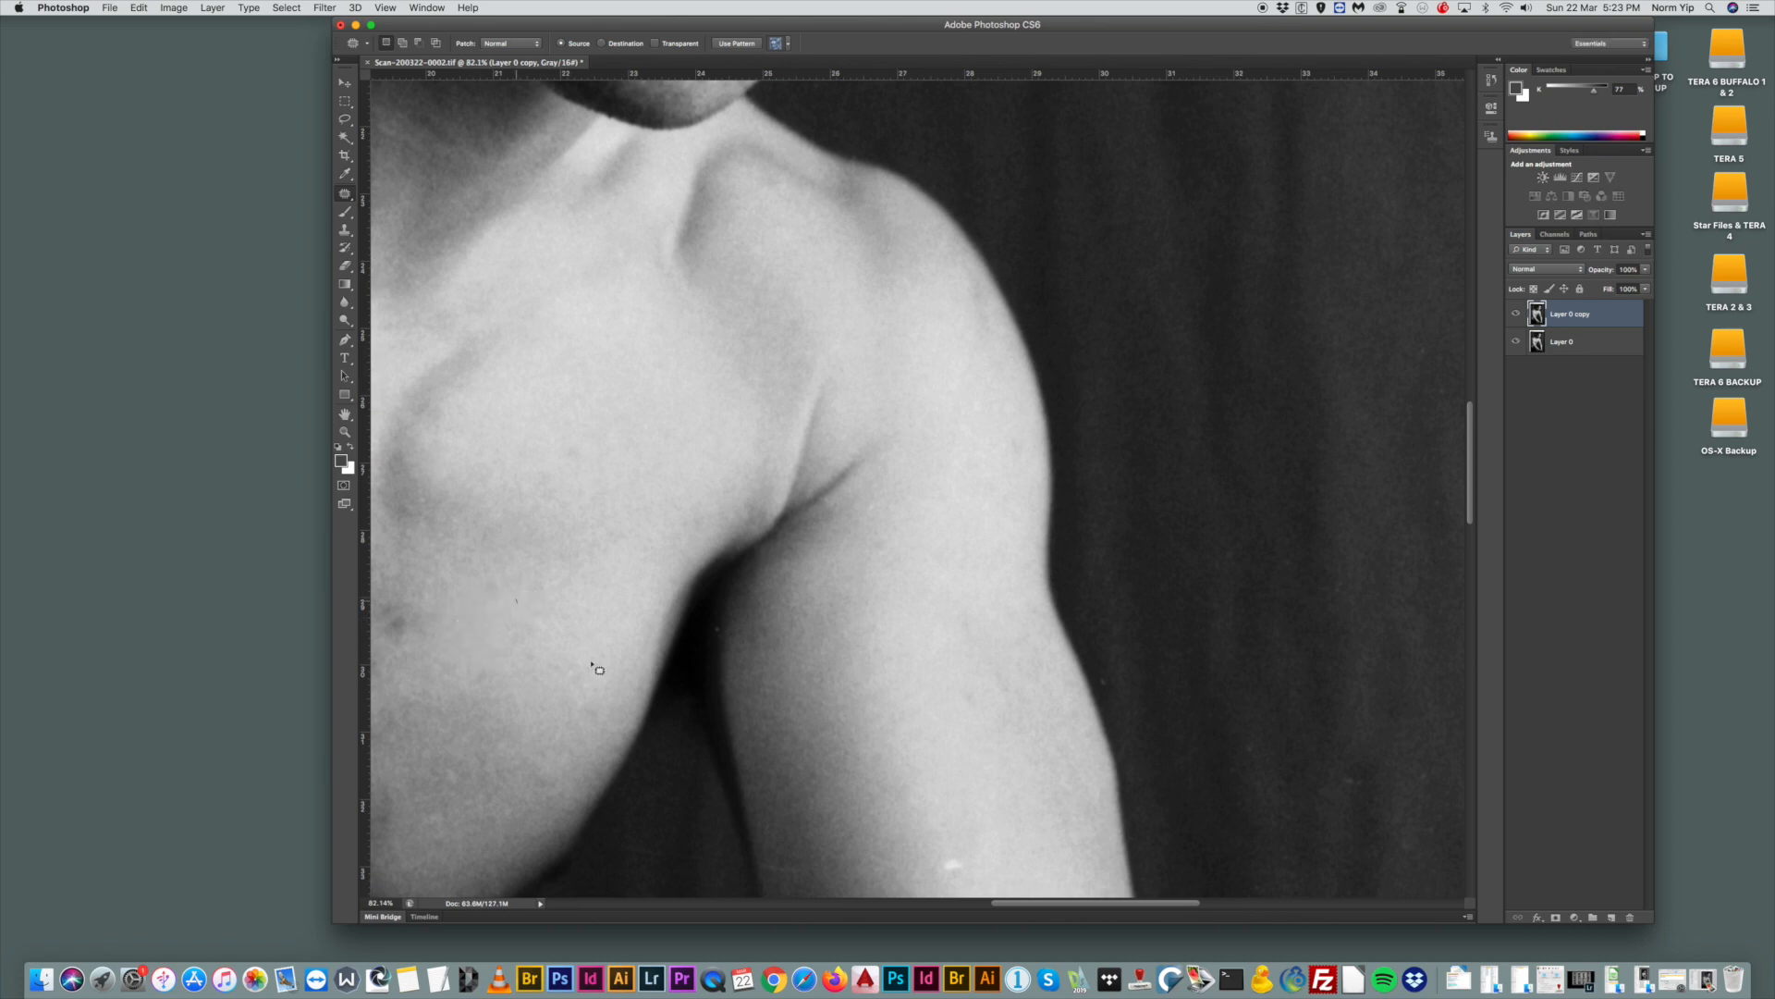
Patch out the bright spot on the upper arm and the speck beside the arm's outer outline.
scroll(936, 787, "down", 3)
mouse_move(969, 686)
left_mouse_down()
mouse_move(932, 706)
mouse_move(964, 714)
left_mouse_up()
left_click_drag(950, 703, 952, 640)
left_click_drag(1115, 512, 1106, 504)
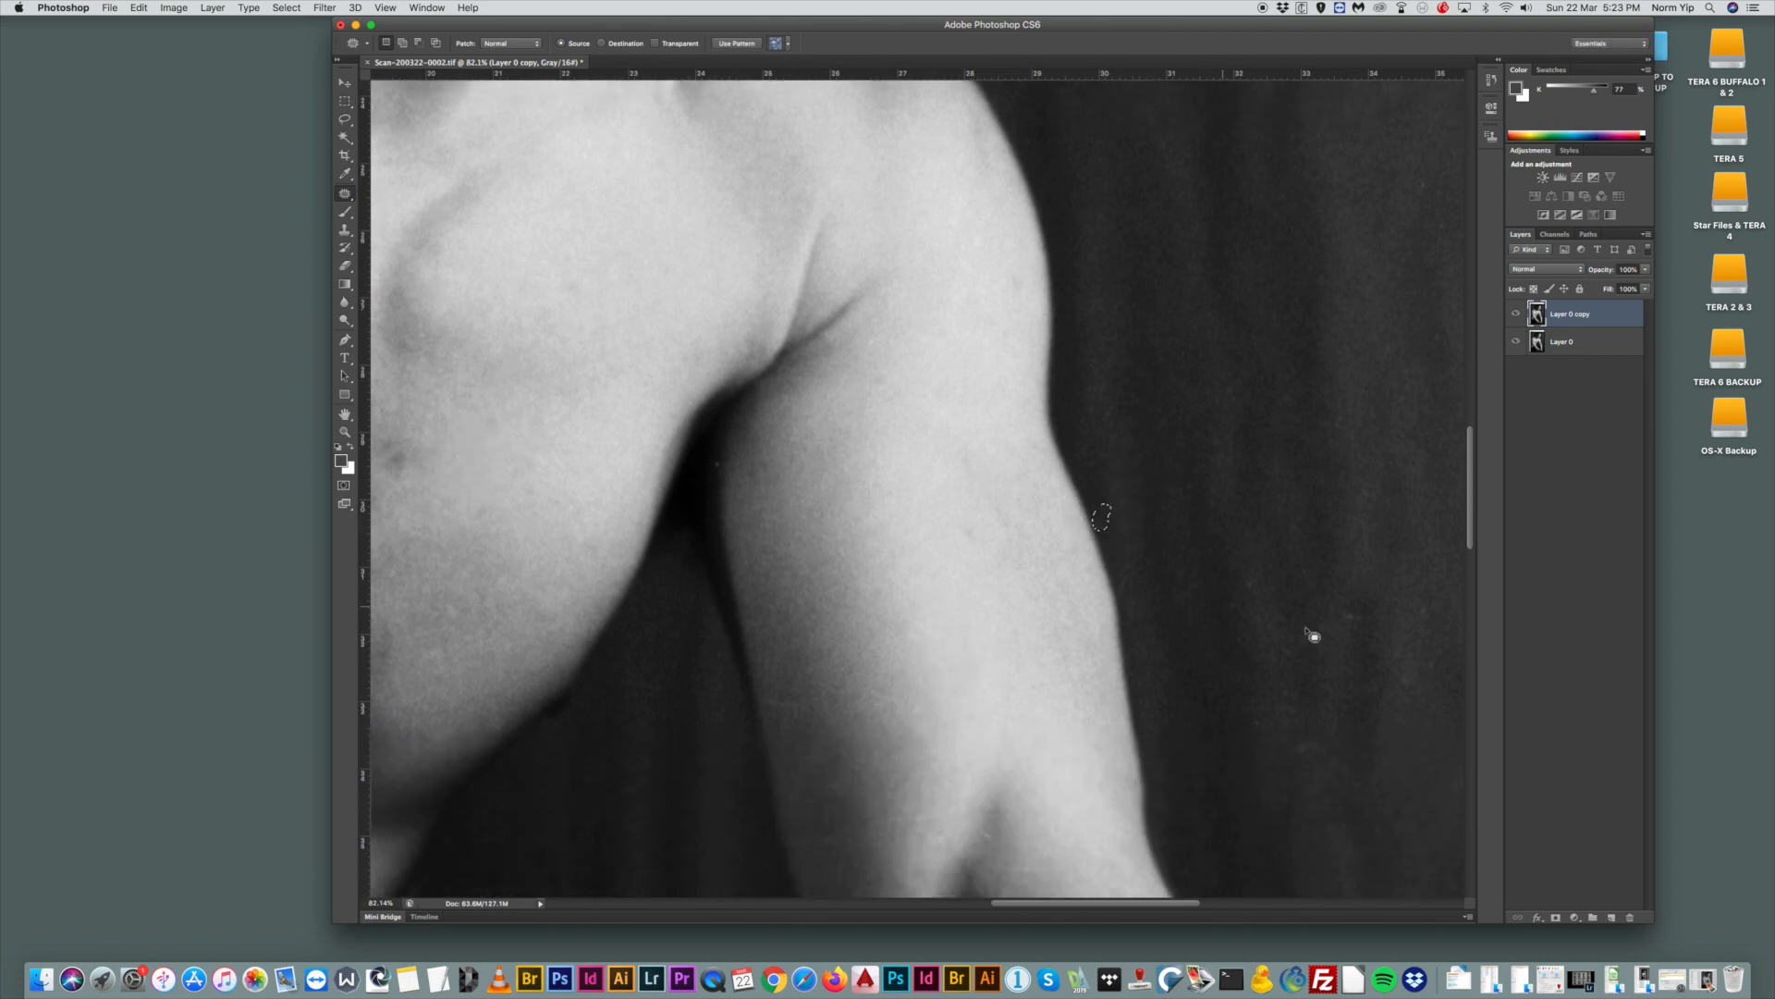
Patch out the faint marks on the backdrop beyond the upper arm.
mouse_move(1368, 608)
left_mouse_down()
mouse_move(1366, 623)
mouse_move(1360, 557)
mouse_move(1258, 599)
mouse_move(1262, 533)
left_mouse_up()
mouse_move(1397, 633)
left_mouse_down()
mouse_move(1424, 687)
mouse_move(1400, 646)
left_mouse_up()
left_click_drag(1406, 653, 1401, 568)
left_click_drag(1320, 728, 1331, 734)
left_click_drag(1322, 745, 1297, 683)
scroll(753, 651, "down", 3)
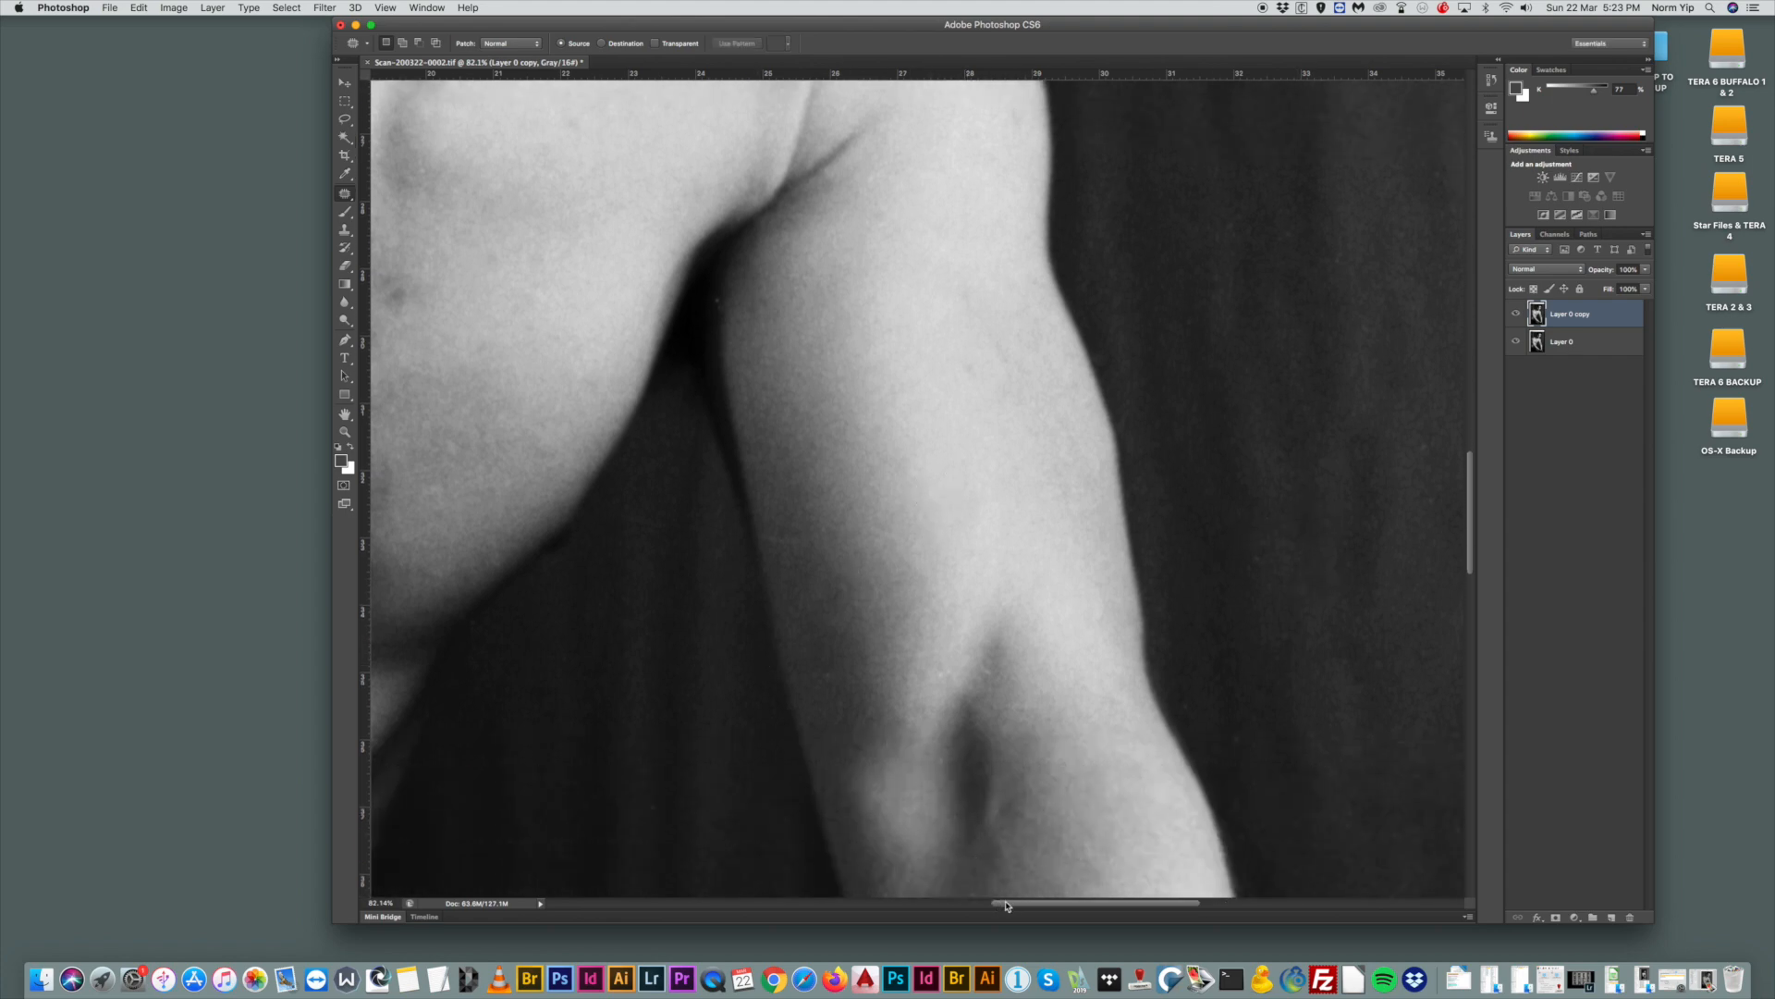
Patch out the small specks on the centre of the chest and in the dark gap below the armpit.
scroll(1006, 905, "left", 5)
mouse_move(638, 303)
left_mouse_down()
mouse_move(669, 285)
mouse_move(690, 225)
left_mouse_up()
key("super+d")
scroll(691, 227, "up", 2)
left_click_drag(688, 242, 720, 210)
scroll(793, 389, "down", 2)
left_click_drag(988, 292, 1018, 291)
left_click(785, 233)
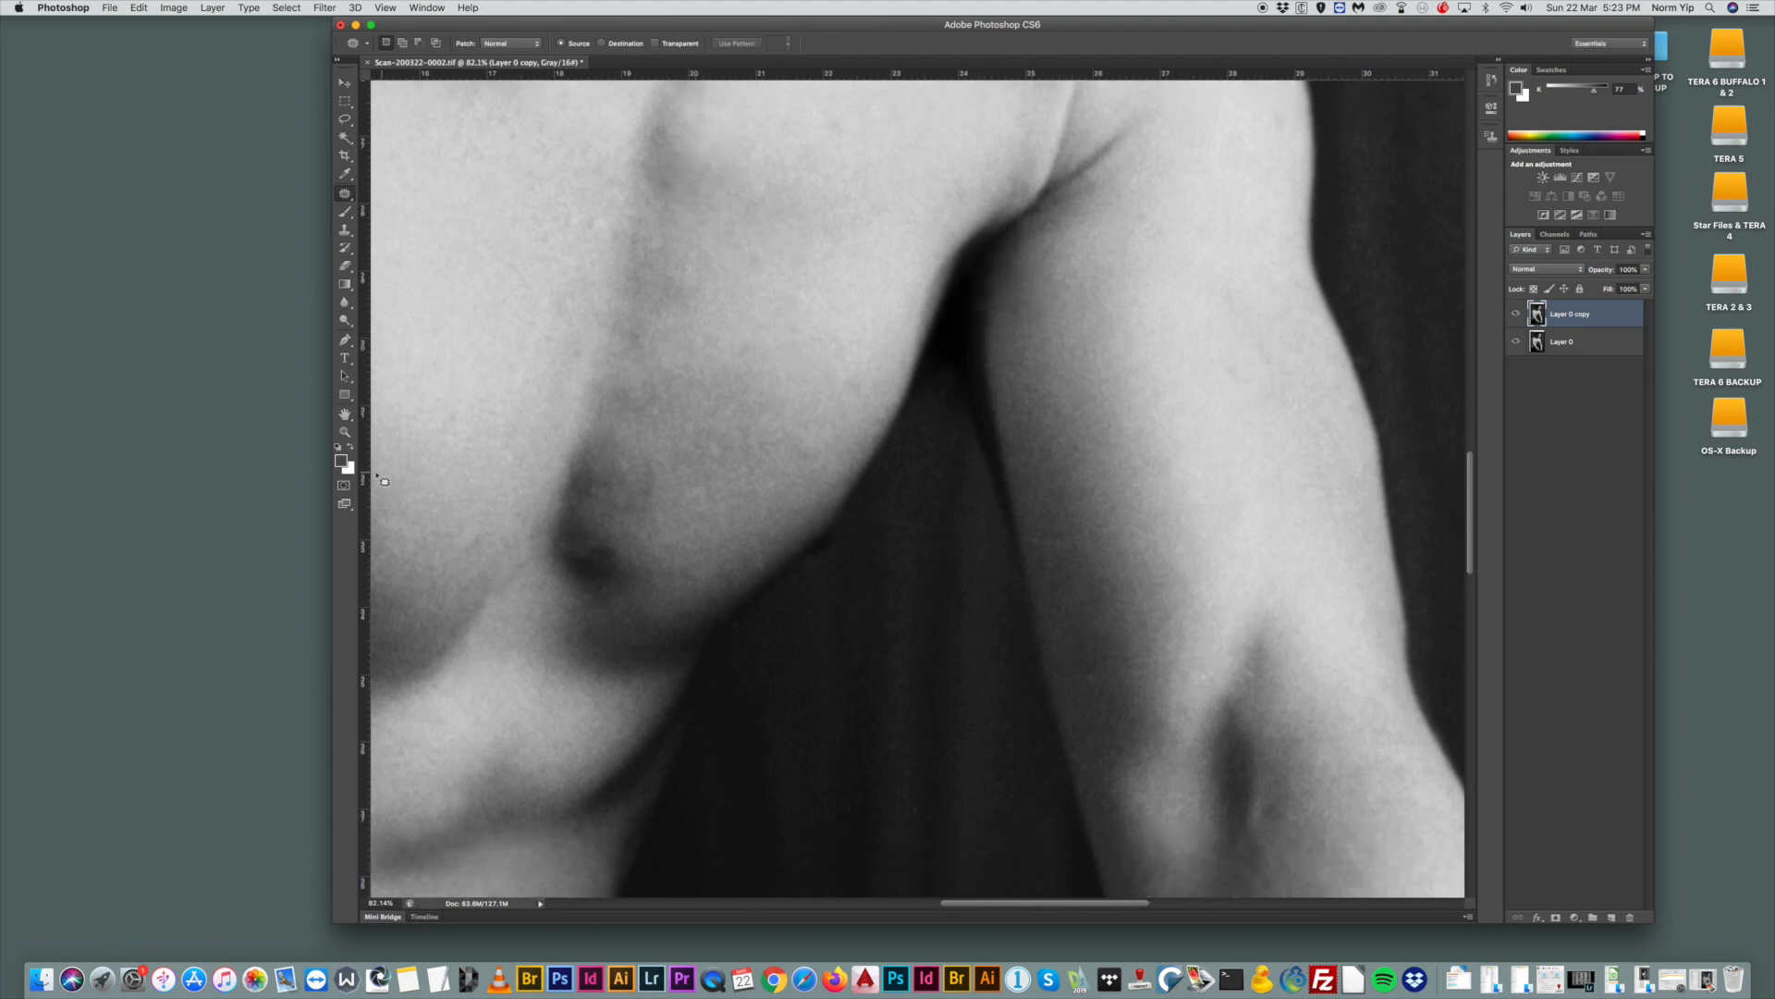
Fit the photo on screen and inspect the cleaned chest, arm and backdrop for leftover marks.
left_click(345, 432)
right_click(796, 370)
left_click(814, 385)
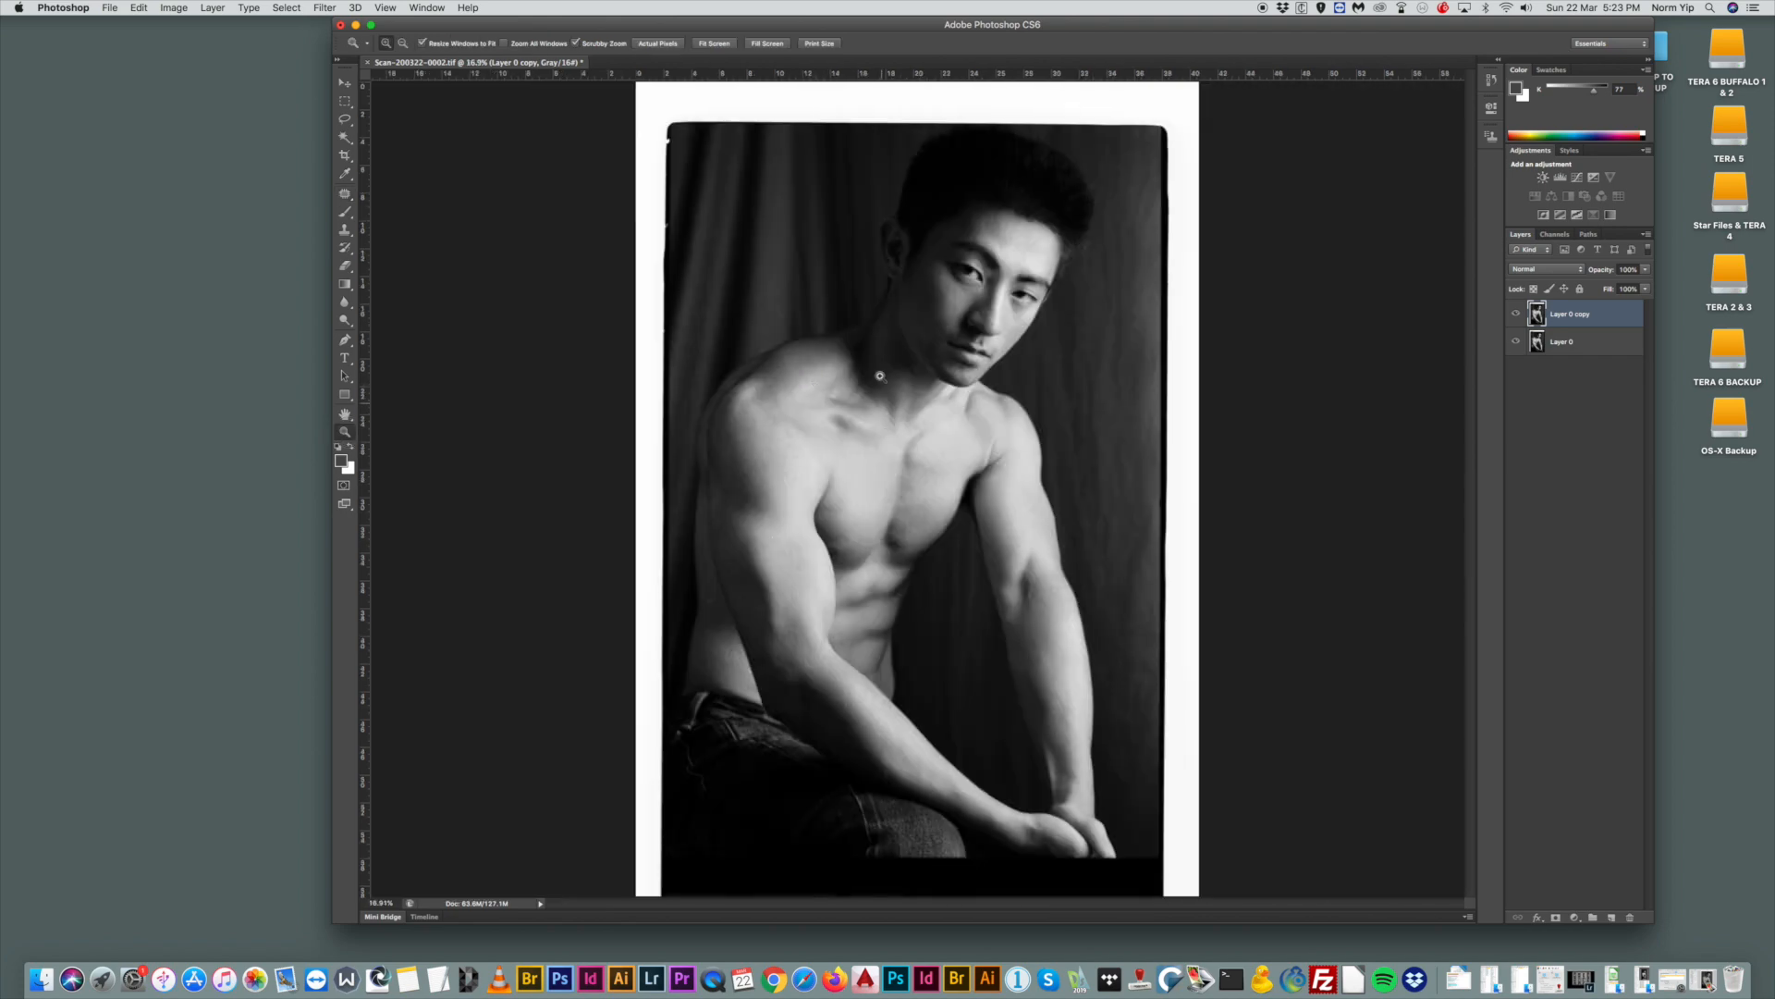
left_click_drag(954, 322, 857, 270)
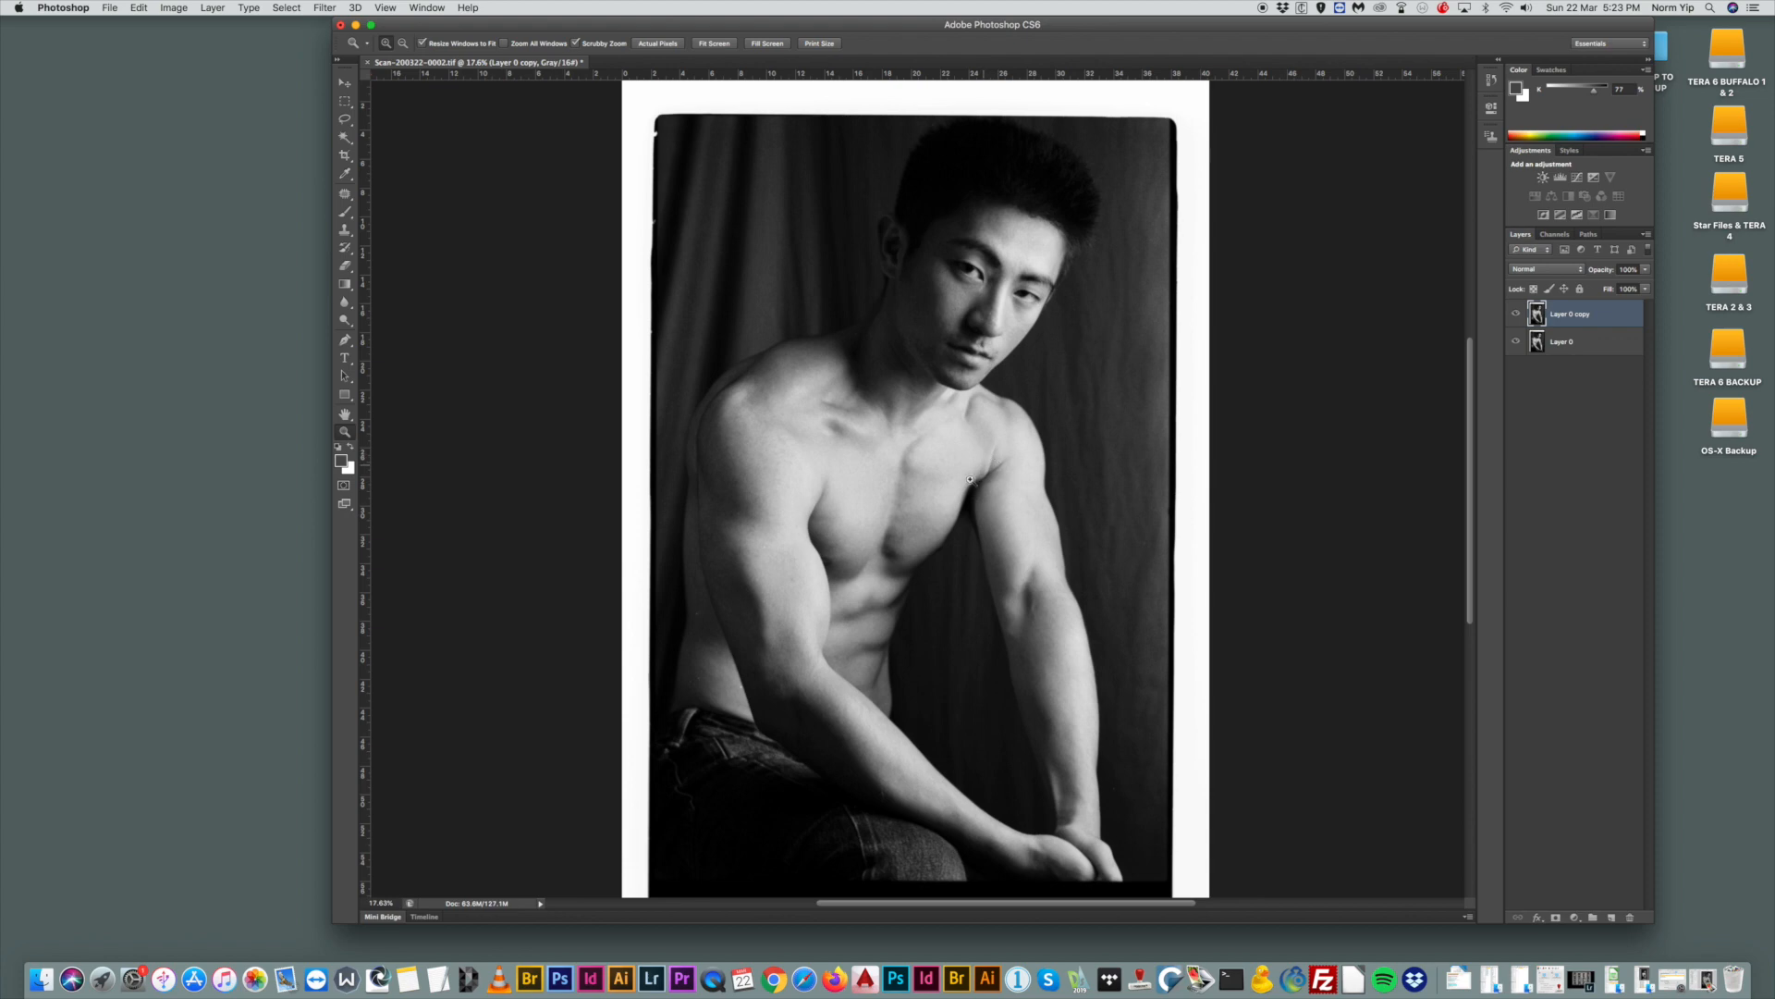
left_click_drag(1123, 717, 1025, 727)
scroll(1026, 727, "up", 3)
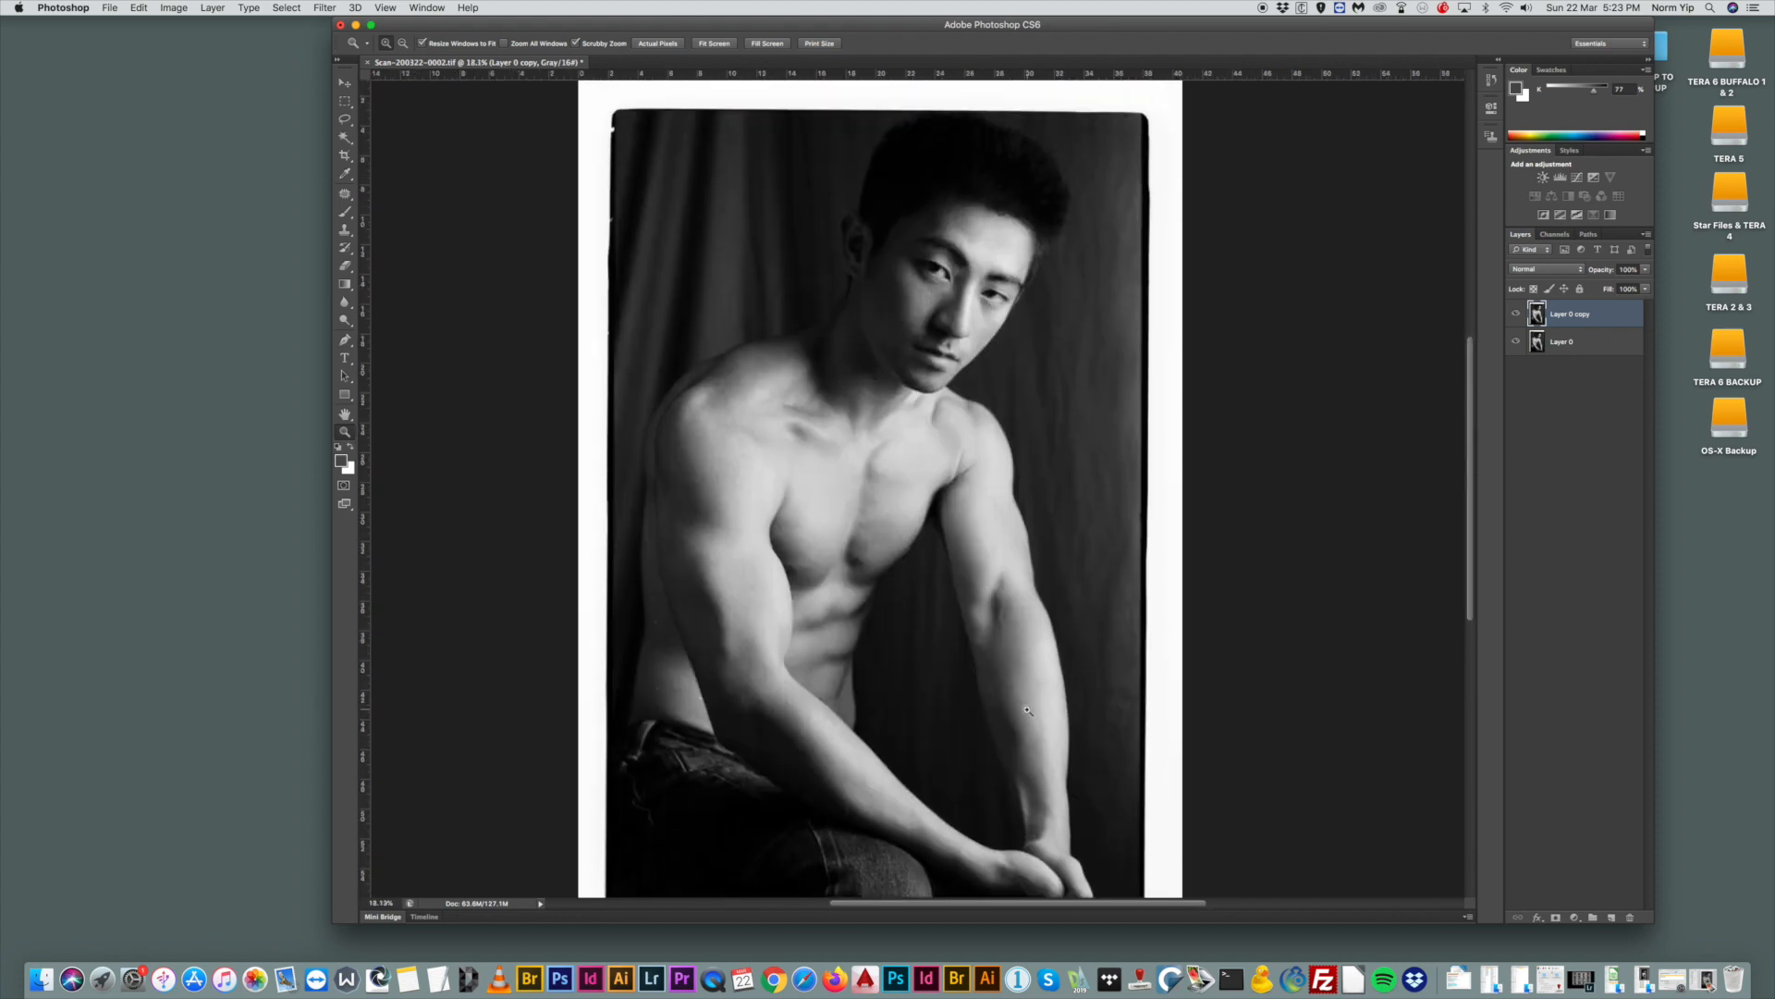
Patch out the blemishes below the inner corner of the eye, on the cheek and along the nose.
mouse_move(1034, 319)
left_mouse_down()
mouse_move(1027, 342)
mouse_move(1013, 326)
left_mouse_up()
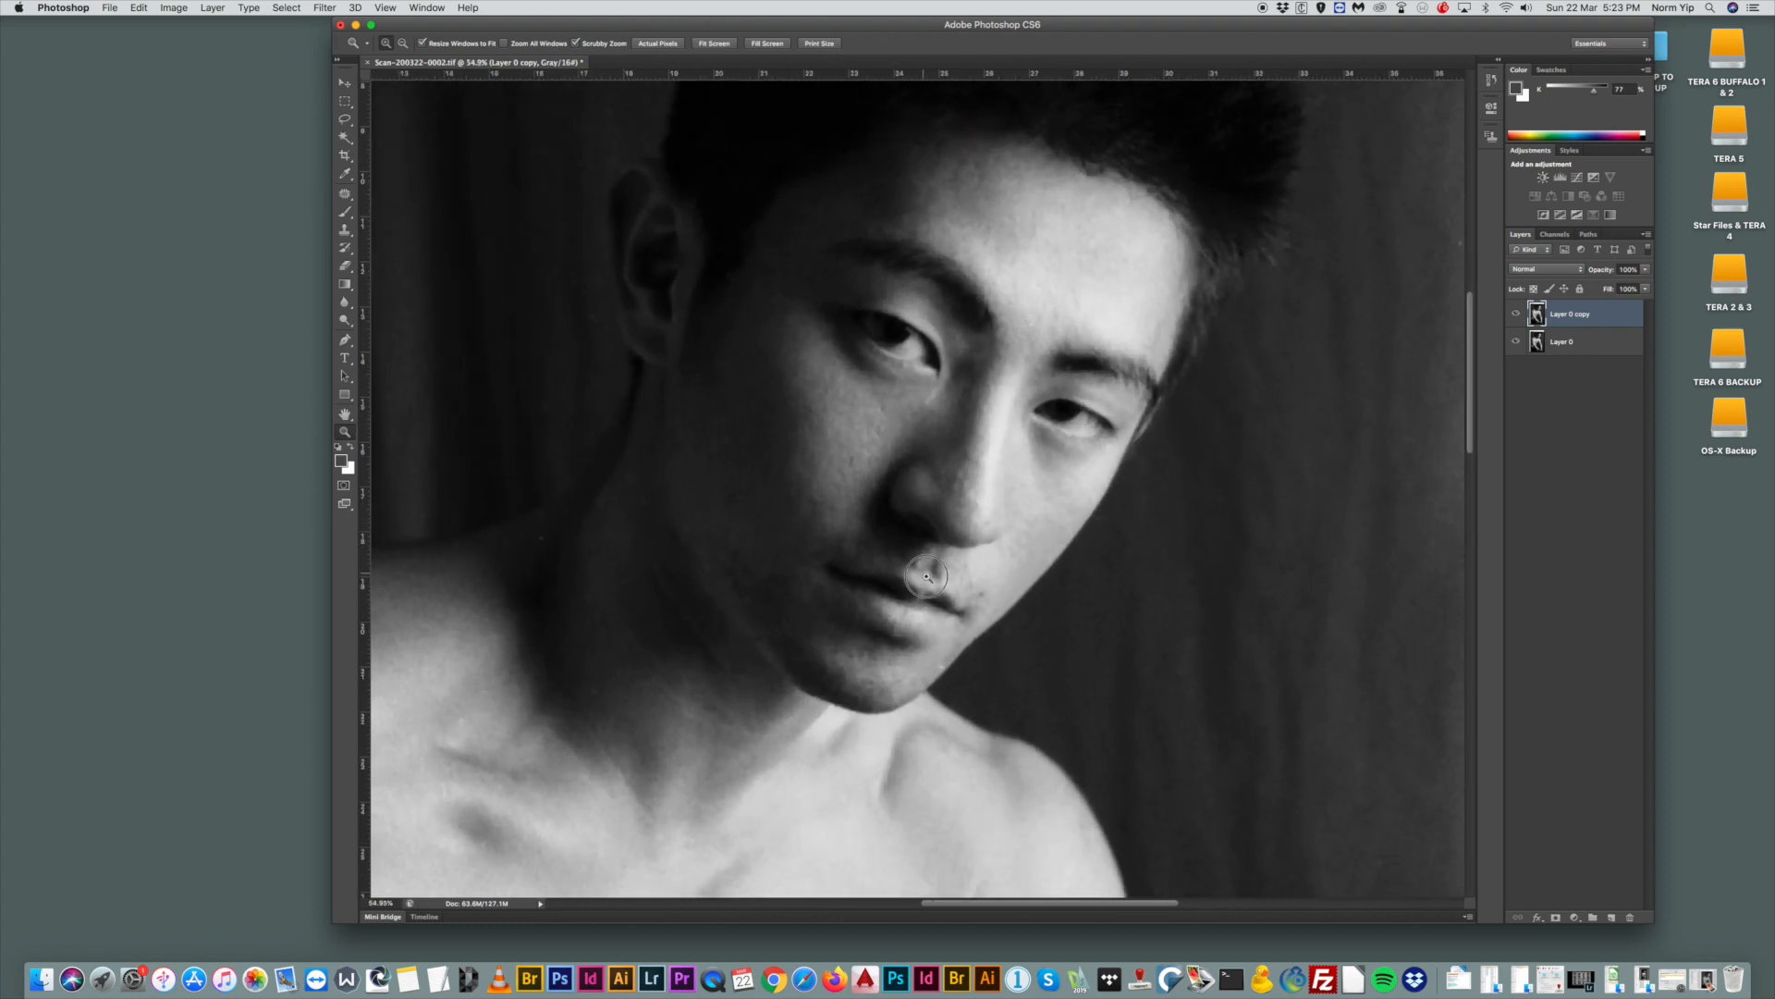
left_click_drag(922, 573, 971, 596)
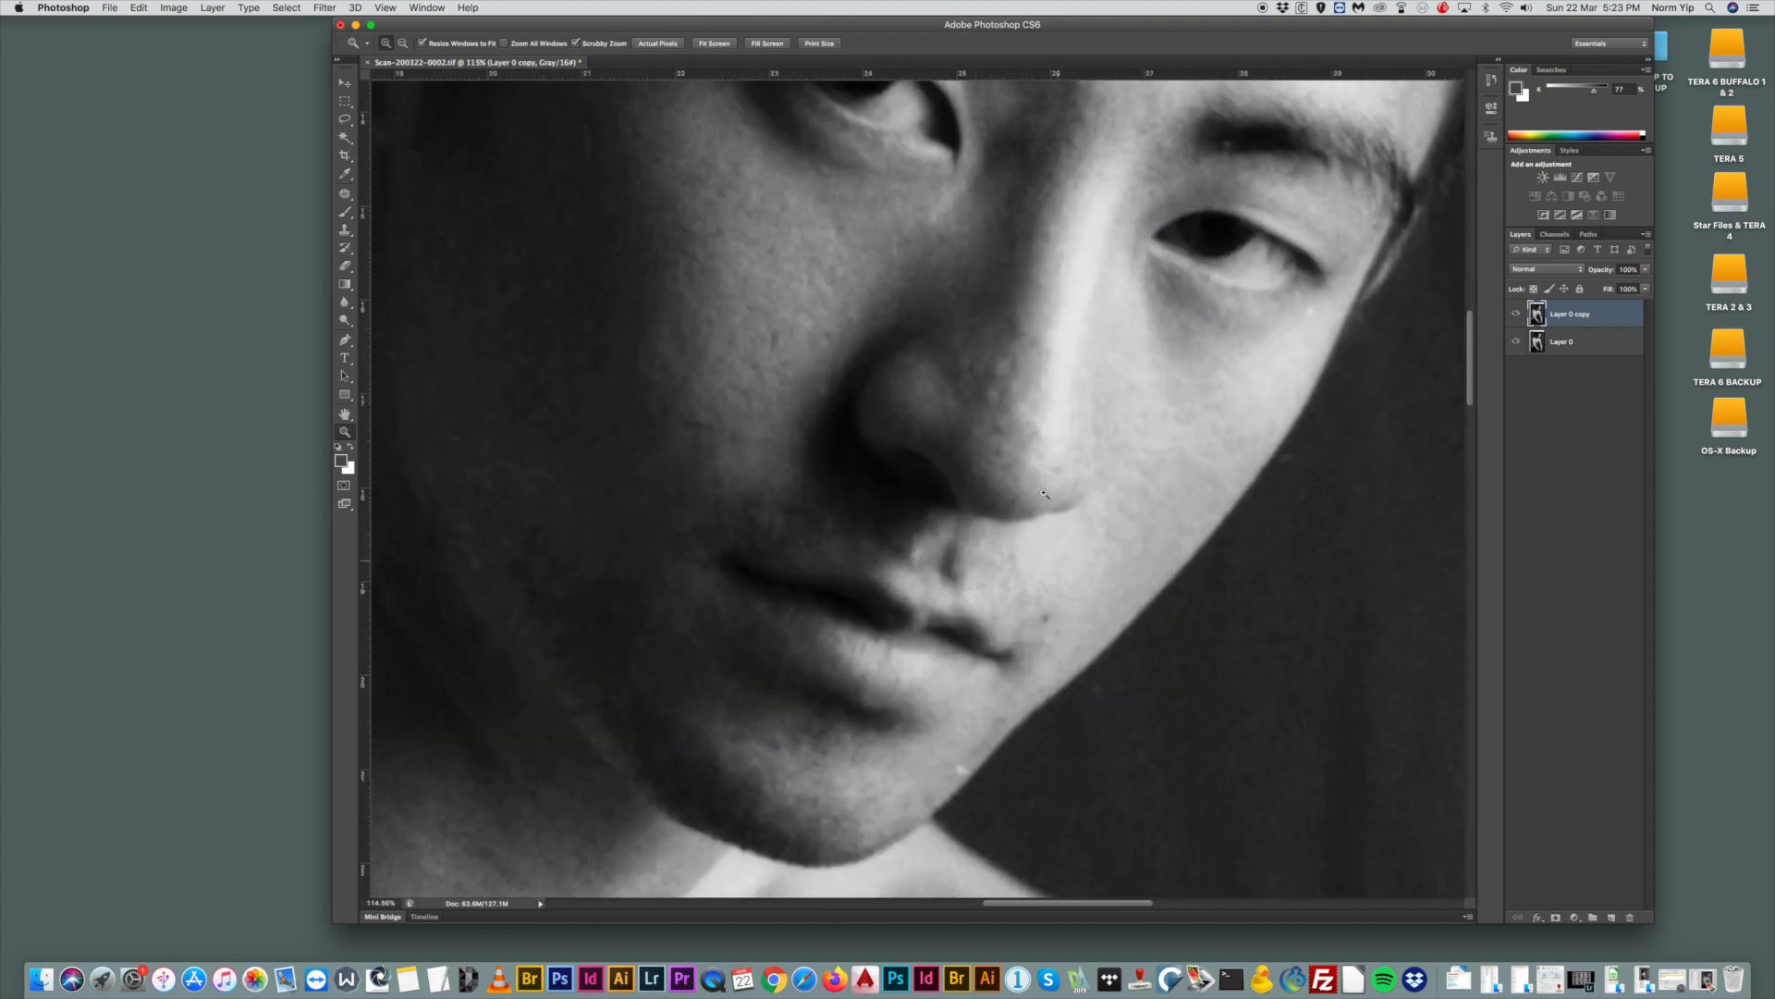
left_click(343, 195)
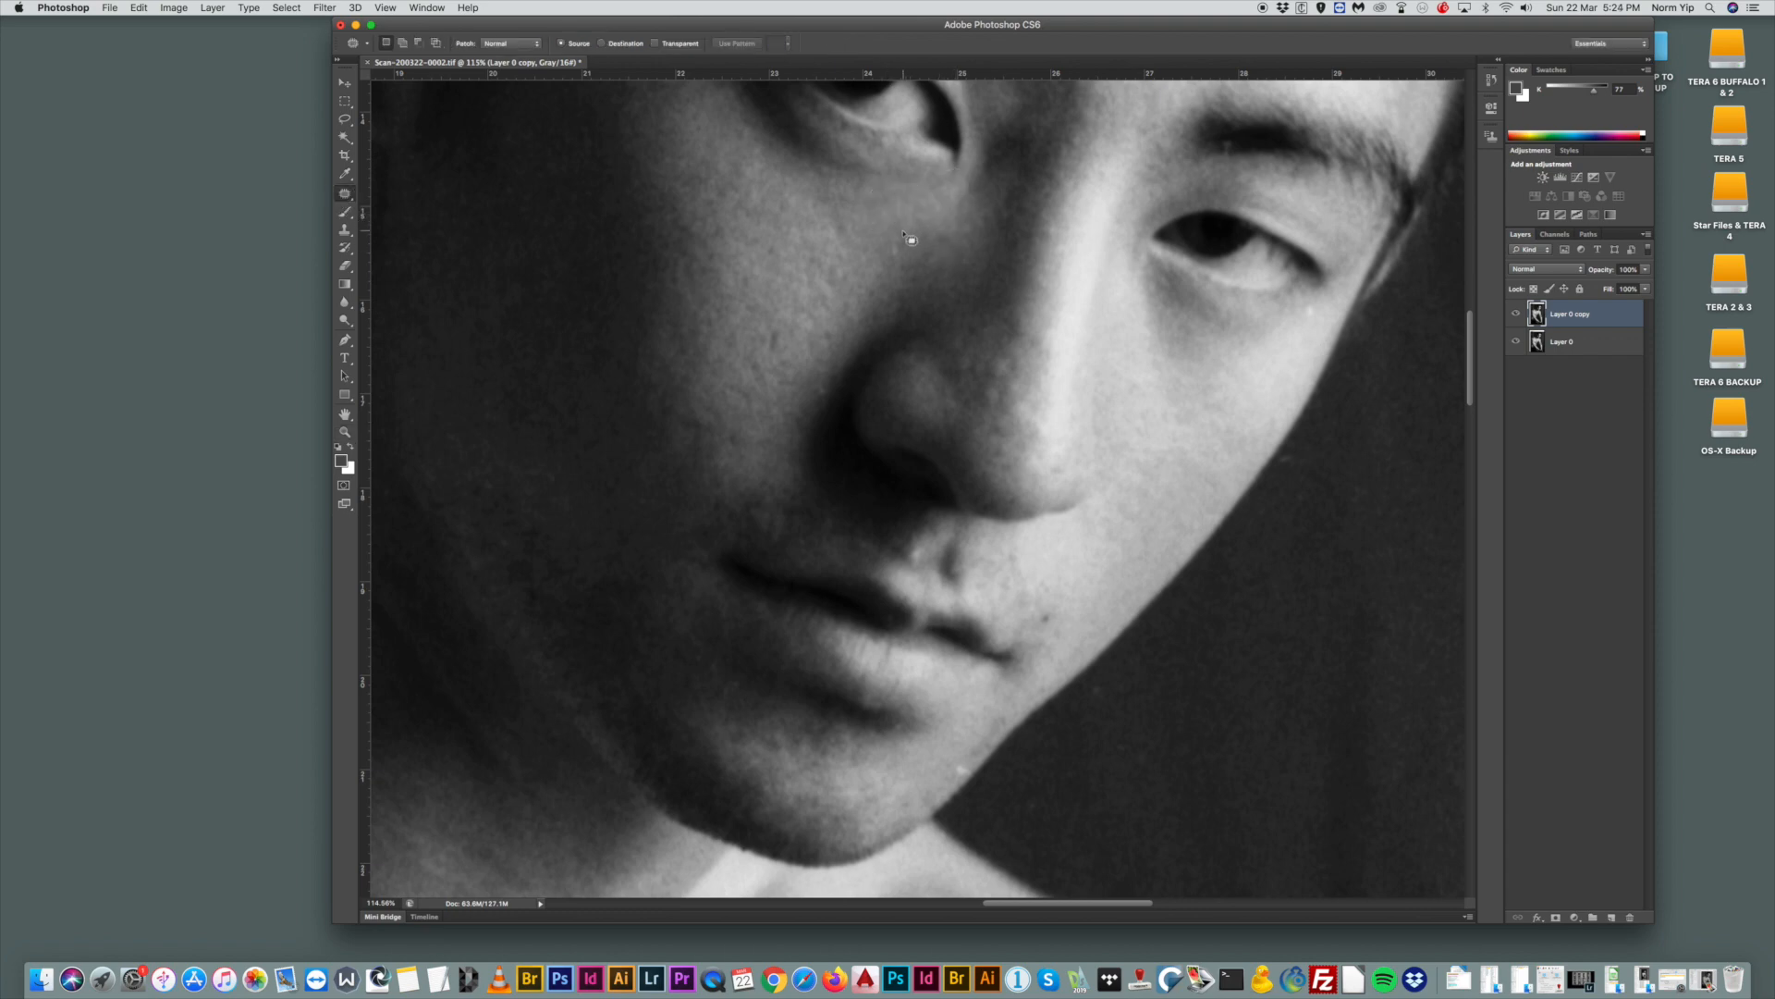
mouse_move(901, 251)
left_mouse_down()
mouse_move(883, 227)
mouse_move(867, 260)
mouse_move(863, 225)
left_mouse_up()
mouse_move(812, 344)
left_mouse_down()
mouse_move(812, 270)
mouse_move(743, 377)
mouse_move(802, 385)
left_mouse_up()
mouse_move(1010, 355)
left_mouse_down()
mouse_move(992, 413)
mouse_move(1028, 275)
mouse_move(1004, 316)
left_mouse_up()
mouse_move(1020, 331)
left_mouse_down()
mouse_move(1047, 336)
mouse_move(958, 354)
mouse_move(994, 369)
left_mouse_up()
left_click_drag(982, 363, 979, 297)
key("super+d")
Patch out the blemishes on the shaded cheek above the corner of the mouth and clear the selection.
mouse_move(751, 428)
left_mouse_down()
mouse_move(674, 424)
mouse_move(751, 451)
left_mouse_up()
left_click_drag(736, 440, 740, 392)
key("super+d")
mouse_move(733, 464)
left_mouse_down()
mouse_move(705, 479)
mouse_move(726, 468)
left_mouse_up()
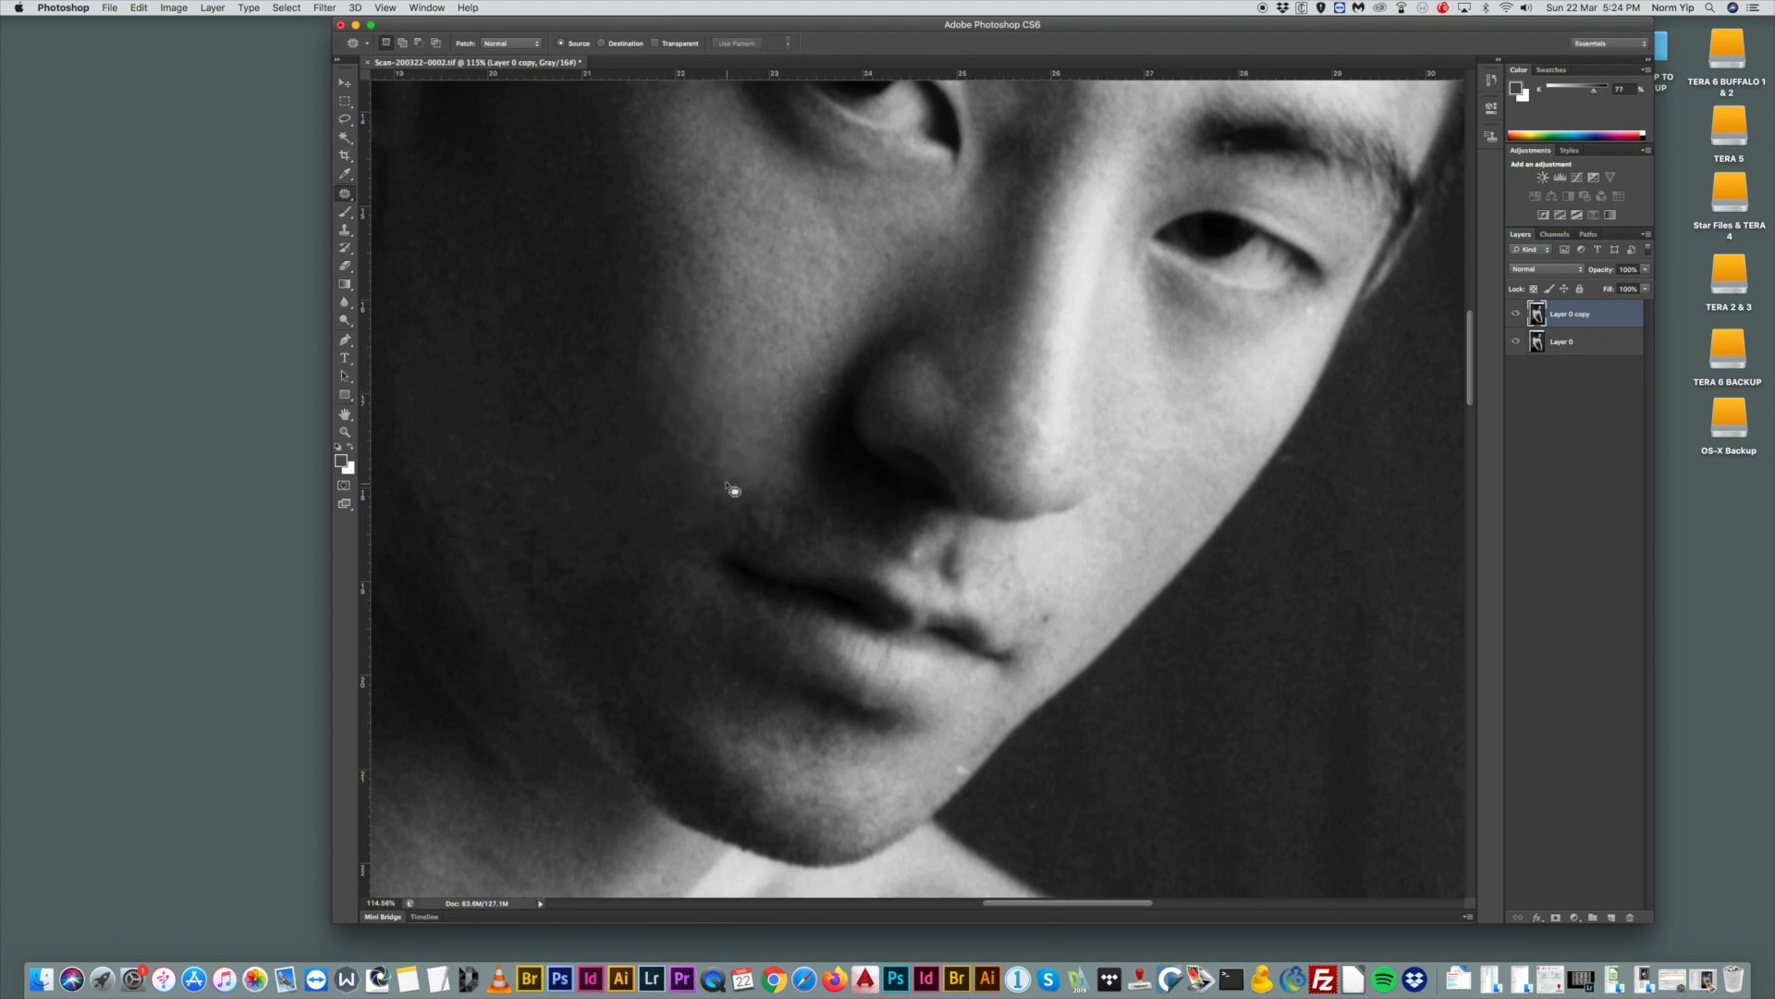
mouse_move(719, 464)
left_mouse_down()
mouse_move(712, 500)
mouse_move(725, 479)
left_mouse_up()
key("super+d")
Patch out the small marks on the skin between the nose and the upper lip.
mouse_move(1038, 586)
left_mouse_down()
mouse_move(1050, 634)
mouse_move(1039, 603)
left_mouse_up()
mouse_move(1045, 616)
left_mouse_down()
mouse_move(1091, 589)
mouse_move(1018, 558)
left_mouse_up()
left_click_drag(1010, 561, 1056, 558)
key("super+d")
mouse_move(920, 549)
left_mouse_down()
mouse_move(896, 530)
mouse_move(924, 571)
mouse_move(896, 528)
mouse_move(923, 569)
mouse_move(925, 546)
mouse_move(851, 523)
mouse_move(947, 536)
mouse_move(924, 529)
mouse_move(915, 554)
mouse_move(910, 532)
left_mouse_up()
key("super+d")
key("super+d")
Patch out the dark spot near the corner of the mouth and the white speck on the edge of the chin.
mouse_move(1049, 607)
left_mouse_down()
mouse_move(1077, 574)
mouse_move(1034, 589)
mouse_move(1087, 556)
left_mouse_up()
key("super+d")
key("super+d")
scroll(929, 652, "down", 3)
mouse_move(954, 686)
left_mouse_down()
mouse_move(969, 707)
mouse_move(958, 684)
mouse_move(986, 675)
left_mouse_up()
key("super+d")
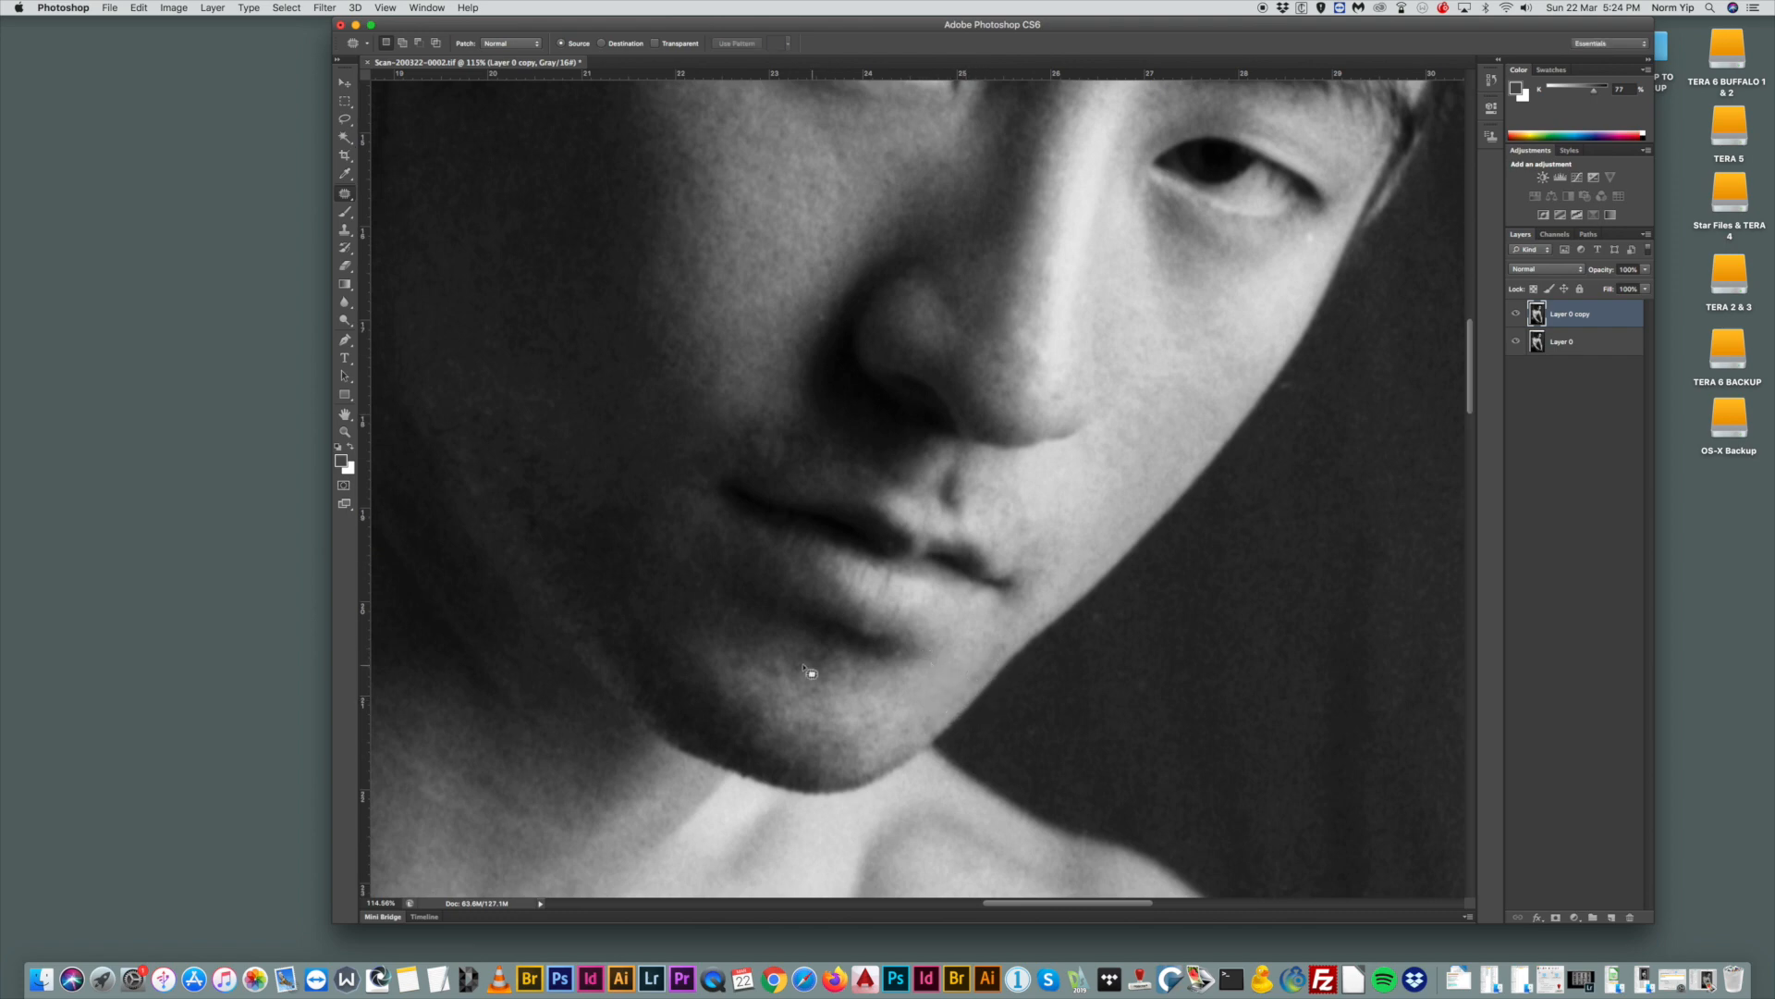
Even out the blotches on the chin below the lower lip with the Clone Stamp tool, sampling nearby skin.
left_click(345, 230)
left_click(802, 688, "alt")
left_click_drag(803, 676, 775, 666)
left_click(846, 706, "alt")
left_click(825, 676)
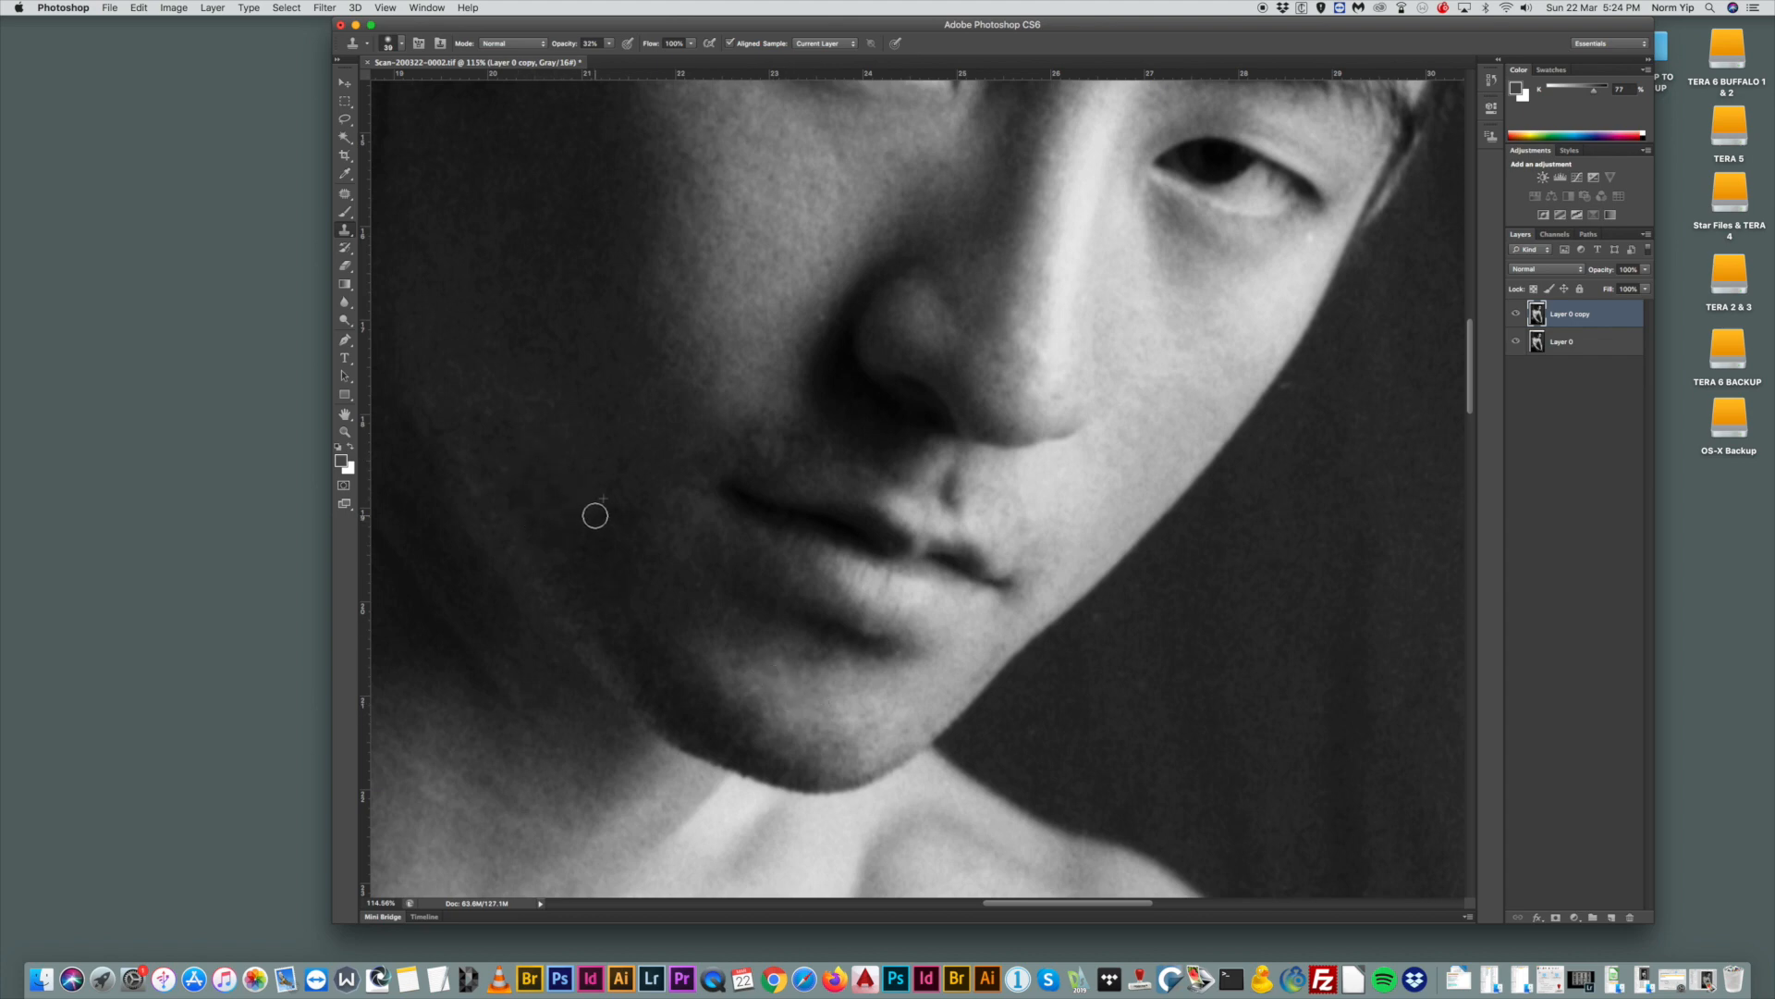
Clone nearby skin tones over the marks on the shaded side of the face and jaw.
left_click(514, 406, "alt")
mouse_move(484, 419)
left_mouse_down()
mouse_move(441, 422)
mouse_move(526, 434)
mouse_move(545, 403)
mouse_move(487, 344)
left_mouse_up()
left_click(506, 505, "alt")
mouse_move(493, 469)
left_mouse_down()
mouse_move(524, 505)
mouse_move(517, 486)
left_mouse_up()
scroll(966, 242, "up", 4)
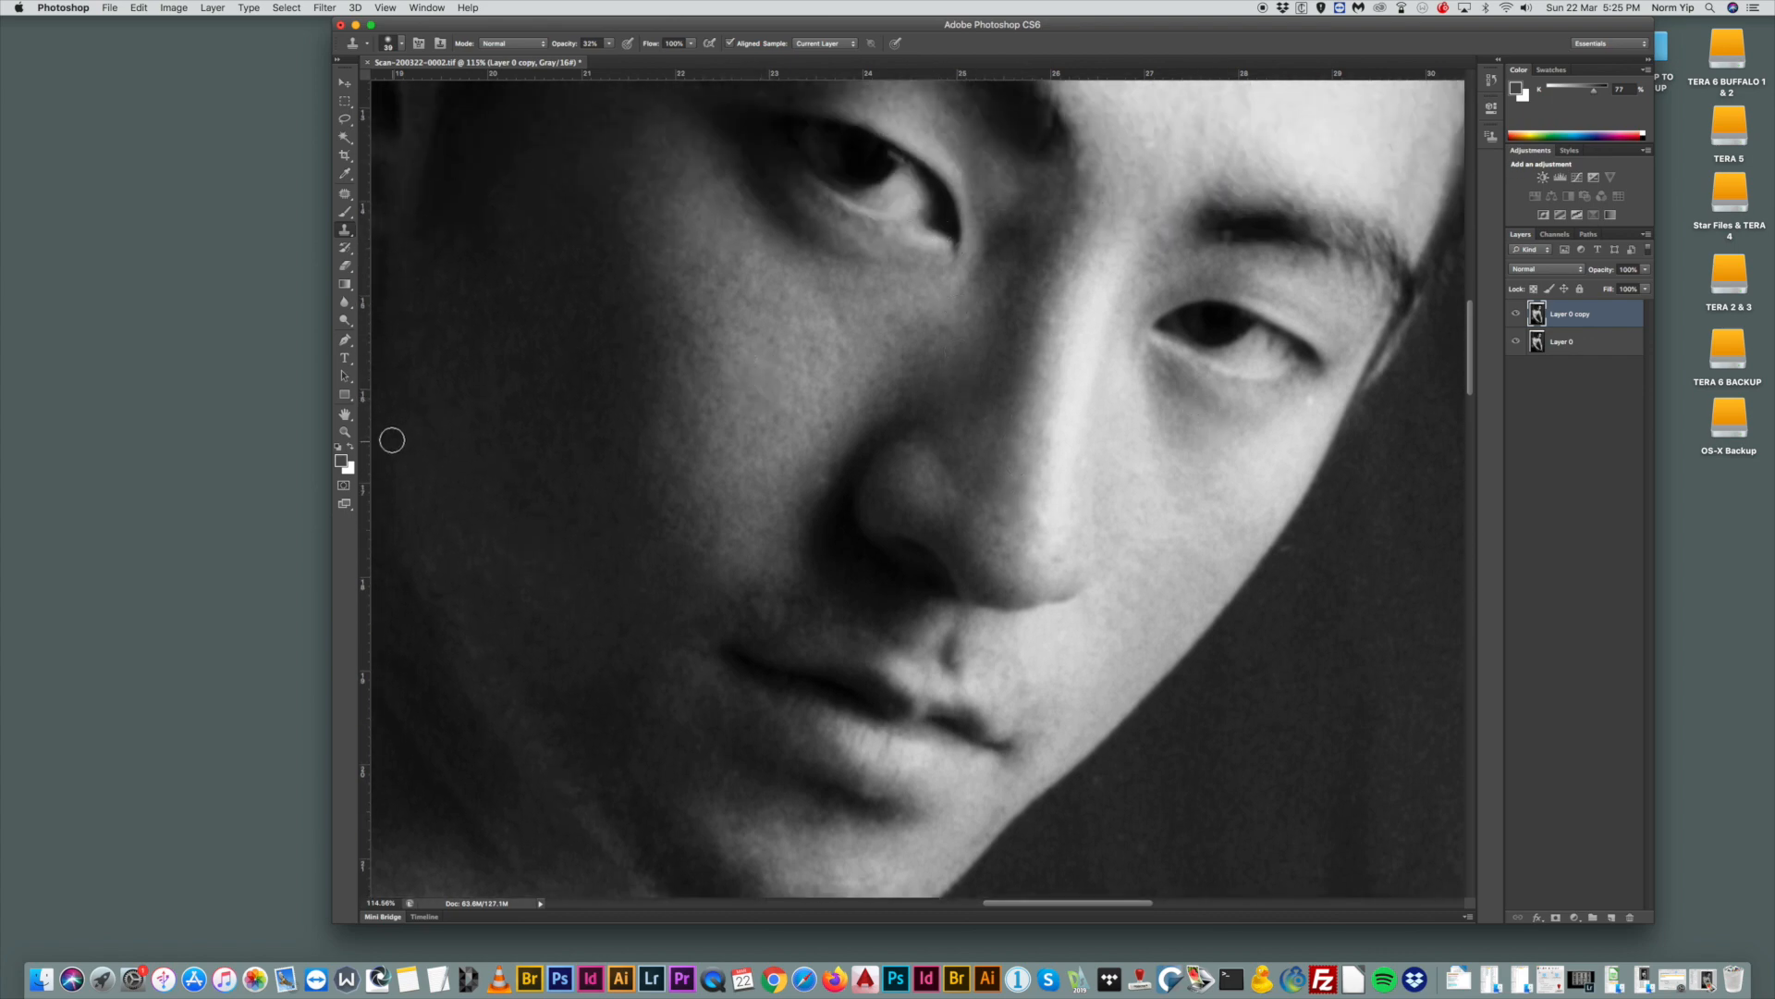
Patch out the marks on the lower chest and the white speck on the upper arm.
left_click(345, 432)
left_click_drag(1070, 463, 925, 370)
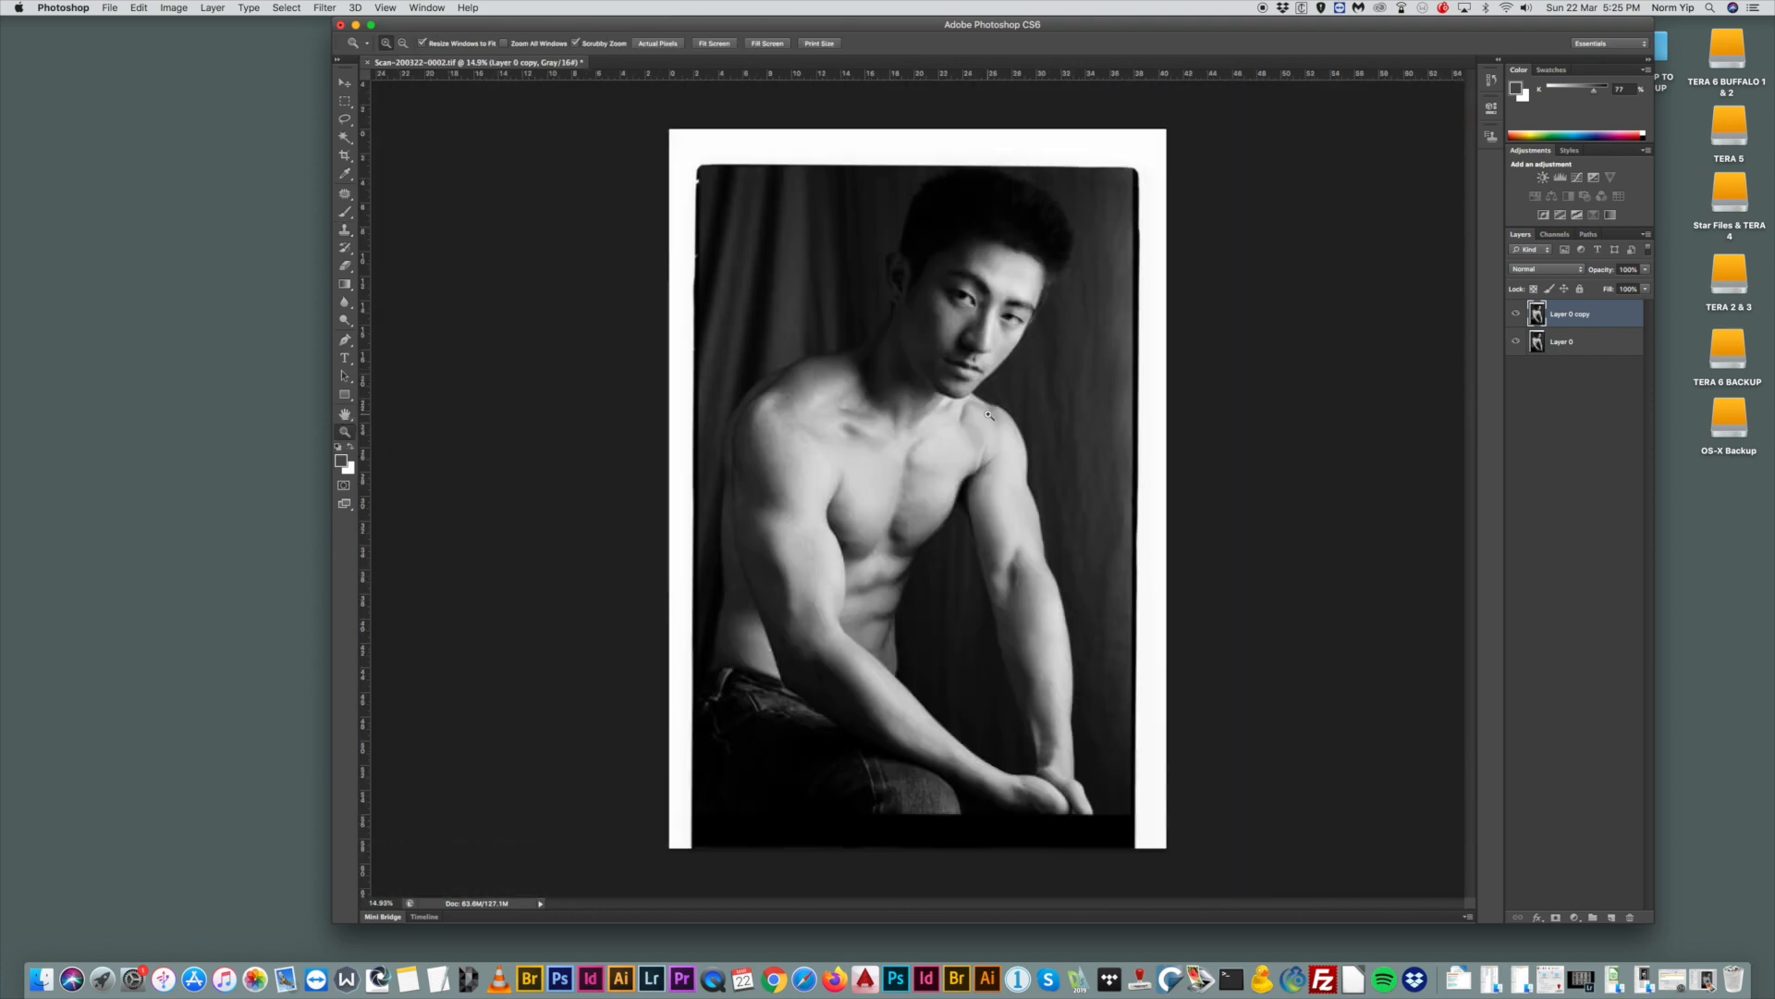
left_click_drag(996, 457, 1068, 529)
left_click_drag(838, 463, 776, 375)
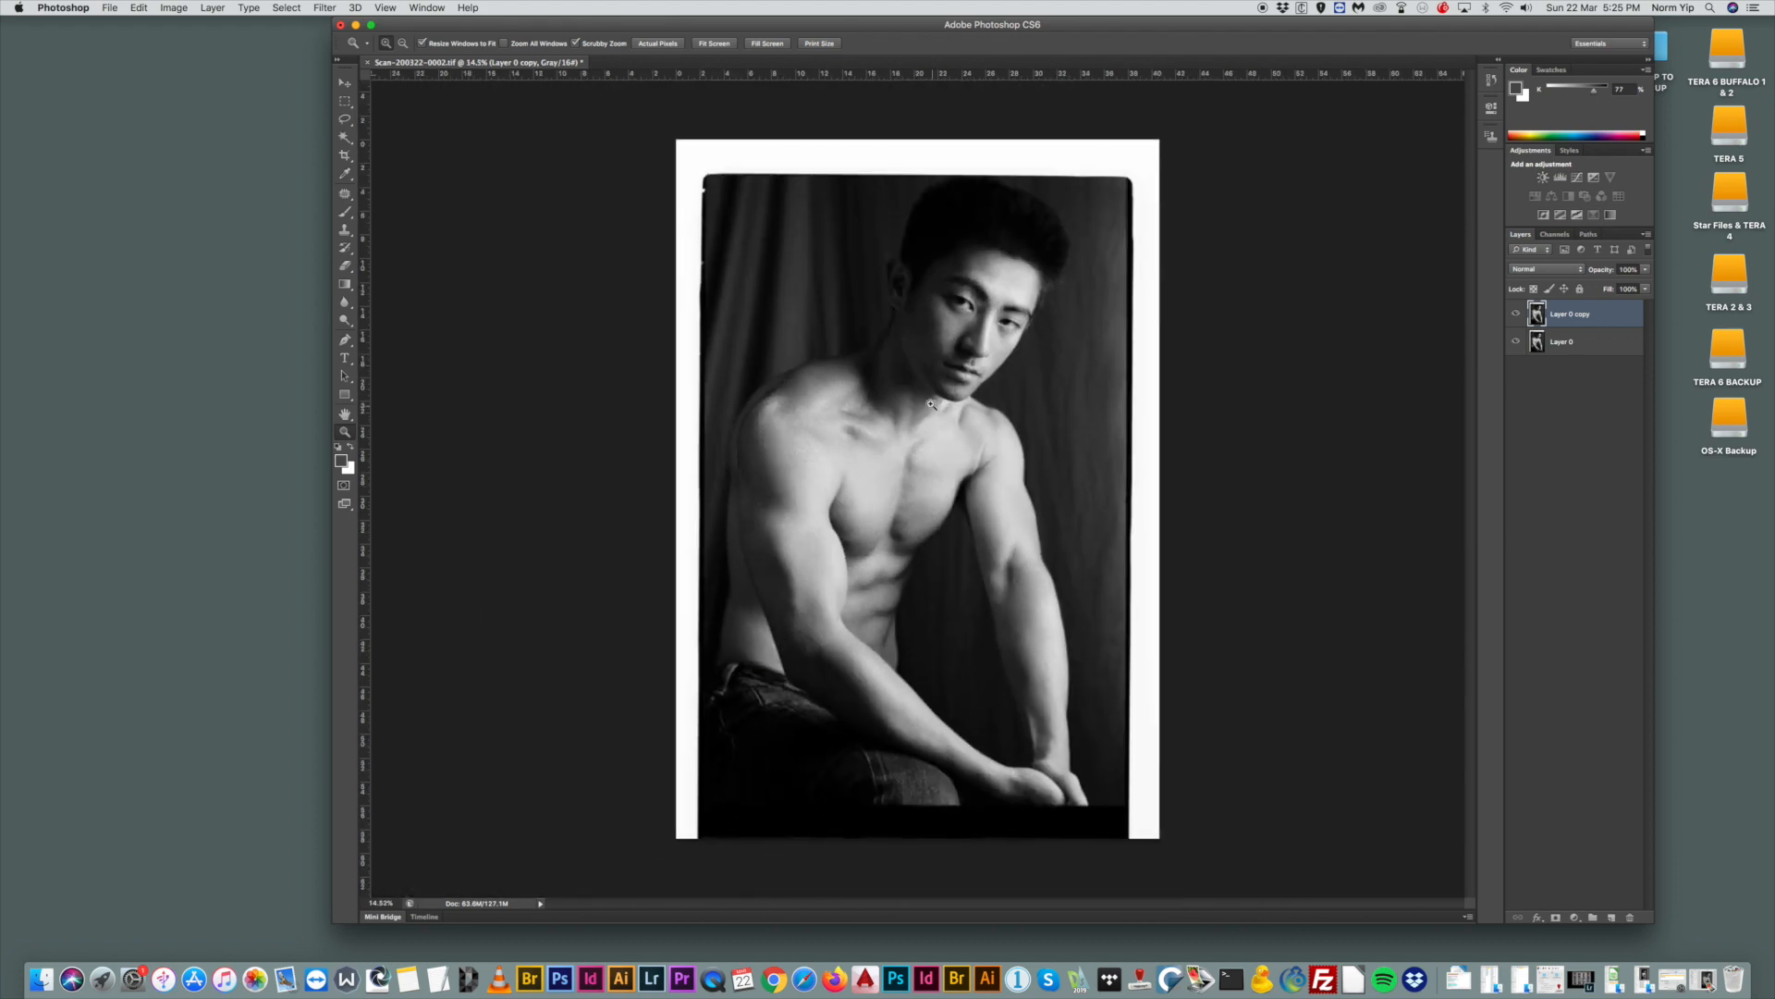
left_click_drag(971, 529, 955, 591)
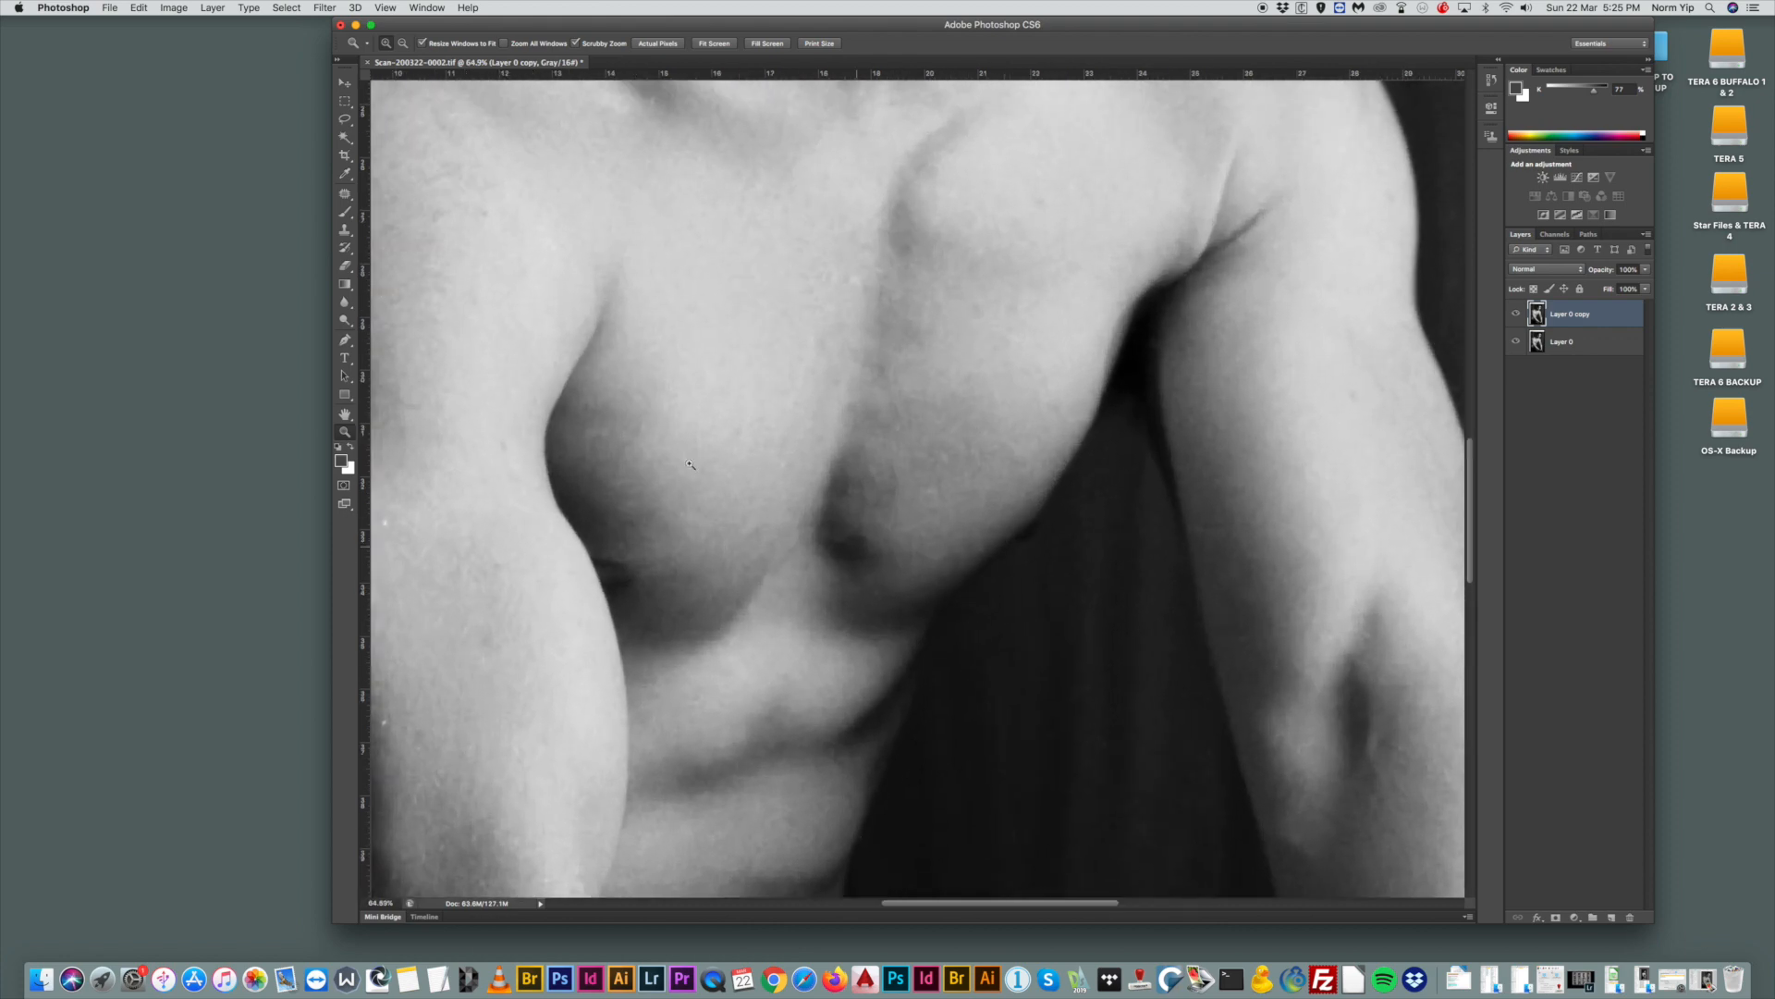
left_click(344, 194)
mouse_move(867, 535)
left_mouse_down()
mouse_move(869, 480)
mouse_move(841, 488)
mouse_move(889, 511)
mouse_move(883, 472)
left_mouse_up()
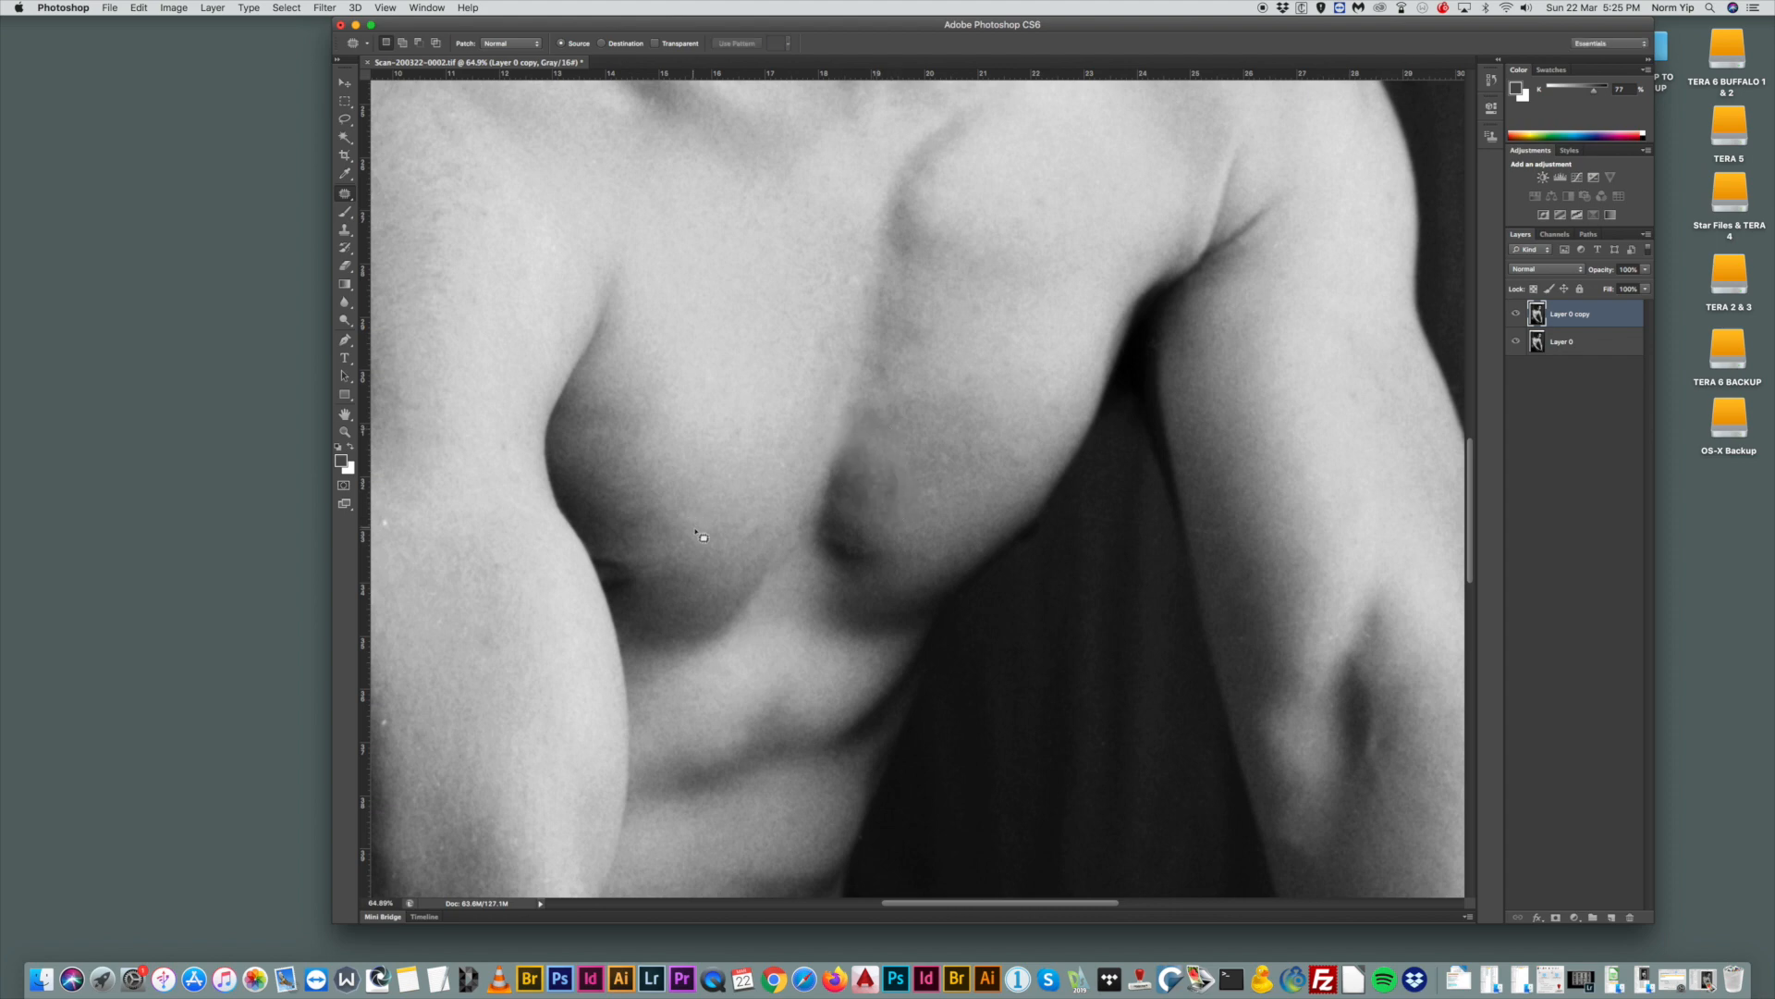
left_click_drag(661, 562, 662, 563)
left_click_drag(664, 566, 659, 527)
key("super+d")
mouse_move(389, 510)
left_mouse_down()
mouse_move(392, 534)
mouse_move(387, 512)
left_mouse_up()
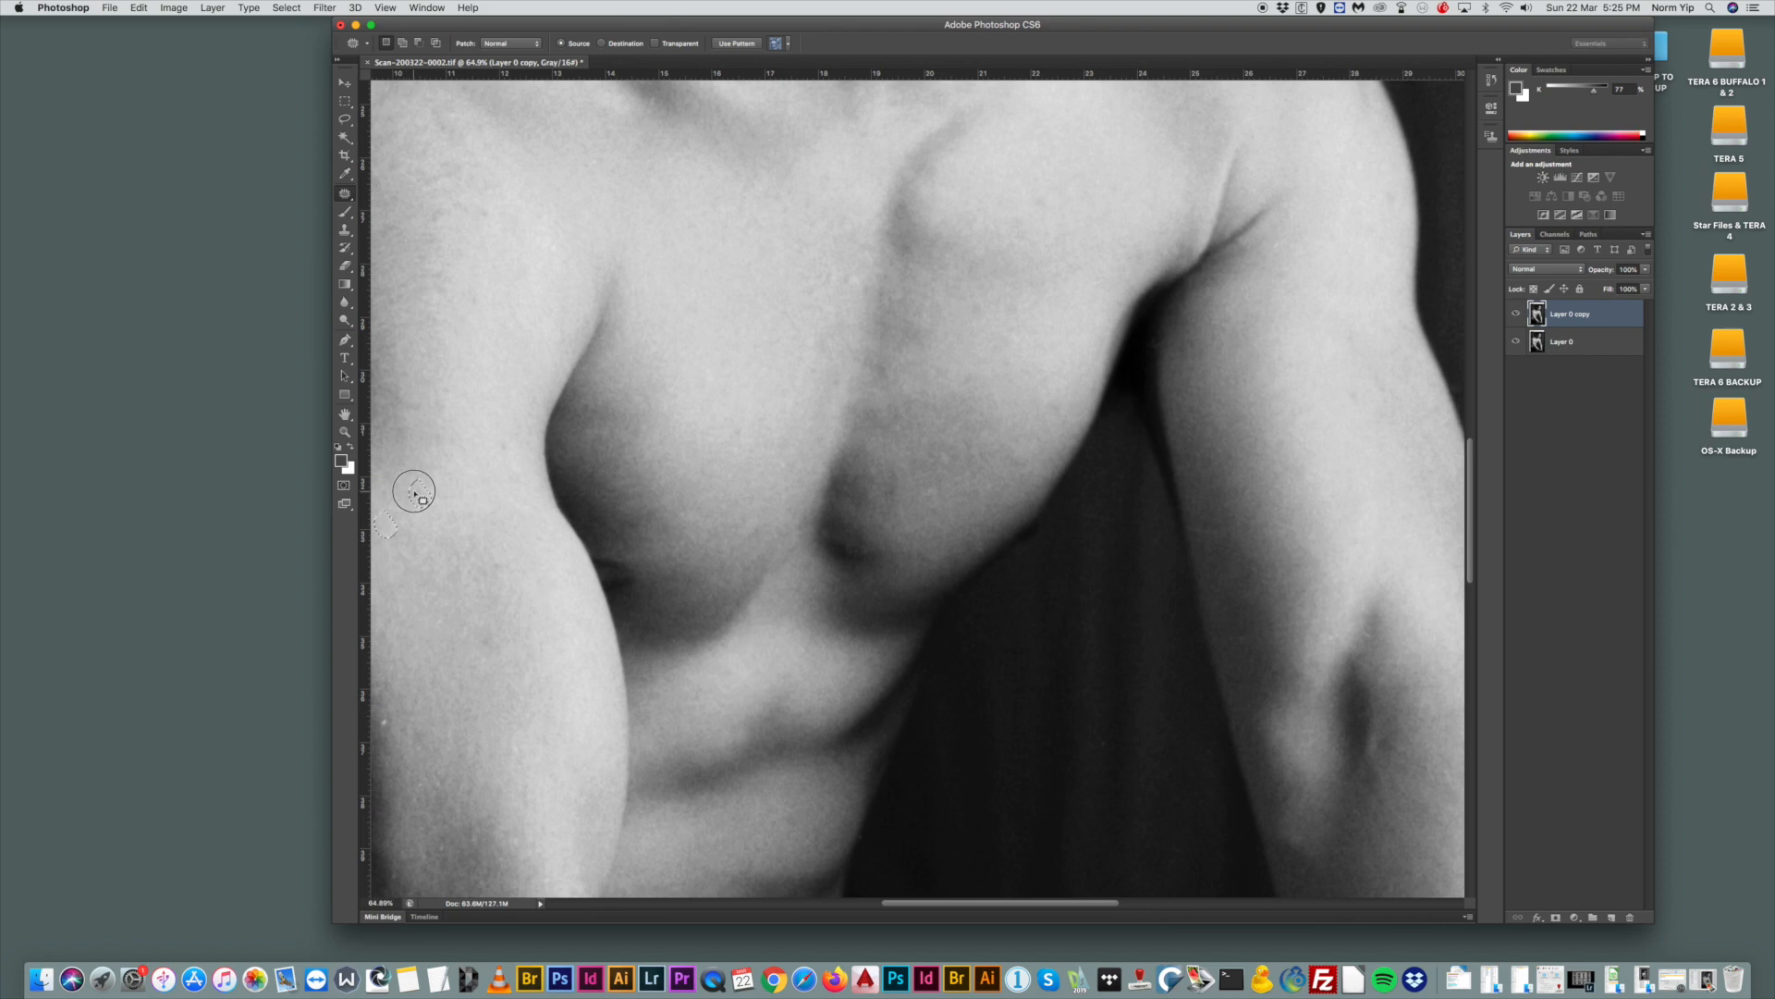
Remove the white speck on the shaded side of the torso behind the arm with the Patch tool.
left_click(344, 432)
key("l")
left_click(345, 432)
left_click_drag(852, 446, 755, 374)
left_click_drag(965, 554, 1044, 627)
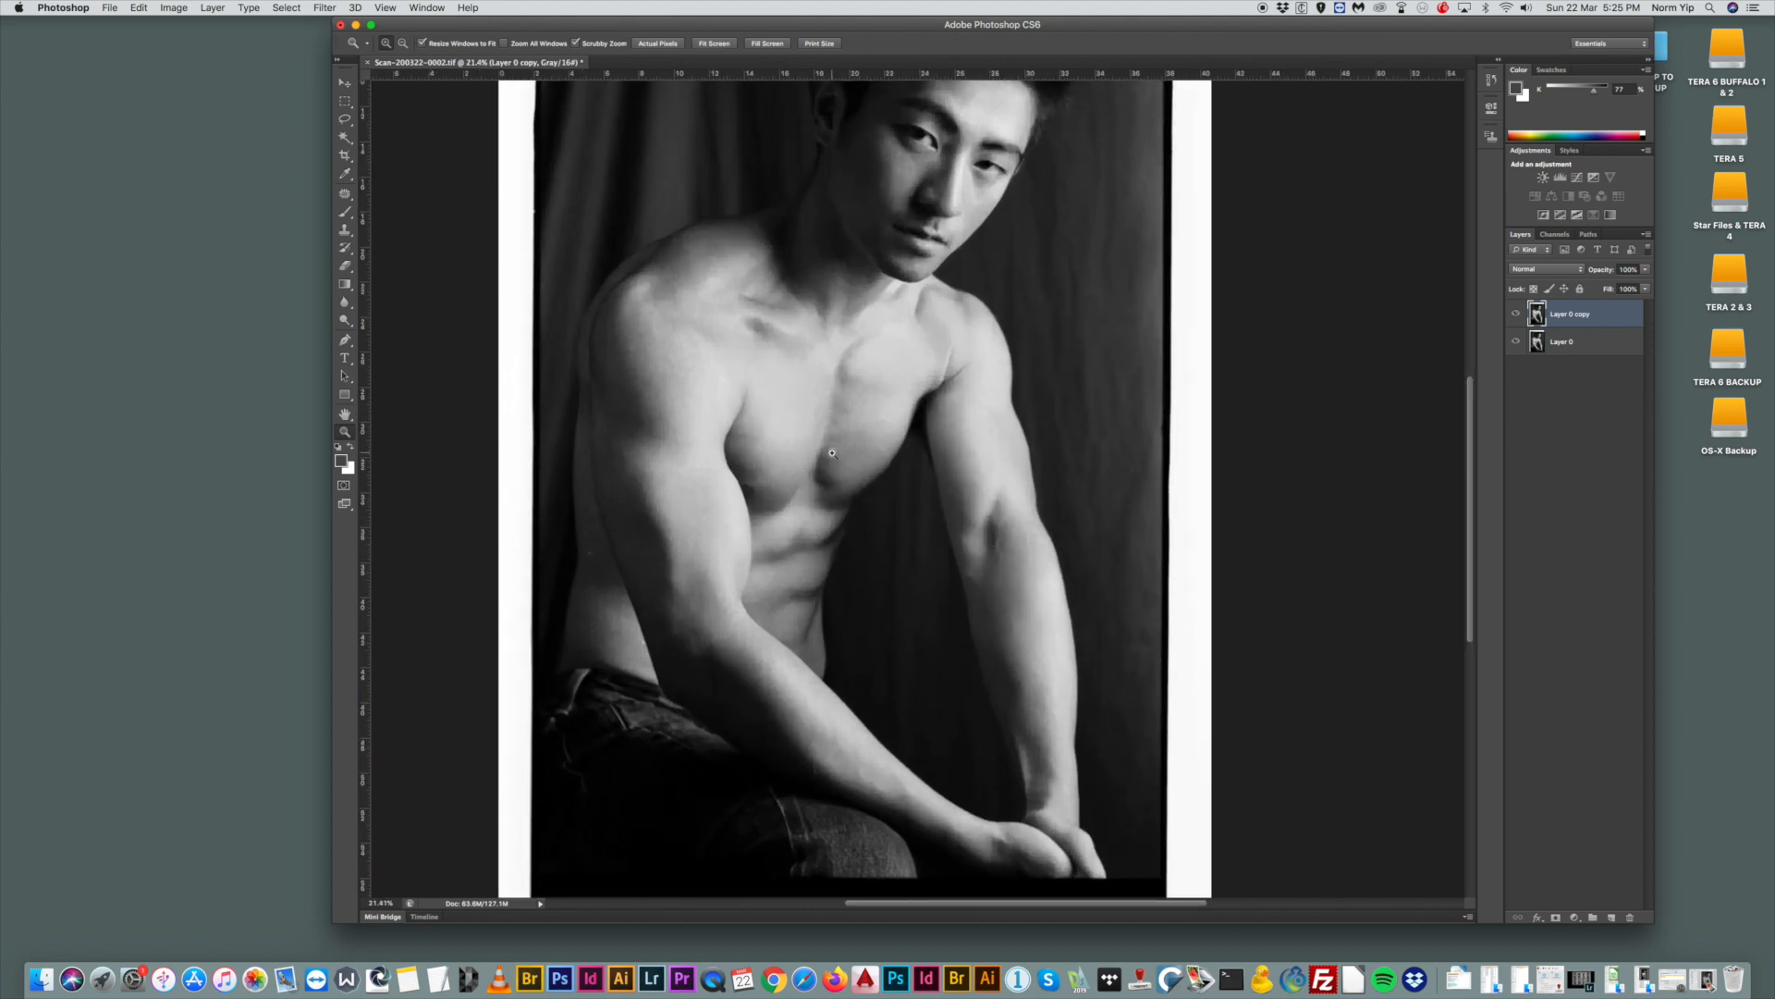
left_click_drag(633, 565, 681, 592)
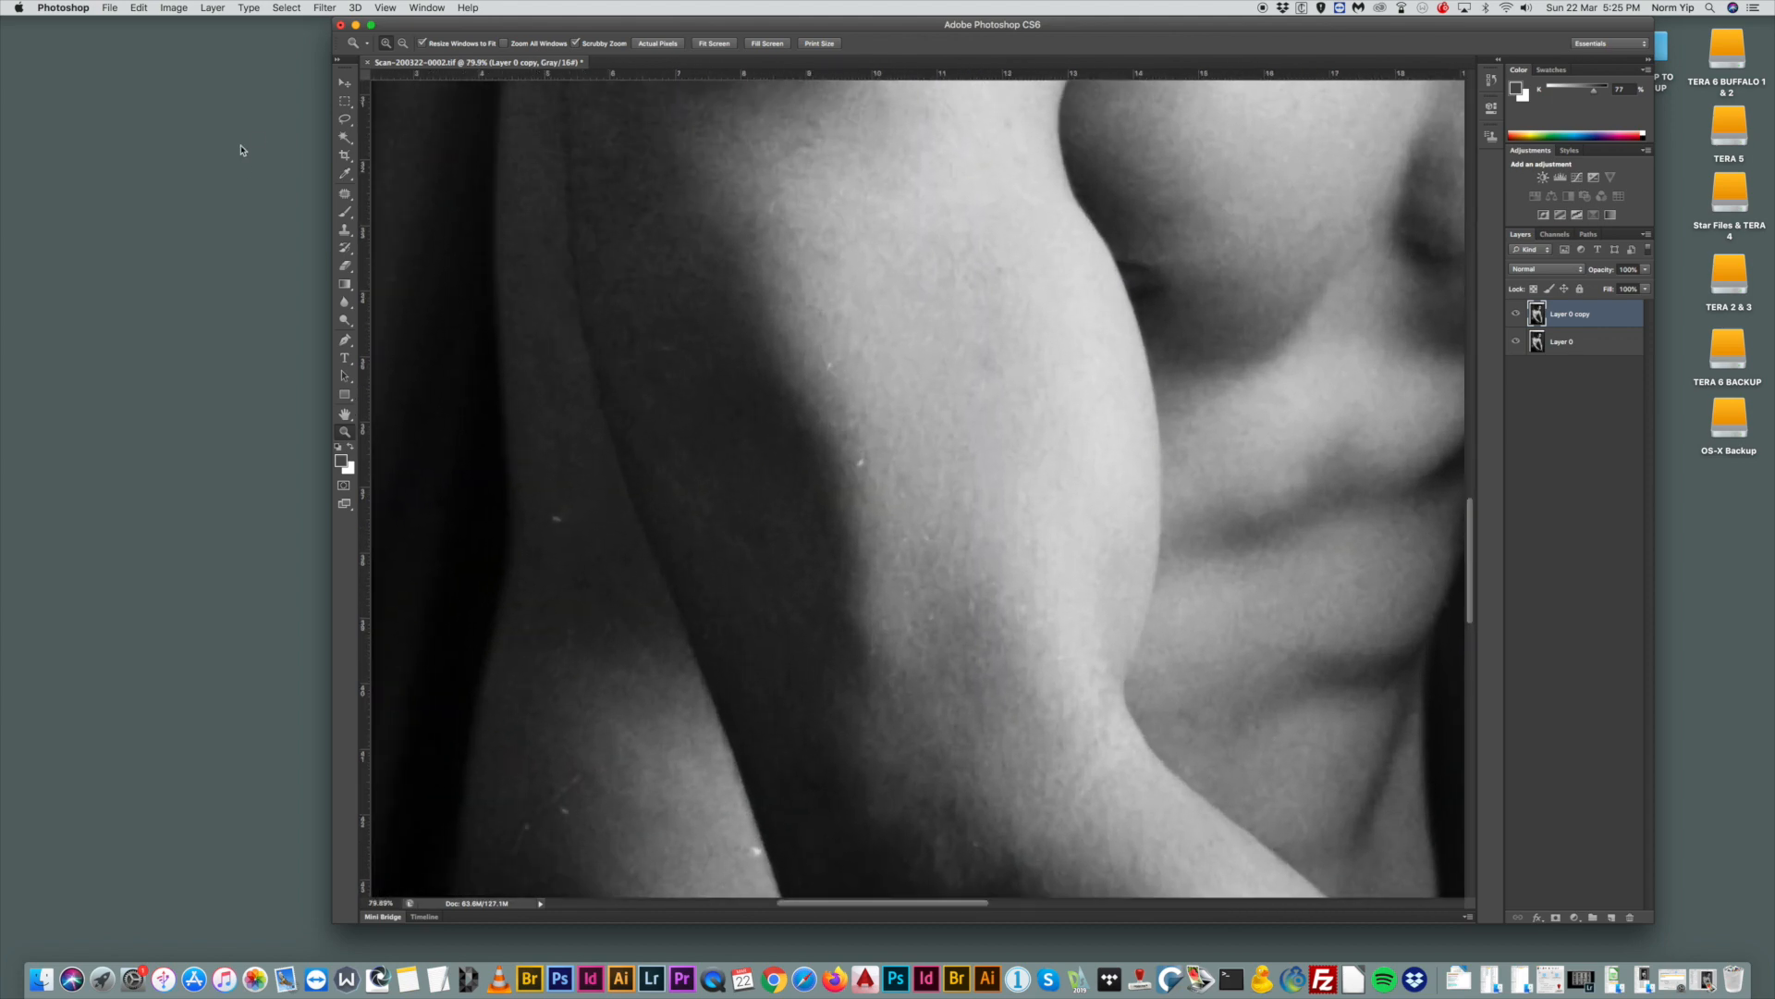
left_click(345, 195)
mouse_move(576, 510)
left_mouse_down()
mouse_move(542, 525)
mouse_move(572, 509)
left_mouse_up()
left_click_drag(572, 514, 570, 477)
Patch out the white specks along the shadow edge of the upper arm.
mouse_move(864, 448)
left_mouse_down()
mouse_move(886, 470)
mouse_move(860, 452)
left_mouse_up()
left_click_drag(822, 353, 853, 343)
mouse_move(690, 330)
left_mouse_down()
mouse_move(655, 349)
mouse_move(689, 349)
left_mouse_up()
left_click_drag(674, 346, 720, 359)
Patch out the white specks on the side of the waist above the jeans and beside the arm.
scroll(590, 688, "down", 5)
mouse_move(579, 597)
left_mouse_down()
mouse_move(508, 677)
mouse_move(572, 652)
mouse_move(583, 603)
left_mouse_up()
left_click_drag(572, 605, 573, 505)
mouse_move(775, 685)
left_mouse_down()
mouse_move(752, 682)
mouse_move(777, 686)
mouse_move(772, 635)
left_mouse_up()
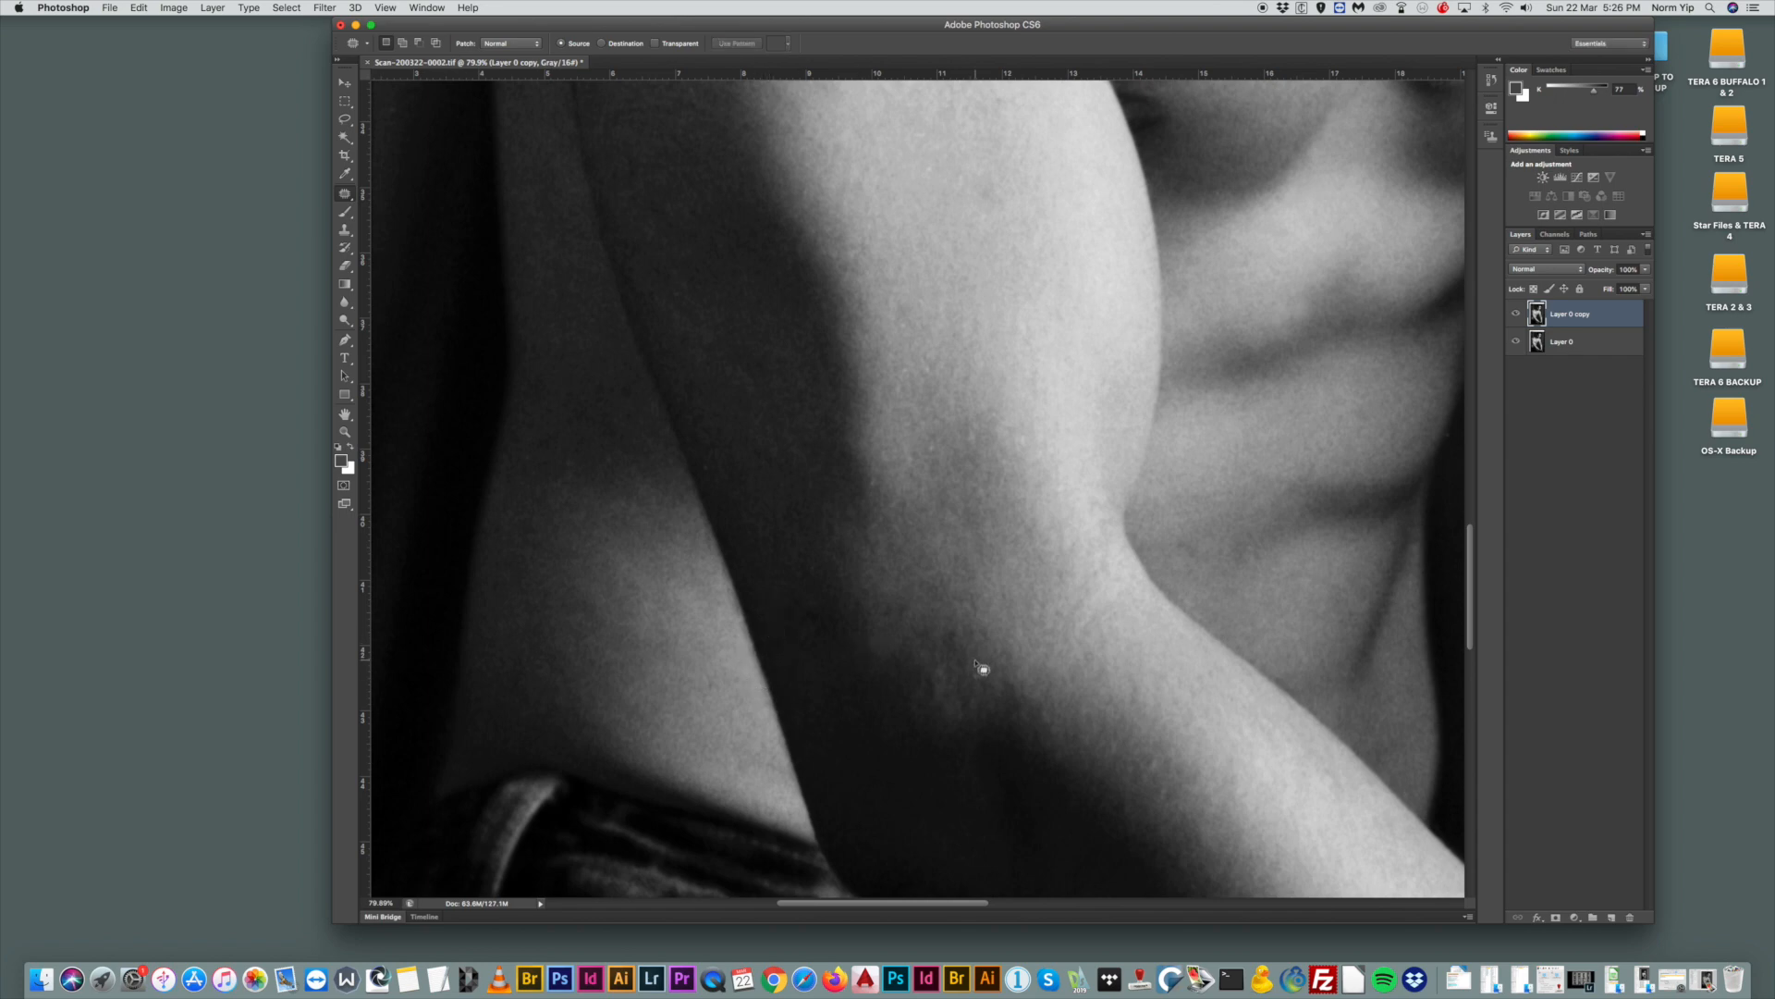
Patch out the small marks at the inner elbow and along the shadow edge of the arm.
left_click_drag(972, 663, 980, 669)
mouse_move(979, 673)
left_mouse_down()
mouse_move(1012, 669)
mouse_move(979, 694)
mouse_move(965, 673)
left_mouse_up()
left_click_drag(961, 683, 1045, 707)
left_click_drag(1010, 642, 1003, 627)
mouse_move(866, 461)
left_mouse_down()
mouse_move(885, 492)
mouse_move(857, 432)
left_mouse_up()
Patch out the curled hair marks in the dark shadow beneath the forearm, above the jeans.
left_click(345, 432)
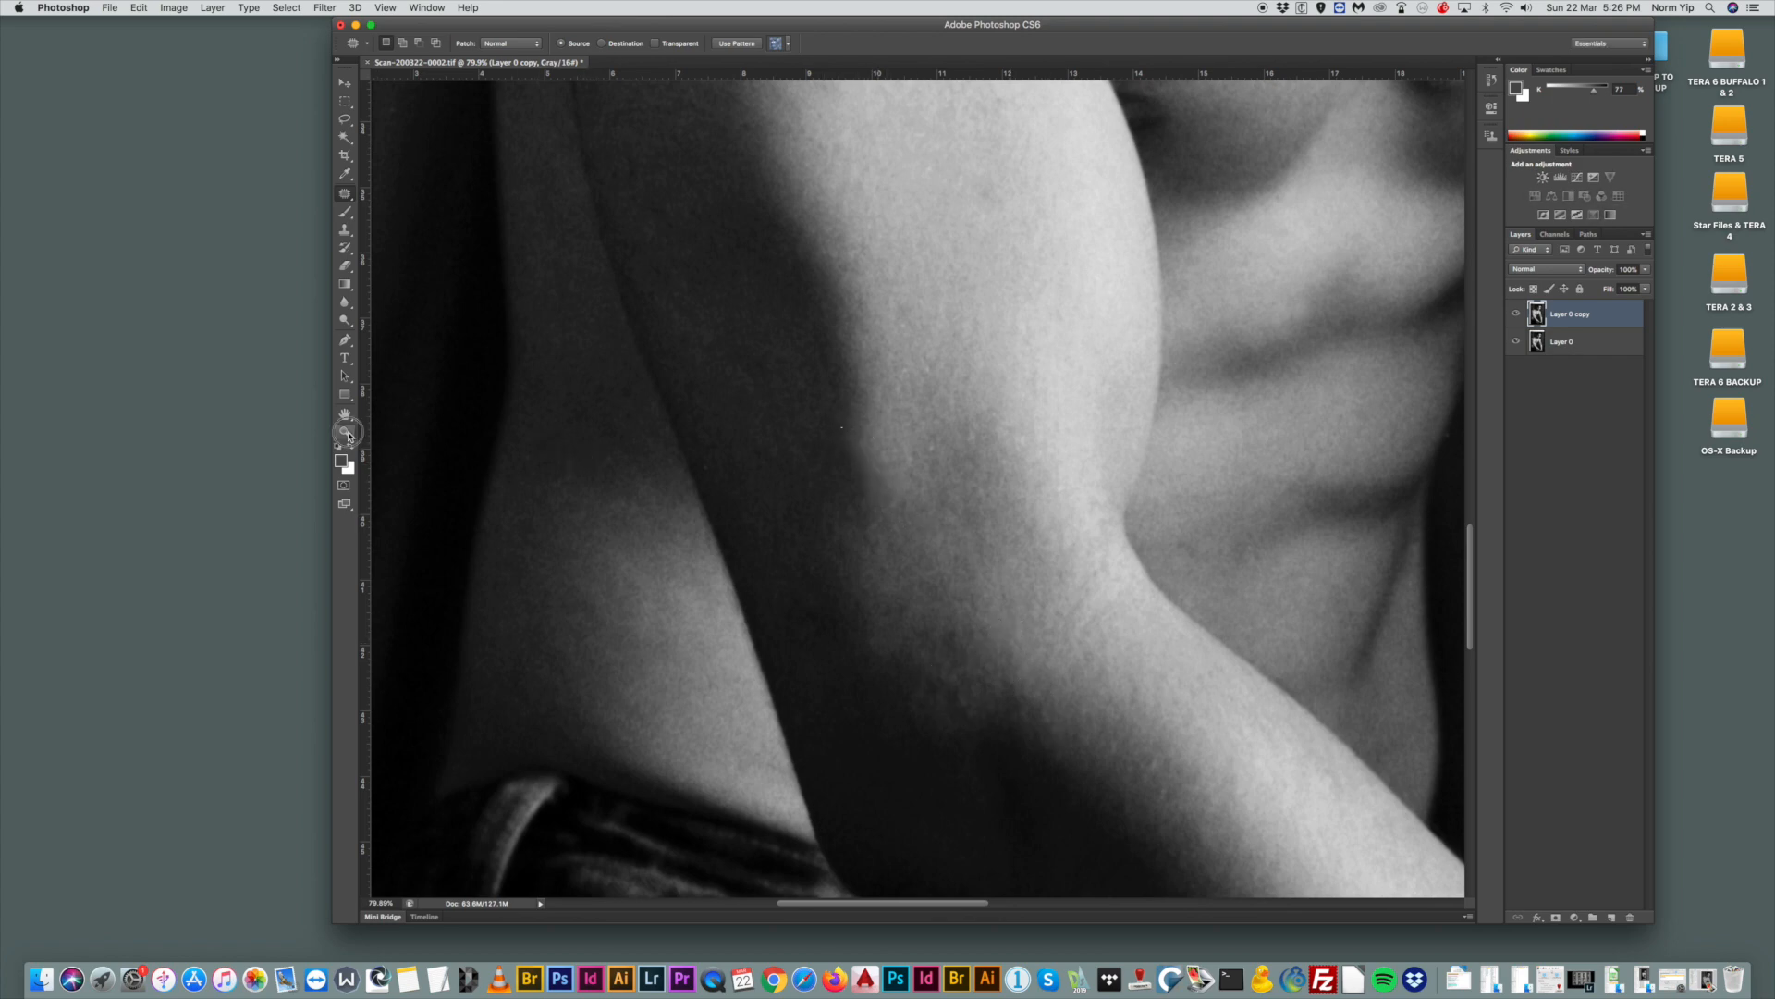
right_click(1041, 422)
left_click(1064, 428)
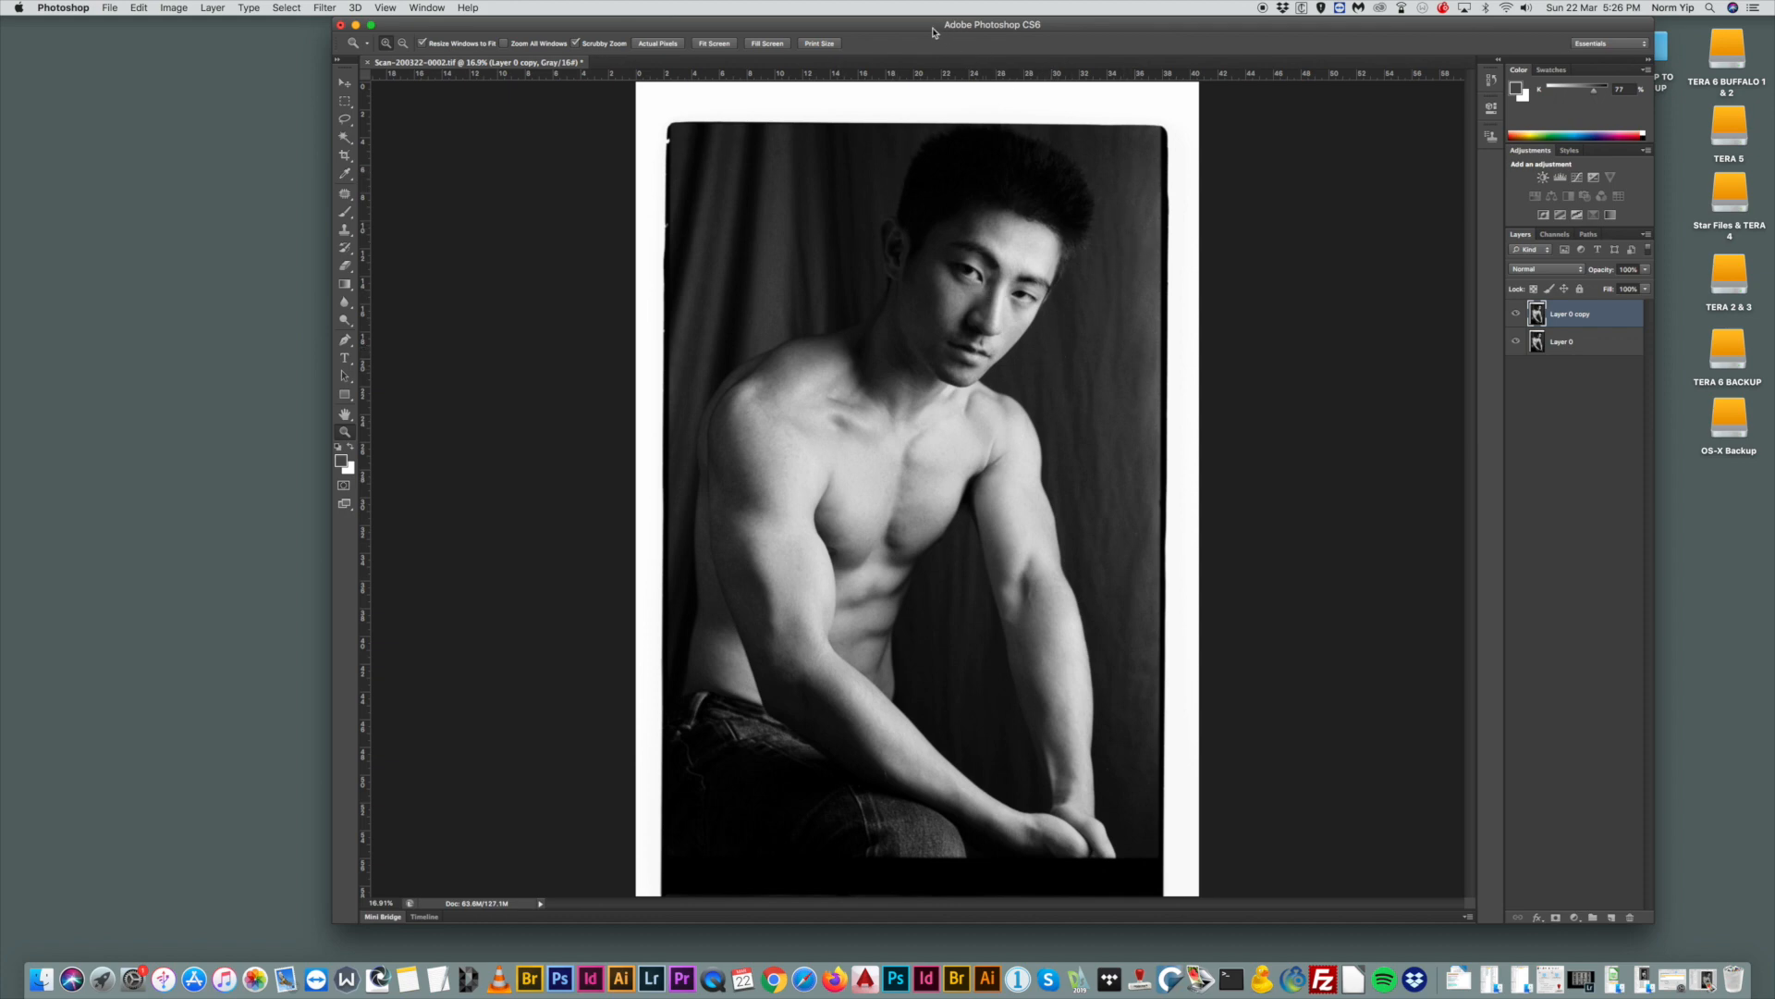
left_click_drag(932, 28, 898, 28)
left_click_drag(948, 778, 1041, 788)
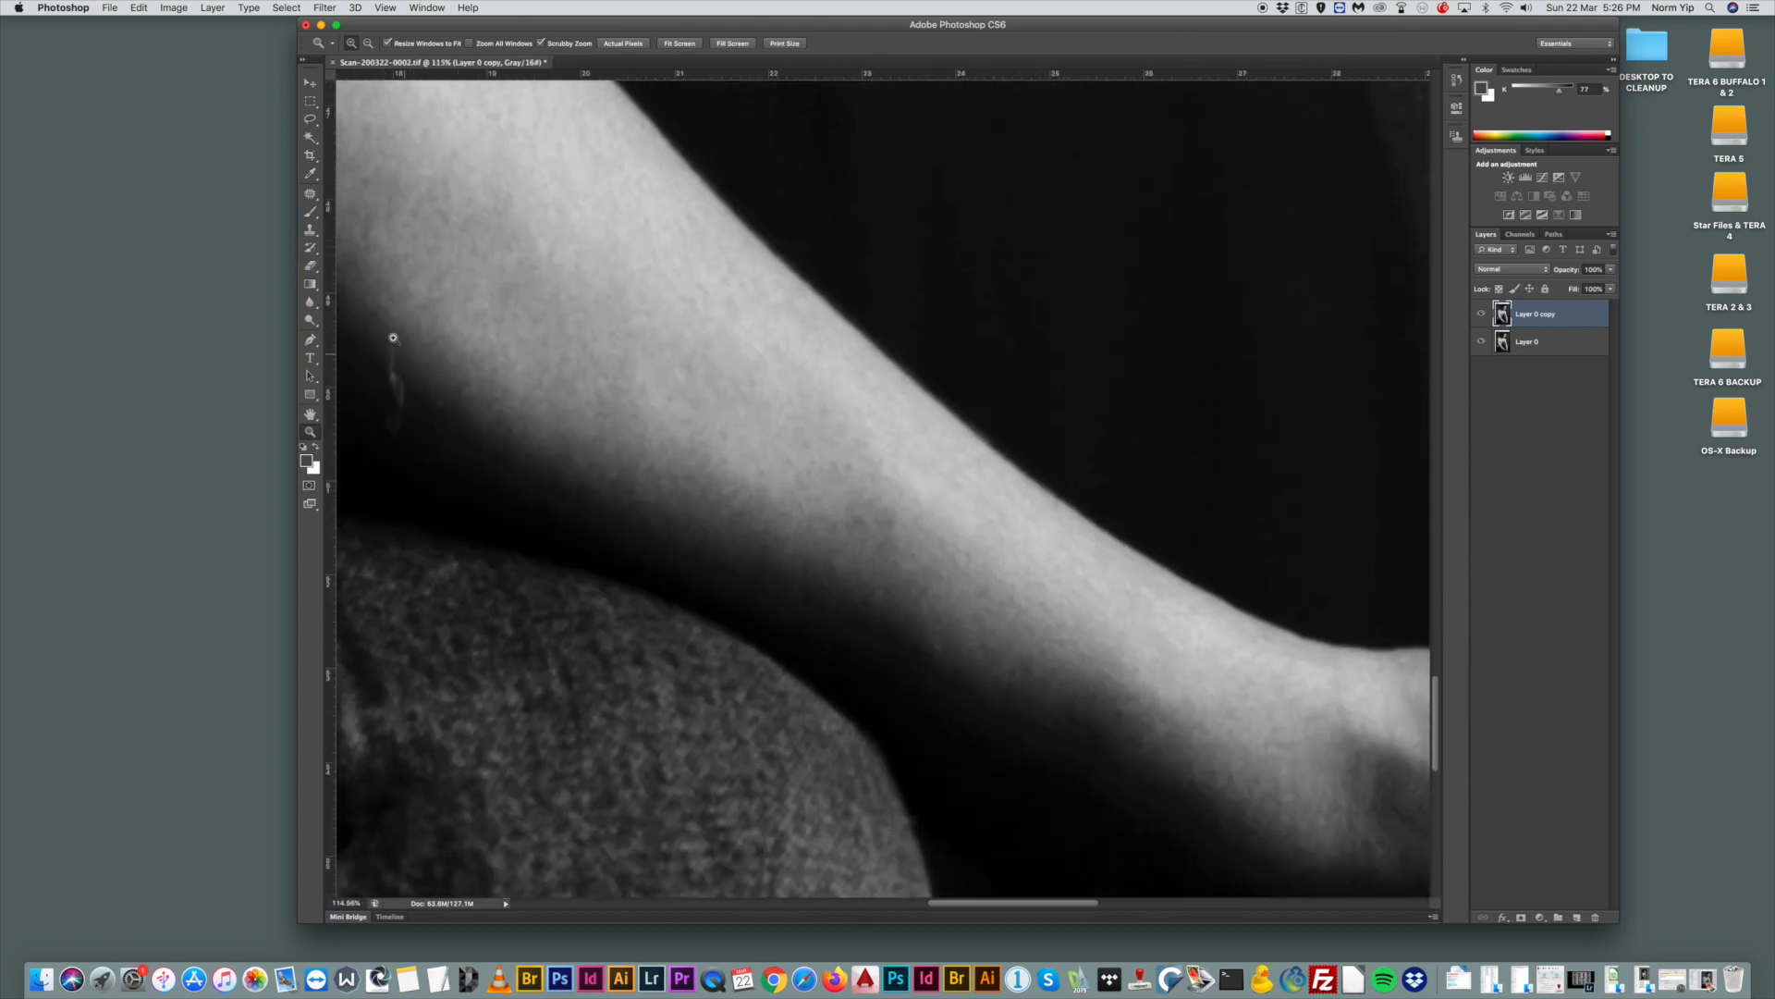
left_click_drag(1012, 902, 957, 902)
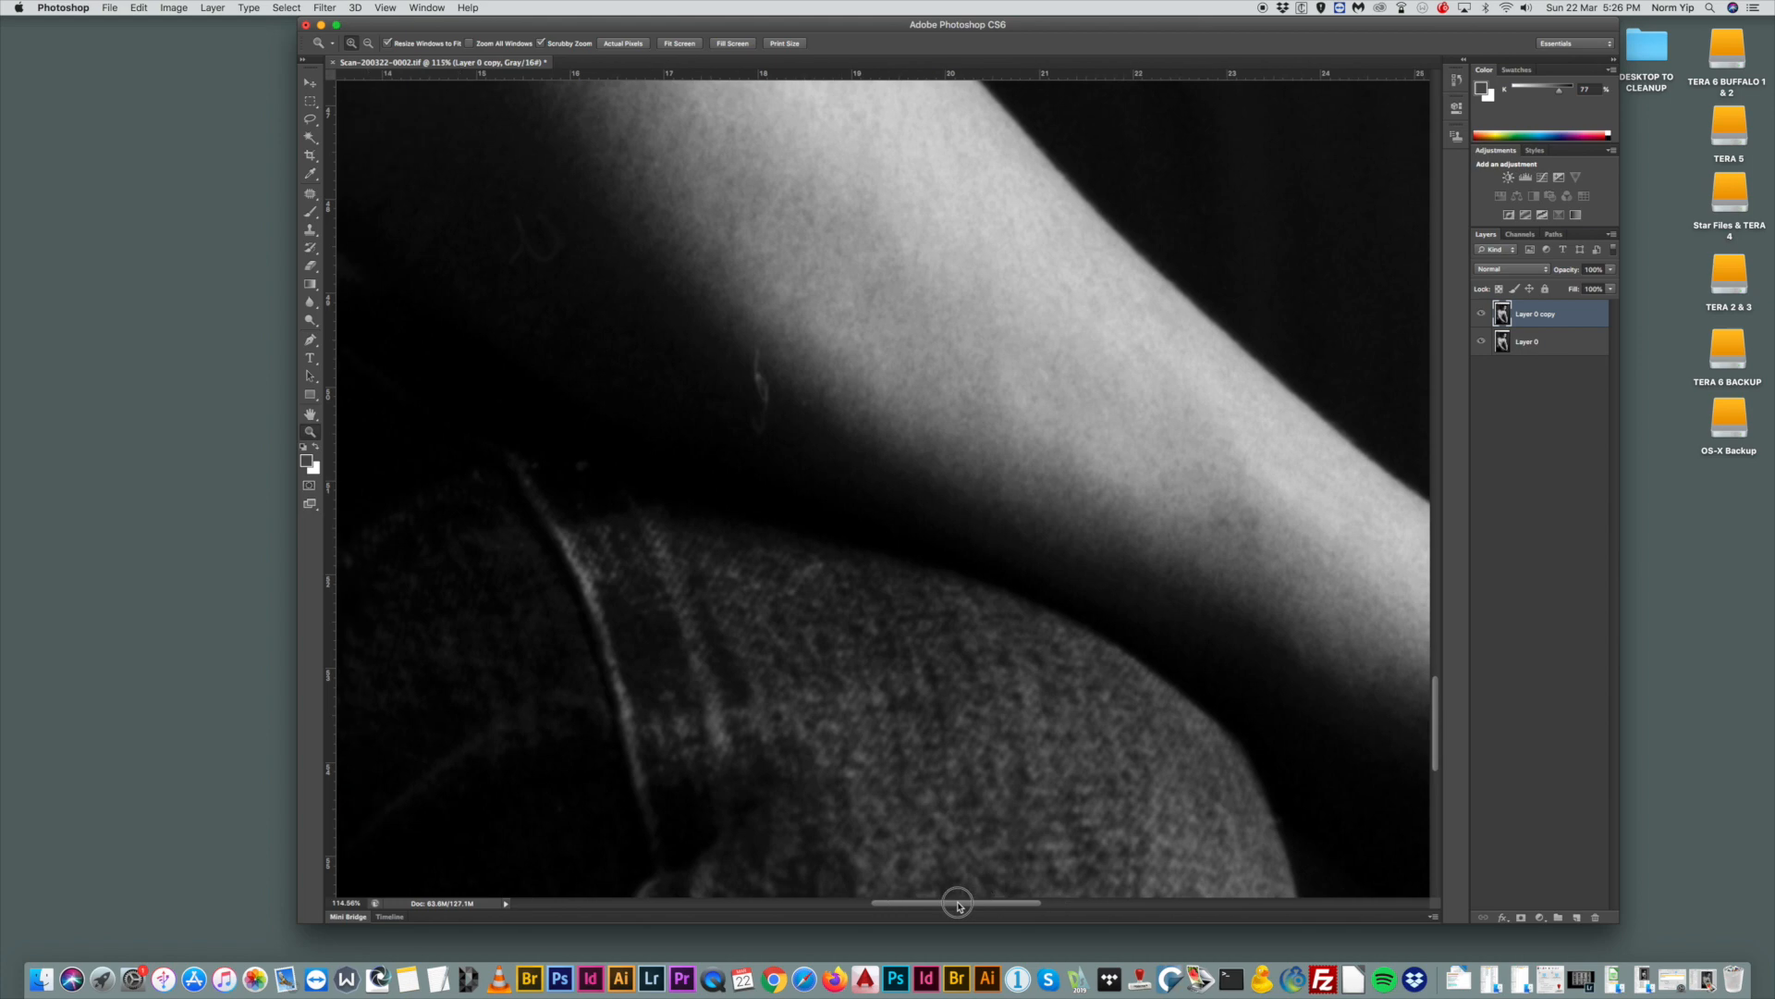
left_click(315, 193)
mouse_move(575, 225)
left_mouse_down()
mouse_move(501, 261)
mouse_move(577, 224)
mouse_move(647, 341)
left_mouse_up()
mouse_move(761, 342)
left_mouse_down()
mouse_move(745, 389)
mouse_move(777, 380)
mouse_move(761, 344)
left_mouse_up()
left_click_drag(770, 385, 821, 424)
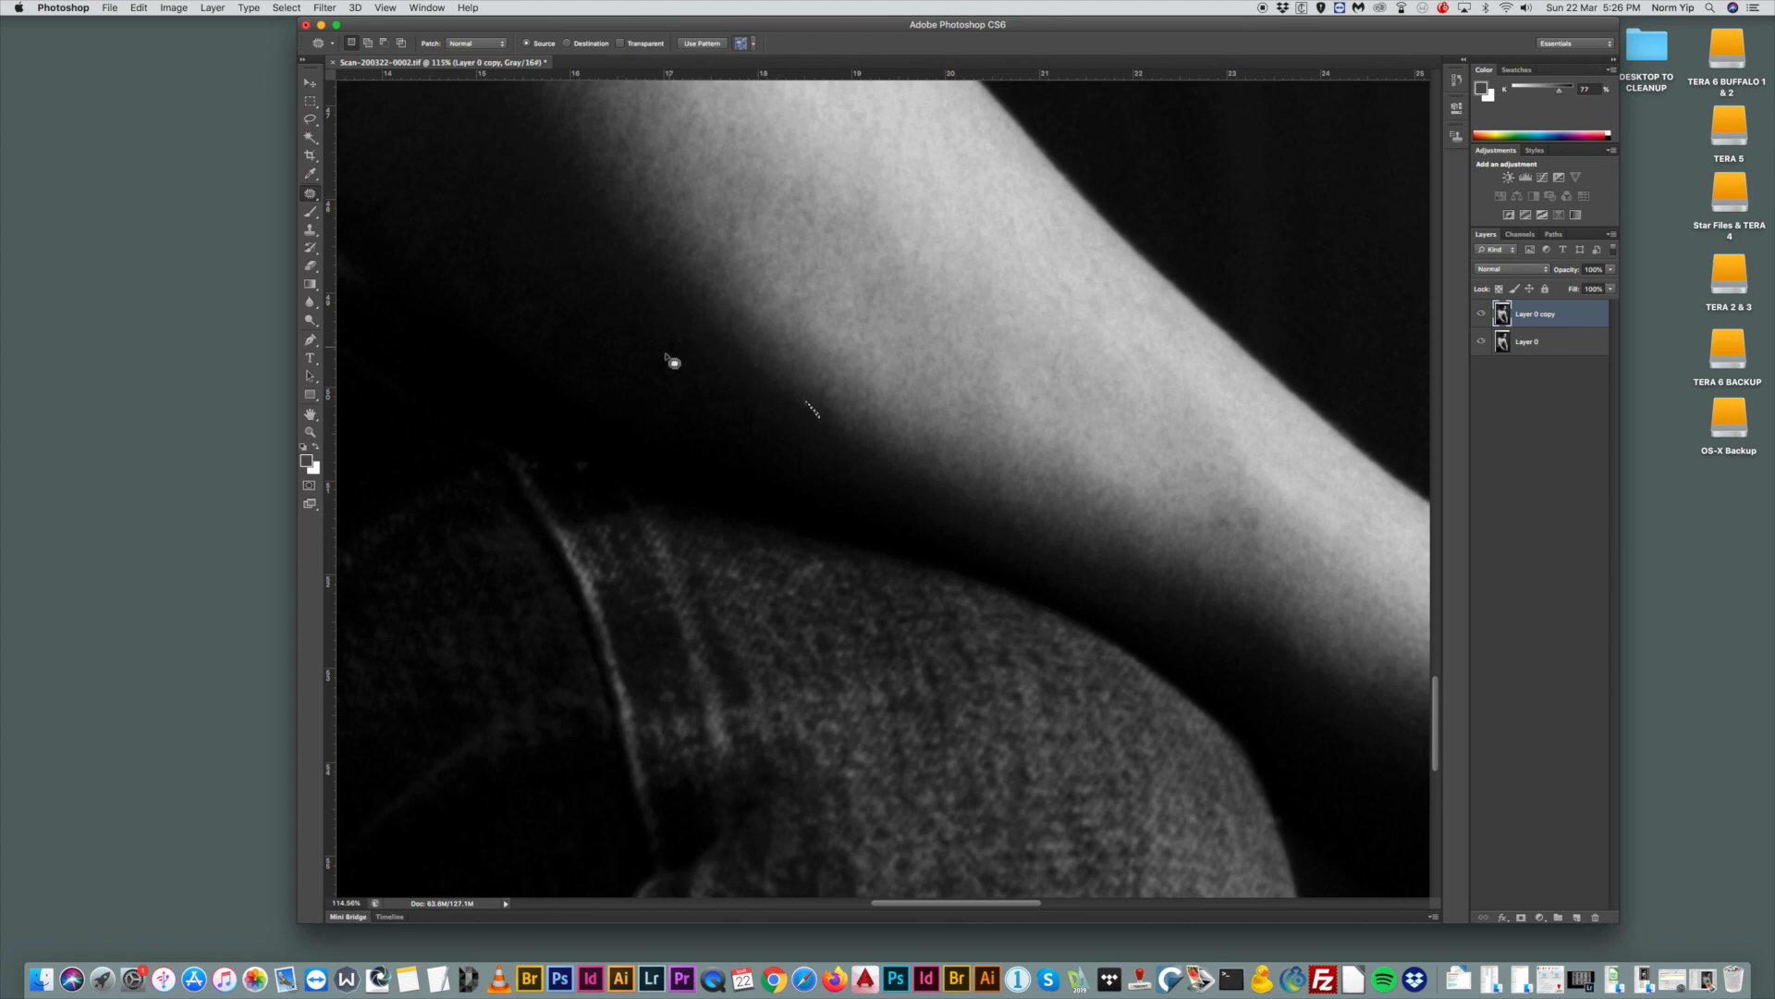
Examine the retouched portrait as a whole and in close-up for tonal balance and remaining marks.
left_click(310, 432)
right_click(865, 331)
left_click(878, 333)
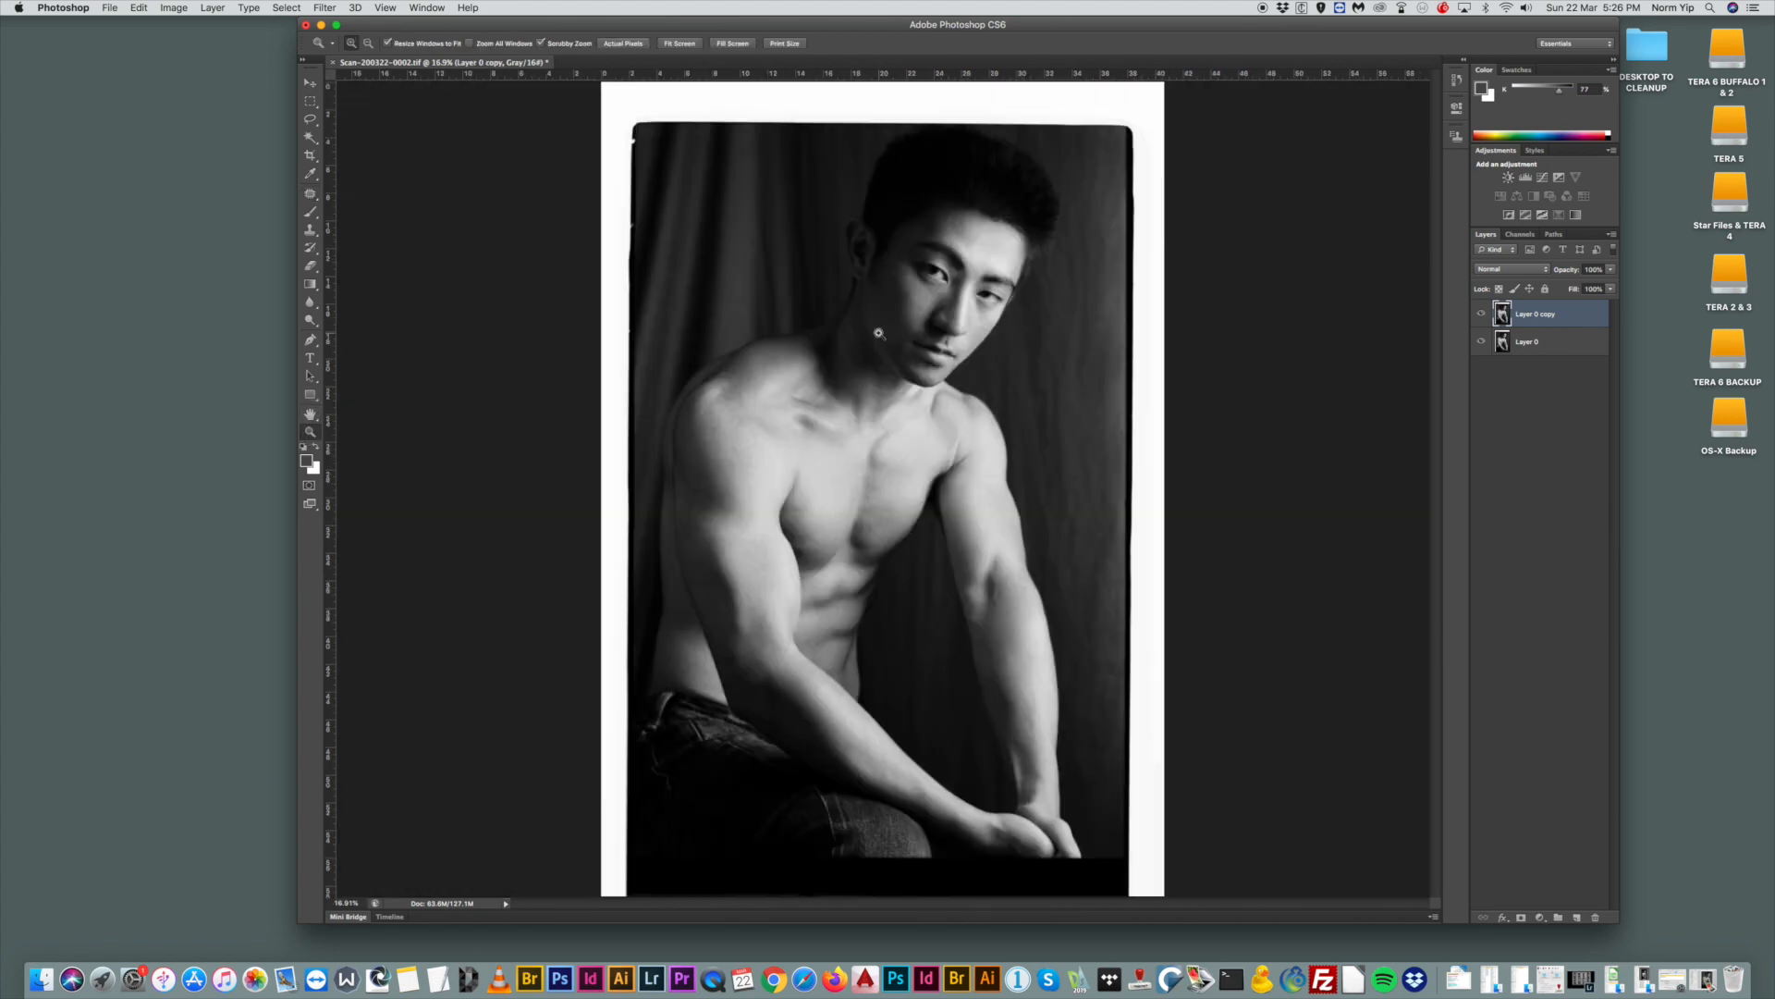
left_click_drag(884, 265, 949, 218)
left_click_drag(966, 319, 941, 287)
mouse_move(890, 510)
left_mouse_down()
mouse_move(915, 527)
mouse_move(907, 515)
left_mouse_up()
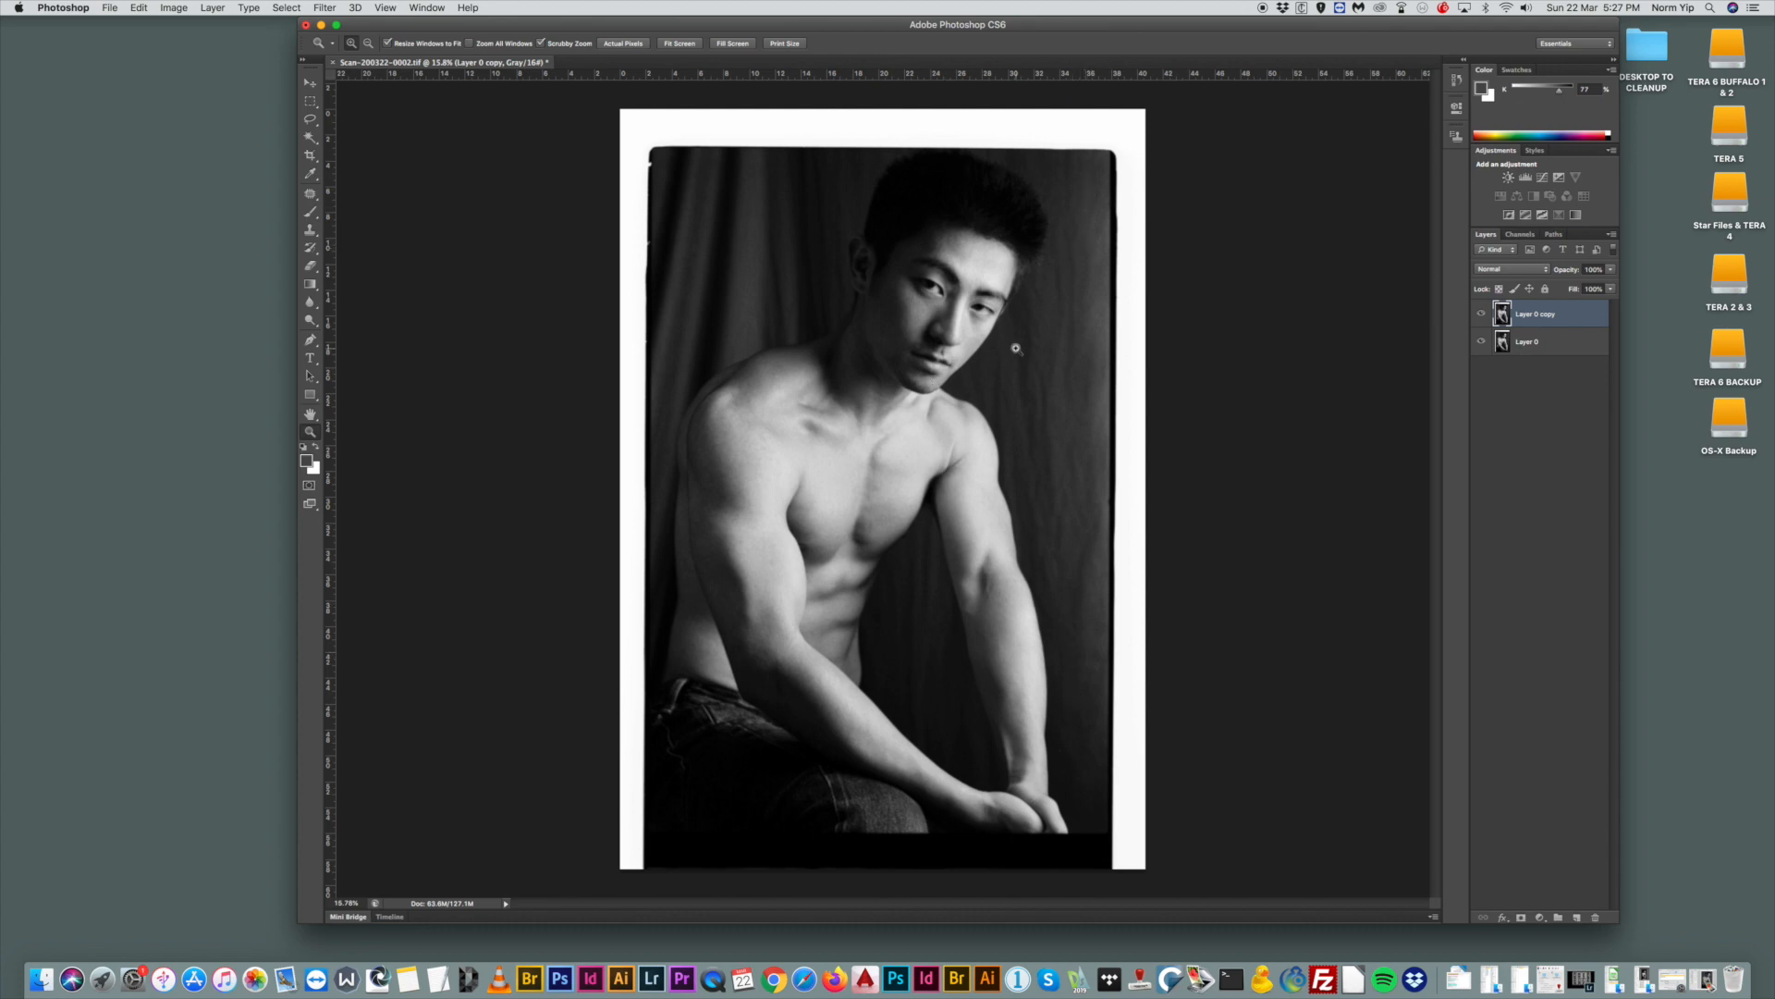
left_click_drag(1050, 331, 1126, 388)
left_click_drag(1002, 514, 887, 384)
left_click_drag(1016, 464, 1019, 421)
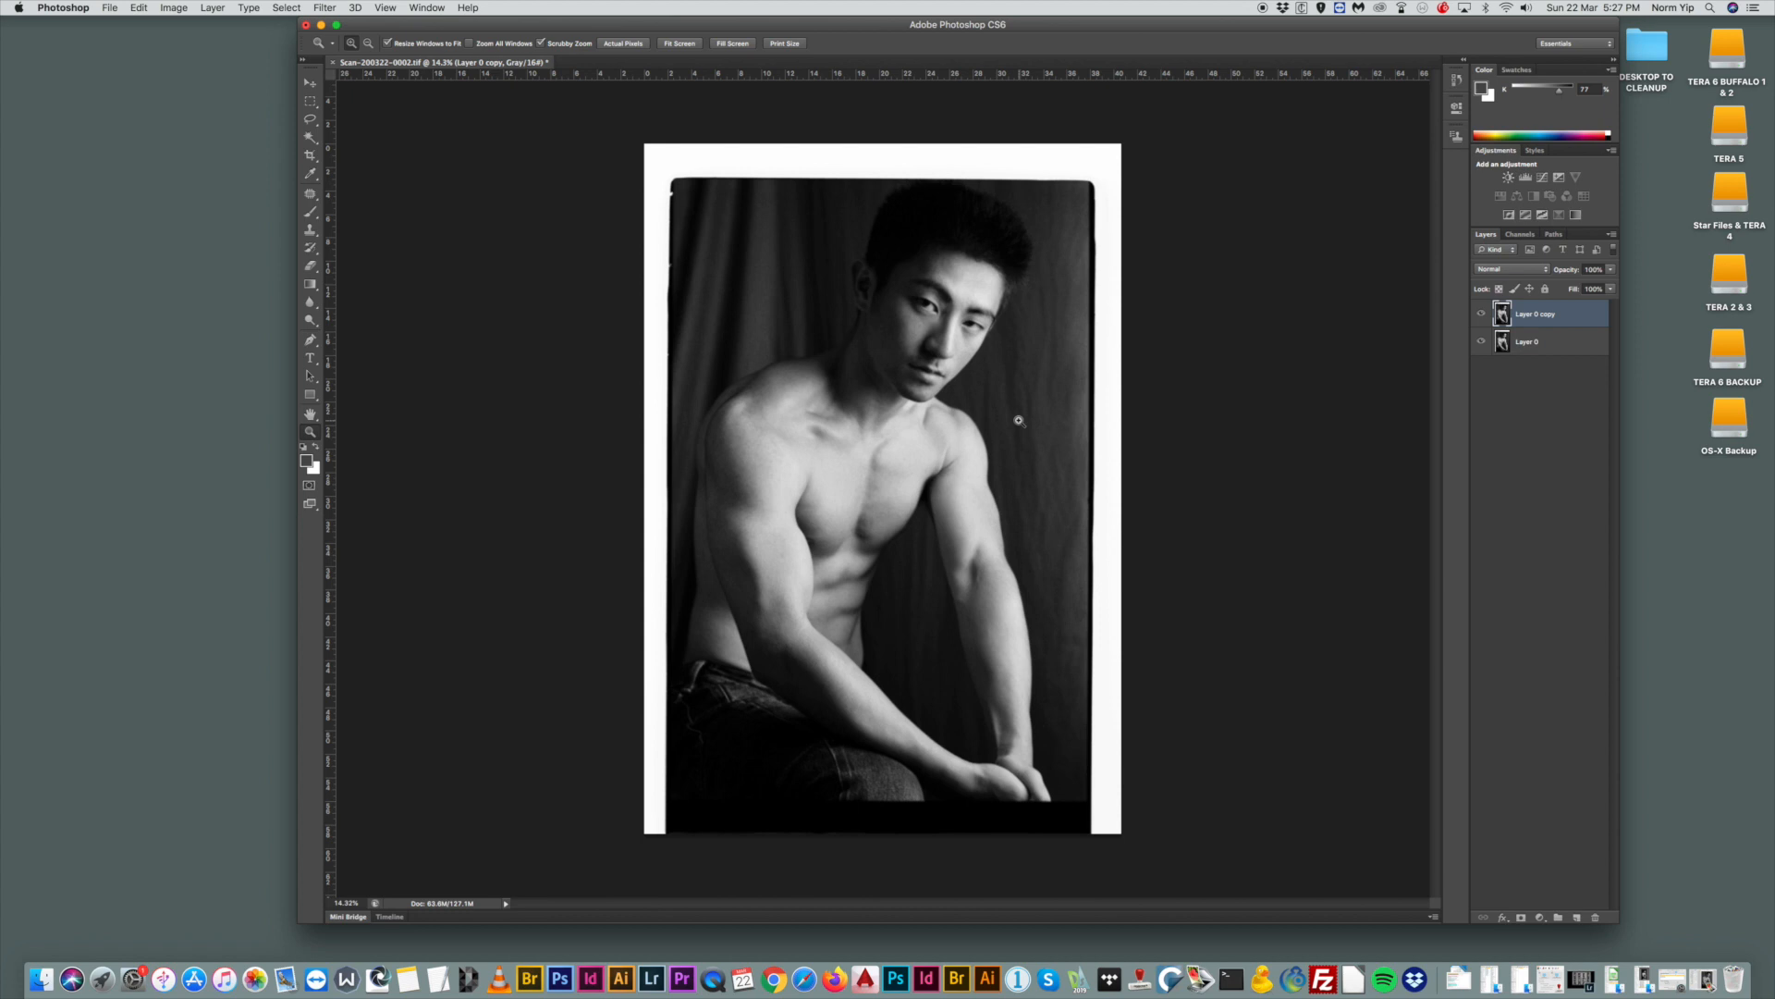
mouse_move(1019, 421)
left_mouse_down()
mouse_move(1050, 448)
mouse_move(1035, 431)
left_mouse_up()
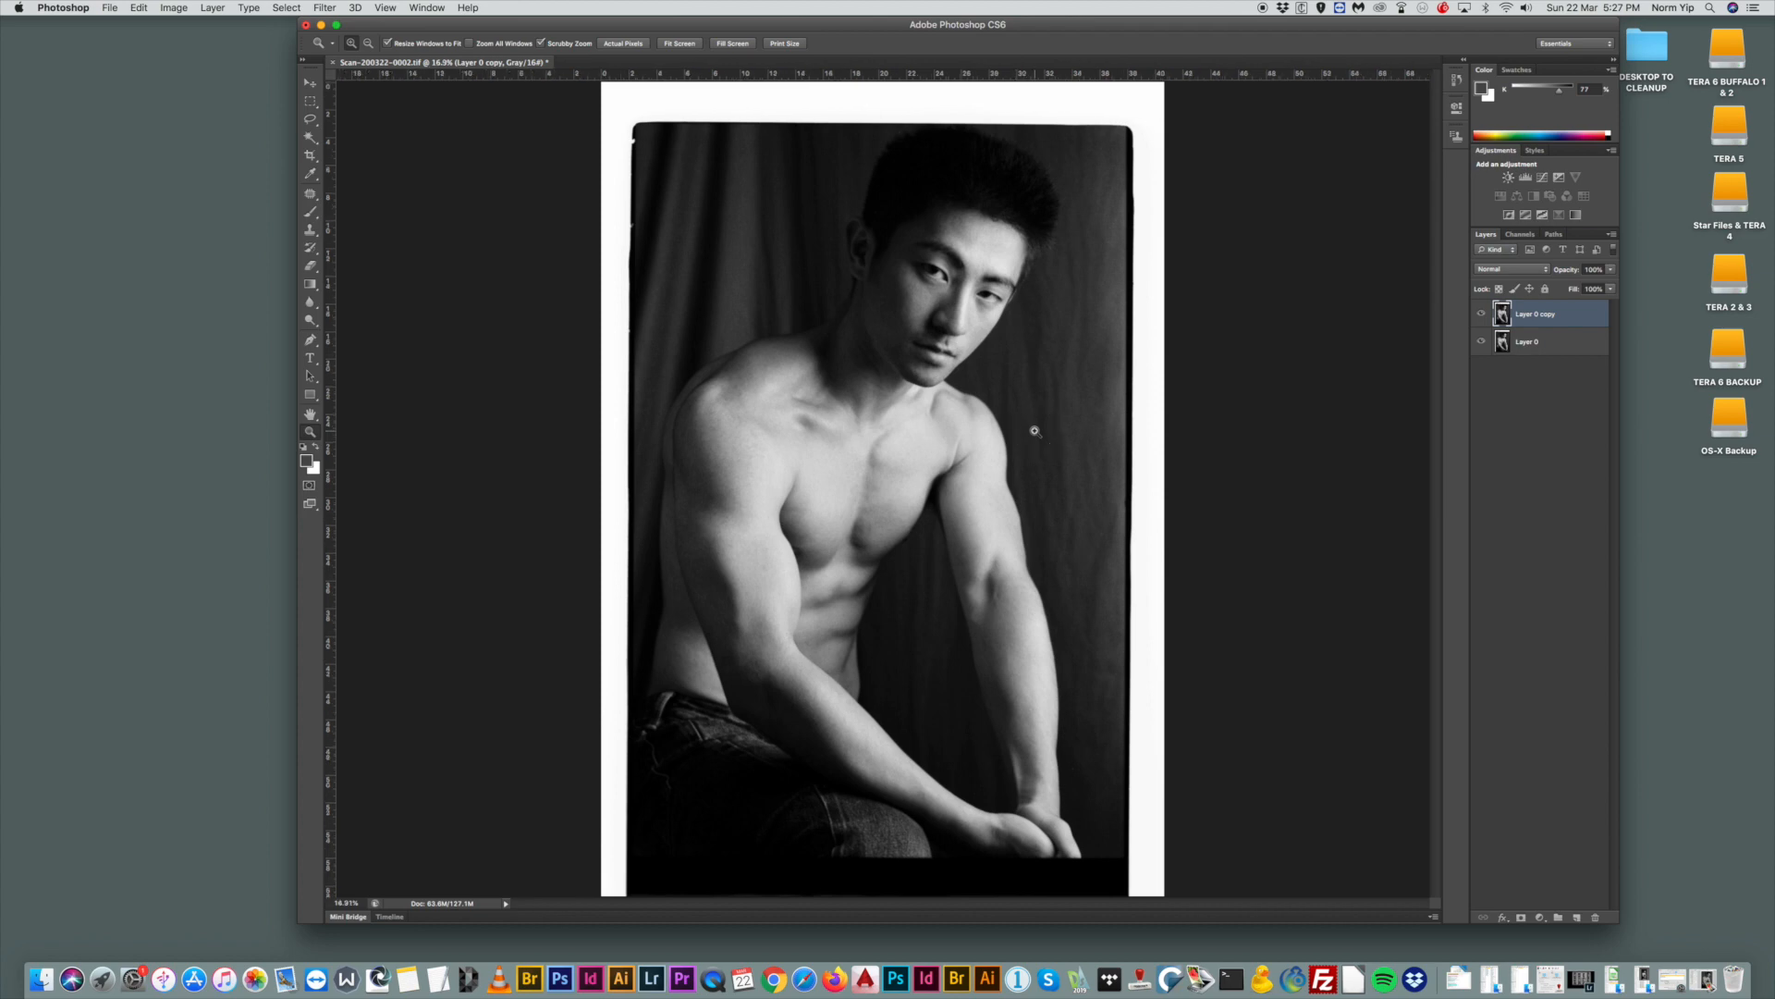
left_click_drag(725, 234, 969, 474)
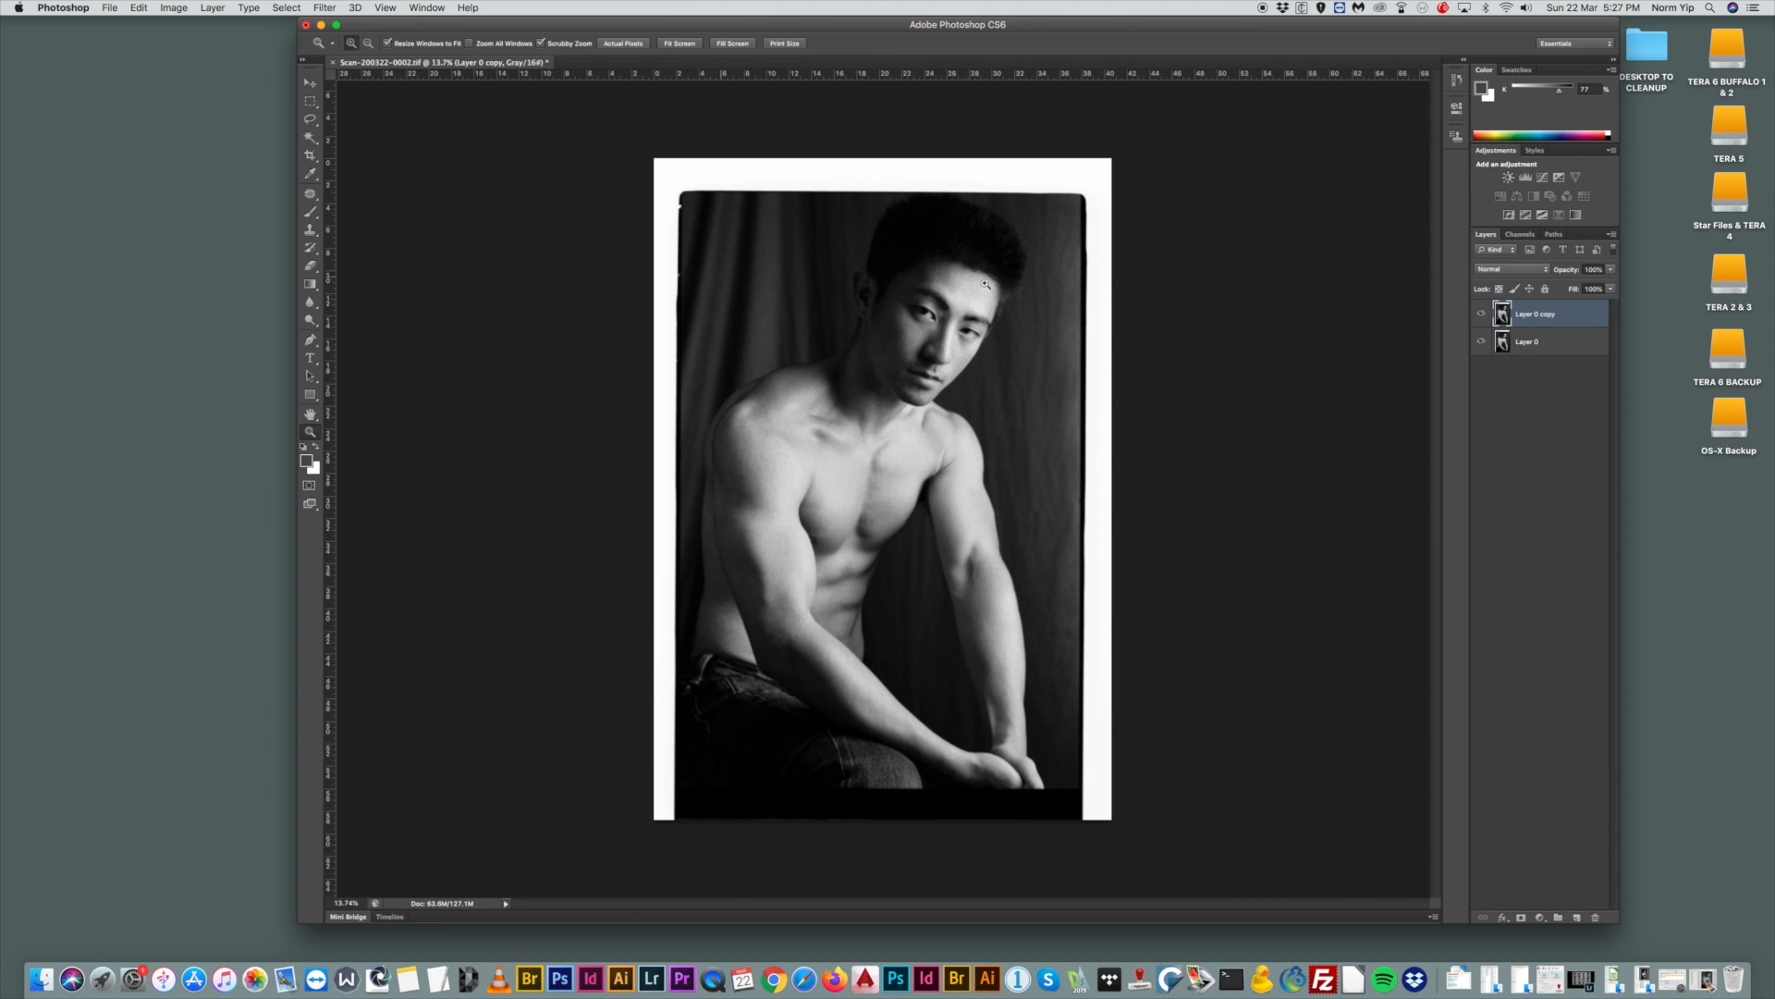
Compare the face and neck before and after retouching by hiding and showing the retouched layer.
left_click(1482, 316)
left_click_drag(920, 340, 1409, 321)
left_click(1482, 316)
left_click(1483, 316)
left_click(1482, 316)
left_click(1482, 316)
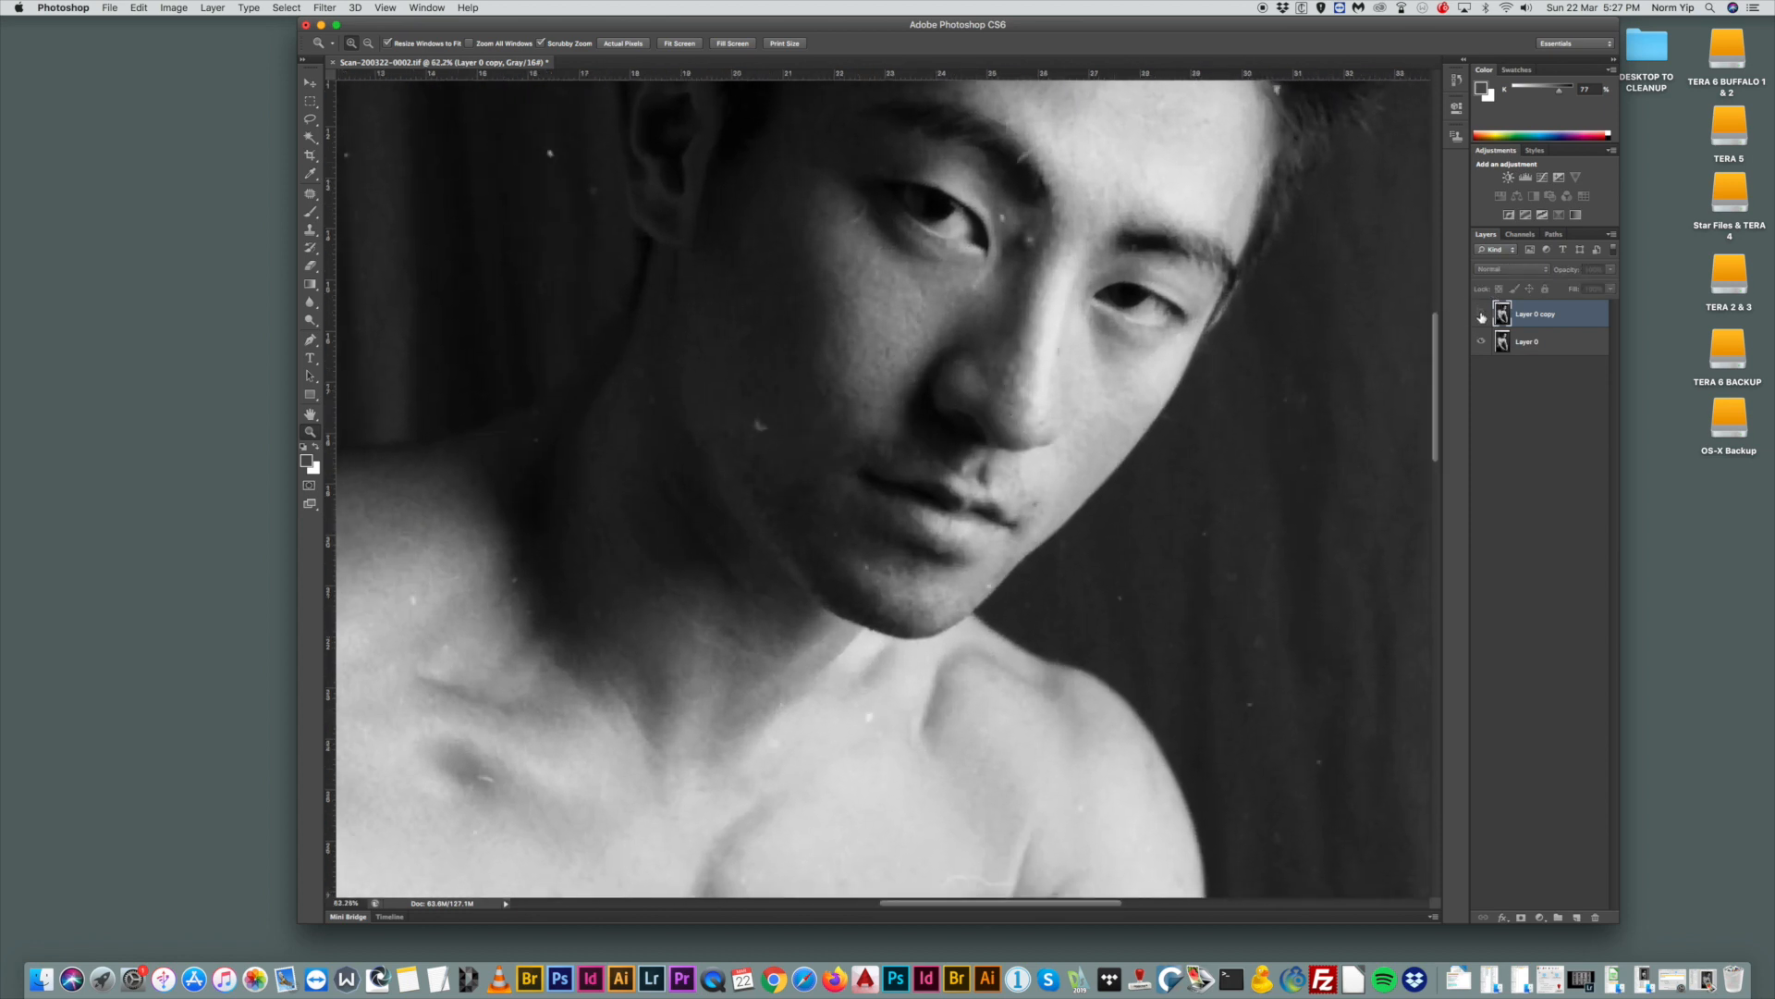
left_click(1482, 316)
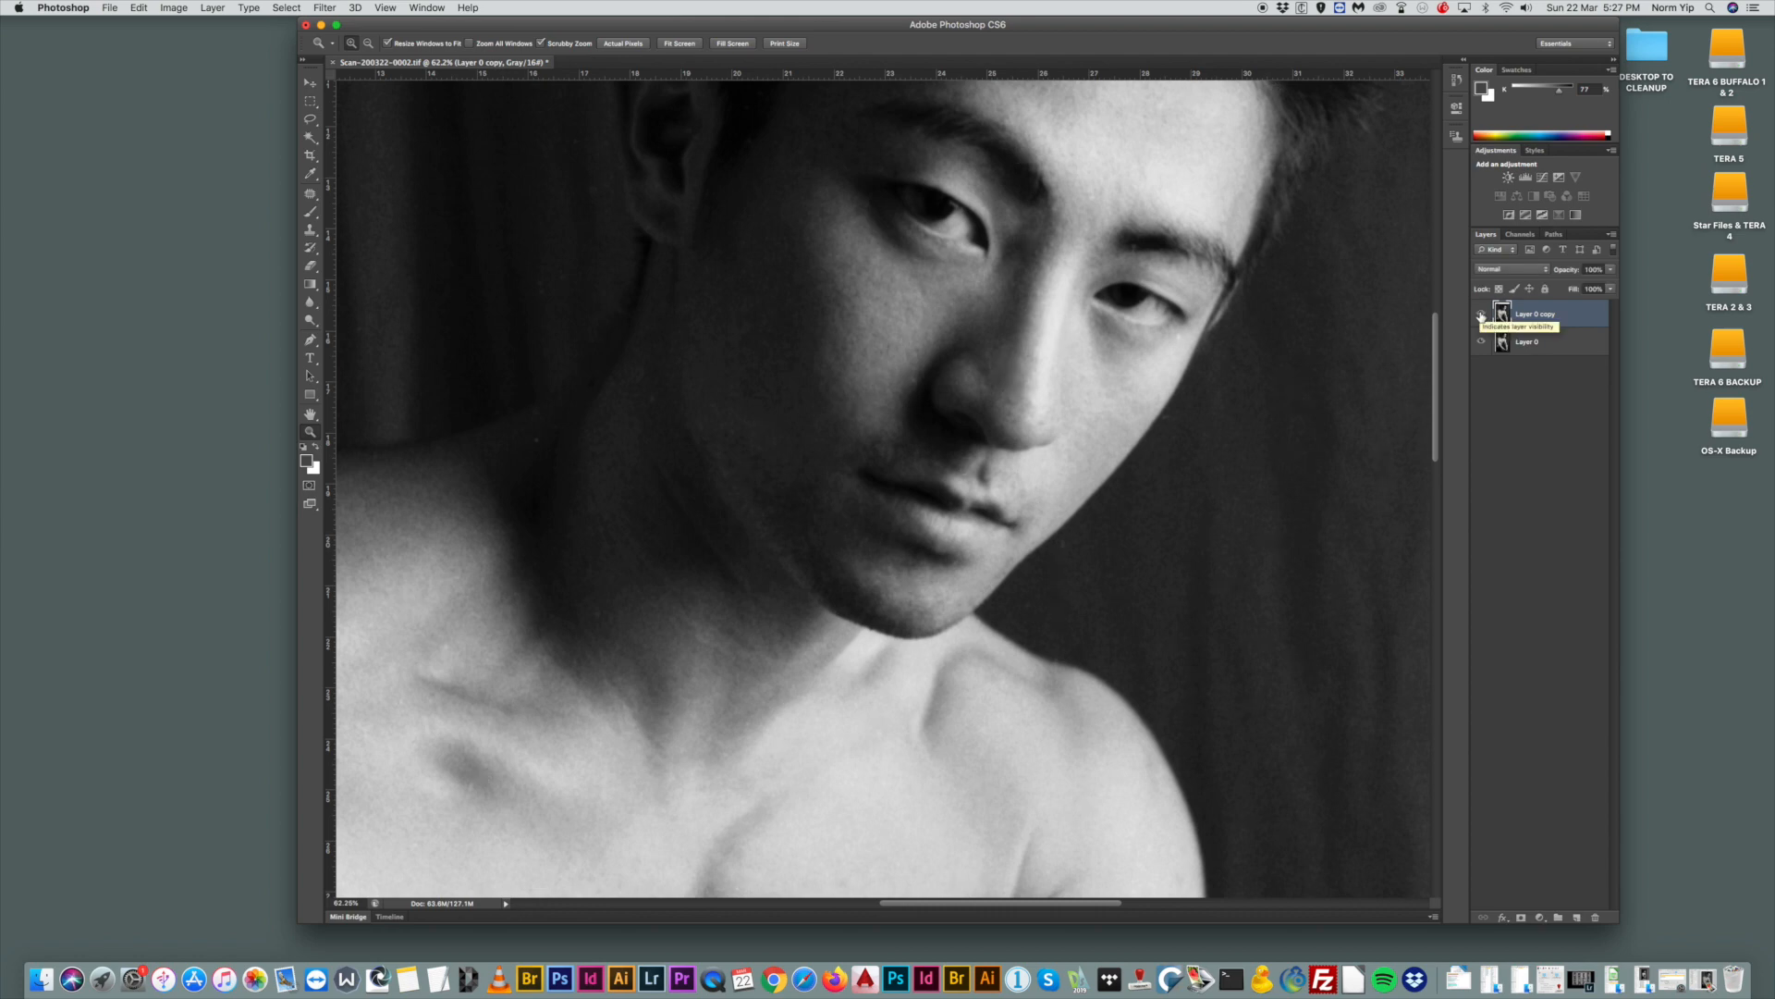
left_click(1481, 316)
left_click(1481, 316)
Duplicate the retouched layer within the same document.
left_click_drag(1133, 405, 1051, 398)
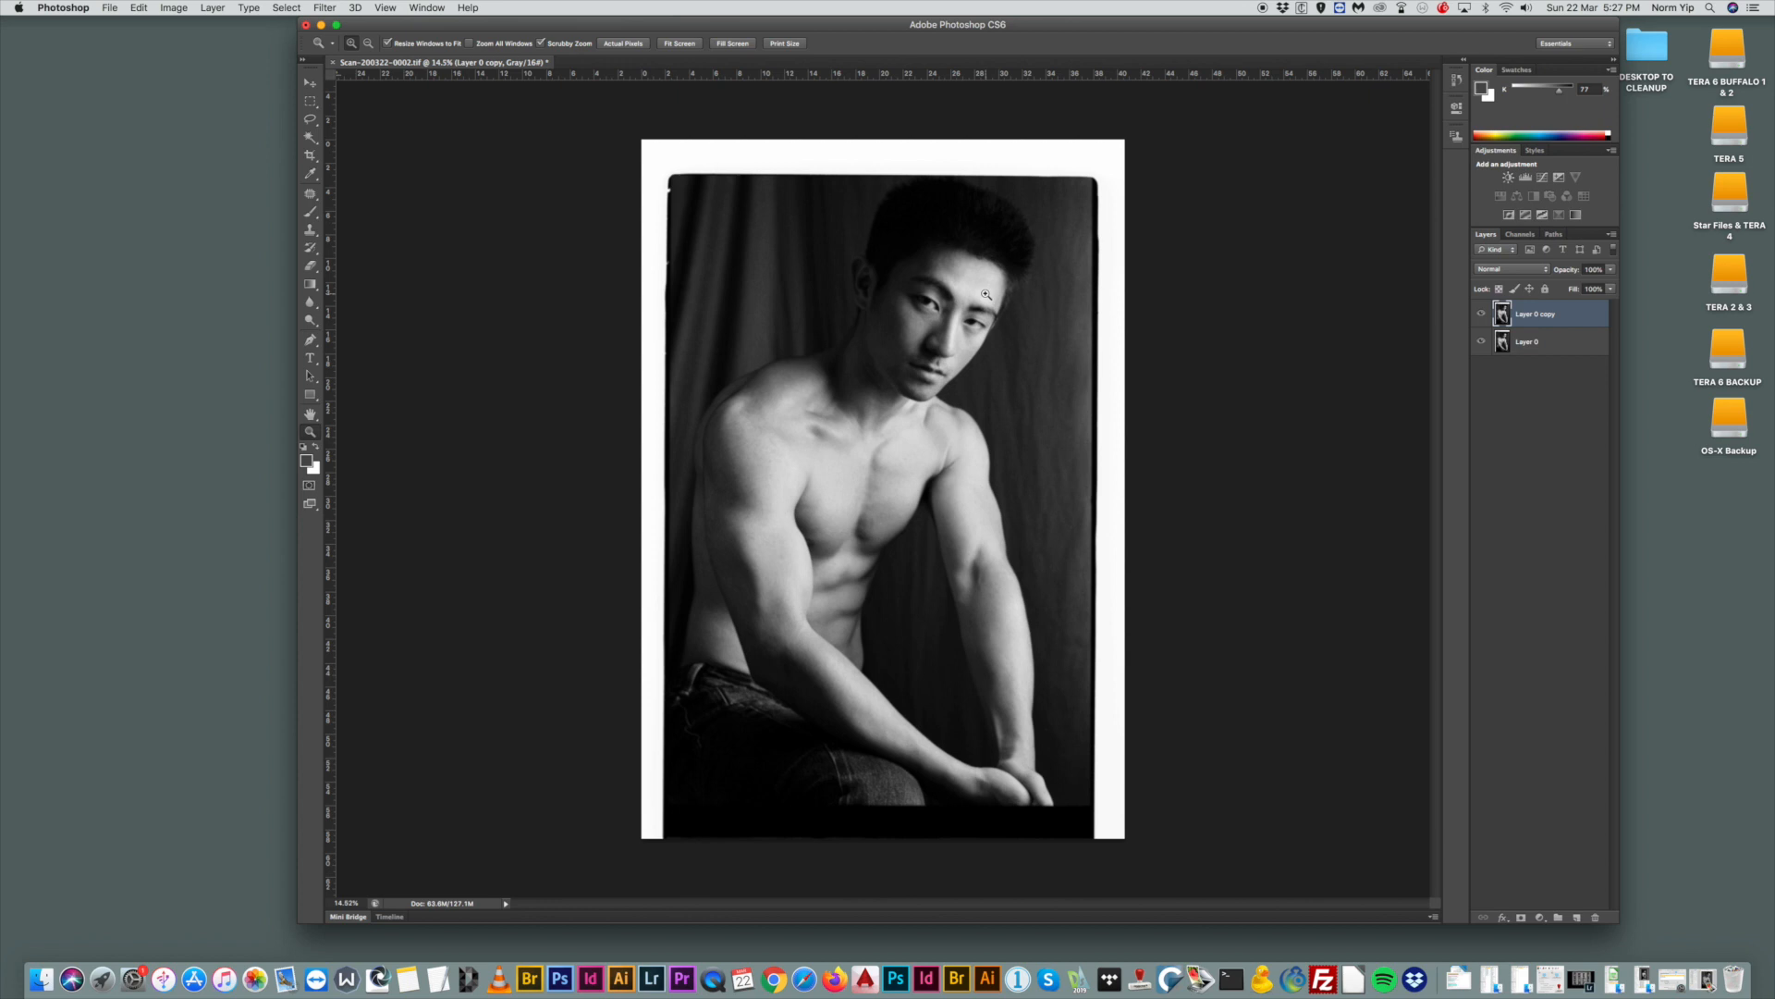
left_click(309, 102)
left_click(310, 83)
right_click(1542, 316)
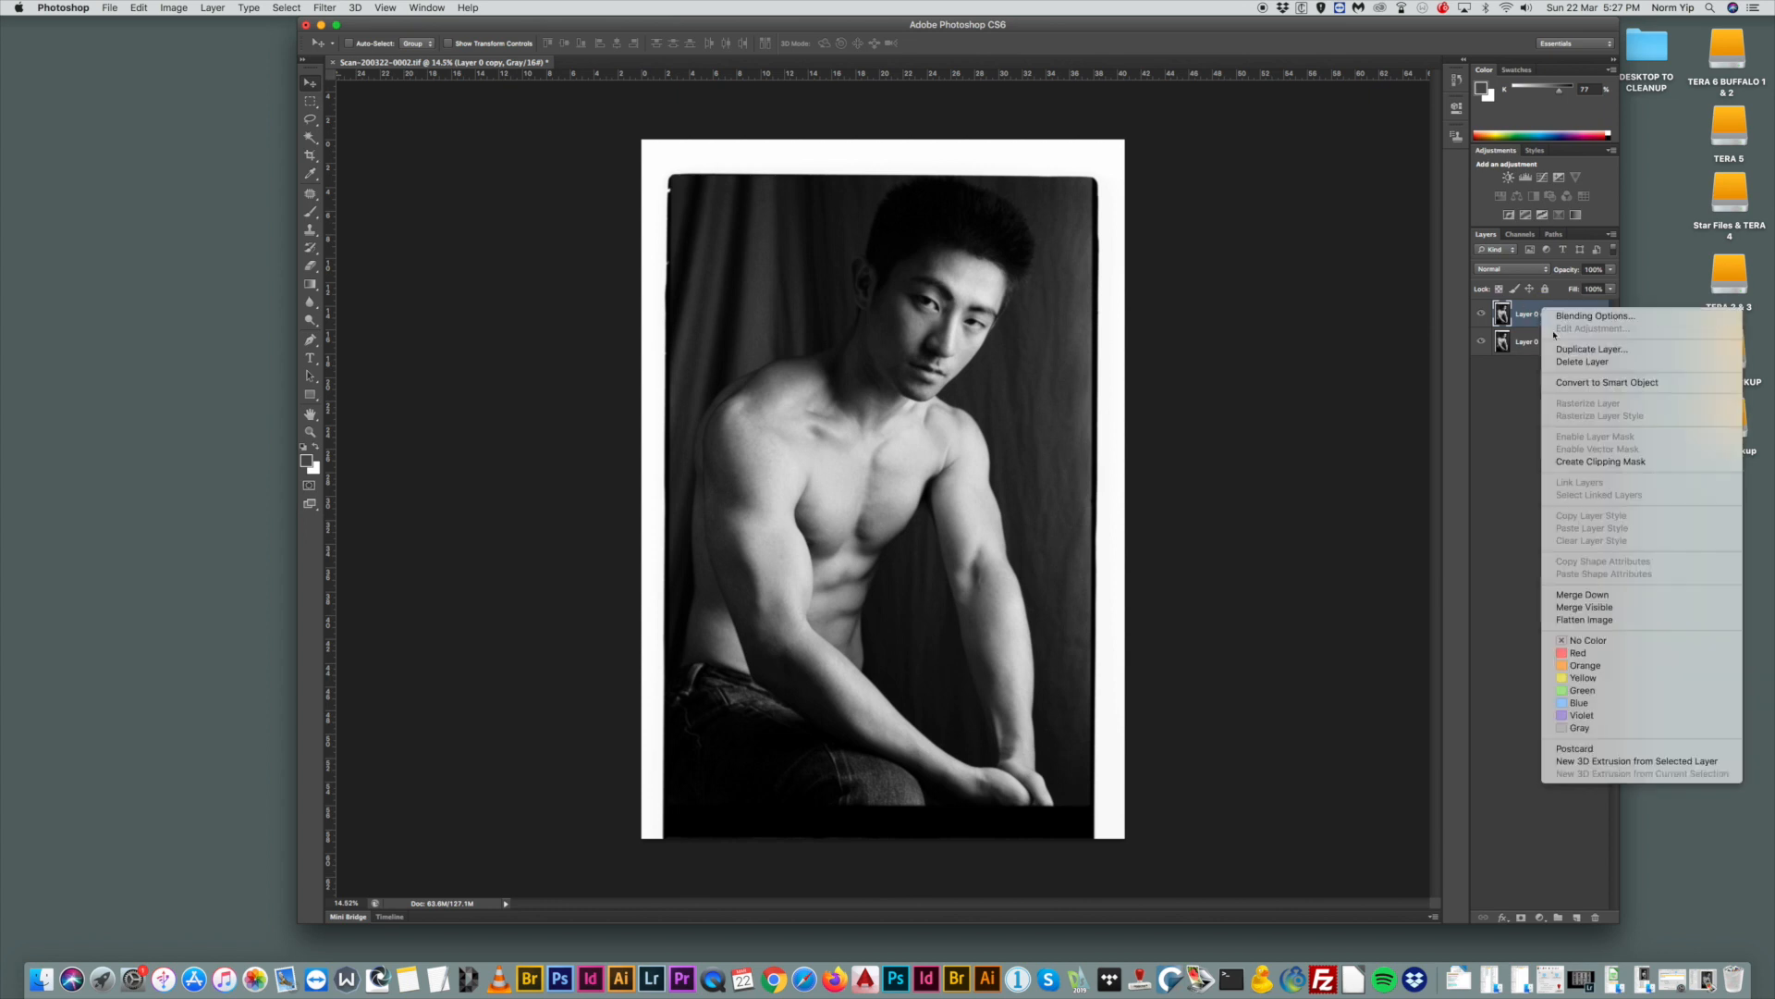
left_click(1565, 350)
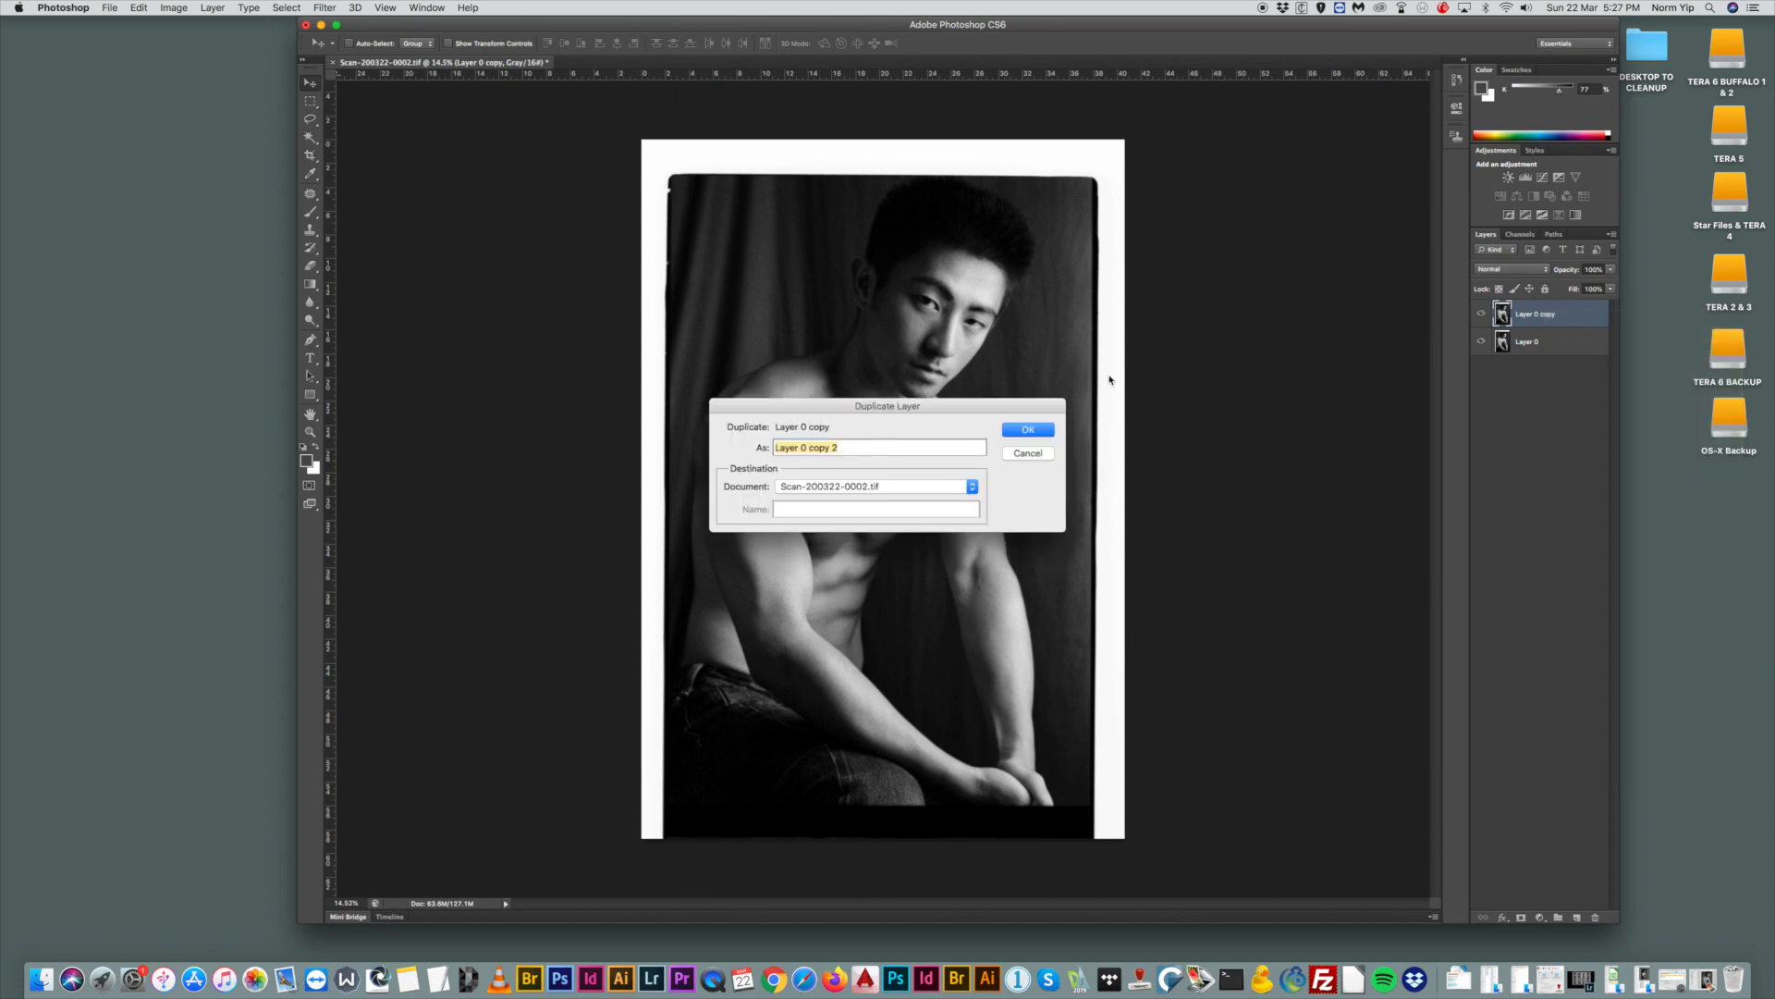
left_click(1025, 430)
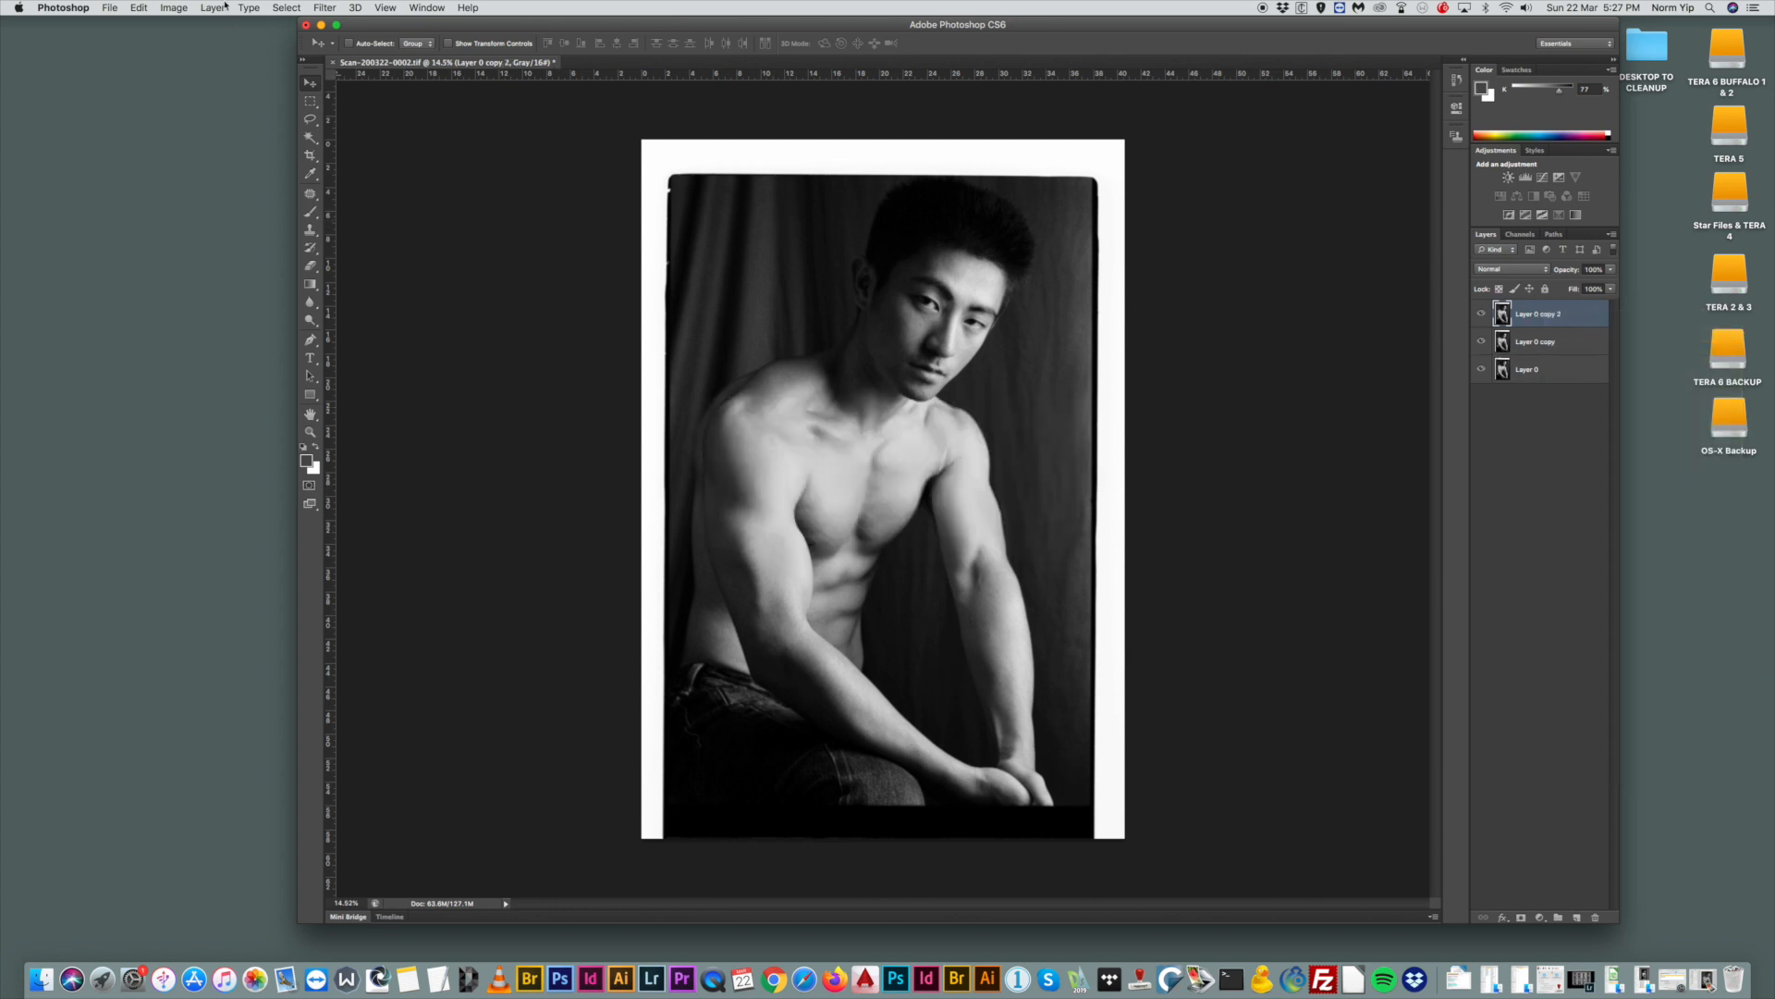
Darken the midtones of the duplicated layer with Curves, mapping input 52 to output 64.
left_click(174, 7)
mouse_move(231, 50)
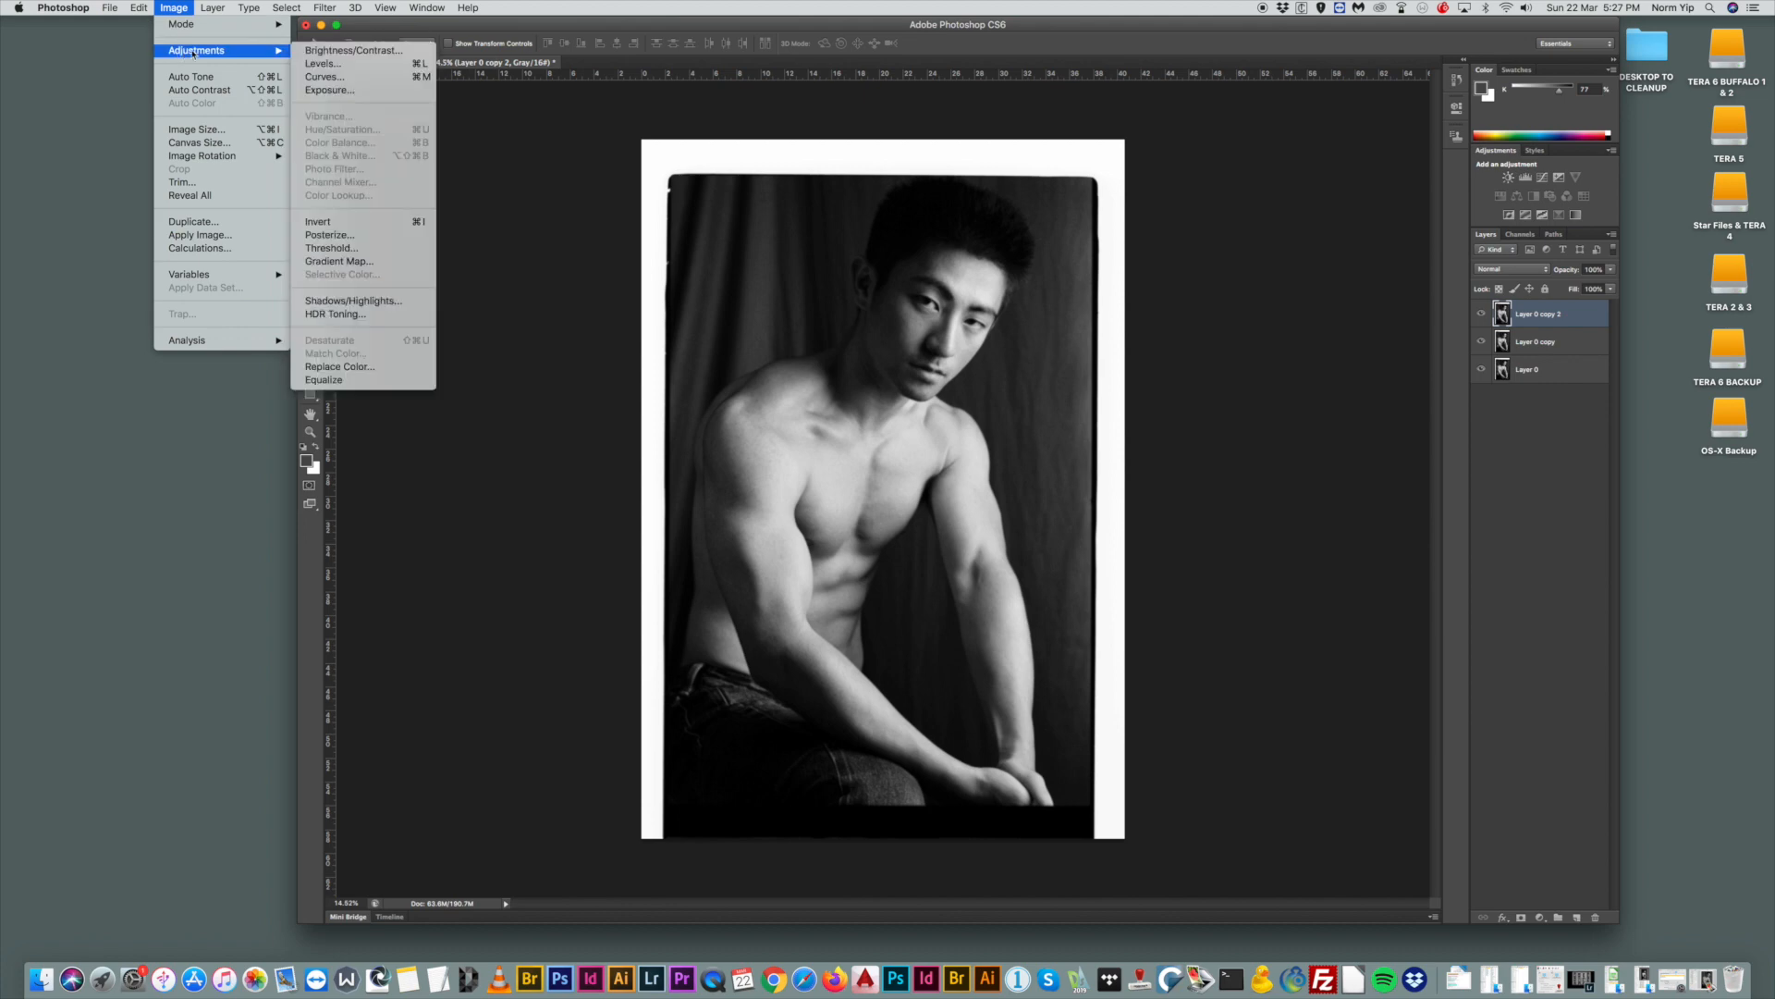
left_click(340, 78)
mouse_move(1338, 328)
left_mouse_down()
mouse_move(1344, 341)
mouse_move(1328, 316)
left_mouse_up()
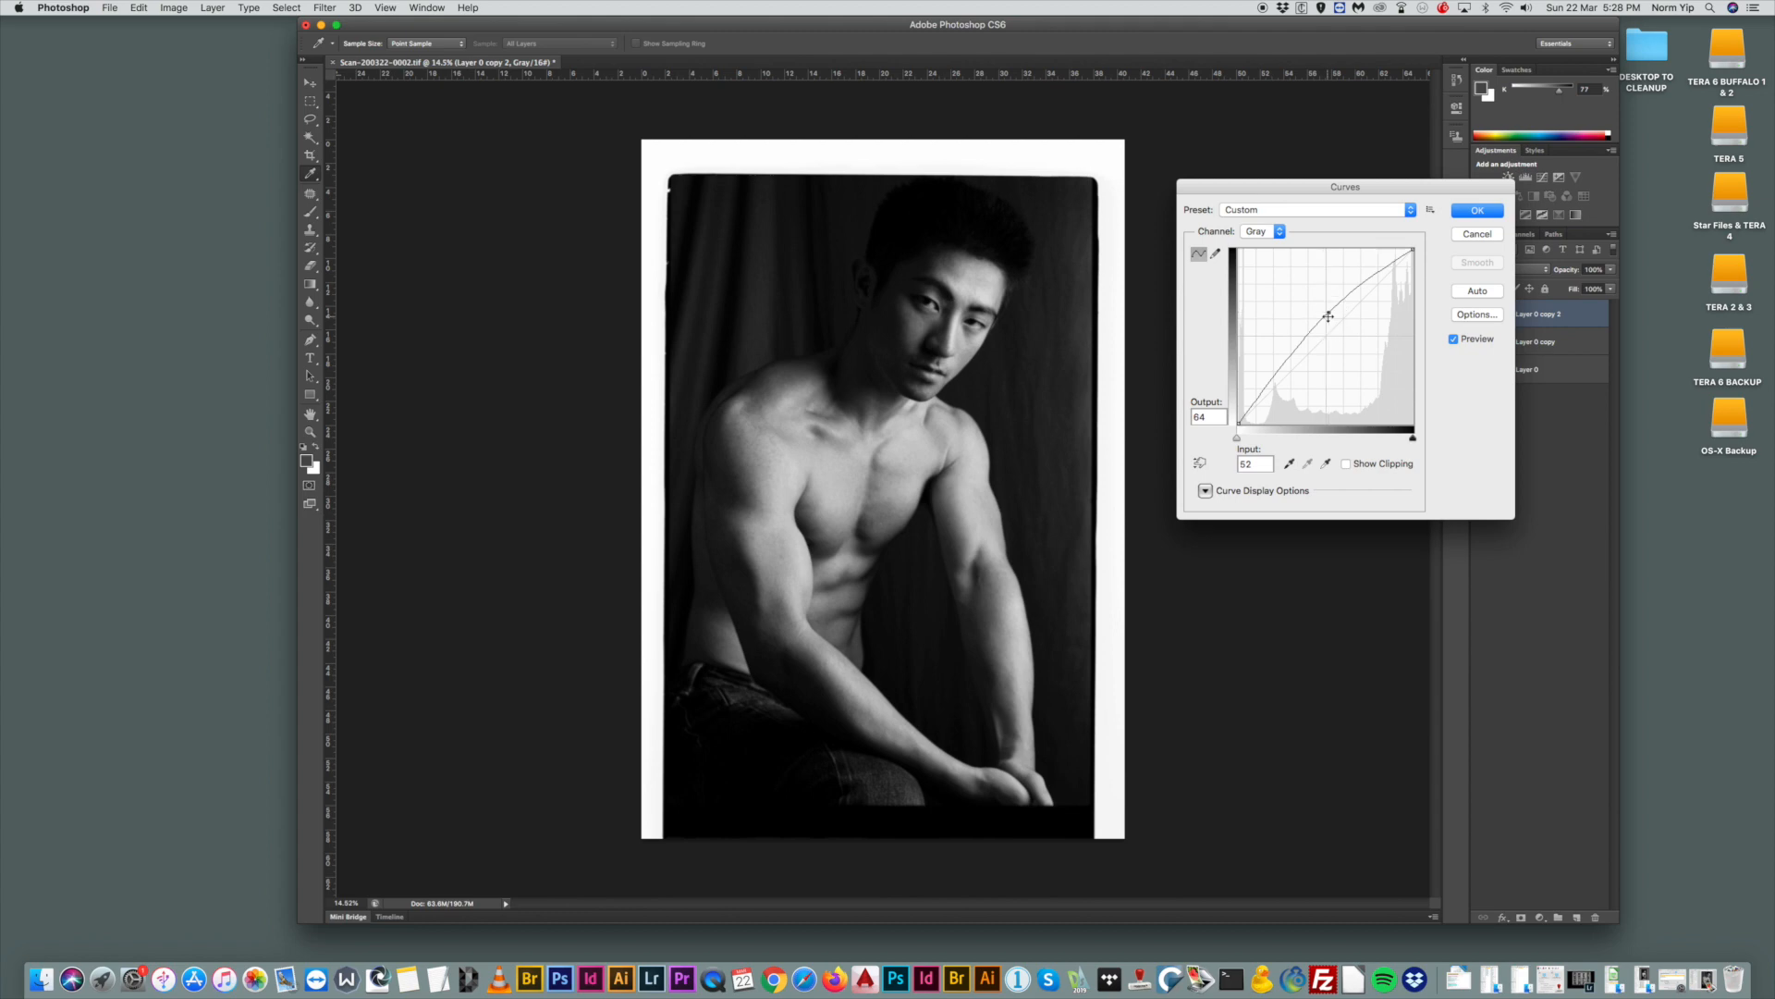
left_click(1476, 211)
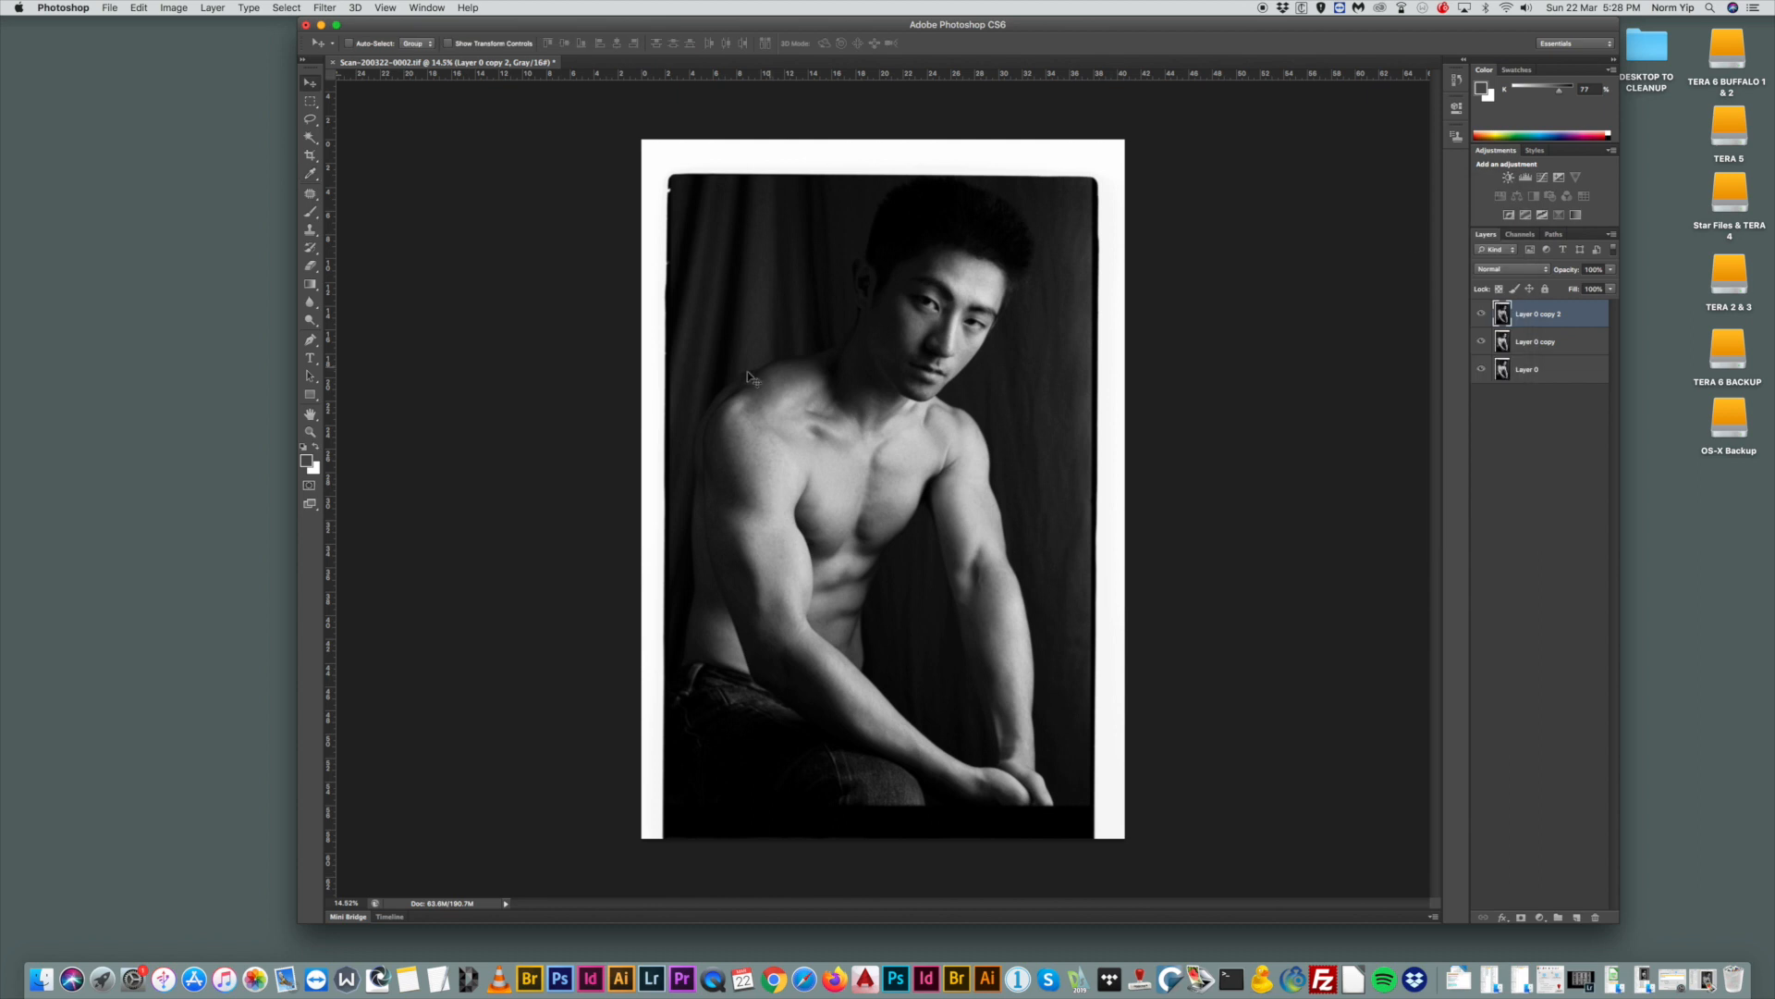
Try burning the background edge beside the face with a larger brush, Shadows range and 22% exposure, then undo the stroke.
left_click(314, 321)
left_click(362, 330)
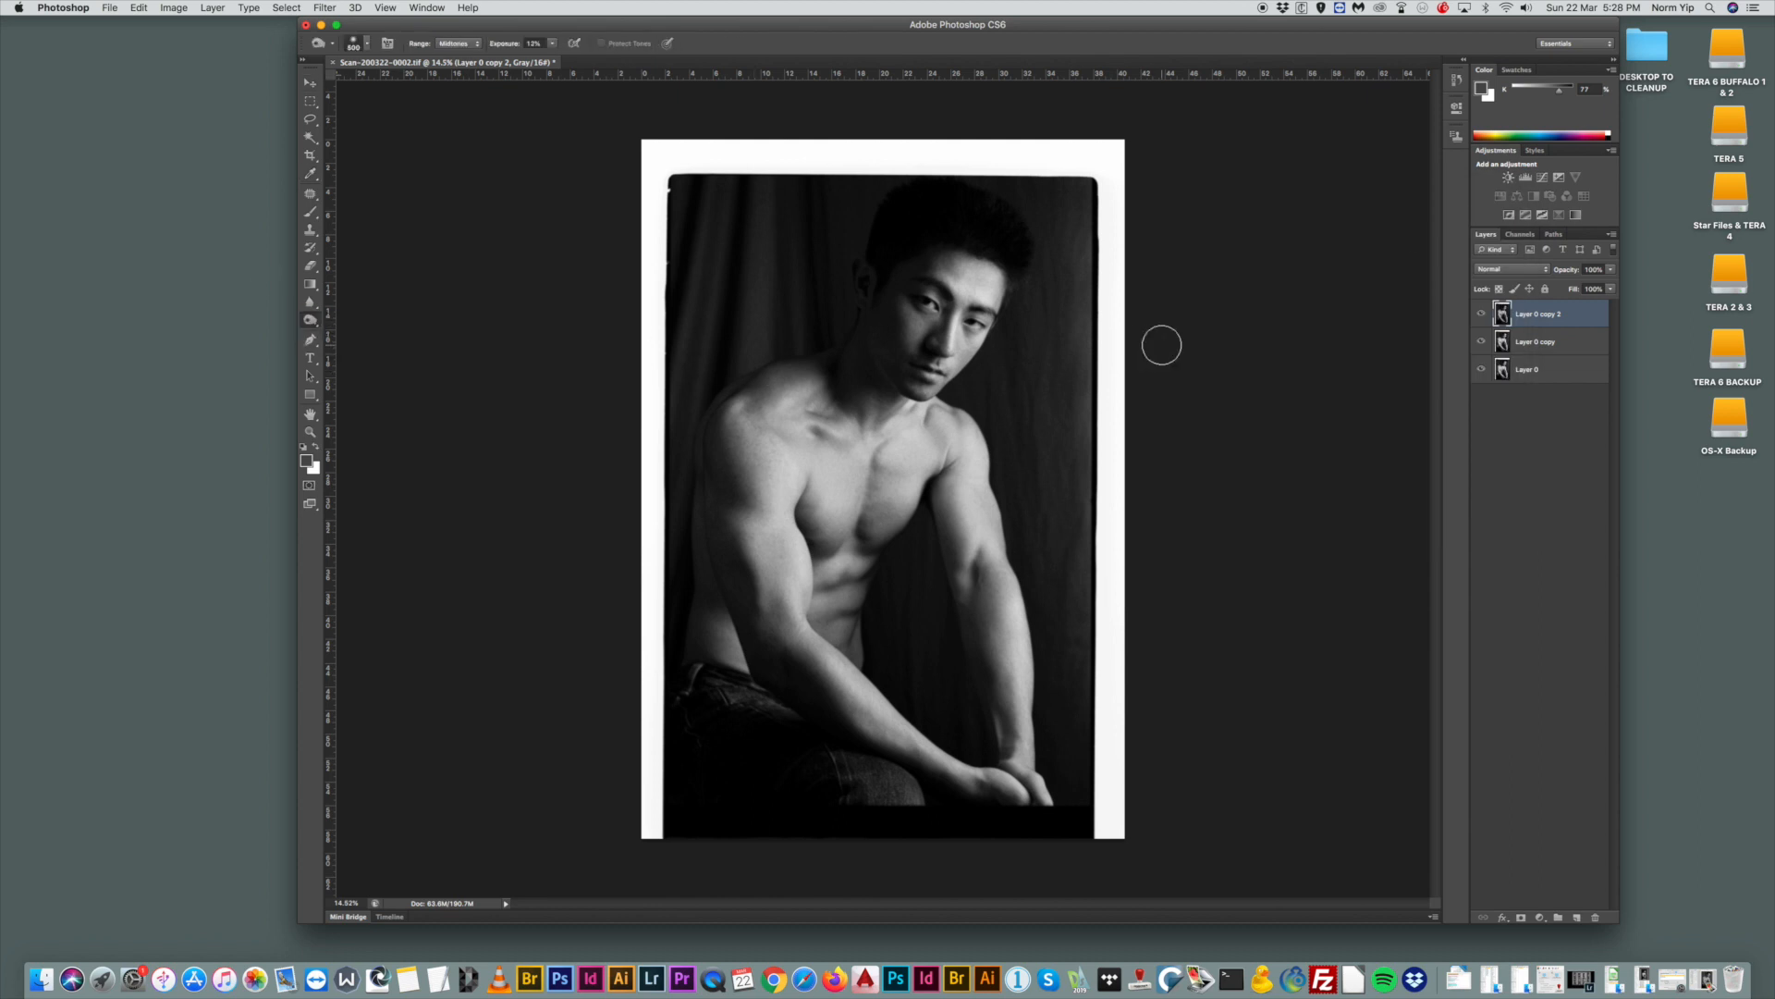
right_click(1099, 241)
left_click_drag(1240, 274, 1243, 274)
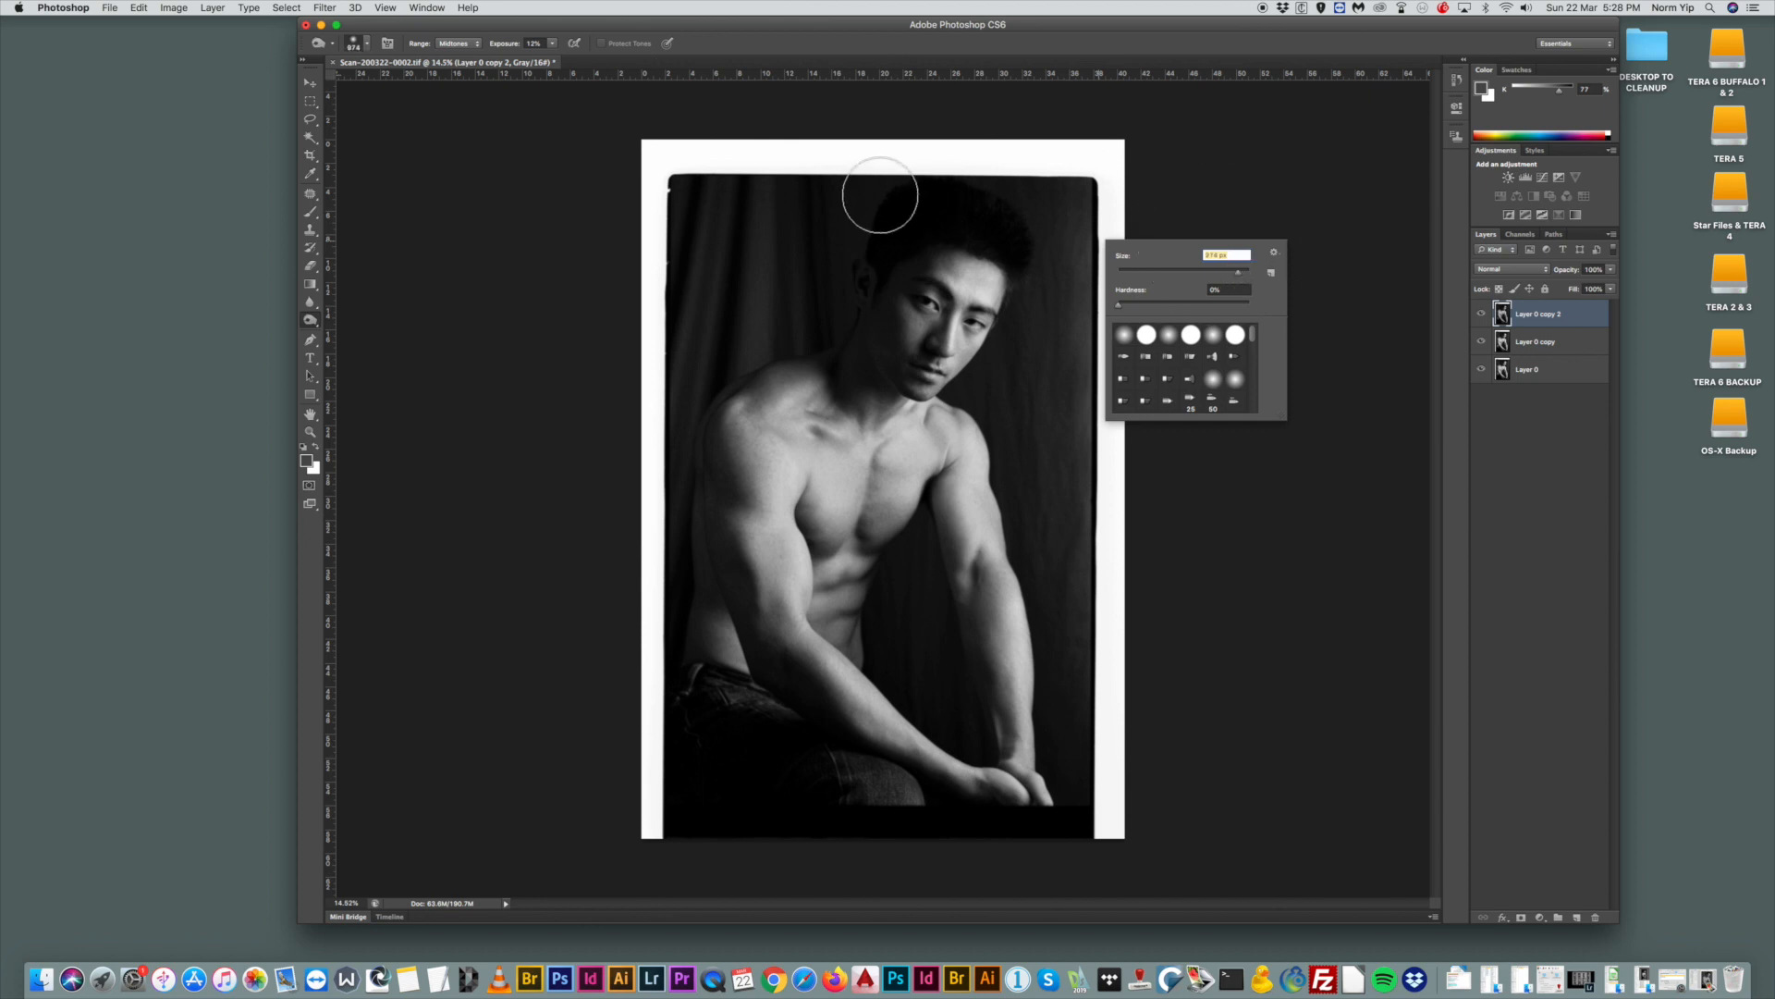
left_click(461, 44)
left_click(453, 31)
left_click(553, 44)
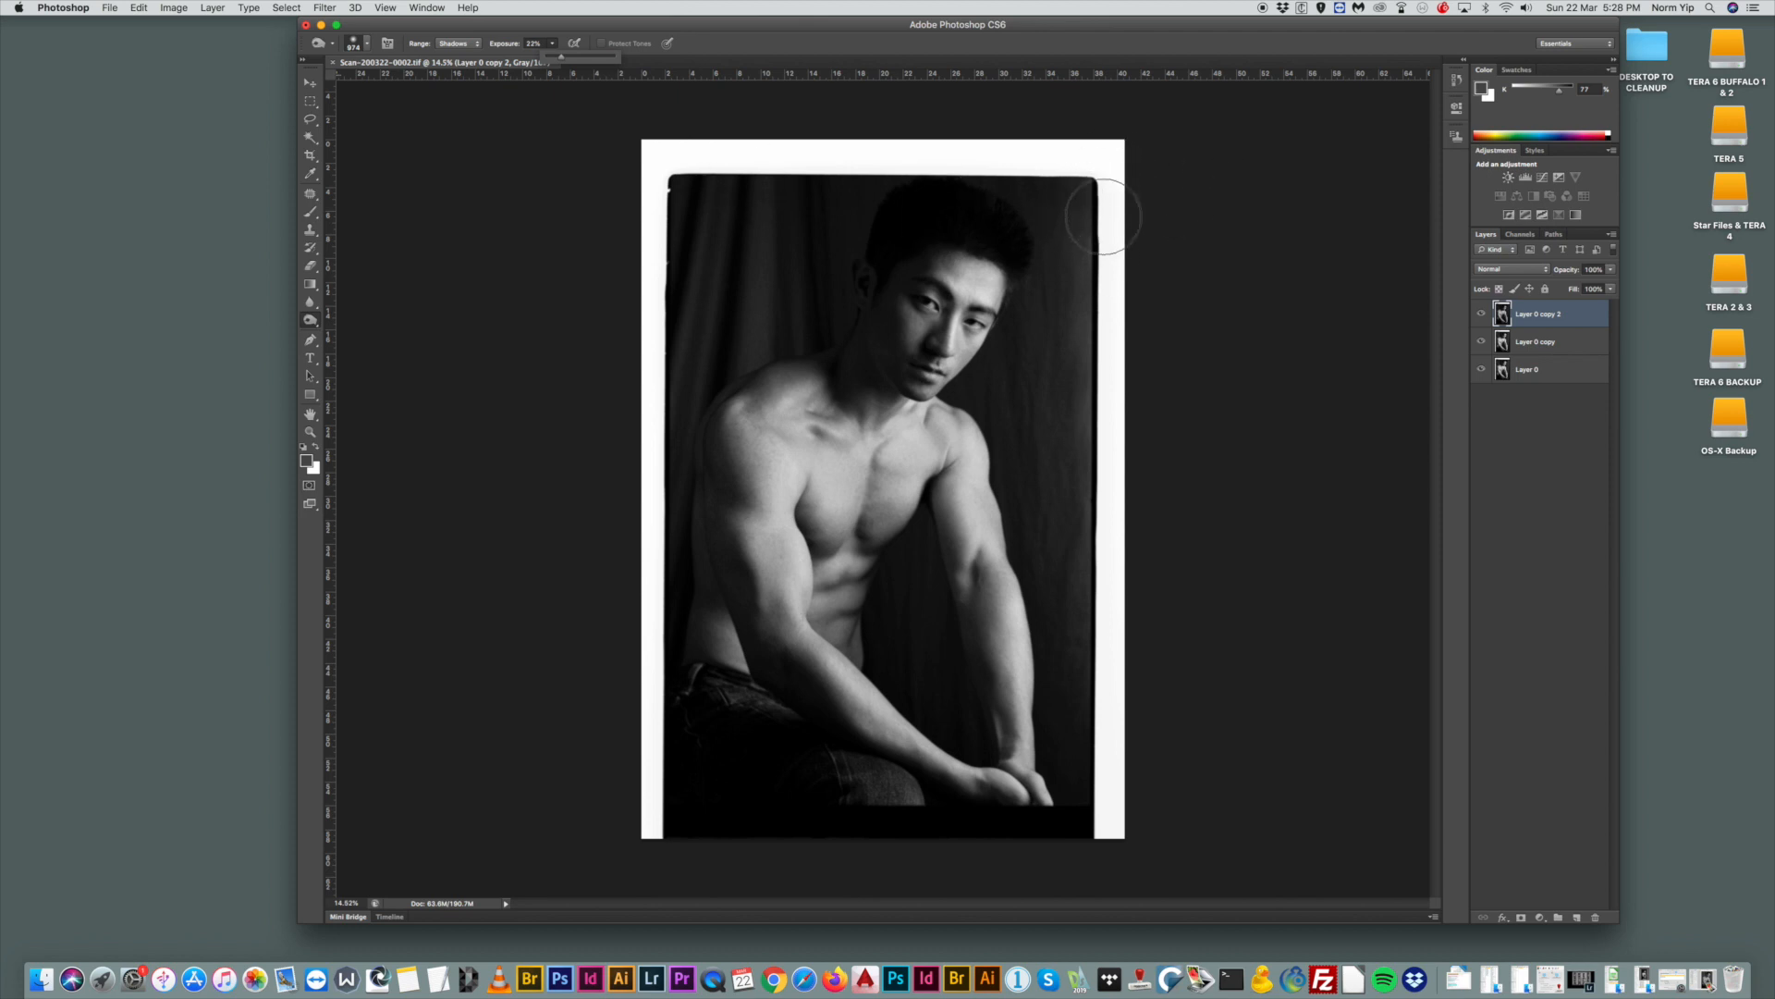
left_click_drag(1099, 181, 1123, 454)
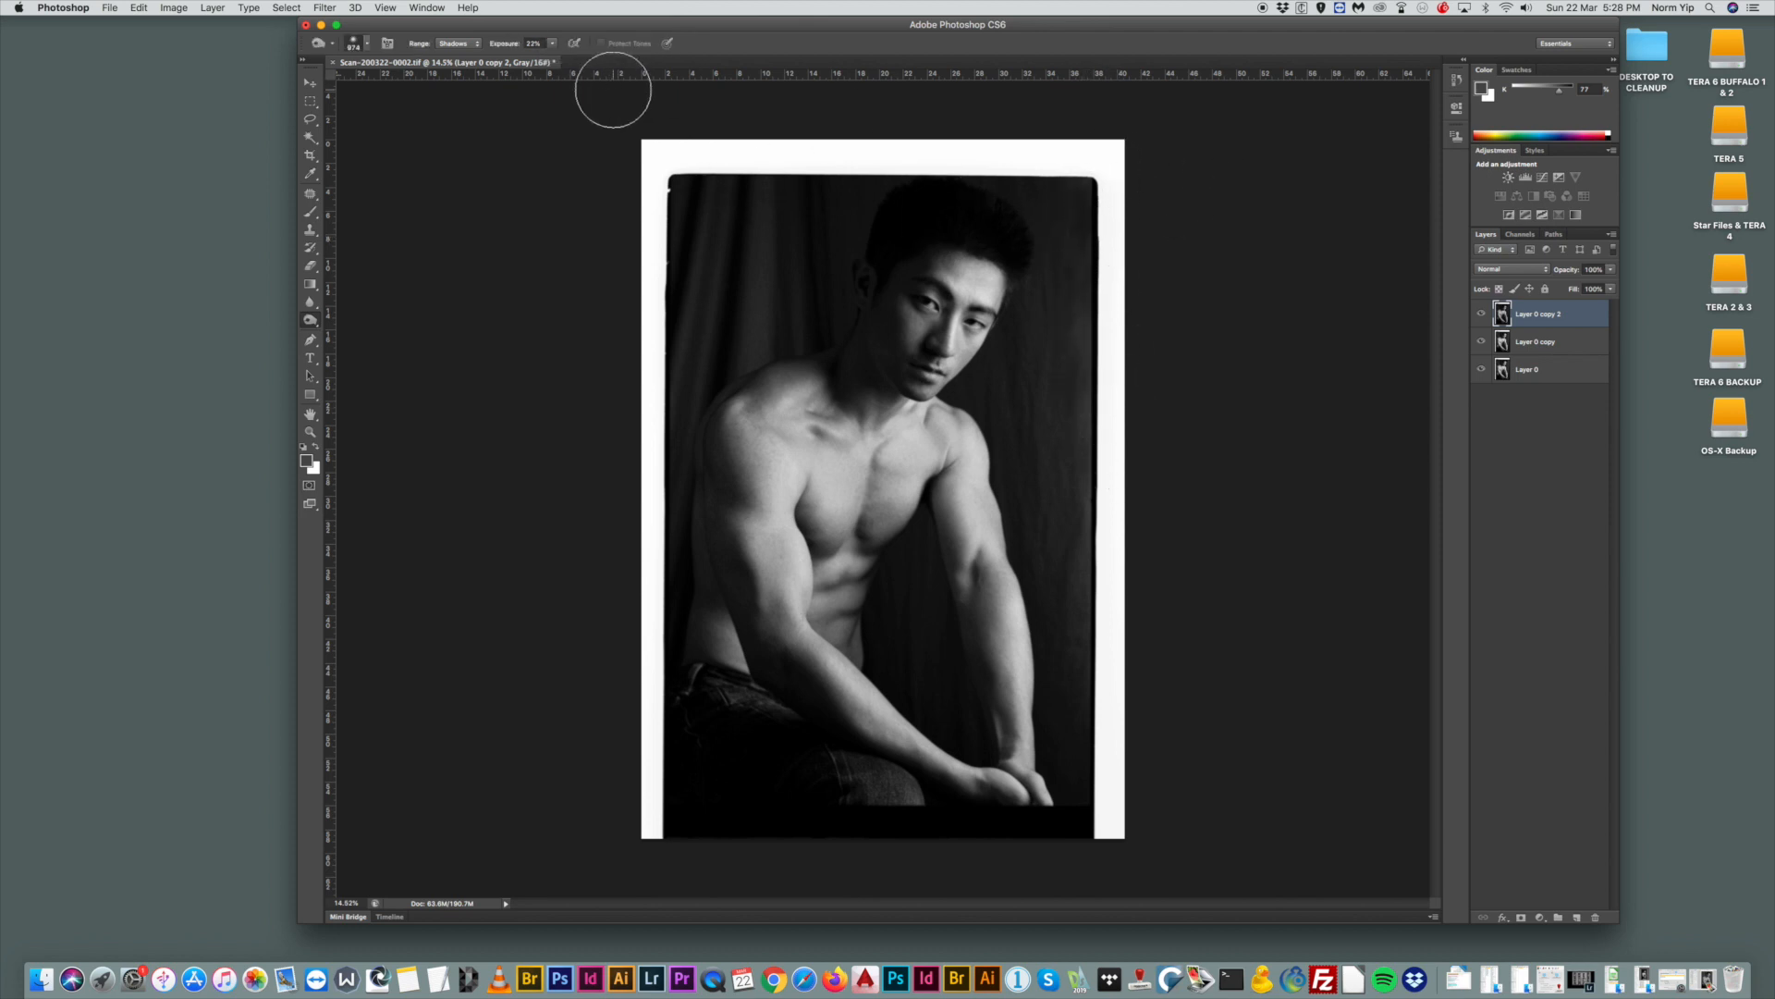
key("super+z")
Try the background burn again at 8% exposure, undo it, and switch the range to Midtones.
left_click(553, 43)
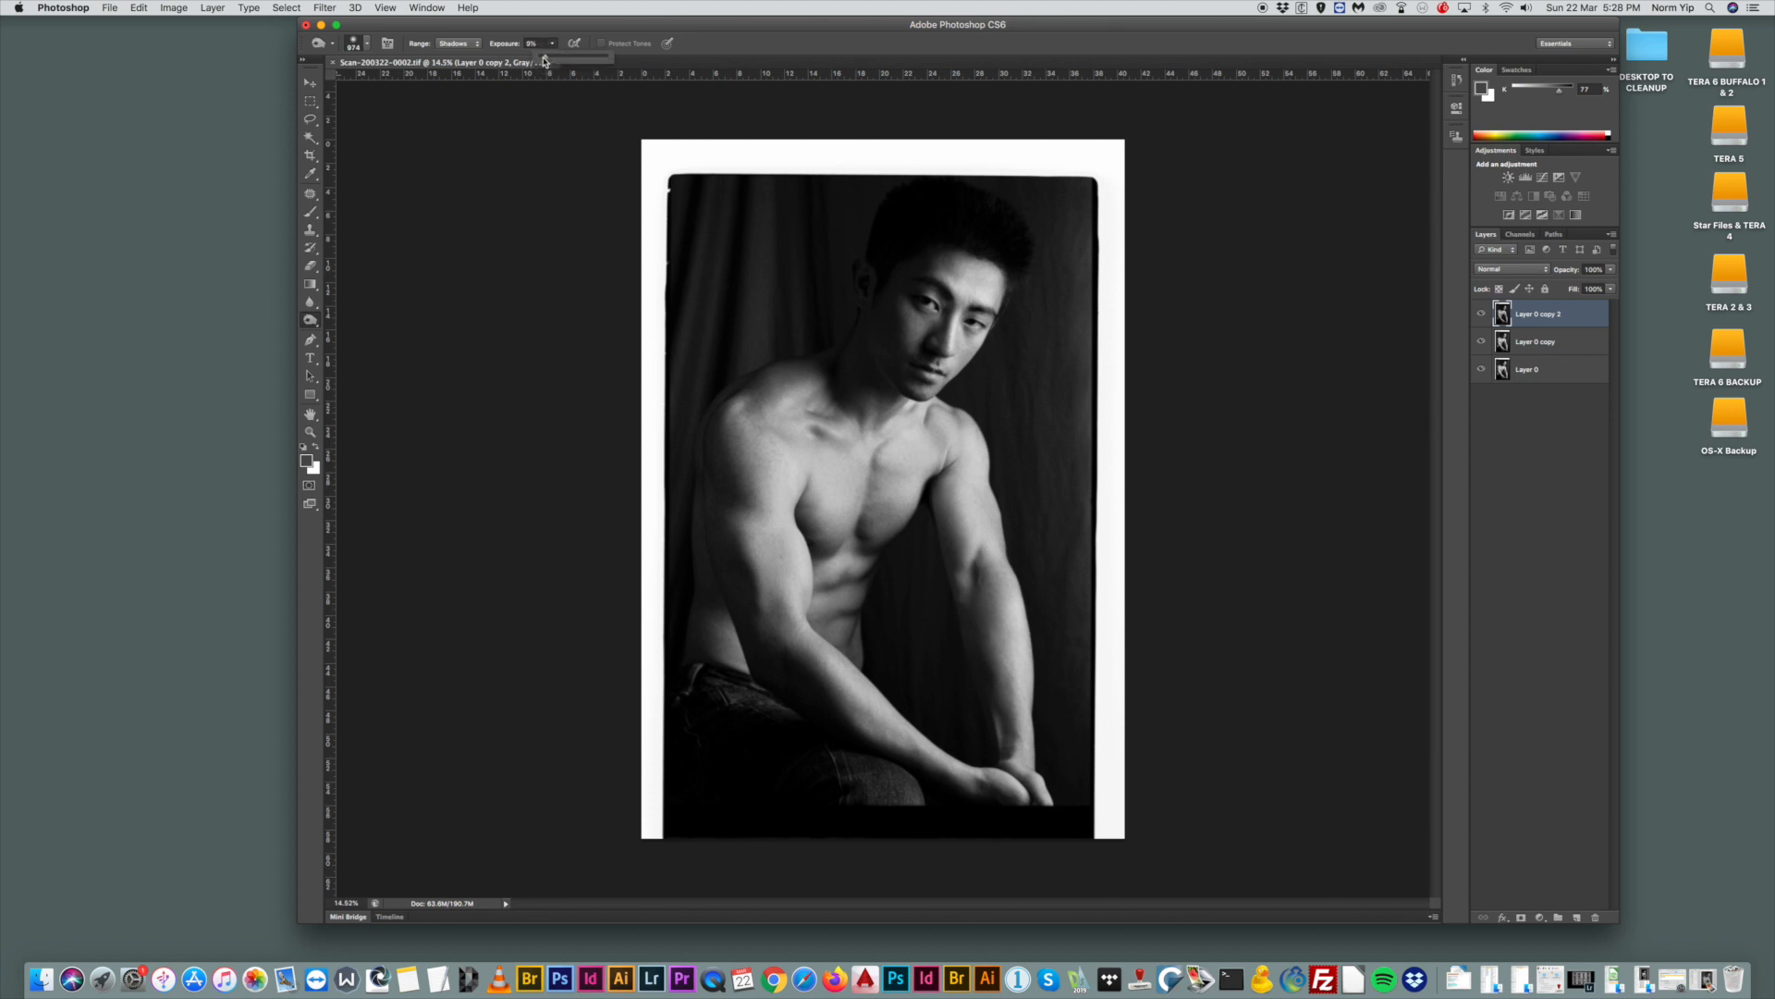
mouse_move(1093, 225)
left_mouse_down()
mouse_move(1094, 472)
mouse_move(1099, 208)
mouse_move(1079, 319)
mouse_move(1134, 568)
mouse_move(1090, 429)
mouse_move(1099, 603)
mouse_move(1077, 499)
mouse_move(1117, 640)
mouse_move(1098, 376)
mouse_move(1110, 190)
left_mouse_up()
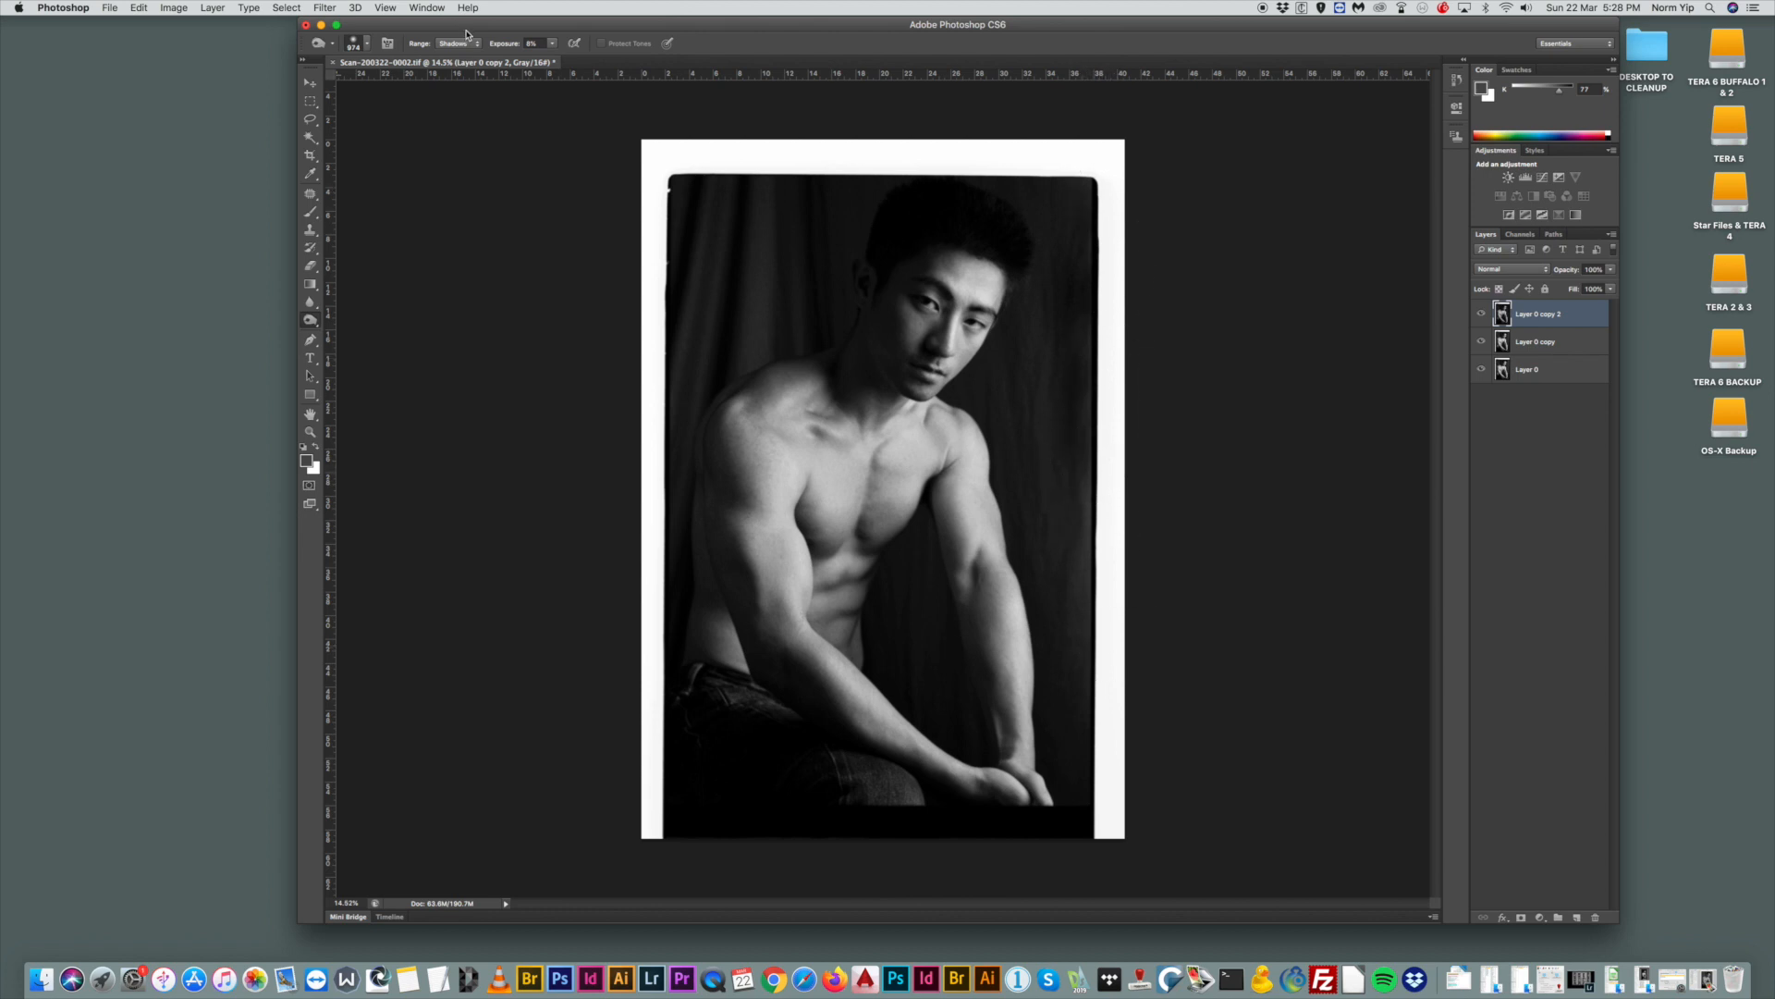
key("super+z")
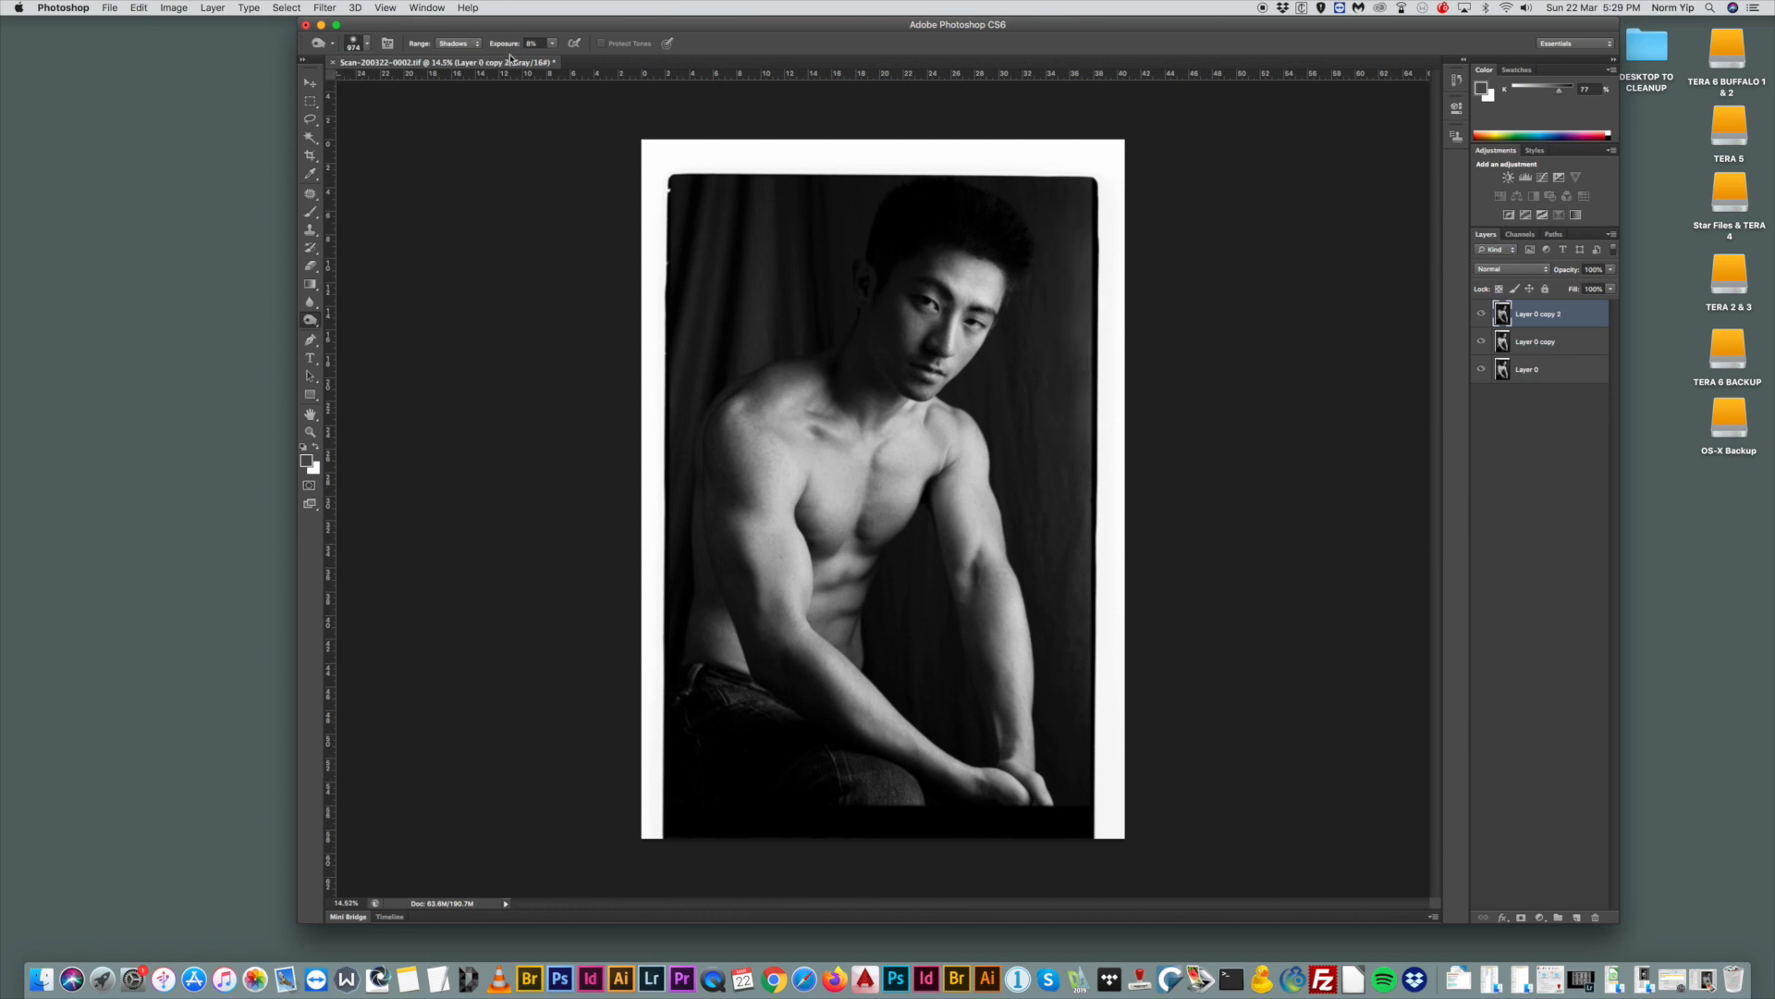
left_click(453, 48)
left_click(455, 54)
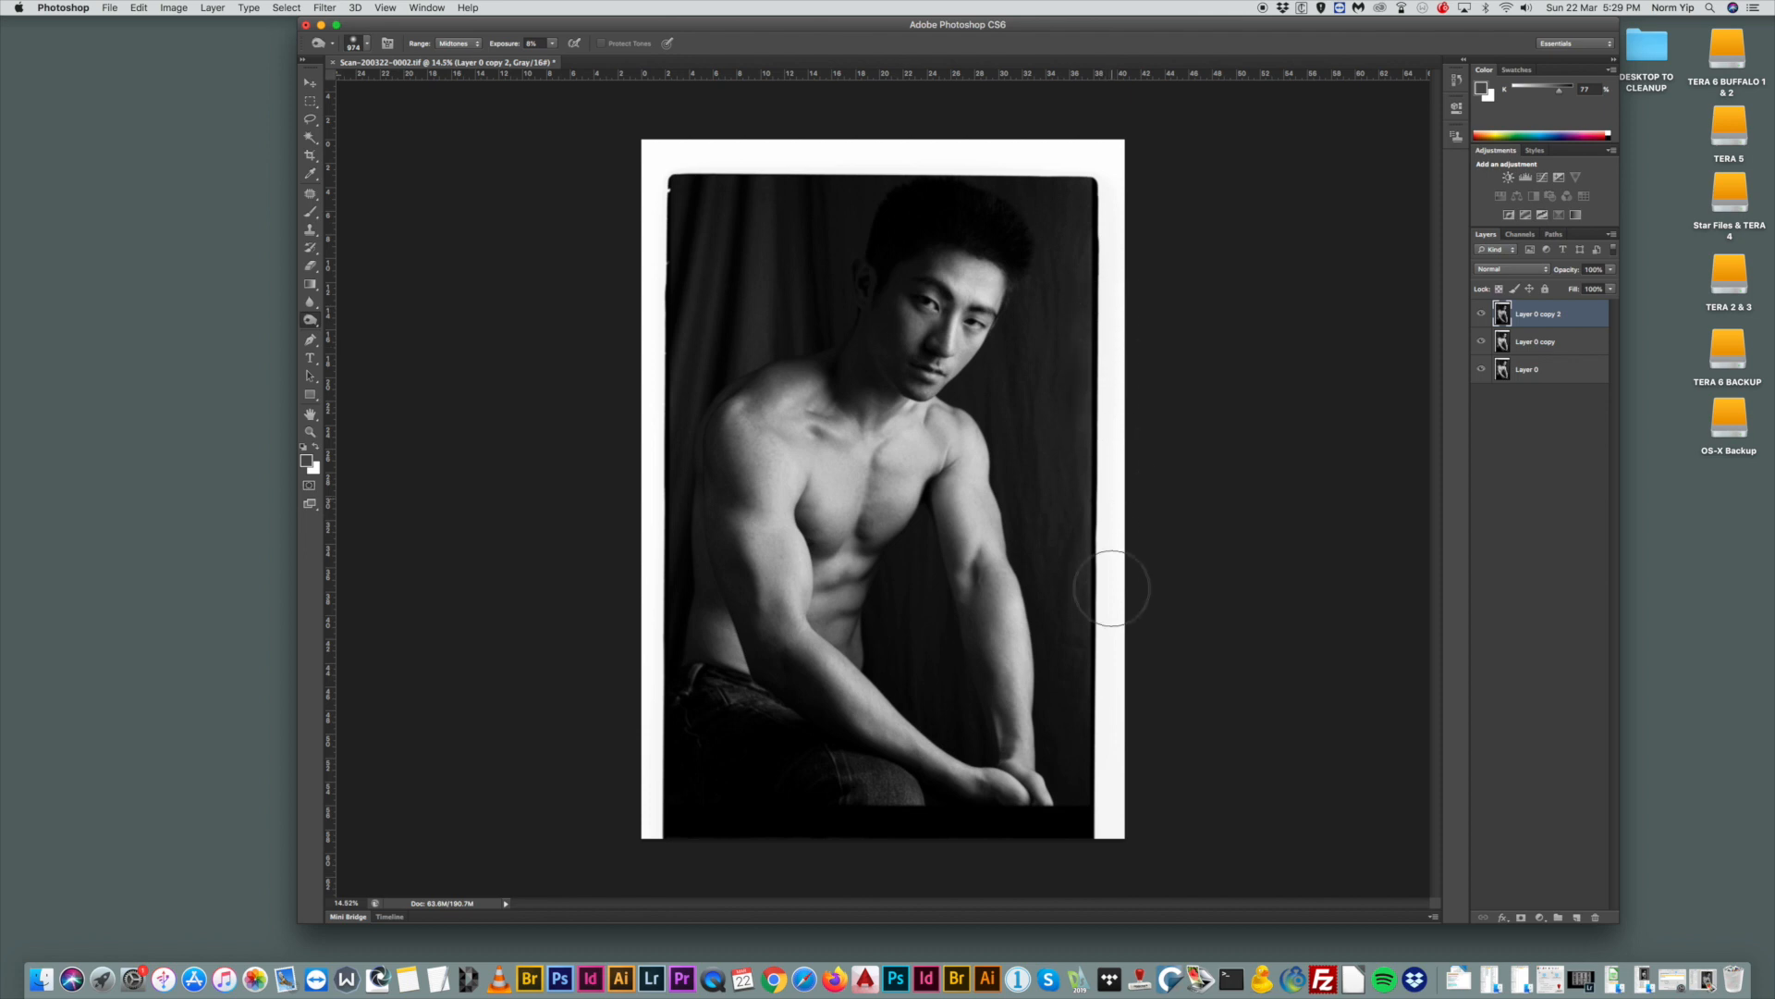
Clone darker background over the upper part of the light streak beside the frame edge, using the Clone Stamp at 17% opacity.
left_click(310, 229)
right_click(1116, 343)
left_click(1166, 340)
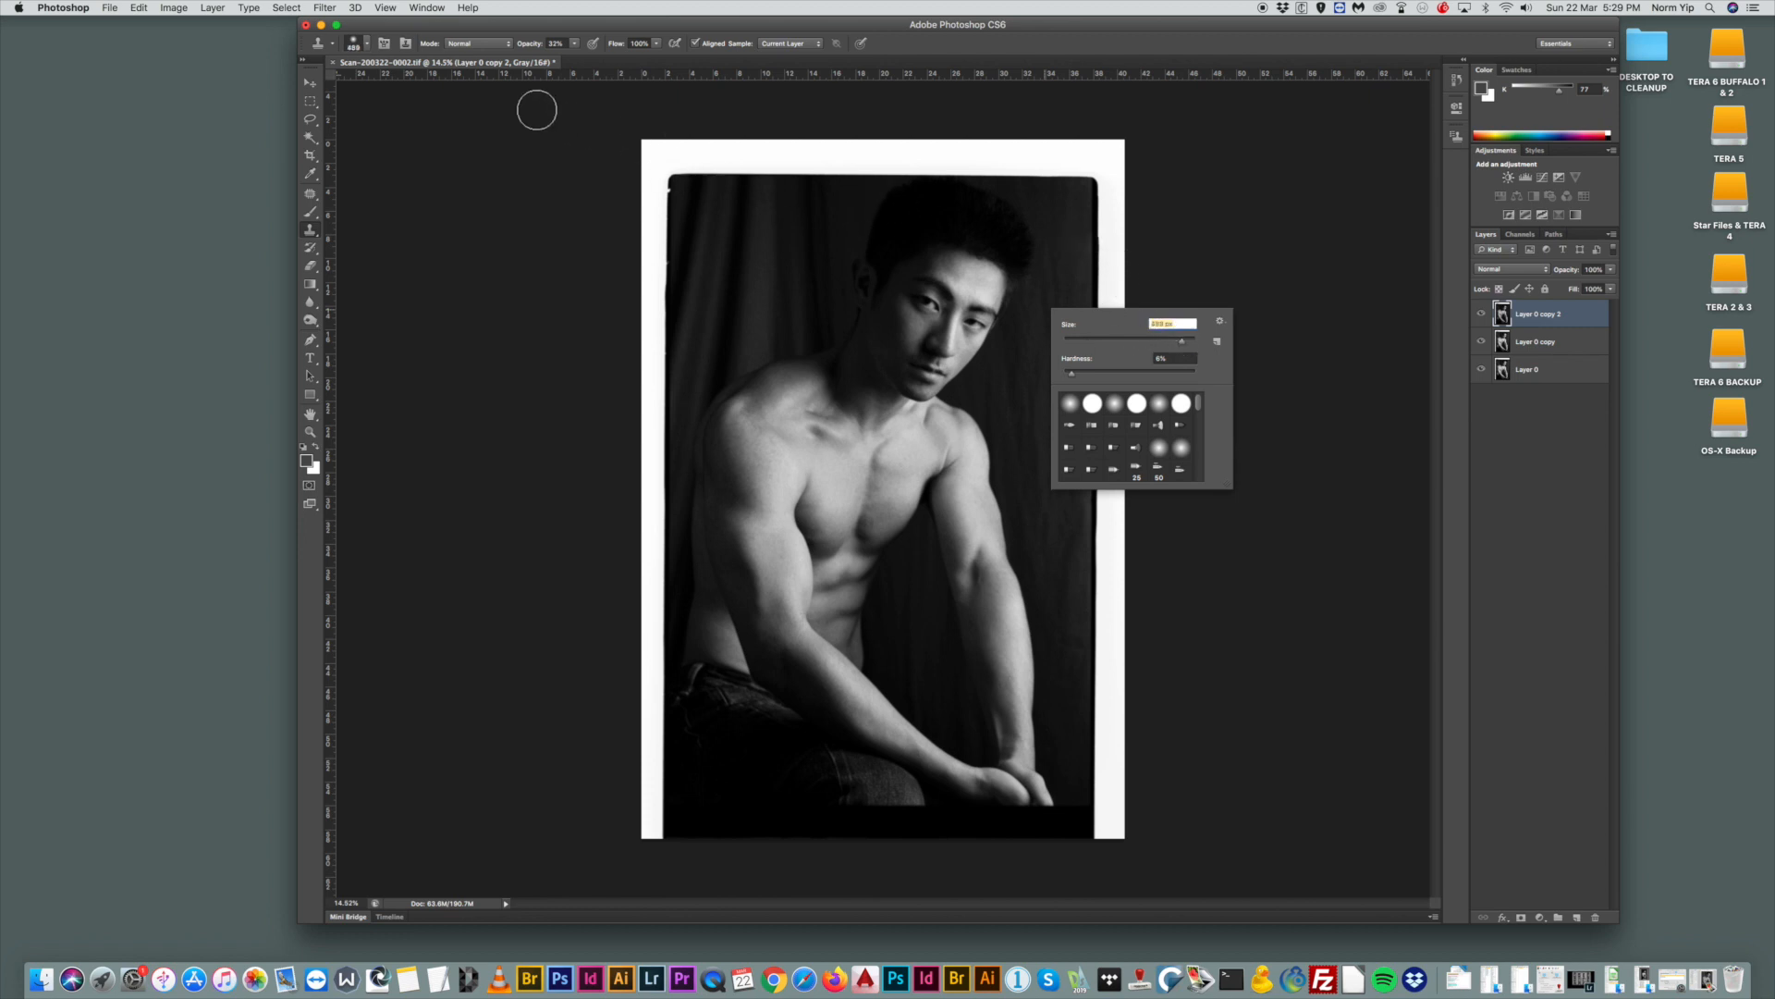
left_click(574, 43)
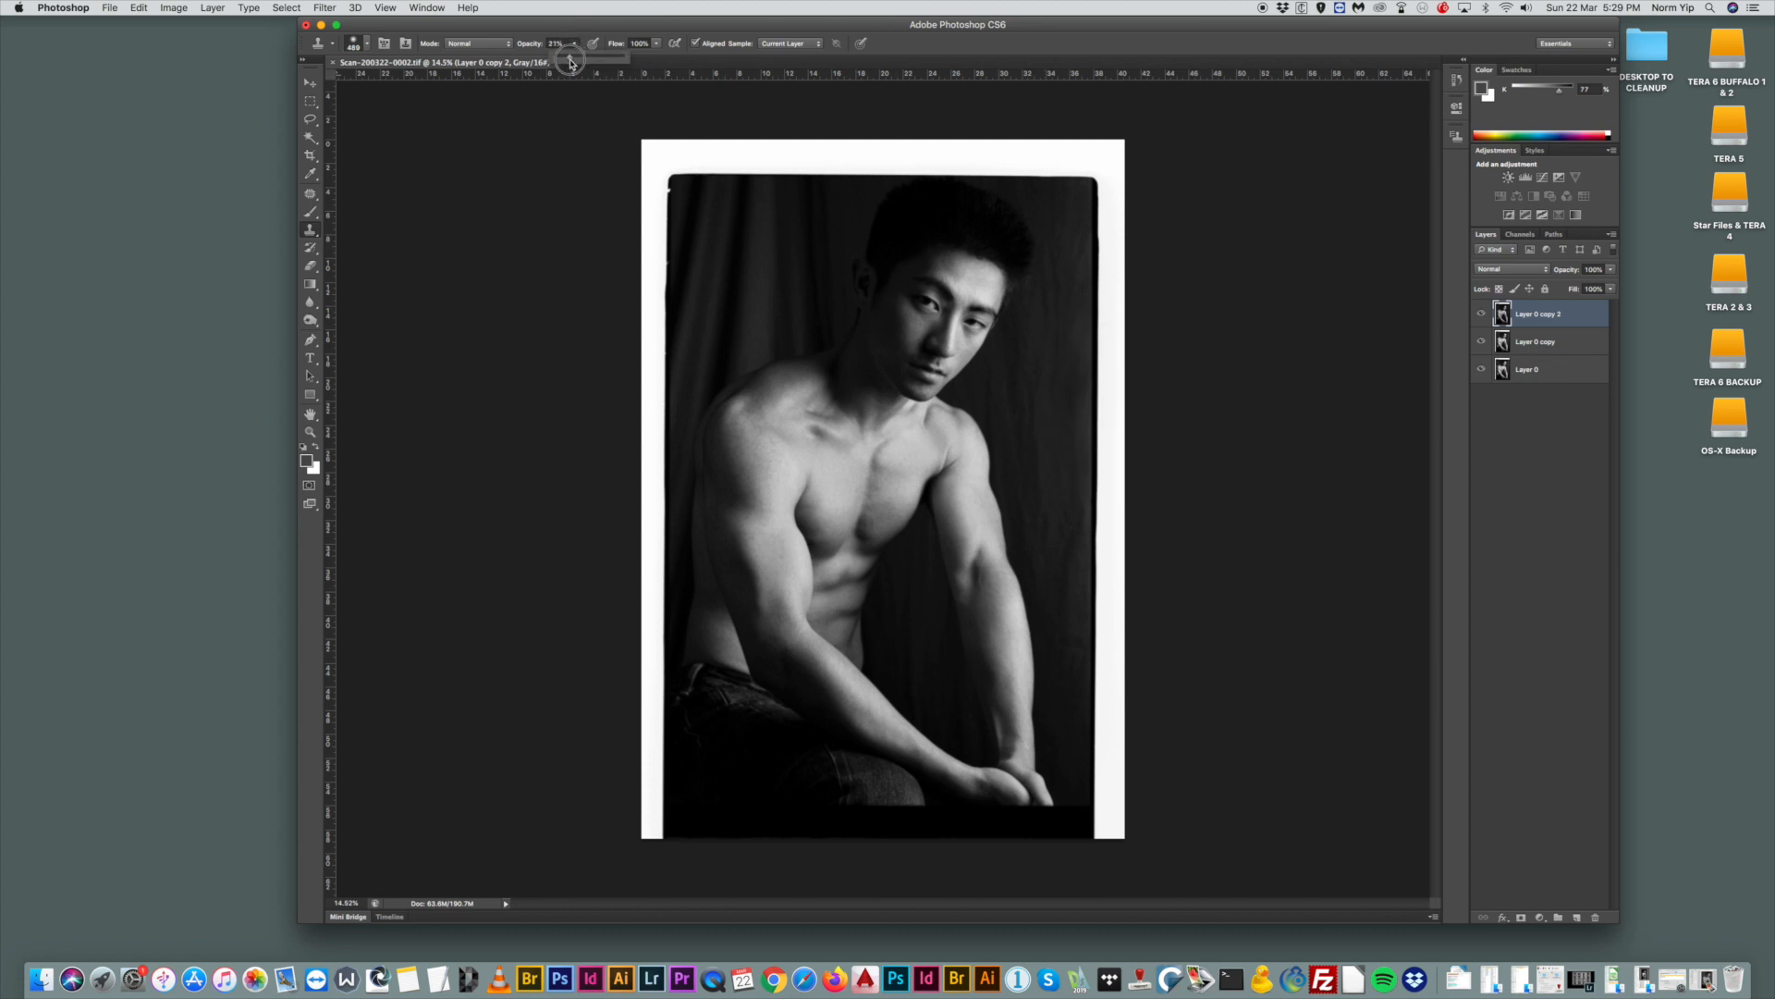
left_click(311, 432)
left_click_drag(1074, 309, 1102, 343)
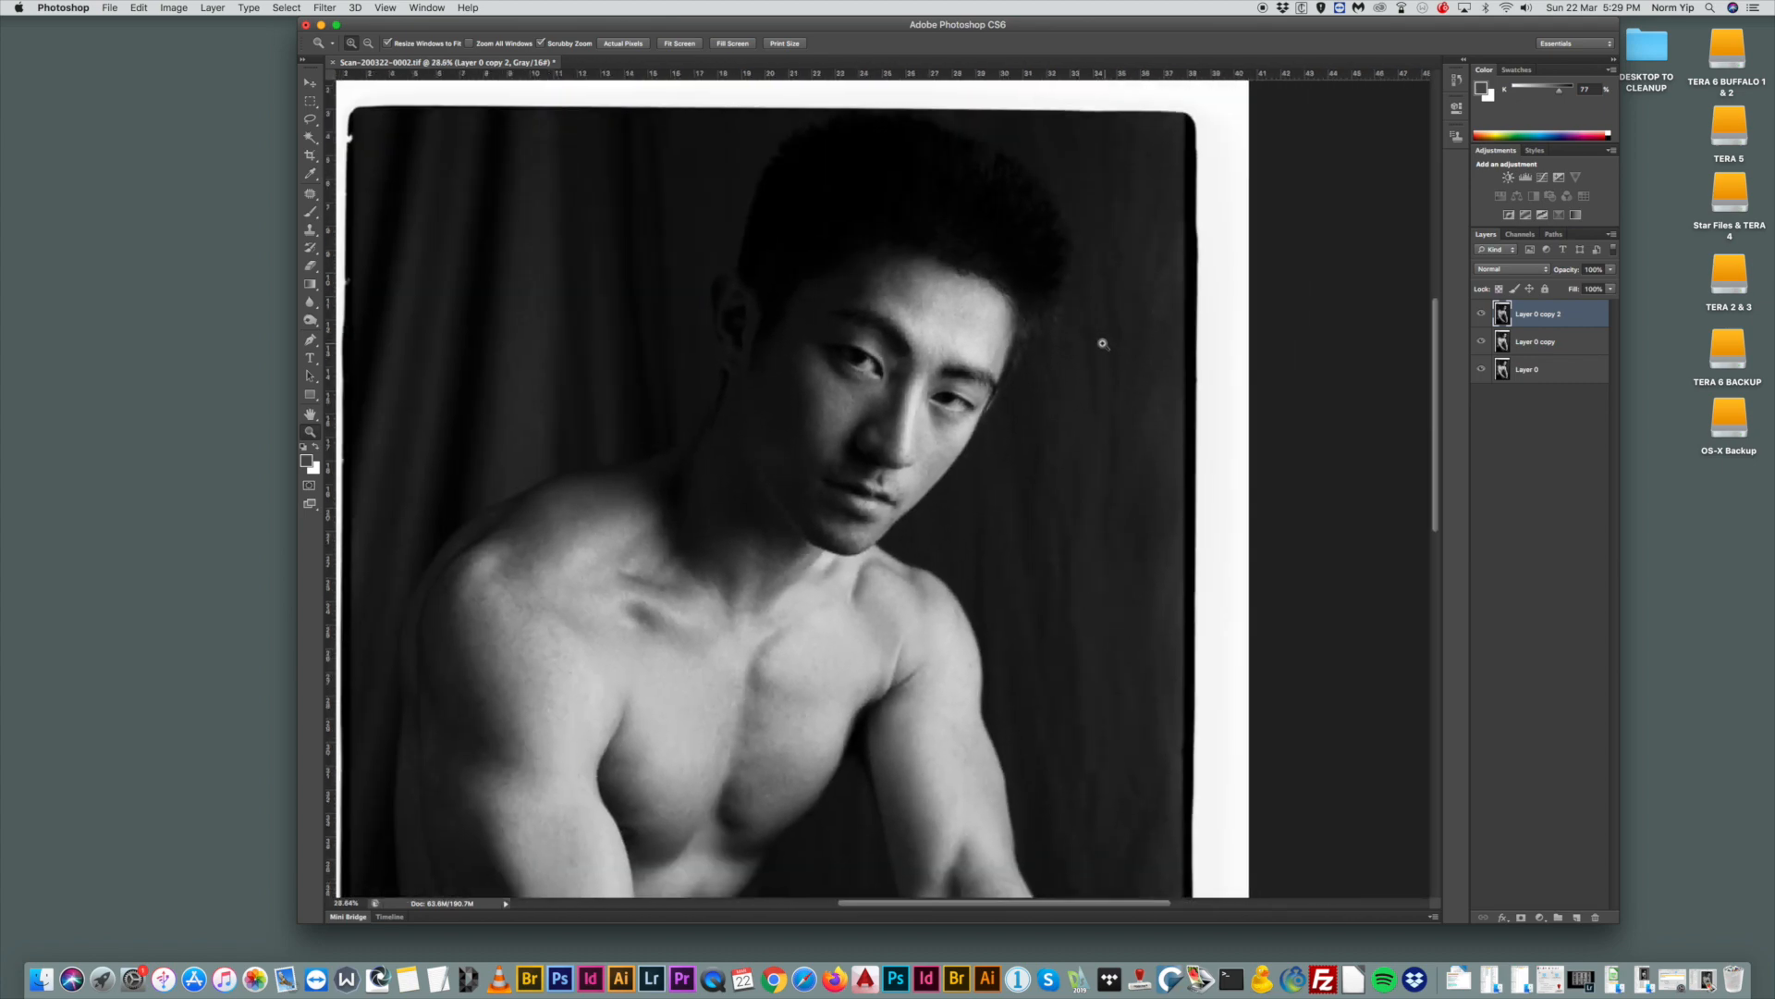
left_click(310, 230)
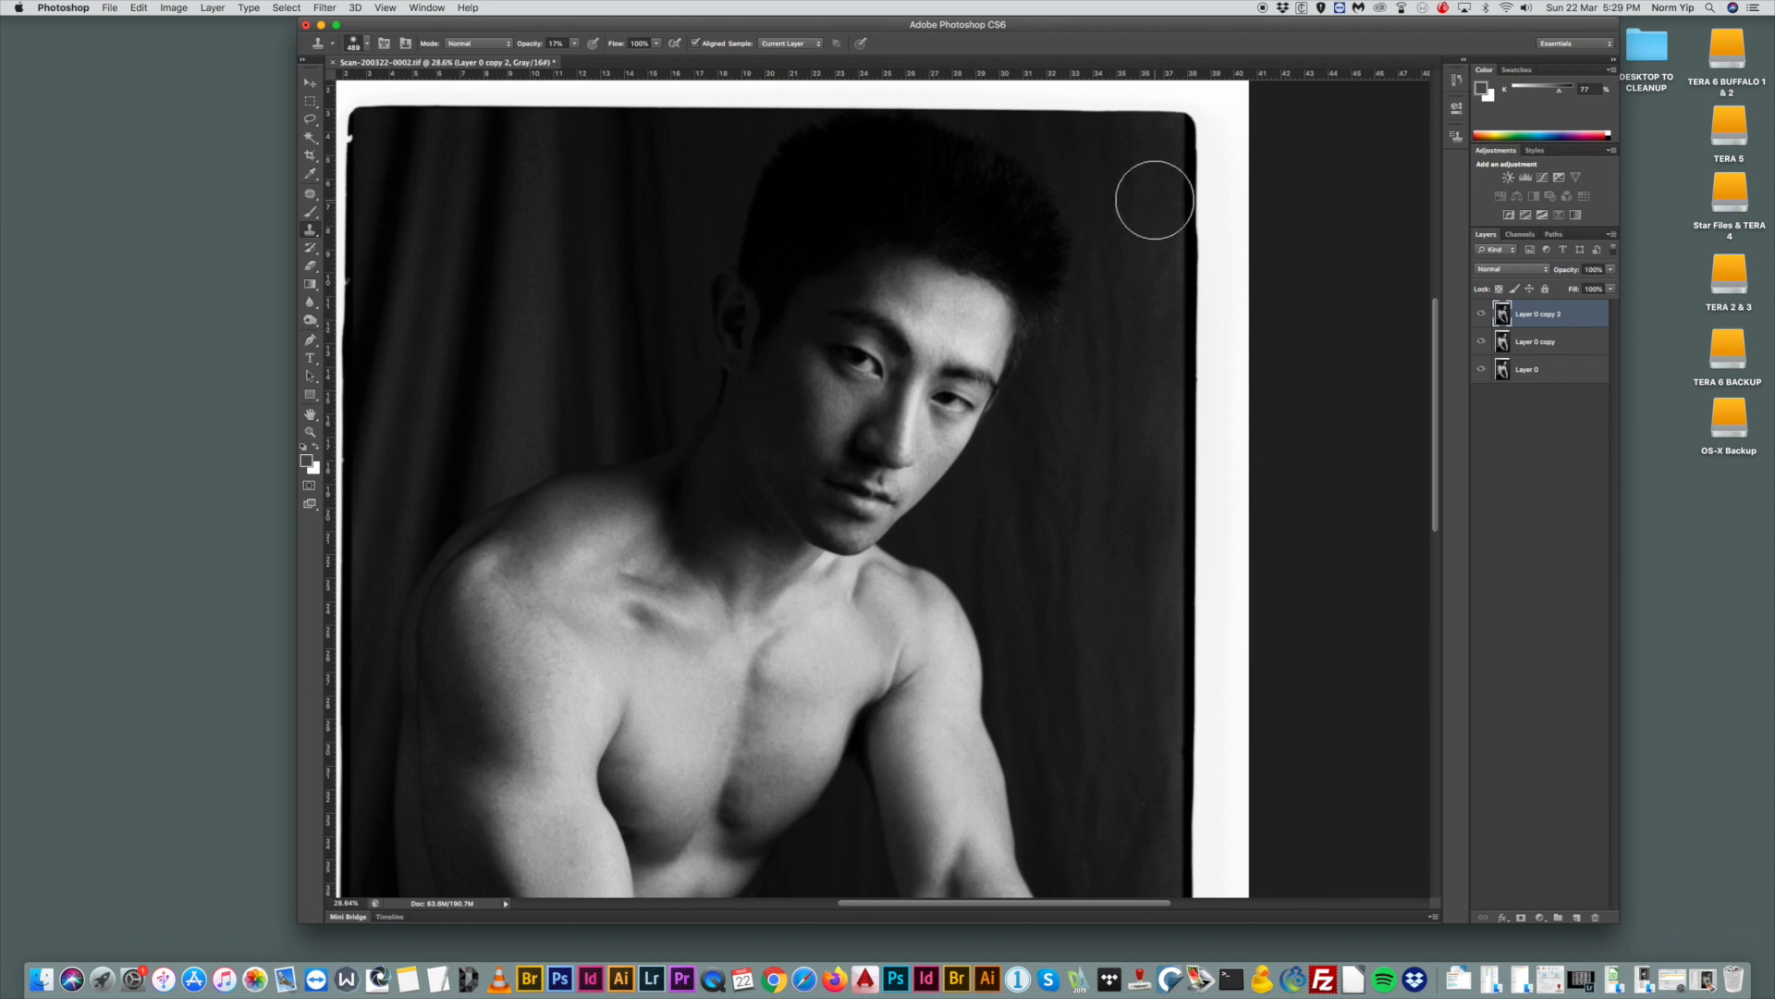
left_click(575, 44)
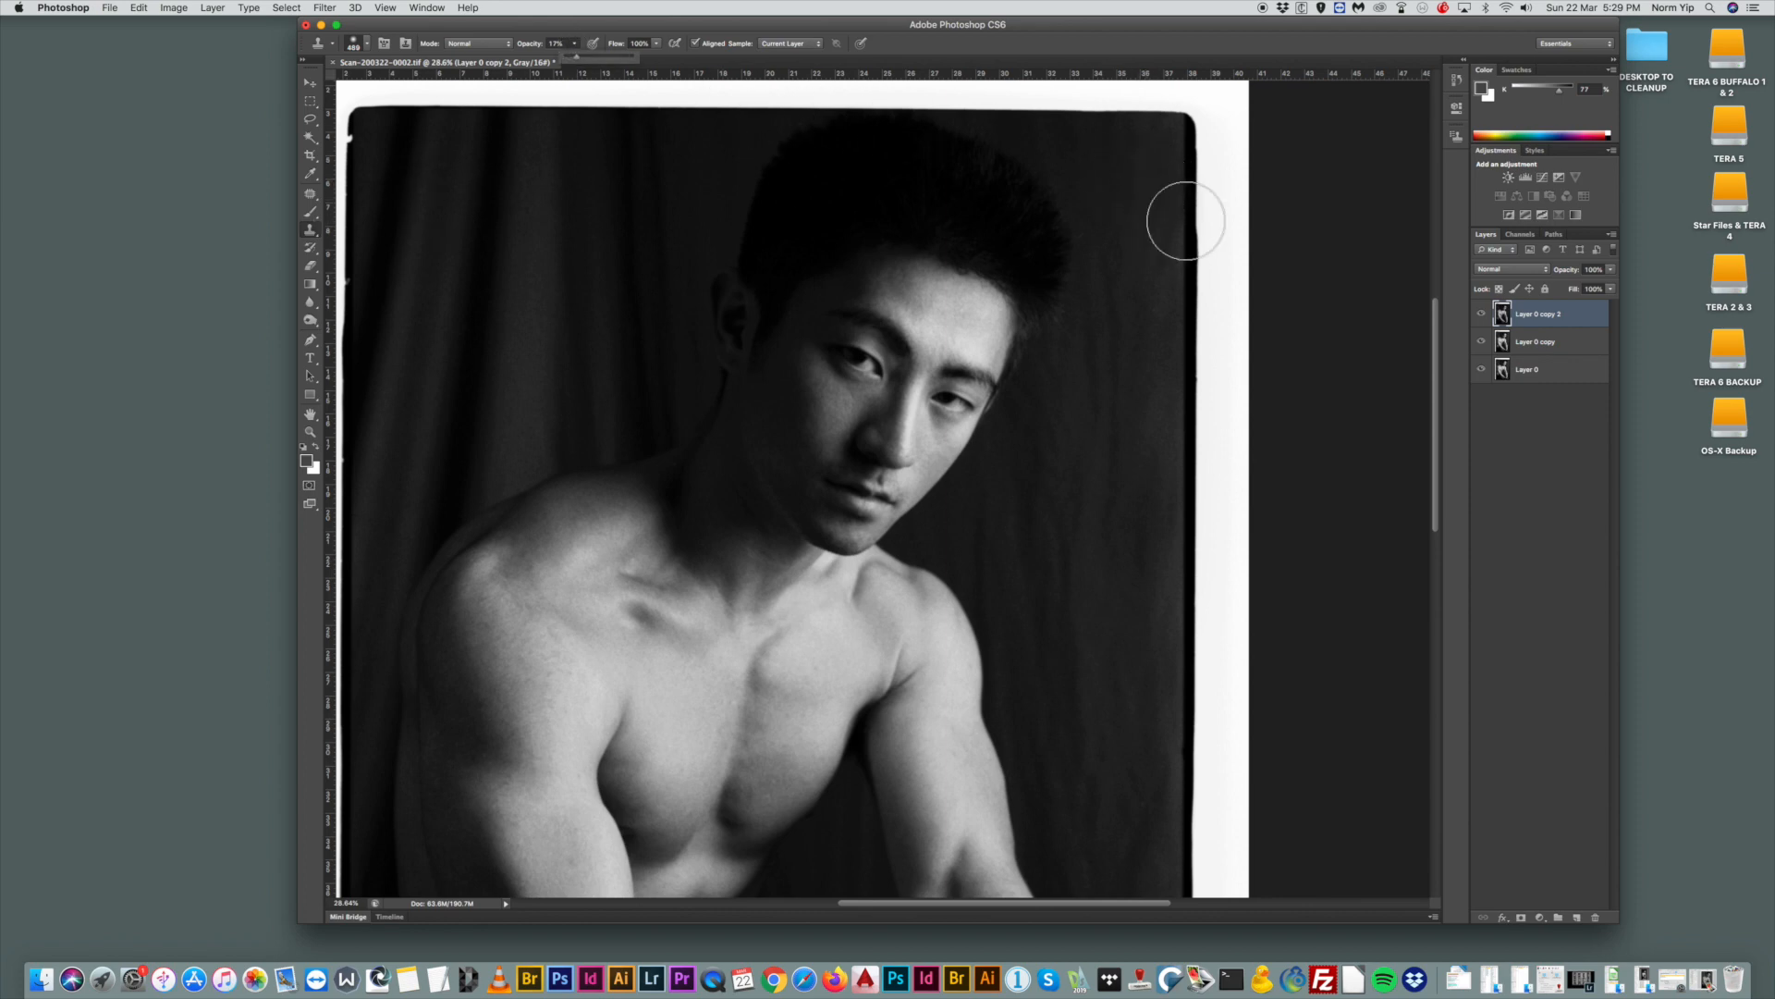
left_click(1119, 167, "alt")
left_click_drag(1157, 158, 1157, 462)
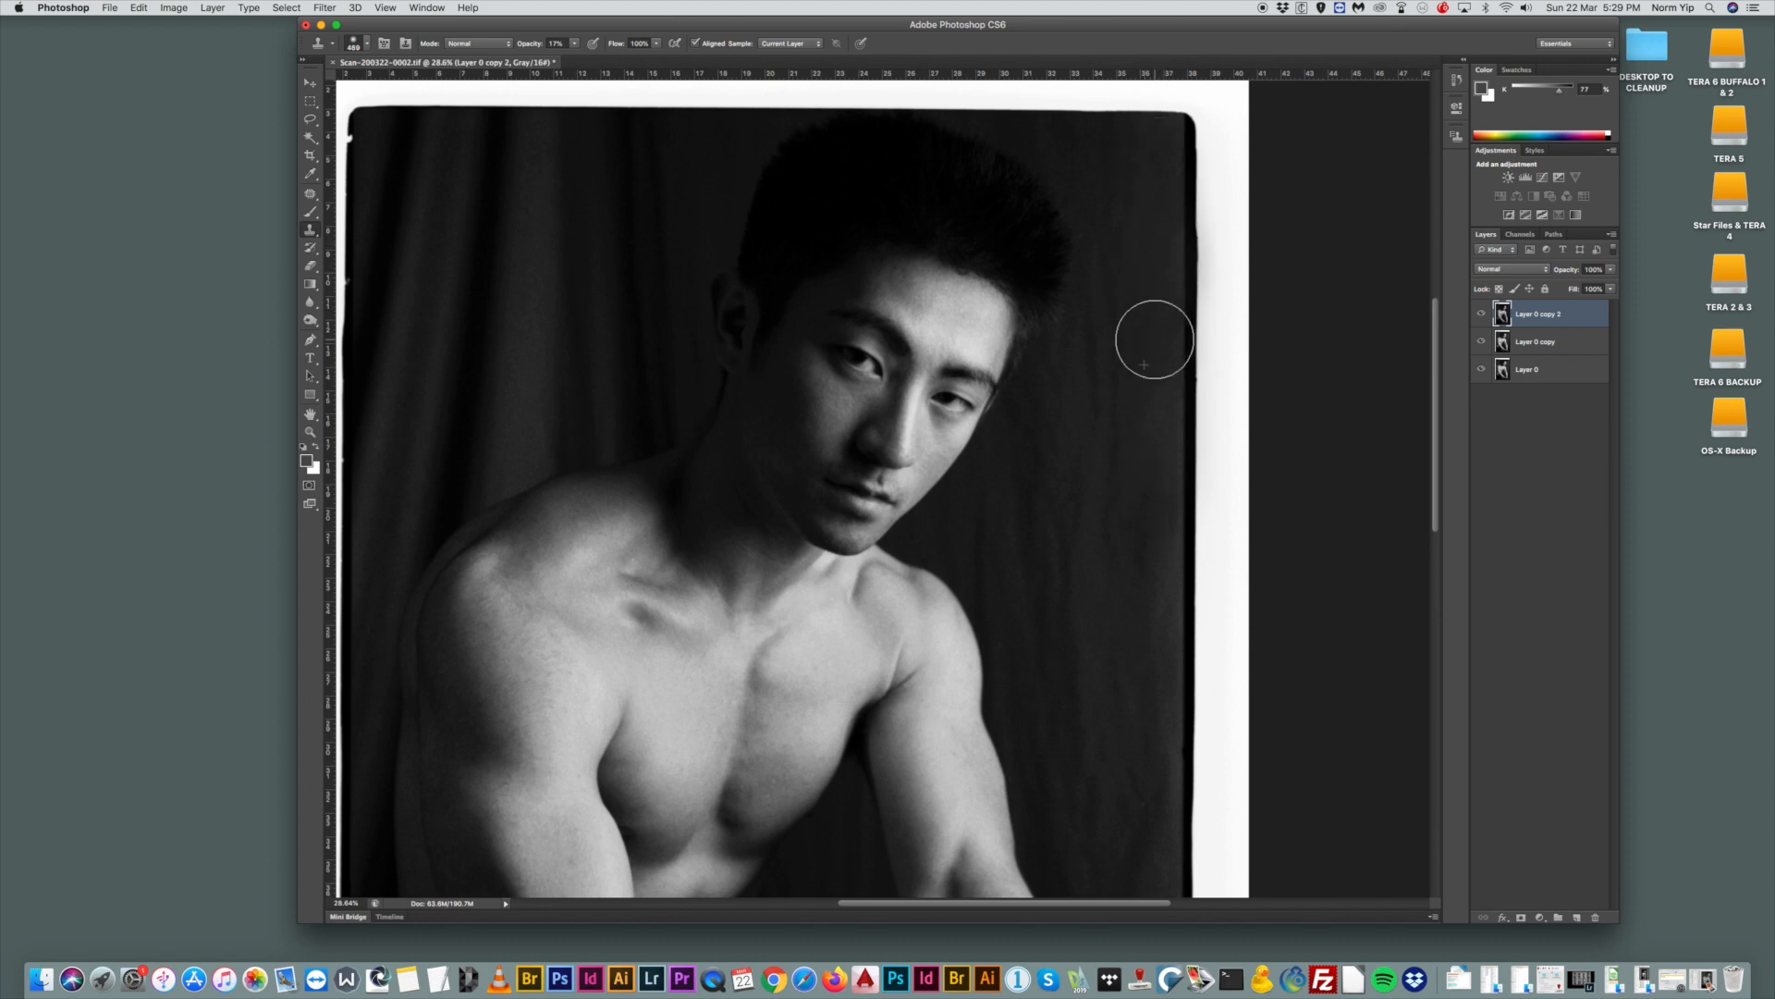
Even out the background near the frame edge at chin height, resampling nearby dark areas for the Clone Stamp.
left_click(1157, 507, "alt")
left_click(1124, 511, "alt")
left_click(1155, 506)
left_click(1151, 525, "alt")
left_click(1154, 539)
left_click(1148, 460, "alt")
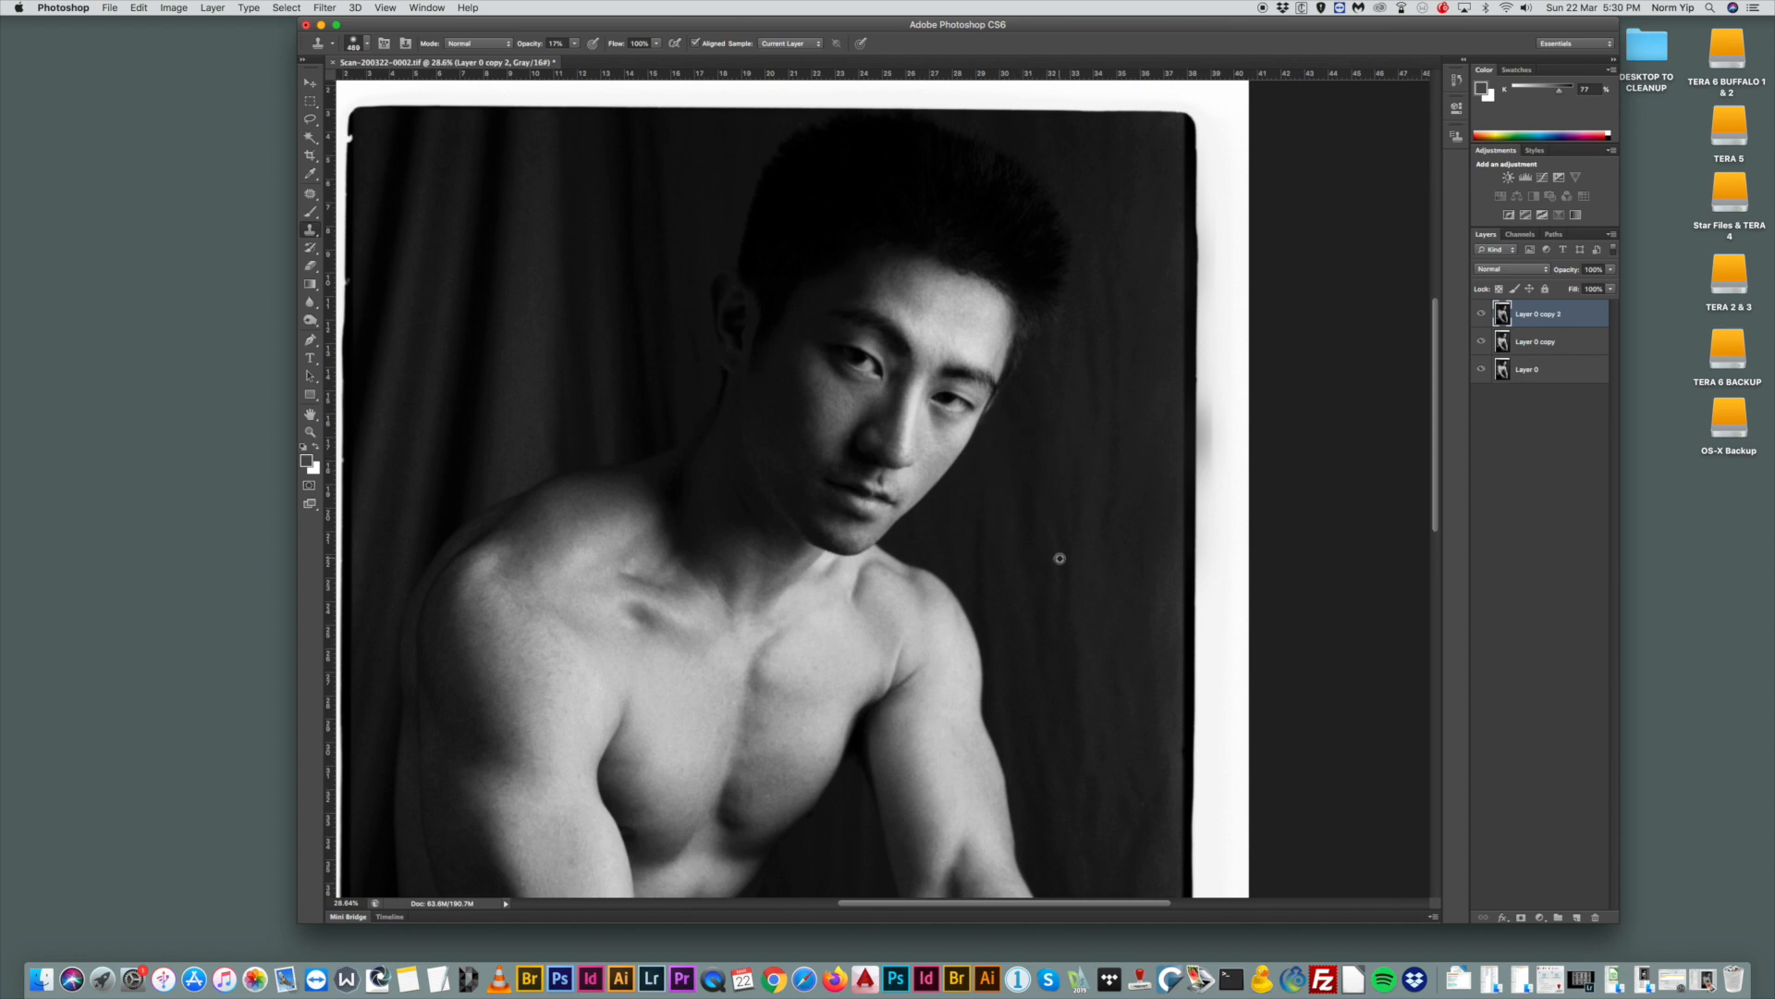
Even out the background between the frame edge and the shoulder and arm with the Clone Stamp, resampling nearby dark areas.
left_click(1138, 586, "alt")
mouse_move(1170, 558)
left_mouse_down()
mouse_move(1132, 714)
mouse_move(1157, 711)
mouse_move(1126, 762)
mouse_move(1159, 733)
mouse_move(1162, 778)
left_mouse_up()
left_click(1138, 797, "alt")
left_click(1165, 786)
left_click(1118, 786, "alt")
left_click(1068, 695)
left_click(1053, 648, "alt")
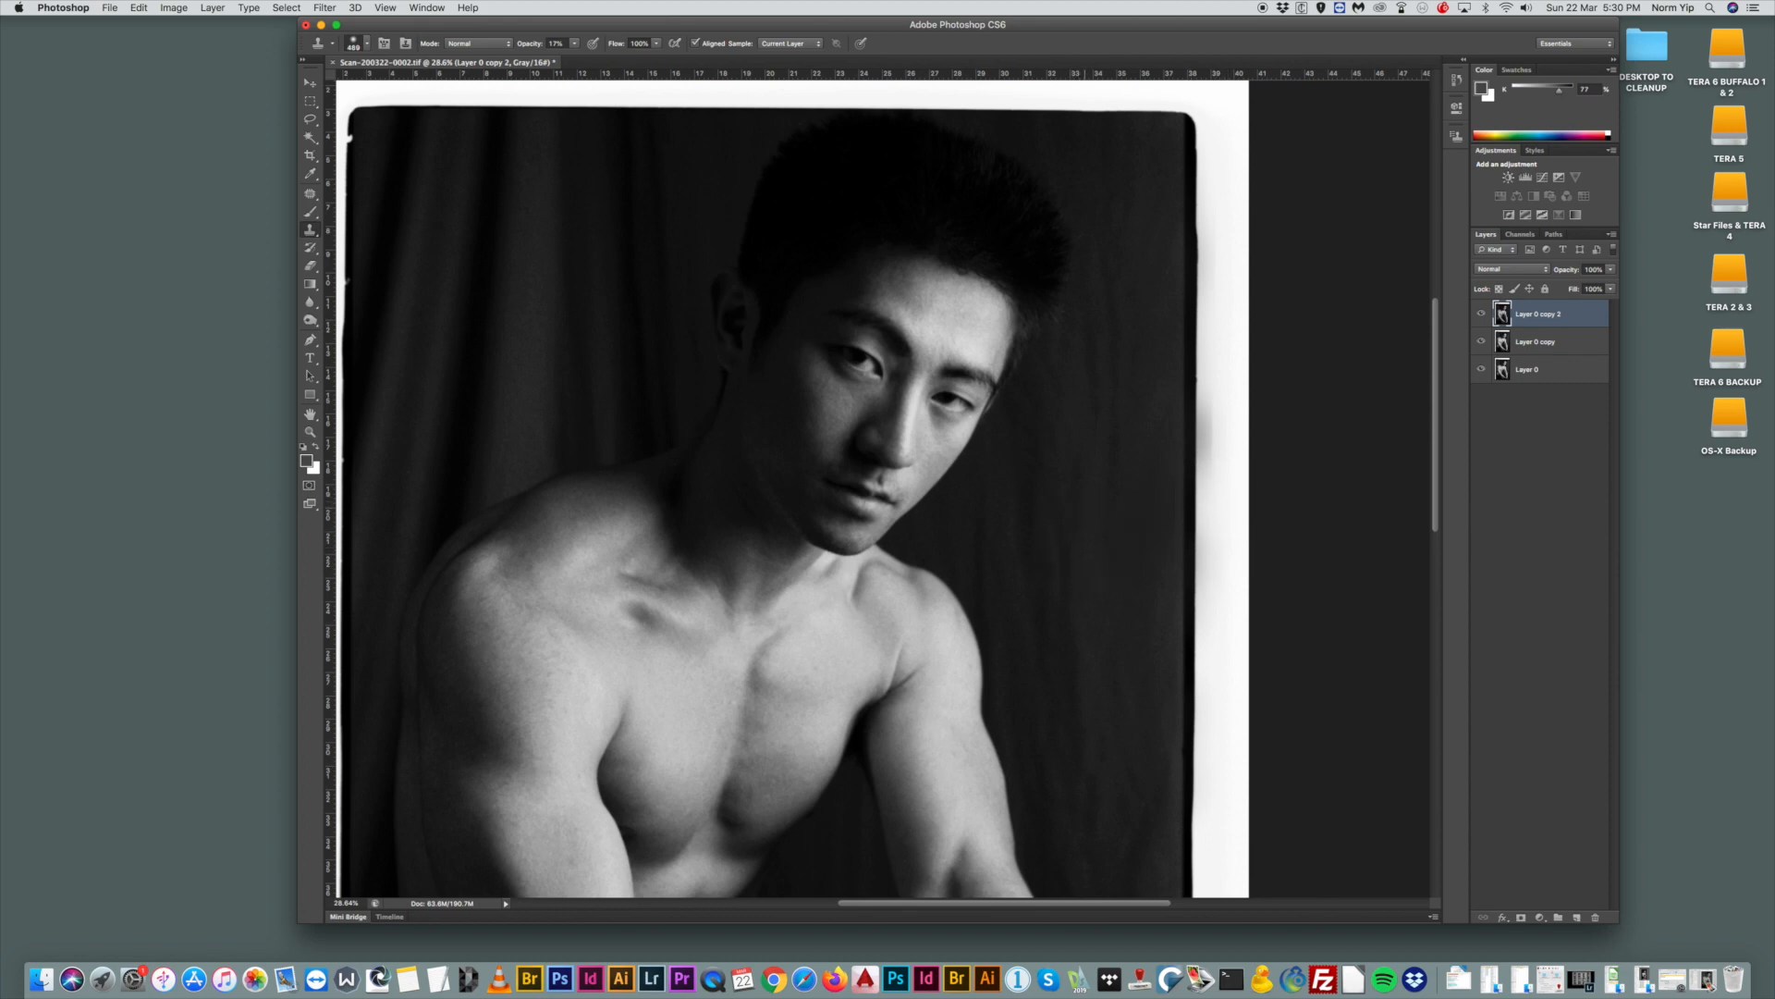
Adjust the Clone Stamp brush size and clone darker tones over the background beside the face and lower arm.
right_click(1089, 453)
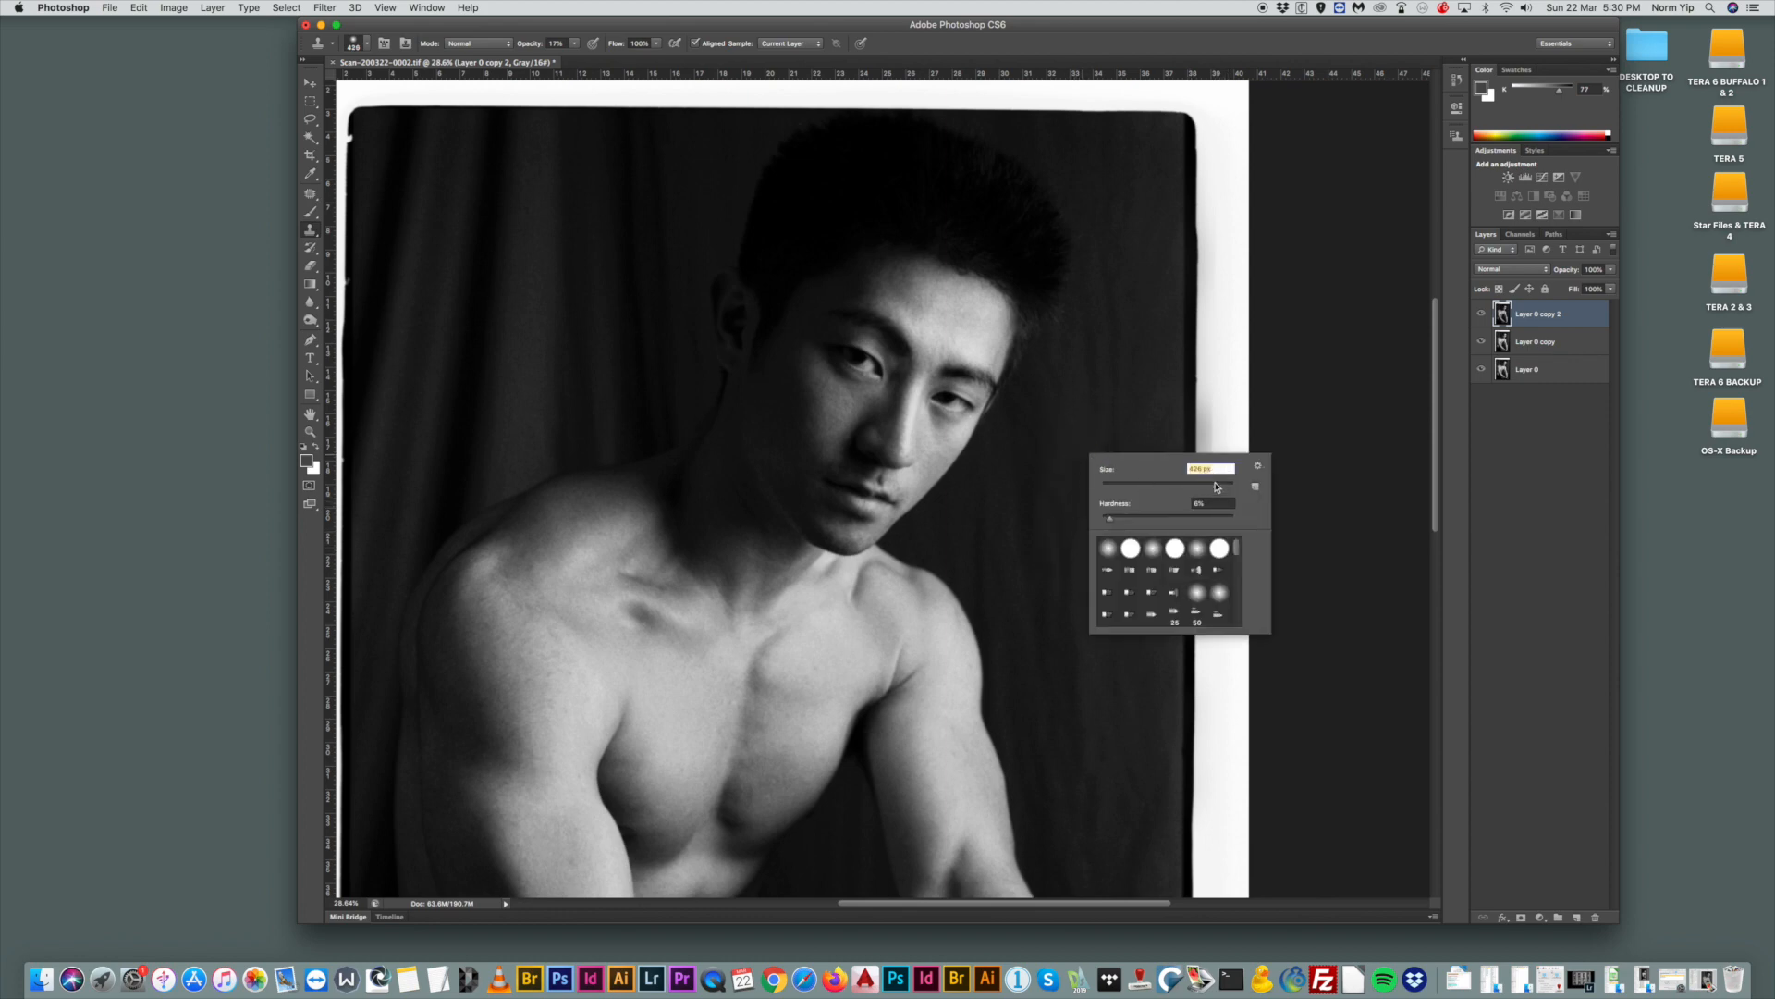
left_click(1051, 453, "alt")
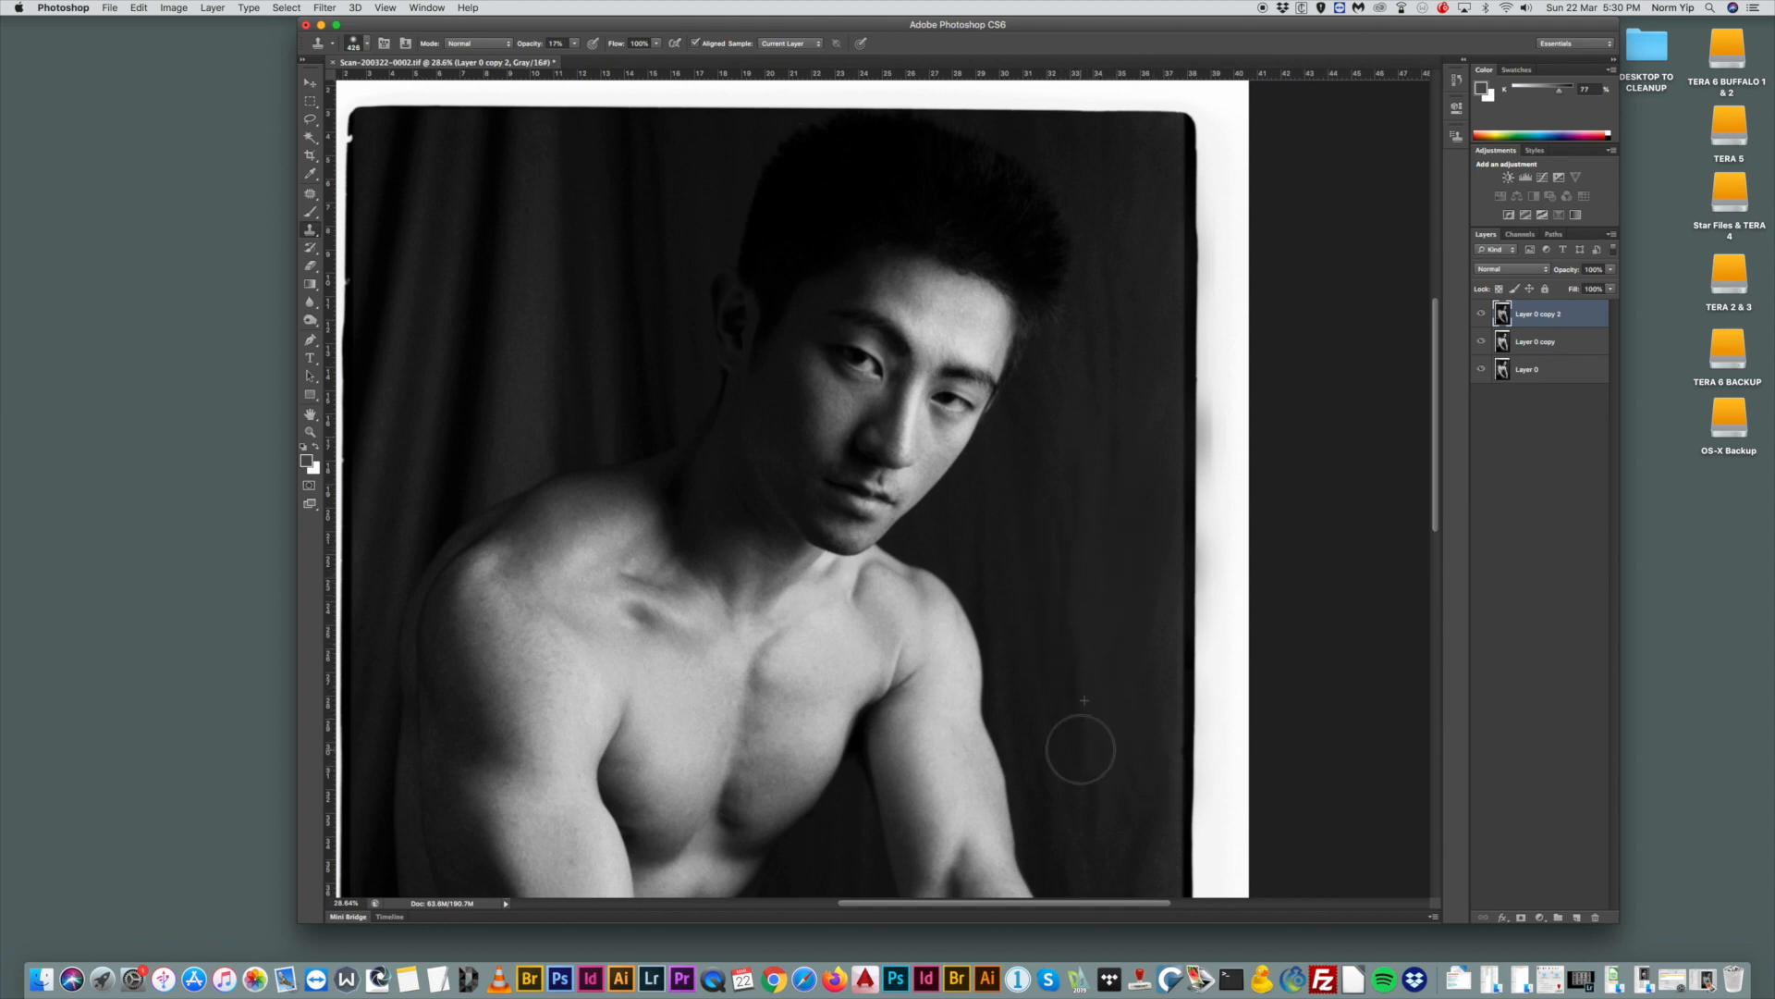
scroll(1110, 749, "down", 3)
scroll(1118, 755, "down", 2)
left_click(1105, 673, "alt")
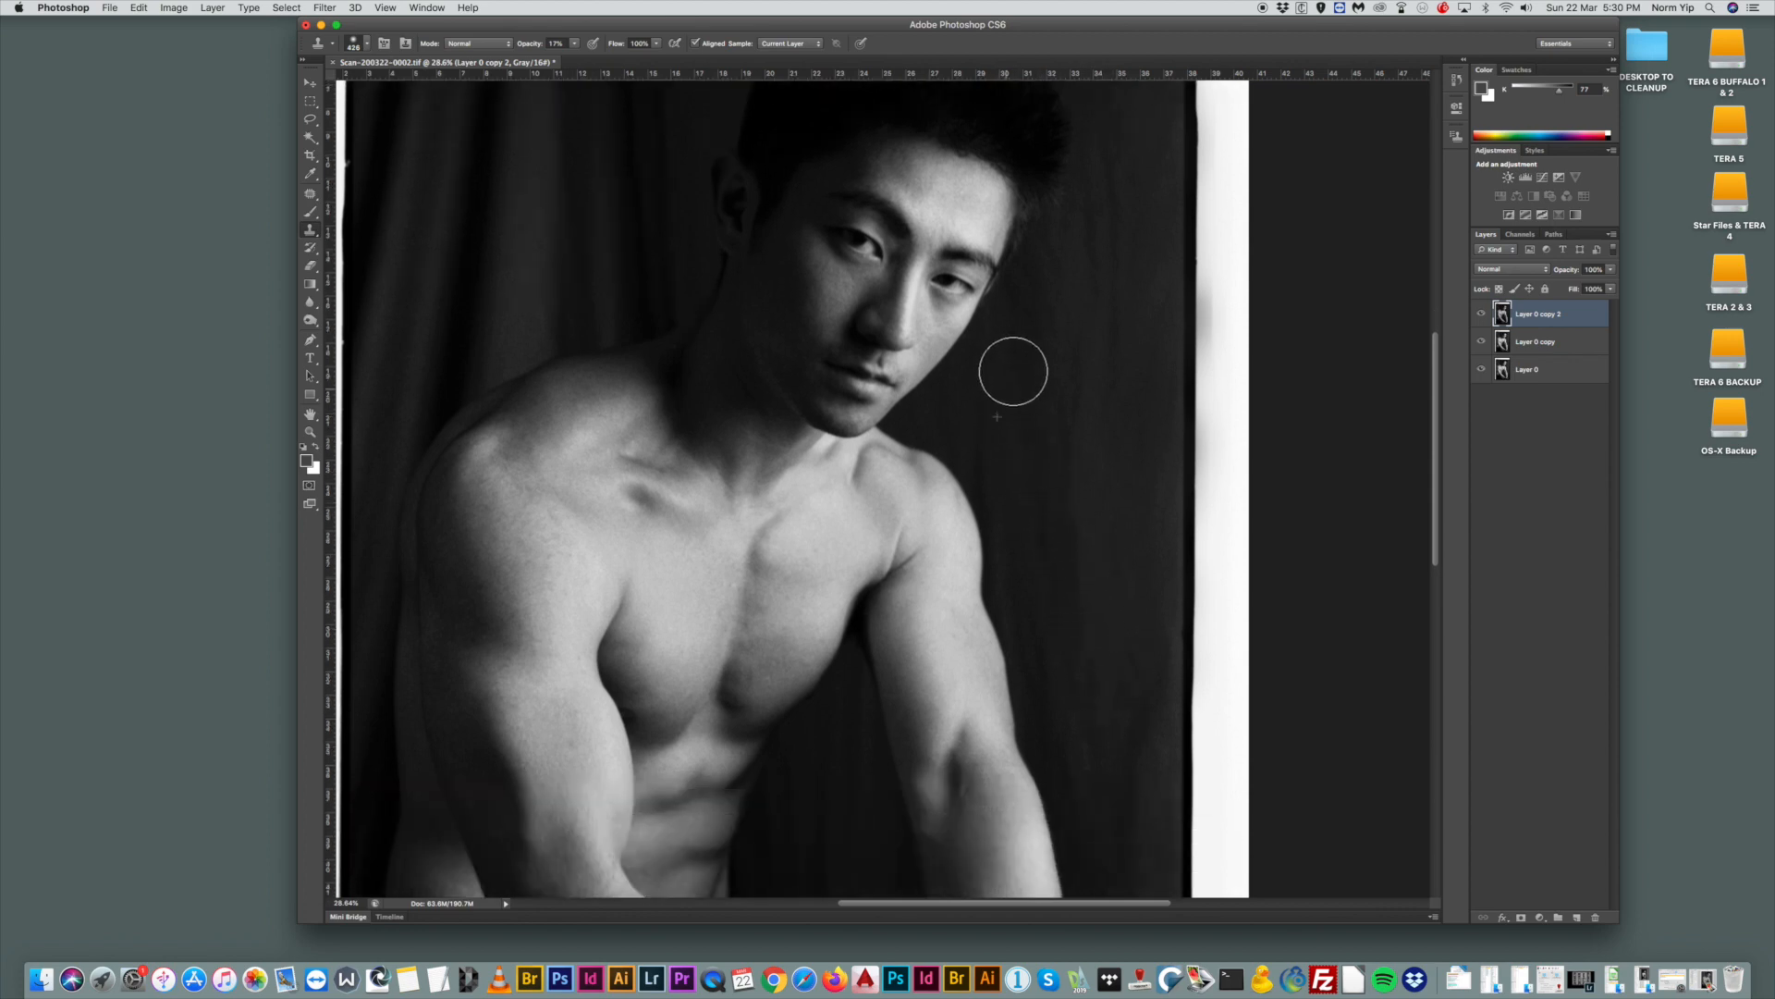
left_click(1054, 643, "alt")
left_click(1068, 702, "alt")
mouse_move(1071, 773)
left_mouse_down()
mouse_move(1138, 736)
mouse_move(1119, 806)
left_mouse_up()
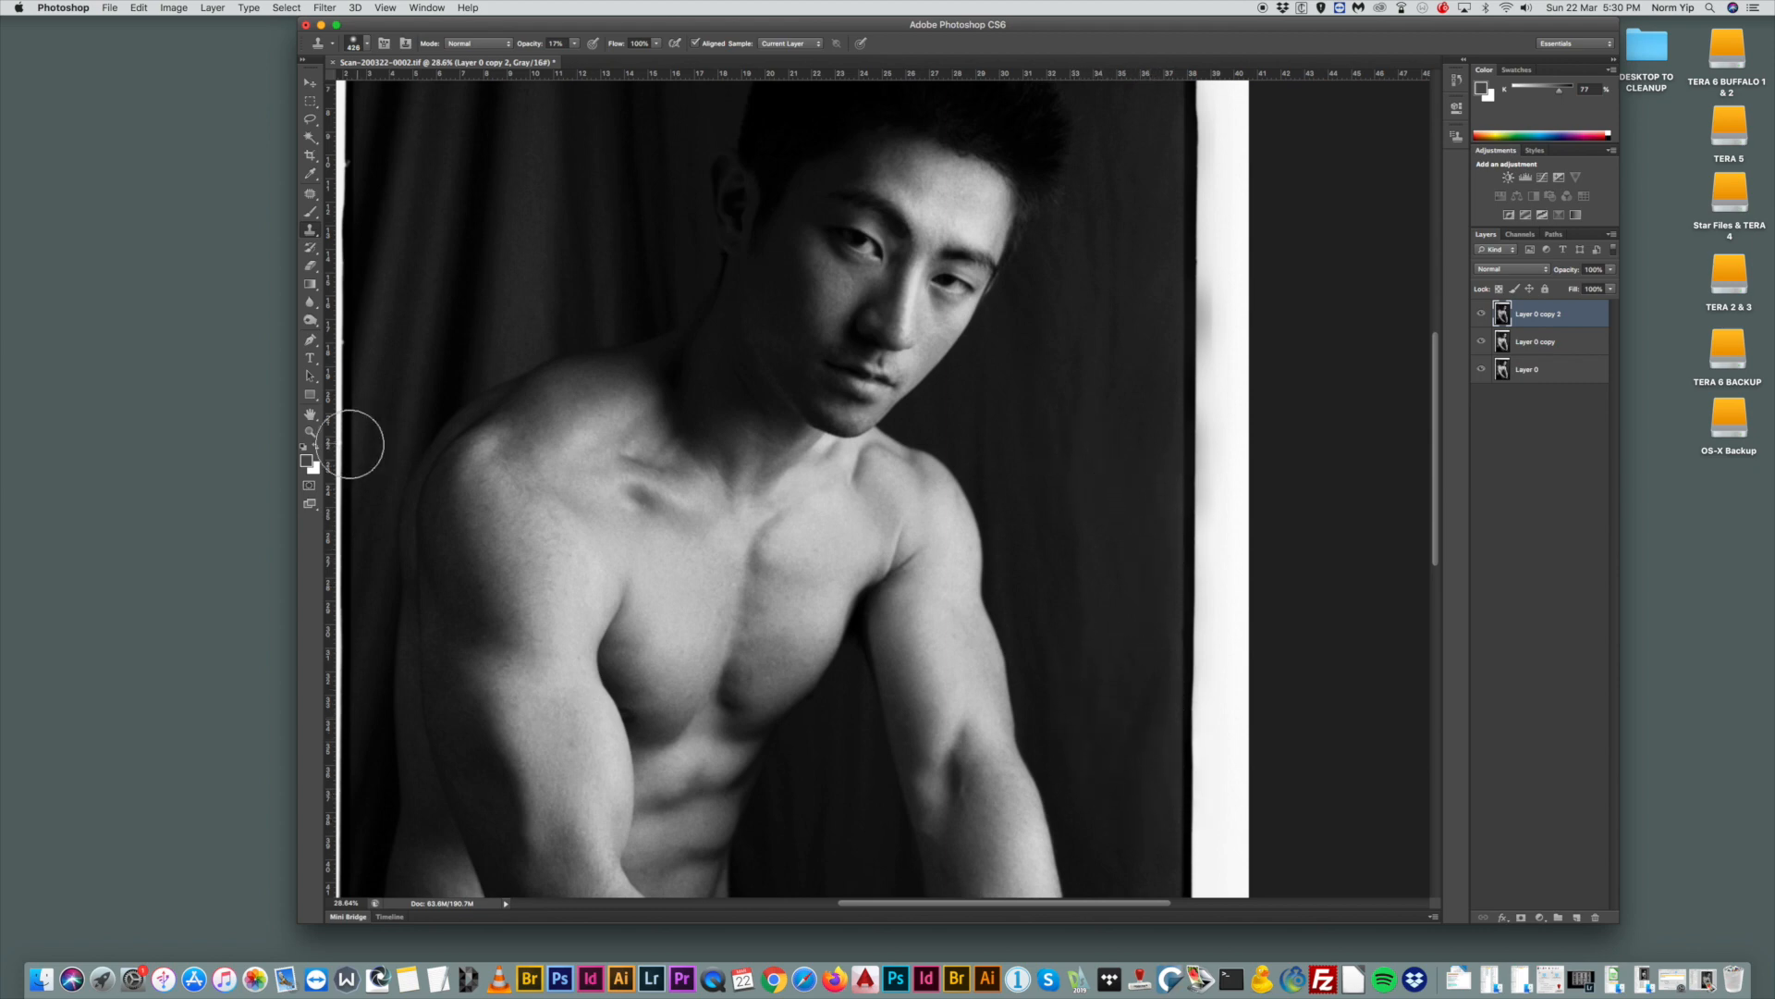
Examine the evenness of the darkened background across the whole portrait.
left_click(310, 432)
left_click(1110, 559, "alt")
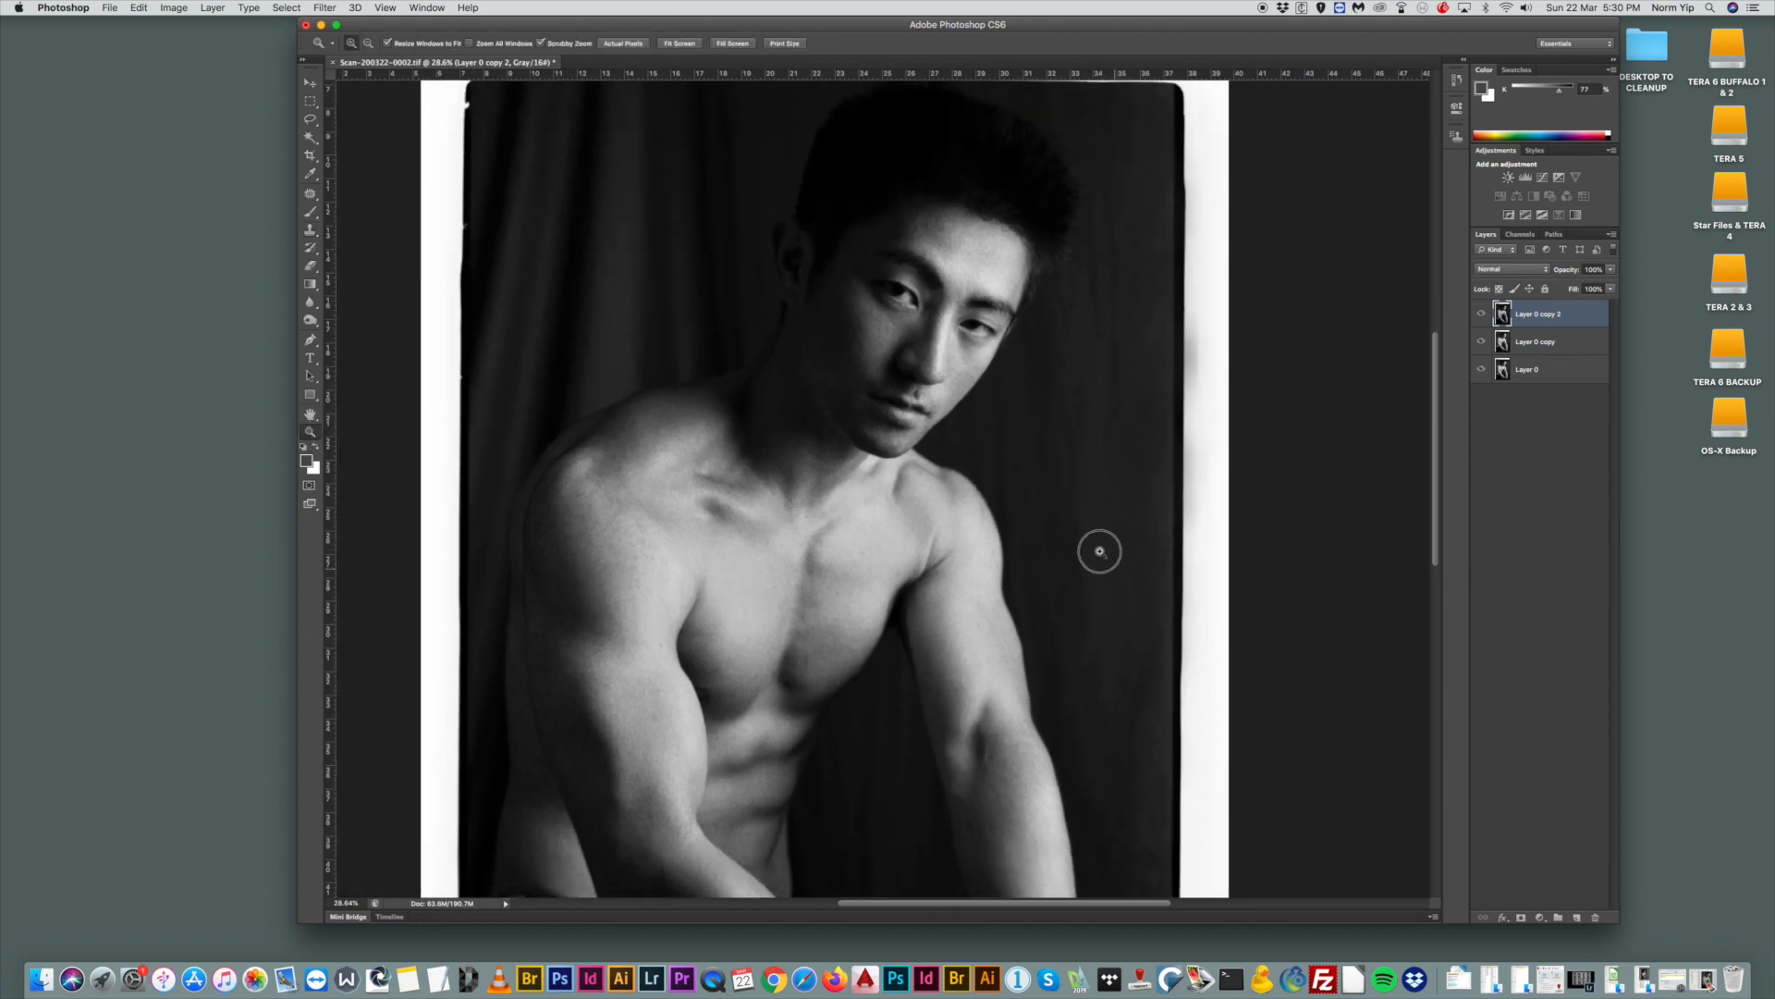
left_click(1097, 555, "alt")
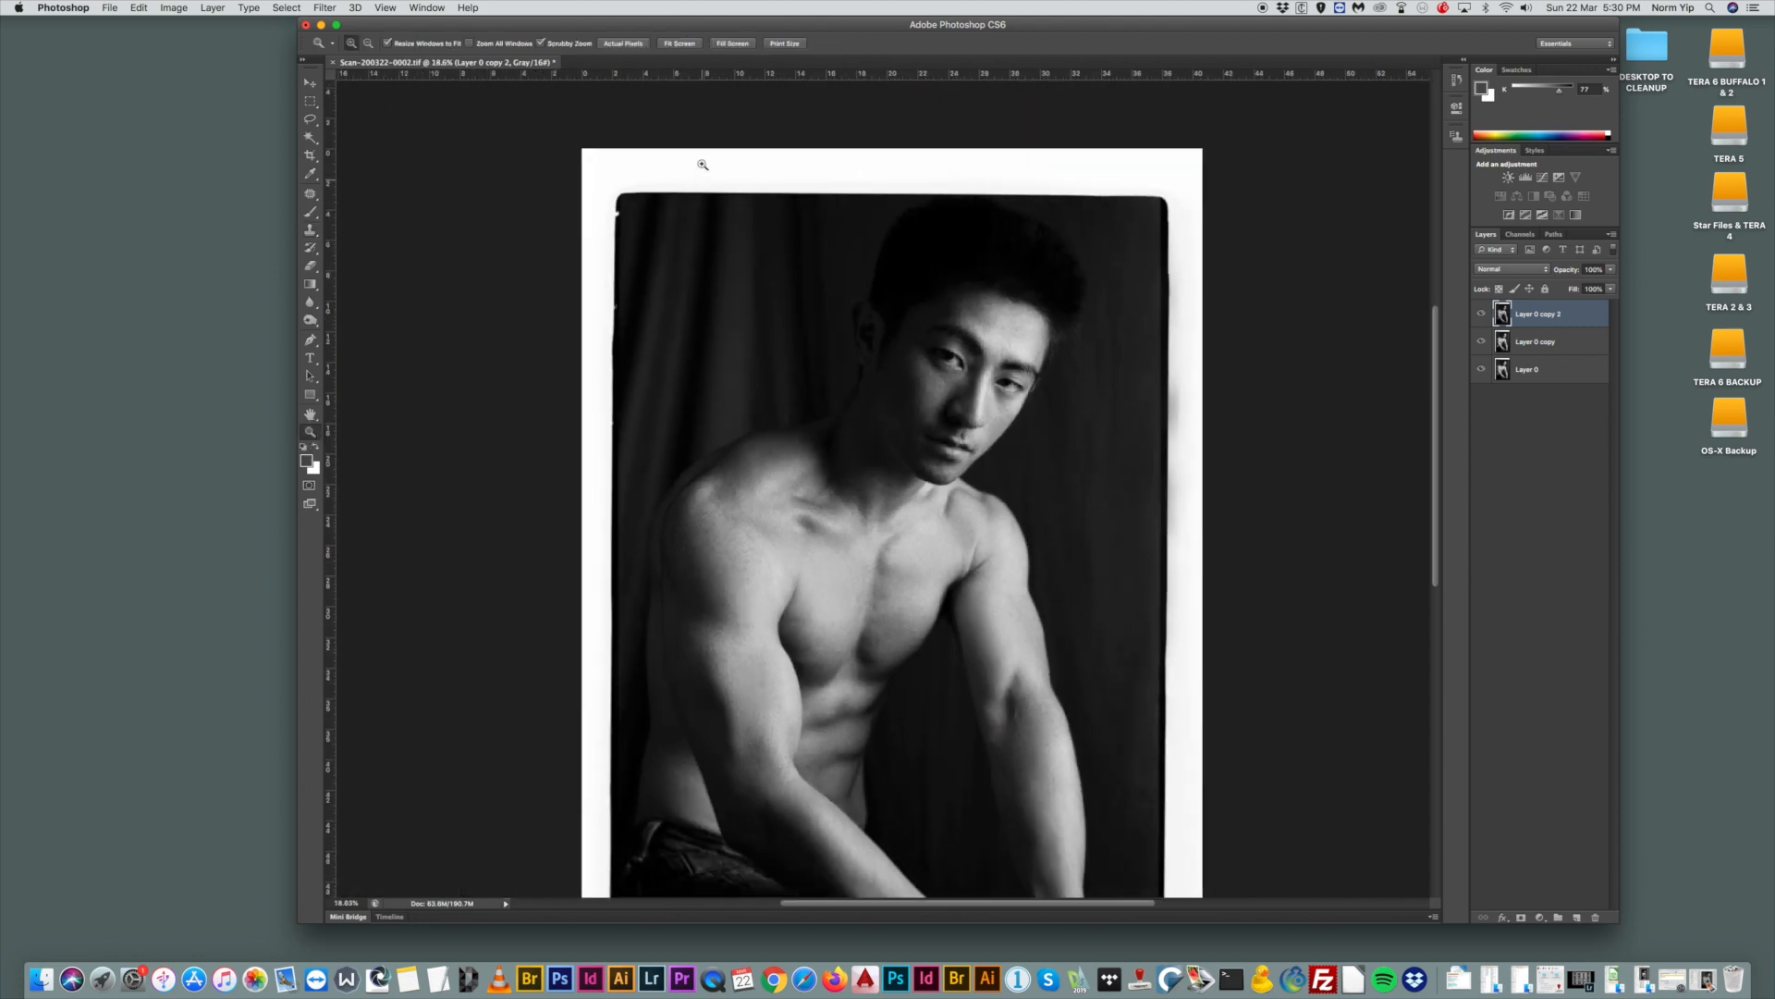
left_click_drag(676, 35, 603, 13)
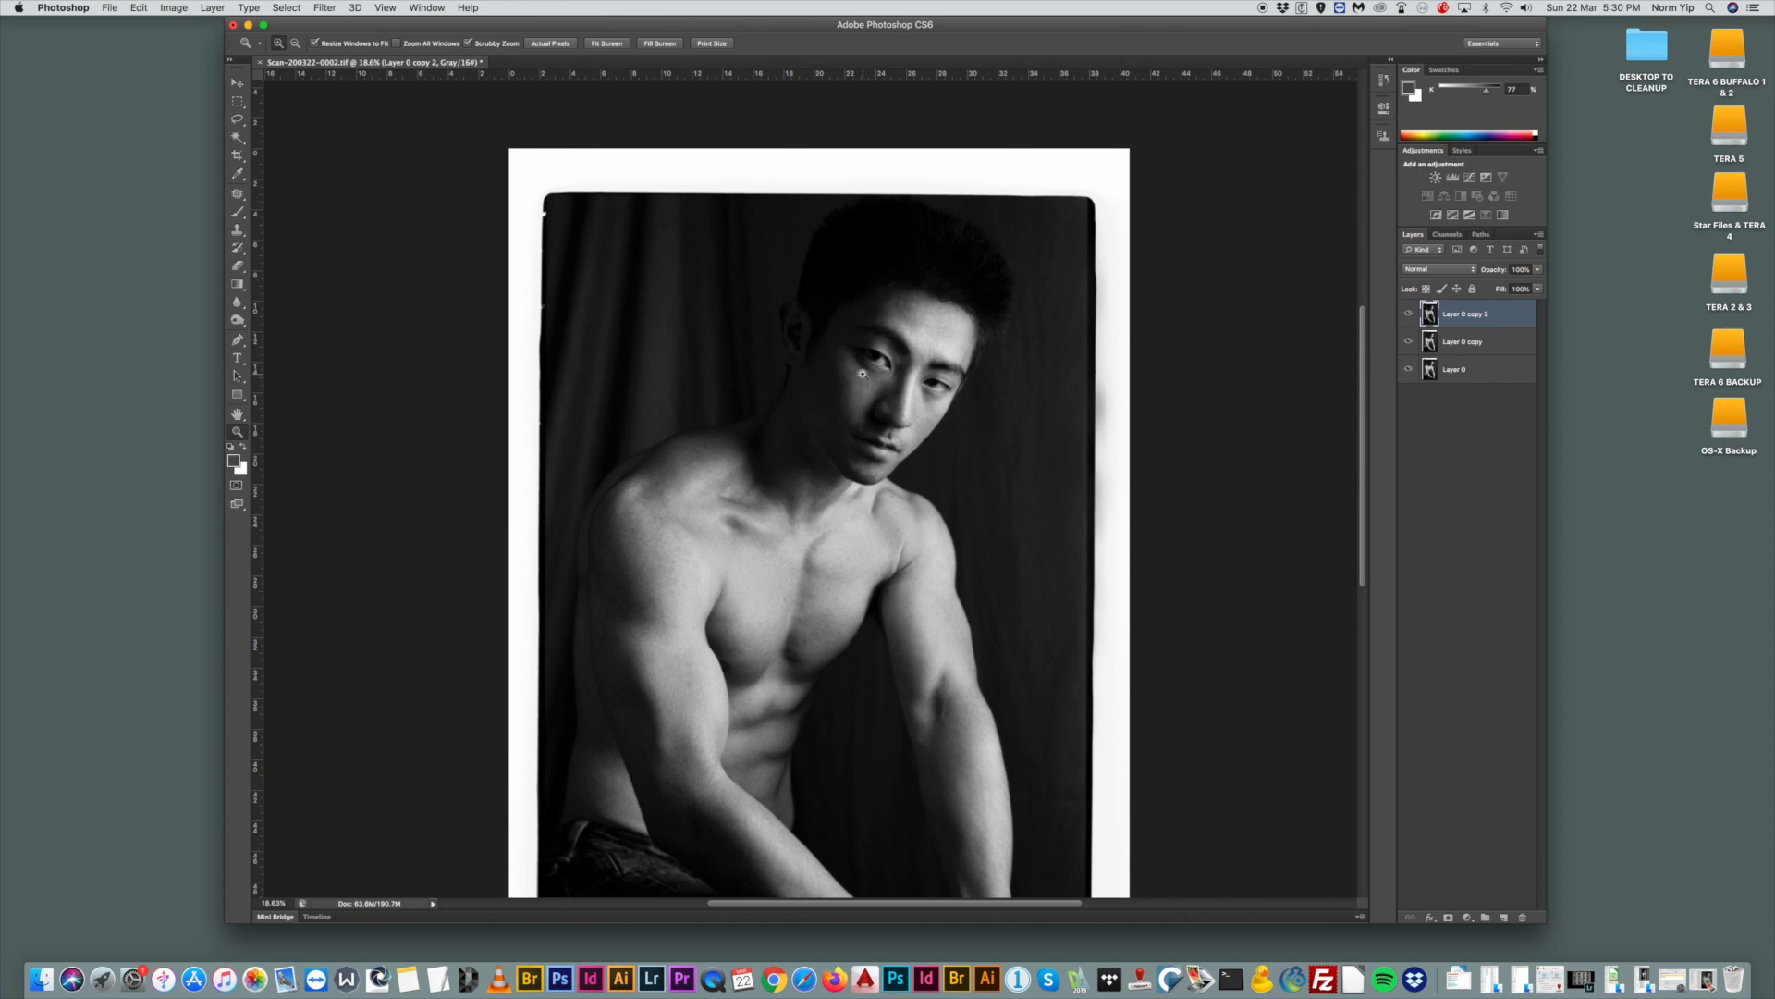
mouse_move(1015, 479)
left_mouse_down()
mouse_move(1057, 519)
mouse_move(1026, 483)
left_mouse_up()
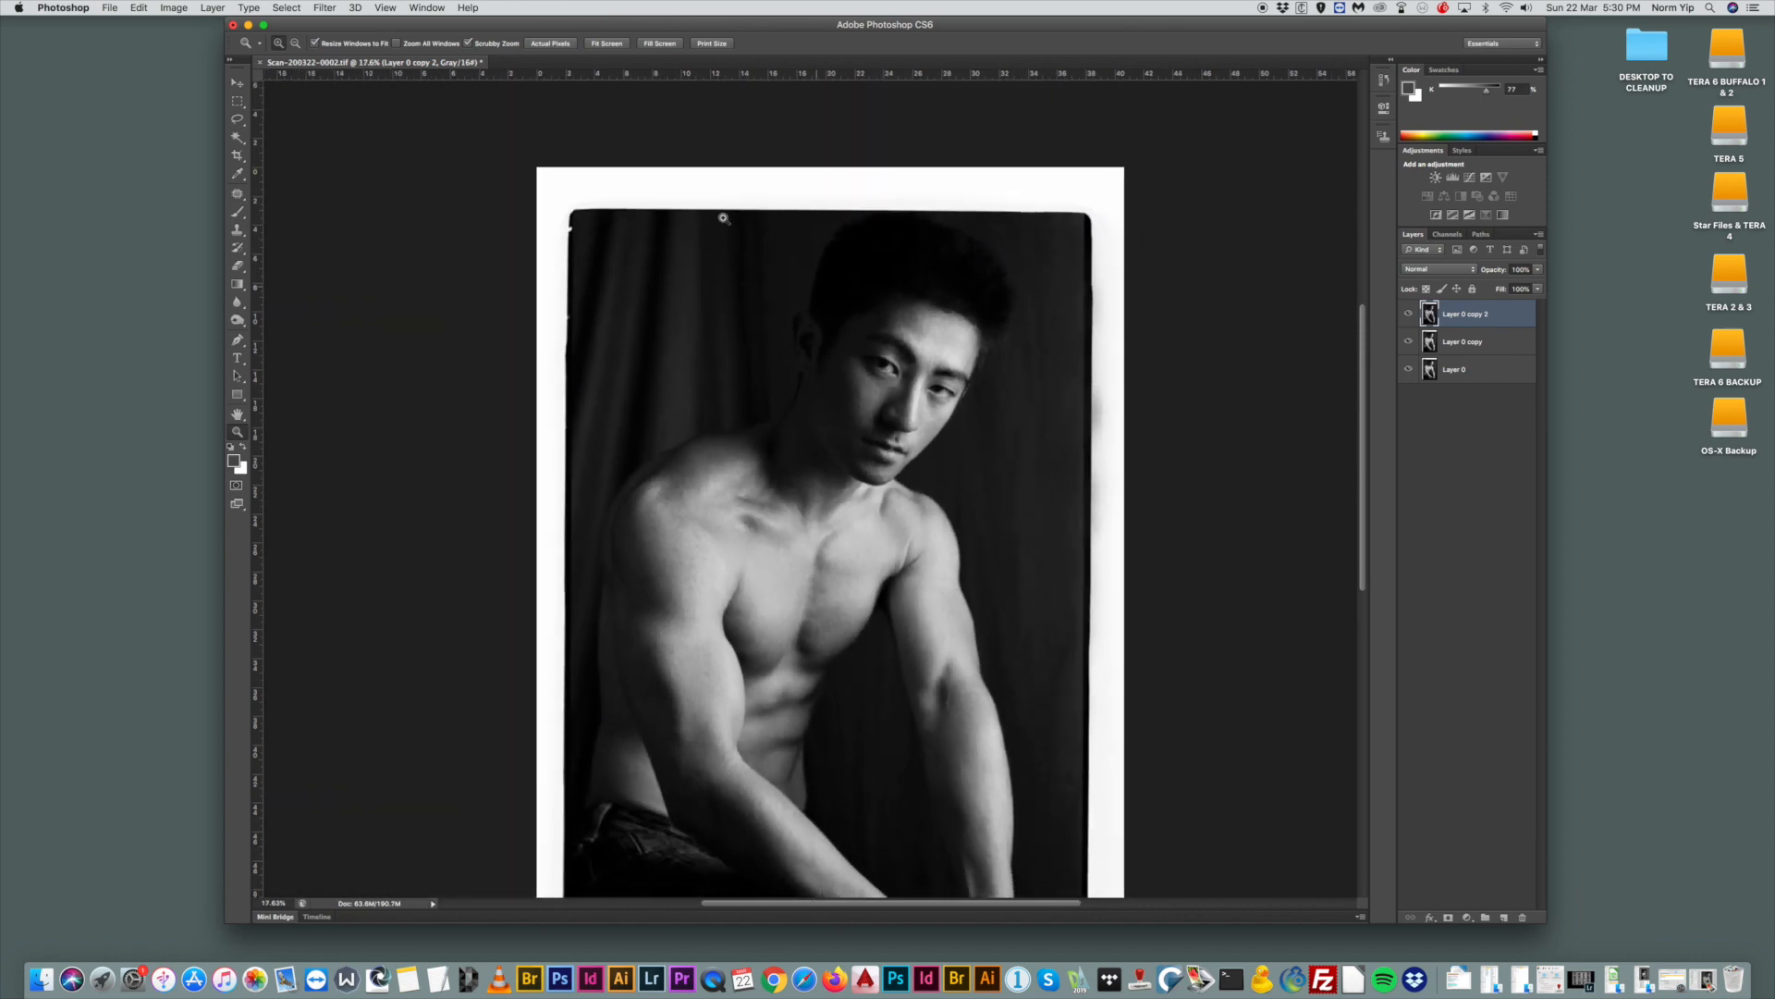
left_click_drag(645, 29, 610, 29)
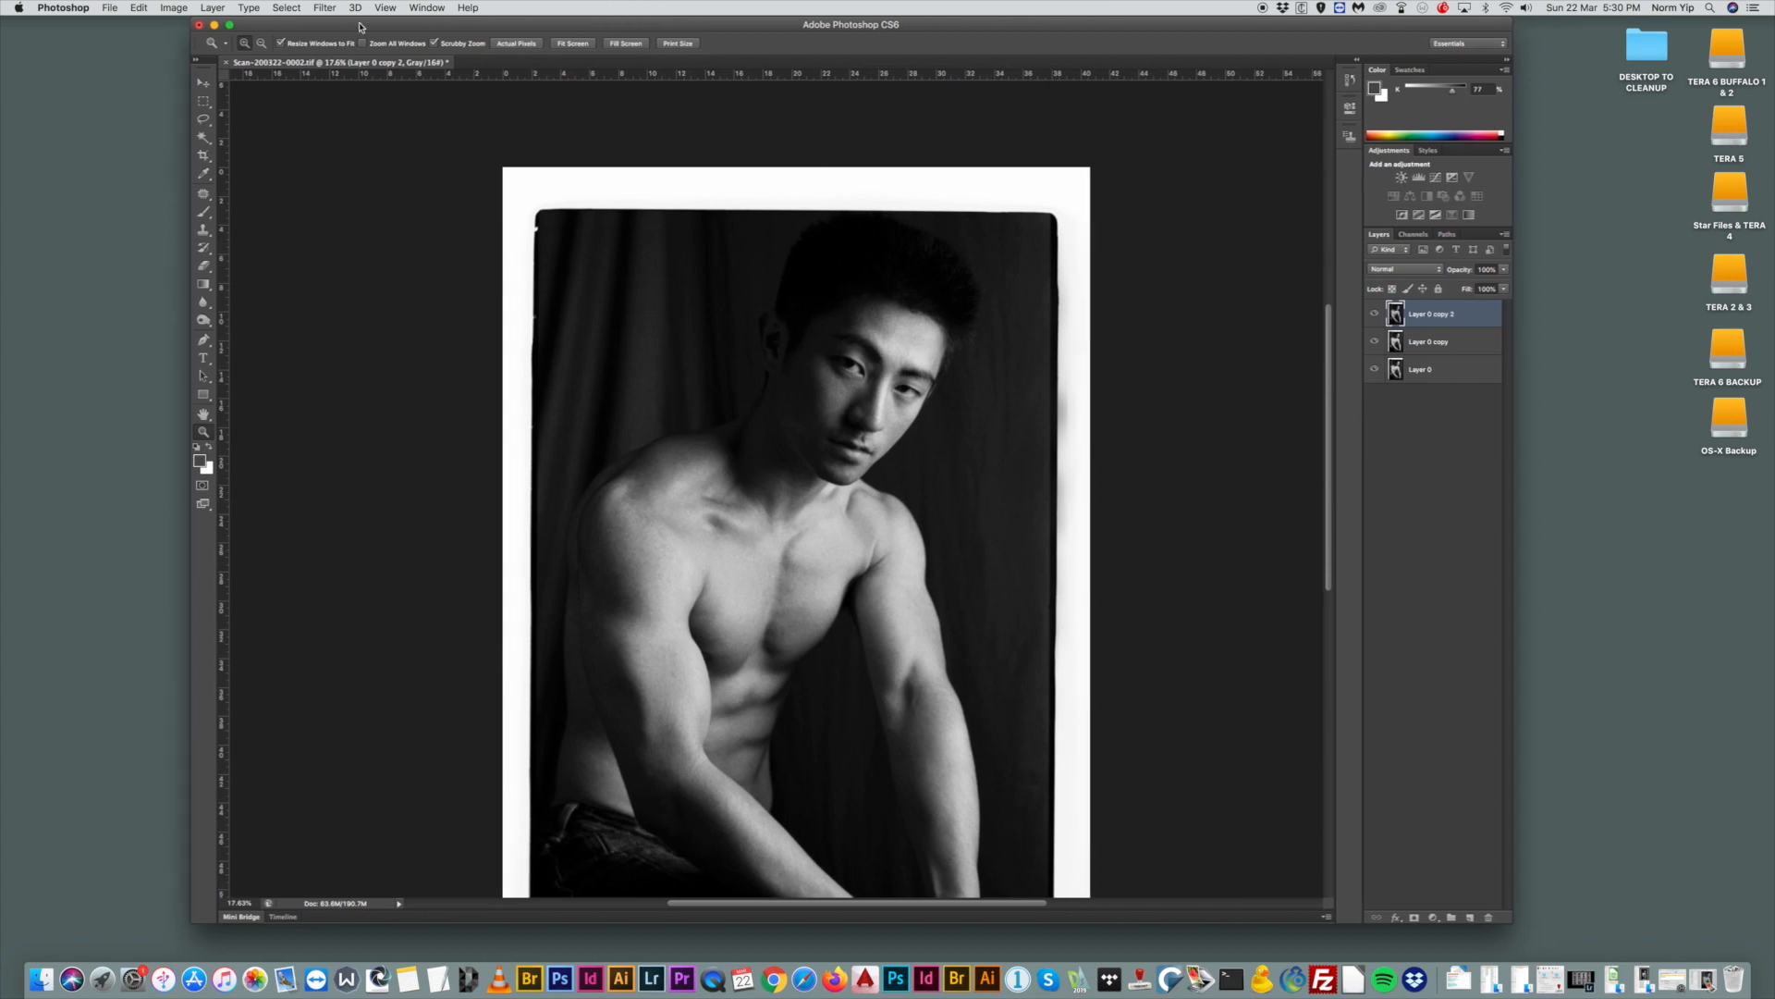
left_click(324, 6)
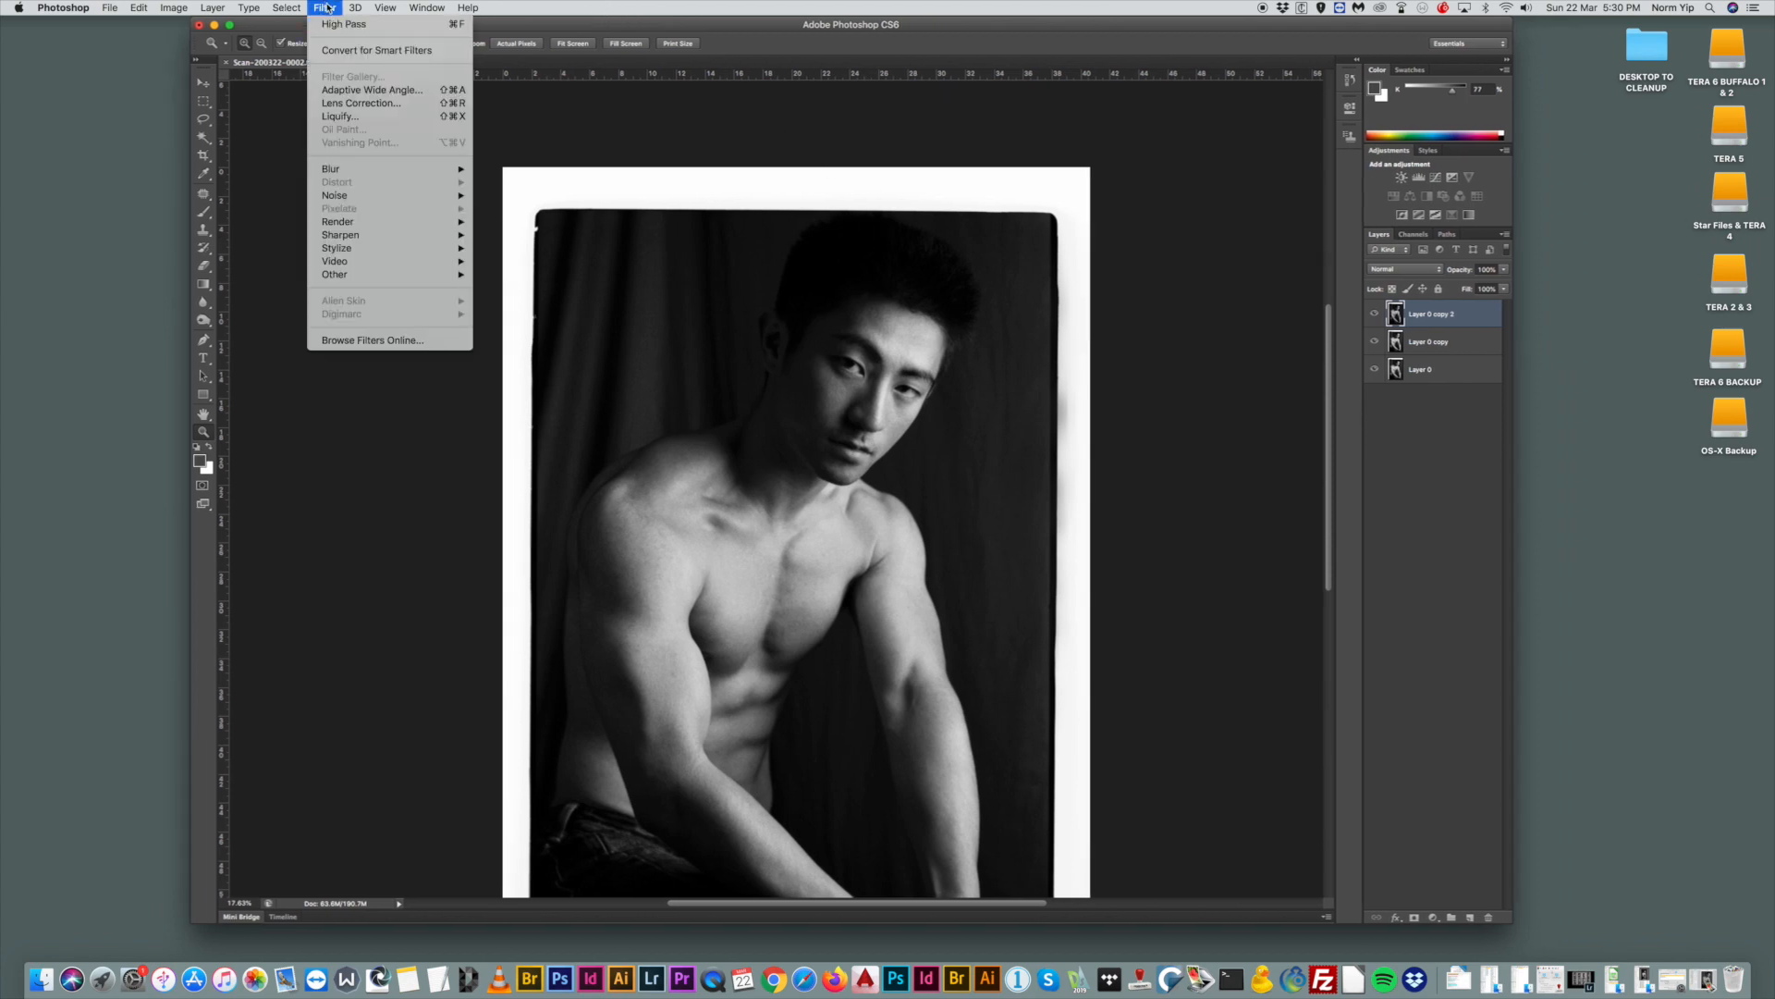
left_click(764, 170)
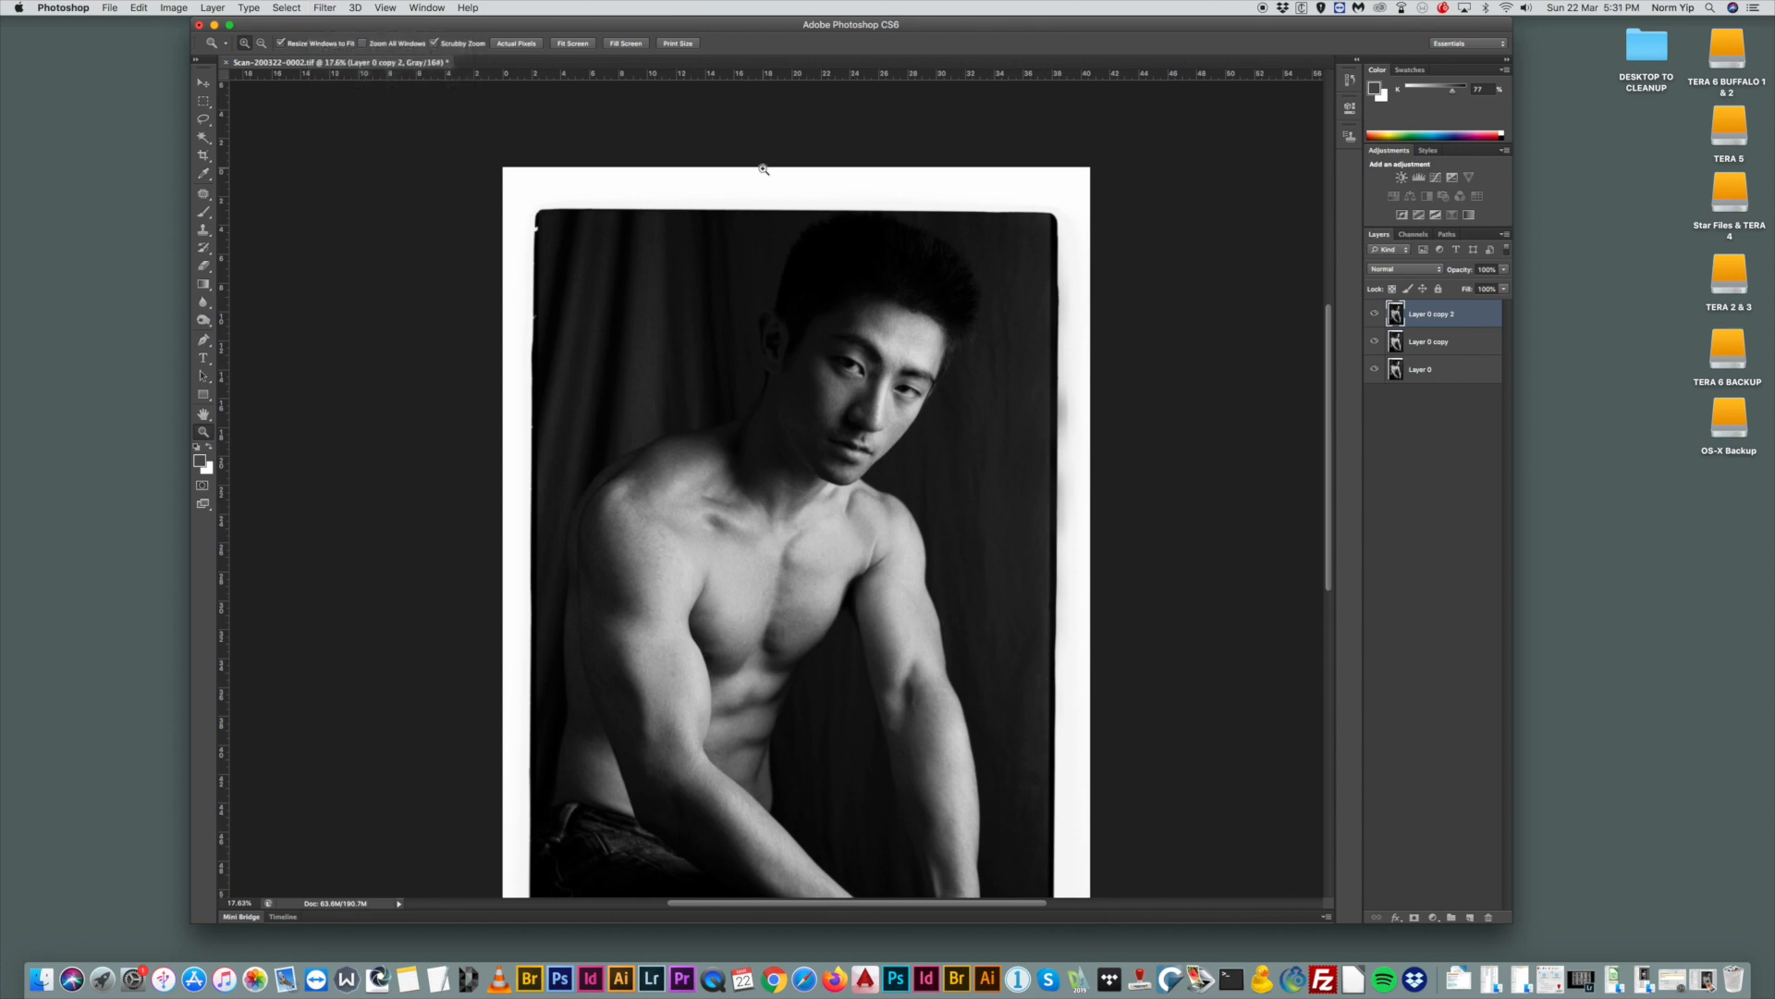
left_click_drag(1085, 428, 1044, 403)
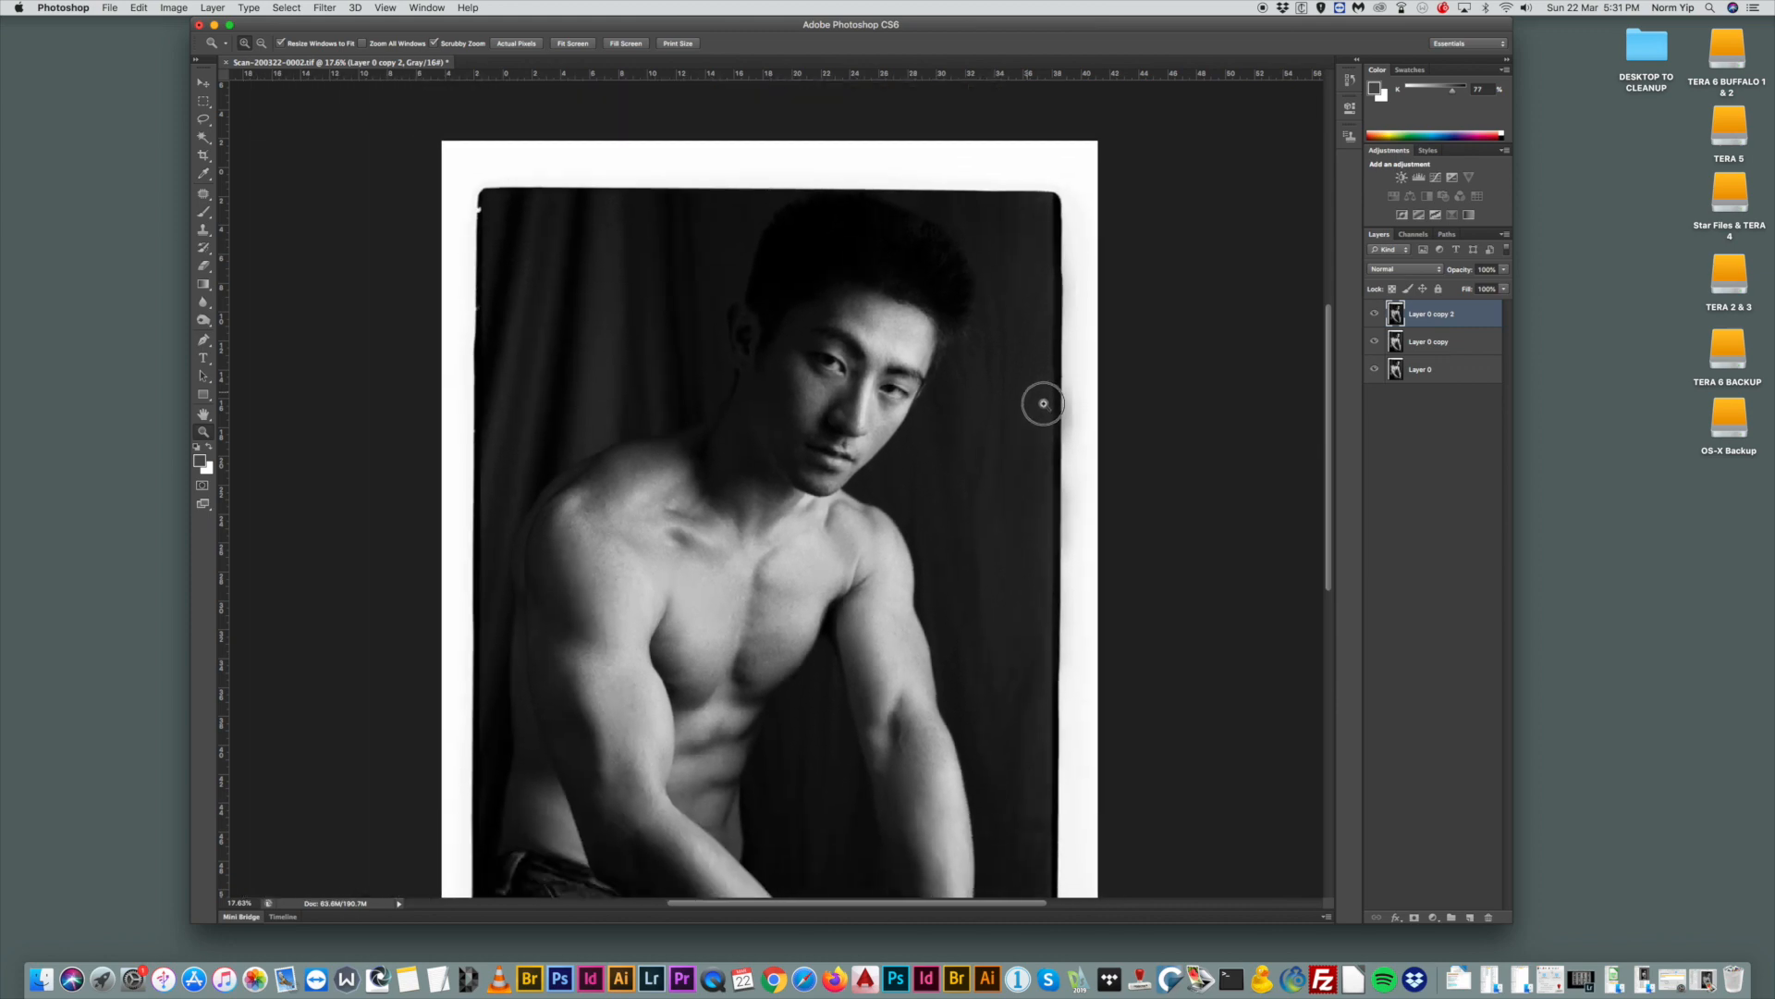
left_click_drag(1044, 403, 1002, 404)
Darken the top layer with a Curves adjustment, moving a point to input 62 and output 70.
left_click(174, 8)
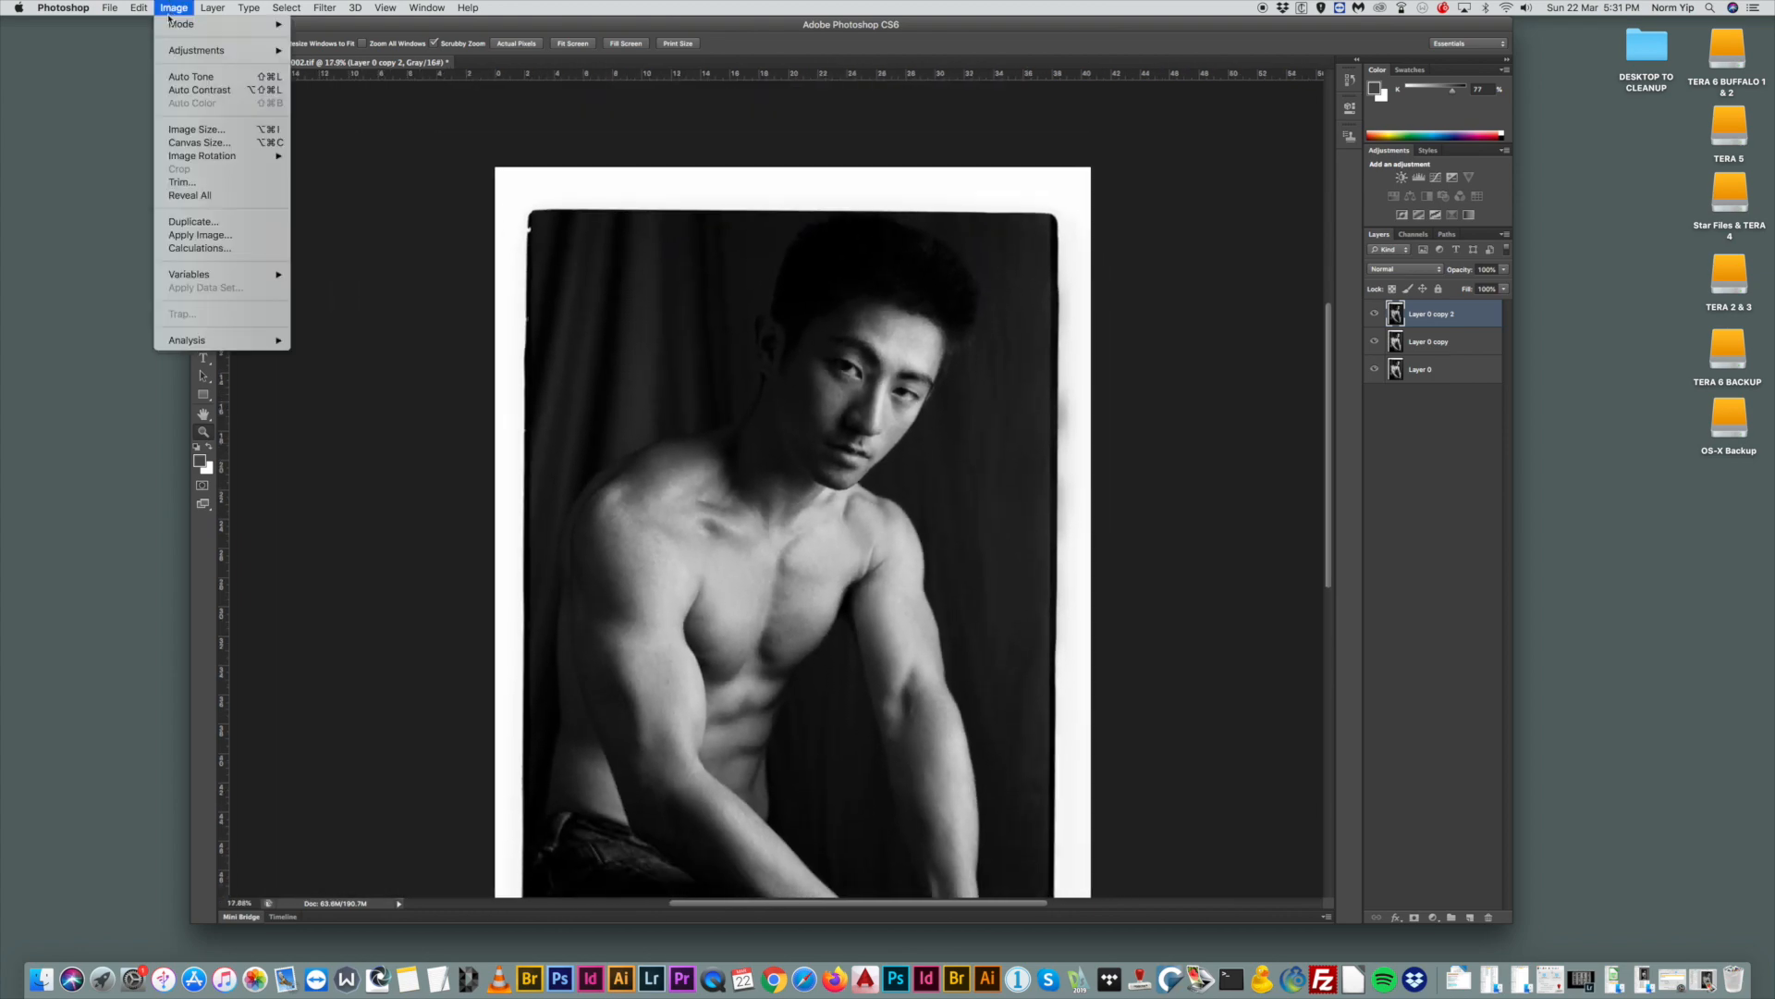
mouse_move(221, 50)
left_click(309, 77)
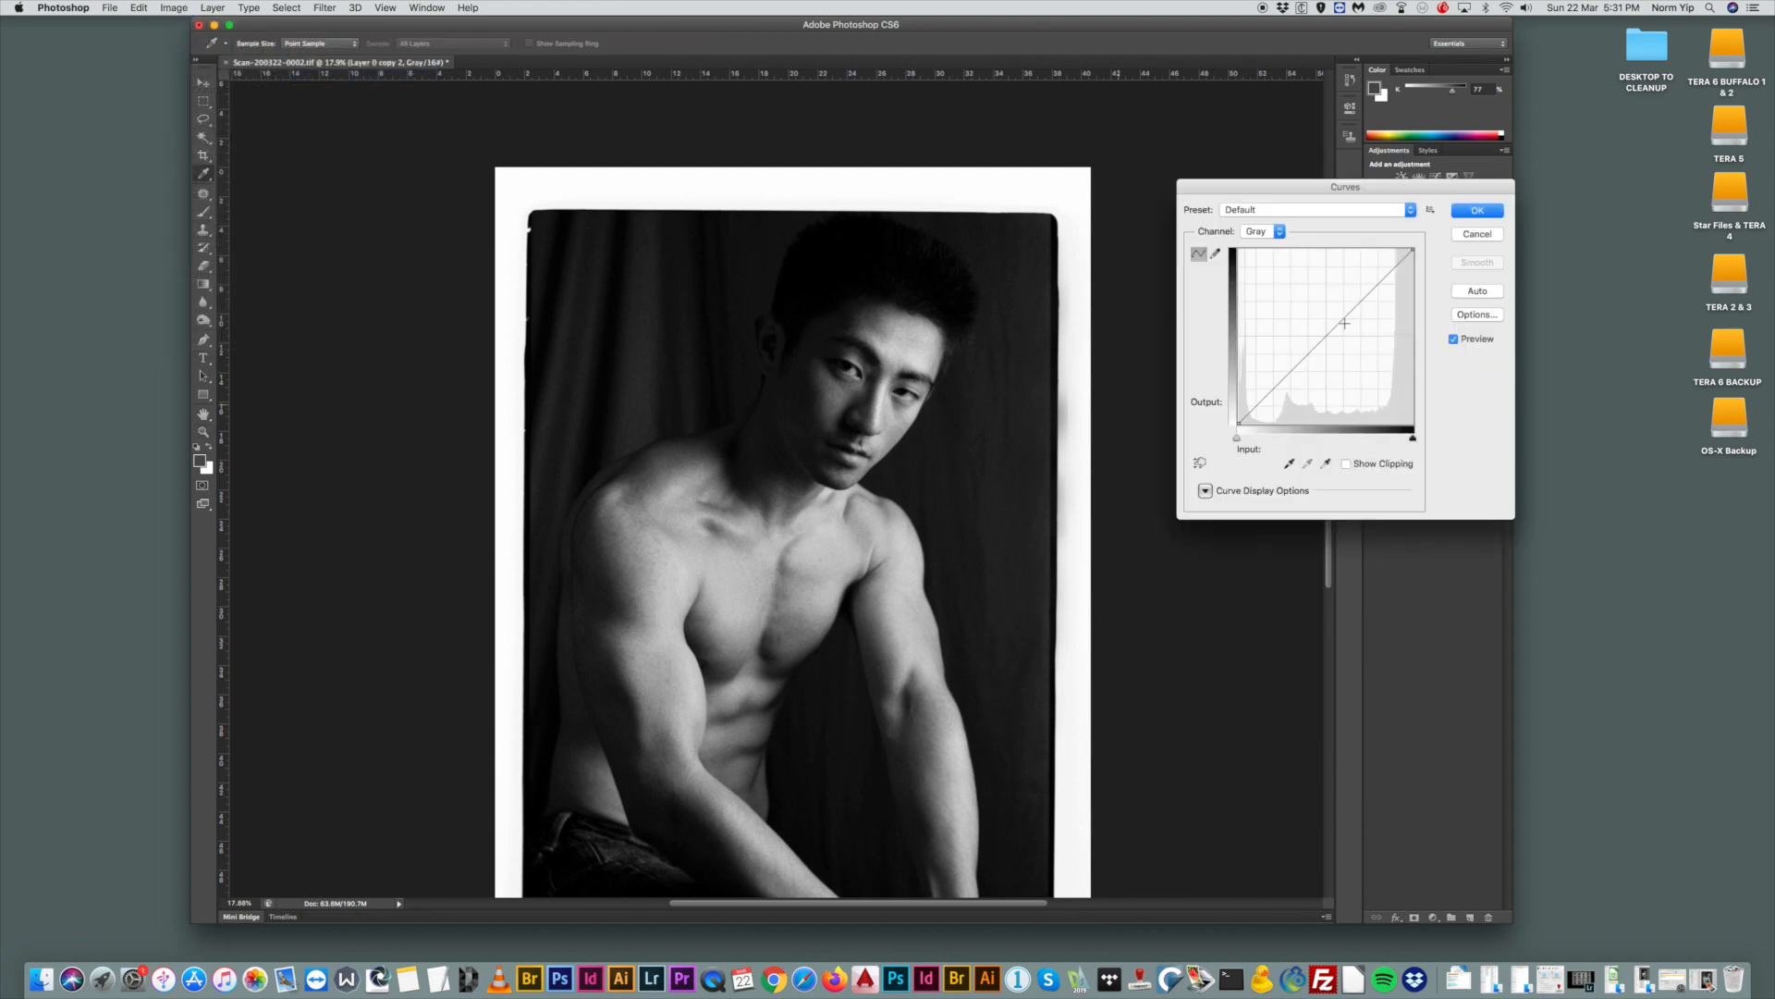
left_click_drag(1348, 313, 1348, 301)
left_click(1348, 302)
left_click(1348, 301)
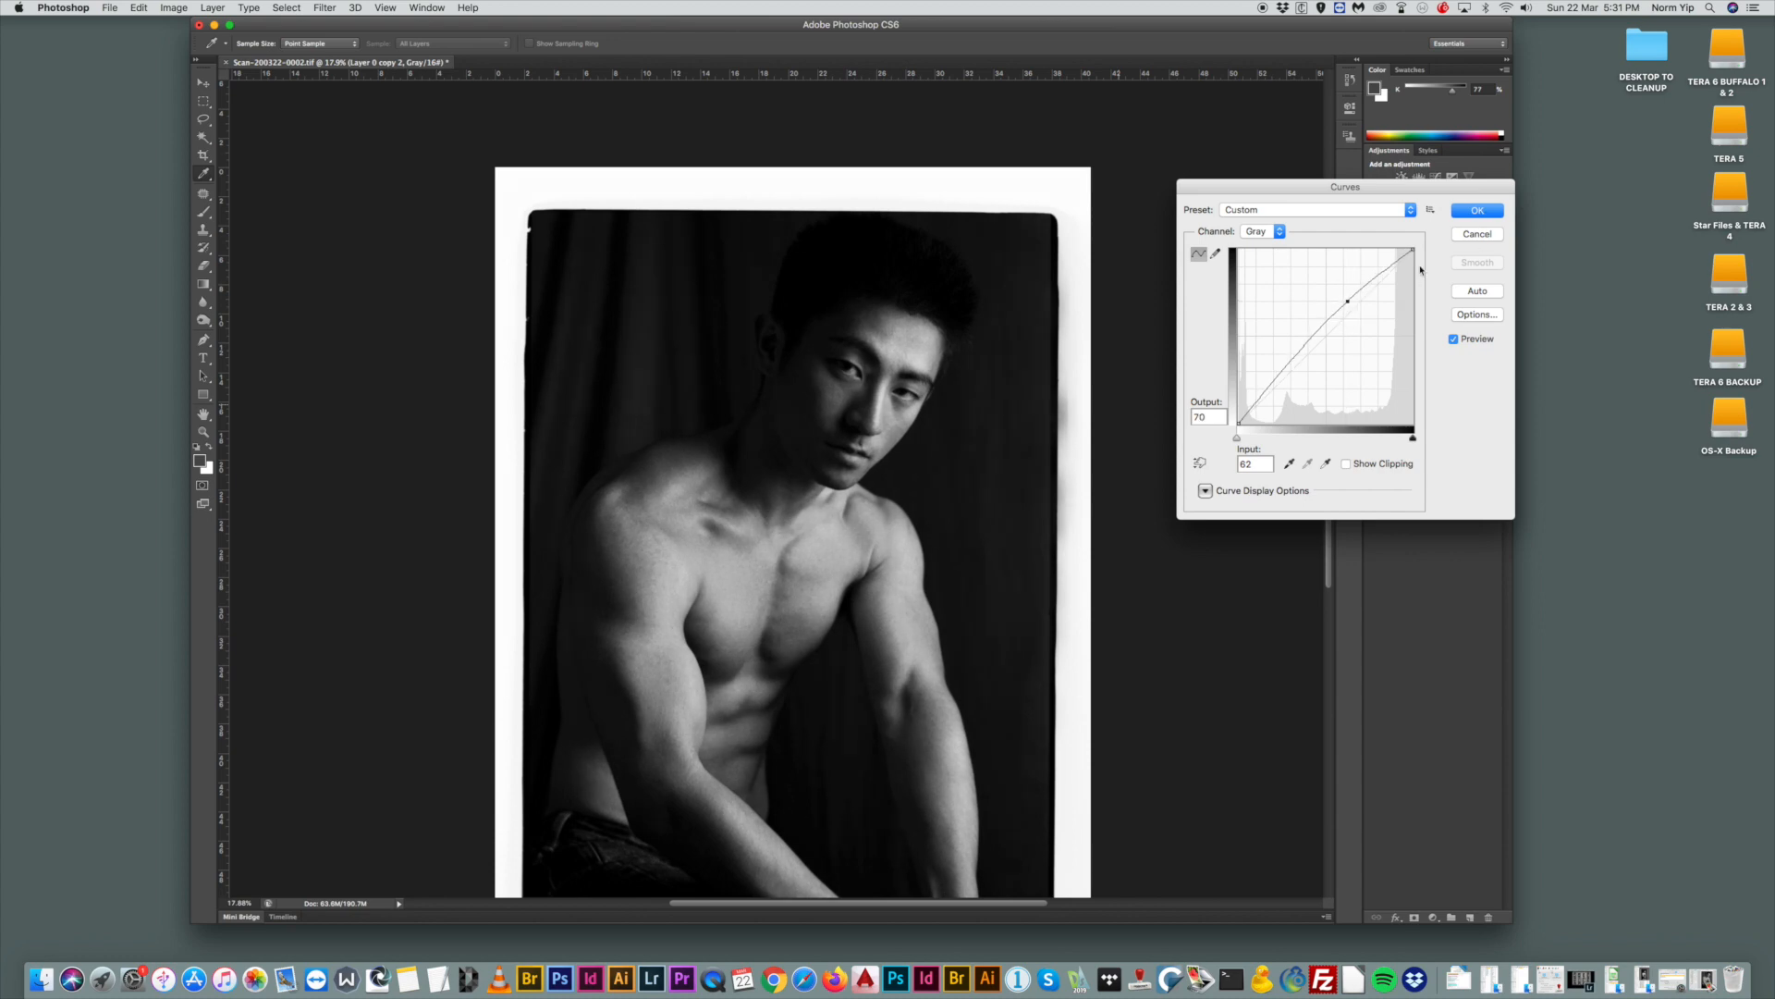
key("Return")
Compare the portrait with and without the darkened top layer.
left_click(1376, 318)
left_click(1376, 318)
left_click(1376, 318)
left_click(1375, 318)
left_click(1376, 318)
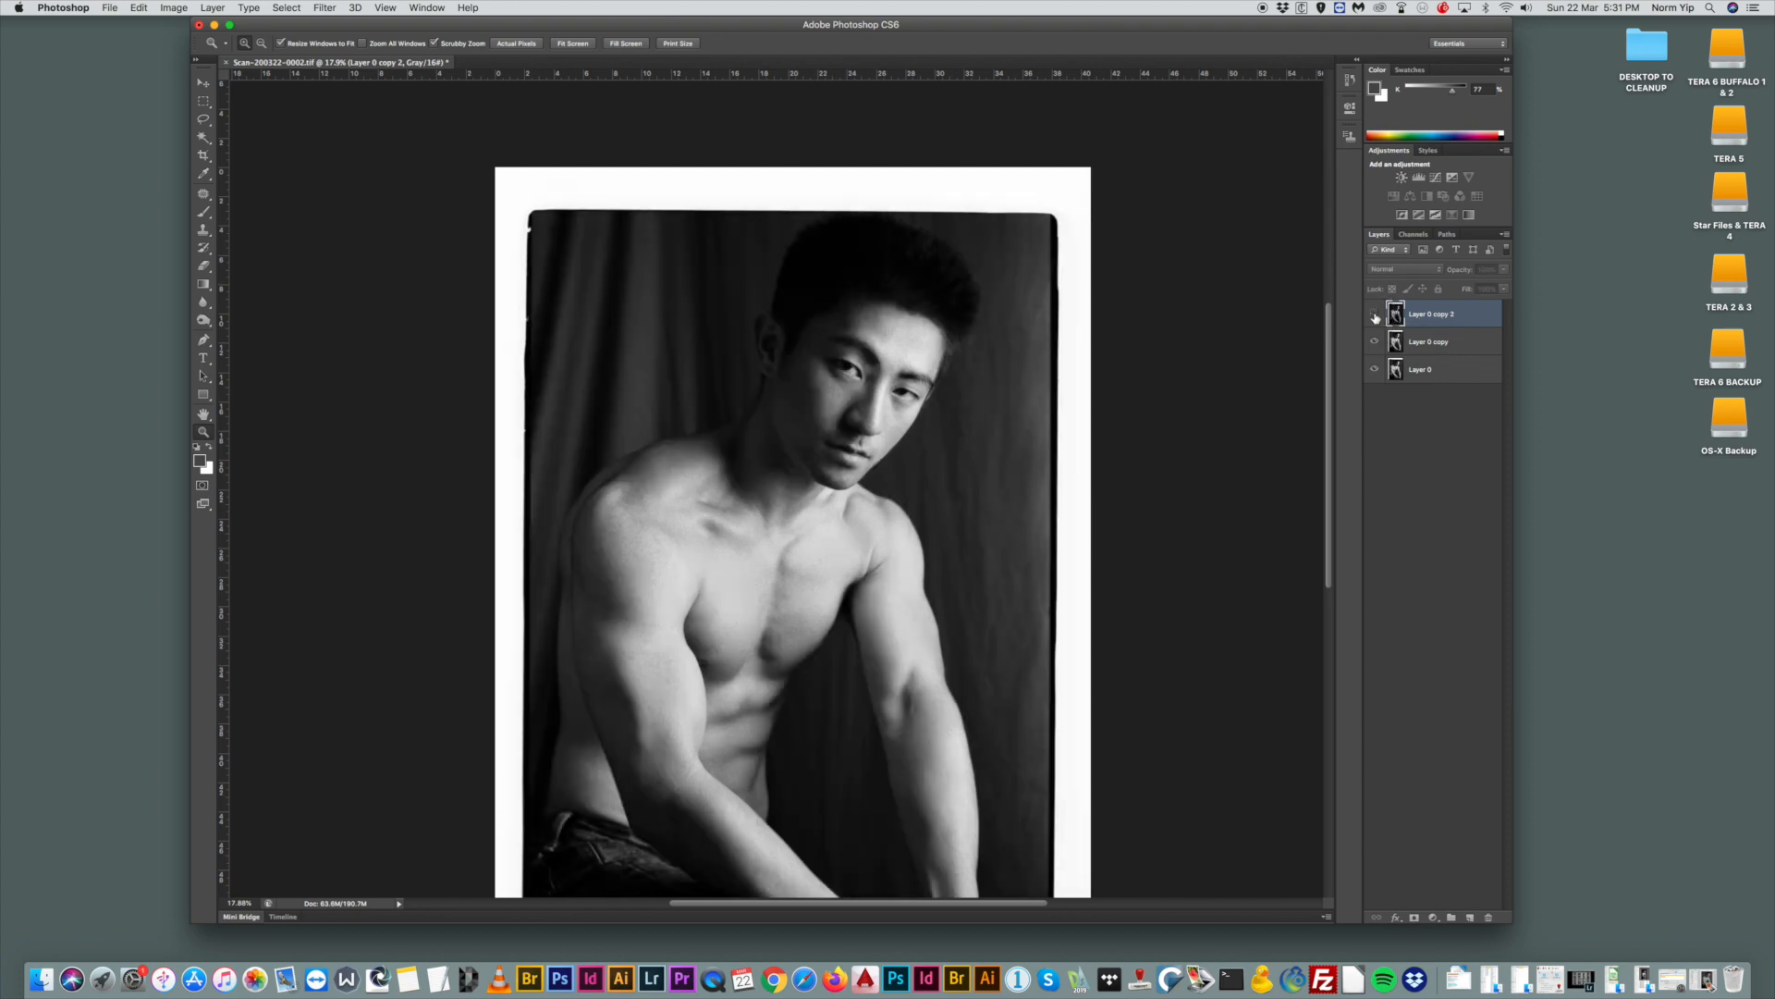
left_click(1375, 318)
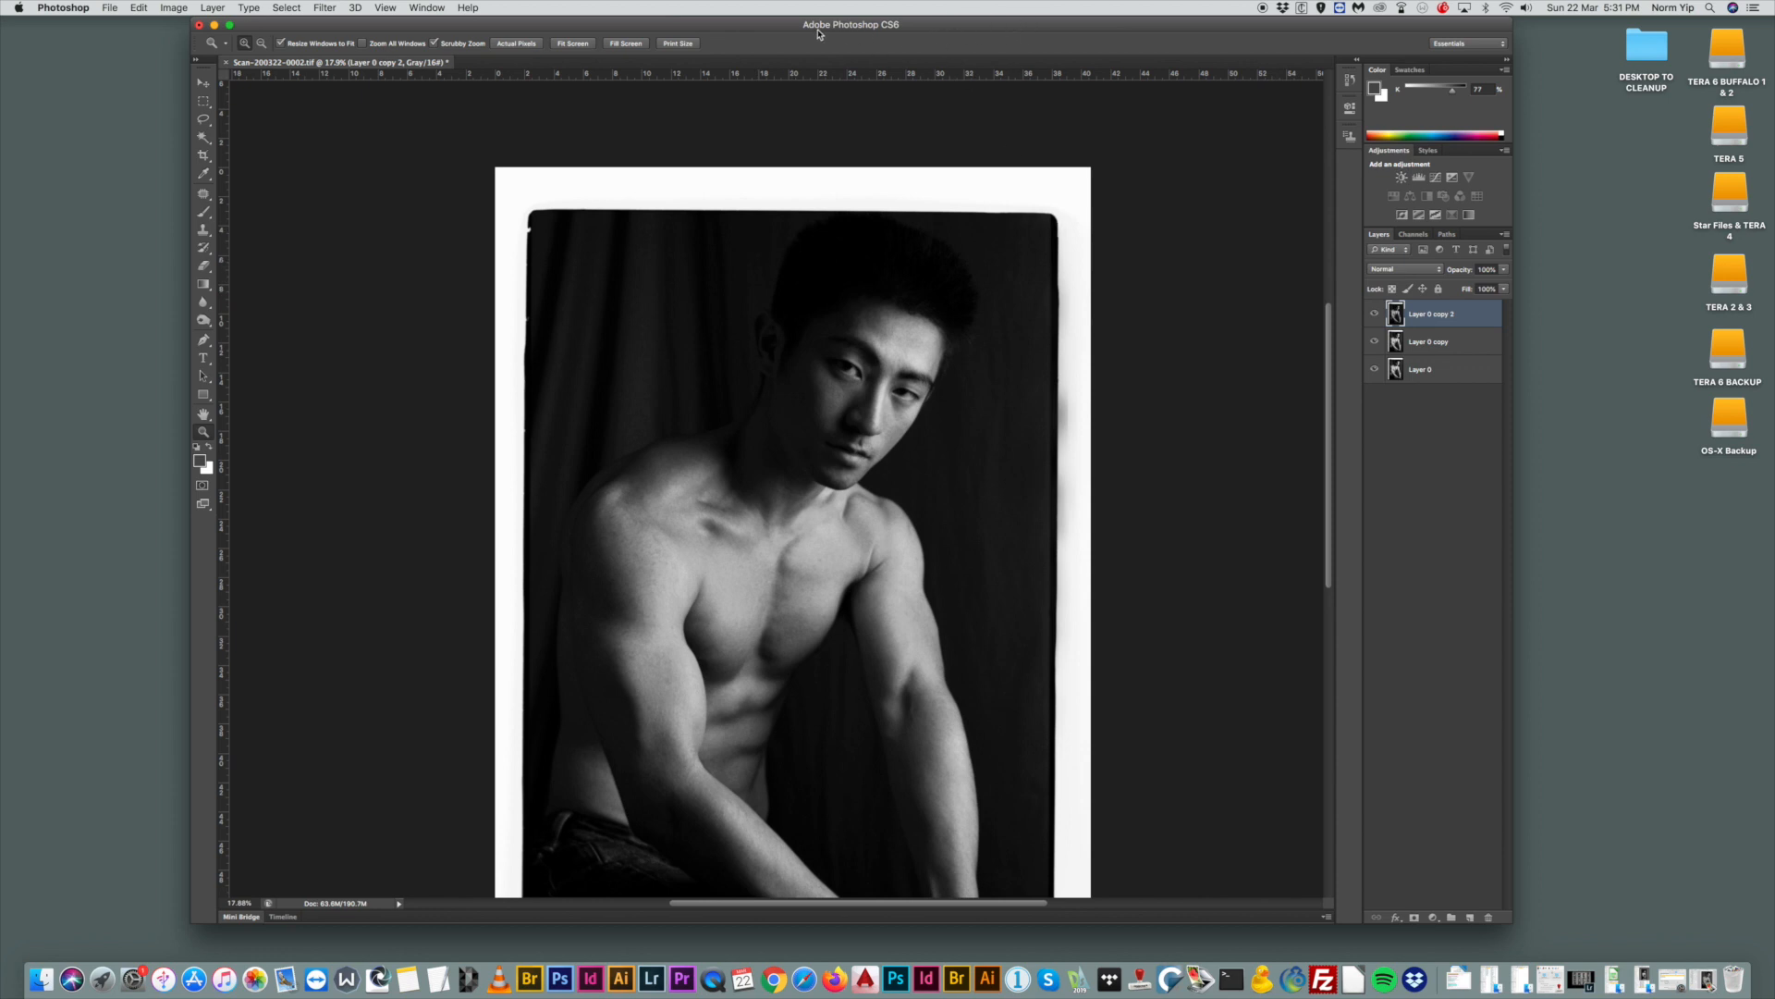
Set the Eraser to a 1447 px brush with 0% hardness, try erasing the top layer over the face, and undo the stroke.
left_click_drag(818, 34, 906, 34)
left_click(289, 269)
right_click(889, 309)
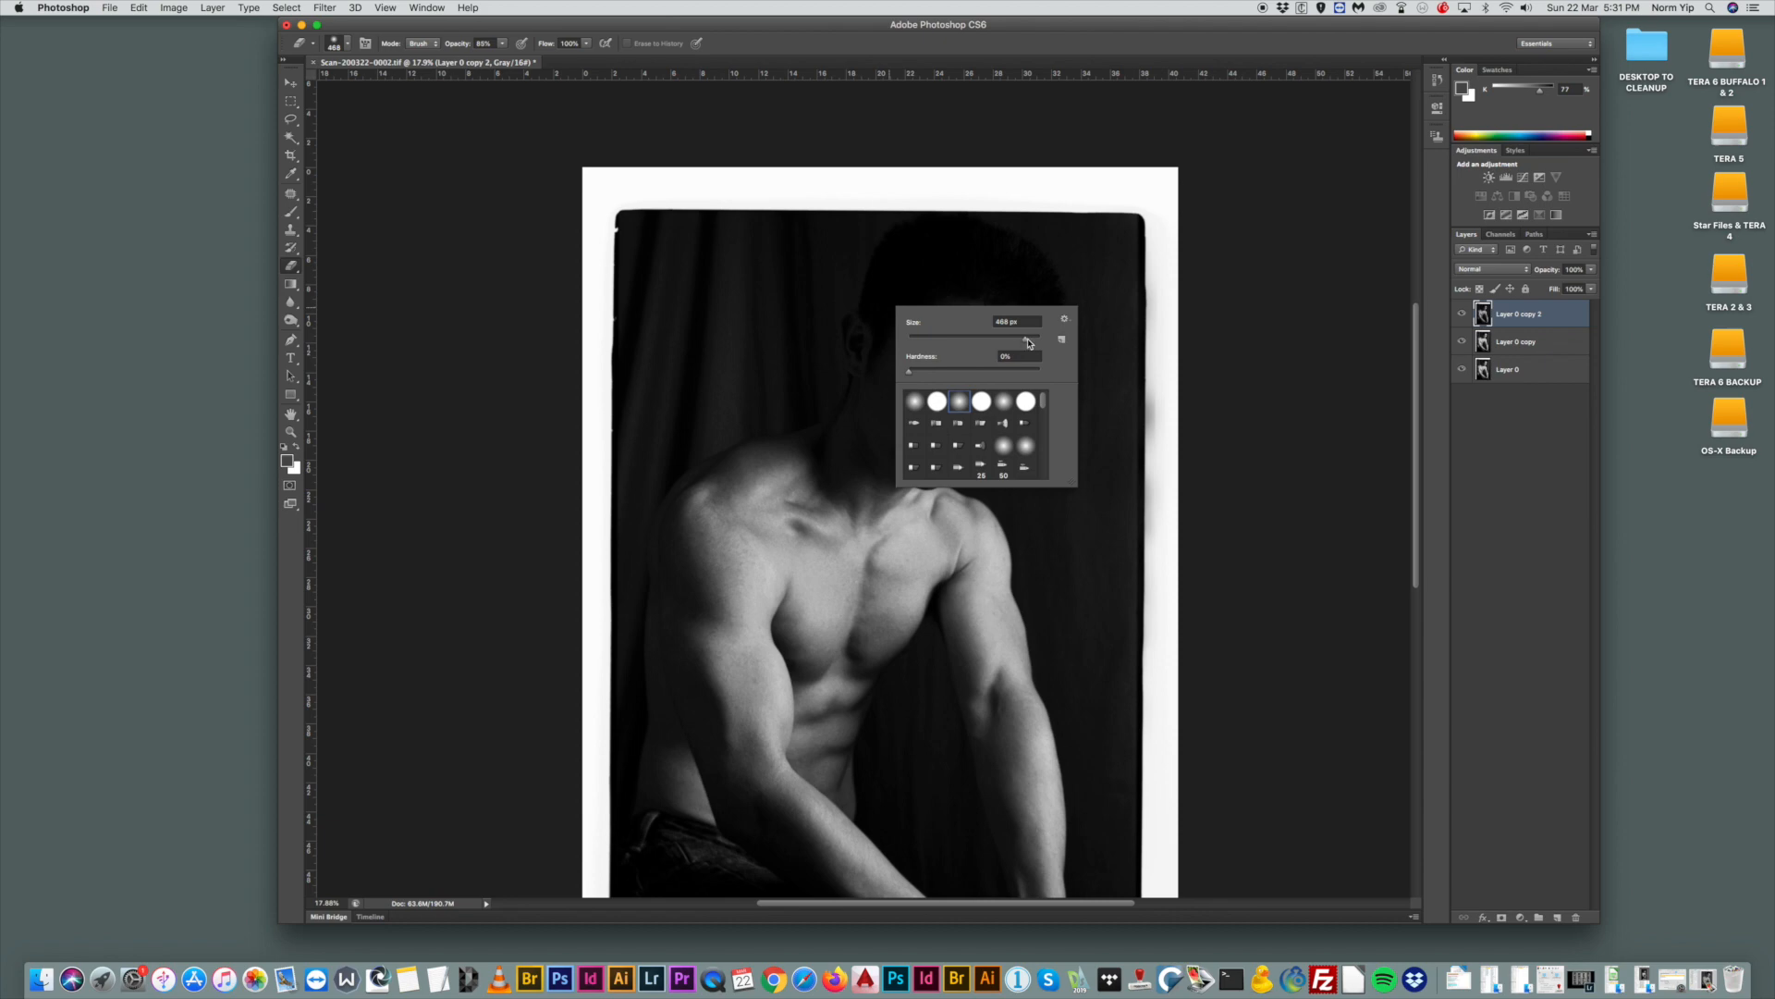
left_click_drag(1028, 343, 1028, 345)
left_click(956, 247)
right_click(977, 312)
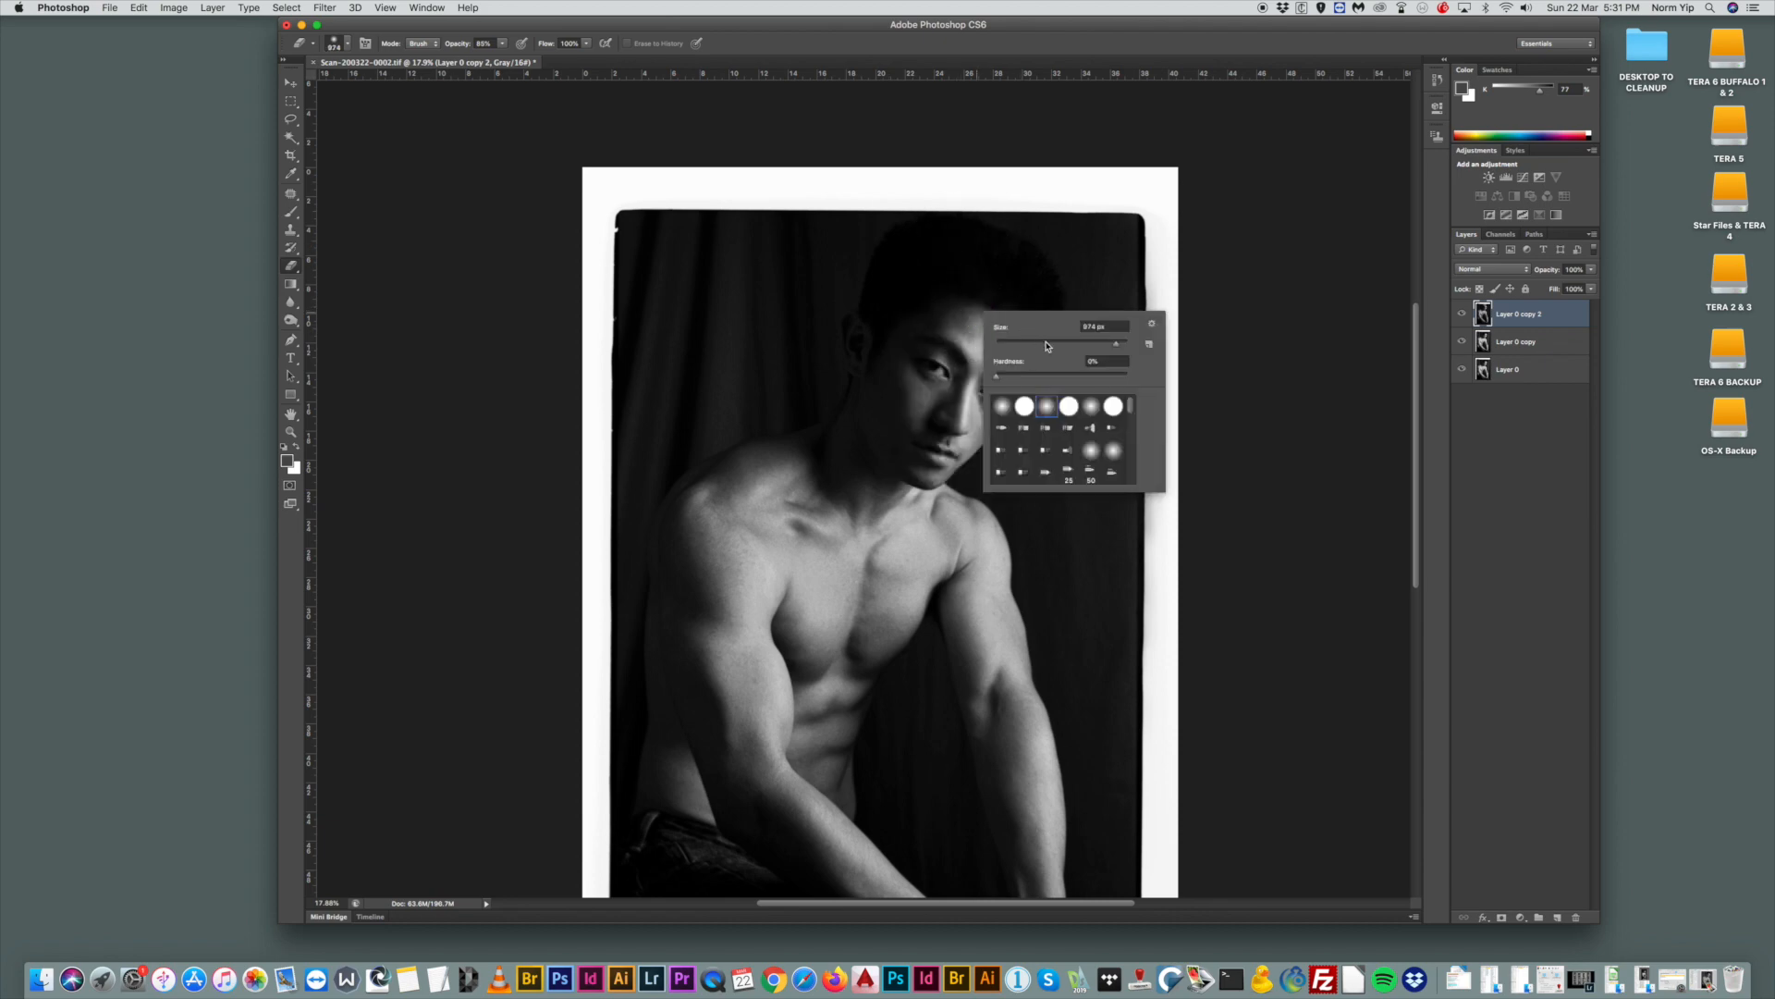
left_click_drag(1117, 348, 1122, 348)
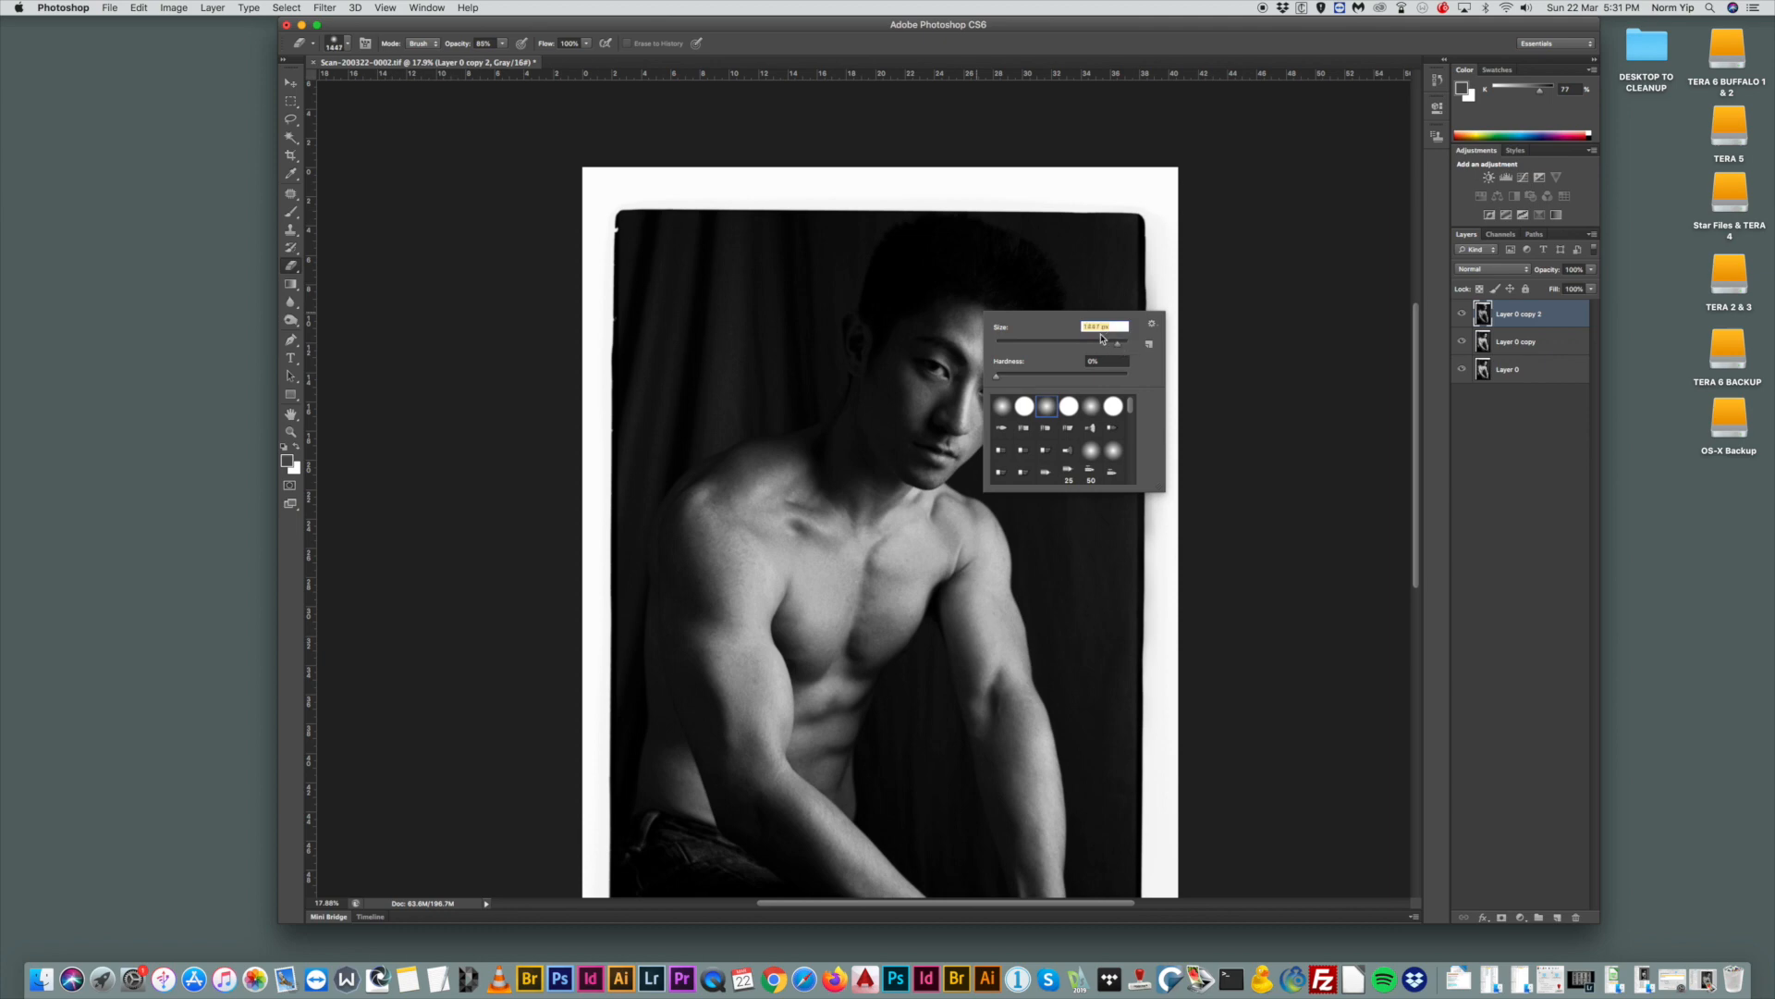
left_click(966, 270)
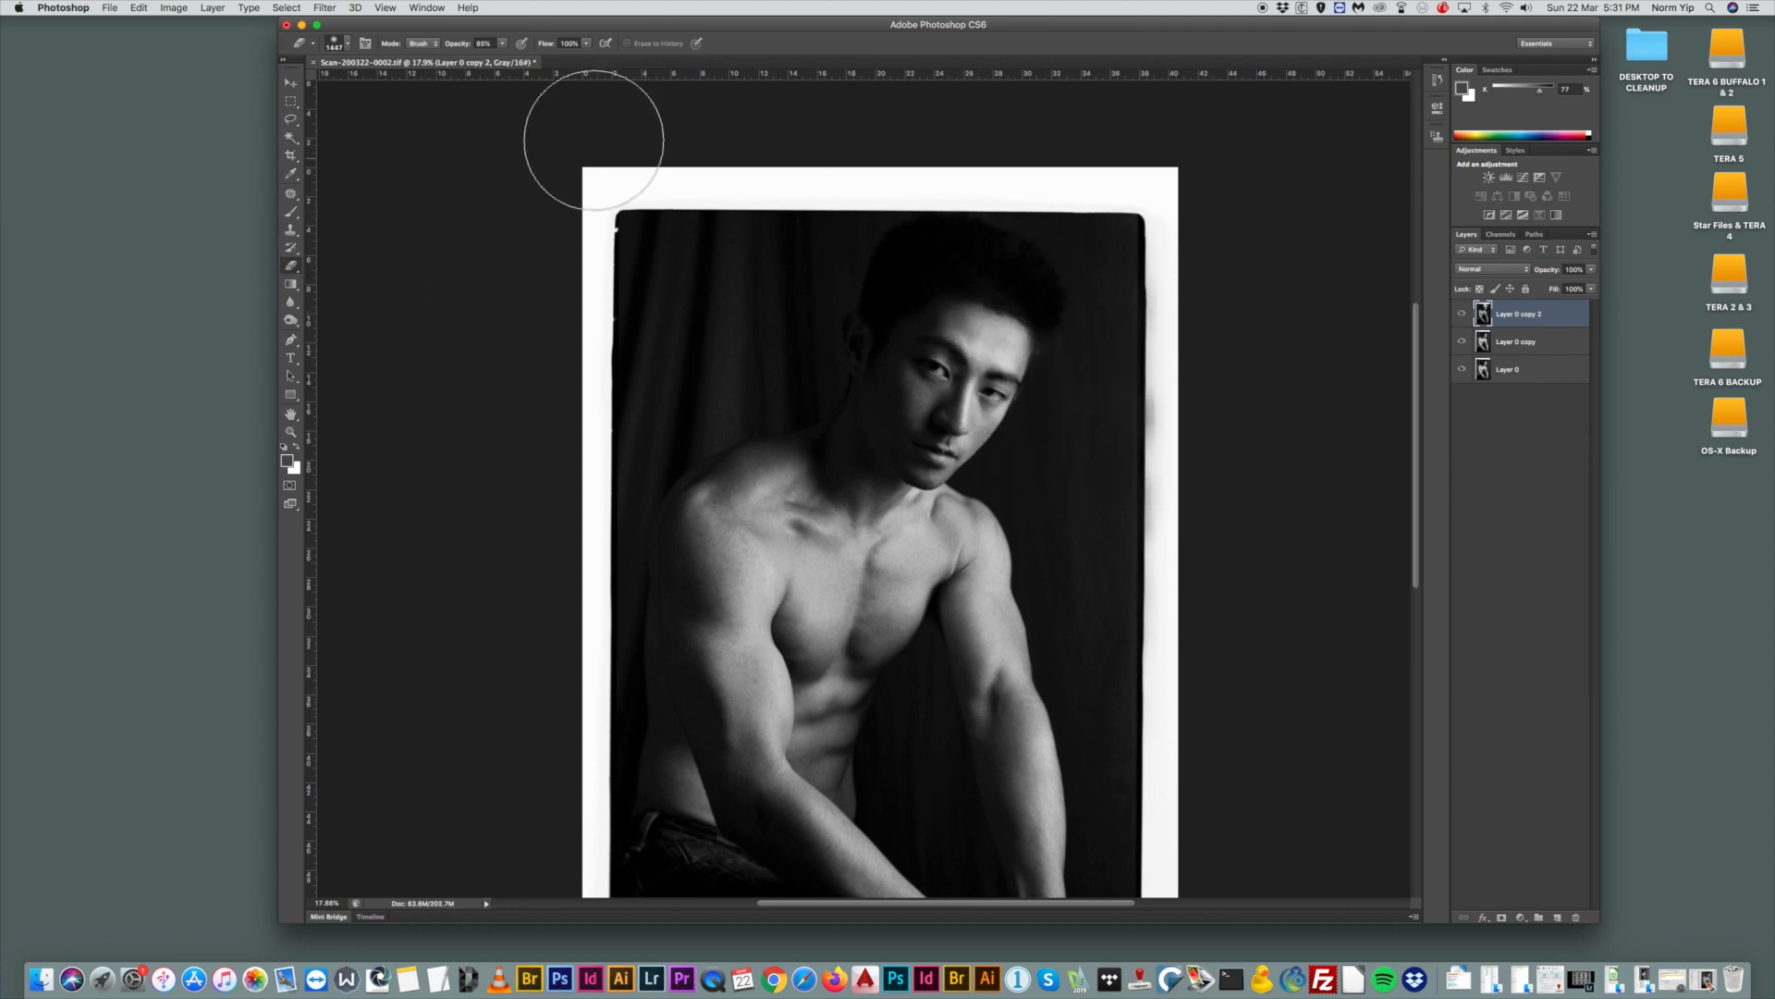
mouse_move(967, 366)
left_mouse_down()
mouse_move(909, 549)
mouse_move(940, 390)
left_mouse_up()
key("super+z")
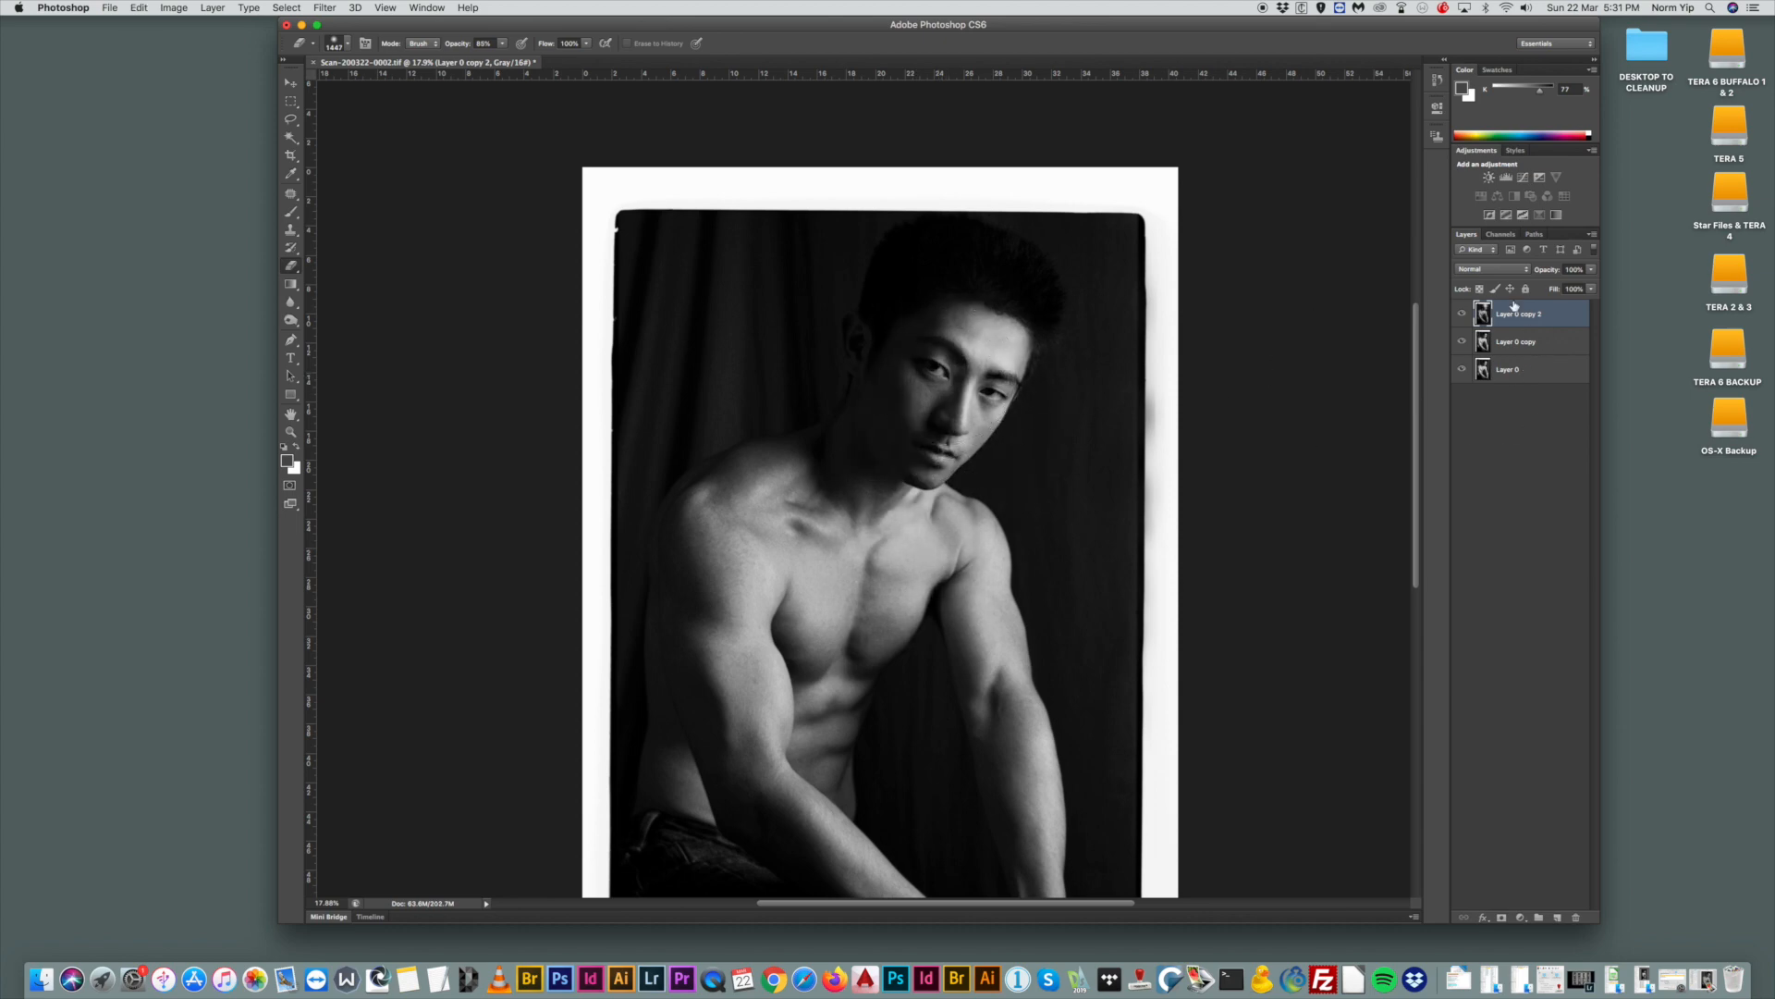
Set the Eraser opacity to 13% and compare the portrait with the top layer hidden and shown.
left_click_drag(502, 43, 457, 61)
left_click(1463, 316)
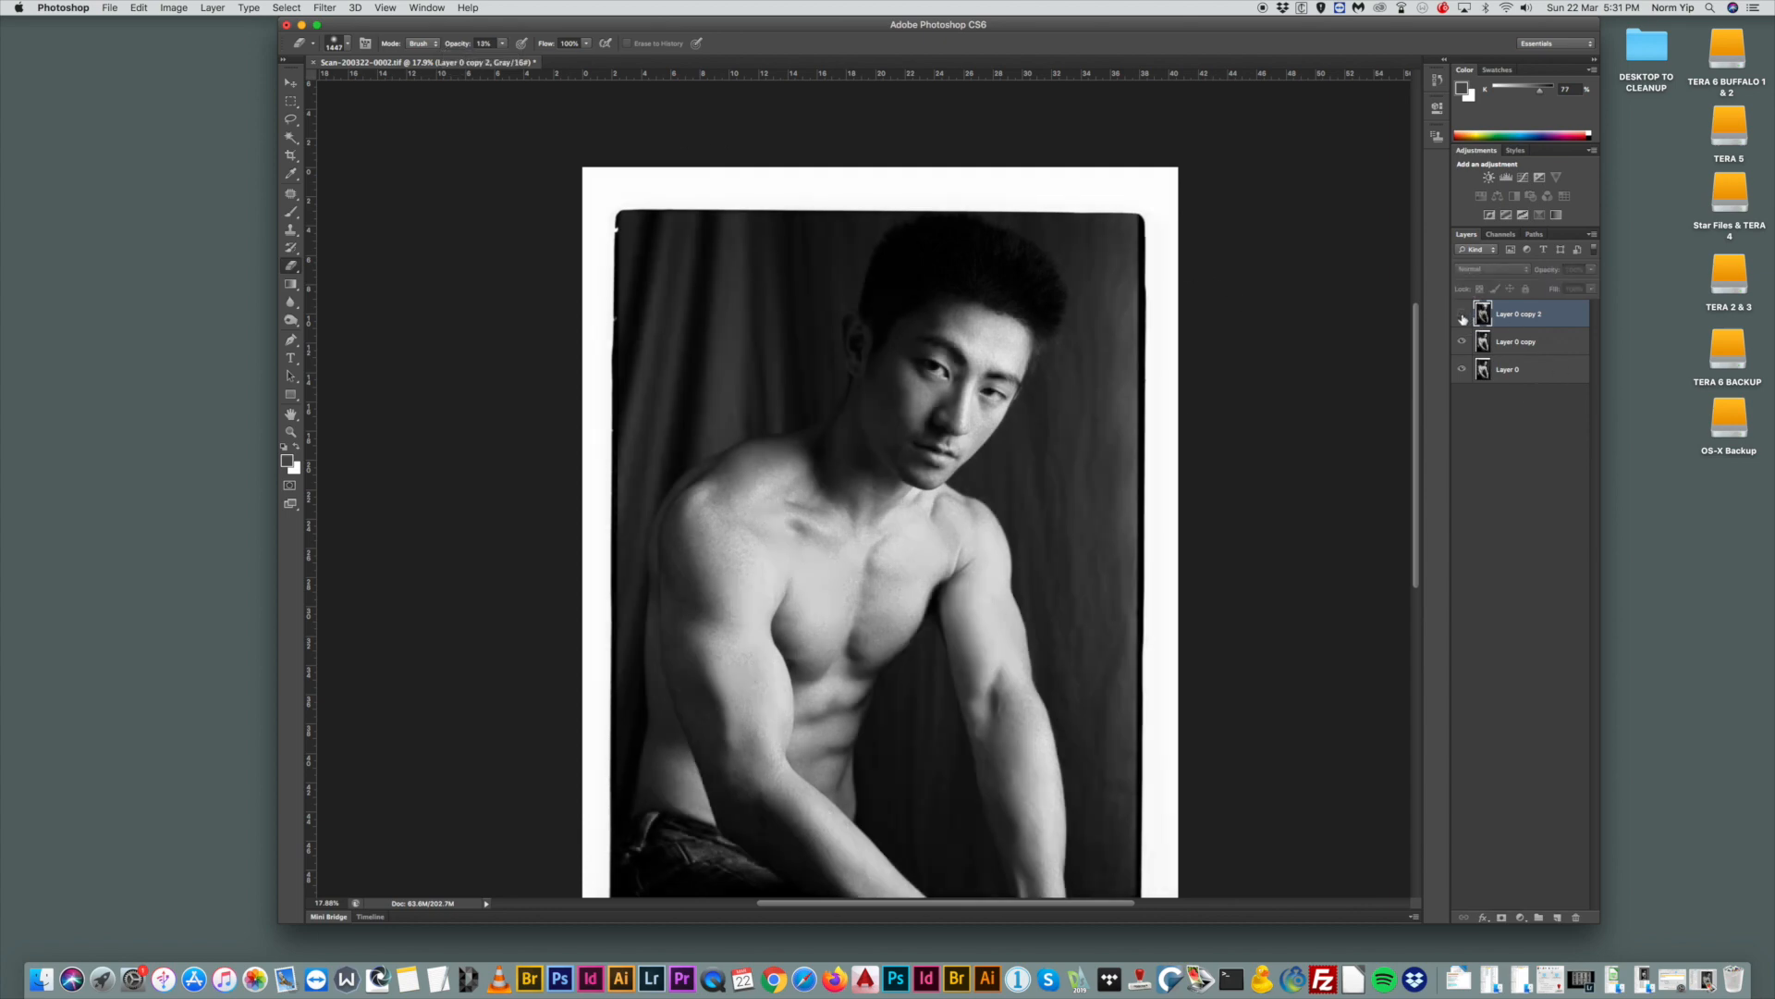
left_click(1463, 316)
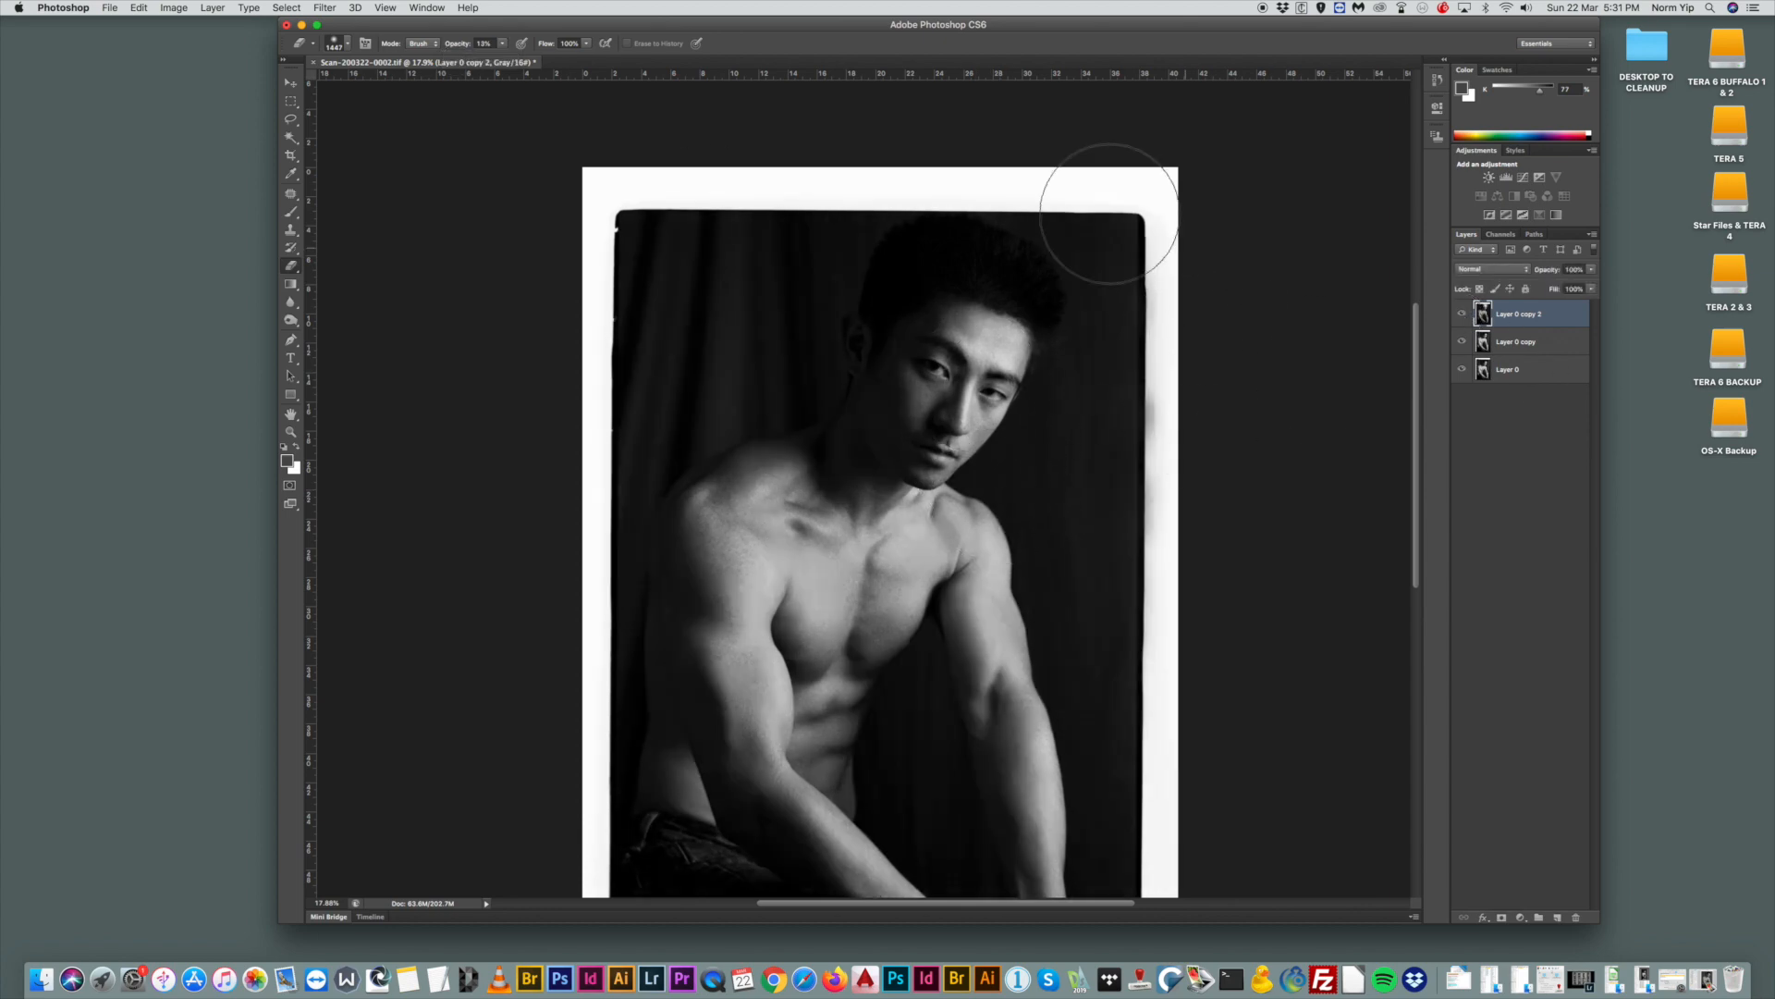
scroll(804, 364, "down", 3)
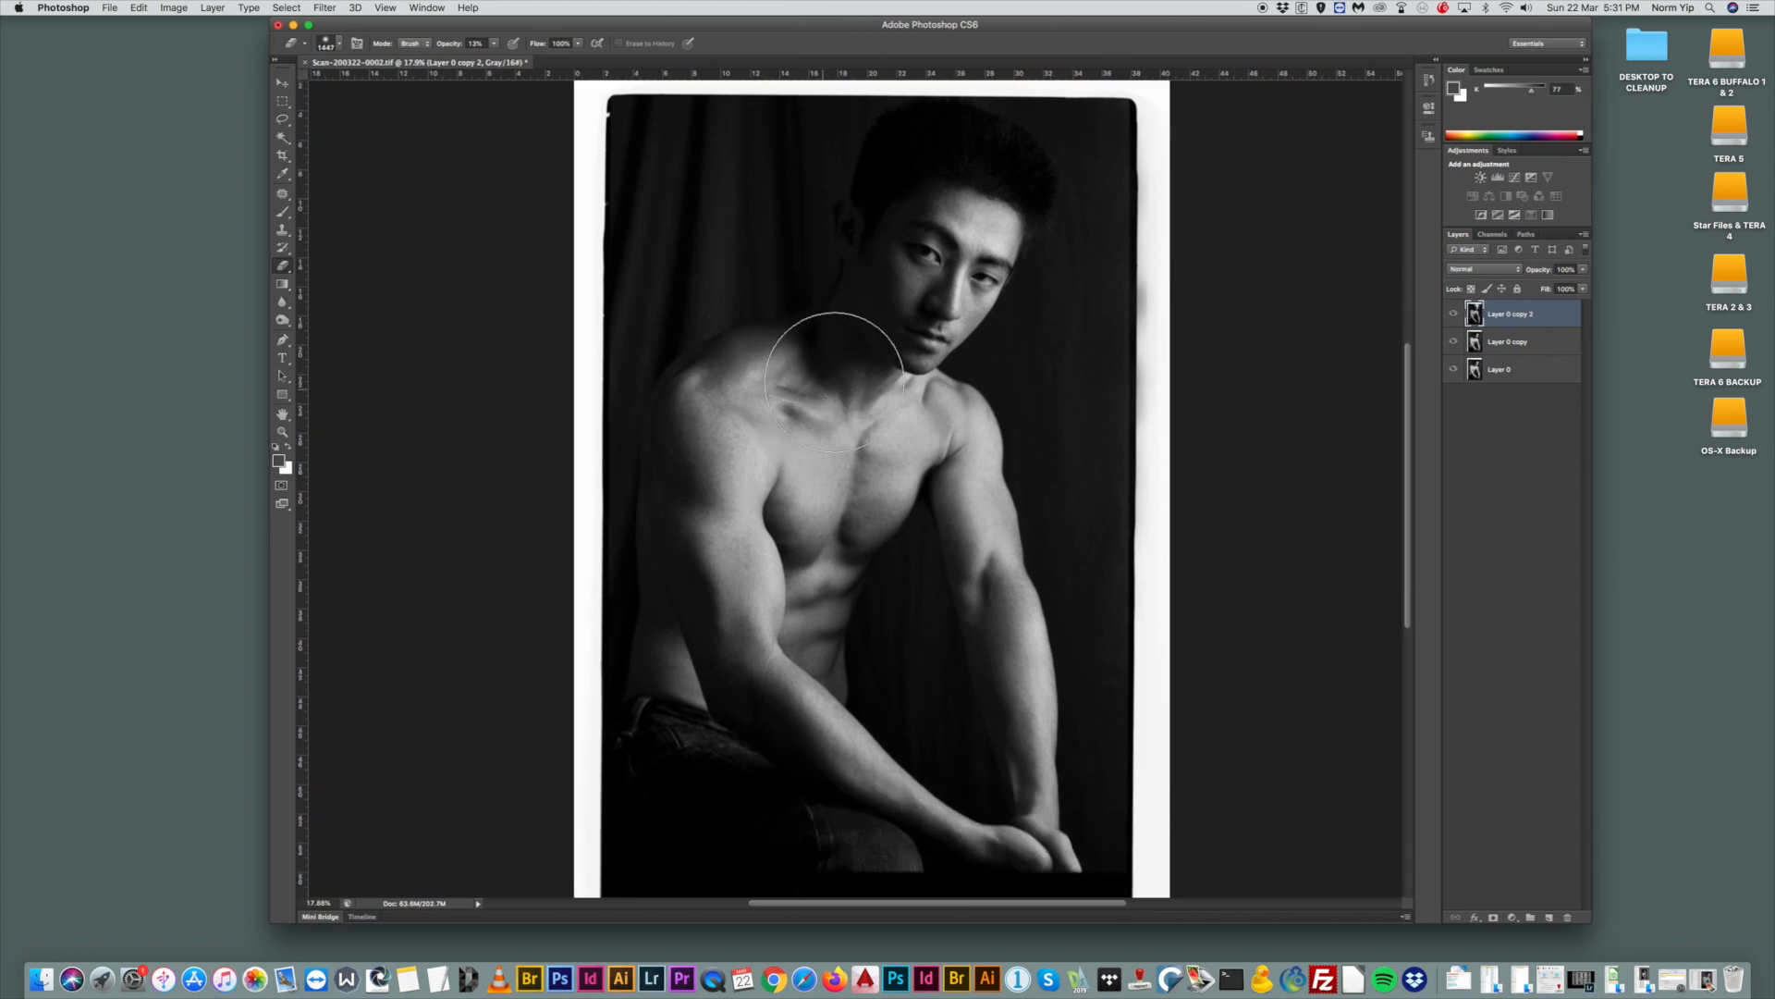
Lightly erase the top layer over the face and torso at a reduced Eraser opacity, raising it for another pass on the face.
left_click(495, 46)
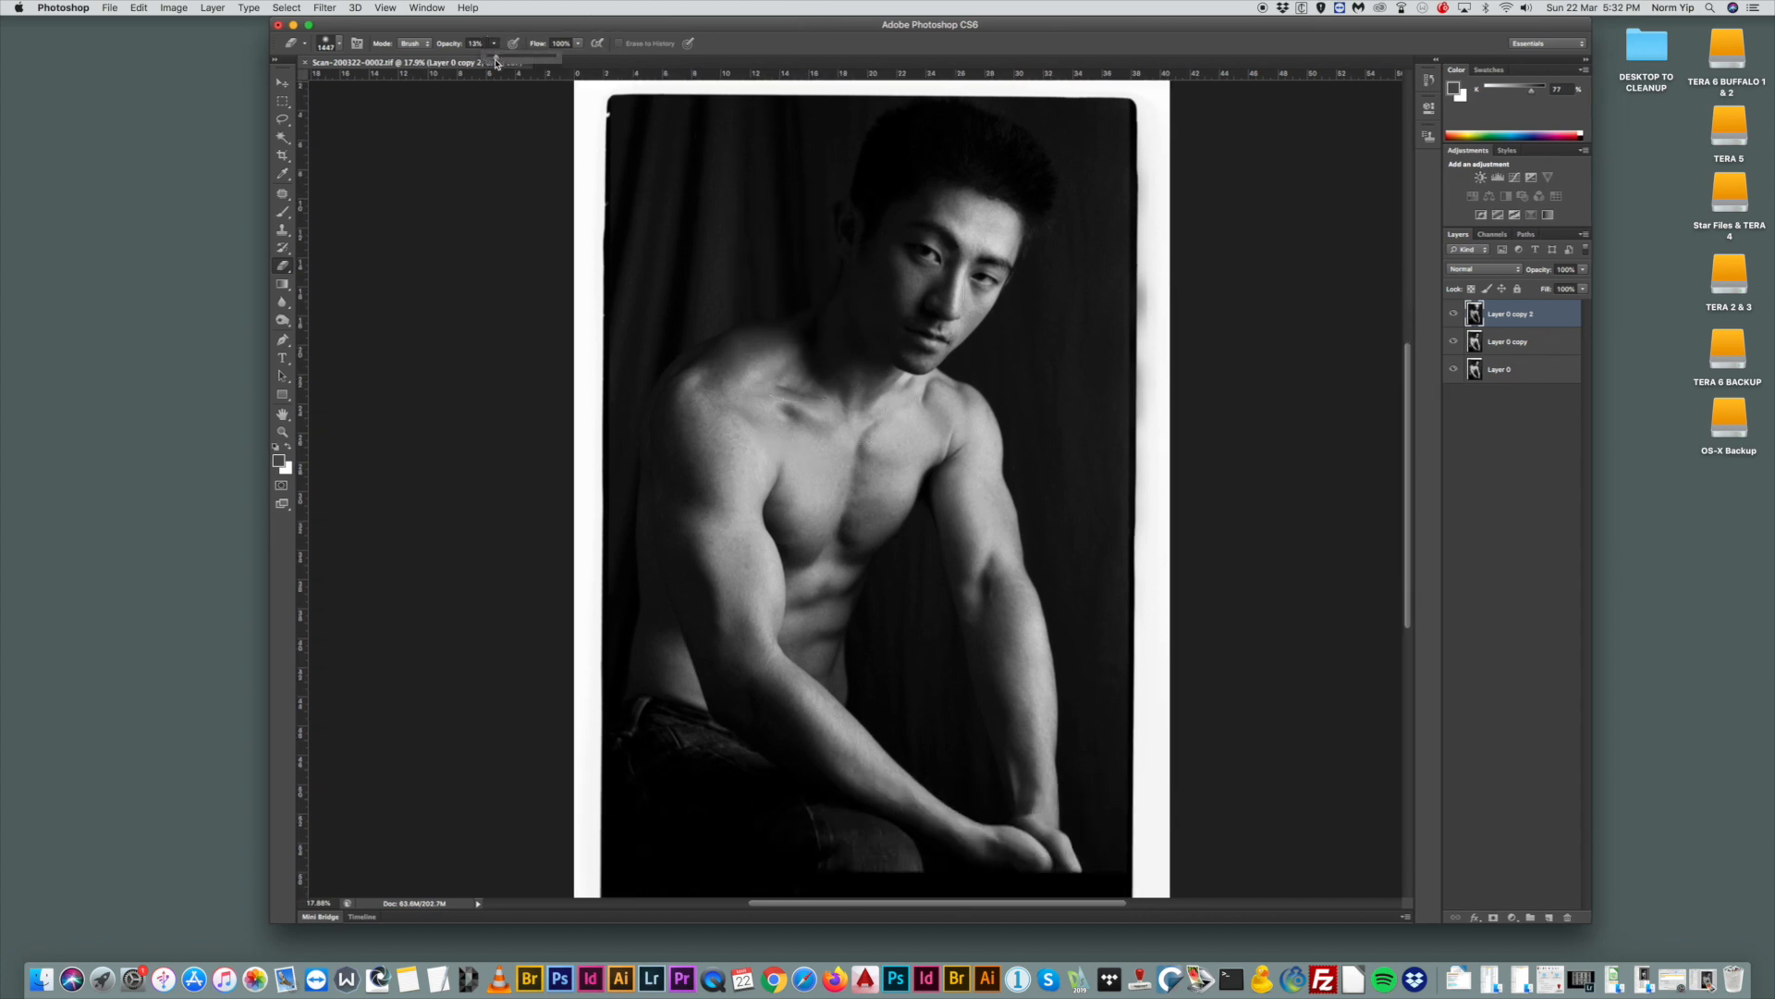
mouse_move(888, 280)
left_mouse_down()
mouse_move(939, 480)
mouse_move(932, 255)
left_mouse_up()
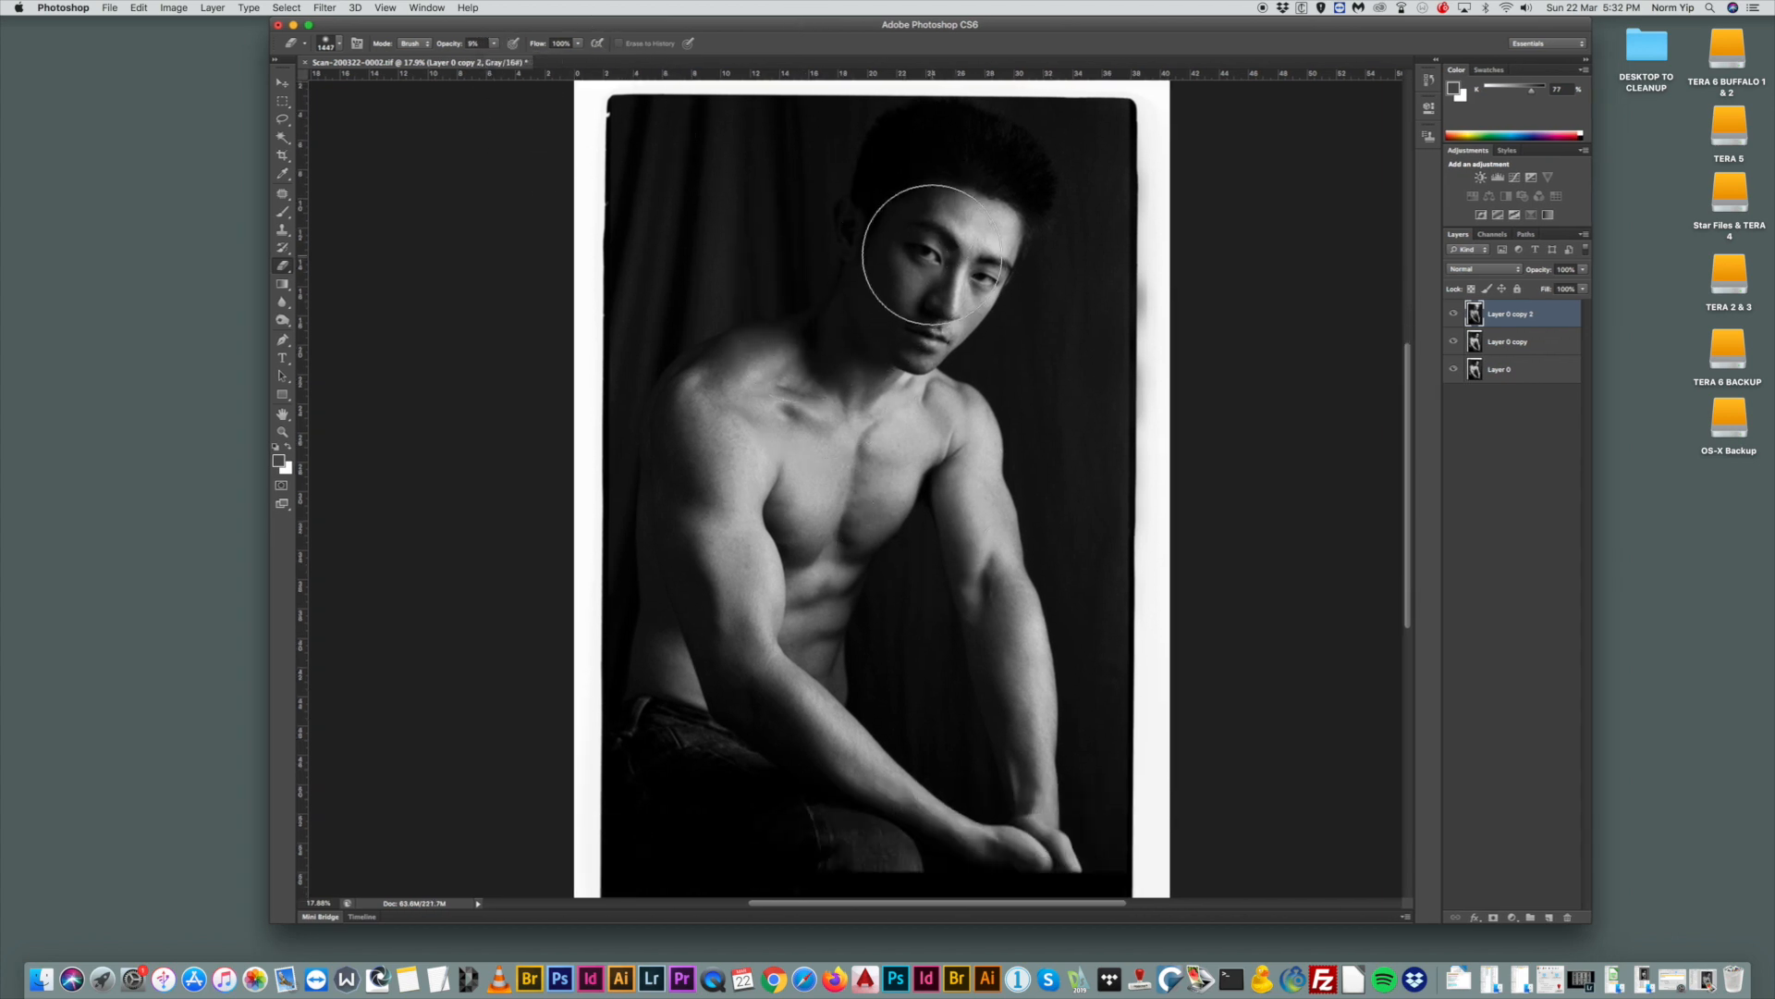
mouse_move(769, 555)
left_mouse_down()
mouse_move(752, 610)
mouse_move(831, 475)
left_mouse_up()
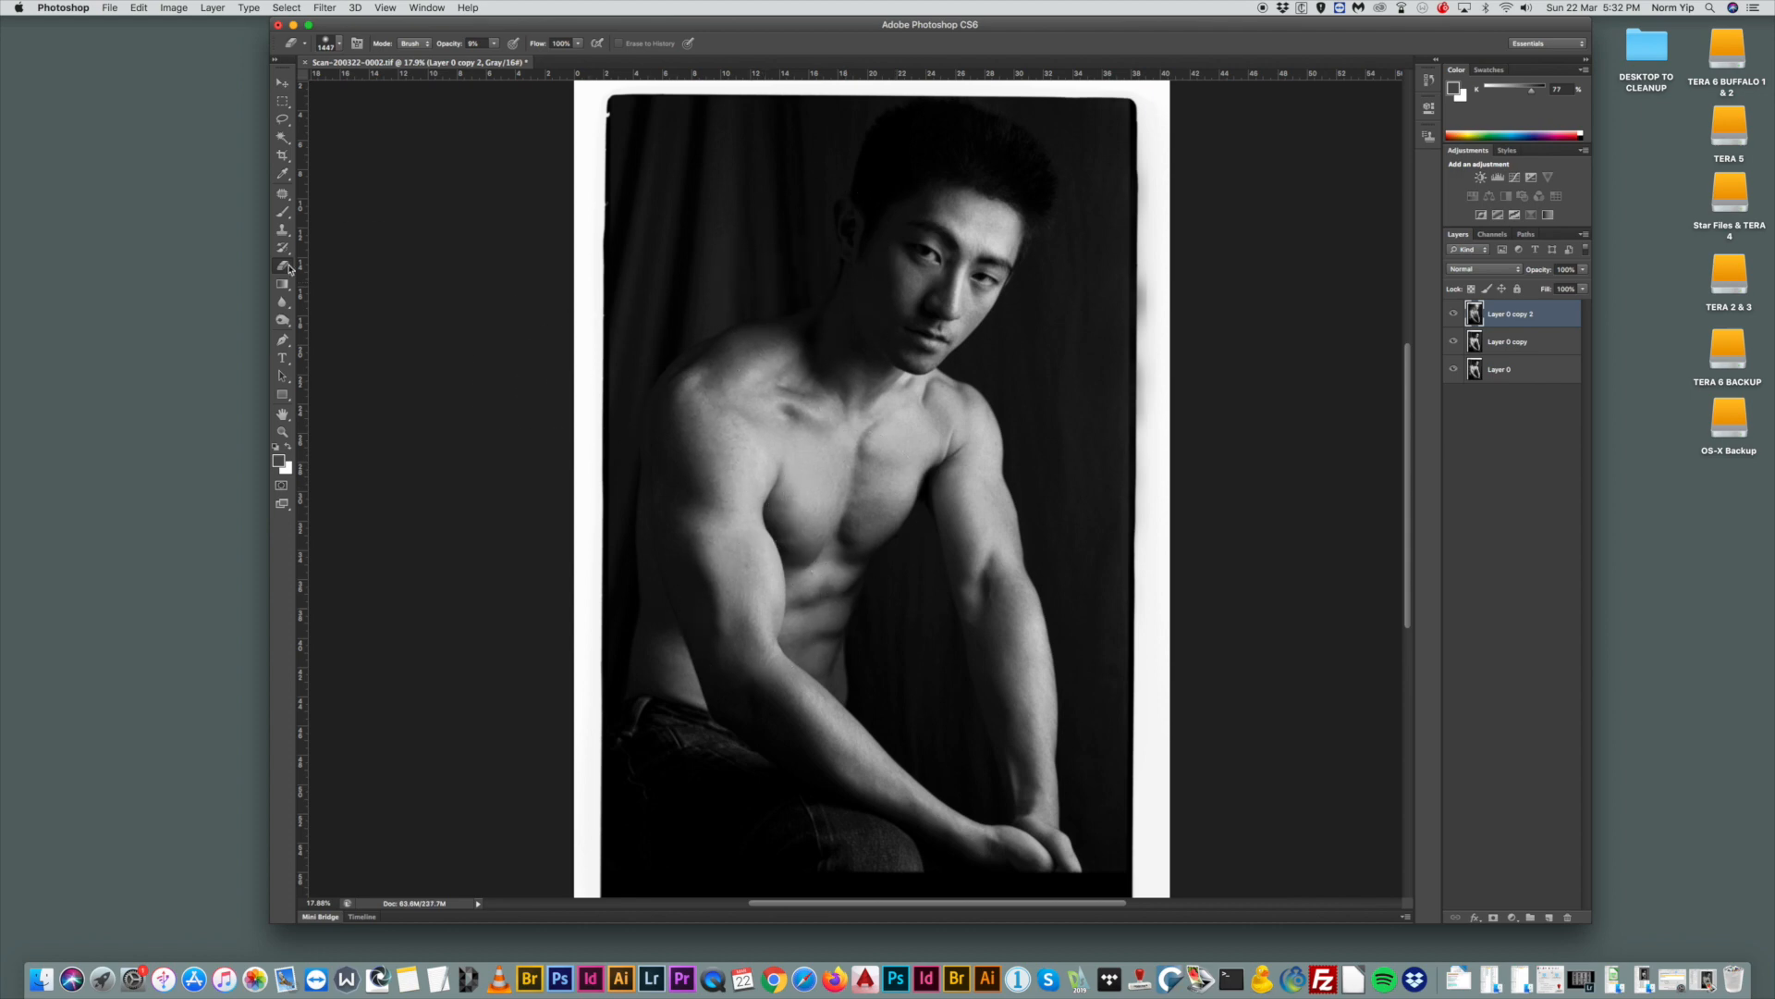
left_click(496, 51)
left_click_drag(502, 61, 499, 61)
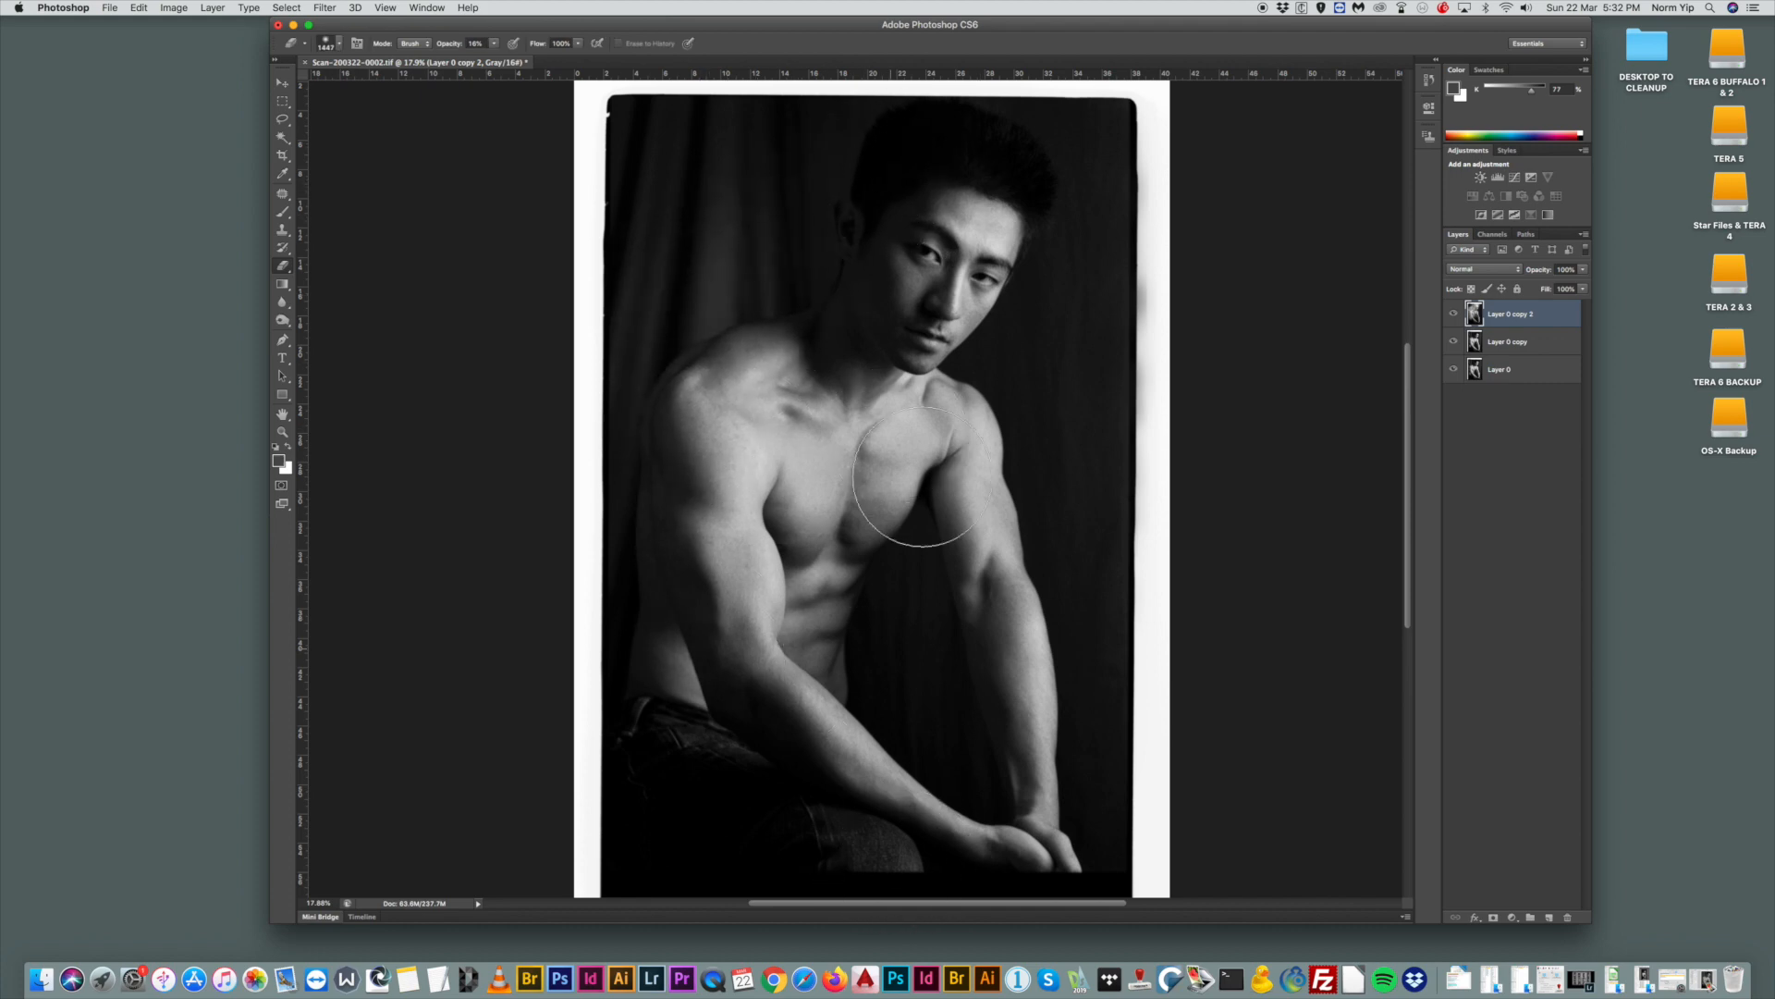
mouse_move(931, 312)
left_mouse_down()
mouse_move(935, 172)
mouse_move(975, 194)
mouse_move(943, 226)
left_mouse_up()
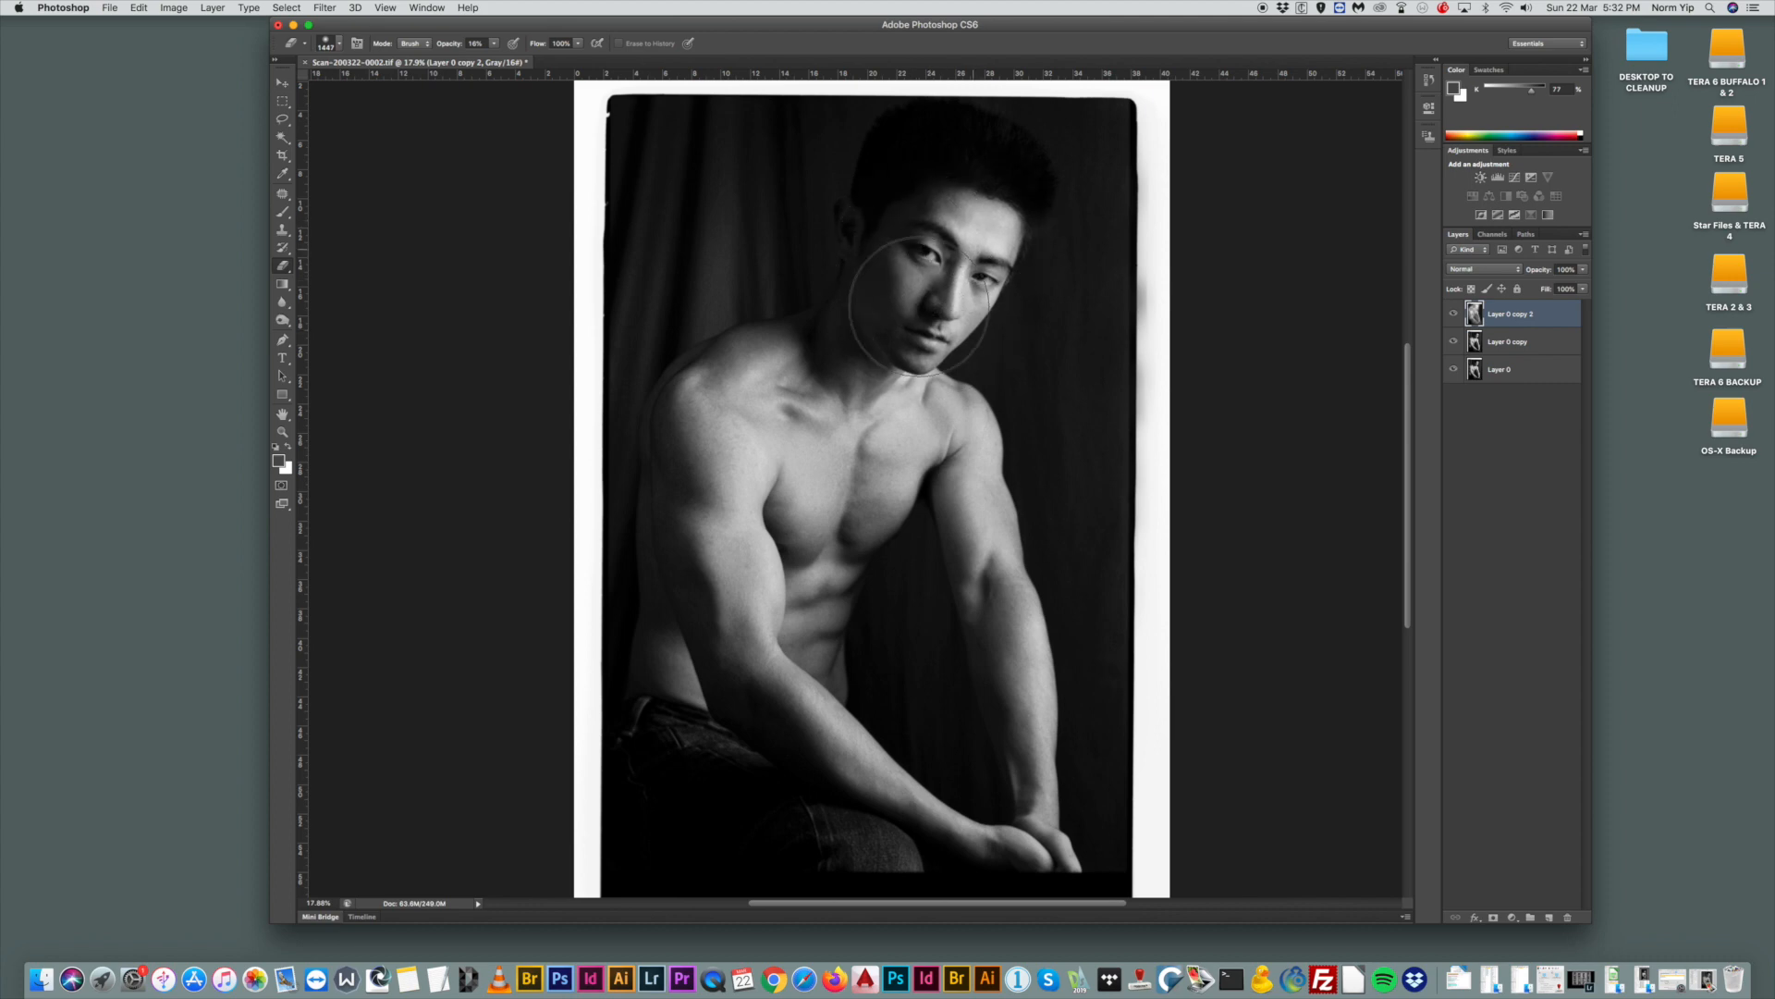
Reduce the Eraser size to 447 px and lightly erase the top layer around the forehead and ear.
right_click(1022, 295)
left_click_drag(1079, 294, 1071, 352)
left_click(974, 201)
right_click(932, 316)
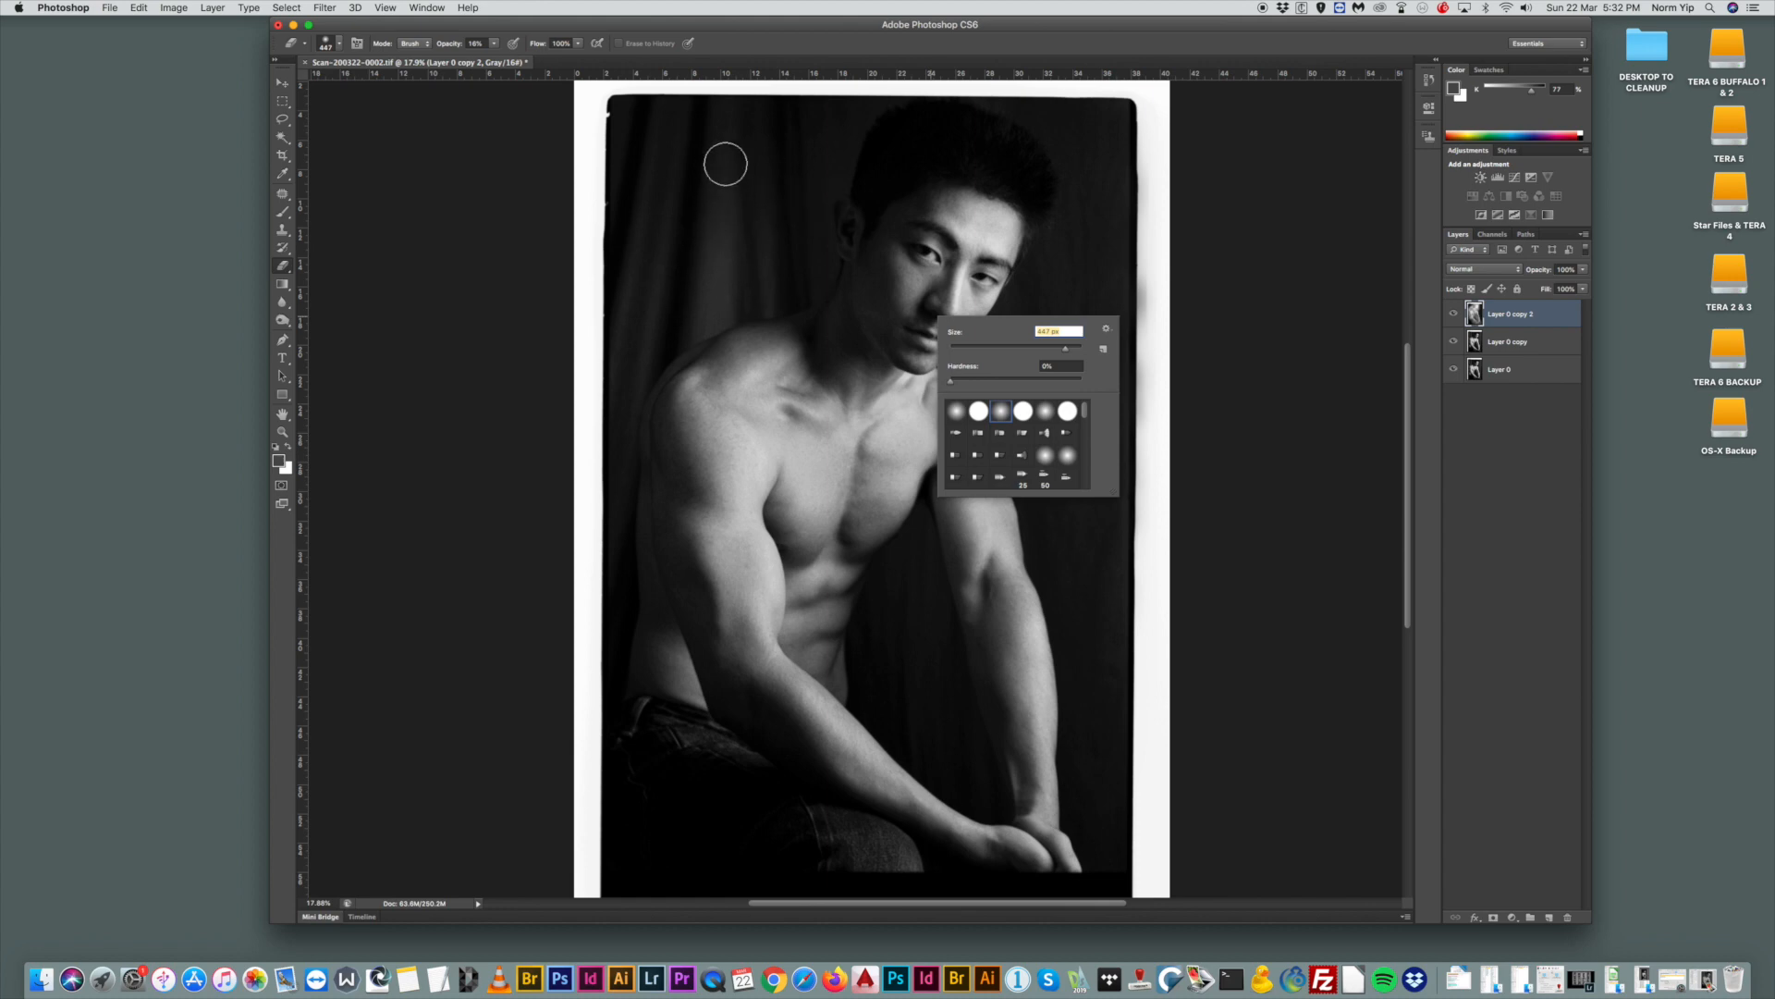
left_click(865, 213)
Enlarge the Eraser back to 1447 px and hide the top layer to compare the result with the layer below.
right_click(814, 262)
left_click_drag(950, 299, 954, 297)
left_click(896, 153)
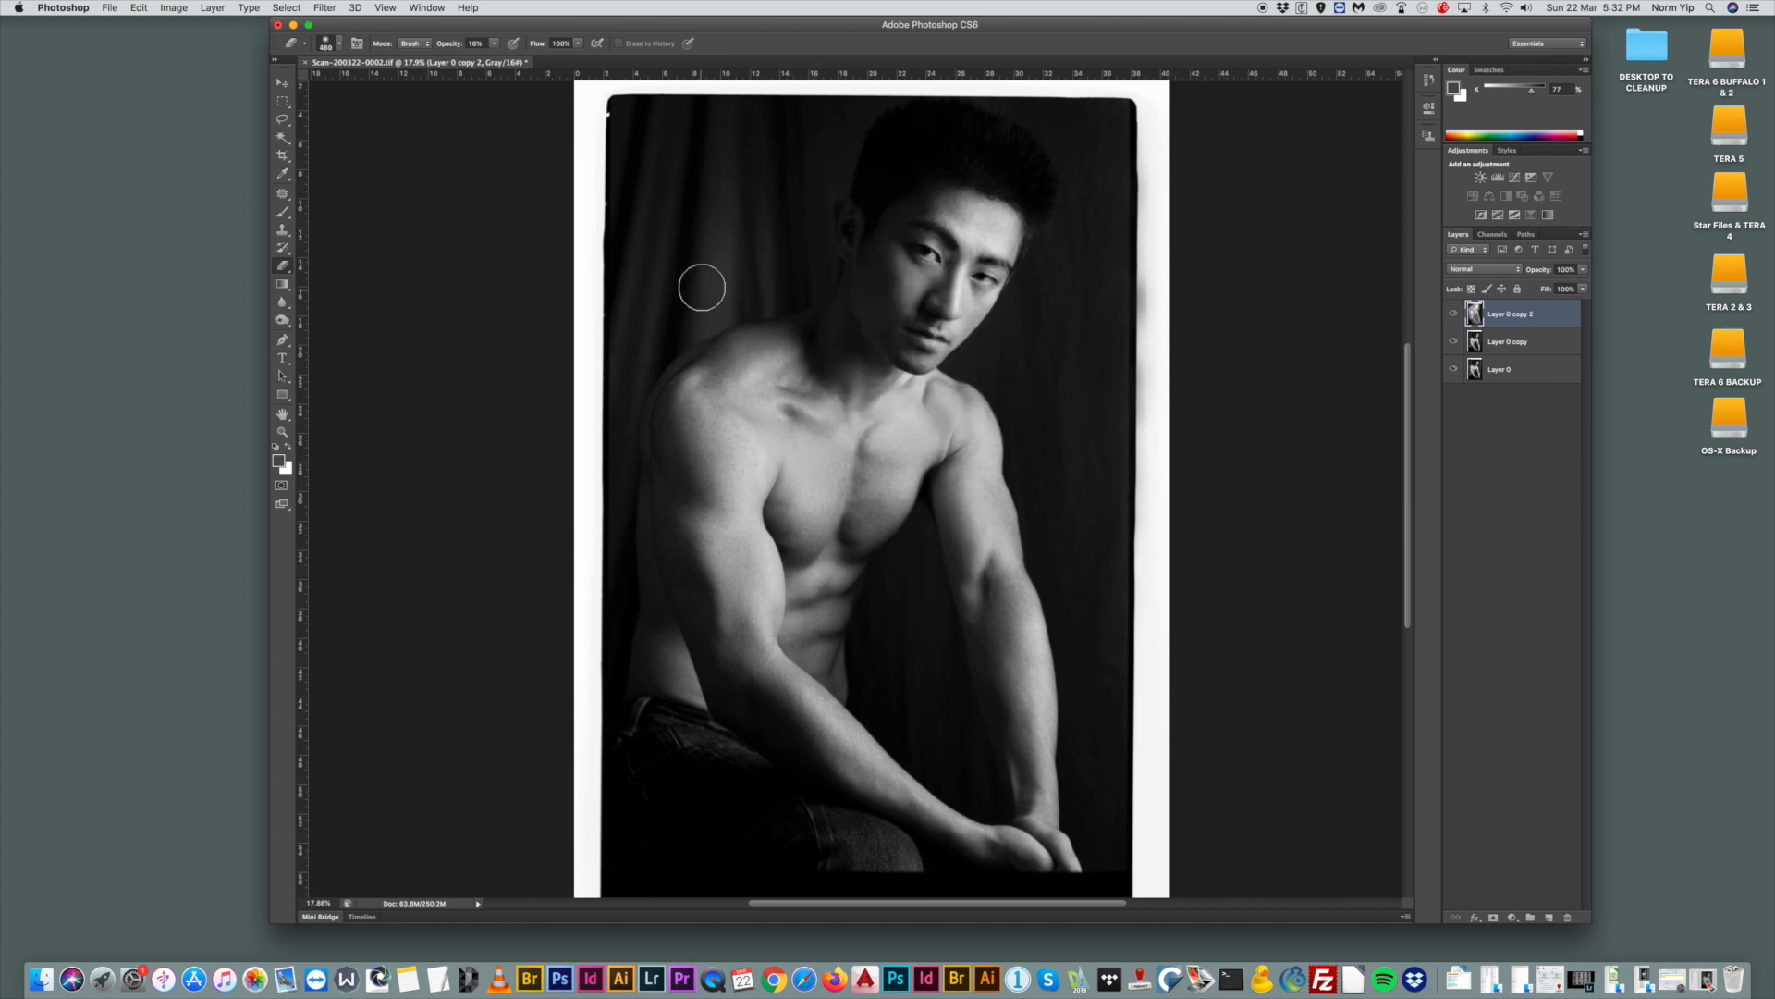
right_click(700, 293)
left_click_drag(843, 320, 850, 319)
left_click(813, 180)
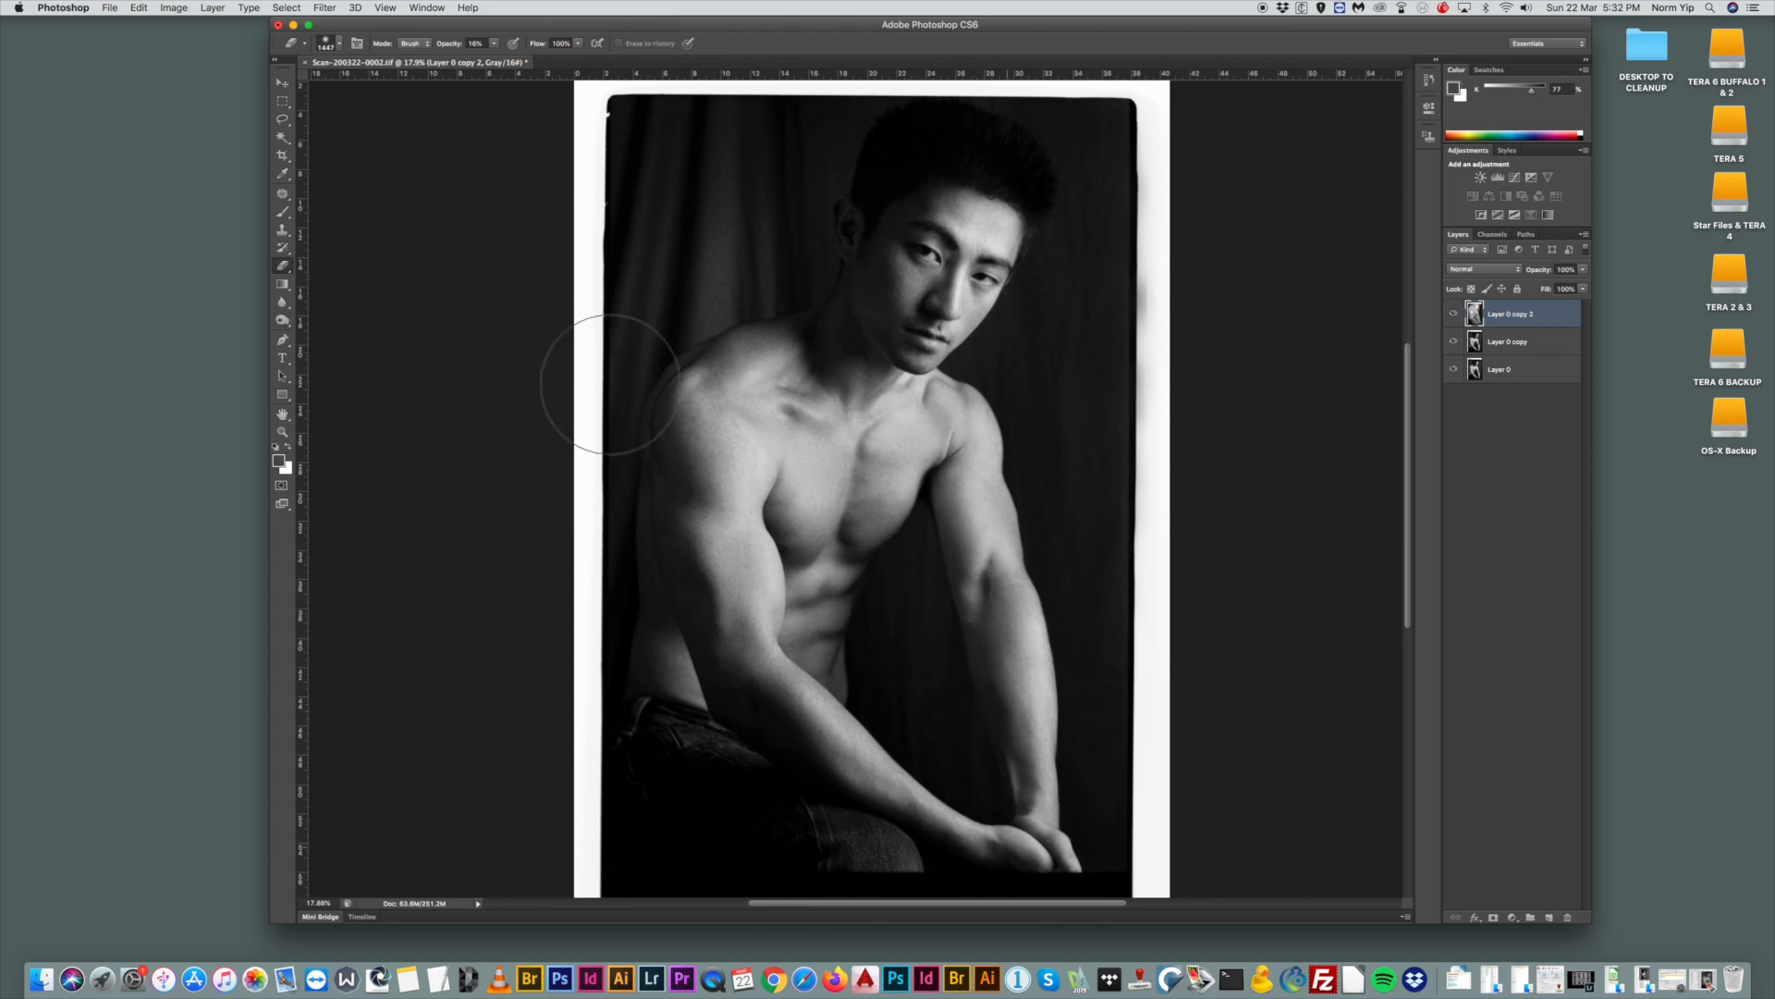
left_click(1452, 315)
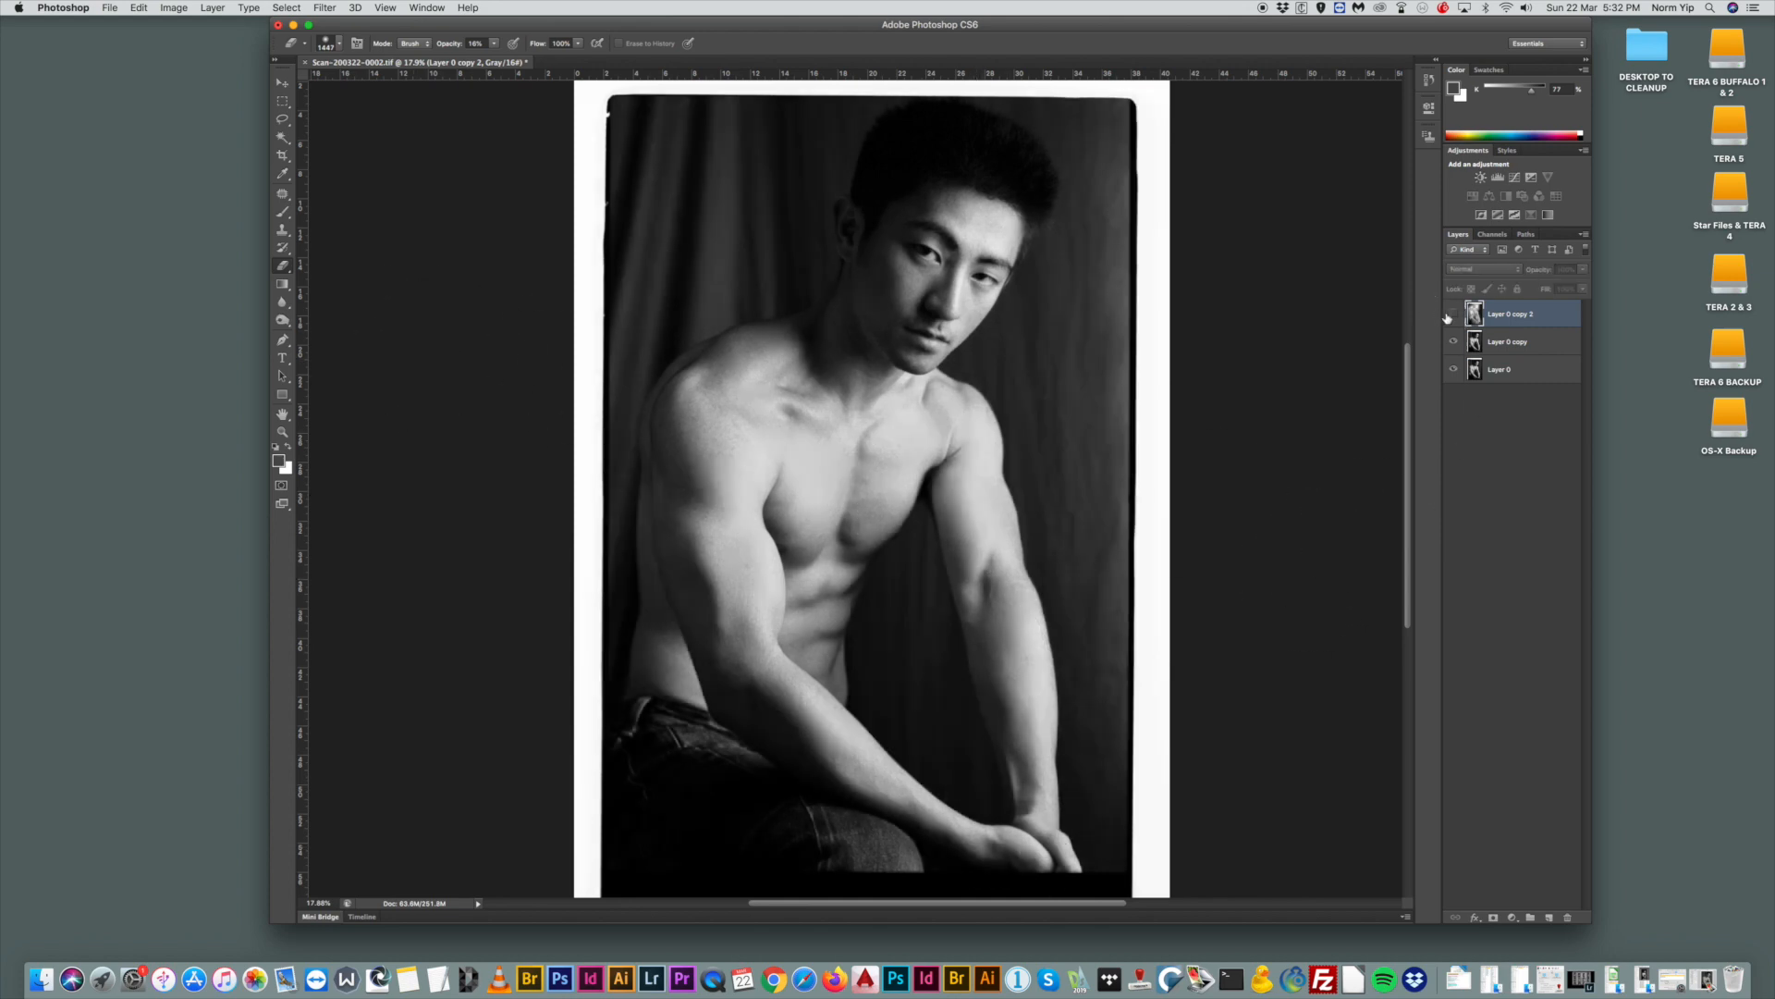
Compare the darkened portrait with the top layer shown and hidden.
left_click(1448, 316)
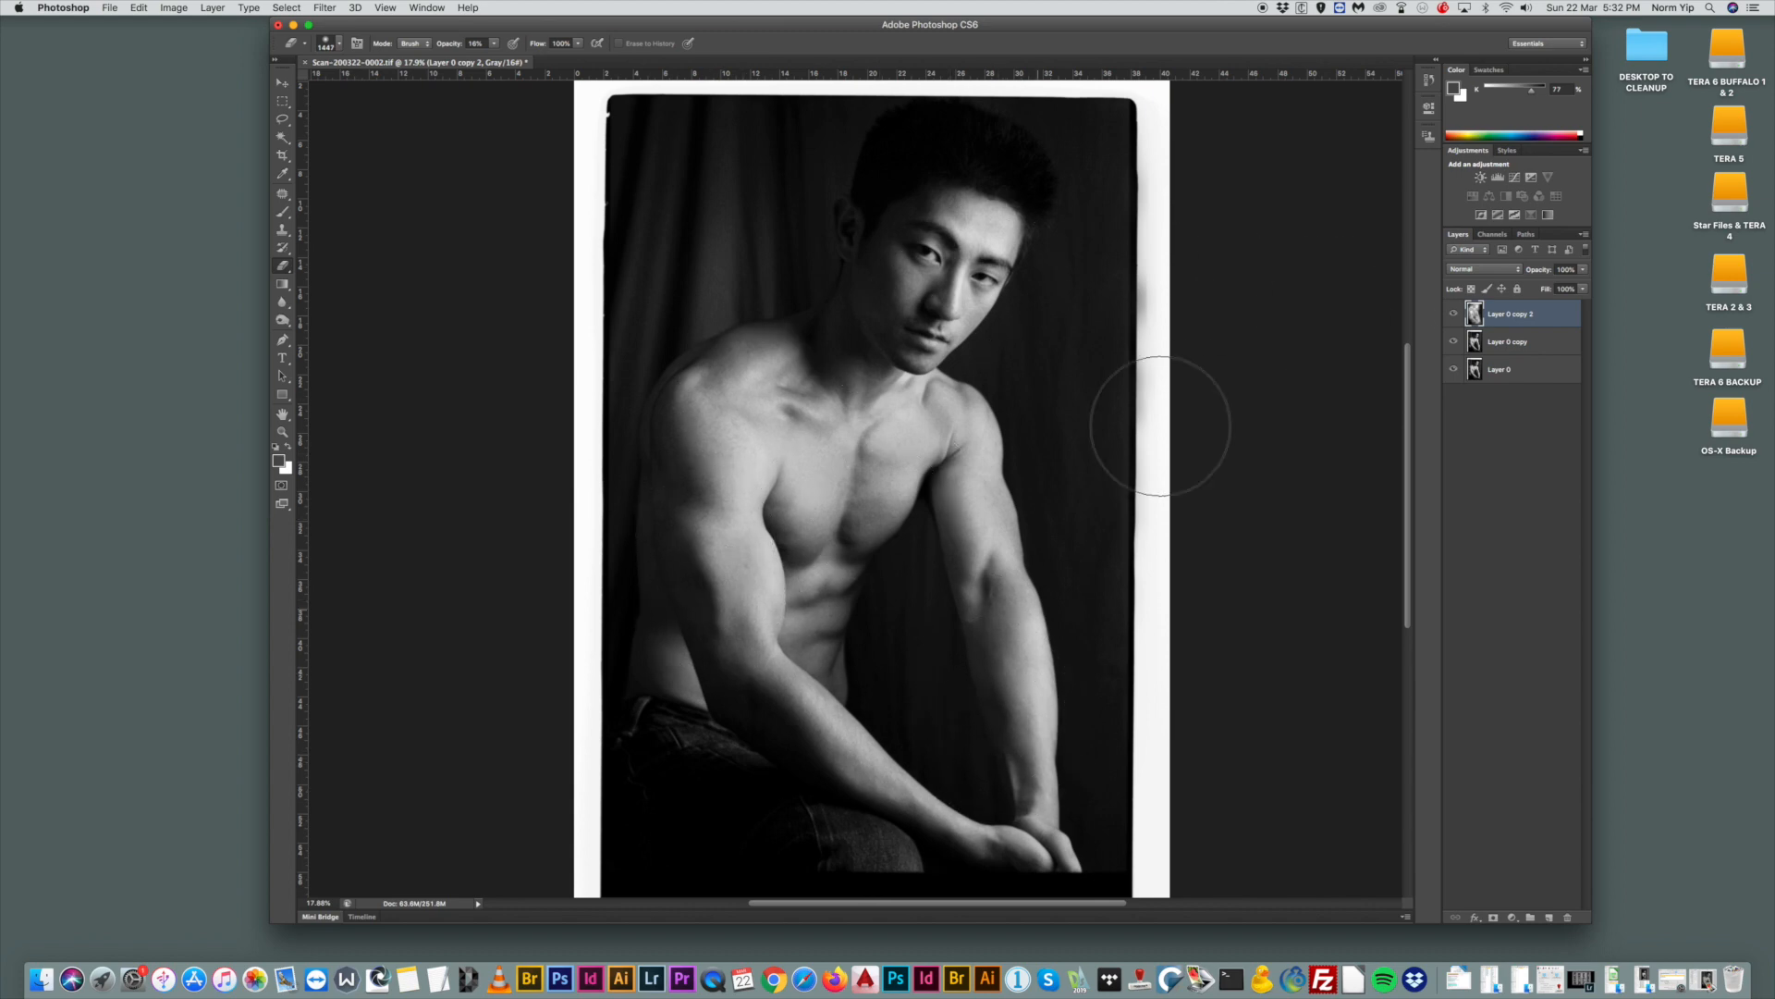
left_click(1454, 316)
left_click(1454, 315)
left_click(1455, 315)
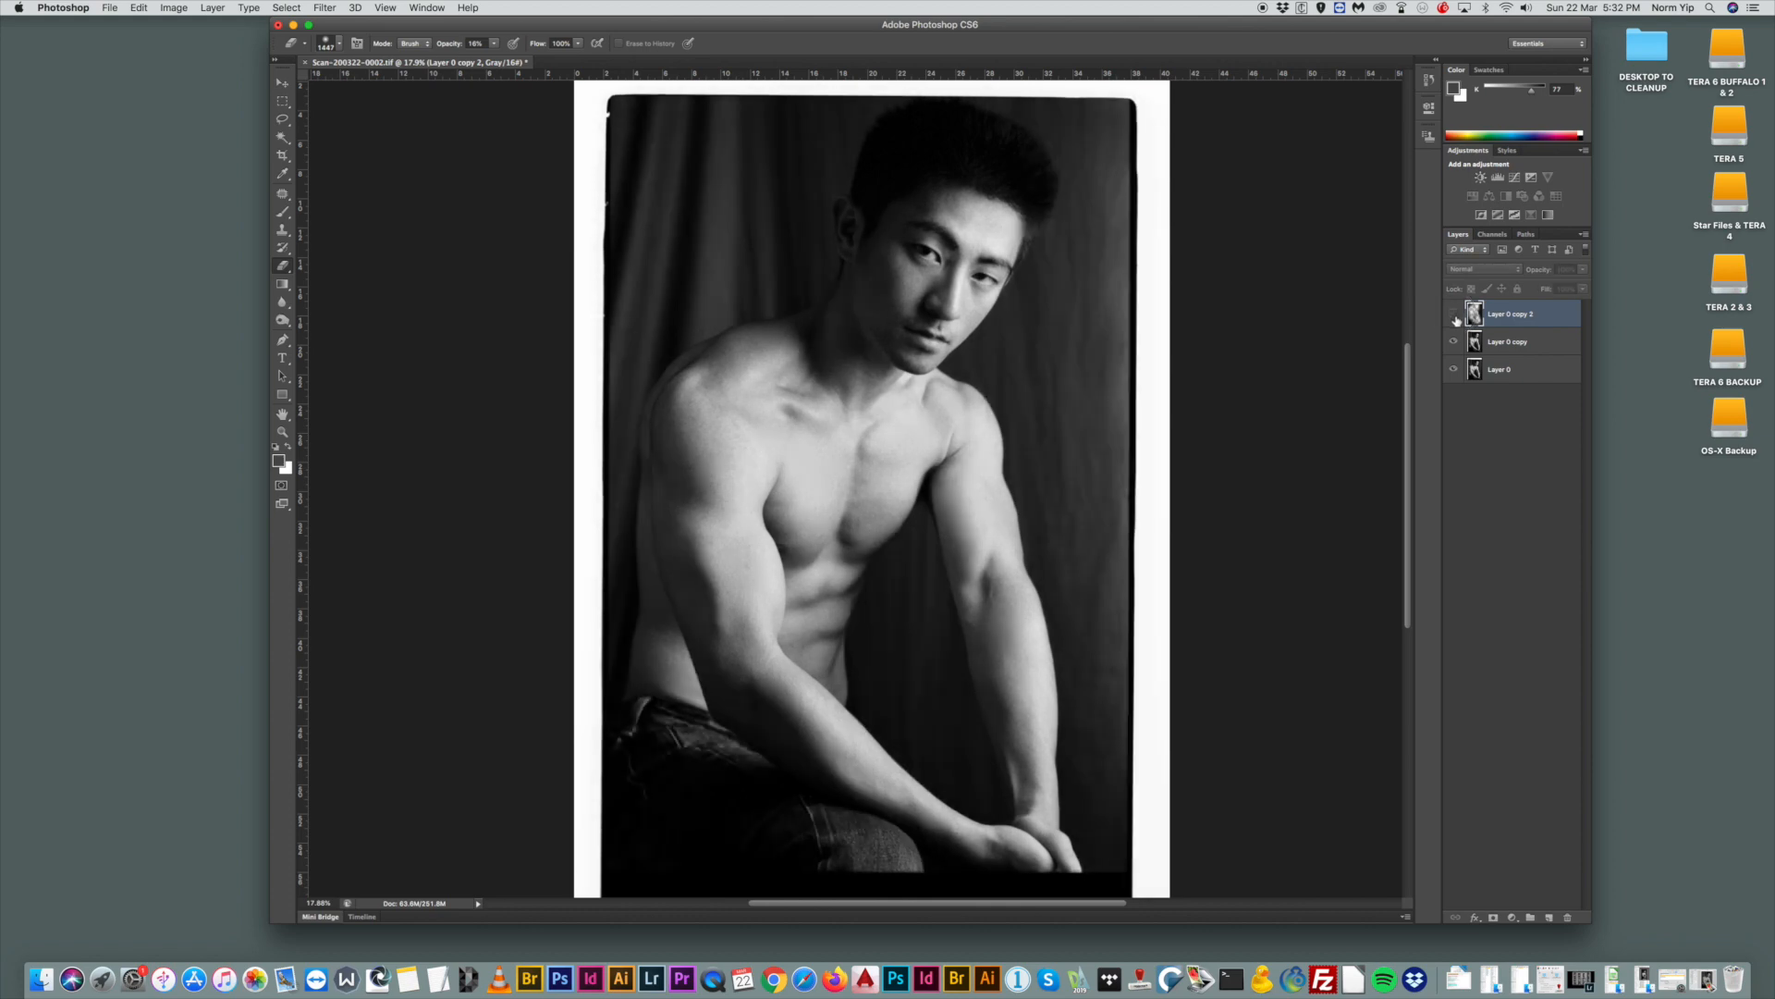
left_click(1454, 315)
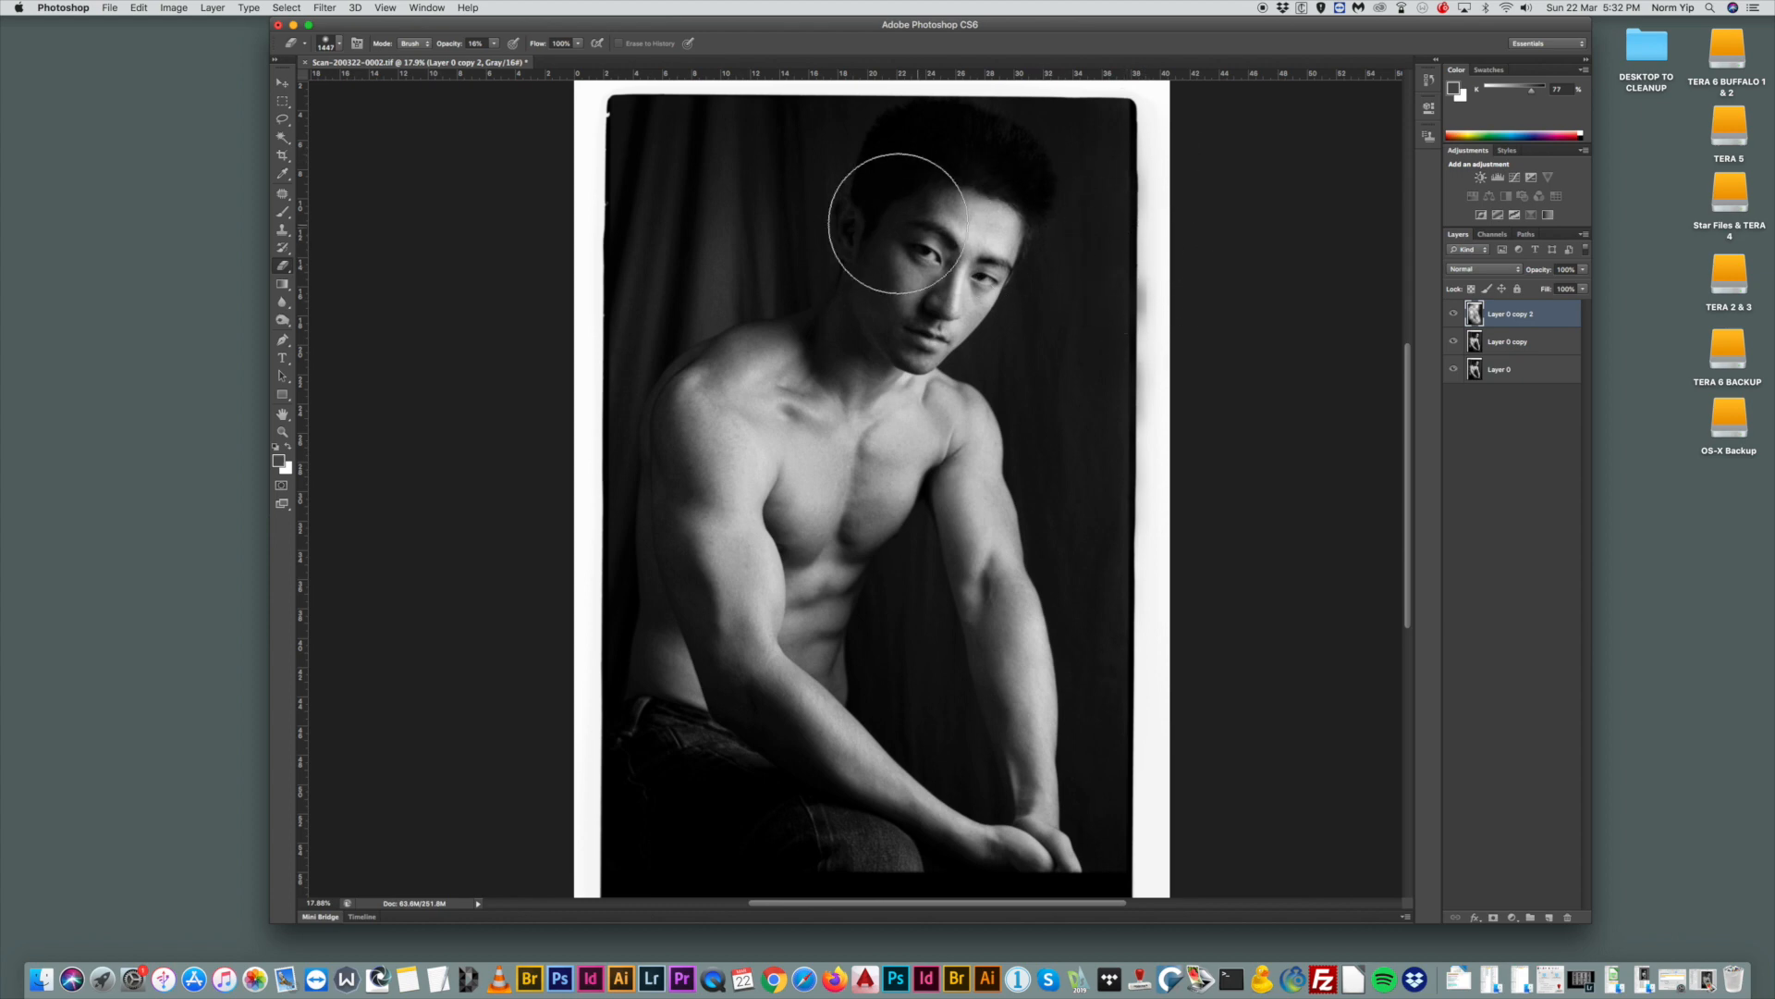
Hide the two lower layers to examine the erased areas of the top layer alone, and show Layer 0 copy again.
scroll(865, 719, "down", 1)
scroll(865, 719, "down", 5)
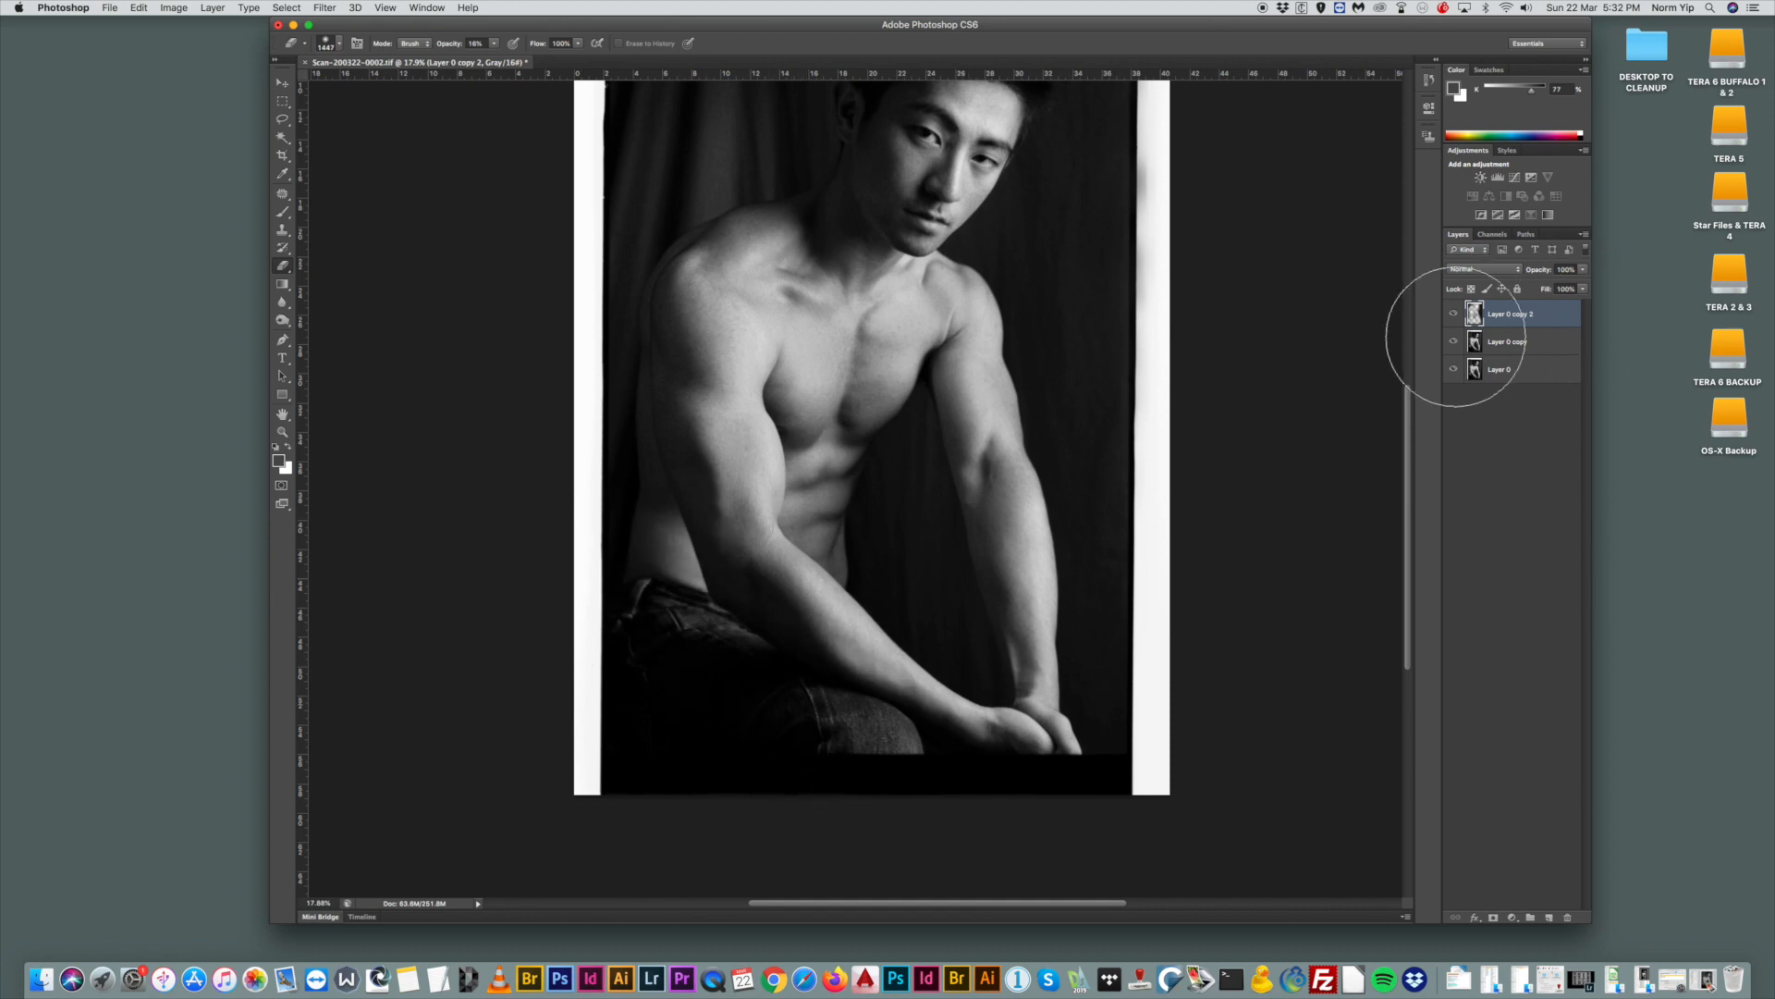
left_click(1454, 370)
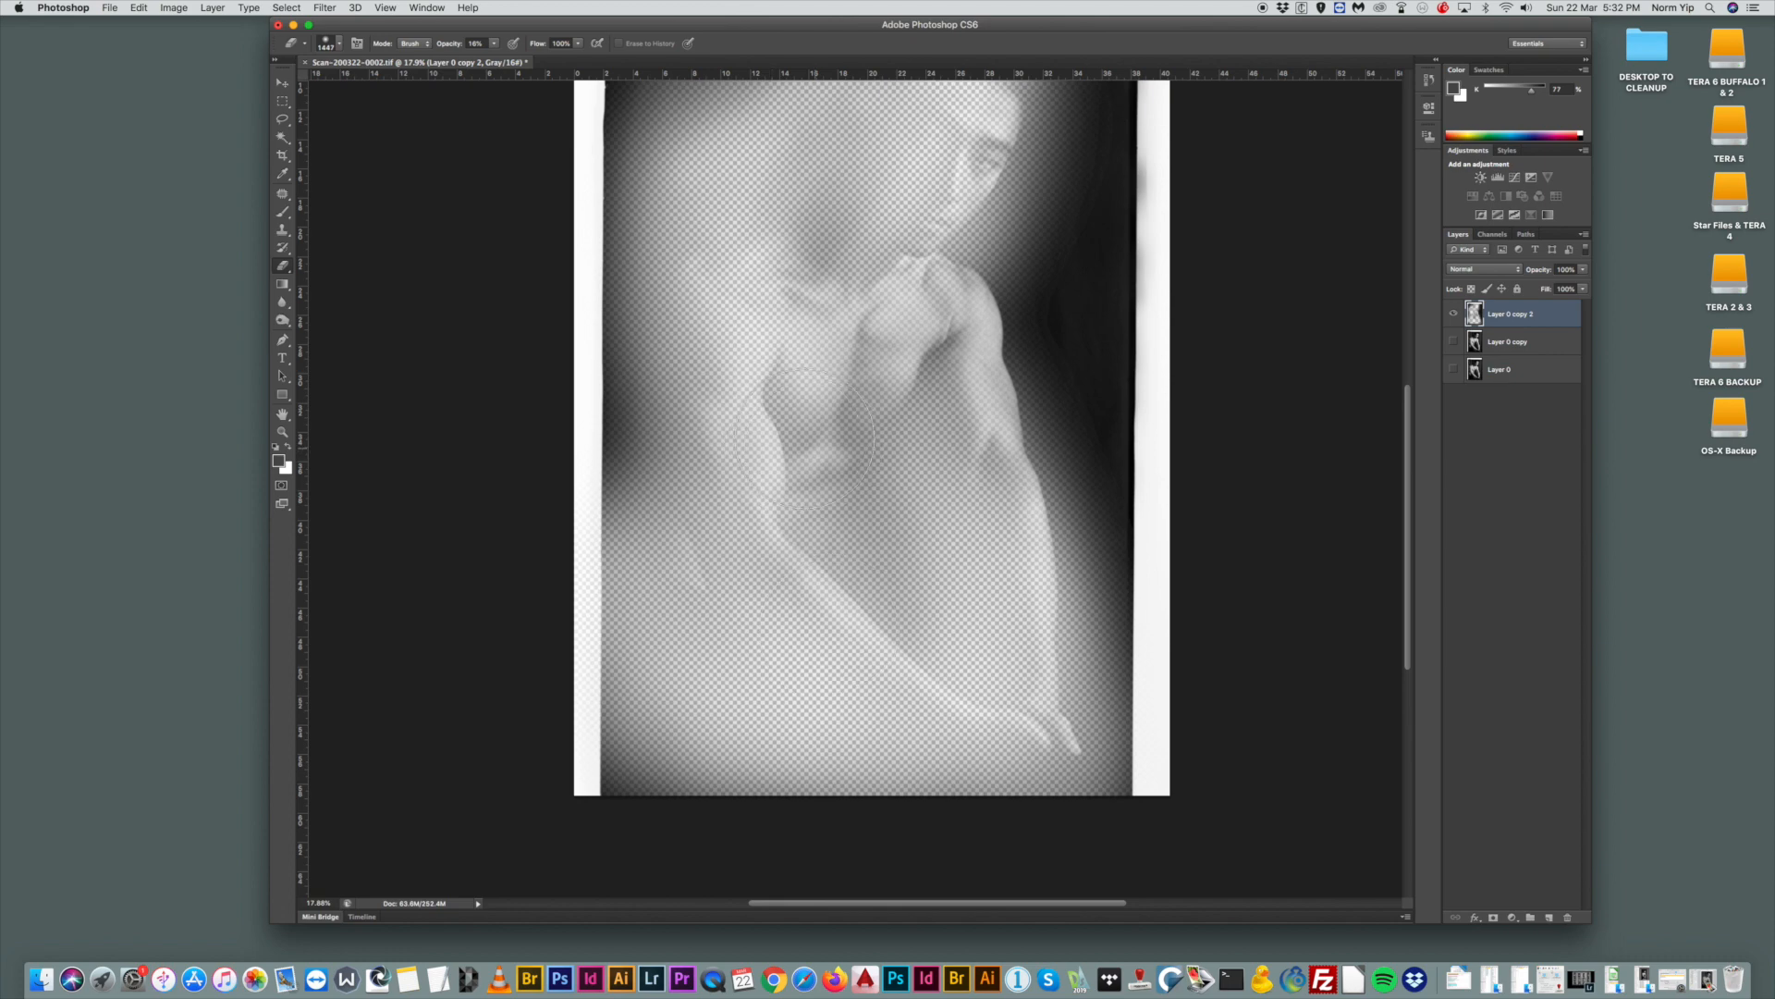
scroll(786, 462, "up", 3)
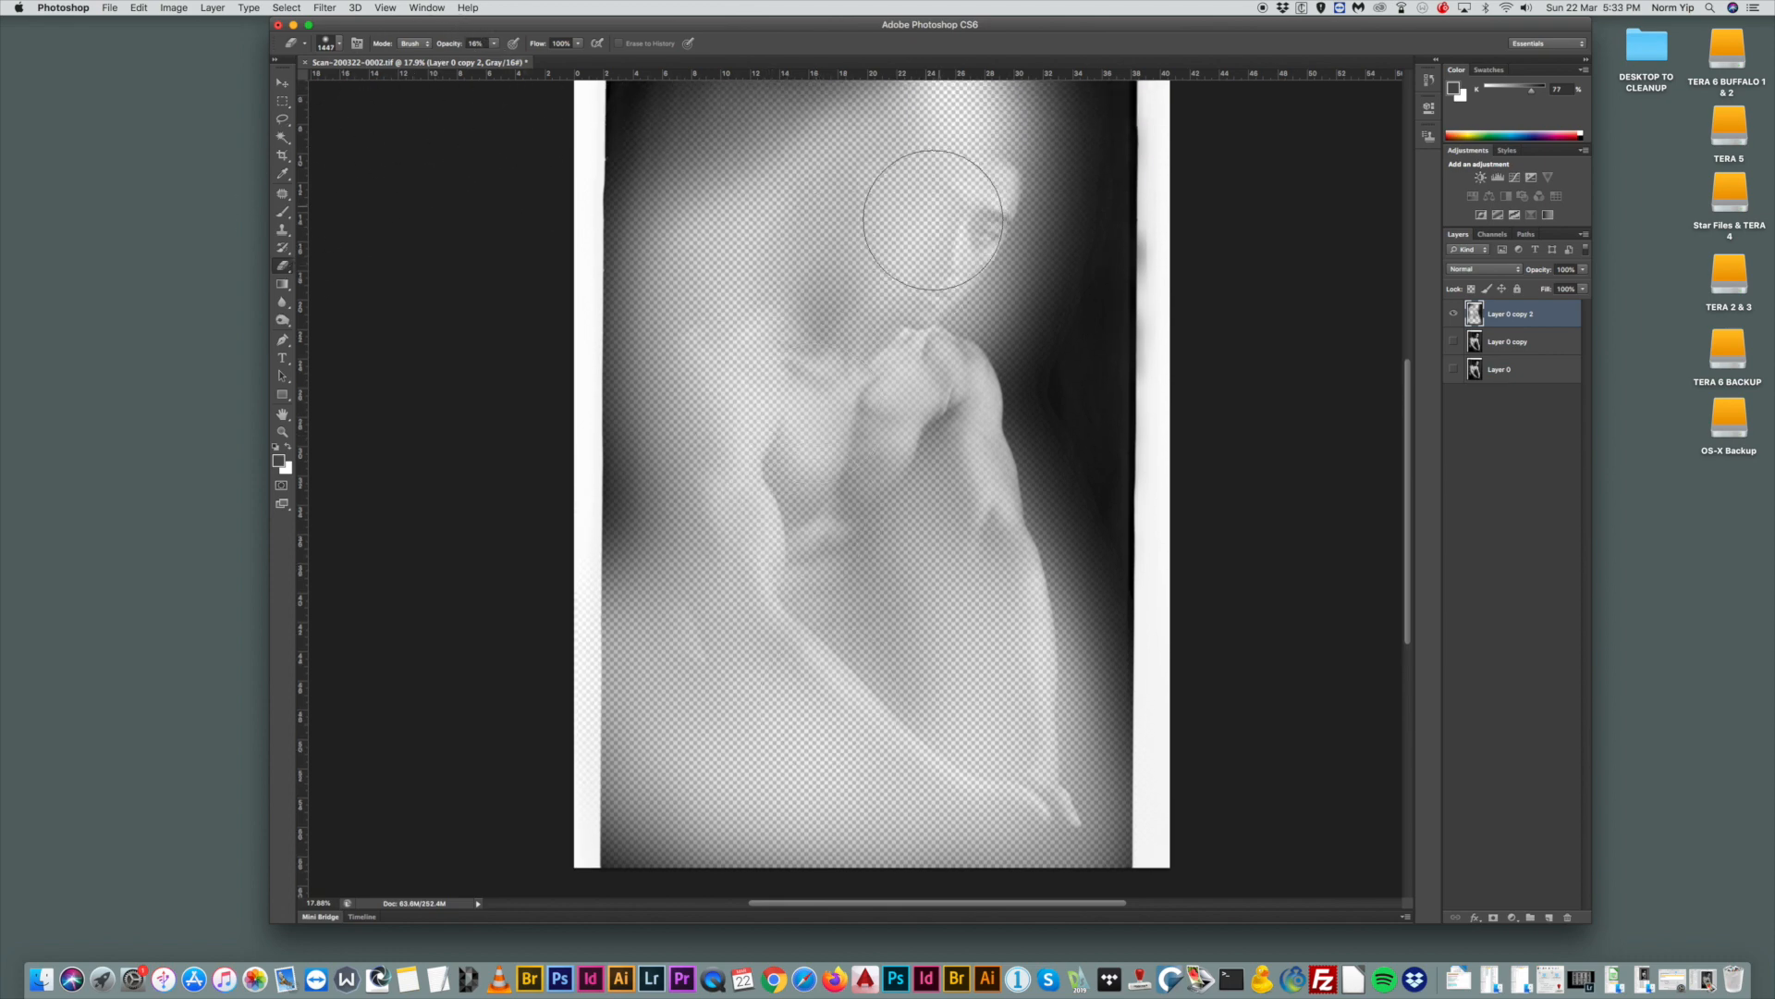
mouse_move(905, 381)
left_mouse_down()
mouse_move(952, 395)
mouse_move(985, 600)
mouse_move(976, 311)
left_mouse_up()
scroll(1252, 317, "up", 3)
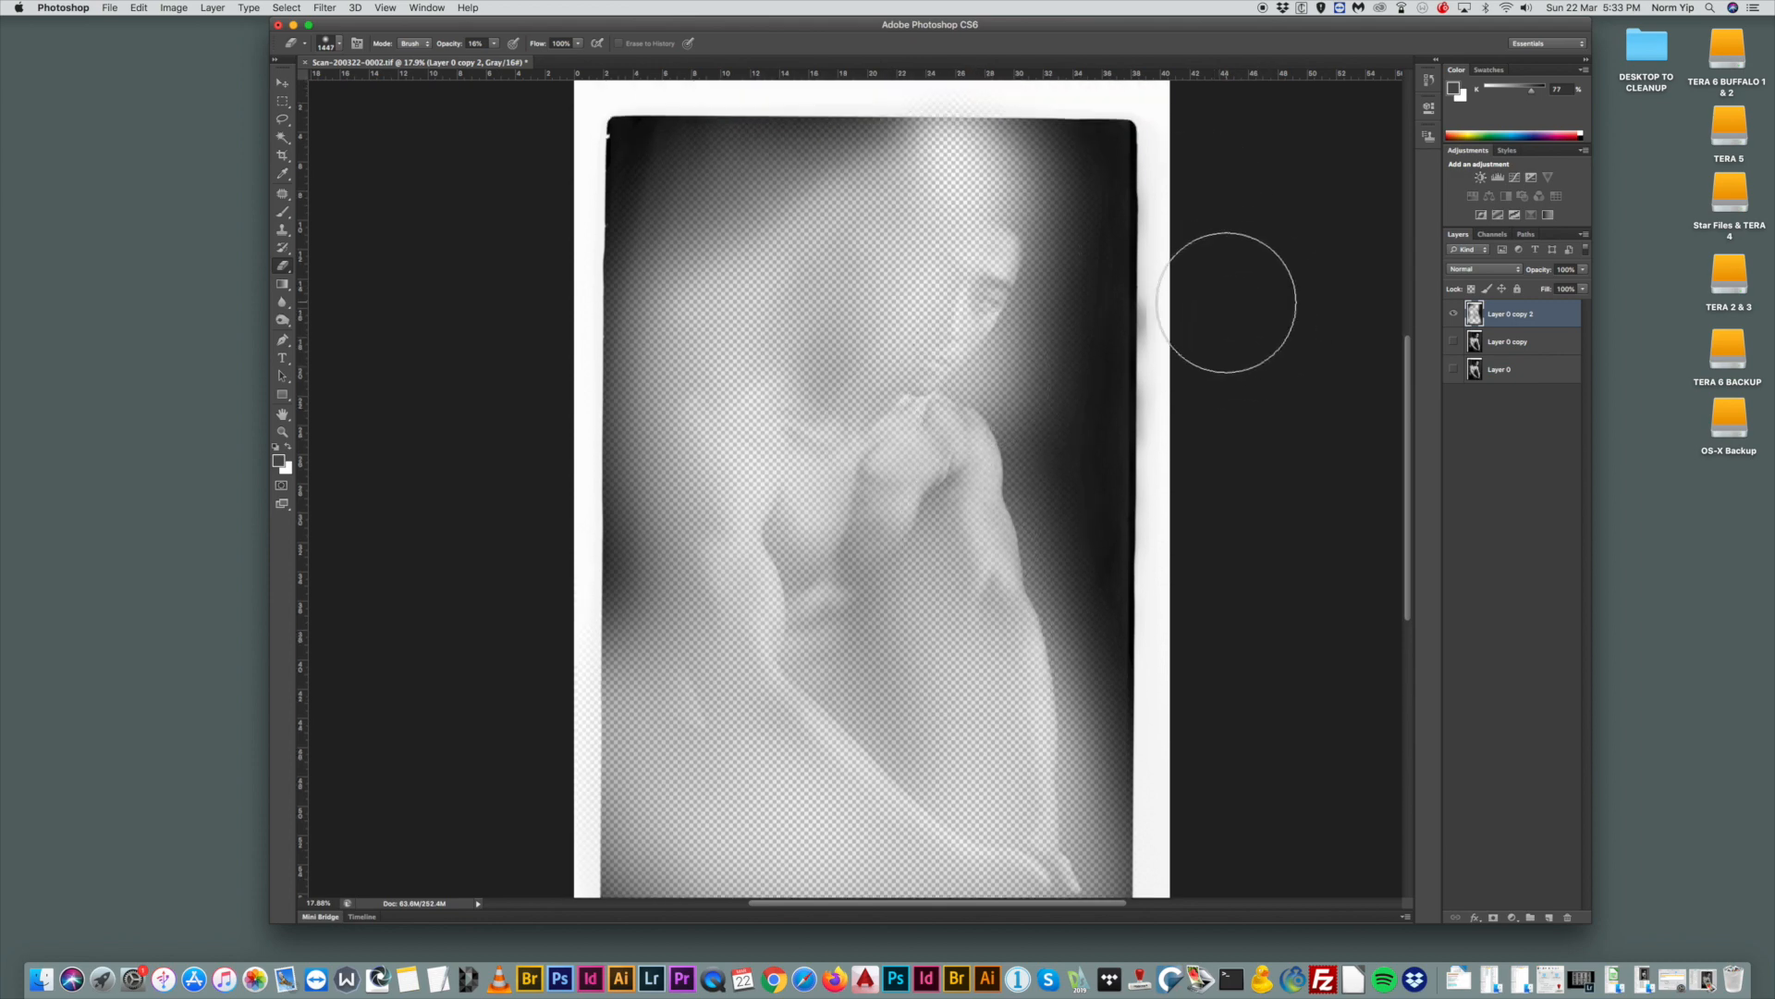
mouse_move(1140, 565)
left_mouse_down()
mouse_move(1044, 383)
mouse_move(818, 236)
mouse_move(809, 215)
mouse_move(835, 200)
mouse_move(779, 213)
mouse_move(798, 421)
mouse_move(882, 303)
left_mouse_up()
left_click(1452, 342)
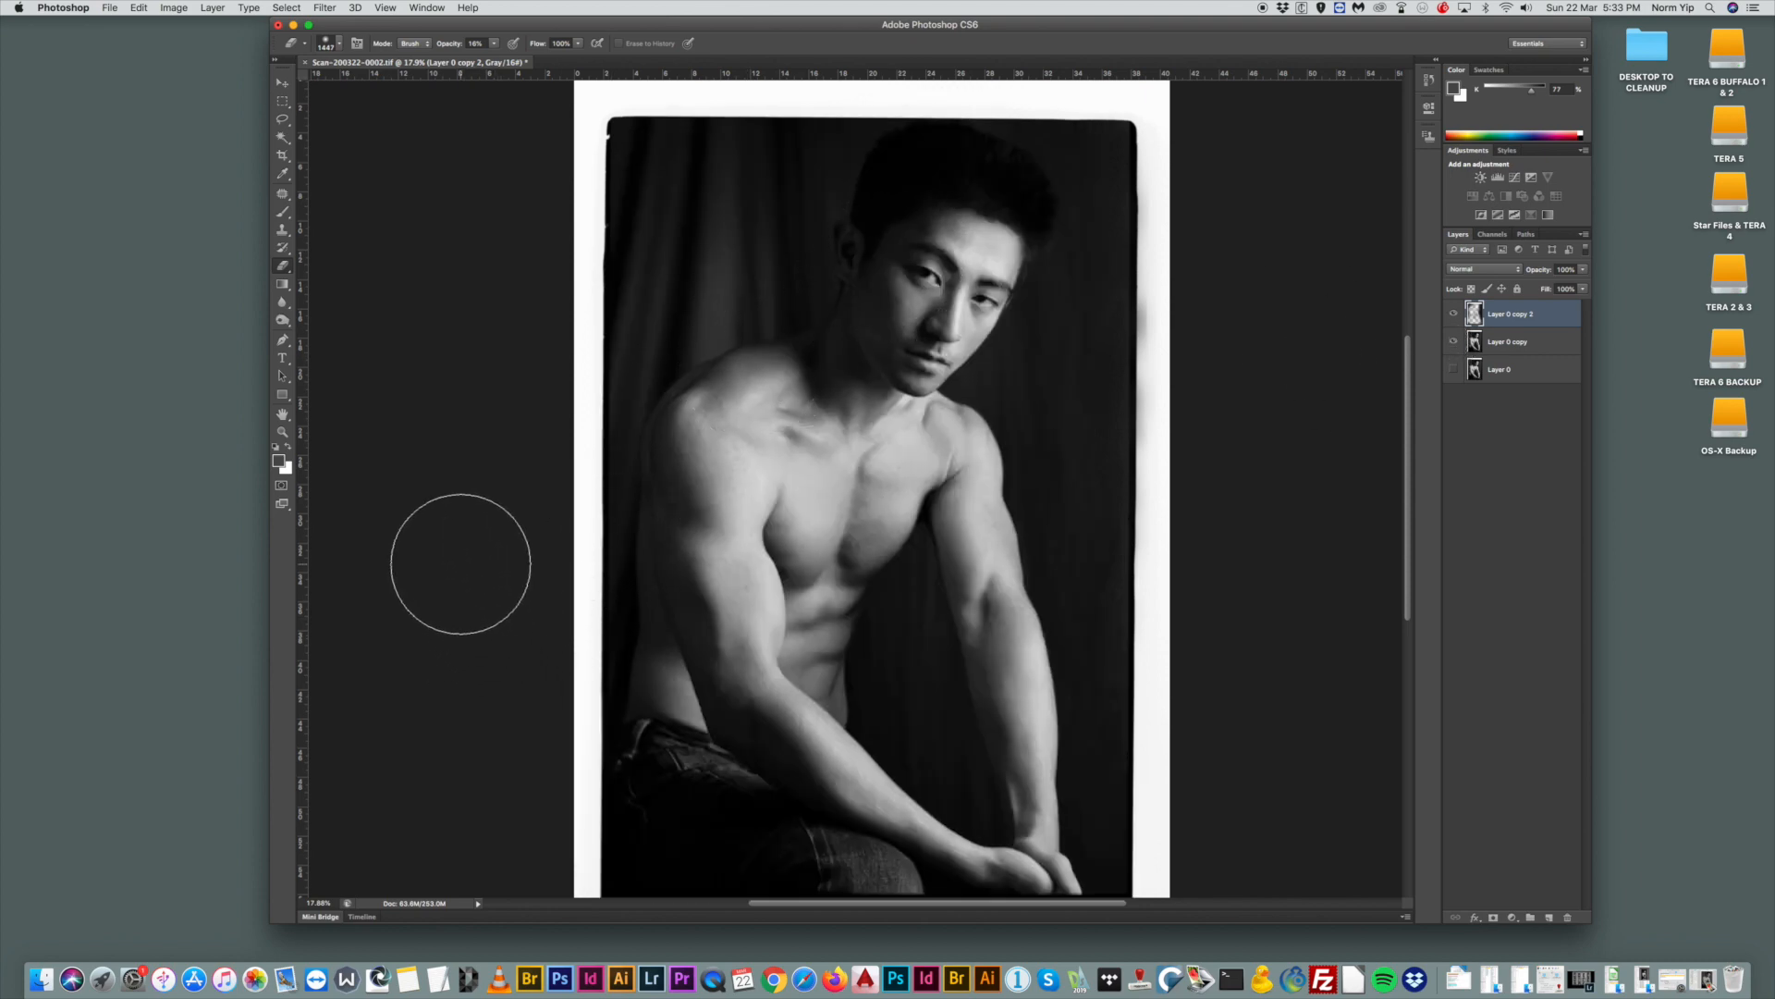
scroll(460, 563, "down", 3)
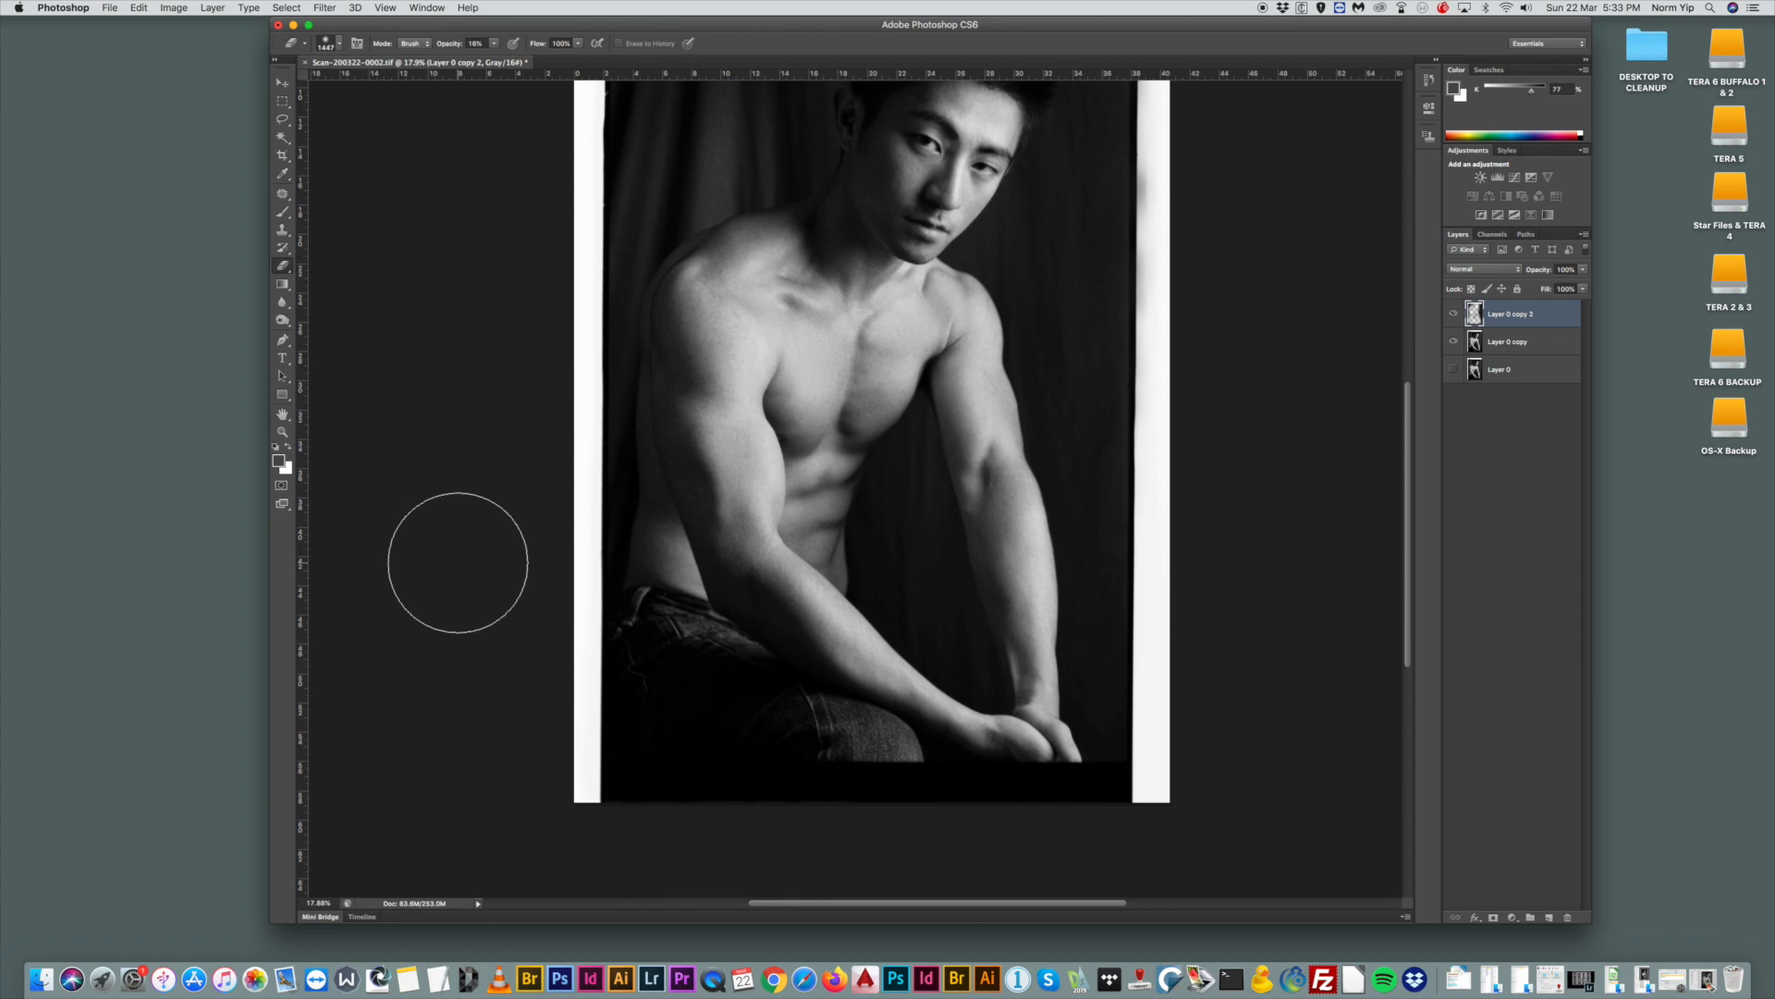
left_click(1453, 316)
left_click_drag(820, 26, 859, 26)
scroll(965, 427, "up", 4)
scroll(964, 427, "down", 2)
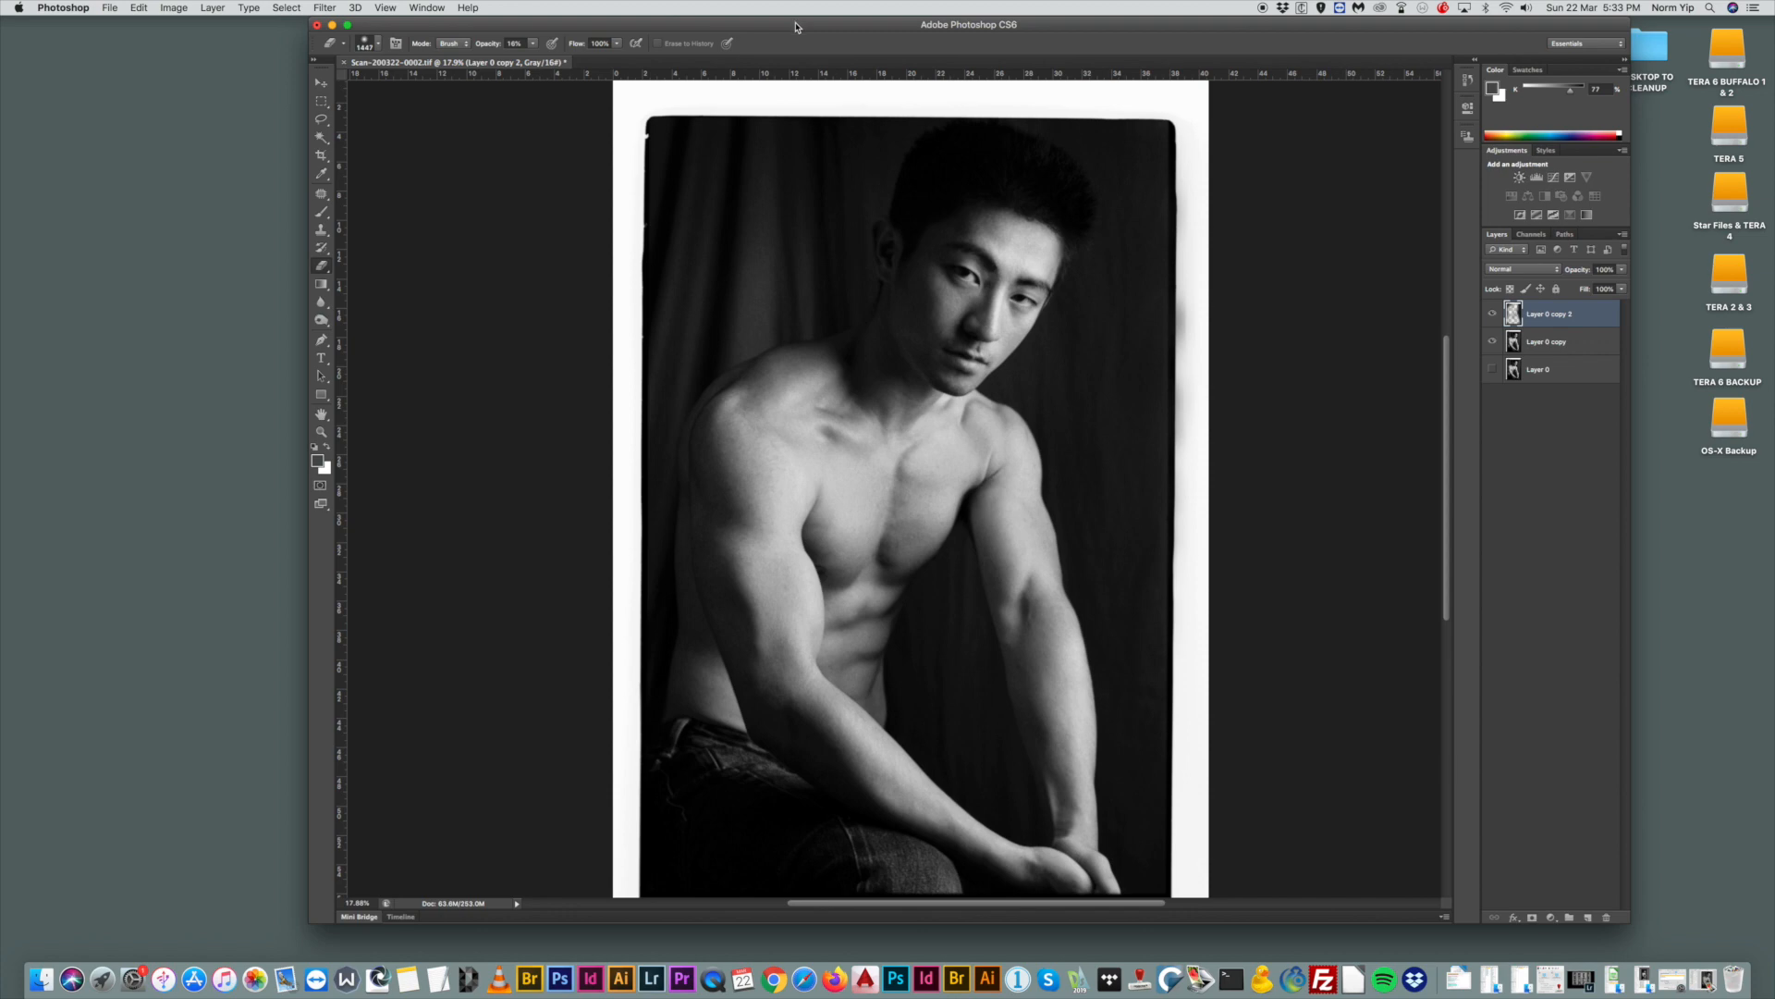
left_click_drag(795, 30, 775, 24)
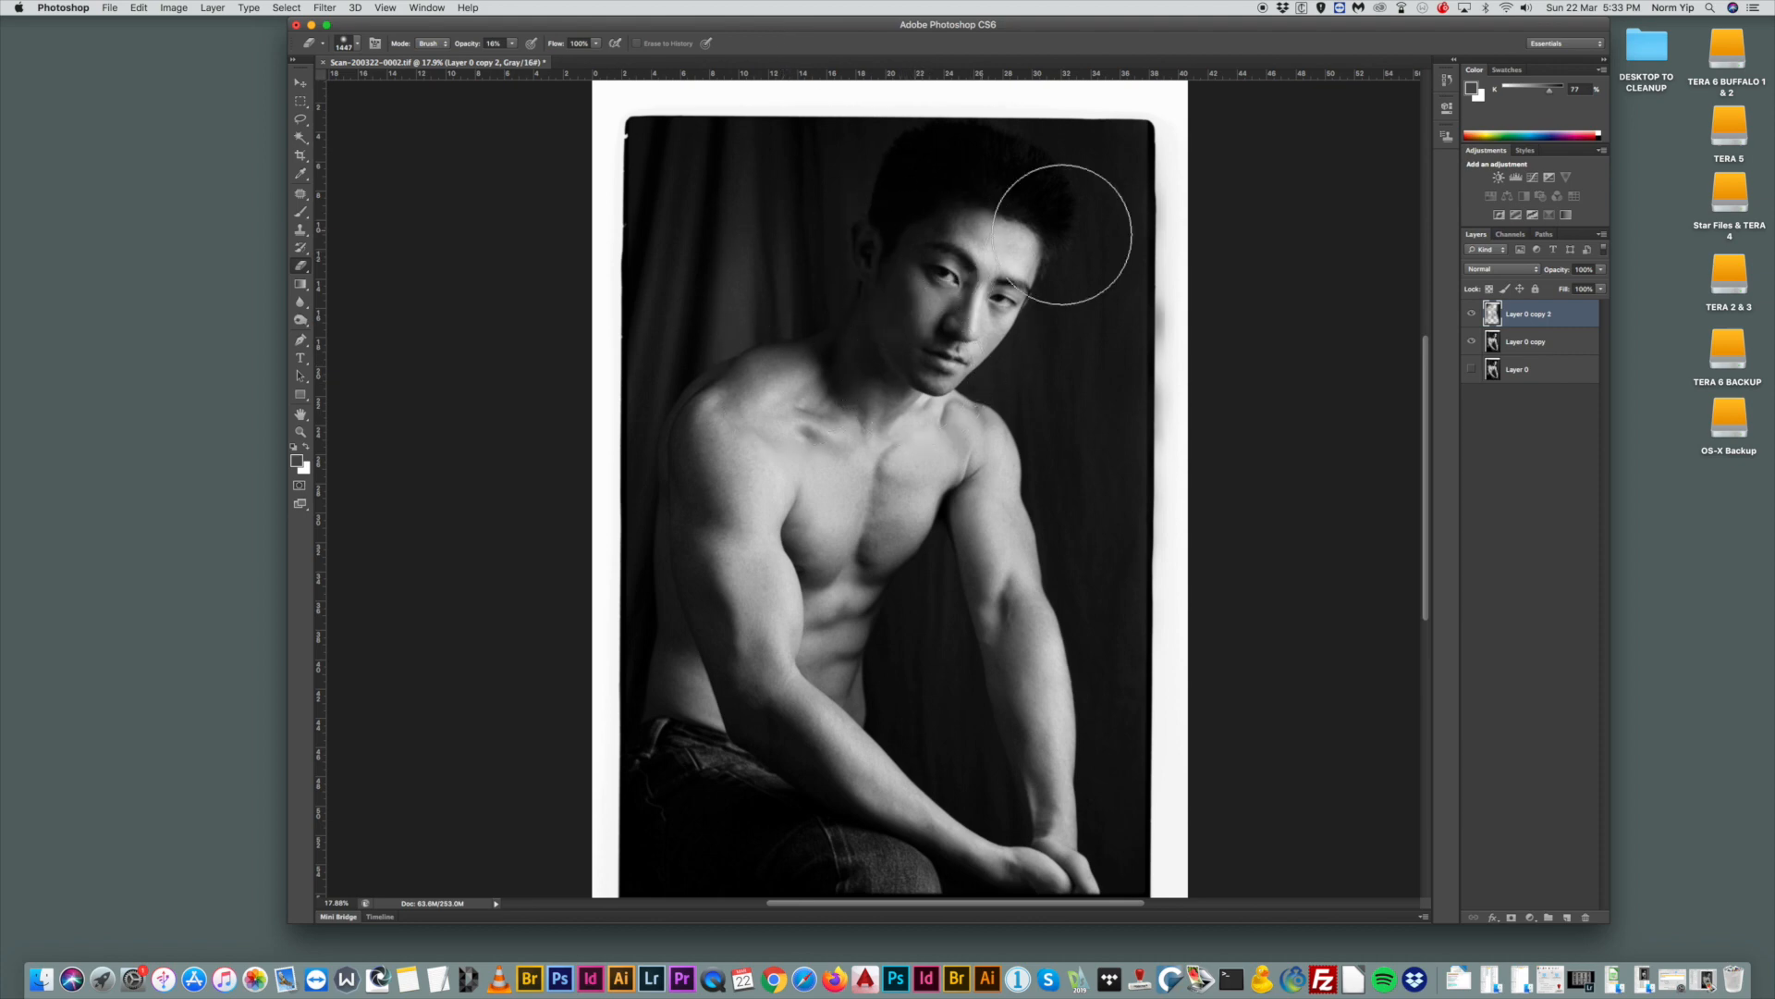
Switch the visibility of Layer 0 copy 2 off and on to check the background darkening above Layer 0 copy.
left_click(1472, 315)
left_click(1472, 315)
left_click(1472, 315)
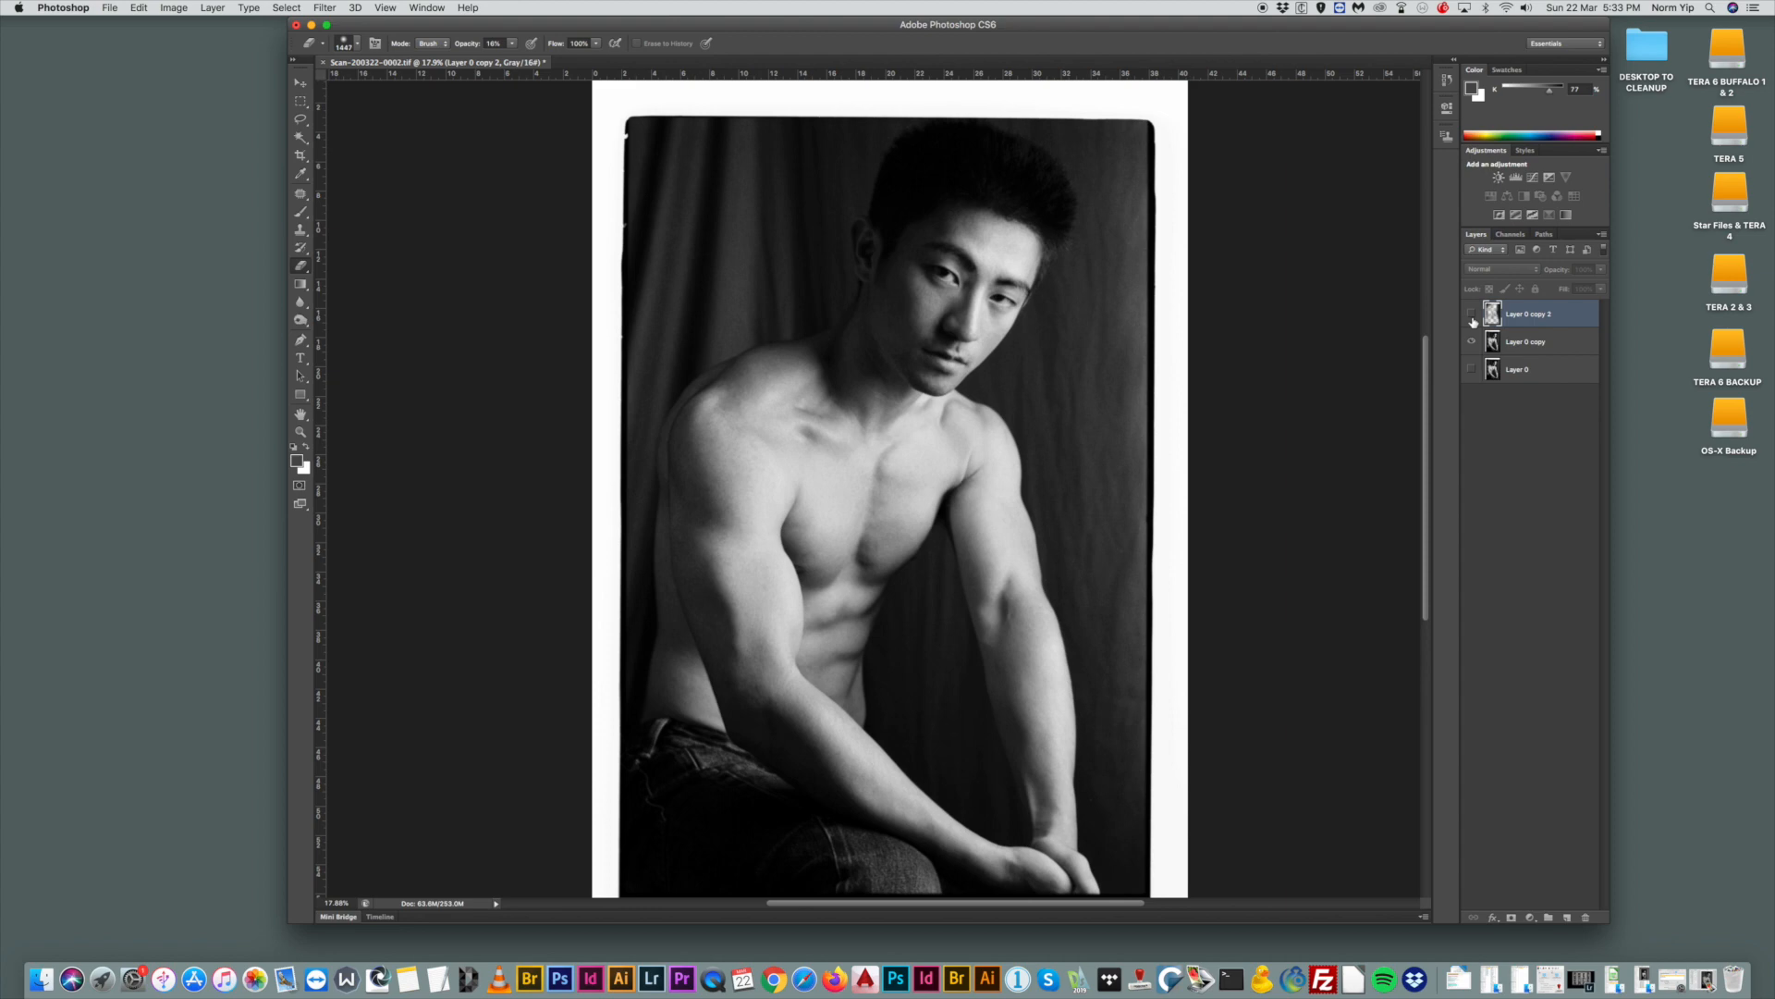
left_click(1472, 316)
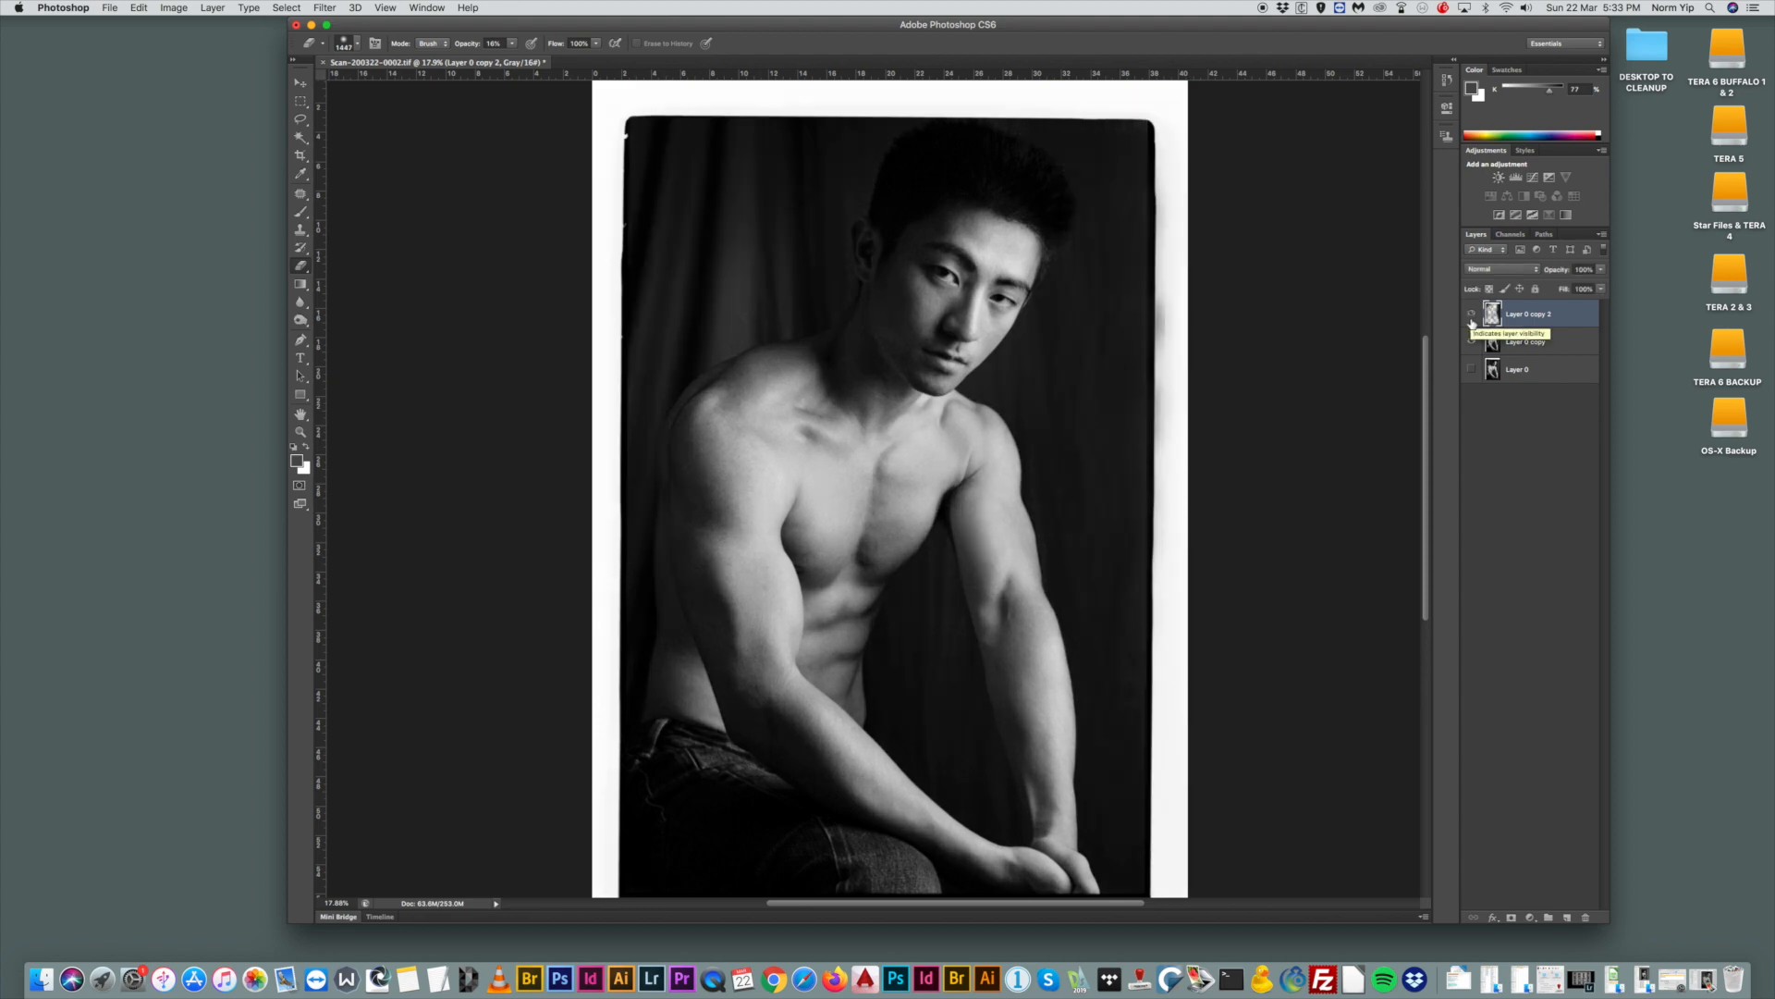
left_click(1472, 315)
left_click(1472, 315)
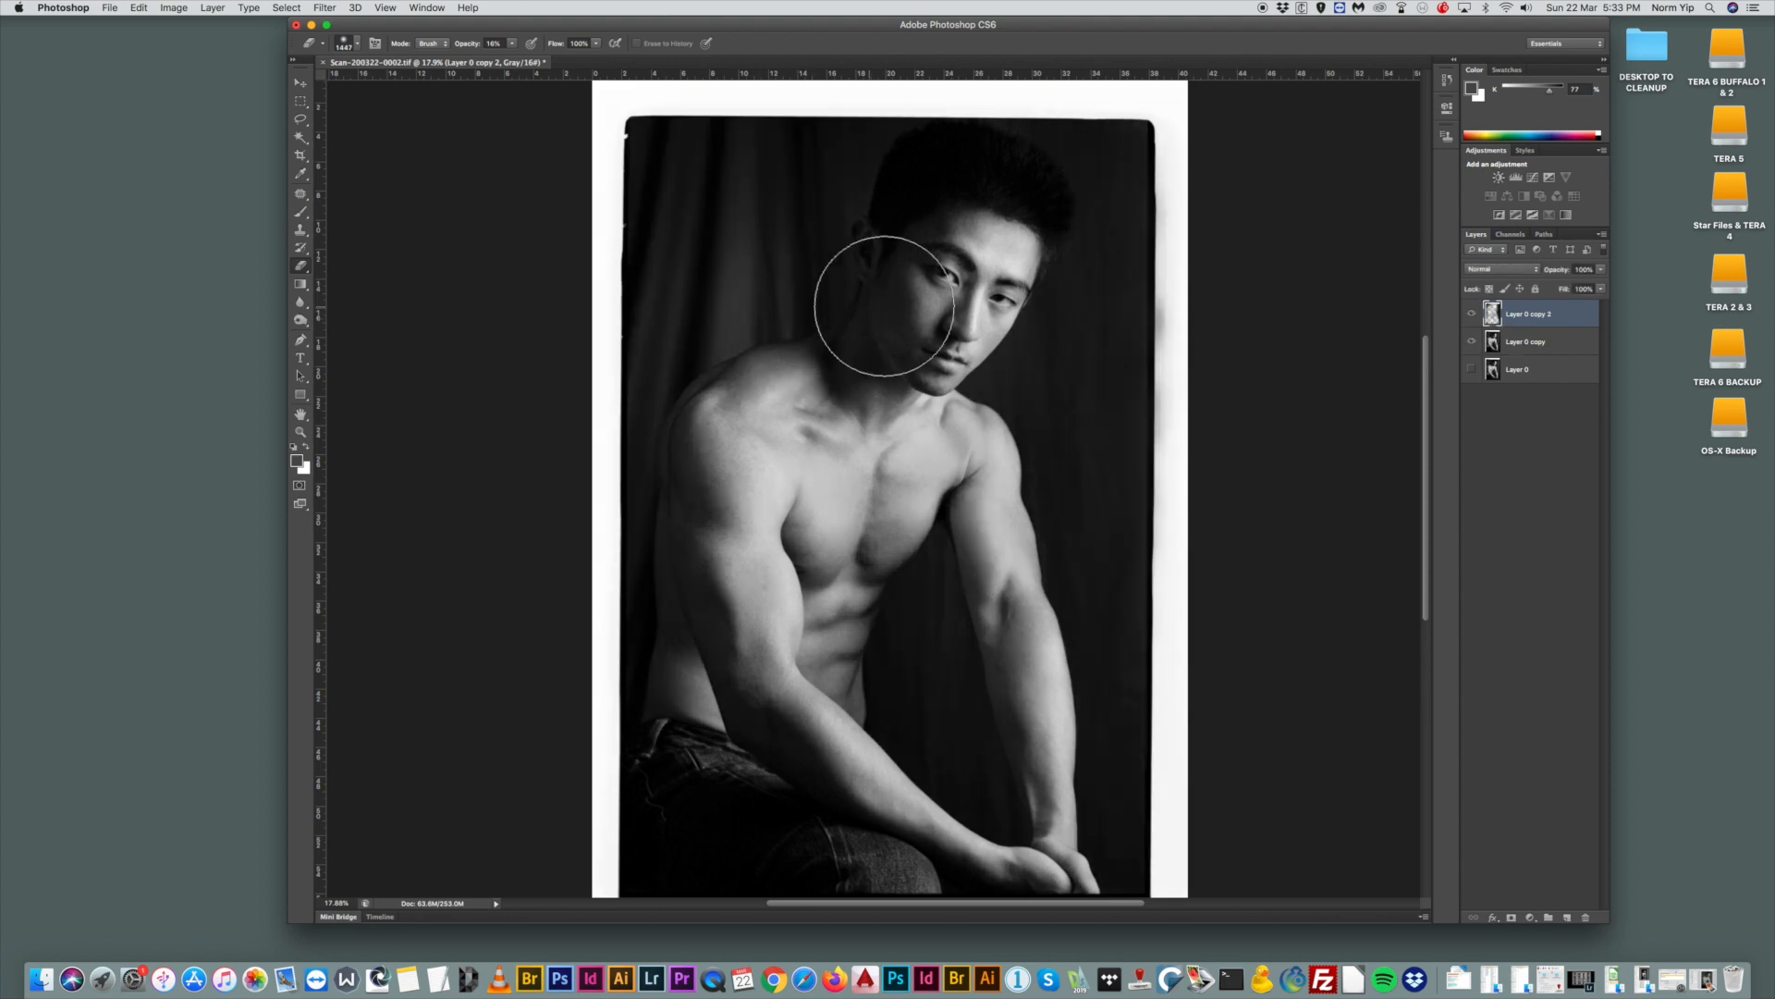
Examine the face up close, and compare the whole portrait with and without the top layer.
left_click(300, 432)
left_click_drag(954, 261, 1121, 507)
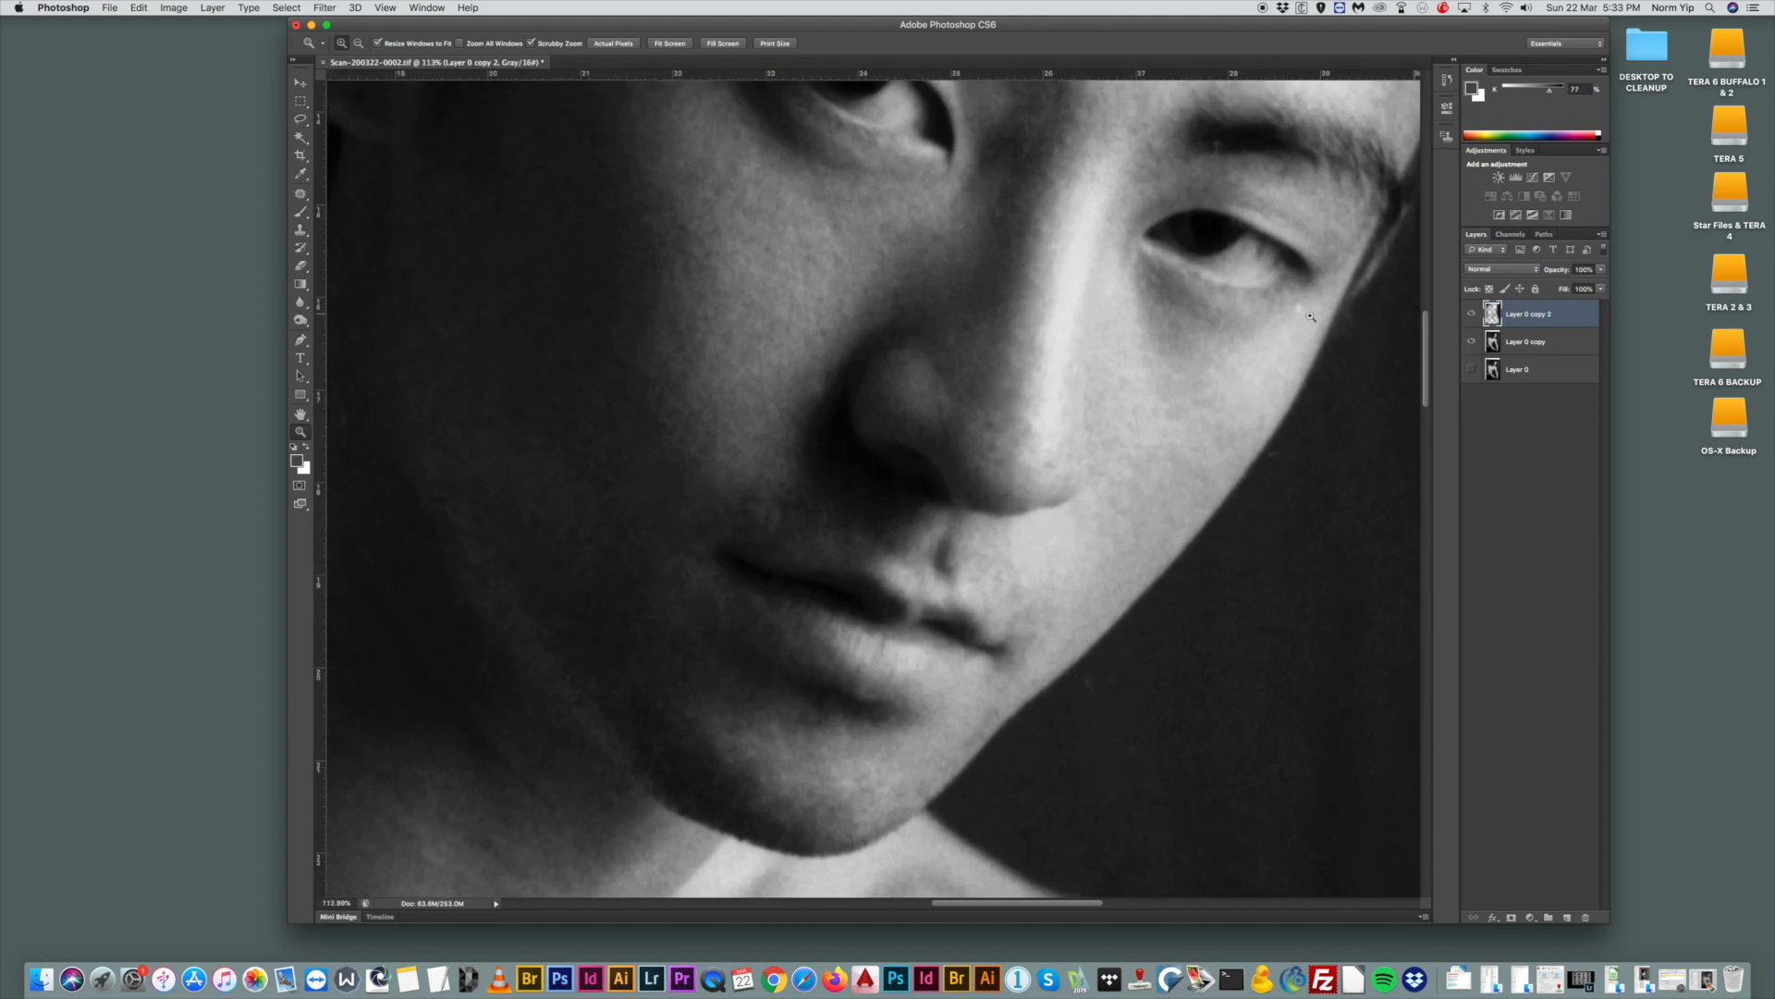
left_click_drag(807, 370, 959, 495)
left_click_drag(901, 561, 710, 401)
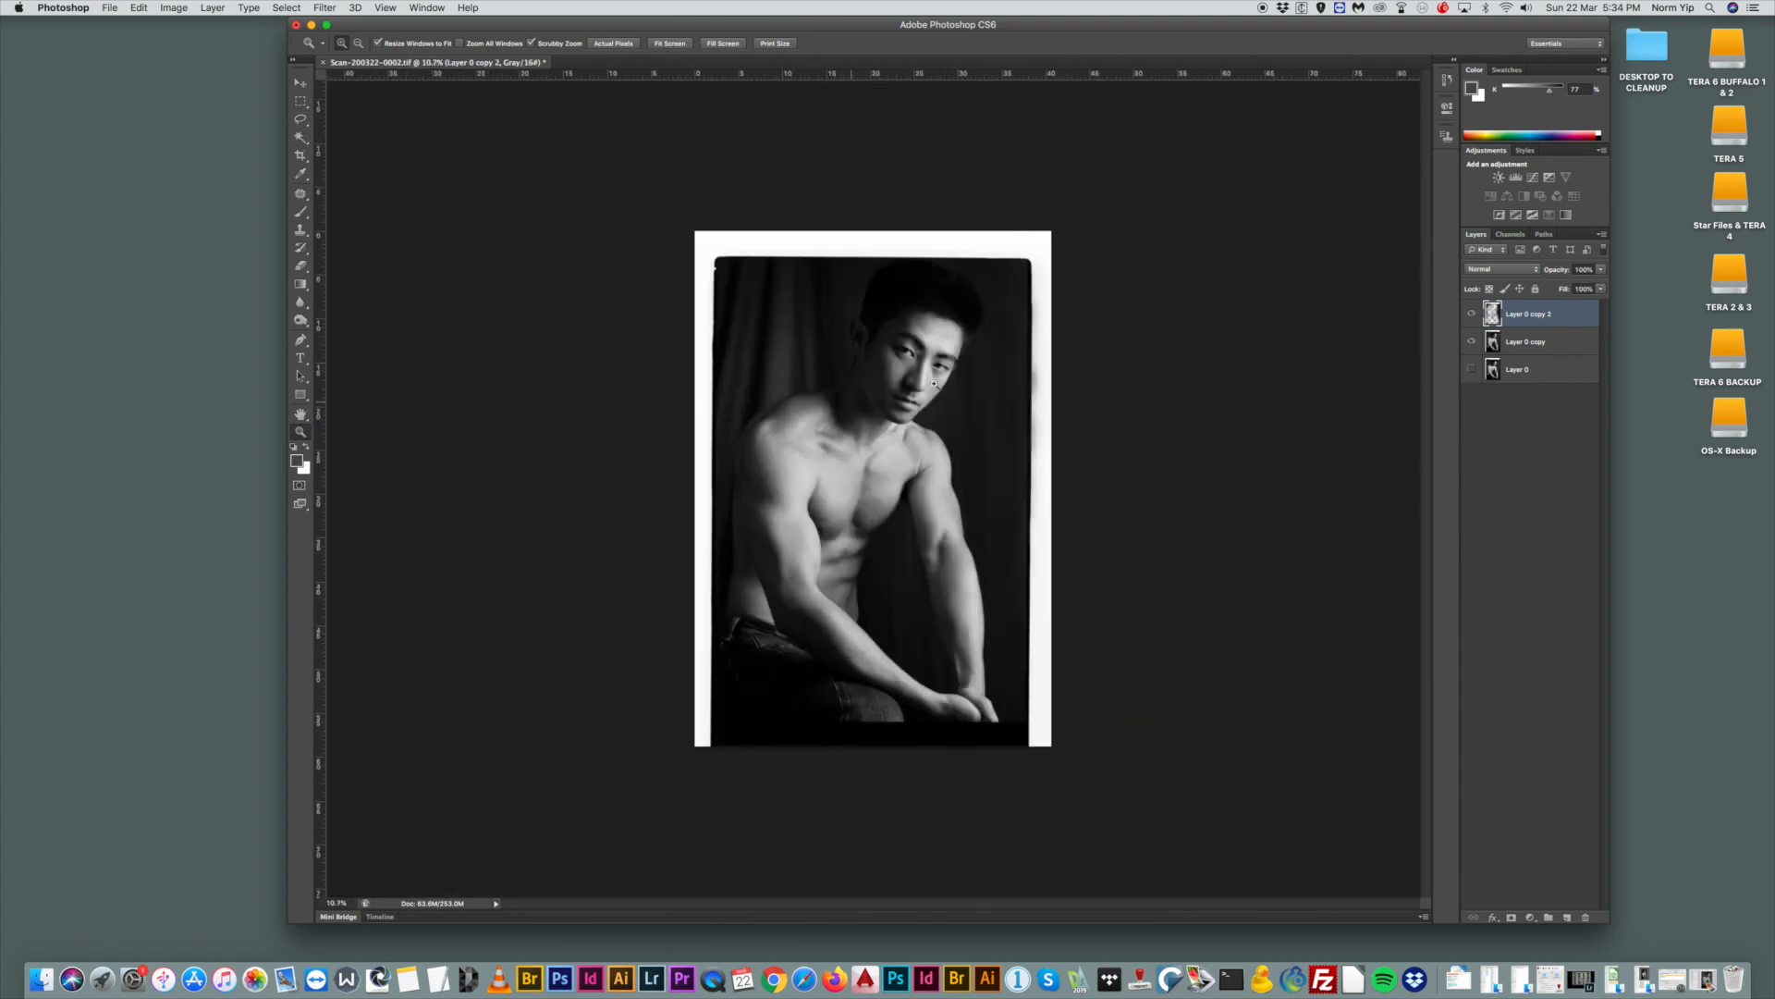
left_click(1472, 315)
left_click(1472, 315)
left_click(1472, 315)
left_click(1472, 316)
left_click(1472, 315)
left_click(1472, 316)
Adjust the Eraser size for the hair area of the top layer and recheck the portrait with that layer hidden and shown.
left_click(302, 267)
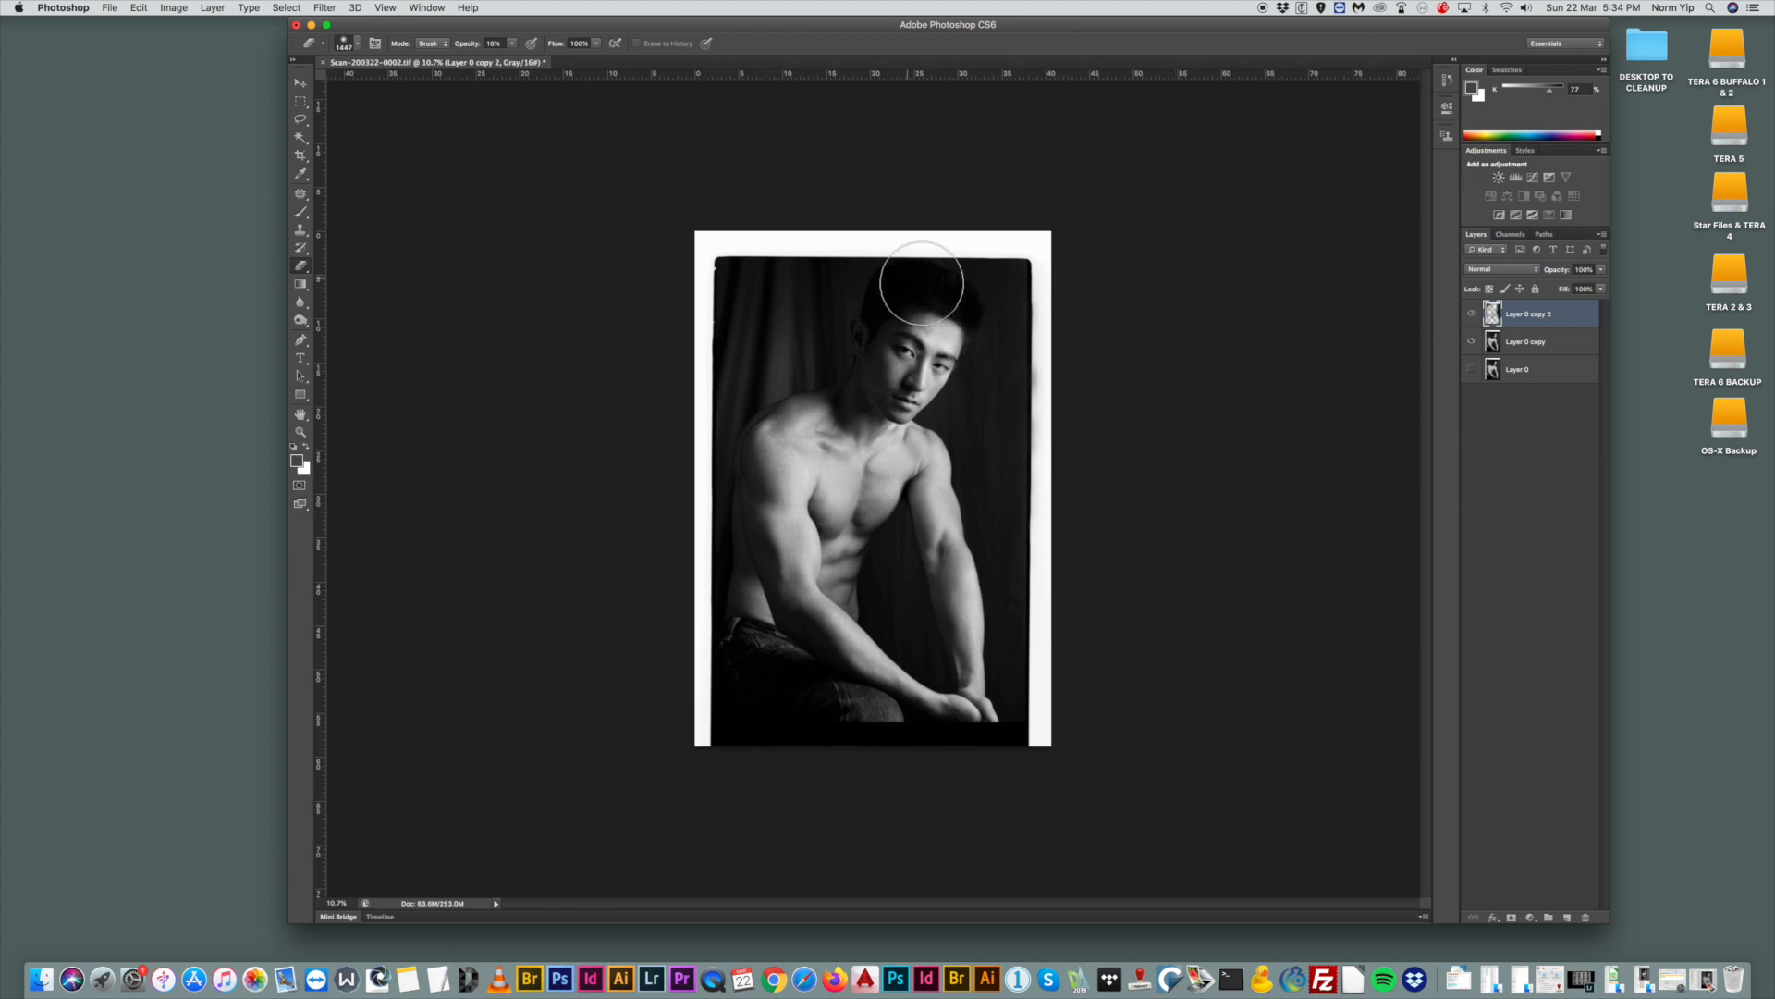
right_click(972, 331)
left_click_drag(1098, 366, 1100, 367)
left_click(970, 291)
left_click(1472, 315)
left_click(1472, 315)
Inspect the head and shoulders with the top layer hidden and shown, and merge it down into Layer 0 copy.
left_click_drag(980, 410, 1069, 468)
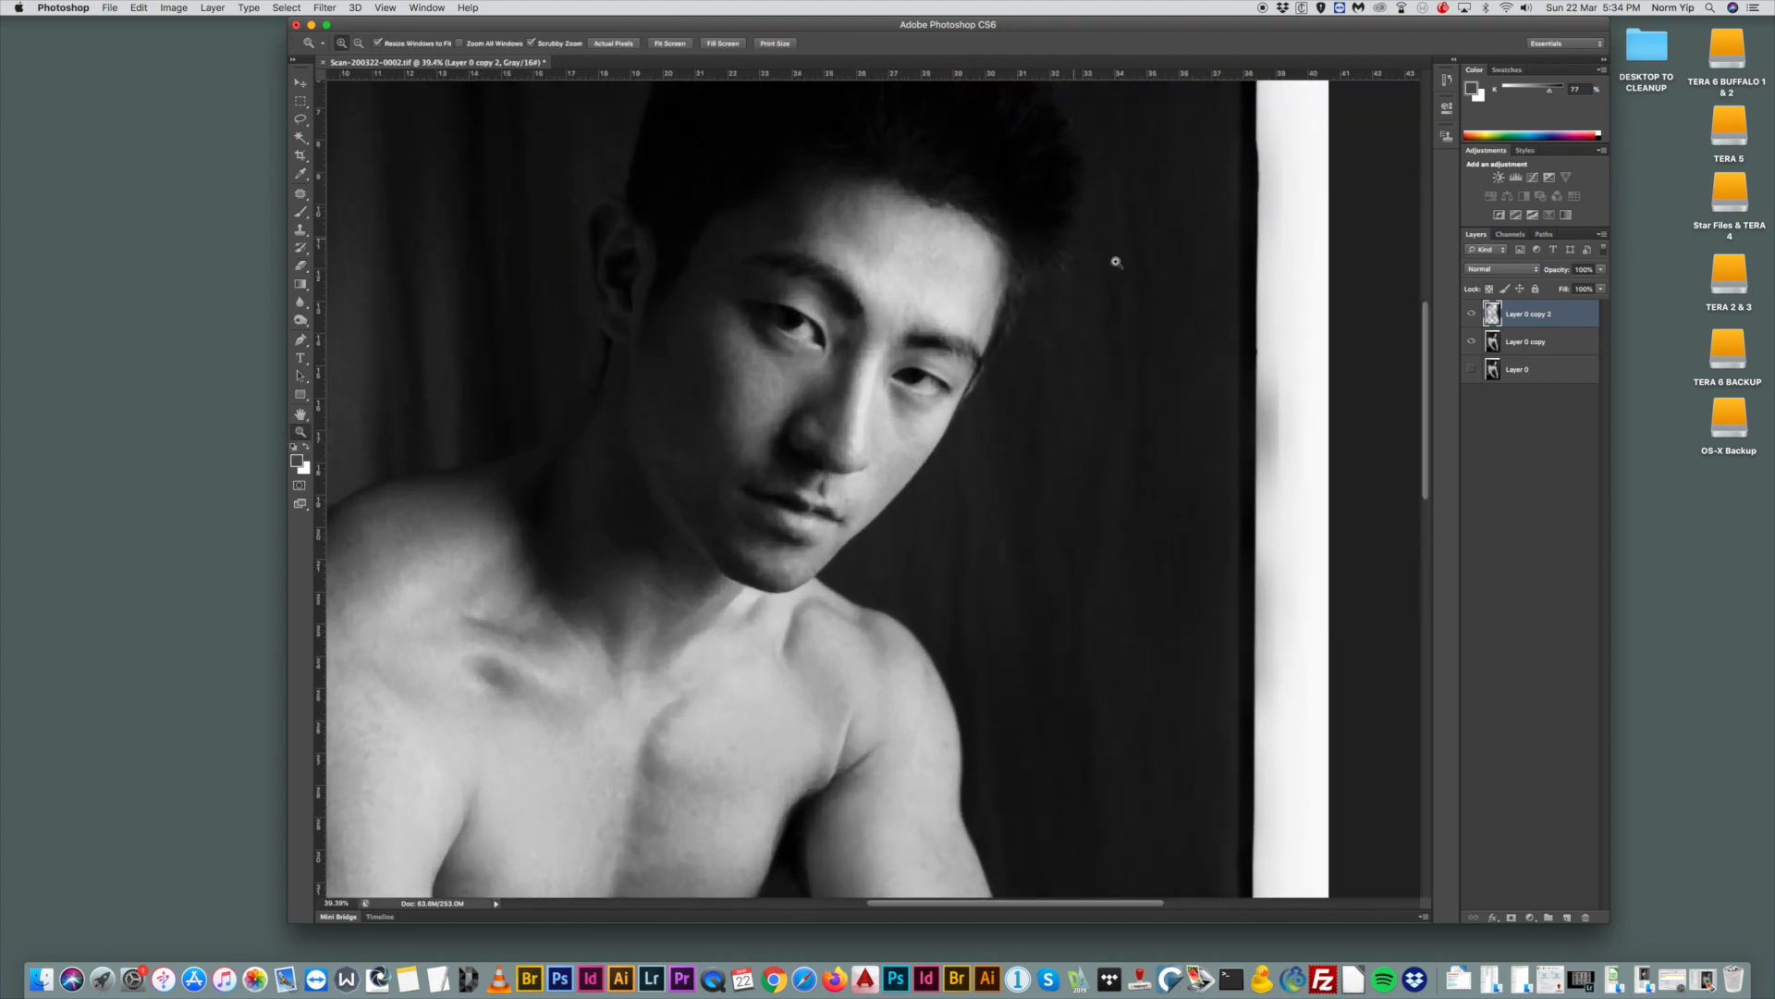
left_click(1024, 194)
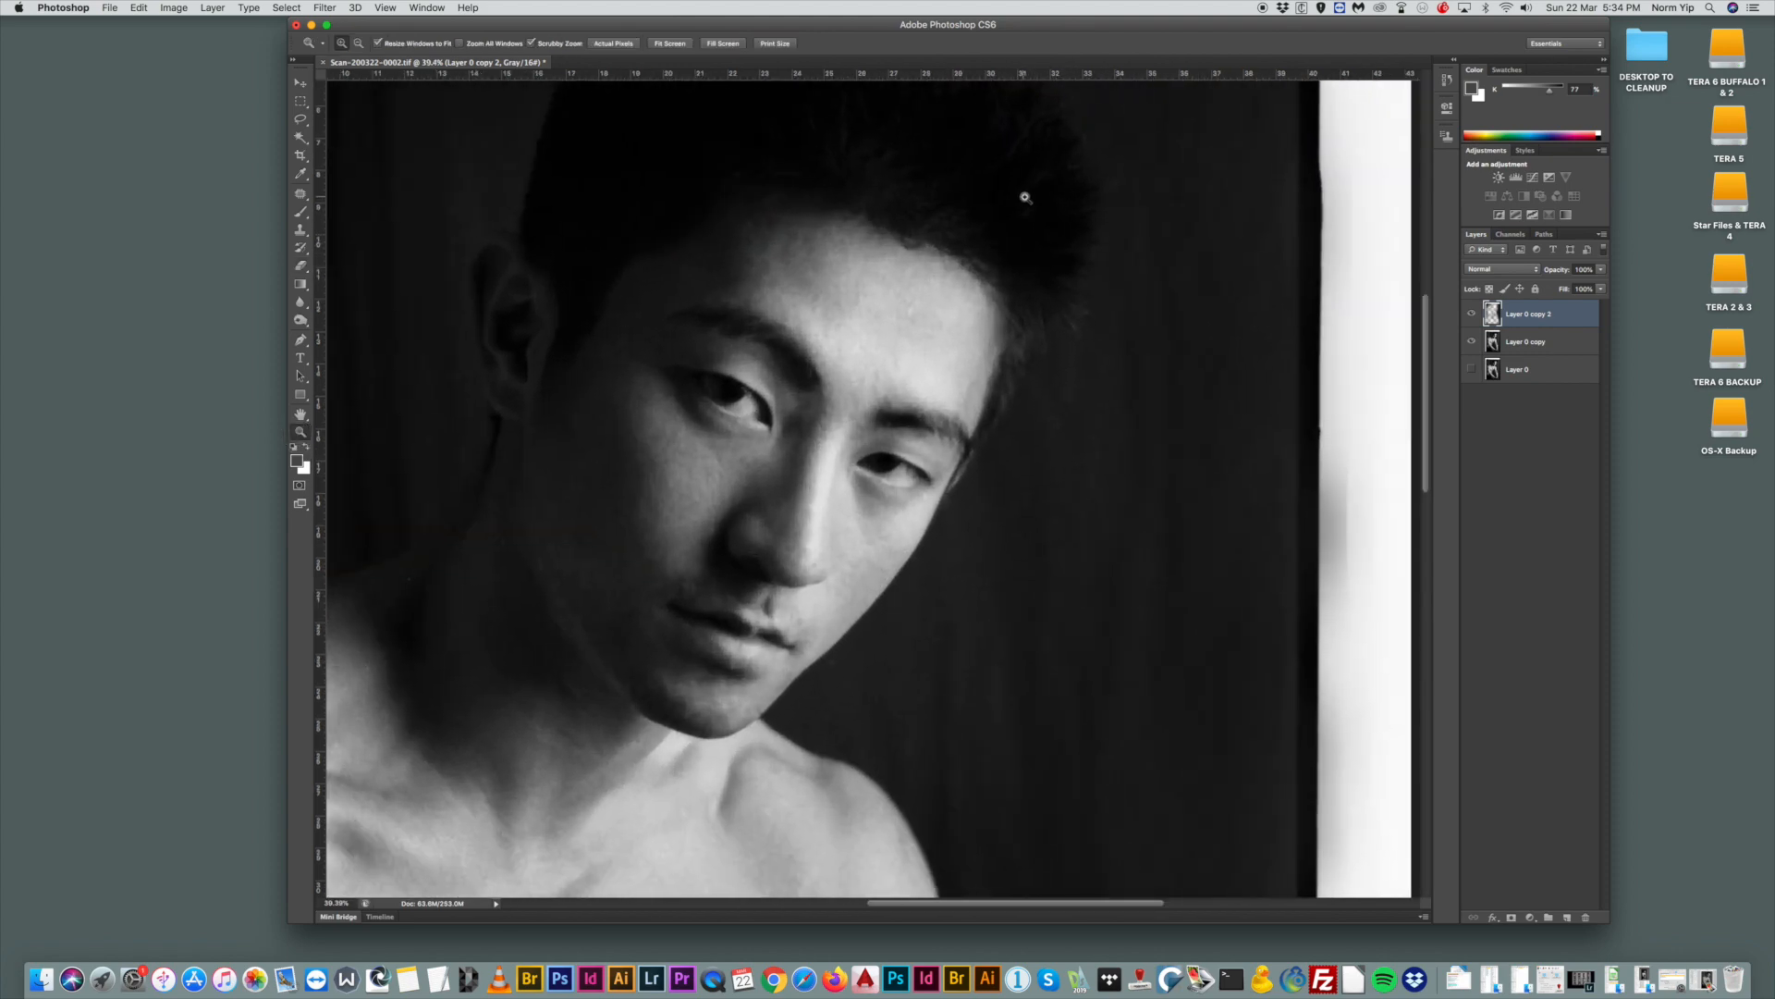
left_click_drag(1077, 252, 1055, 229)
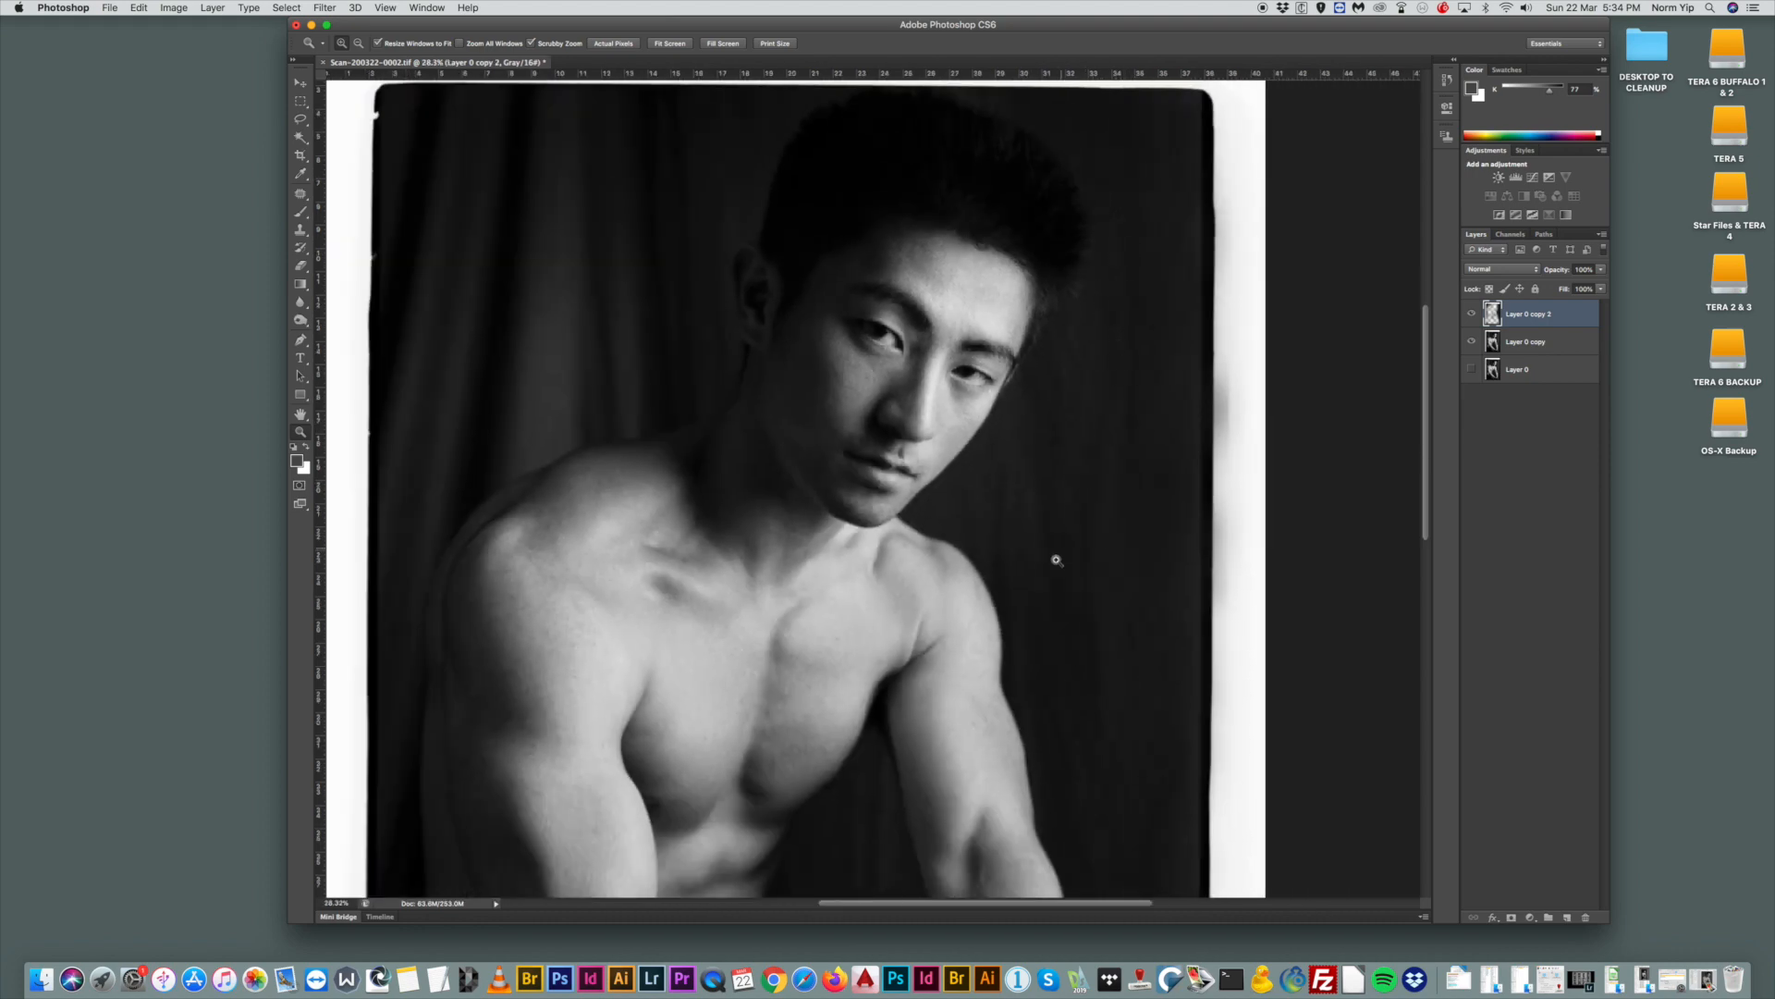
mouse_move(921, 440)
left_mouse_down()
mouse_move(978, 503)
mouse_move(917, 441)
left_mouse_up()
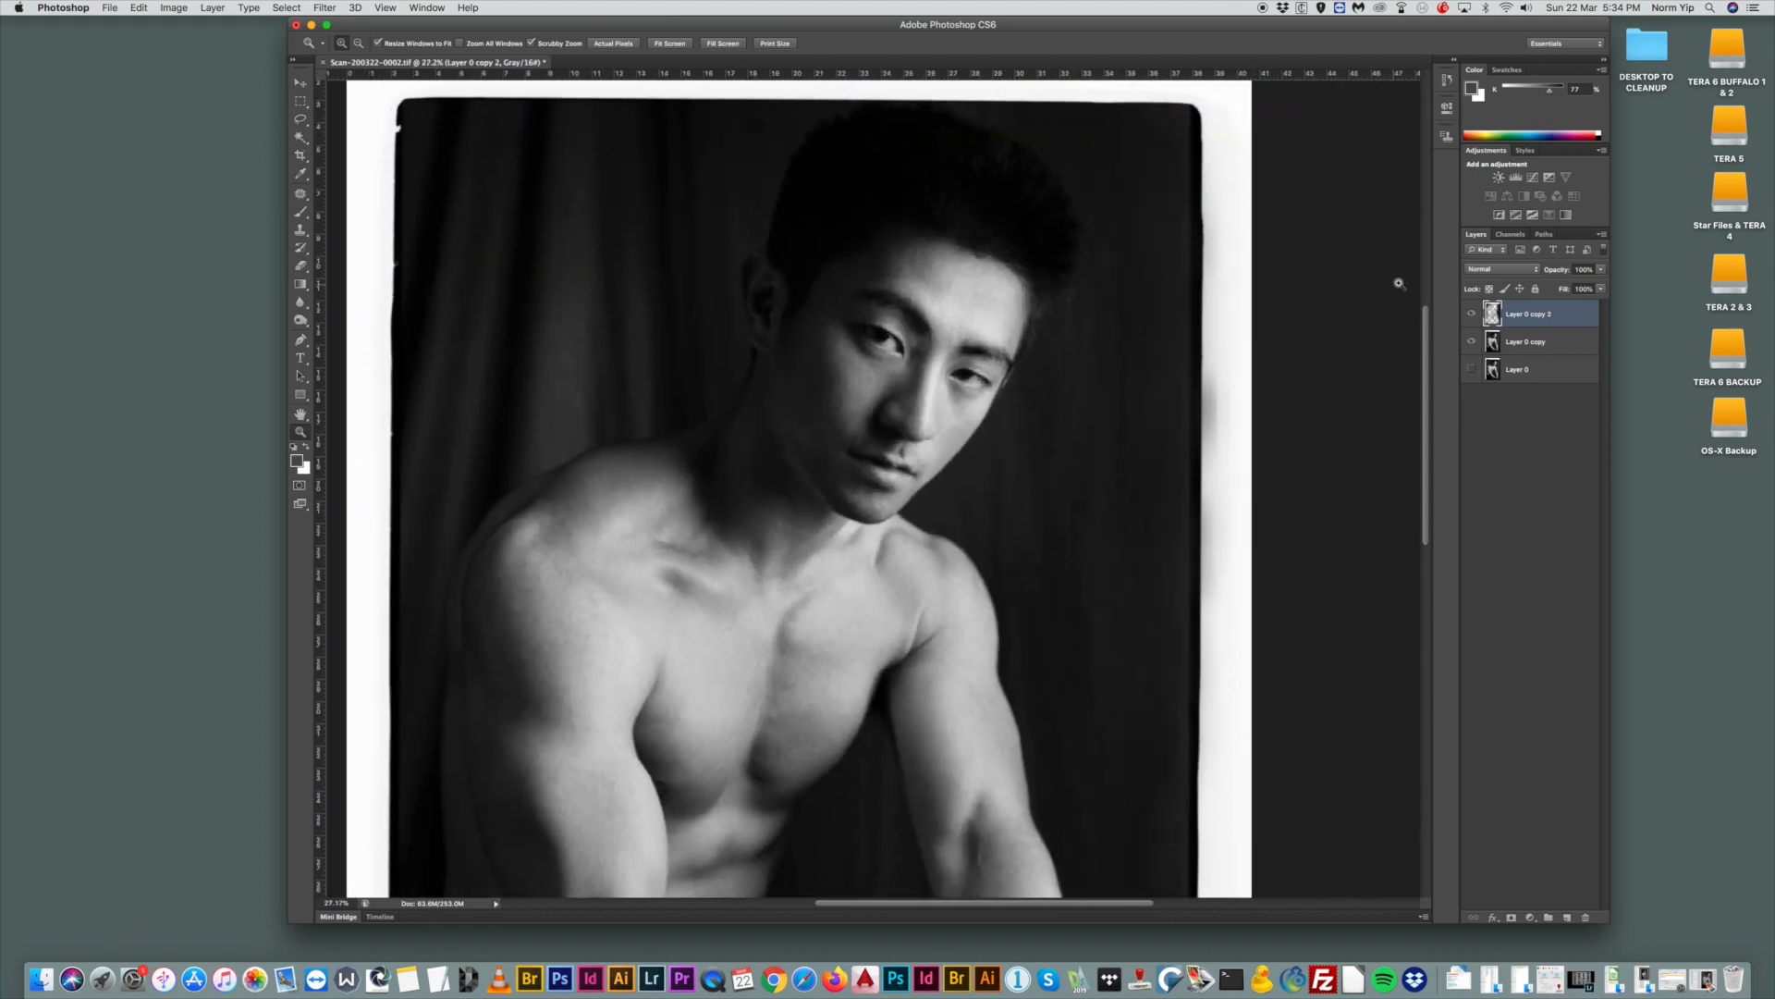
left_click(1470, 316)
left_click(1473, 316)
key("Delete")
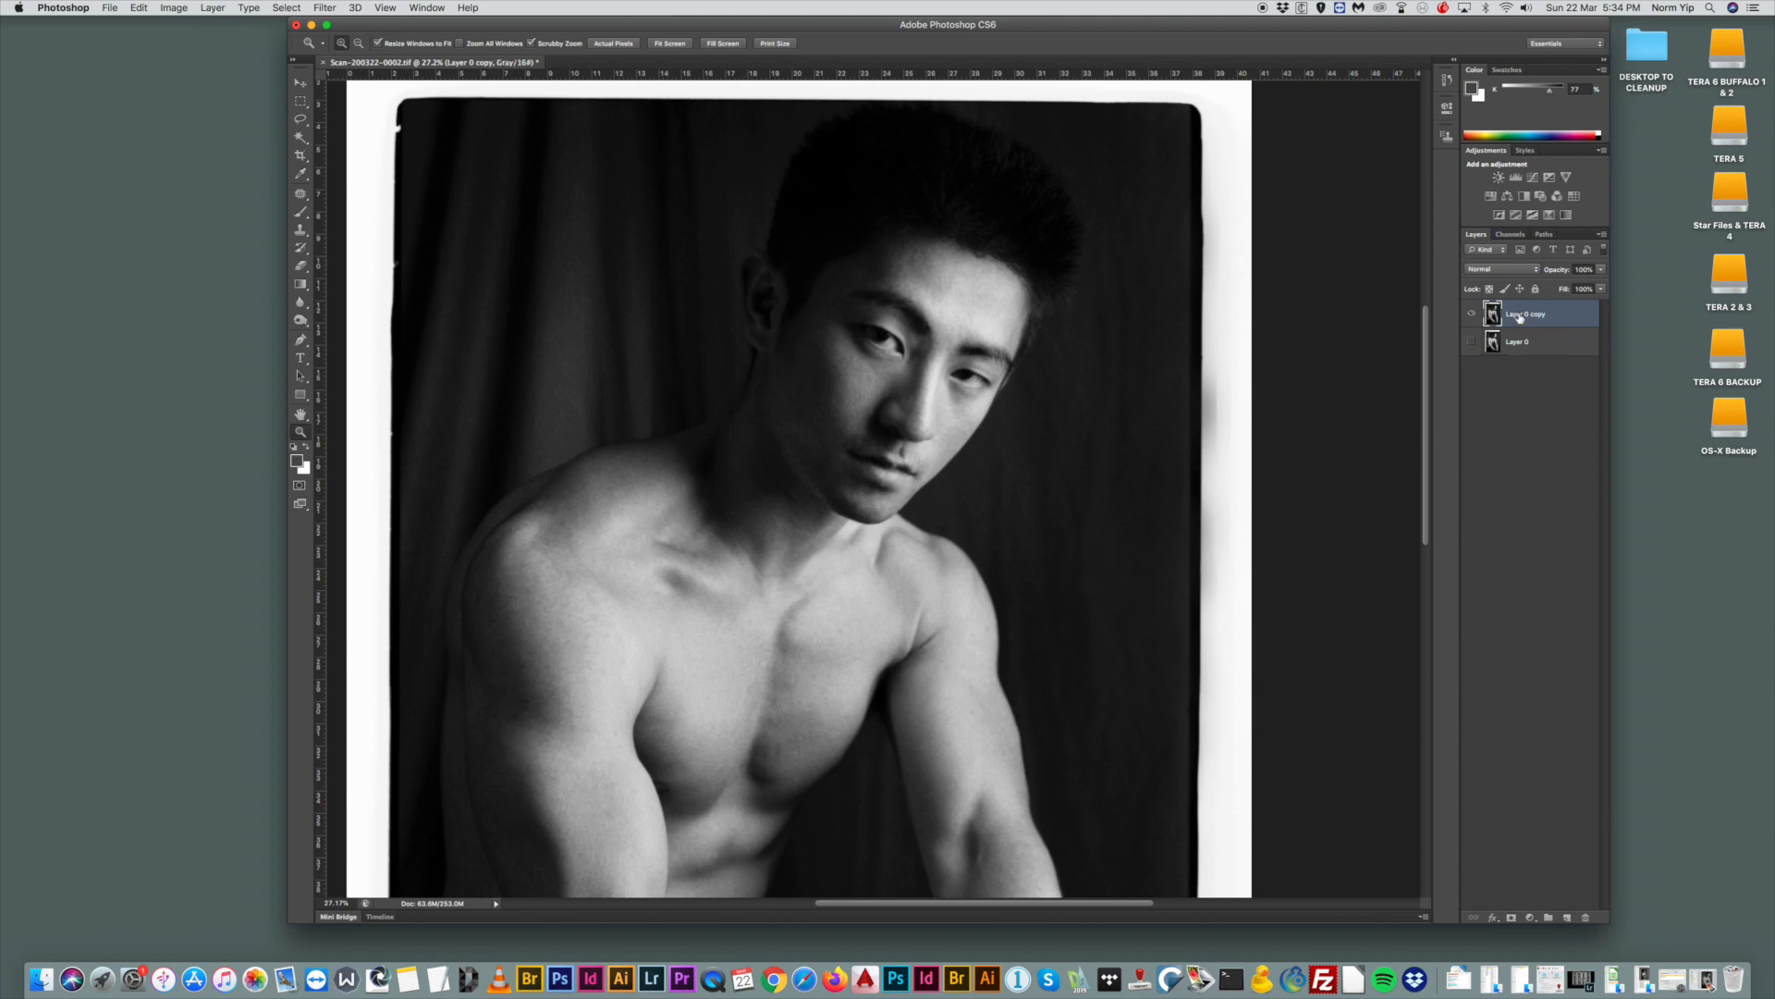
Select the Burn tool with its range set to Shadows and stroke over the chest and abdomen.
mouse_move(895, 405)
left_mouse_down()
mouse_move(861, 386)
mouse_move(924, 407)
mouse_move(904, 397)
left_mouse_up()
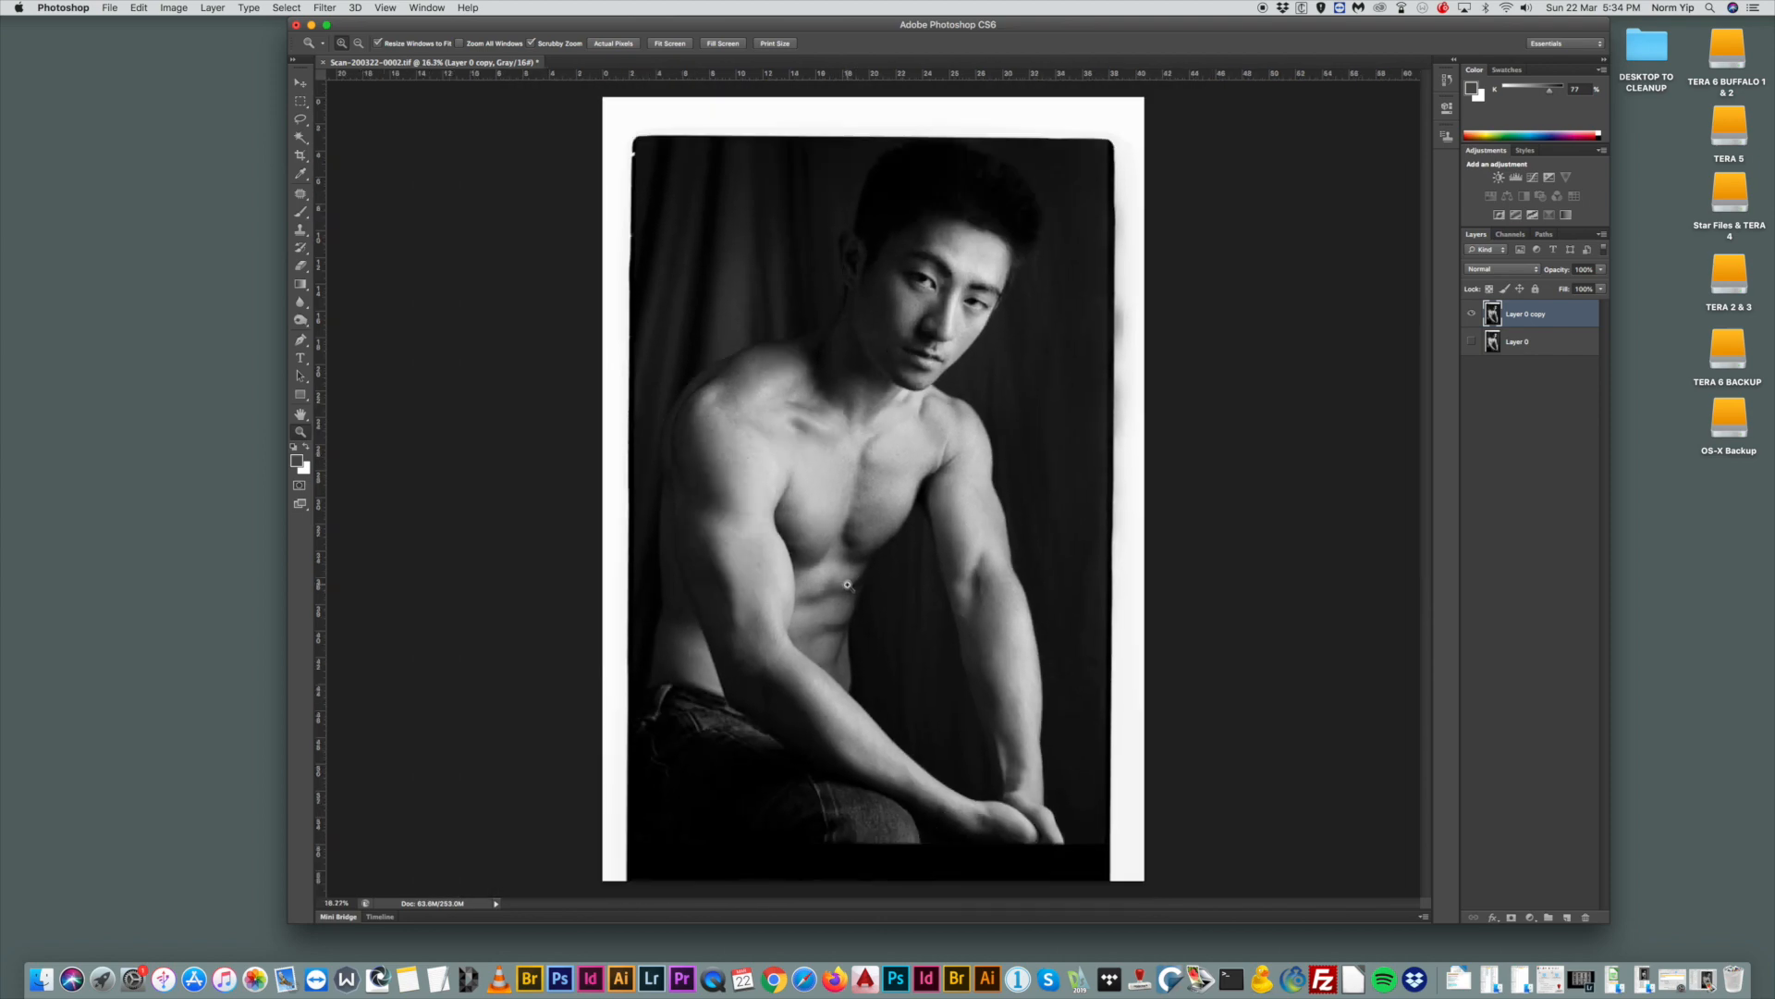
mouse_move(850, 576)
left_mouse_down()
mouse_move(840, 563)
mouse_move(858, 595)
left_mouse_up()
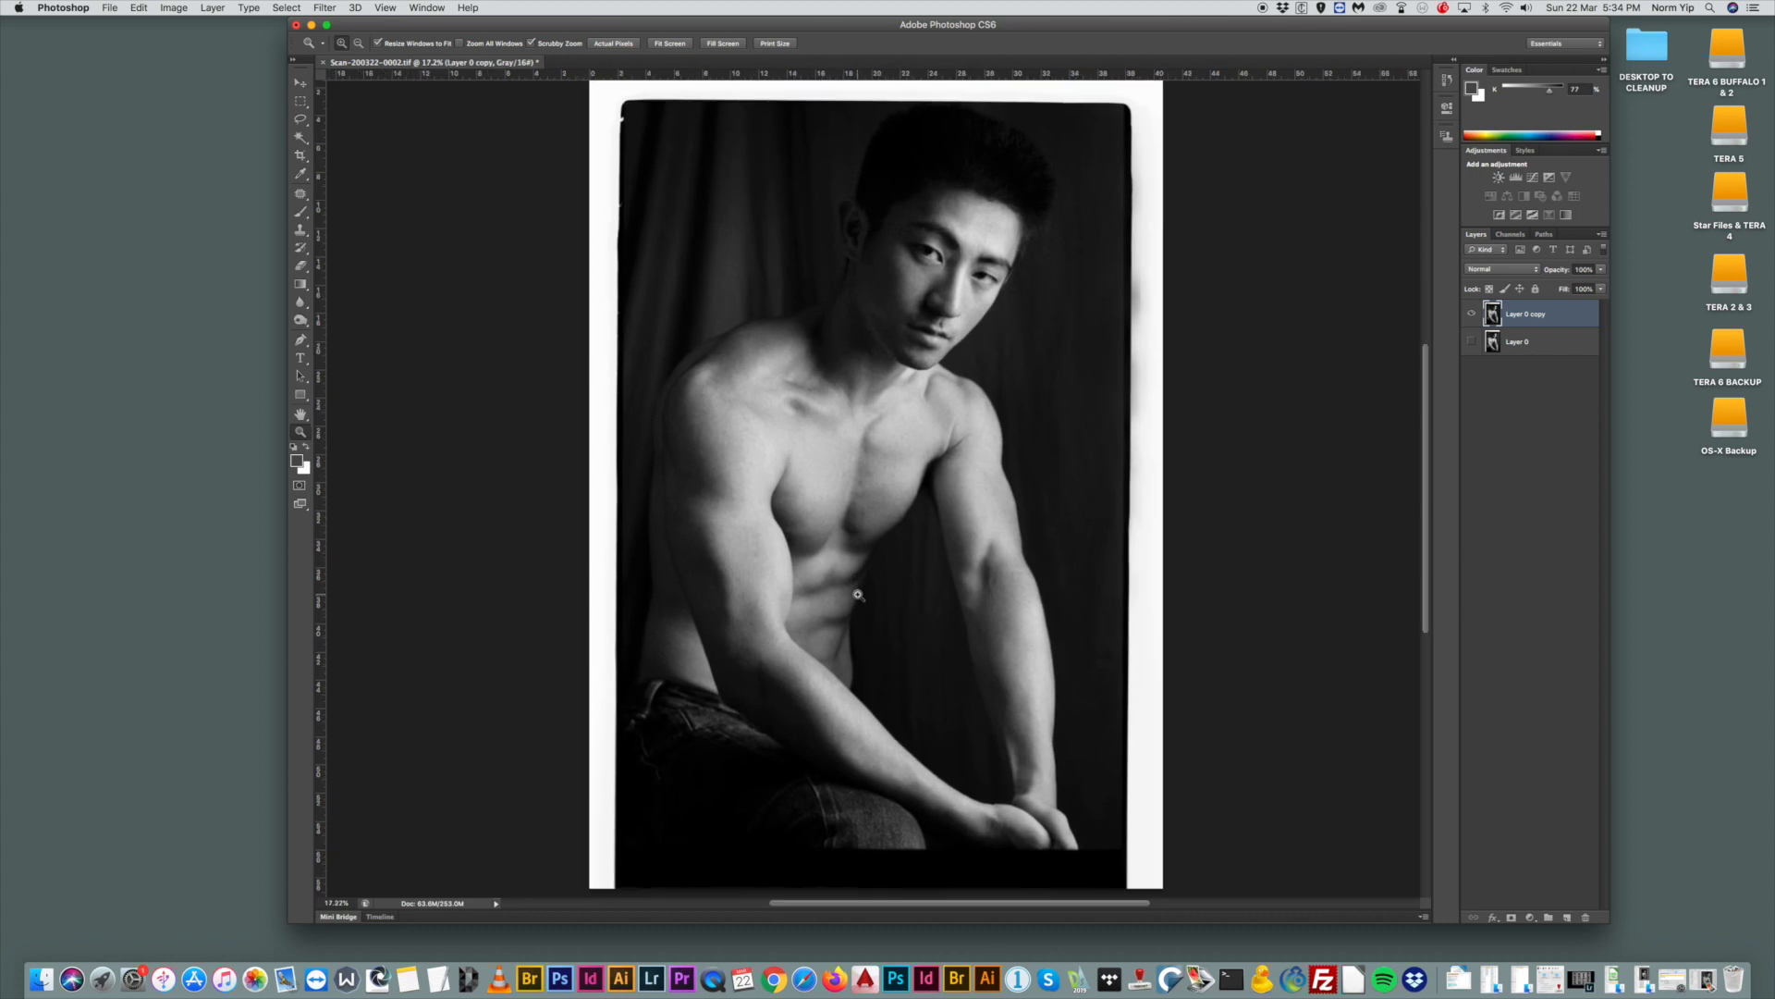
mouse_move(859, 472)
left_mouse_down()
mouse_move(896, 515)
mouse_move(867, 497)
left_mouse_up()
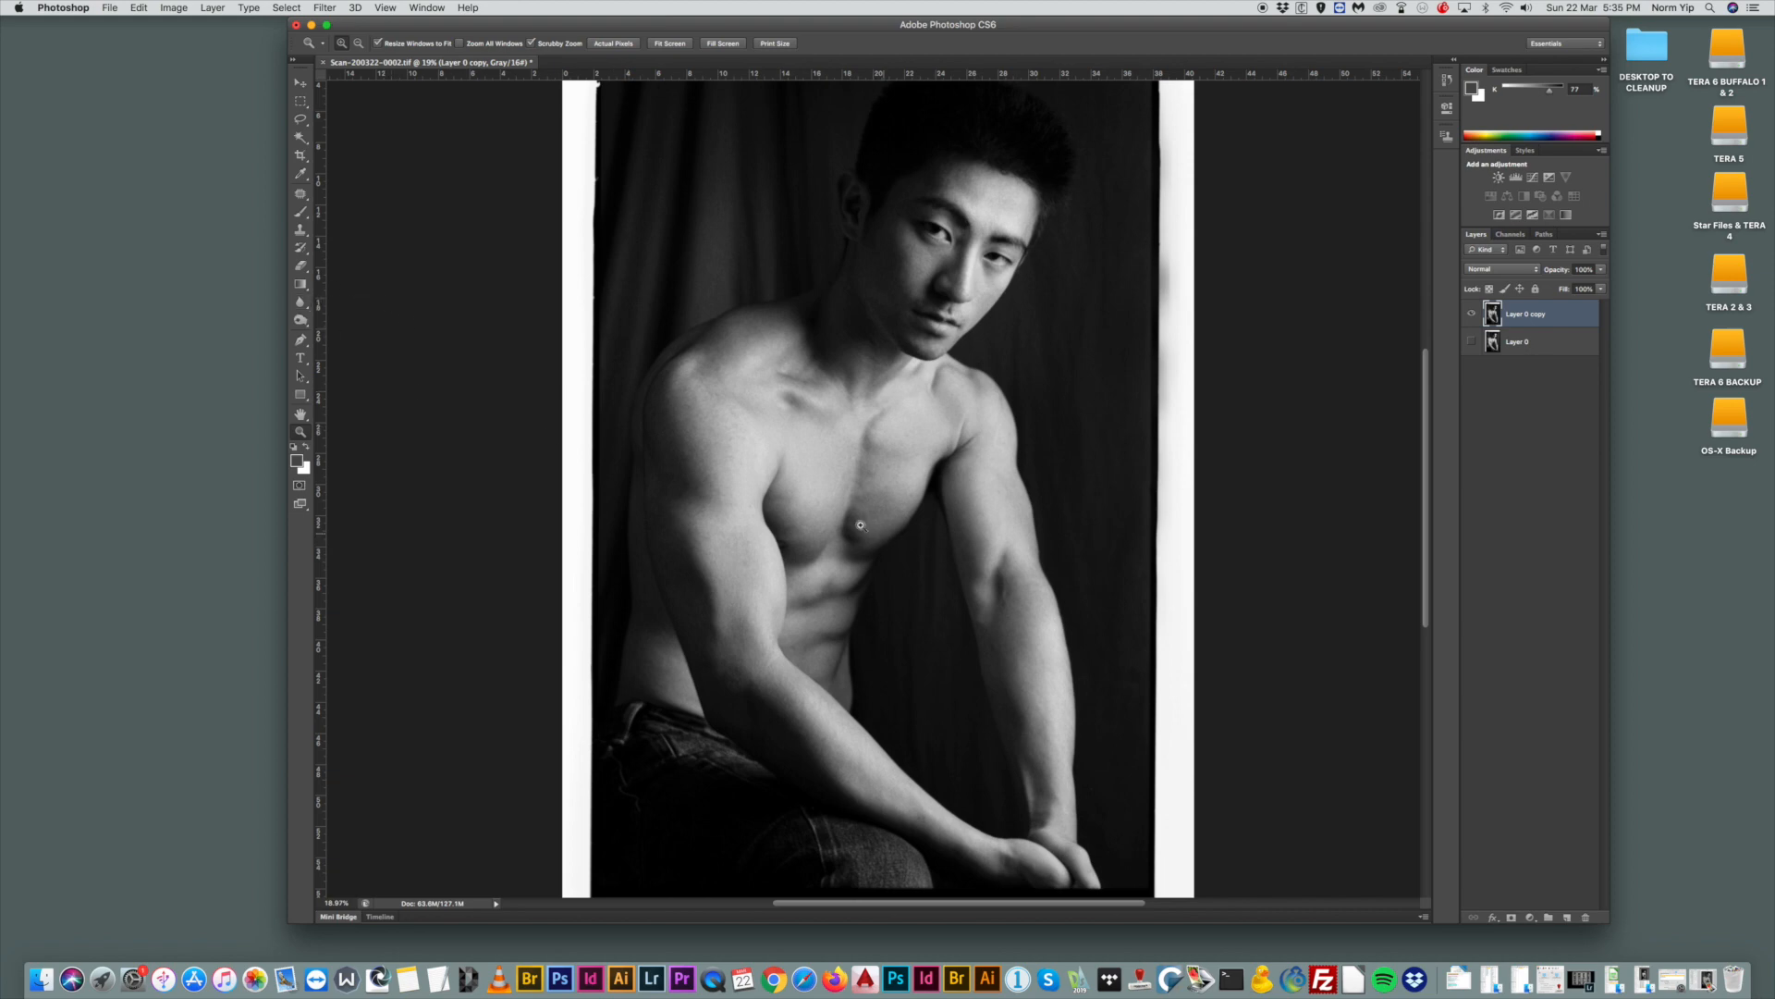
left_click(300, 320)
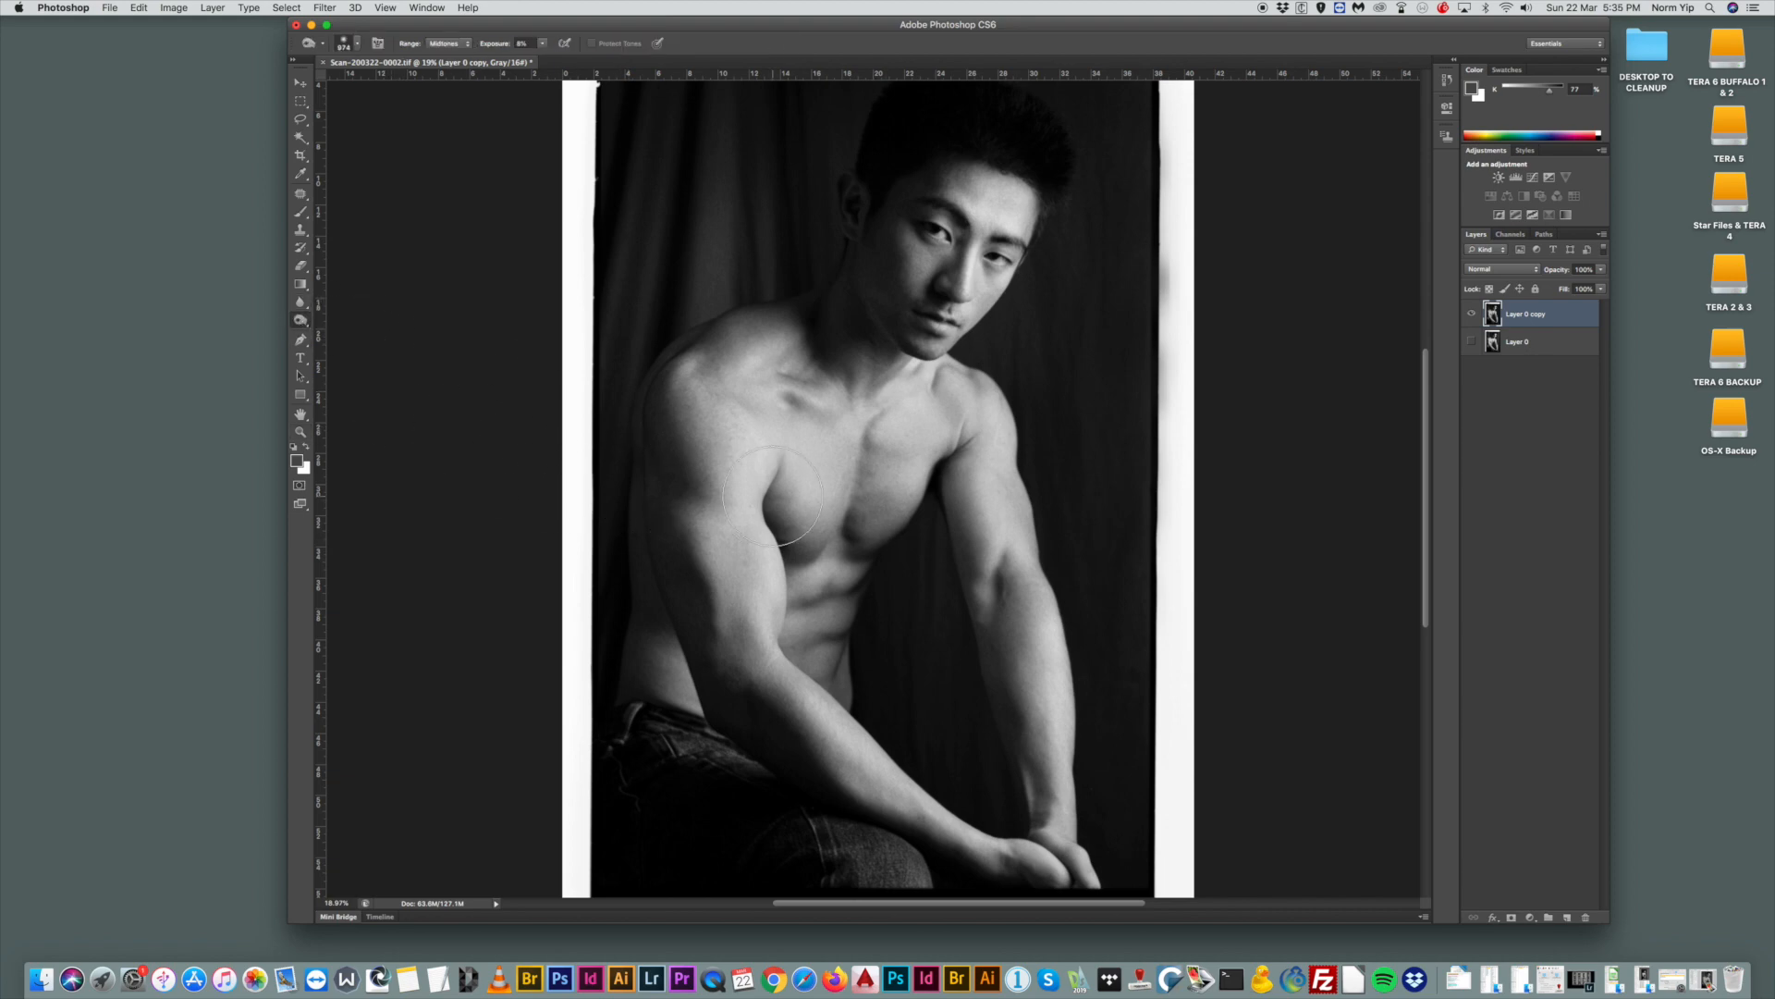
left_click_drag(473, 43, 496, 43)
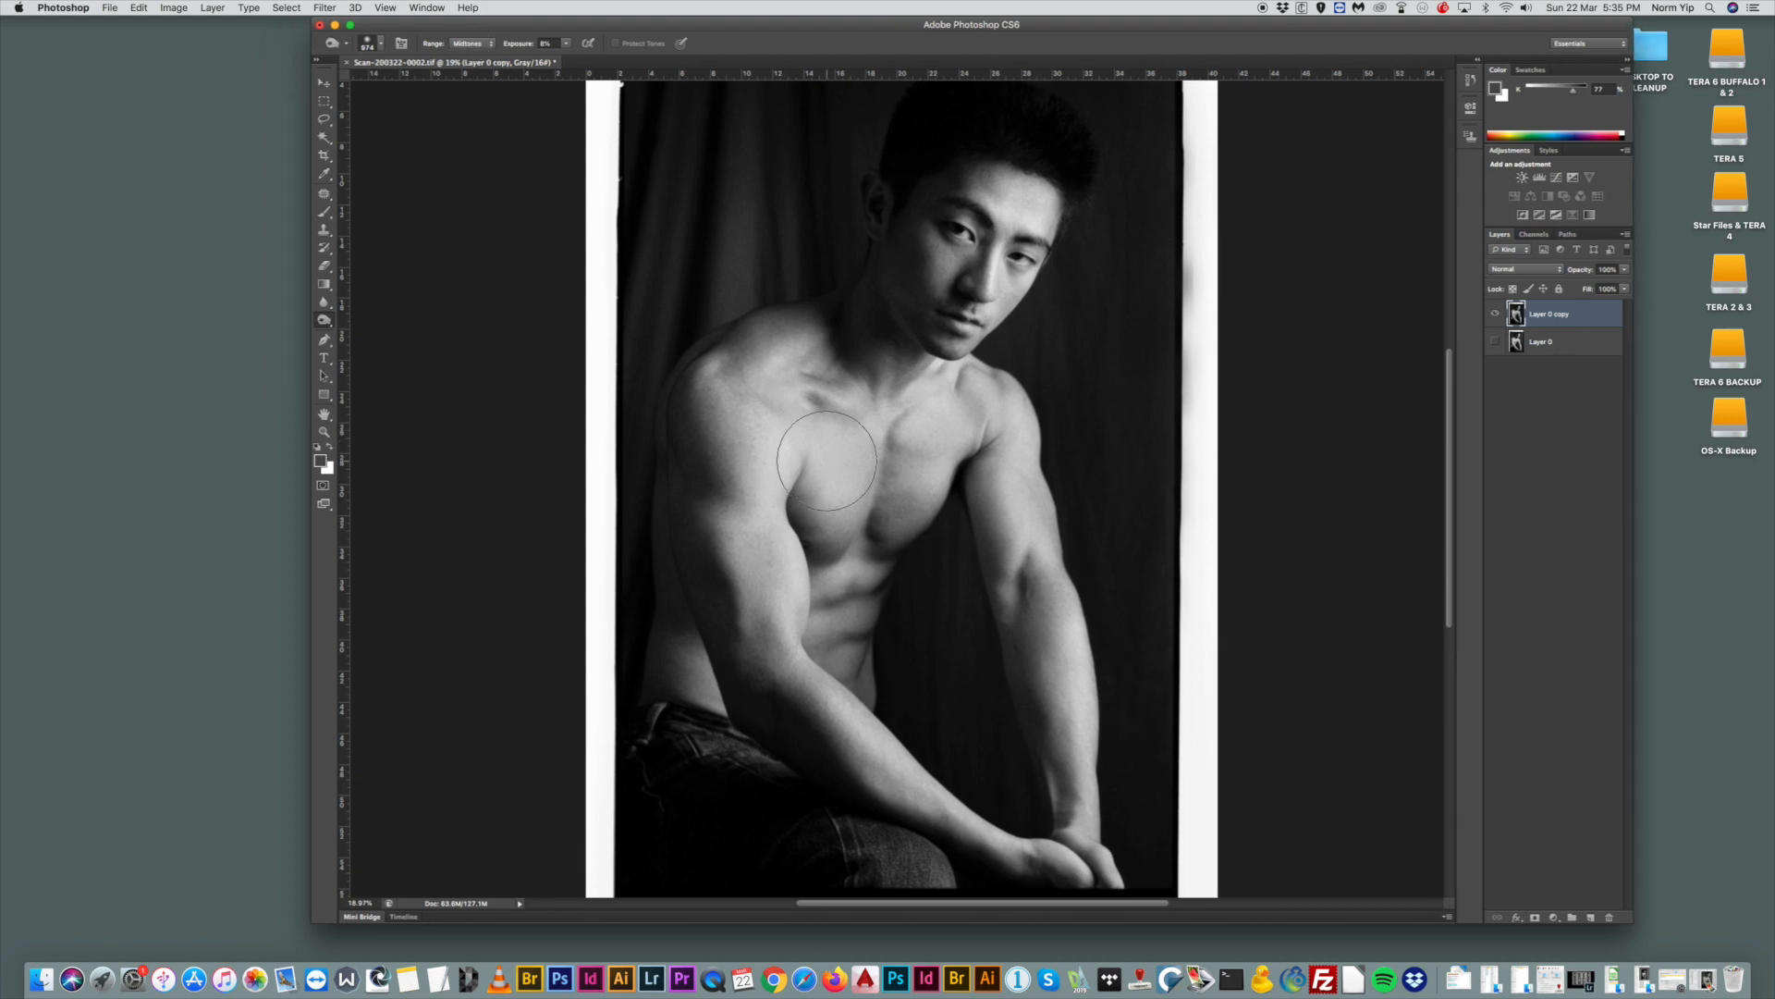
left_click(489, 43)
left_click(466, 32)
mouse_move(871, 504)
left_mouse_down()
mouse_move(893, 460)
mouse_move(898, 524)
mouse_move(895, 471)
mouse_move(820, 507)
mouse_move(820, 560)
mouse_move(876, 597)
mouse_move(849, 623)
left_mouse_up()
Switch to the Dodge tool and stroke over the upper chest and the forearm.
left_click(324, 320)
left_click_drag(324, 320, 368, 327)
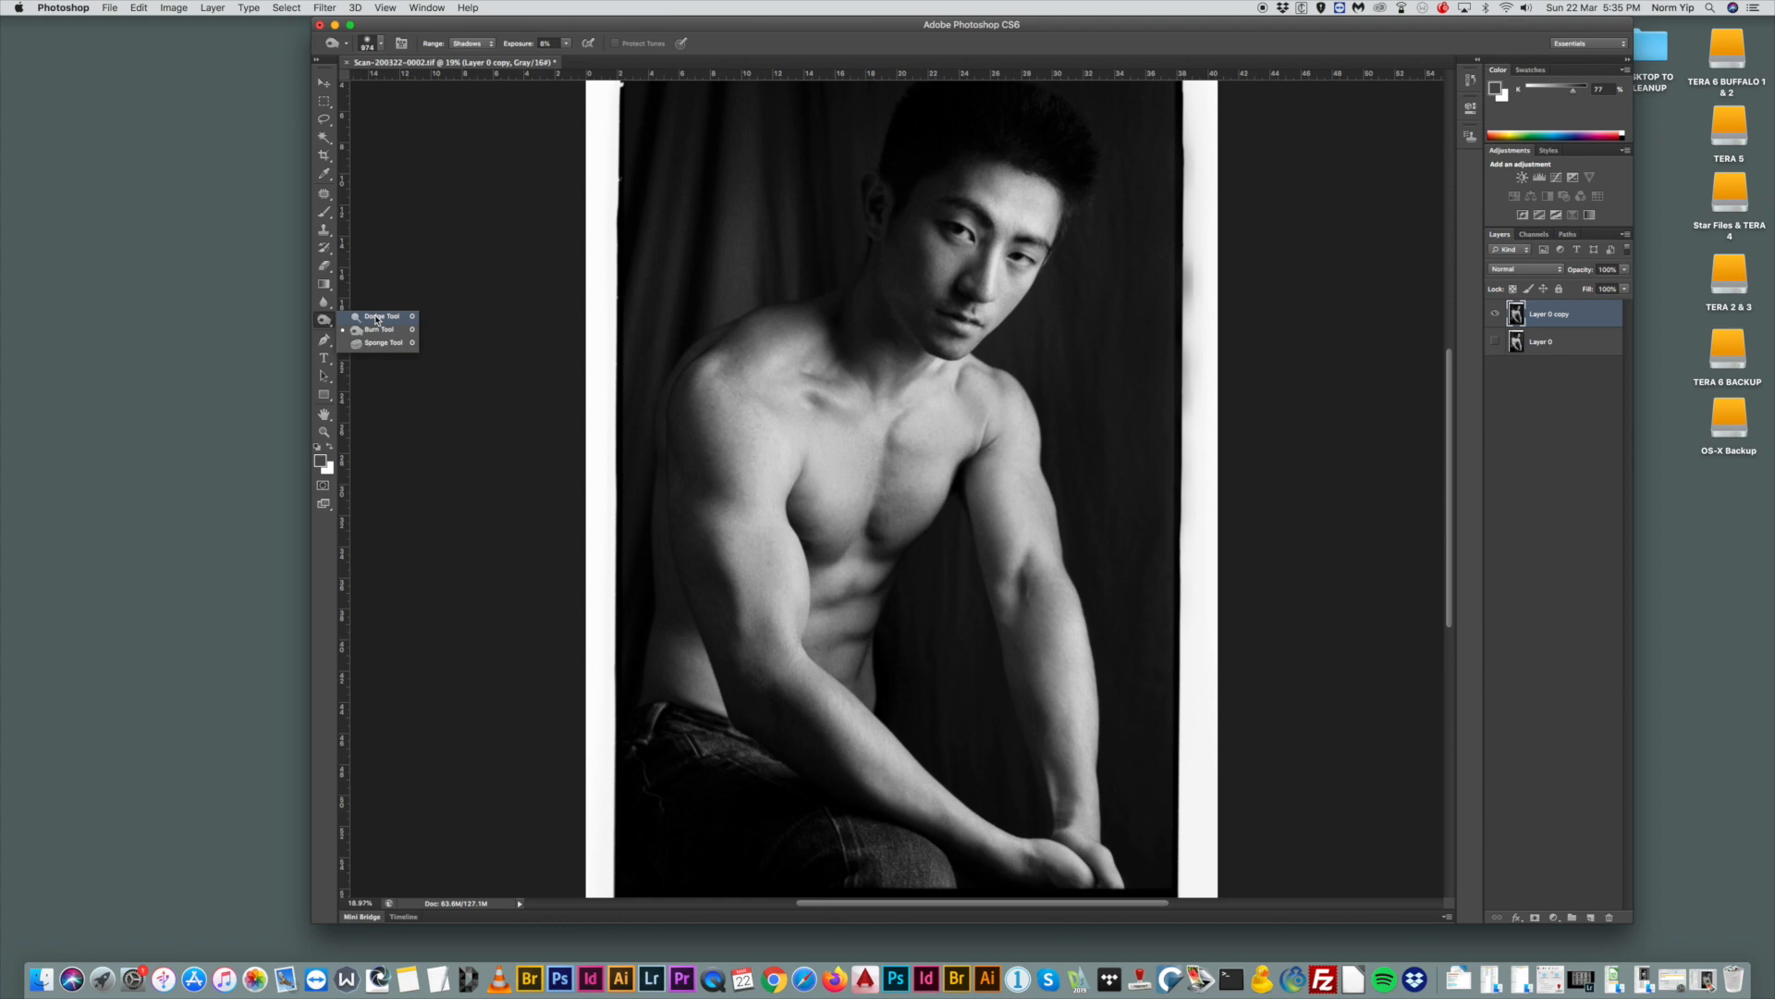
left_click_drag(370, 316, 370, 316)
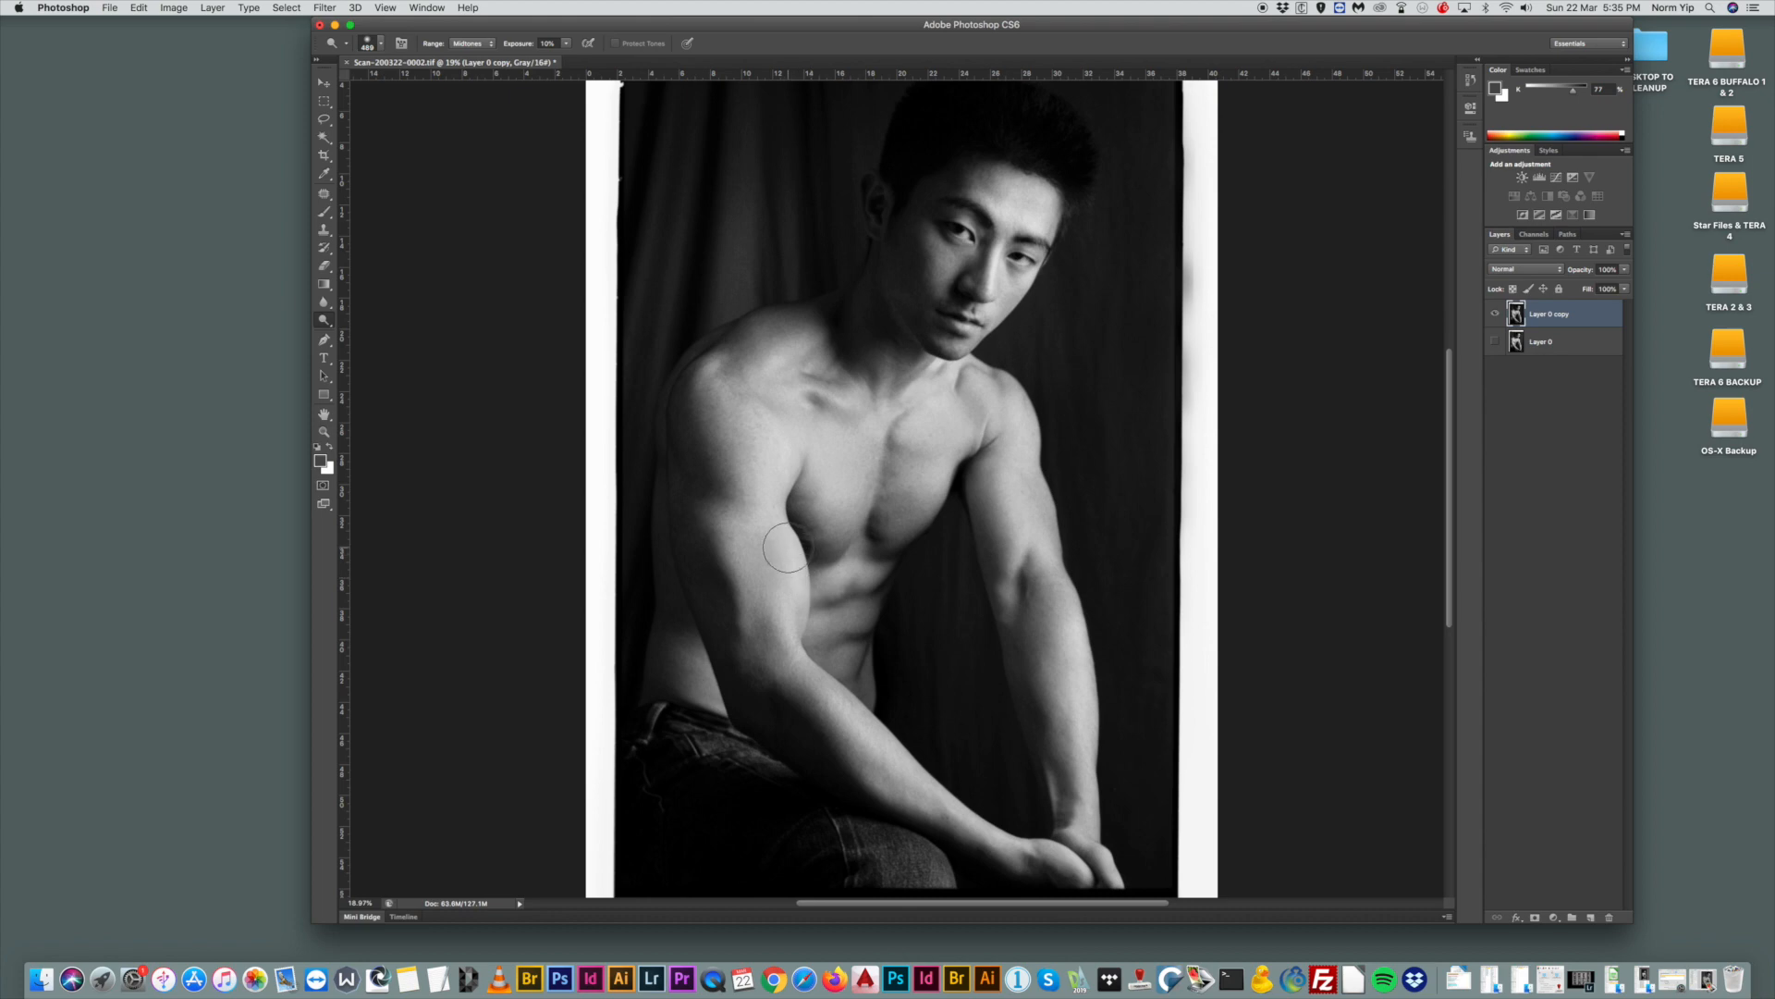
mouse_move(791, 454)
left_mouse_down()
mouse_move(768, 414)
mouse_move(779, 427)
left_mouse_up()
left_click_drag(630, 24, 628, 23)
mouse_move(1034, 612)
left_mouse_down()
mouse_move(1086, 670)
mouse_move(1071, 629)
mouse_move(1093, 699)
left_mouse_up()
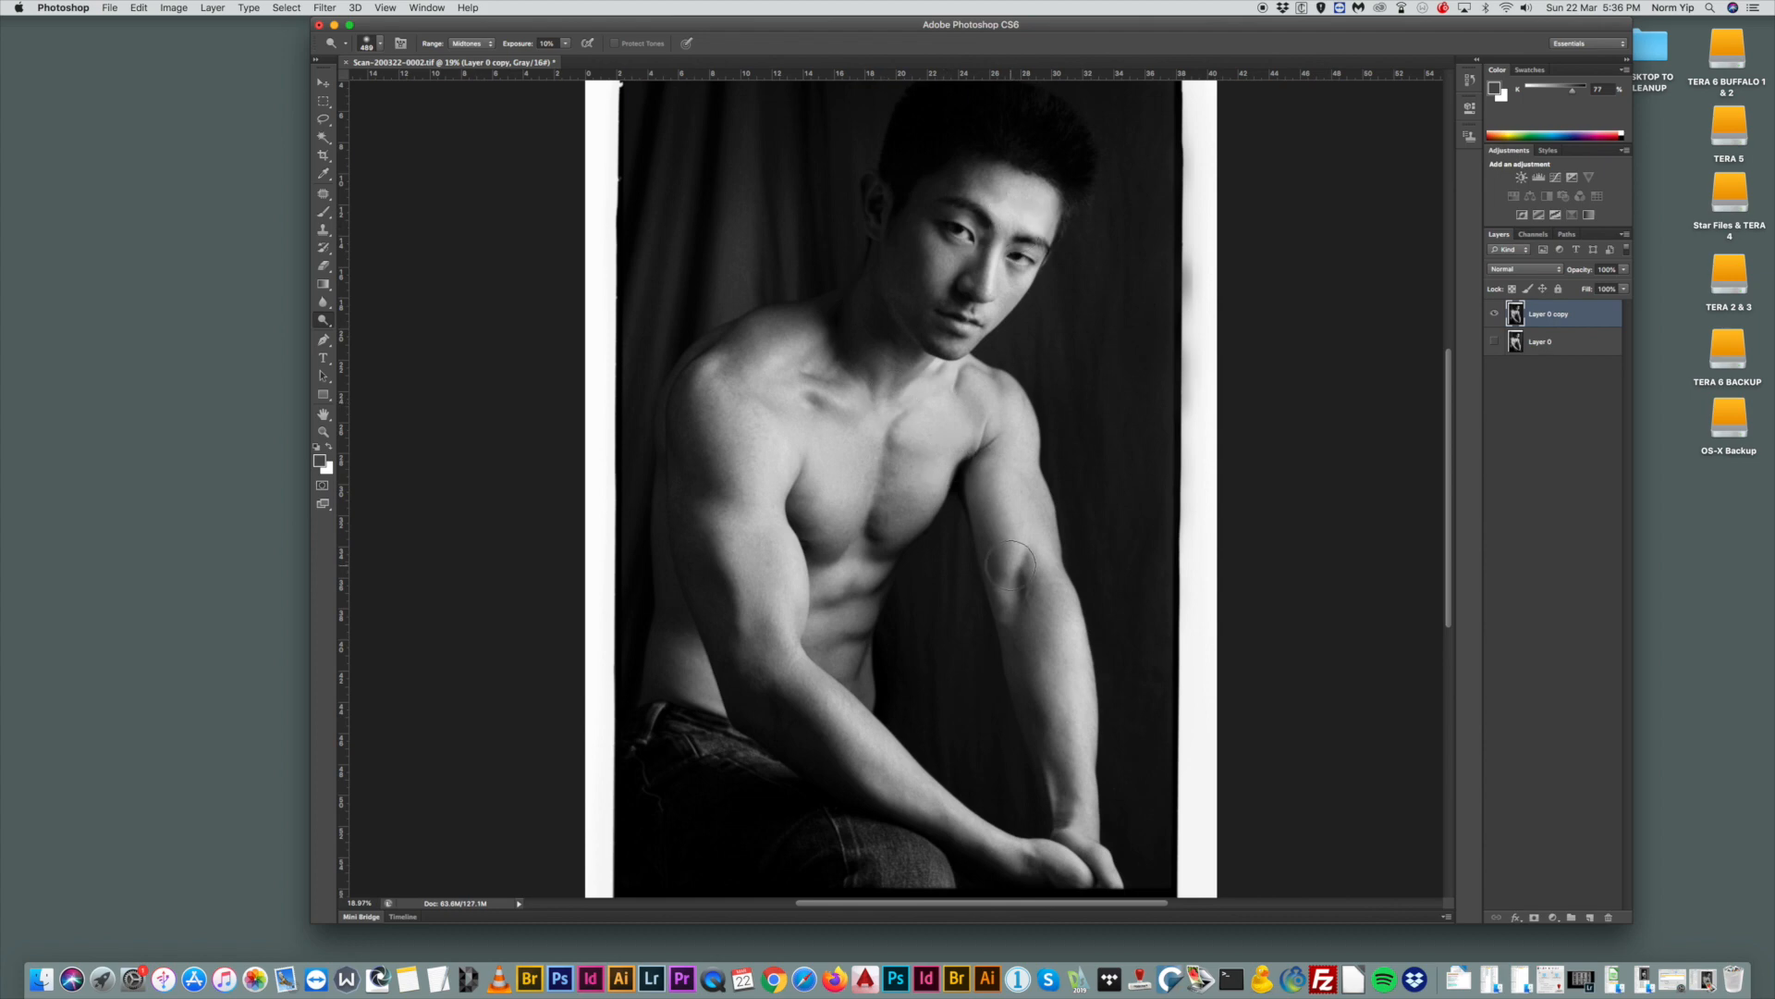
Switch back to the Burn tool and reduce its brush size for work on the arm.
left_click(321, 322)
left_click(365, 322)
left_click(322, 320)
left_click(370, 329)
right_click(1054, 558)
left_click_drag(1185, 592, 1174, 592)
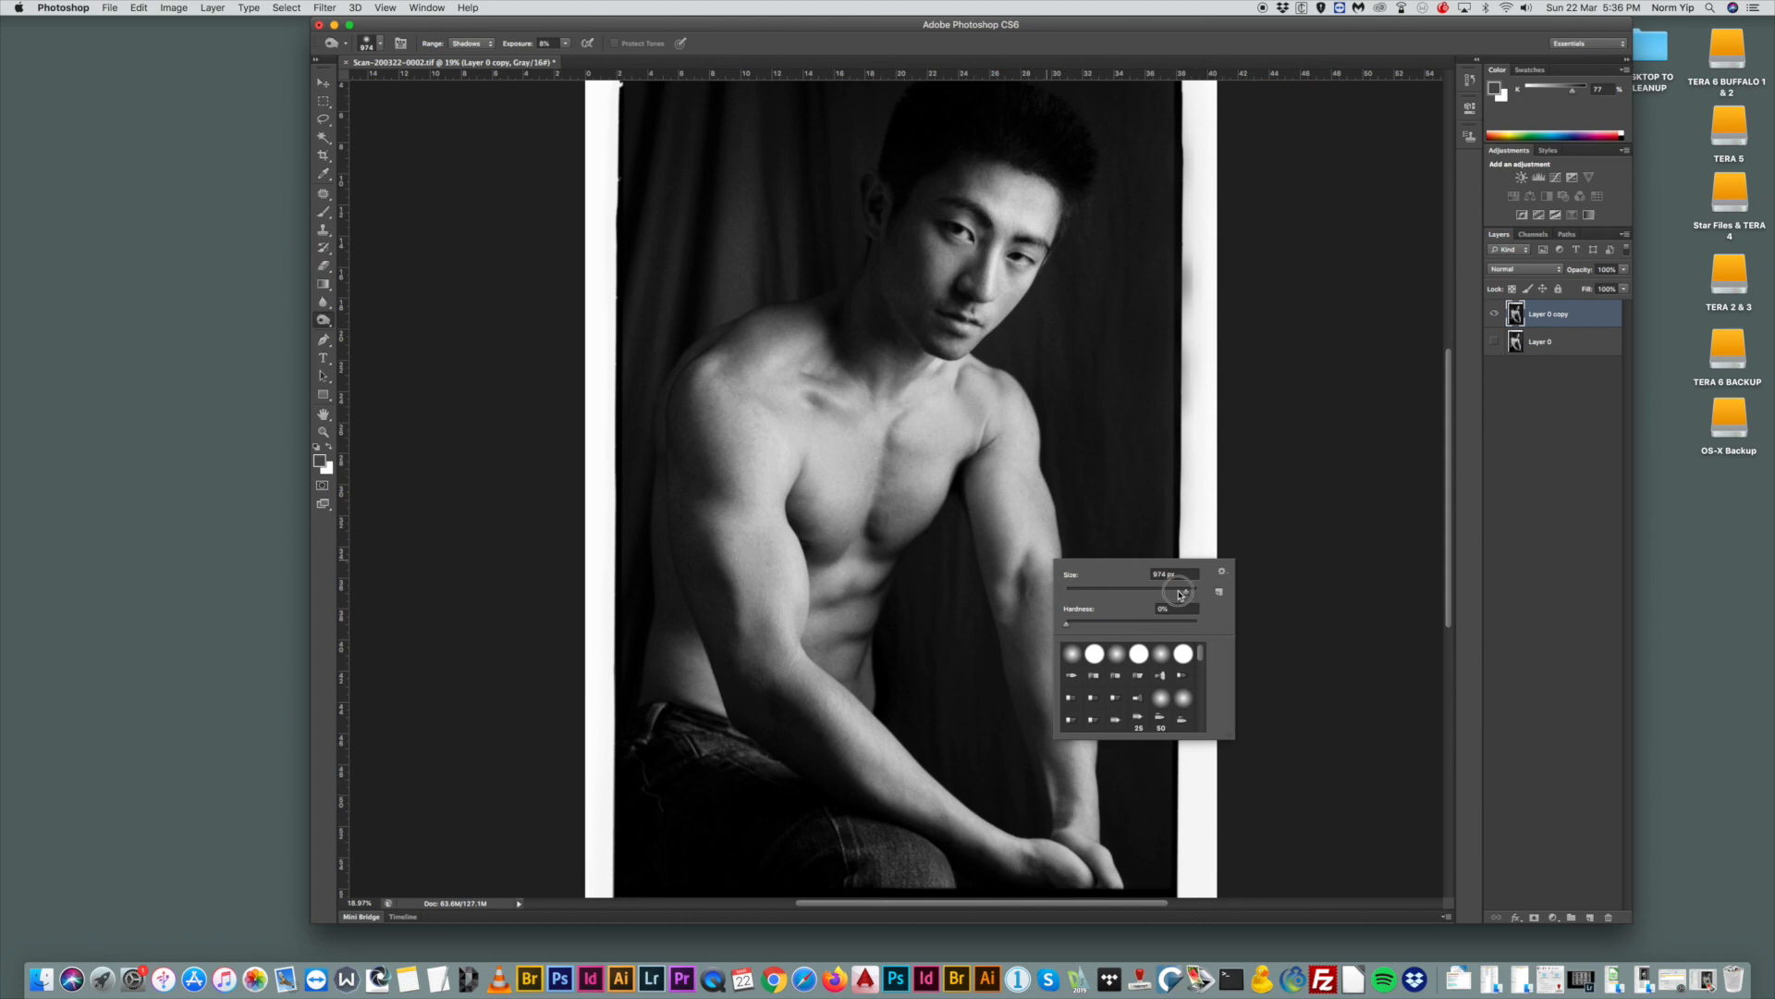
left_click(1040, 735)
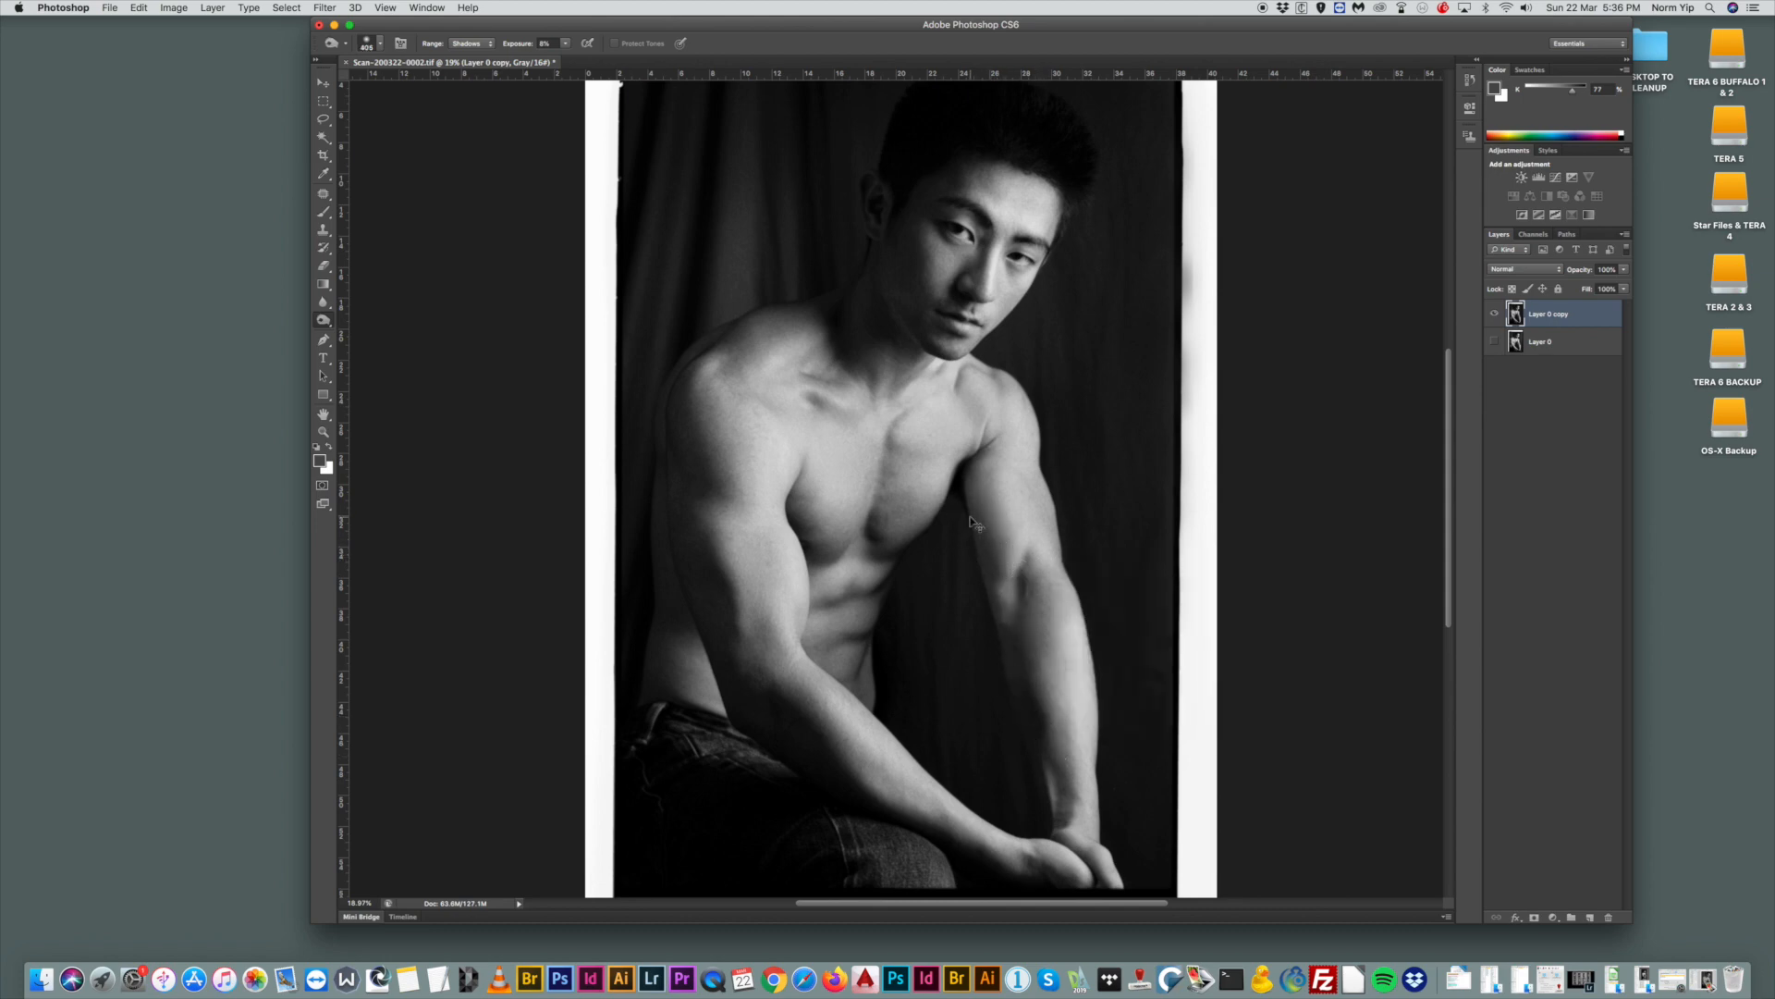
Set the Burn tool's range to Midtones and enlarge its brush slightly.
left_click(470, 44)
left_click(472, 58)
right_click(1050, 606)
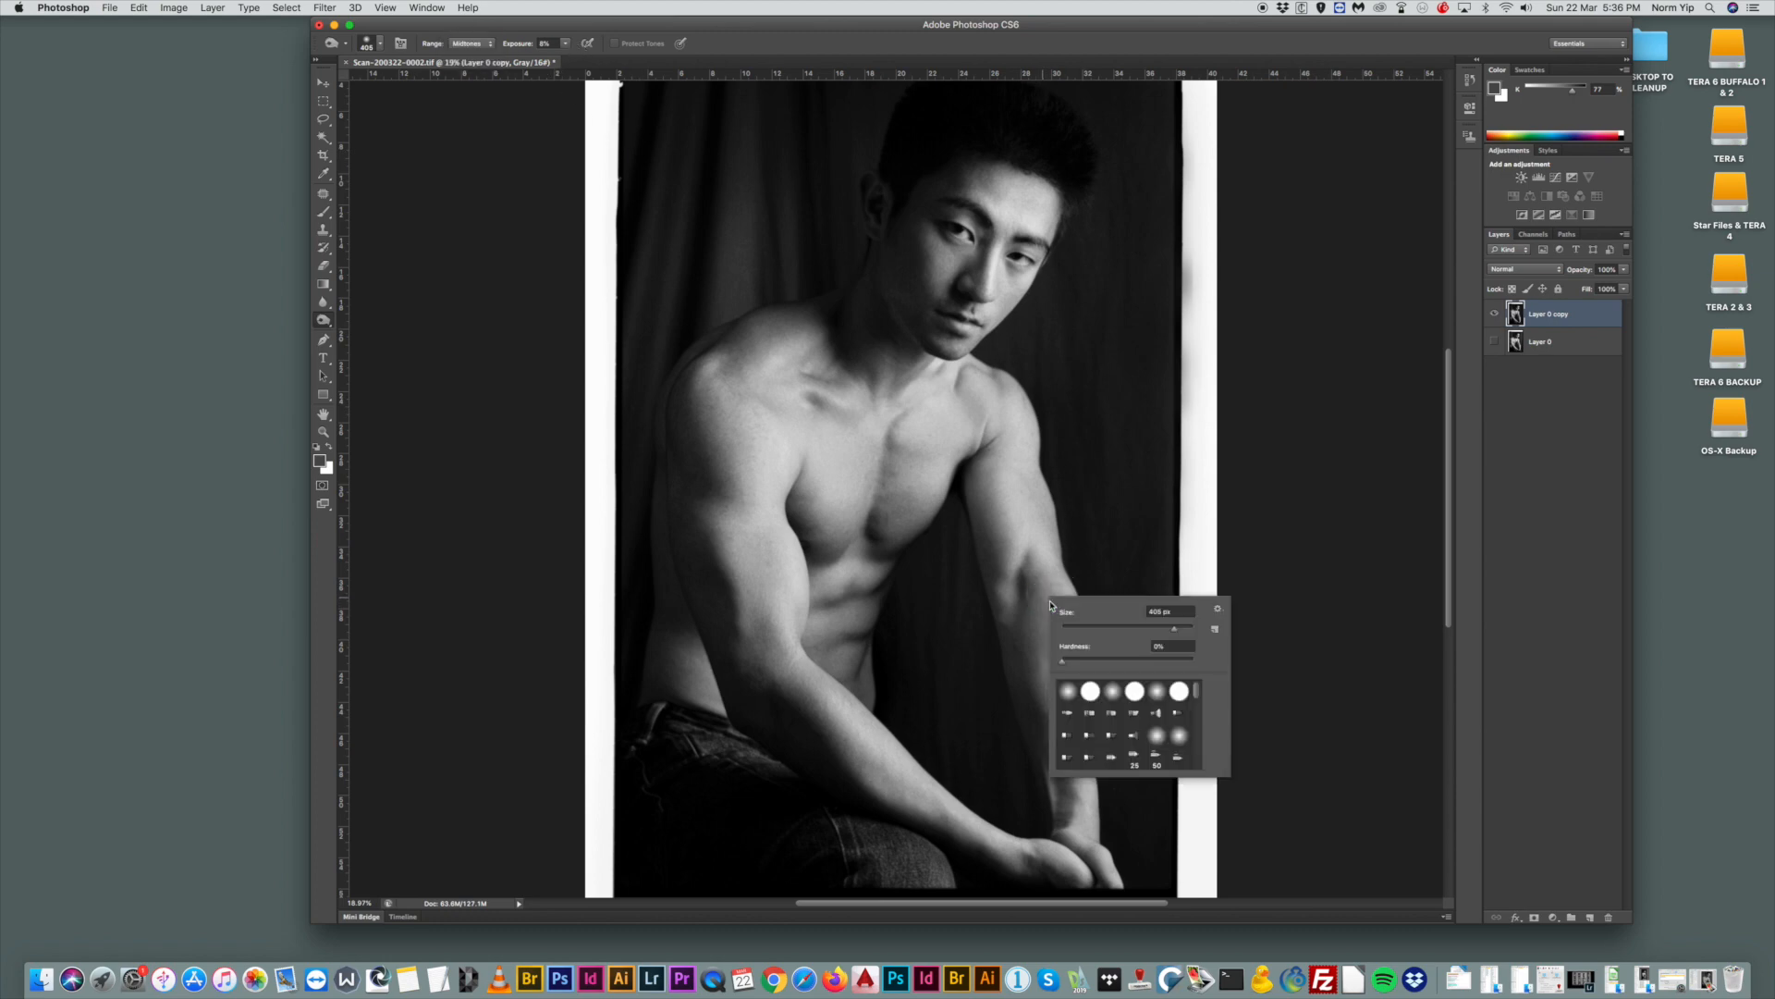
left_click_drag(1177, 634, 1182, 634)
left_click(978, 509)
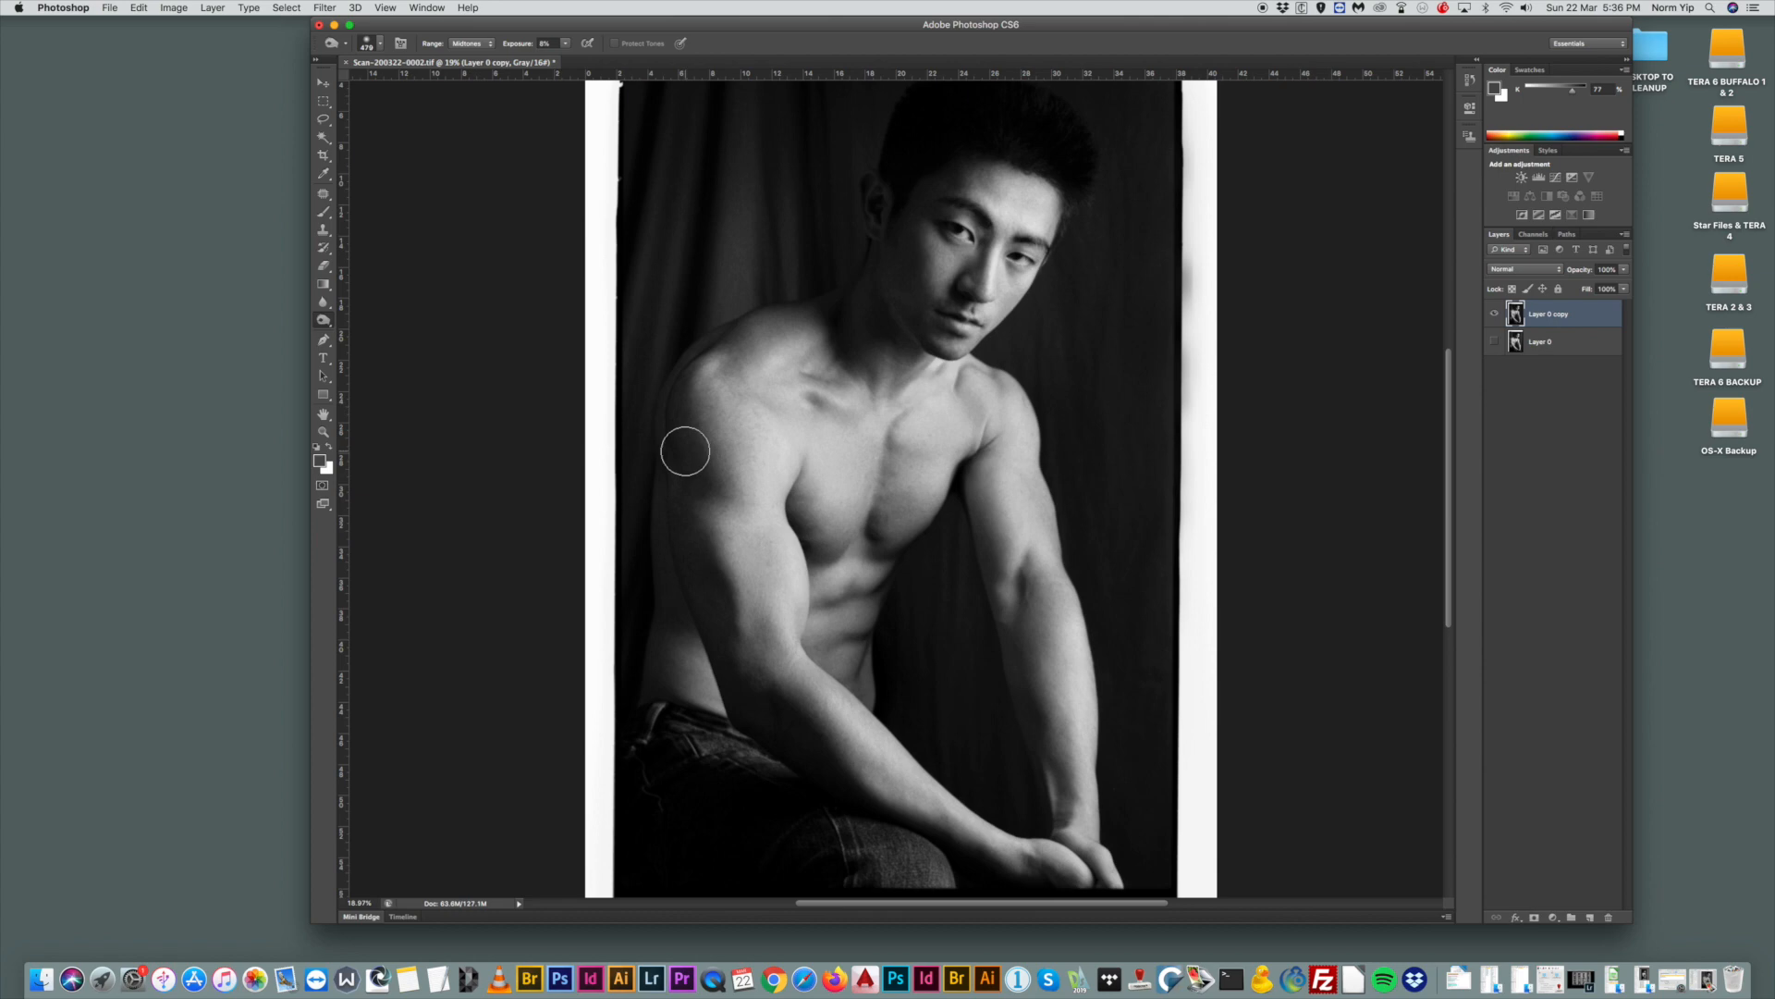
Select the Clone Stamp tool, adjust its brush size and try to clone over the skin on the chest.
left_click(323, 432)
mouse_move(902, 507)
left_mouse_down()
mouse_move(958, 541)
mouse_move(920, 518)
left_mouse_up()
left_click(323, 230)
right_click(934, 477)
left_click(975, 505)
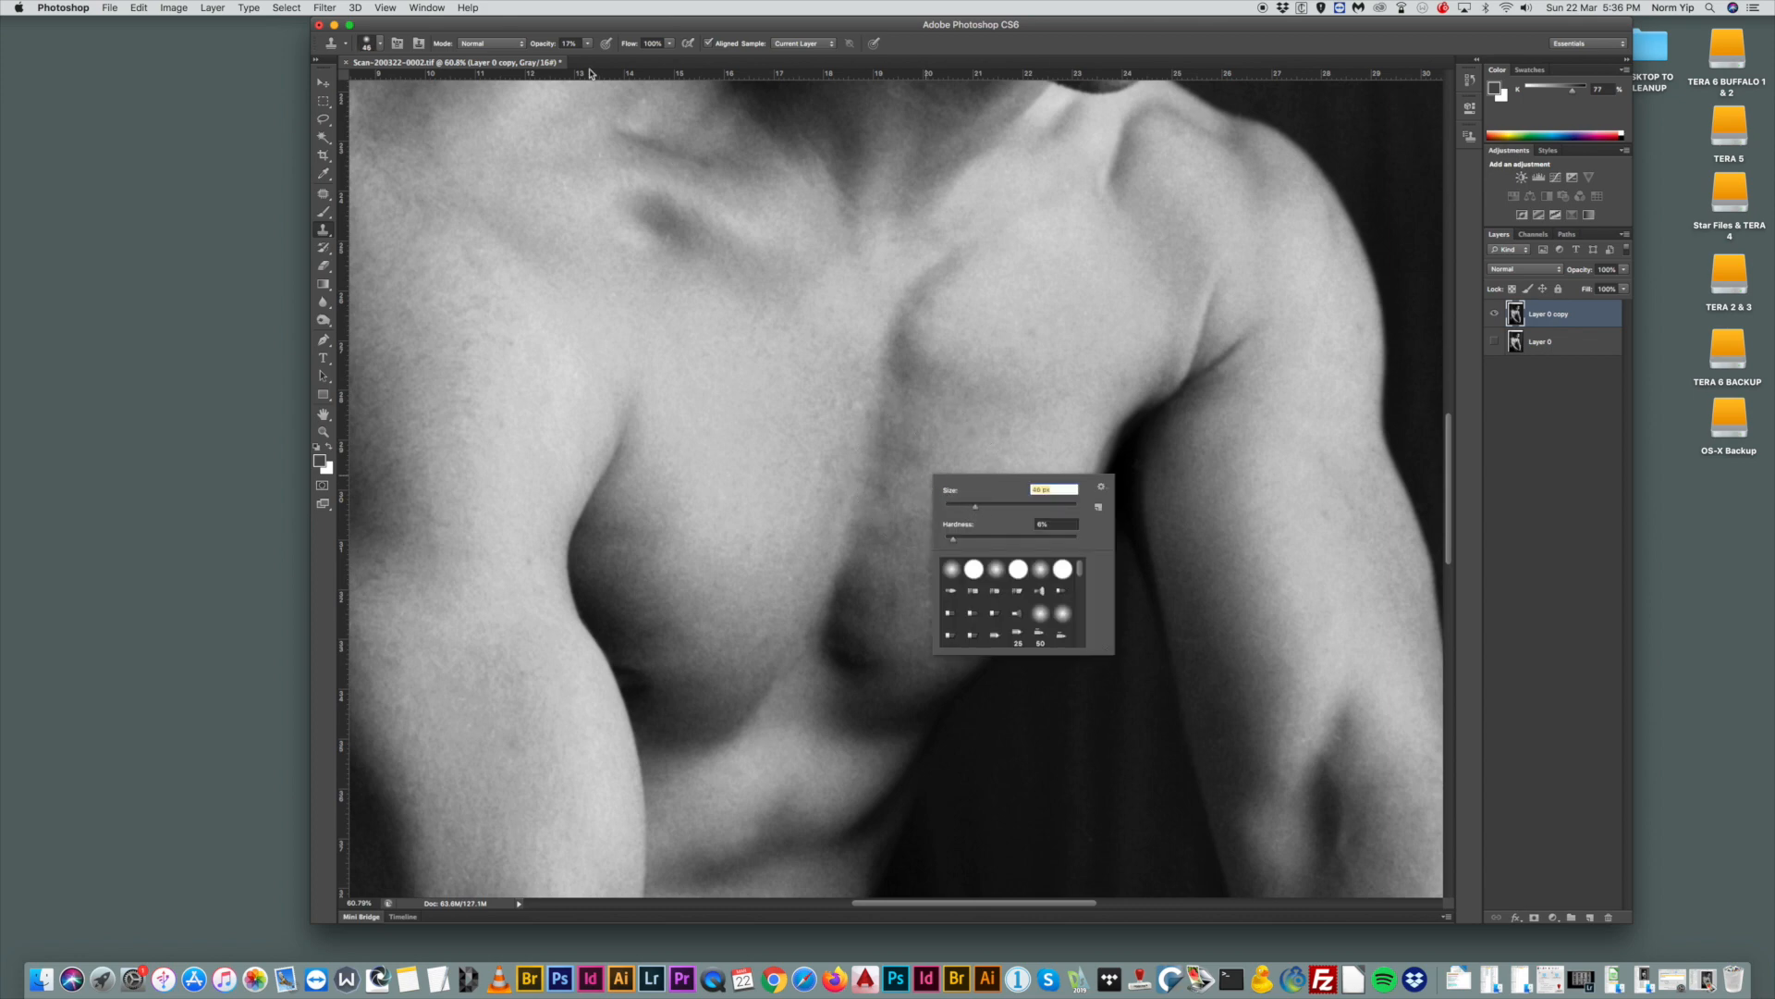
left_click(1012, 405)
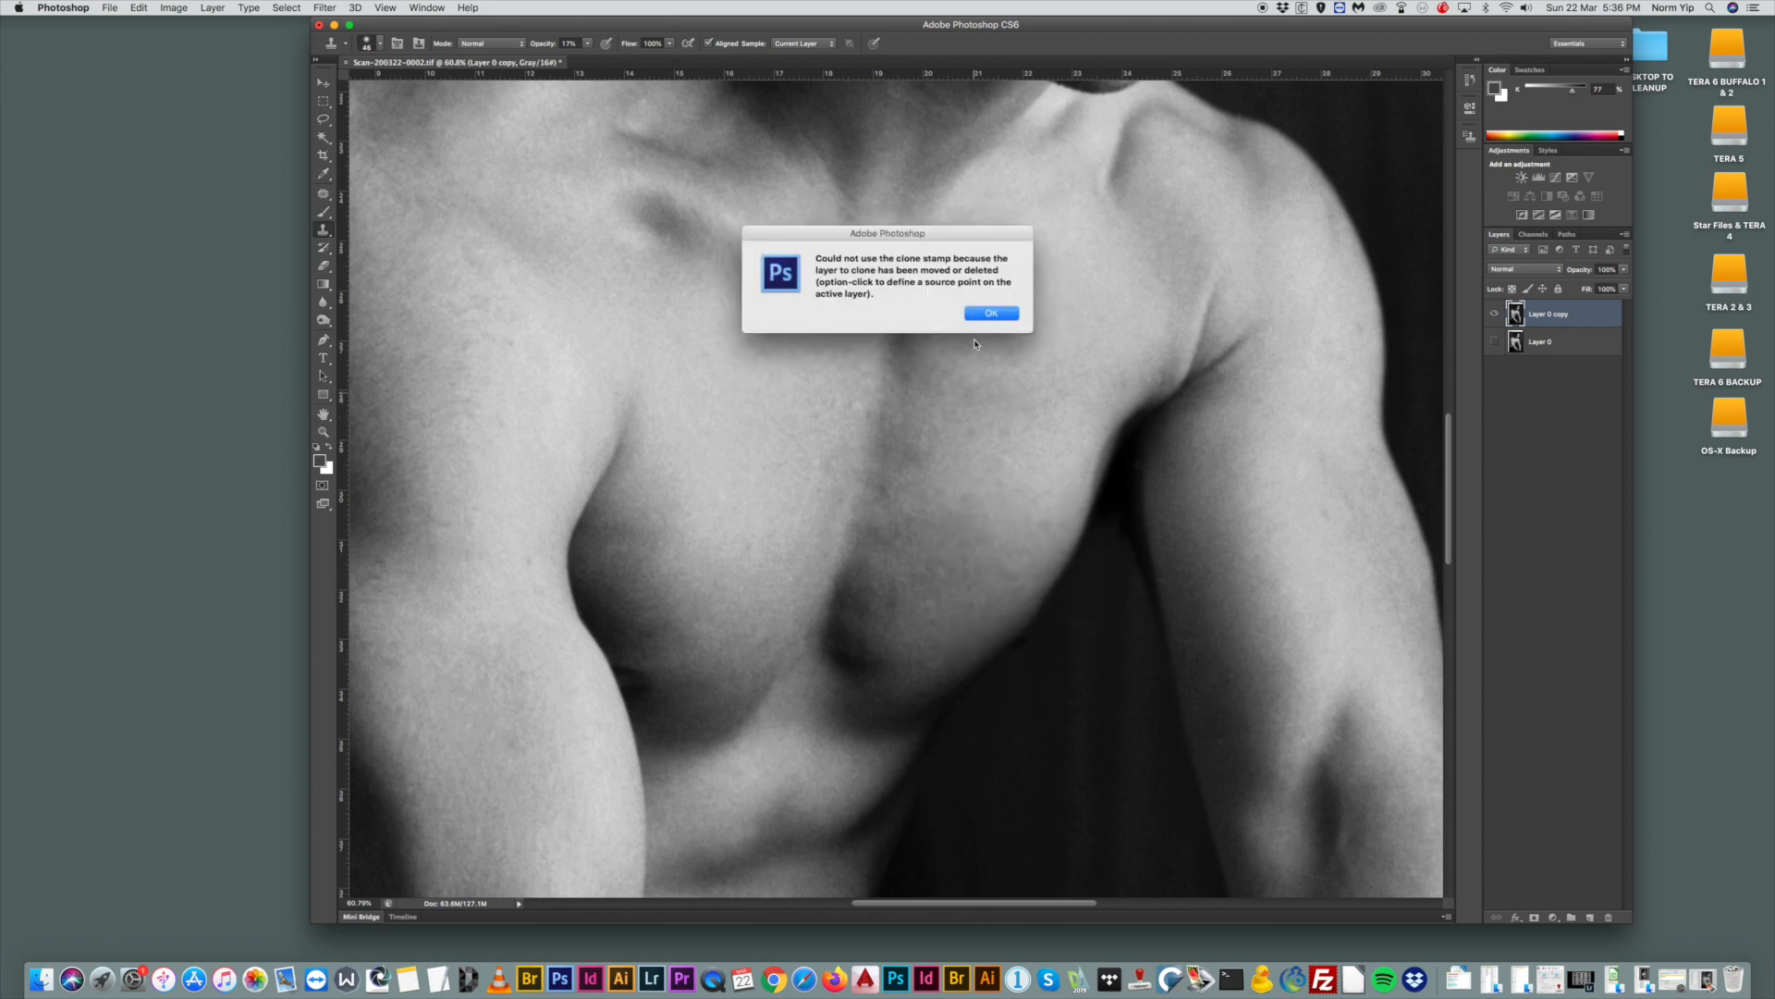
left_click(991, 317)
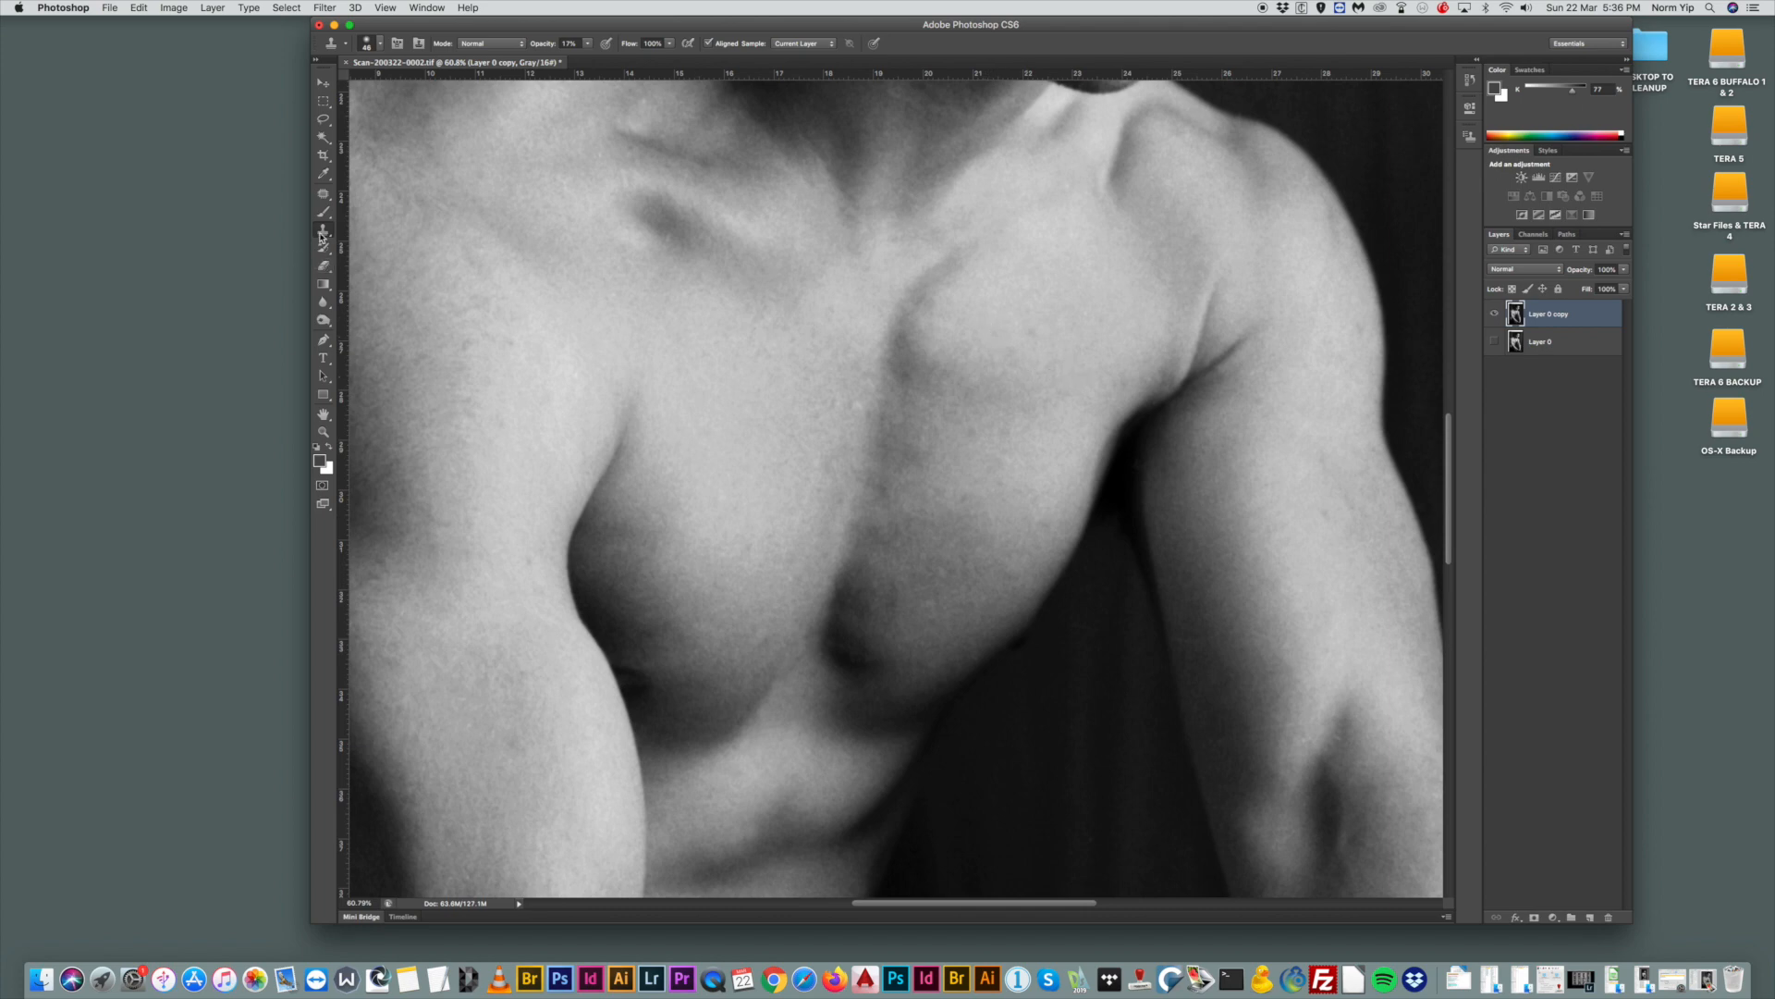
Enlarge the Clone Stamp brush slightly, sample nearby skin and clone over the uneven spot along the centre of the chest.
right_click(965, 495)
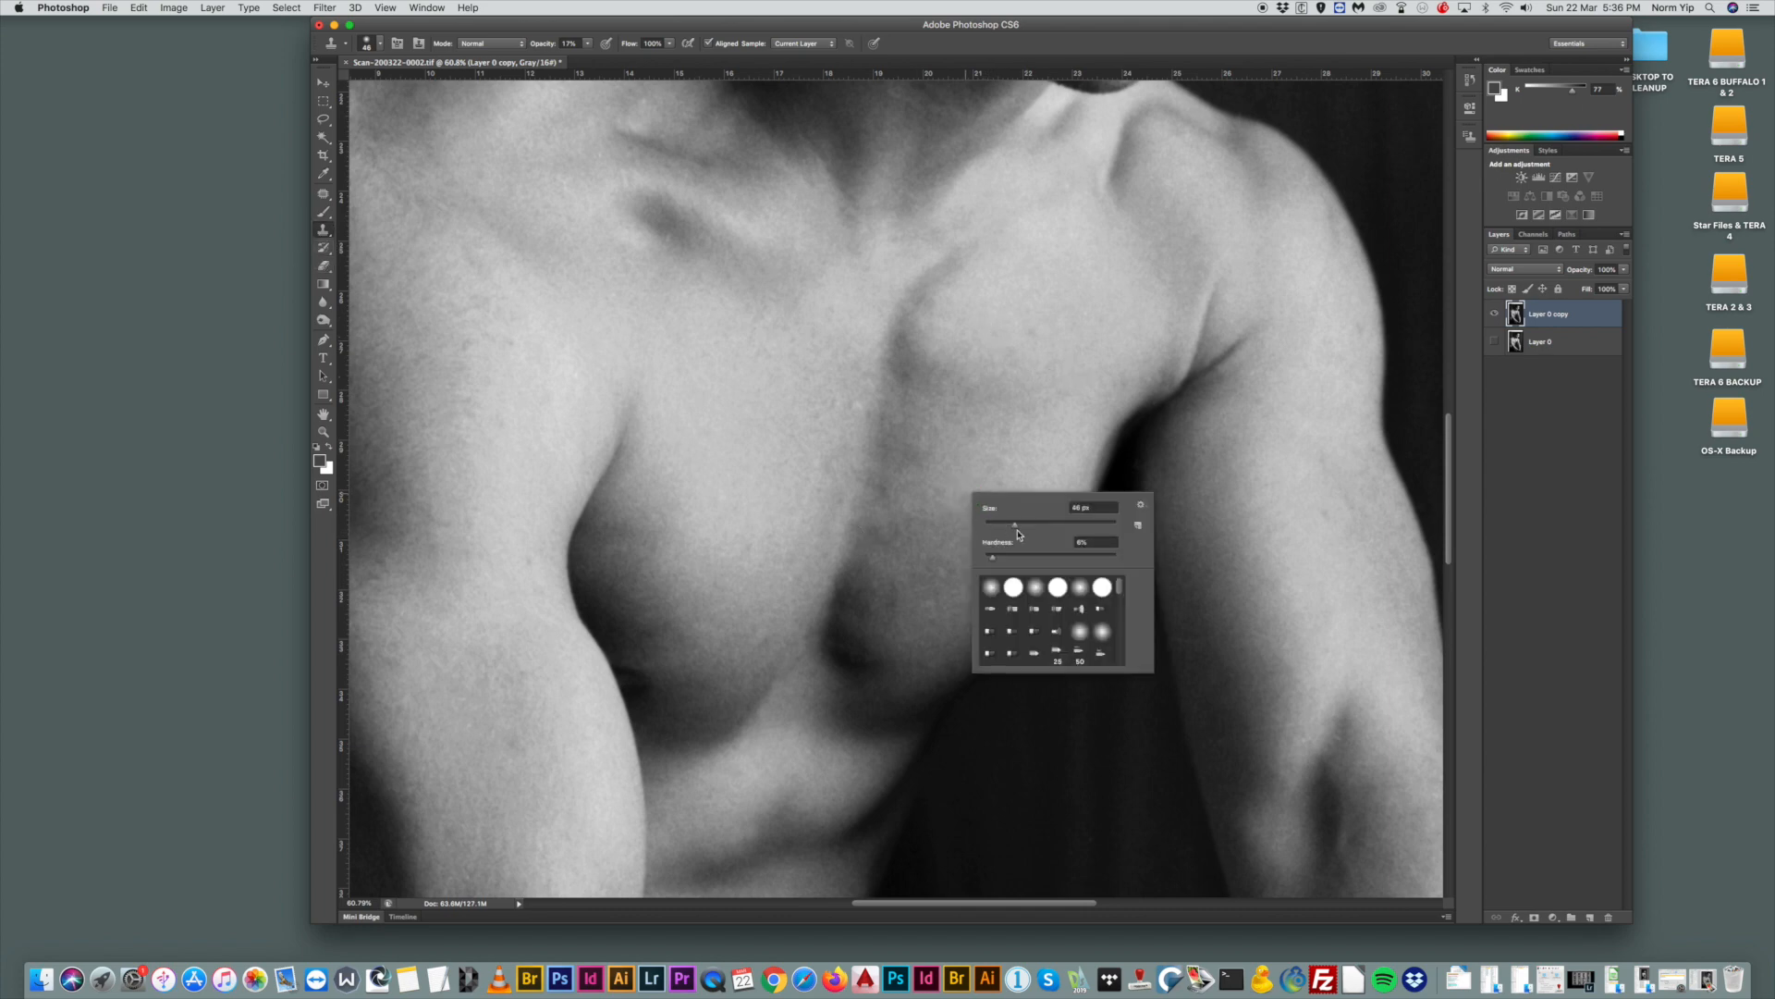
left_click(1029, 527)
left_click(964, 498)
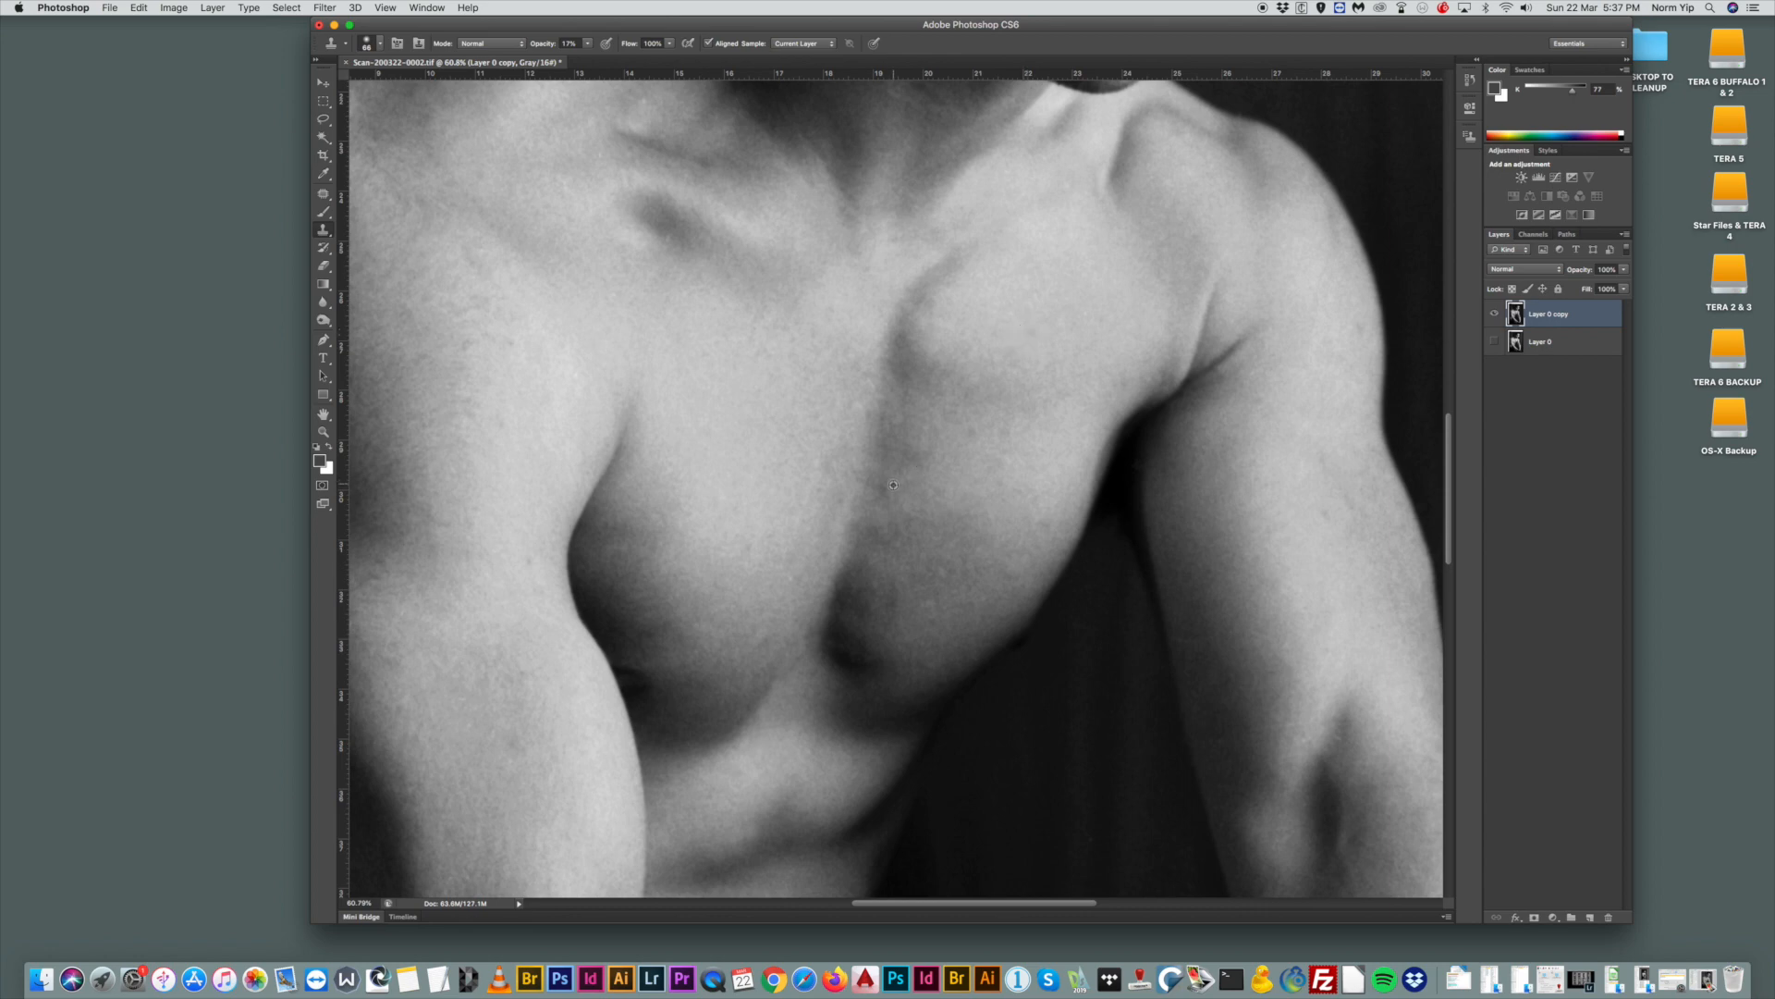
left_click(906, 543, "alt")
left_click(879, 550)
Patch the small marks on the shadowed neck, shoulder line and curtain beside the neck, clearing the selection when done.
left_click(323, 433)
left_click_drag(829, 462, 1128, 392)
left_click(323, 194)
mouse_move(747, 448)
left_mouse_down()
mouse_move(753, 468)
mouse_move(748, 447)
left_mouse_up()
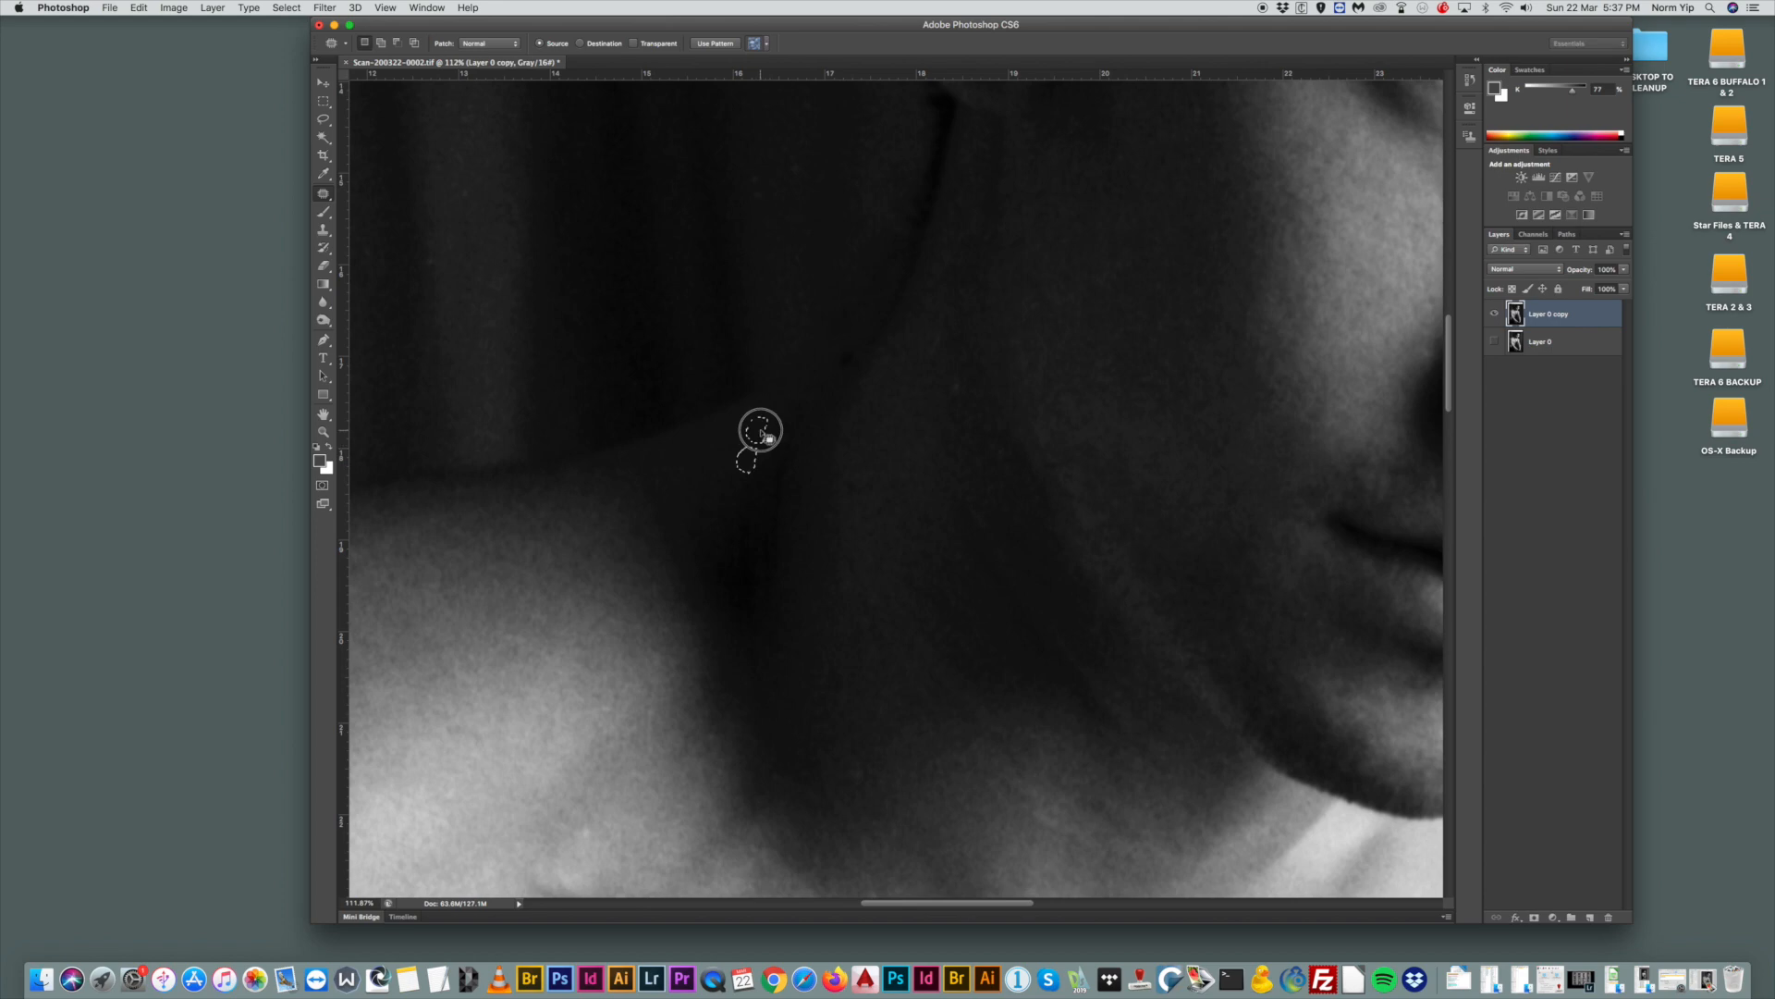
left_click(956, 374)
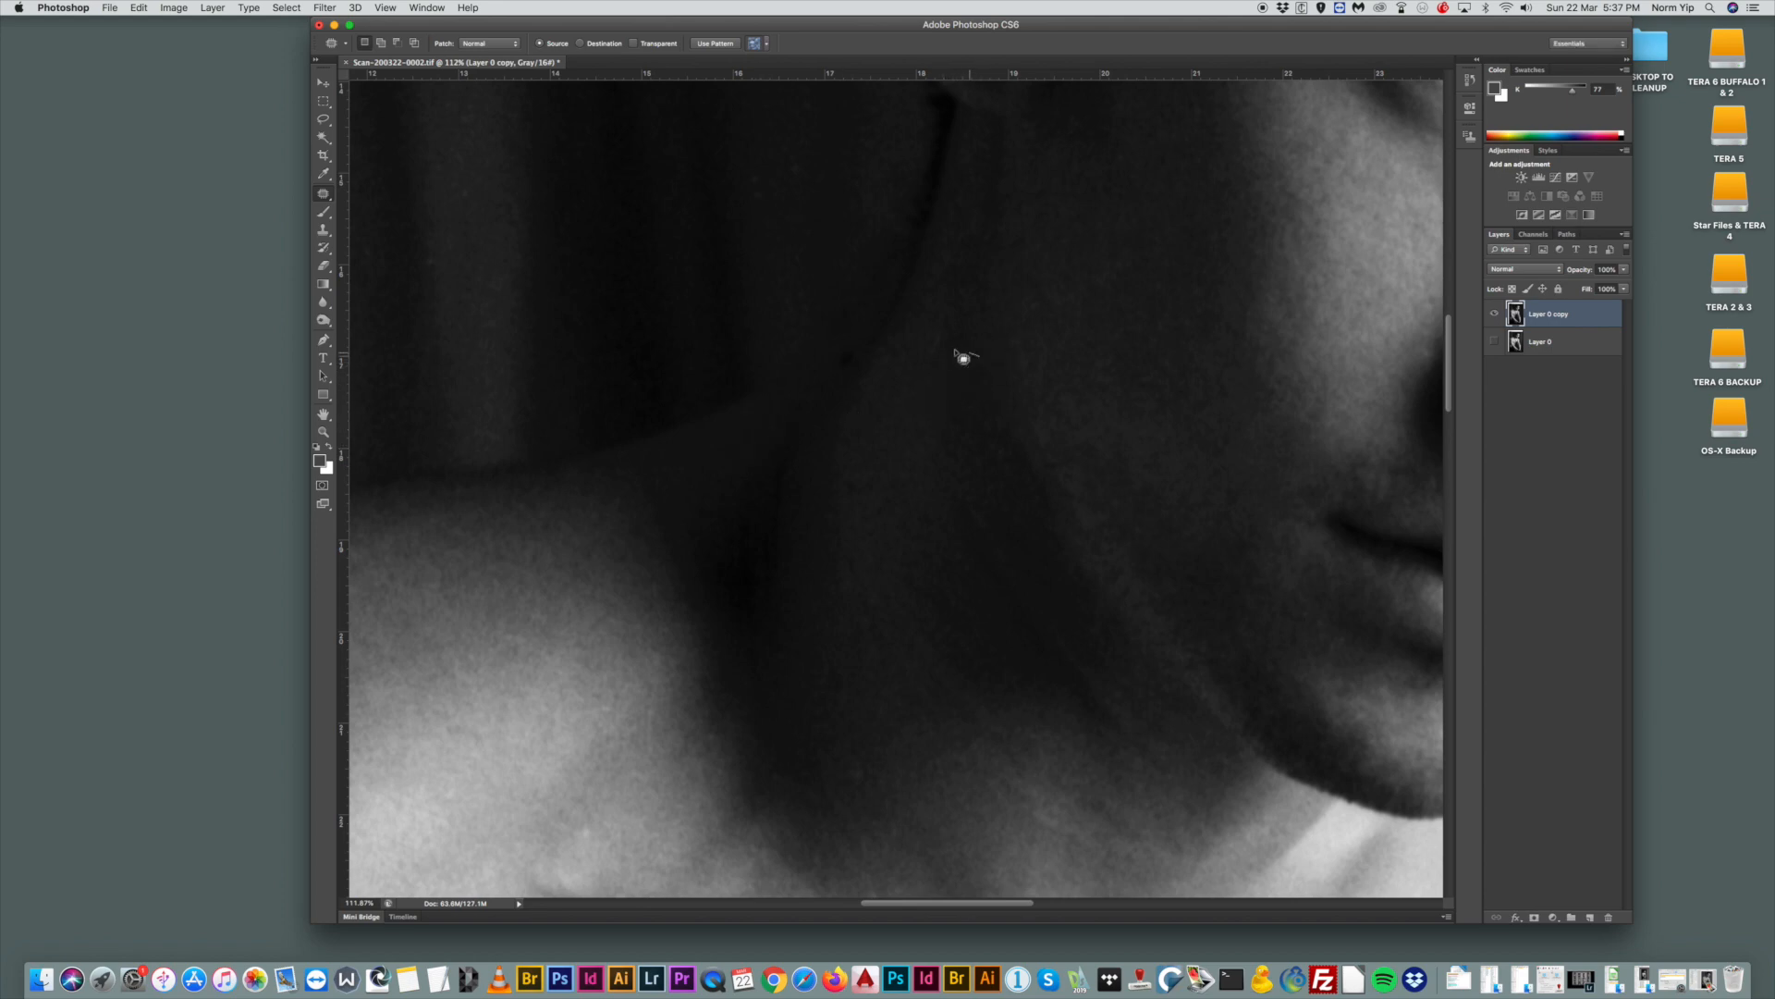
mouse_move(801, 144)
left_mouse_down()
mouse_move(744, 190)
mouse_move(813, 166)
mouse_move(846, 185)
left_mouse_up()
left_click(844, 184)
left_click_drag(753, 408, 736, 484)
key("super+d")
Examine the portrait from the face down to the forearms and hands for remaining dust and blemishes.
left_click(324, 431)
left_click_drag(1069, 446, 960, 364)
left_click_drag(911, 486, 1165, 545)
left_click_drag(1141, 518, 959, 483)
mouse_move(837, 550)
left_mouse_down()
mouse_move(906, 626)
mouse_move(854, 569)
left_mouse_up()
left_click_drag(925, 757, 999, 756)
left_click_drag(467, 500, 447, 491)
mouse_move(521, 632)
left_mouse_down()
mouse_move(595, 647)
mouse_move(492, 638)
left_mouse_up()
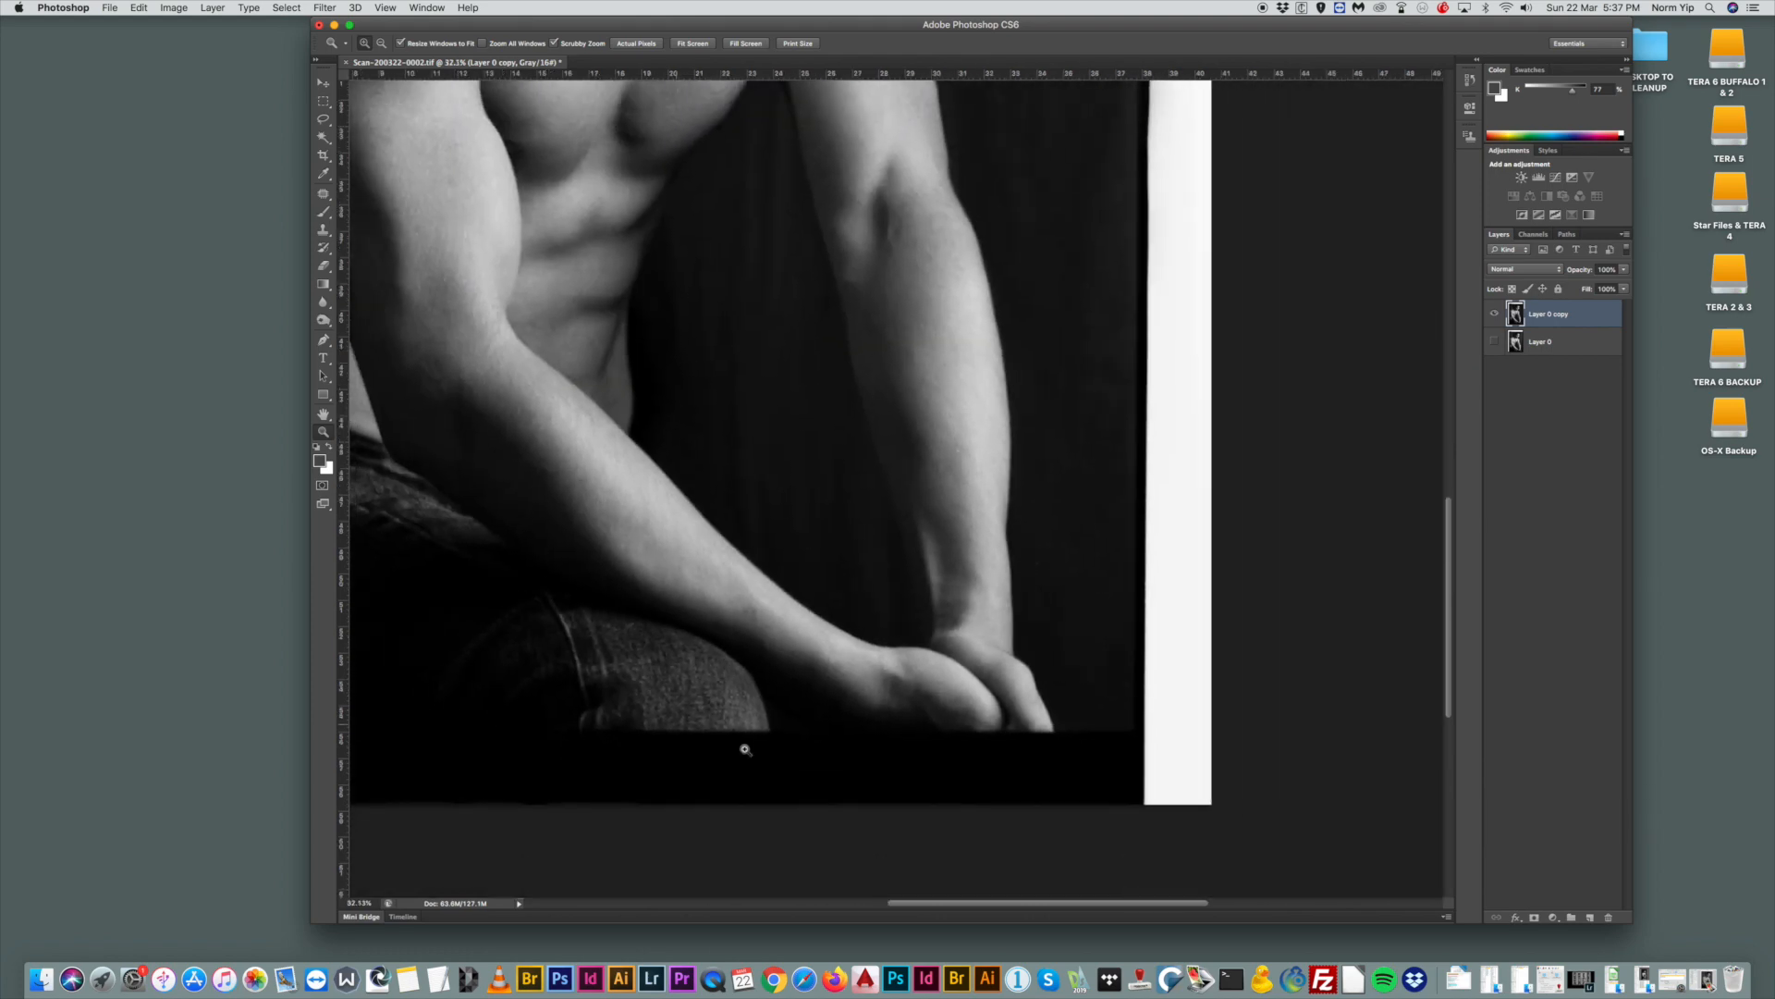
left_click_drag(902, 906, 852, 897)
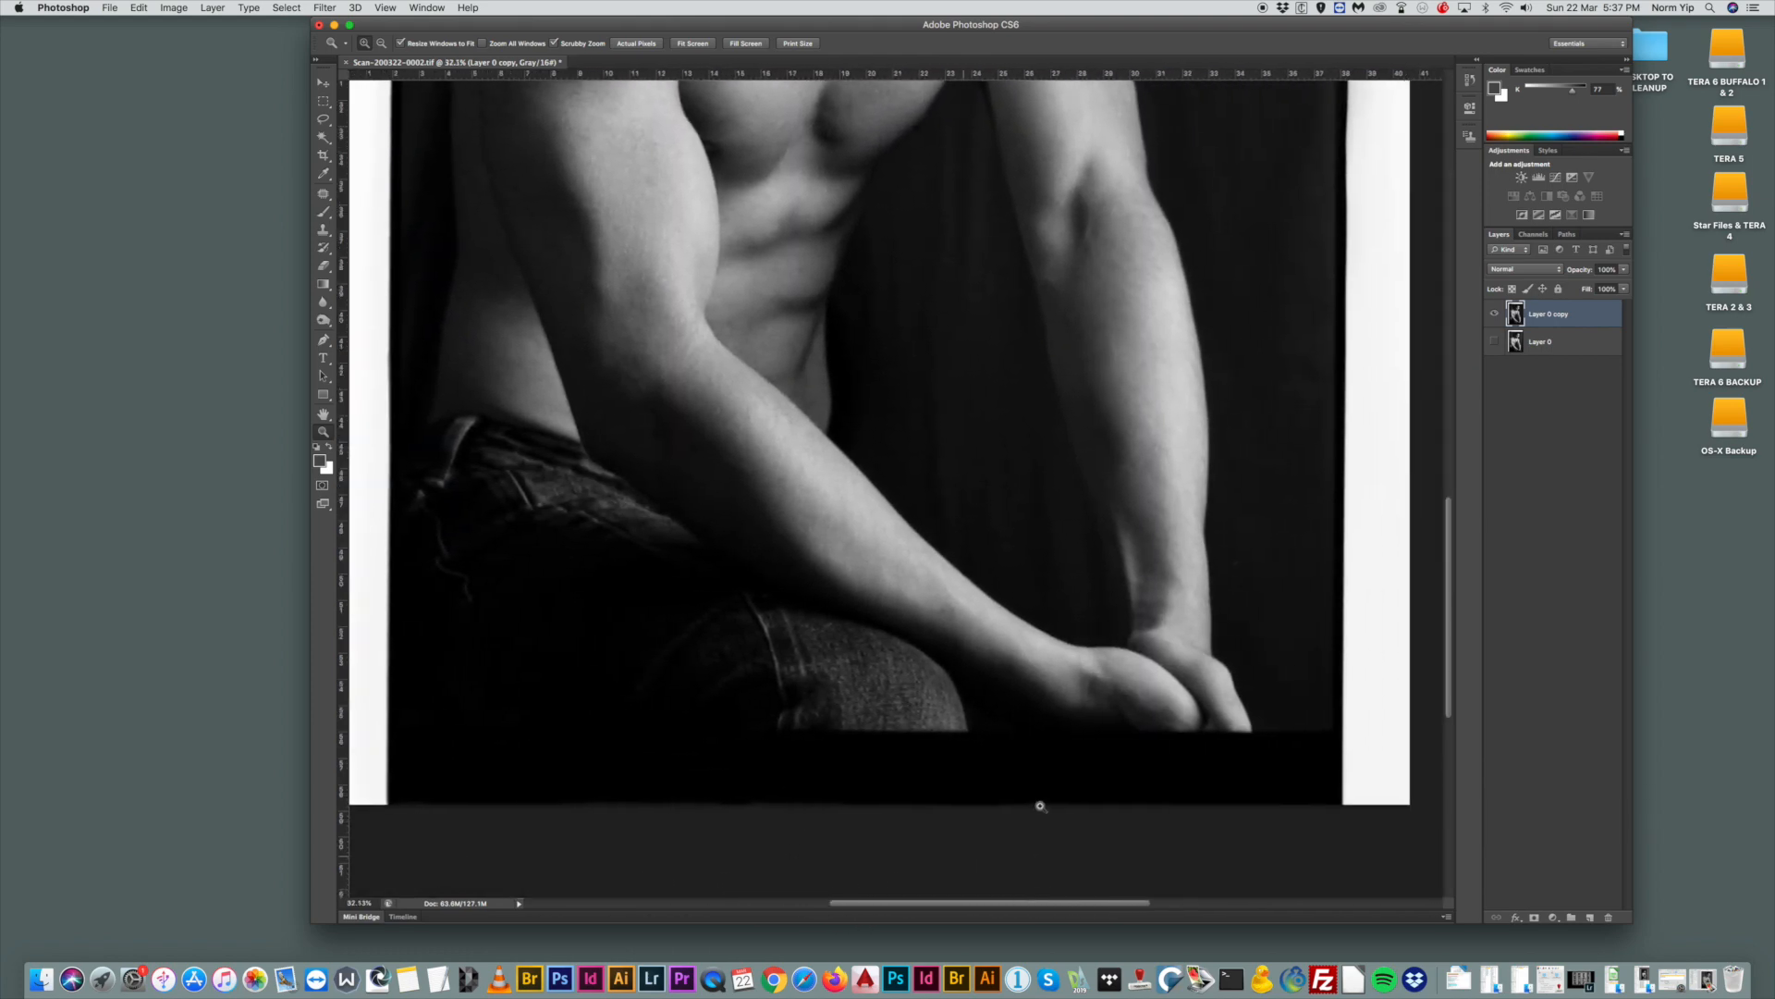
Patch the small dust spots in the dark background beside the wrist, leaving no selection active.
left_click_drag(1249, 579, 1296, 598)
mouse_move(1094, 358)
left_mouse_down()
mouse_move(1116, 361)
mouse_move(1080, 344)
mouse_move(1089, 309)
left_mouse_up()
left_click(323, 194)
left_click_drag(1288, 626, 1284, 629)
left_click_drag(1271, 629, 1319, 652)
mouse_move(1319, 580)
left_mouse_down()
mouse_move(1318, 613)
mouse_move(1322, 592)
left_mouse_up()
left_click_drag(1313, 600, 1353, 599)
left_click(1341, 564)
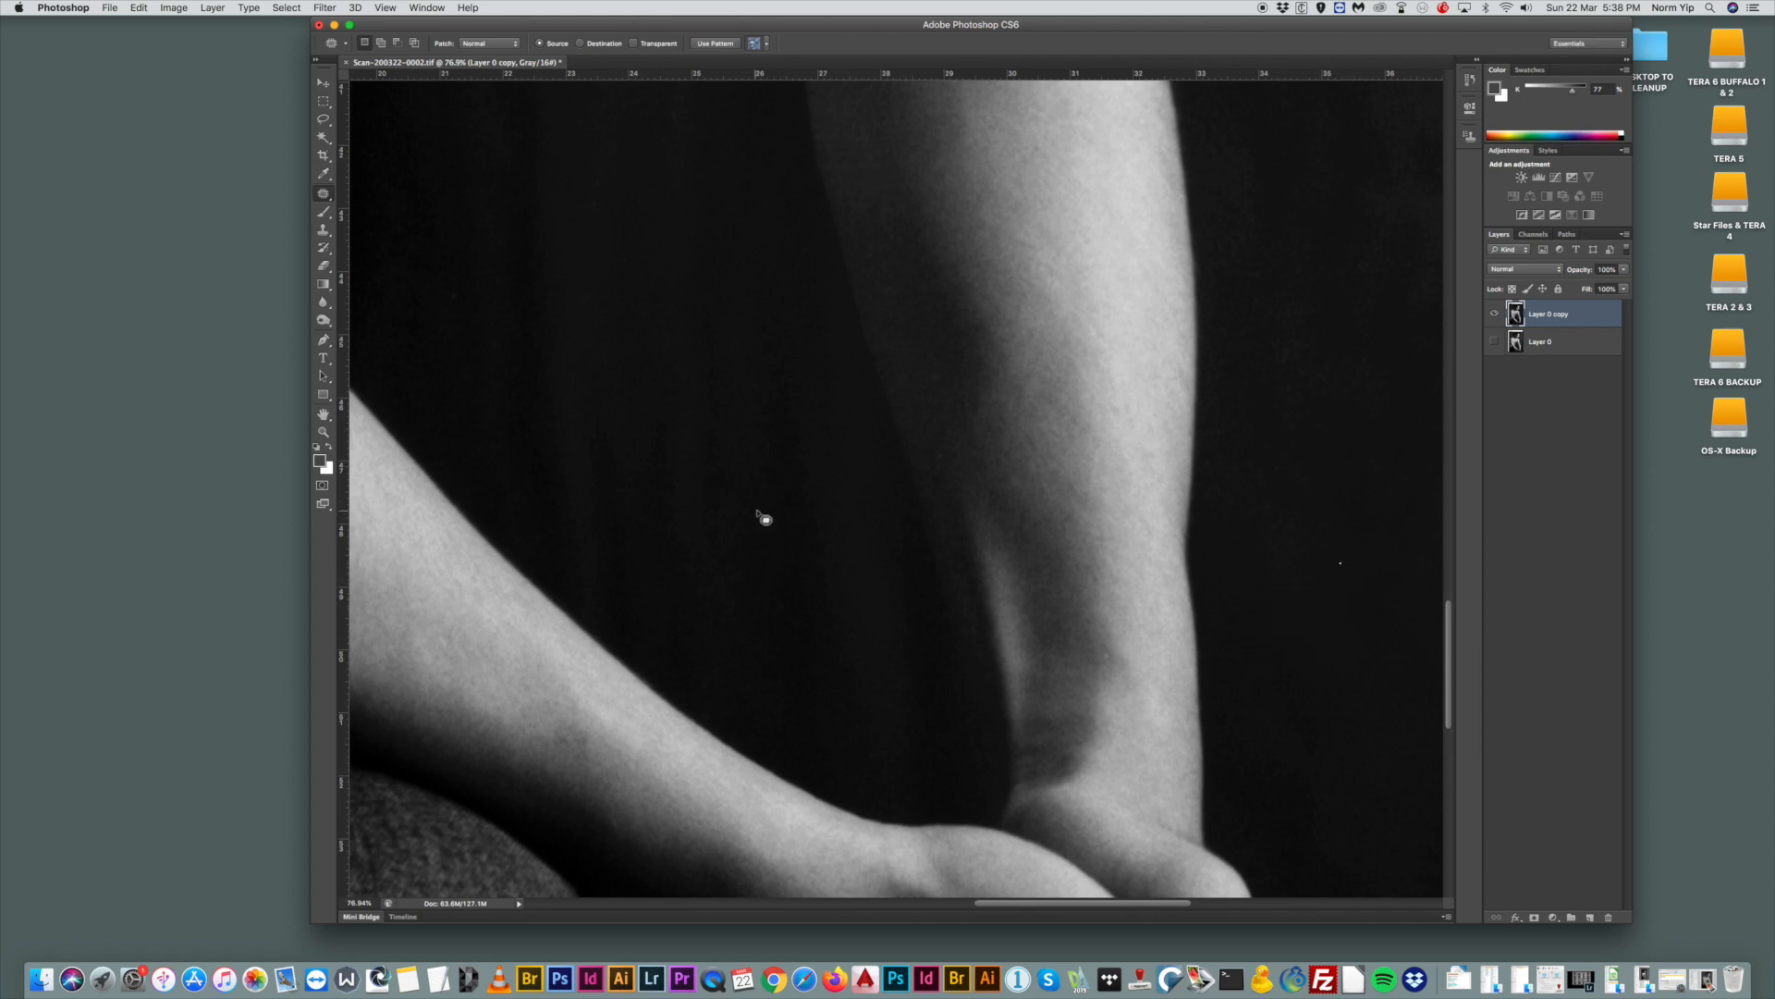
Examine the curtain, ear and forehead hairline, toggling layer visibility to compare the retouched layer with the original.
left_click(323, 433)
left_click_drag(1035, 407, 832, 389)
left_click_drag(922, 303, 1063, 300)
left_click_drag(514, 250, 559, 246)
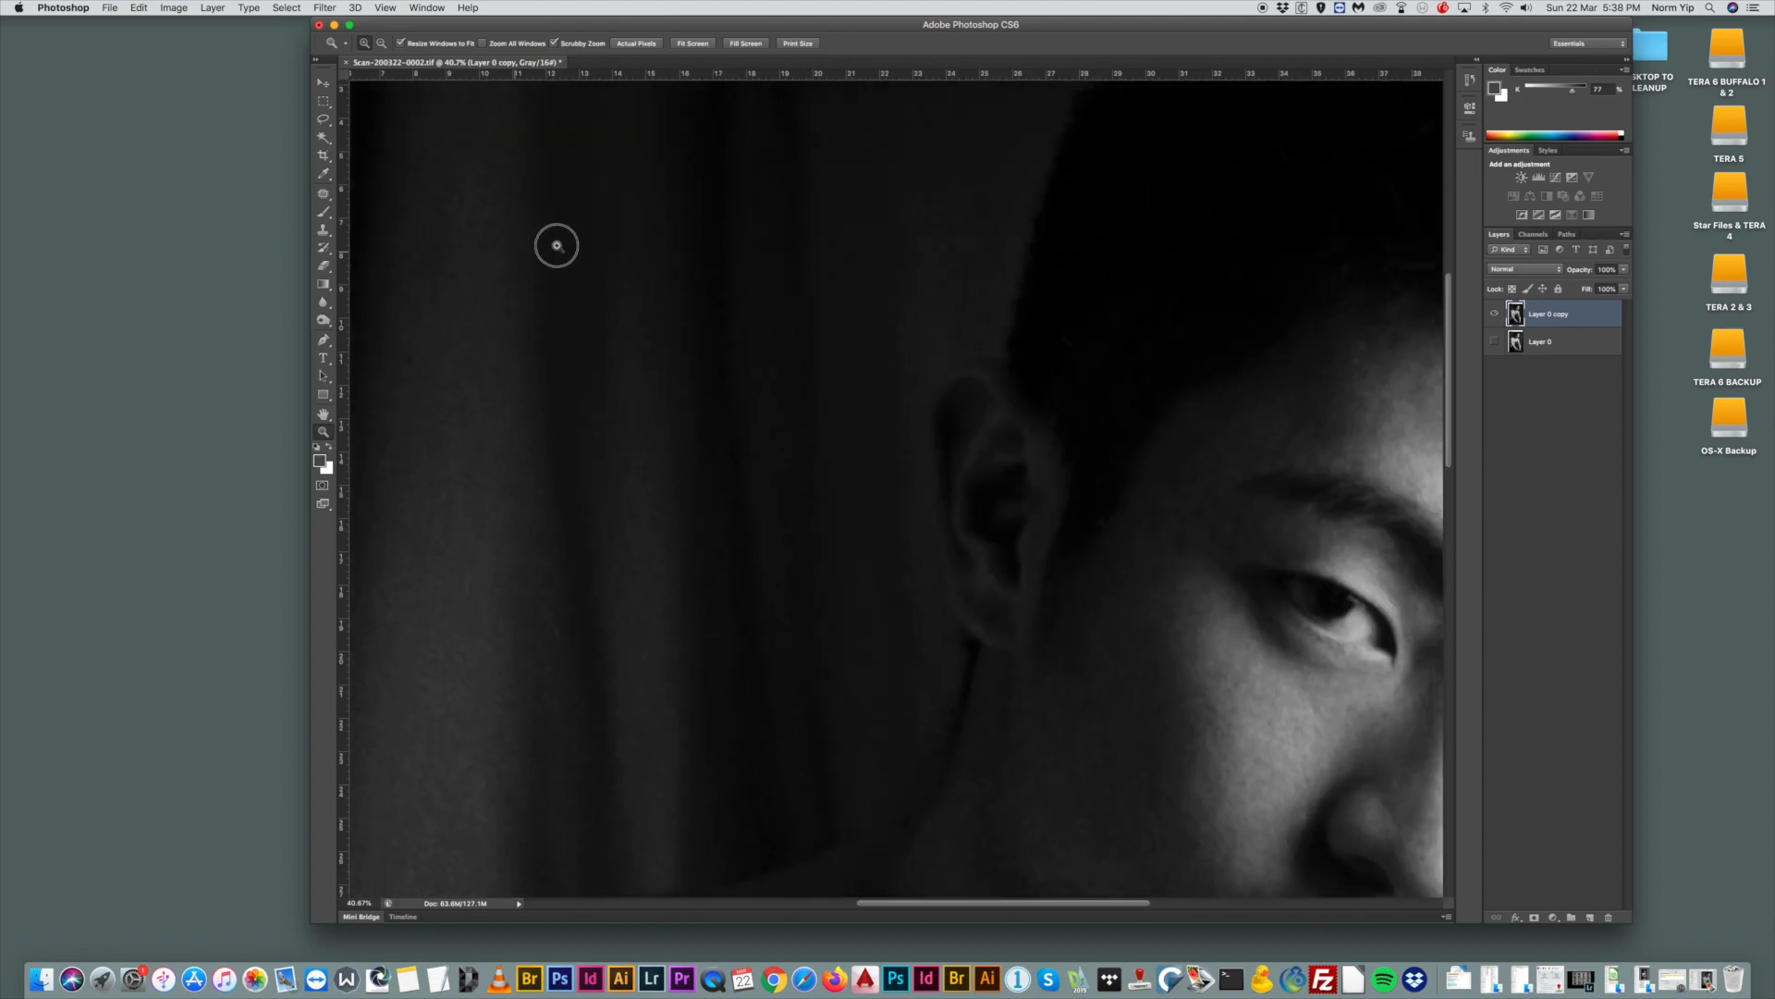
left_click_drag(743, 336, 672, 333)
left_click_drag(1107, 356, 1188, 400)
left_click_drag(942, 337, 851, 335)
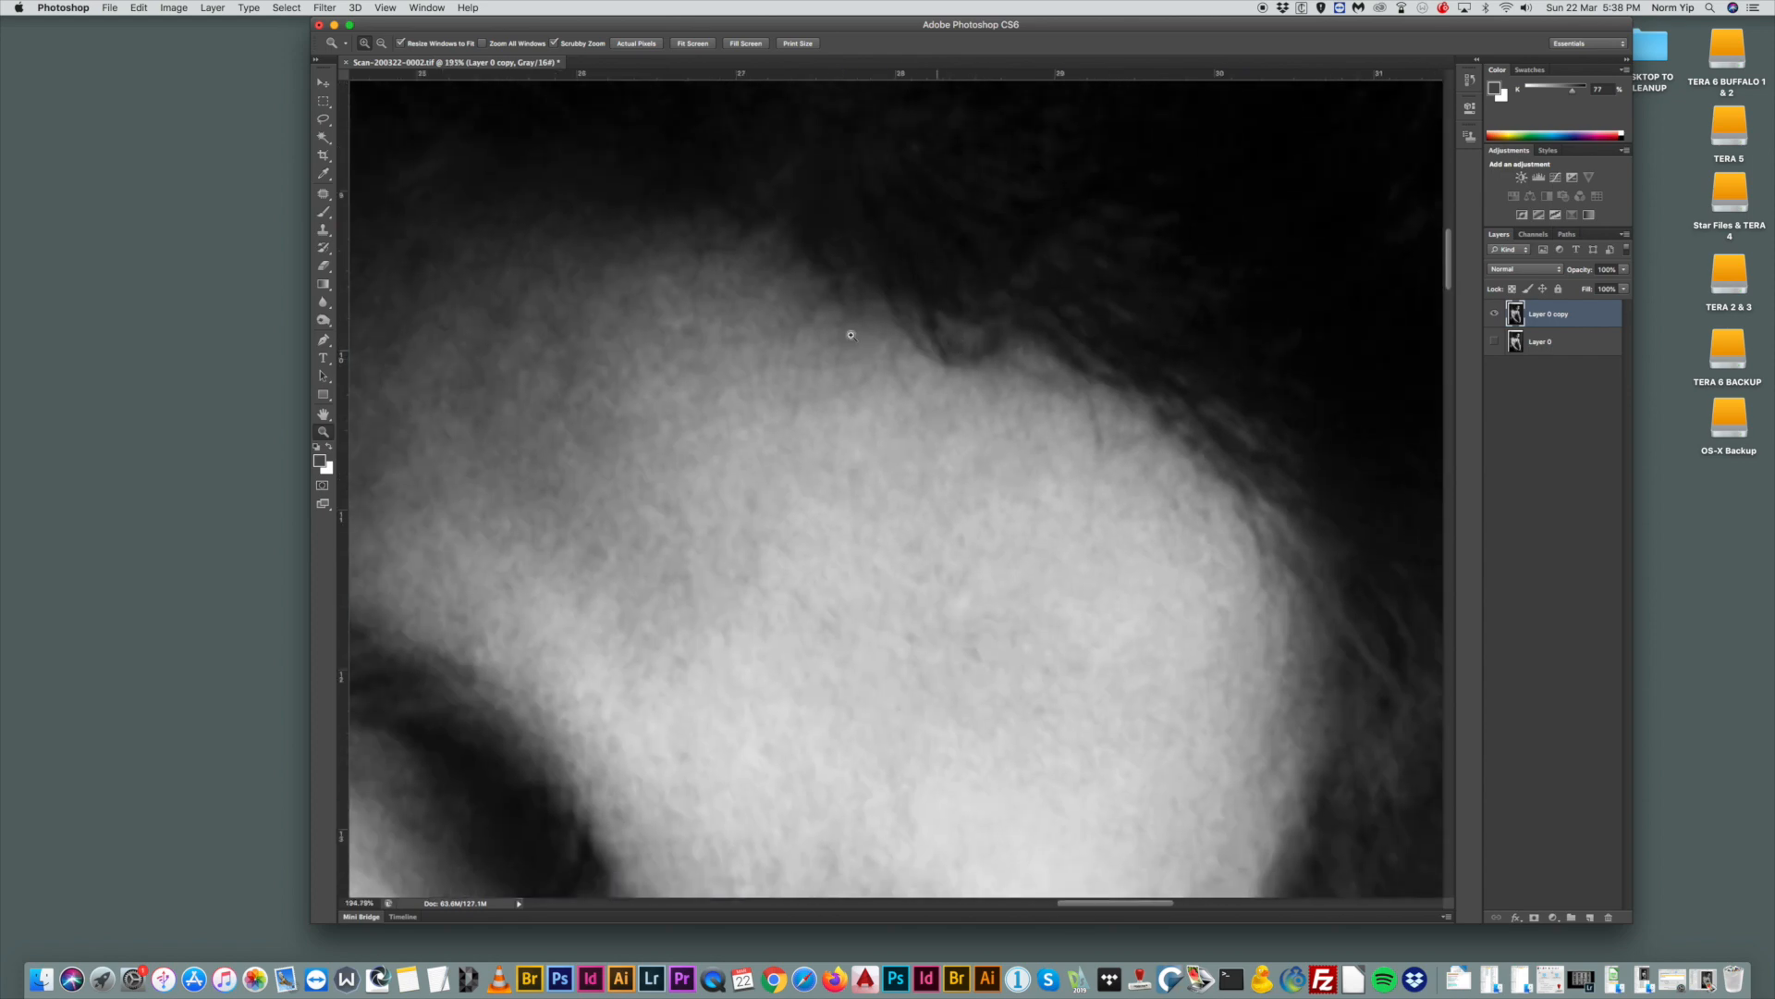
left_click(1496, 315)
left_click(1495, 315)
Lasso a clean section of hairline beside the stray tuft and reduce the selection's feather in Refine Edge.
left_click_drag(847, 356, 725, 305)
left_click_drag(869, 353, 920, 426)
left_click(322, 119)
mouse_move(915, 365)
left_mouse_down()
mouse_move(861, 337)
mouse_move(857, 391)
mouse_move(923, 458)
mouse_move(950, 396)
mouse_move(865, 327)
mouse_move(866, 428)
mouse_move(955, 456)
mouse_move(943, 355)
mouse_move(868, 340)
mouse_move(890, 439)
mouse_move(964, 463)
mouse_move(954, 330)
mouse_move(881, 329)
mouse_move(895, 466)
mouse_move(975, 382)
mouse_move(928, 319)
left_mouse_up()
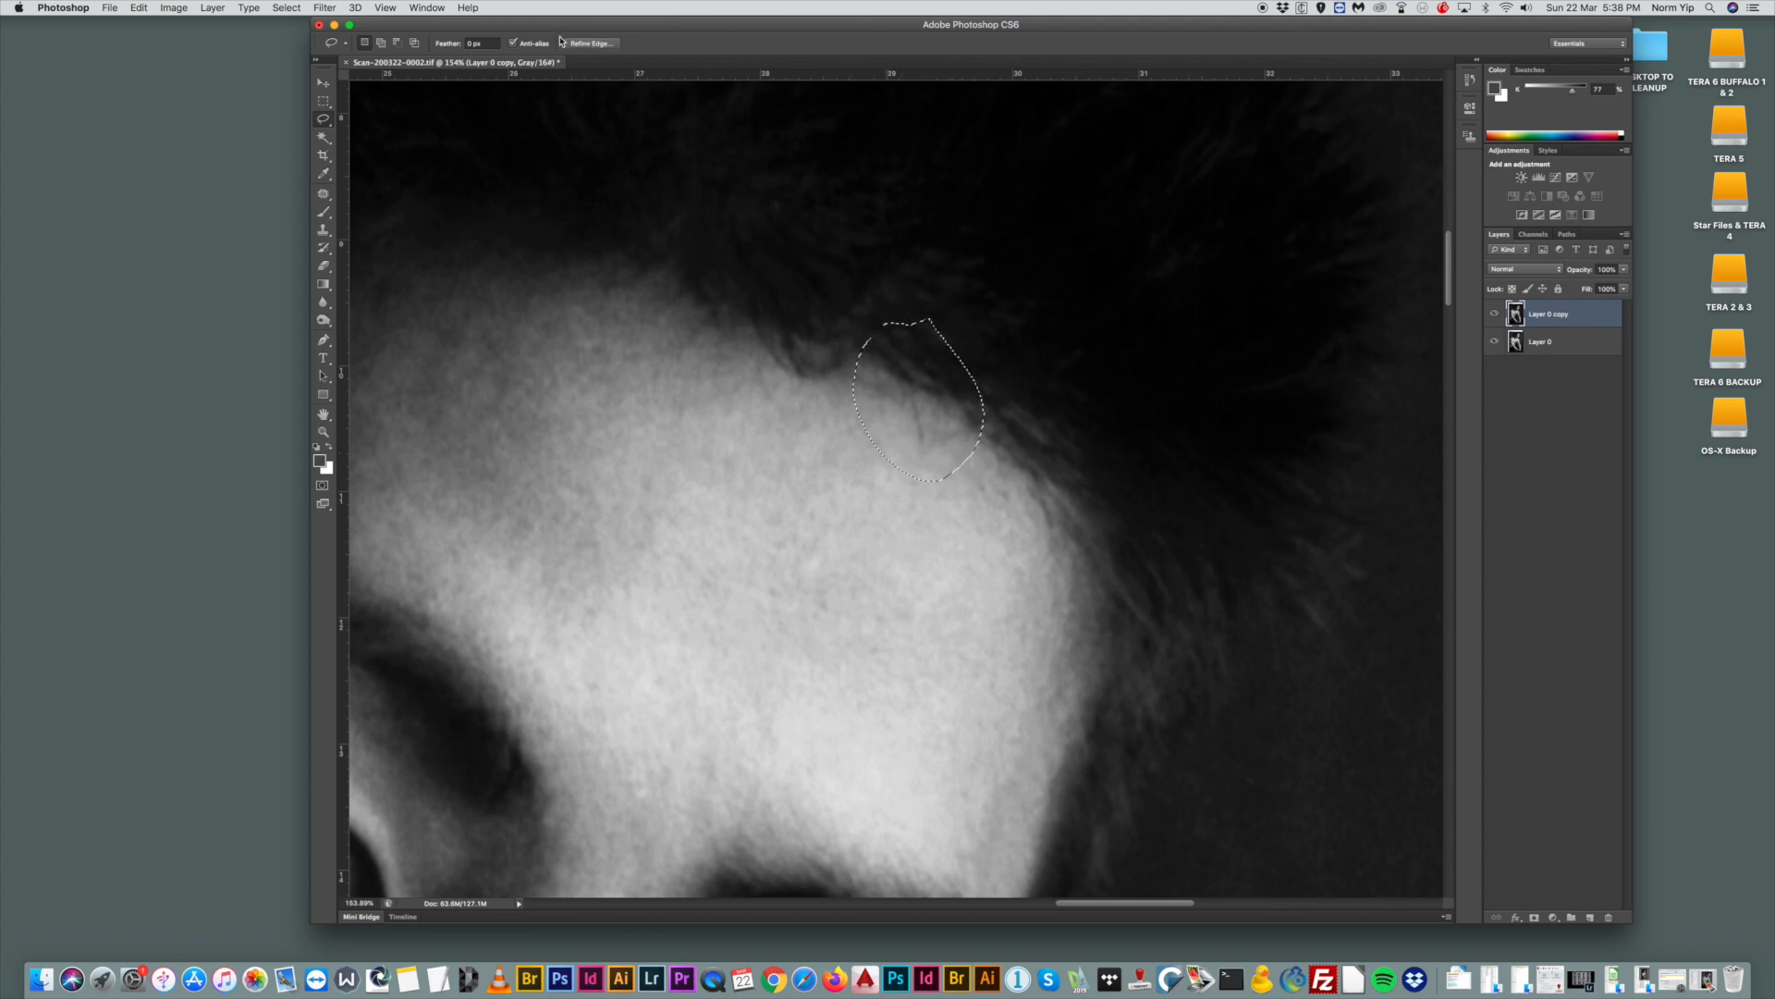
left_click(591, 44)
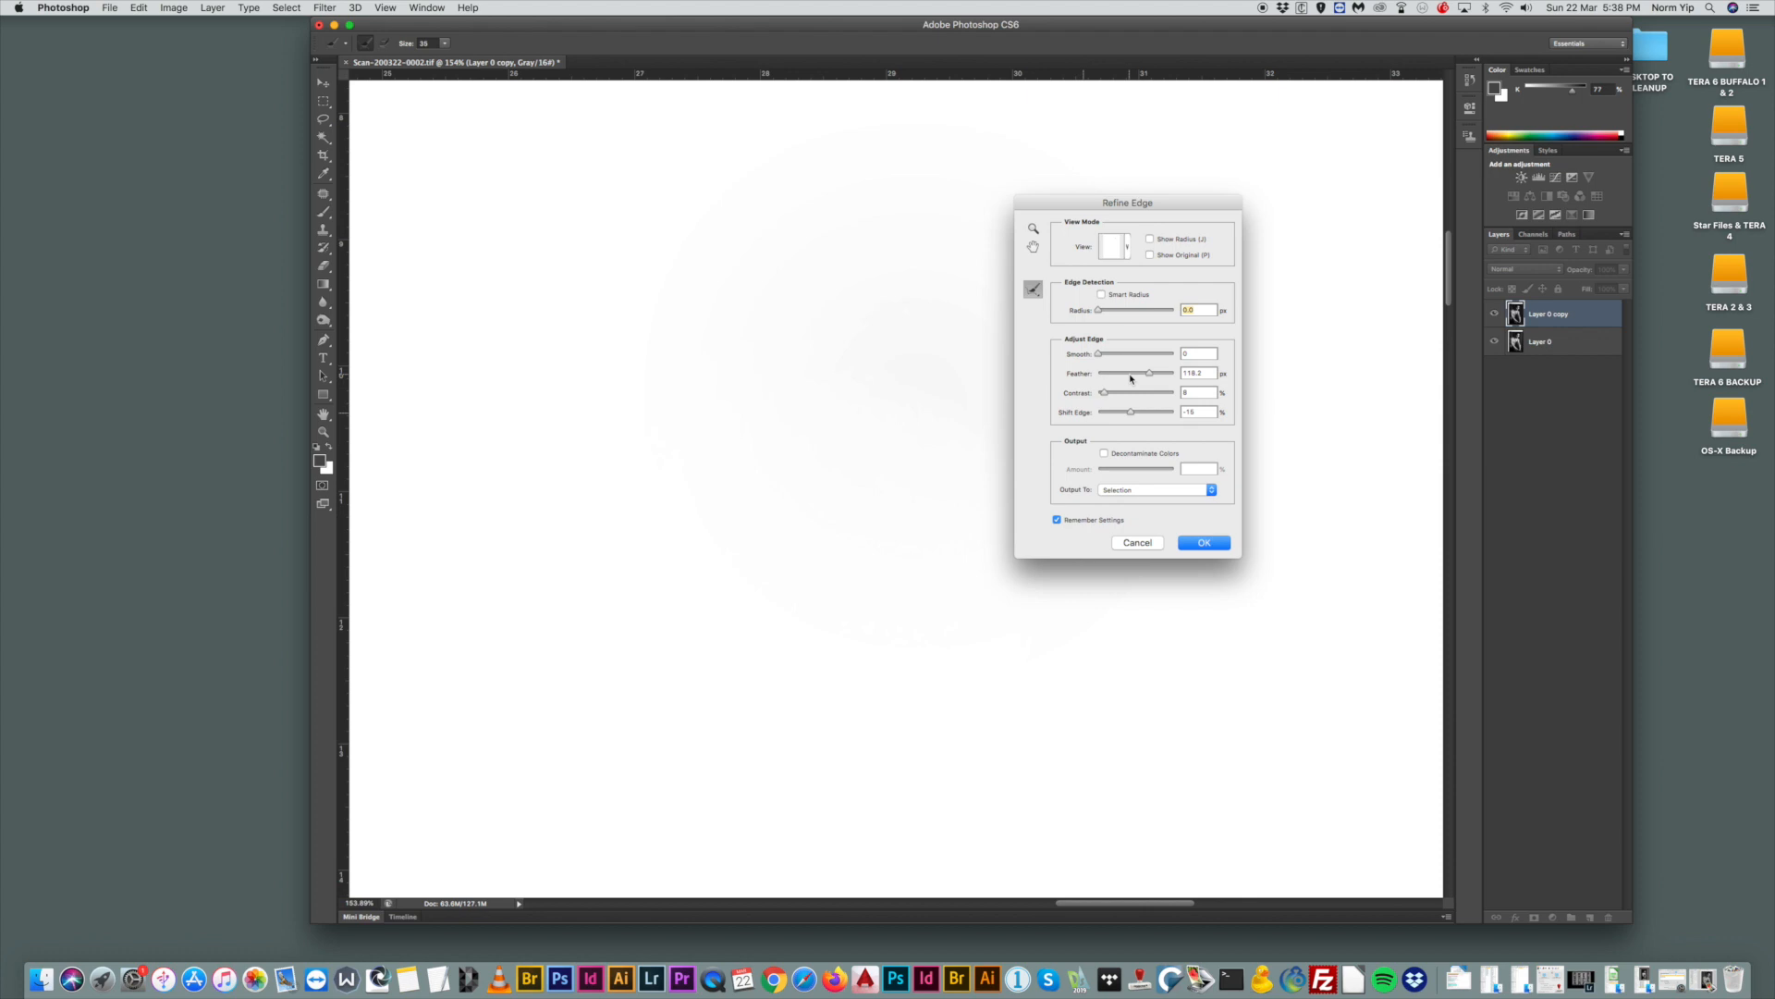
left_click_drag(1130, 376, 1118, 375)
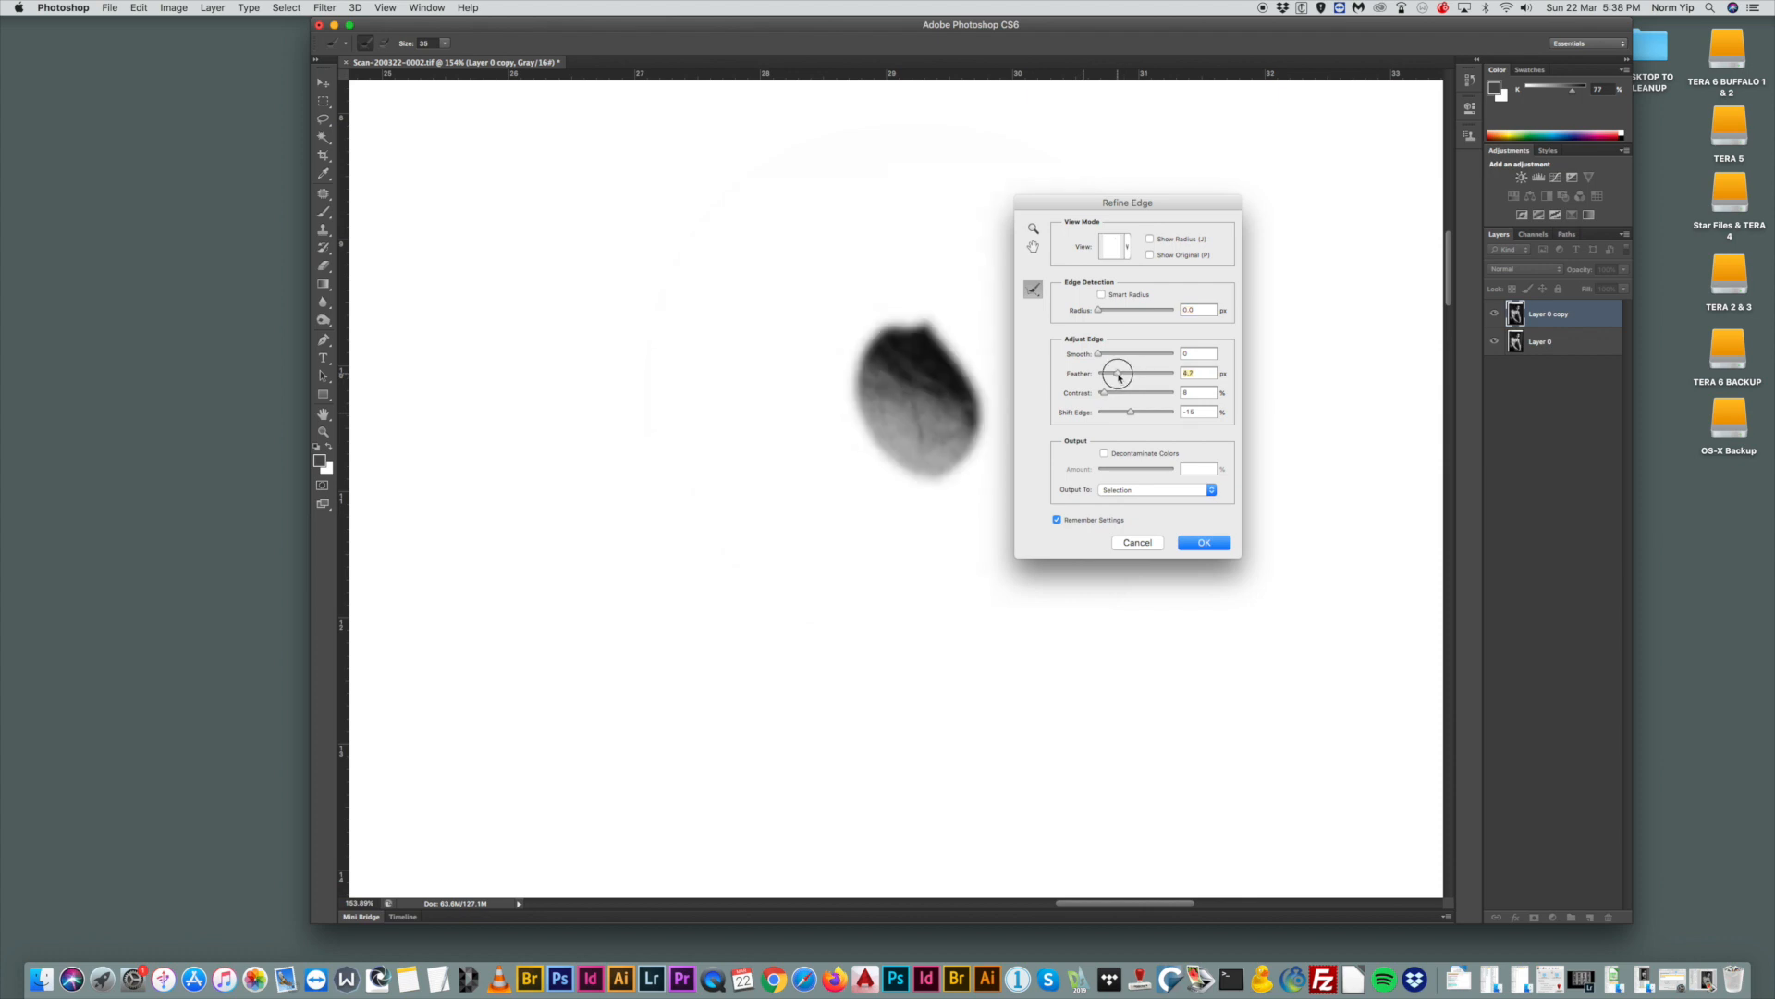
left_click(1202, 542)
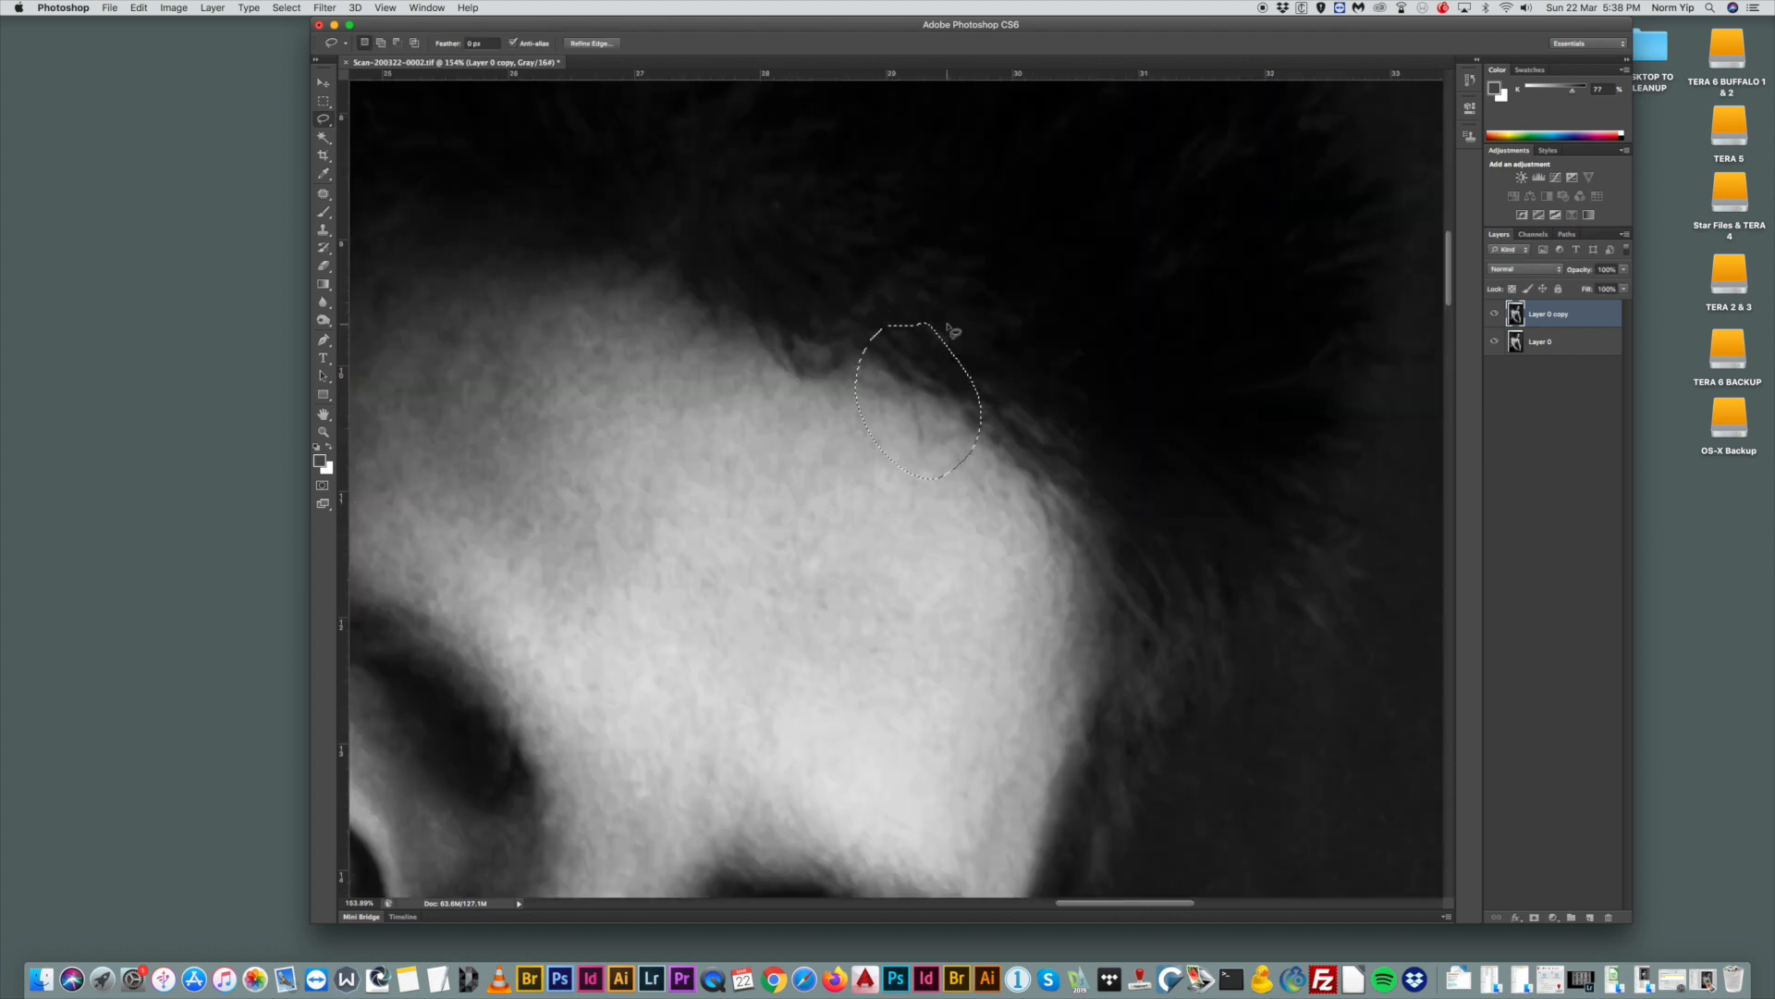
Redraw the lasso around a taller section of the hairline and soften it with Refine Edge at a 4.8 px feather.
mouse_move(910, 303)
left_mouse_down()
mouse_move(856, 352)
mouse_move(958, 349)
mouse_move(941, 319)
left_mouse_up()
left_click(590, 43)
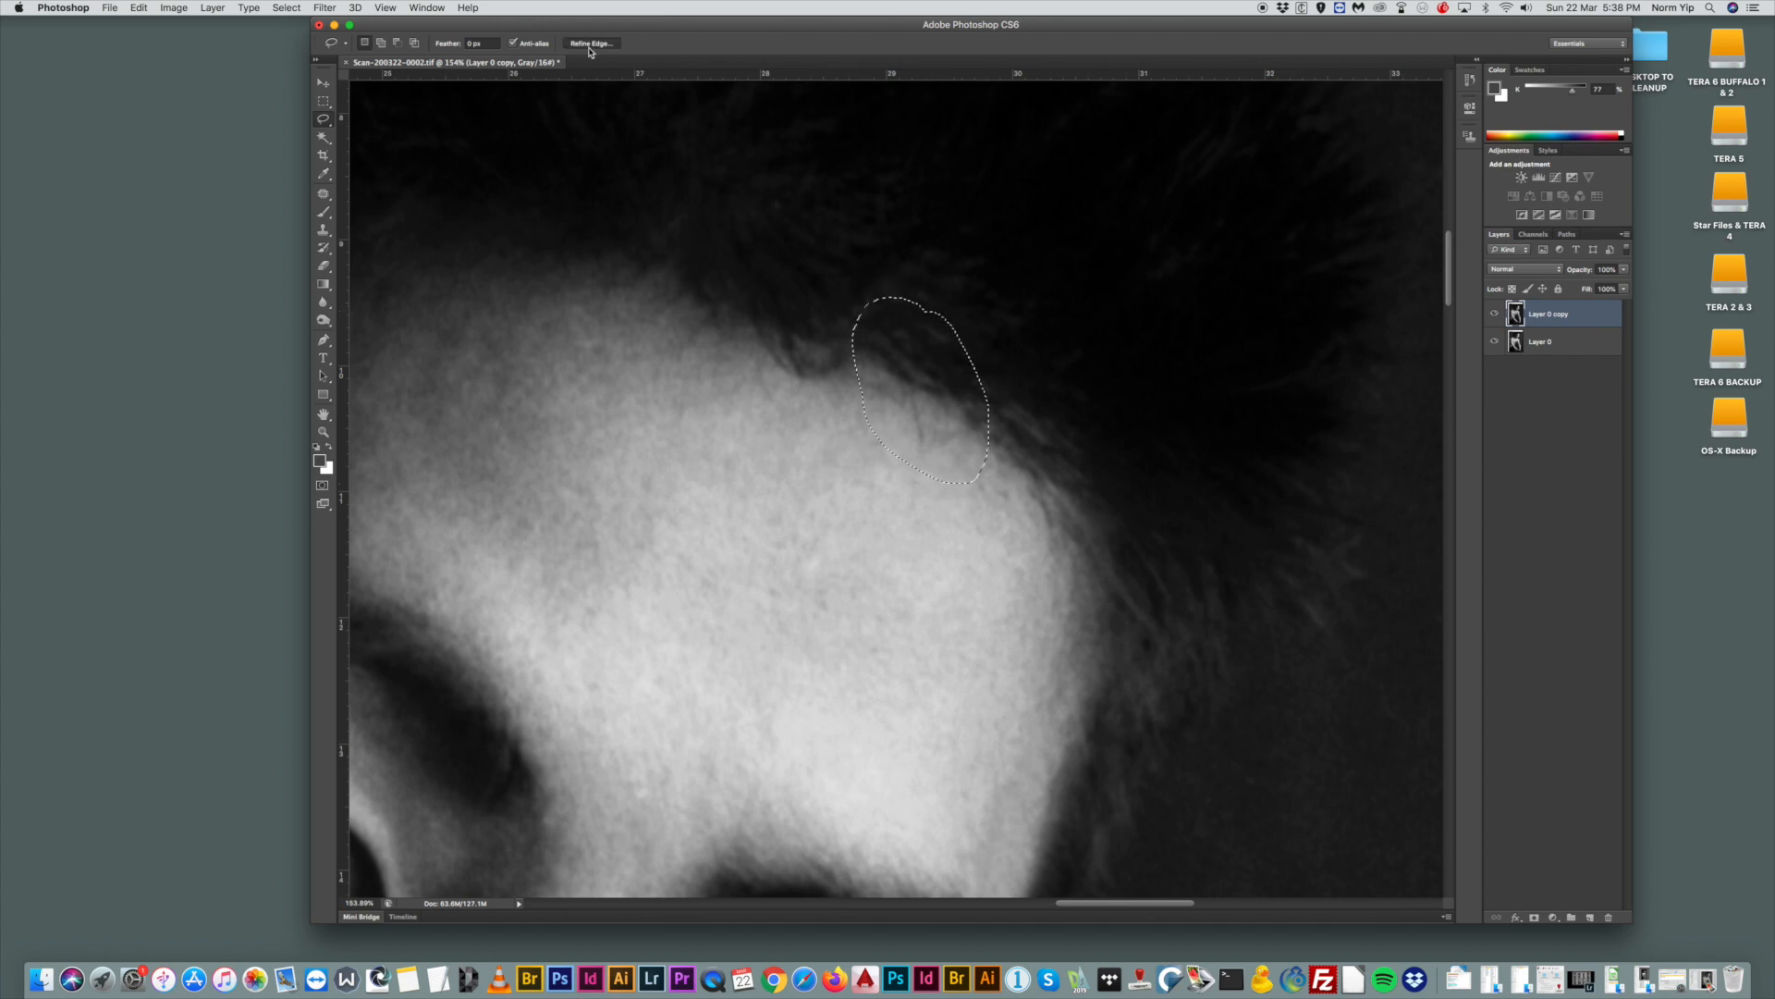
left_click(1213, 545)
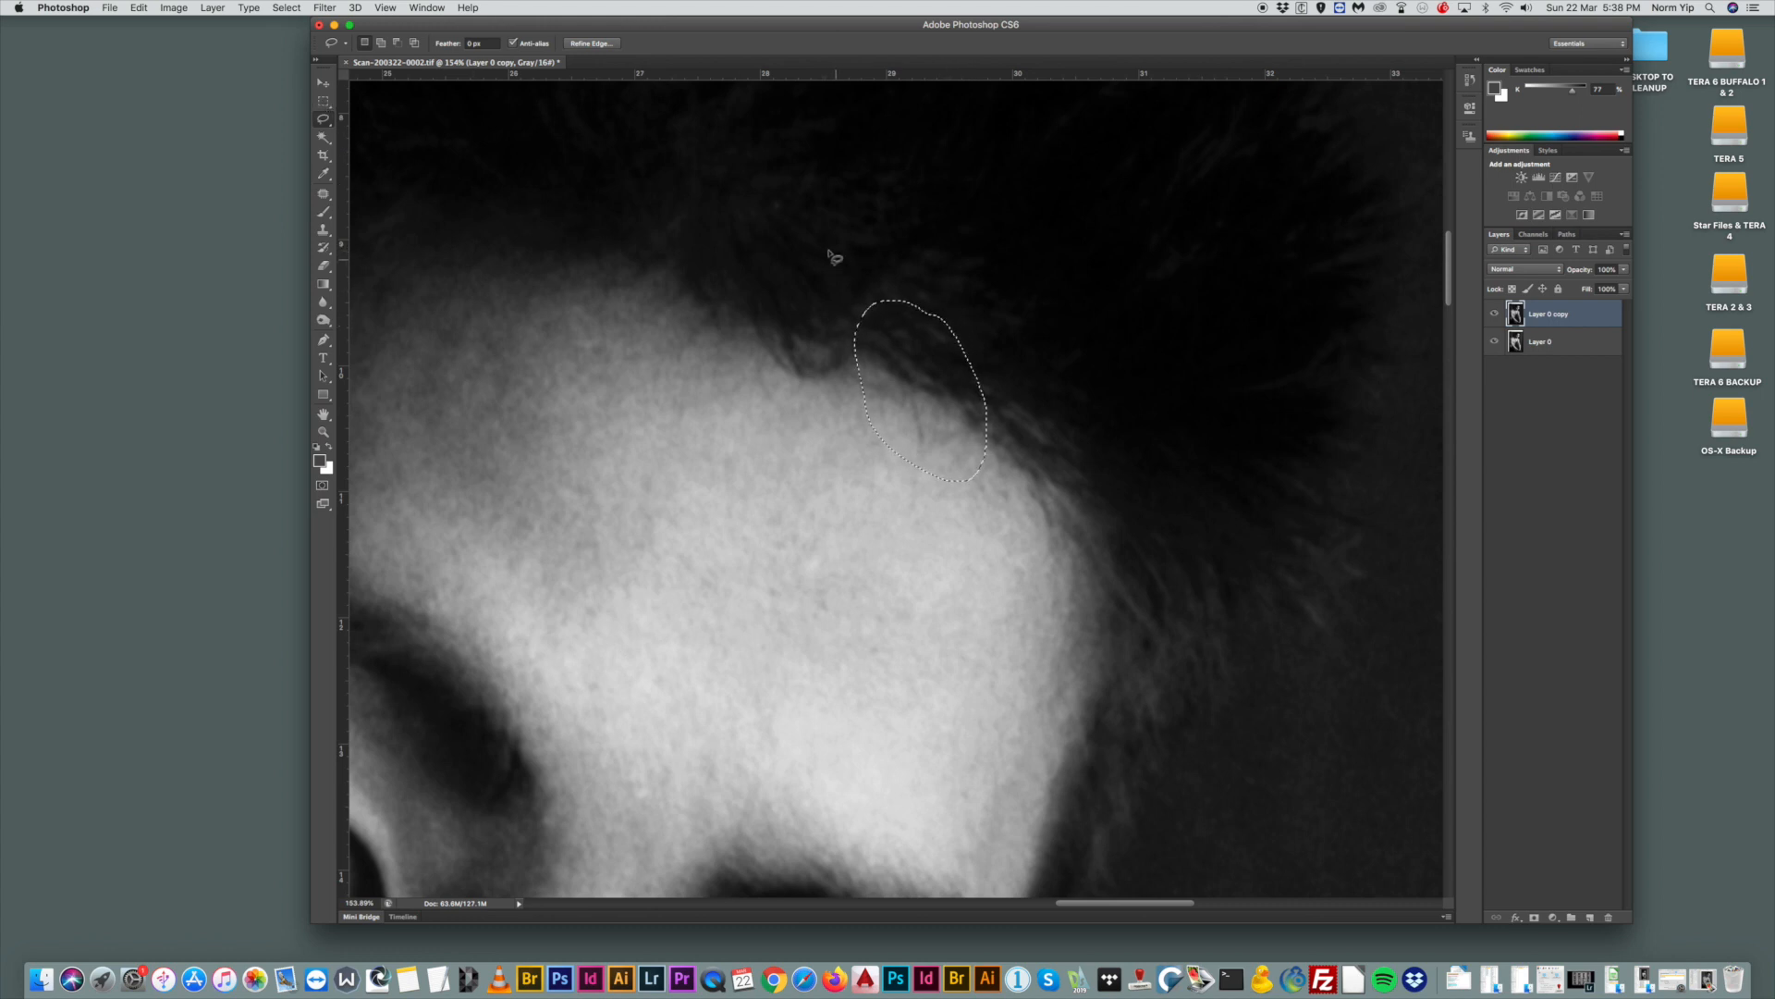
left_click(592, 43)
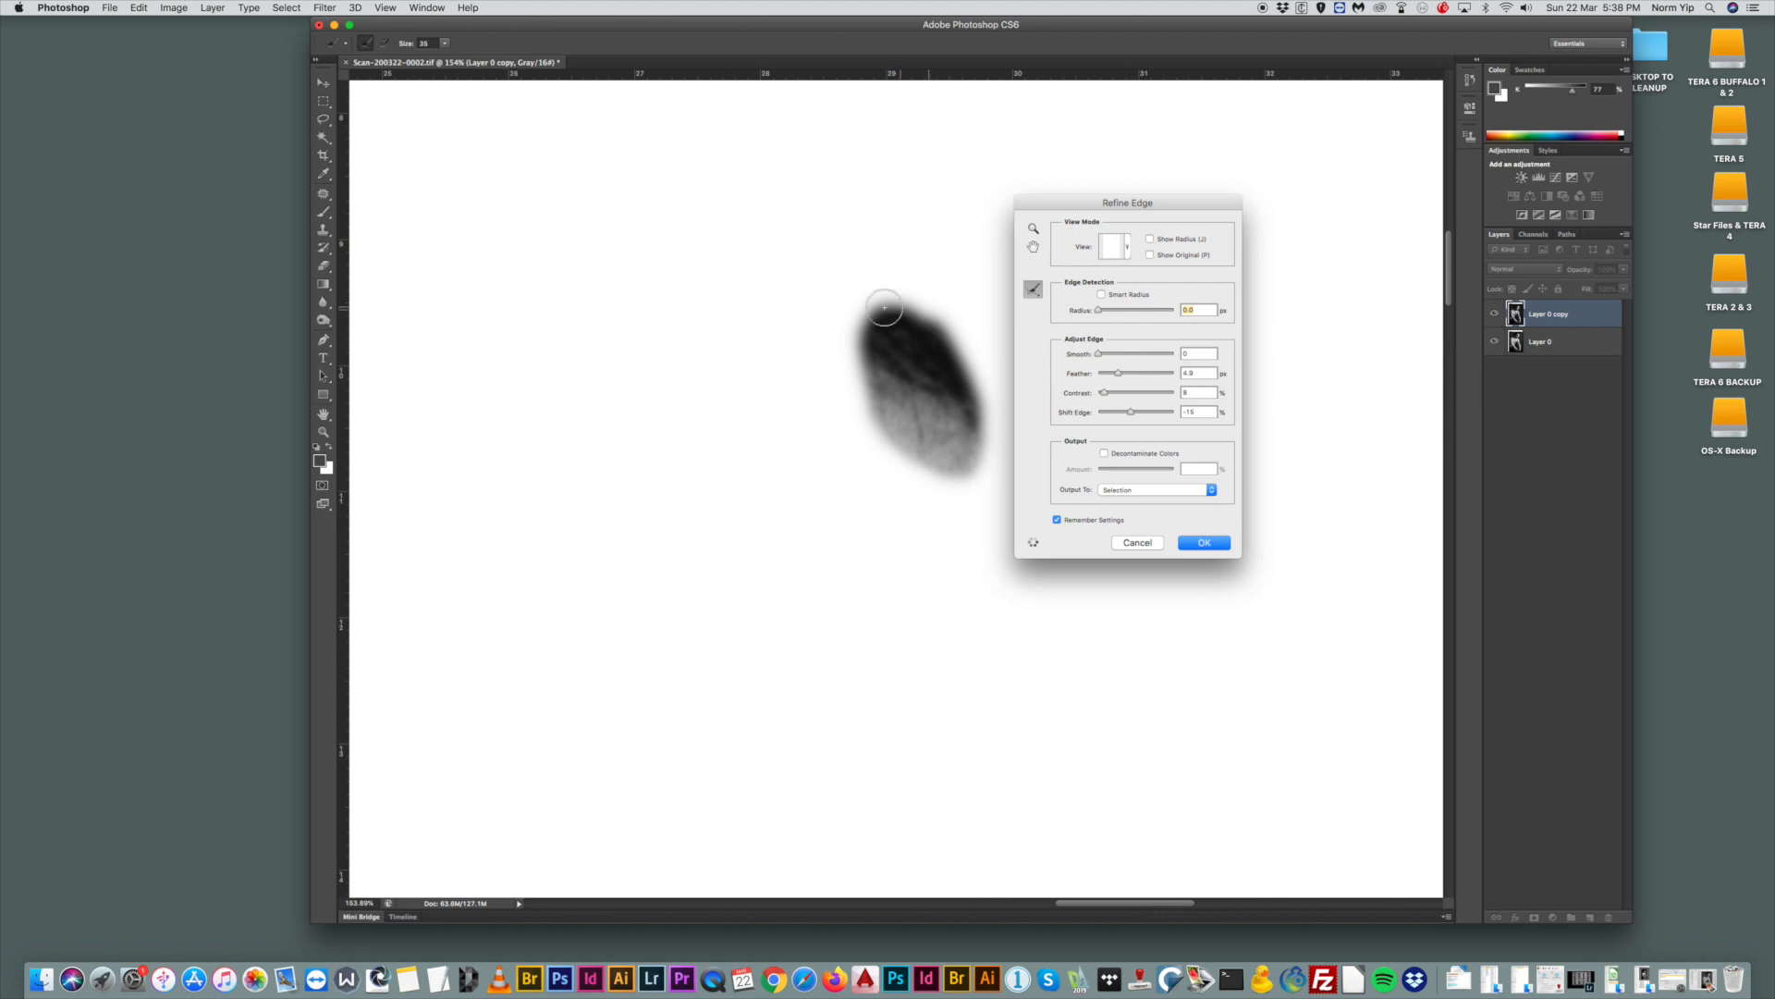
left_click(1202, 542)
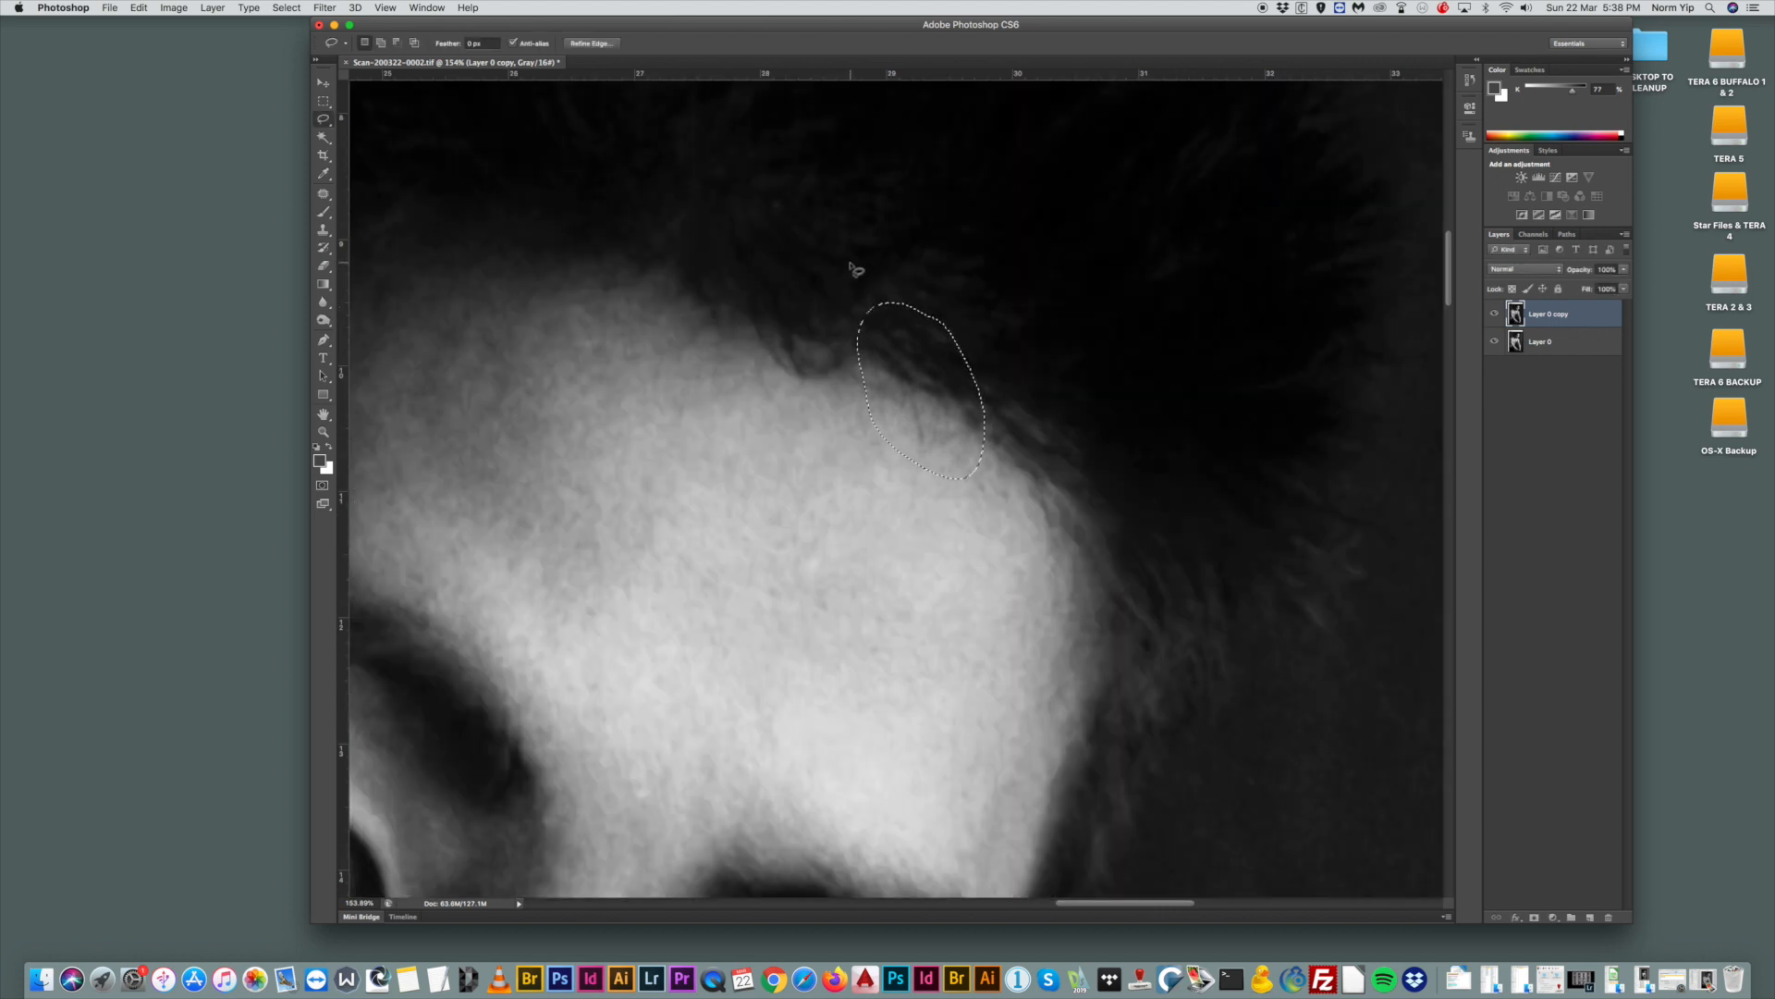
Copy the selected hairline section to a new layer and move it over the stray tuft on the forehead.
key("super+j")
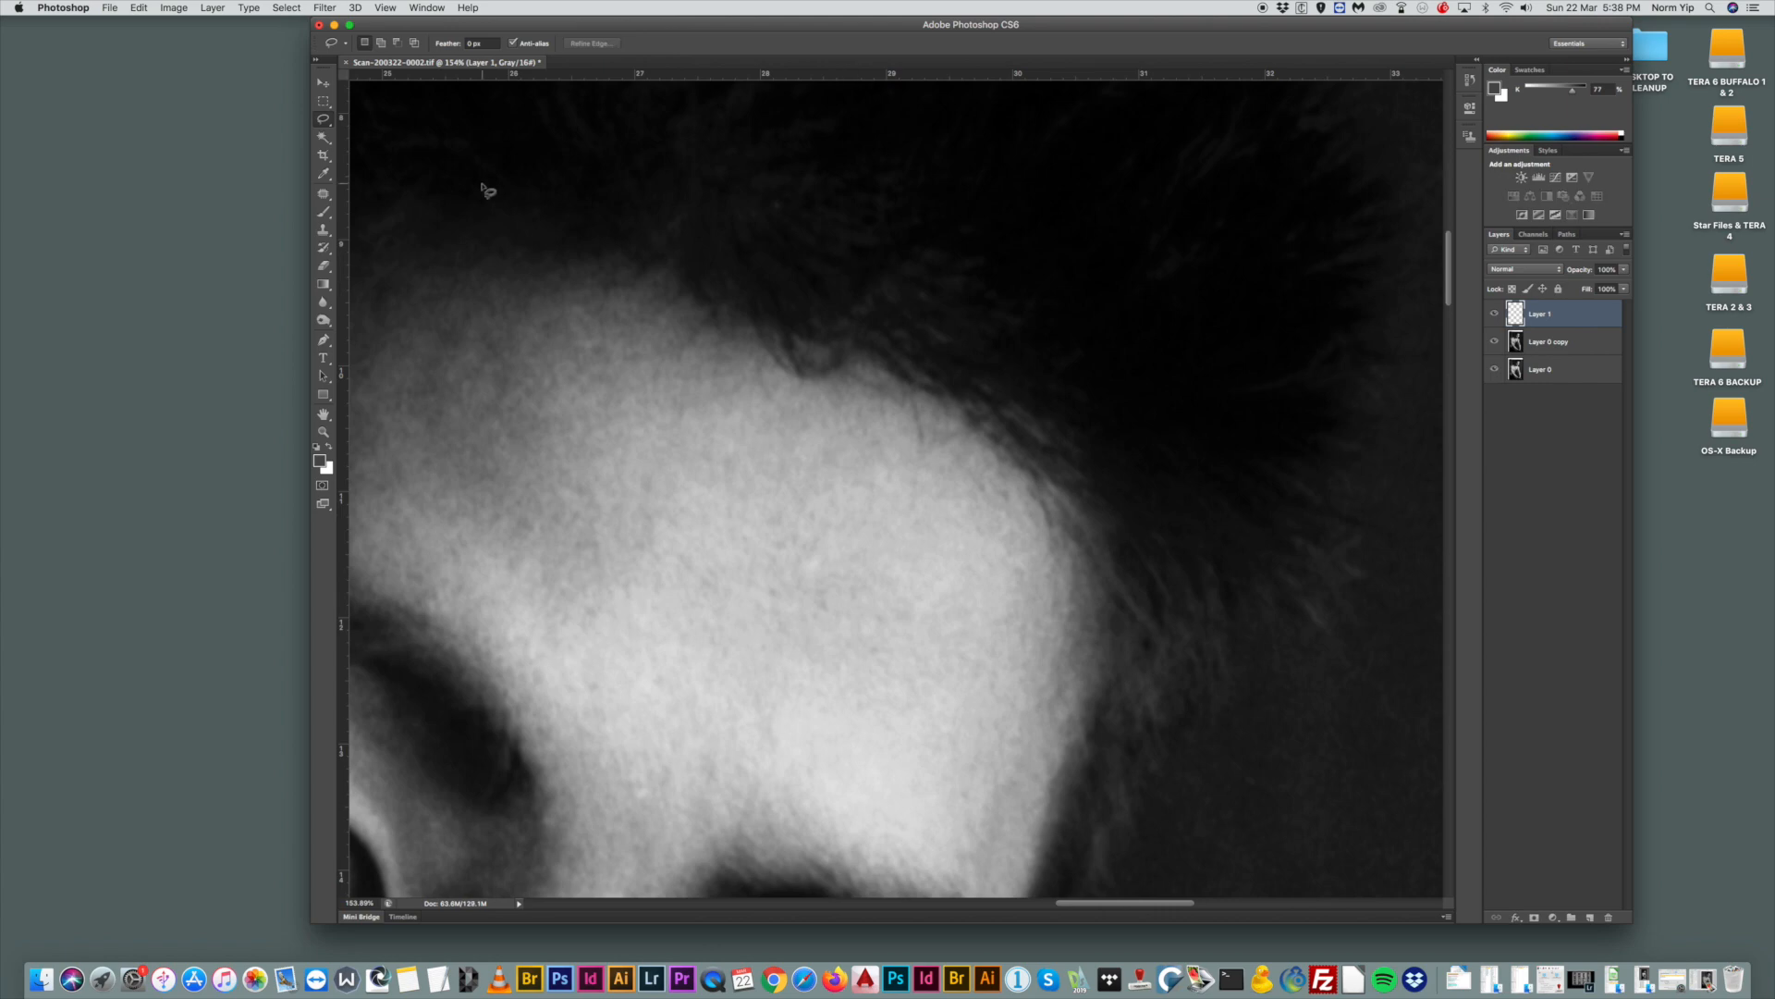
left_click(323, 83)
left_click_drag(906, 415, 825, 358)
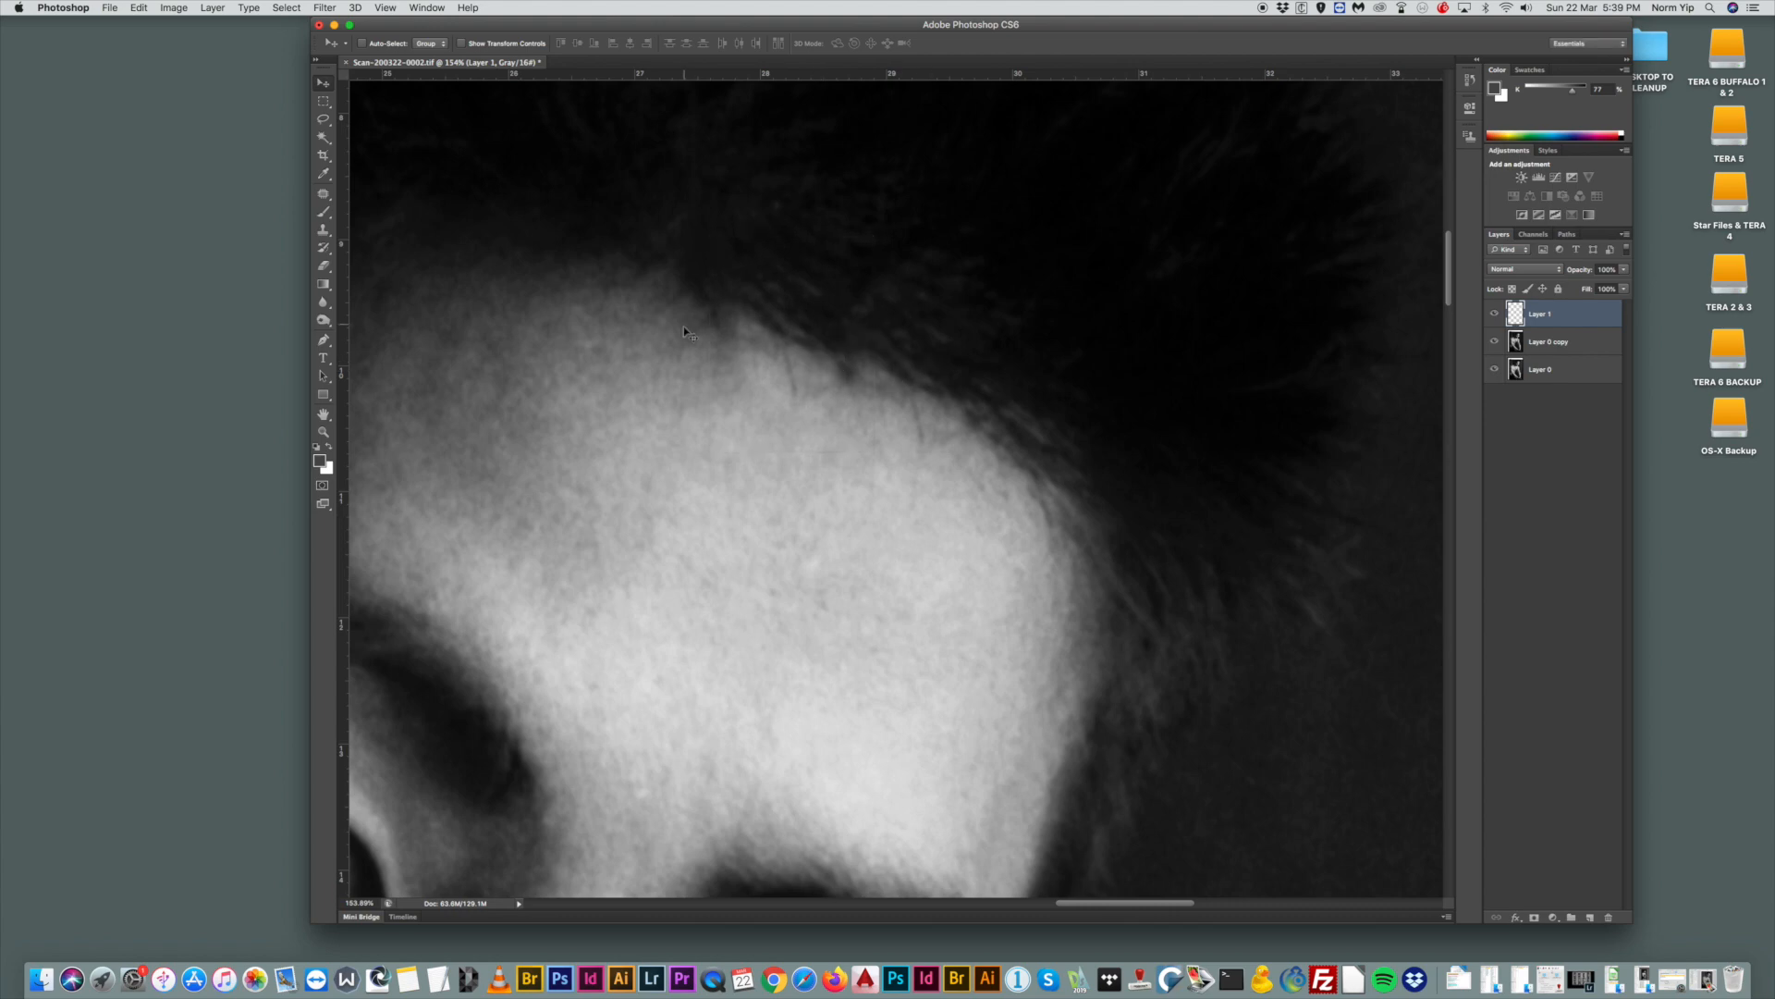
left_click_drag(775, 333, 772, 329)
left_click_drag(728, 331, 804, 352)
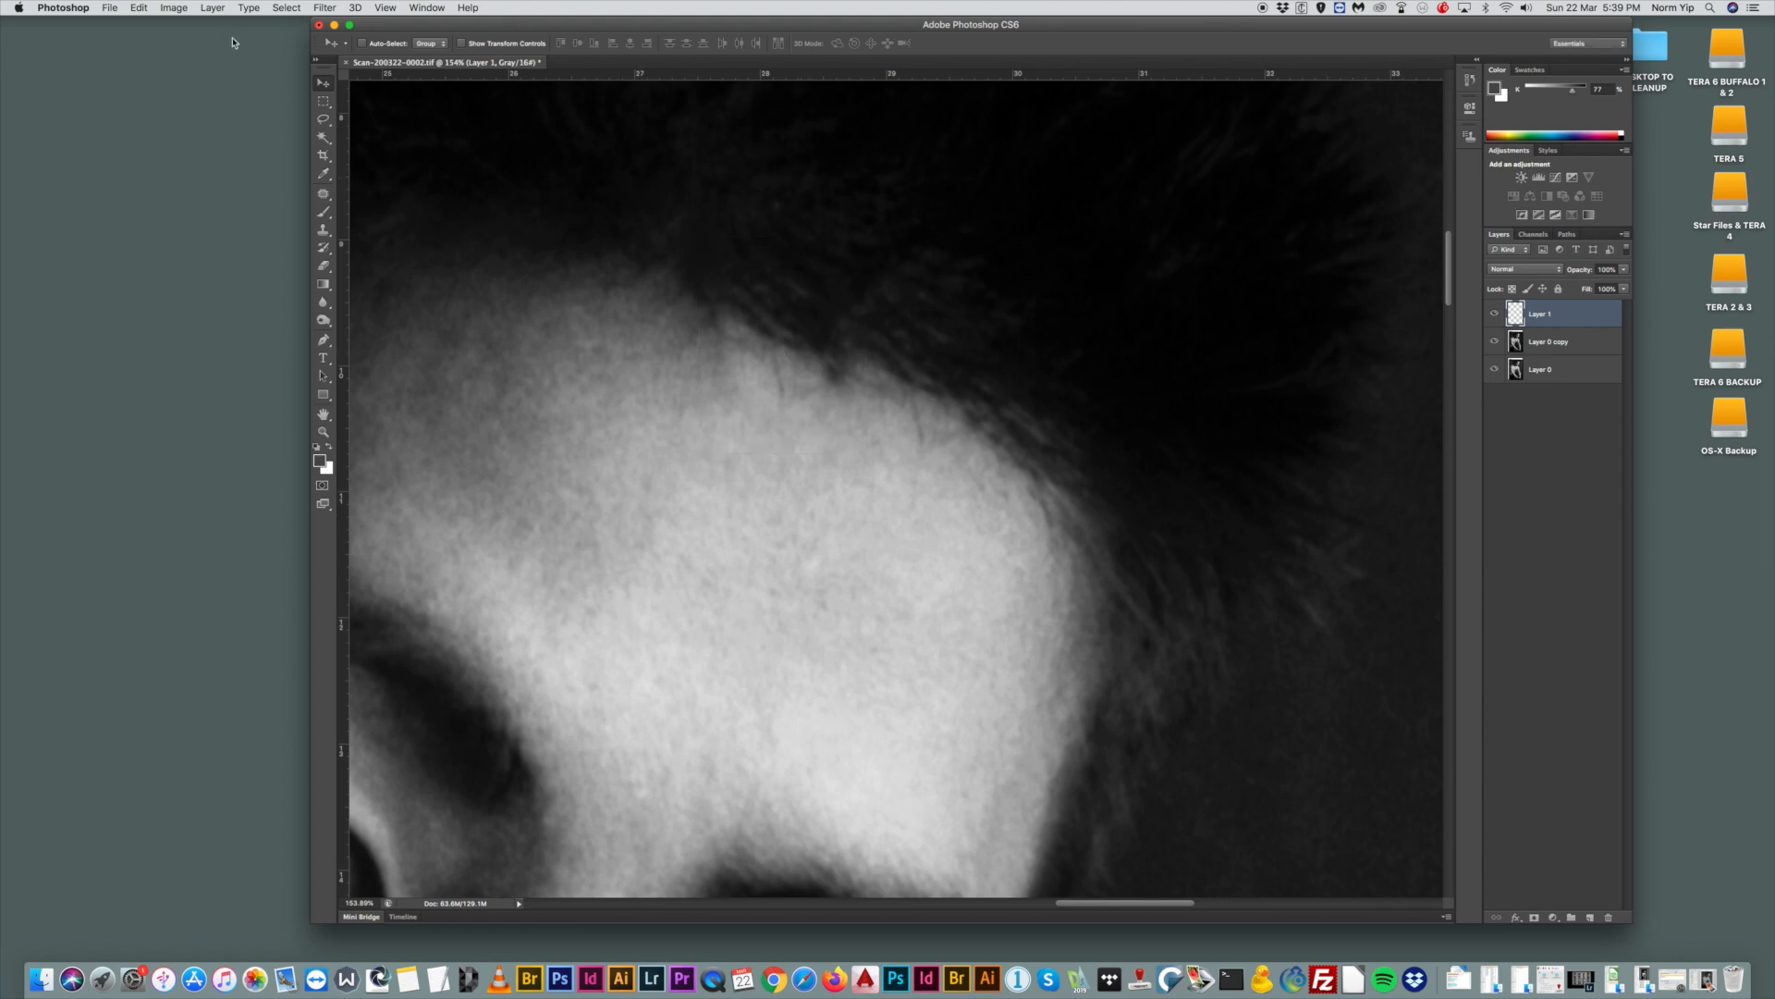
Apply Curves to the hairline patch layer with a midtone point at input 47 and output 51.
left_click(170, 5)
mouse_move(222, 50)
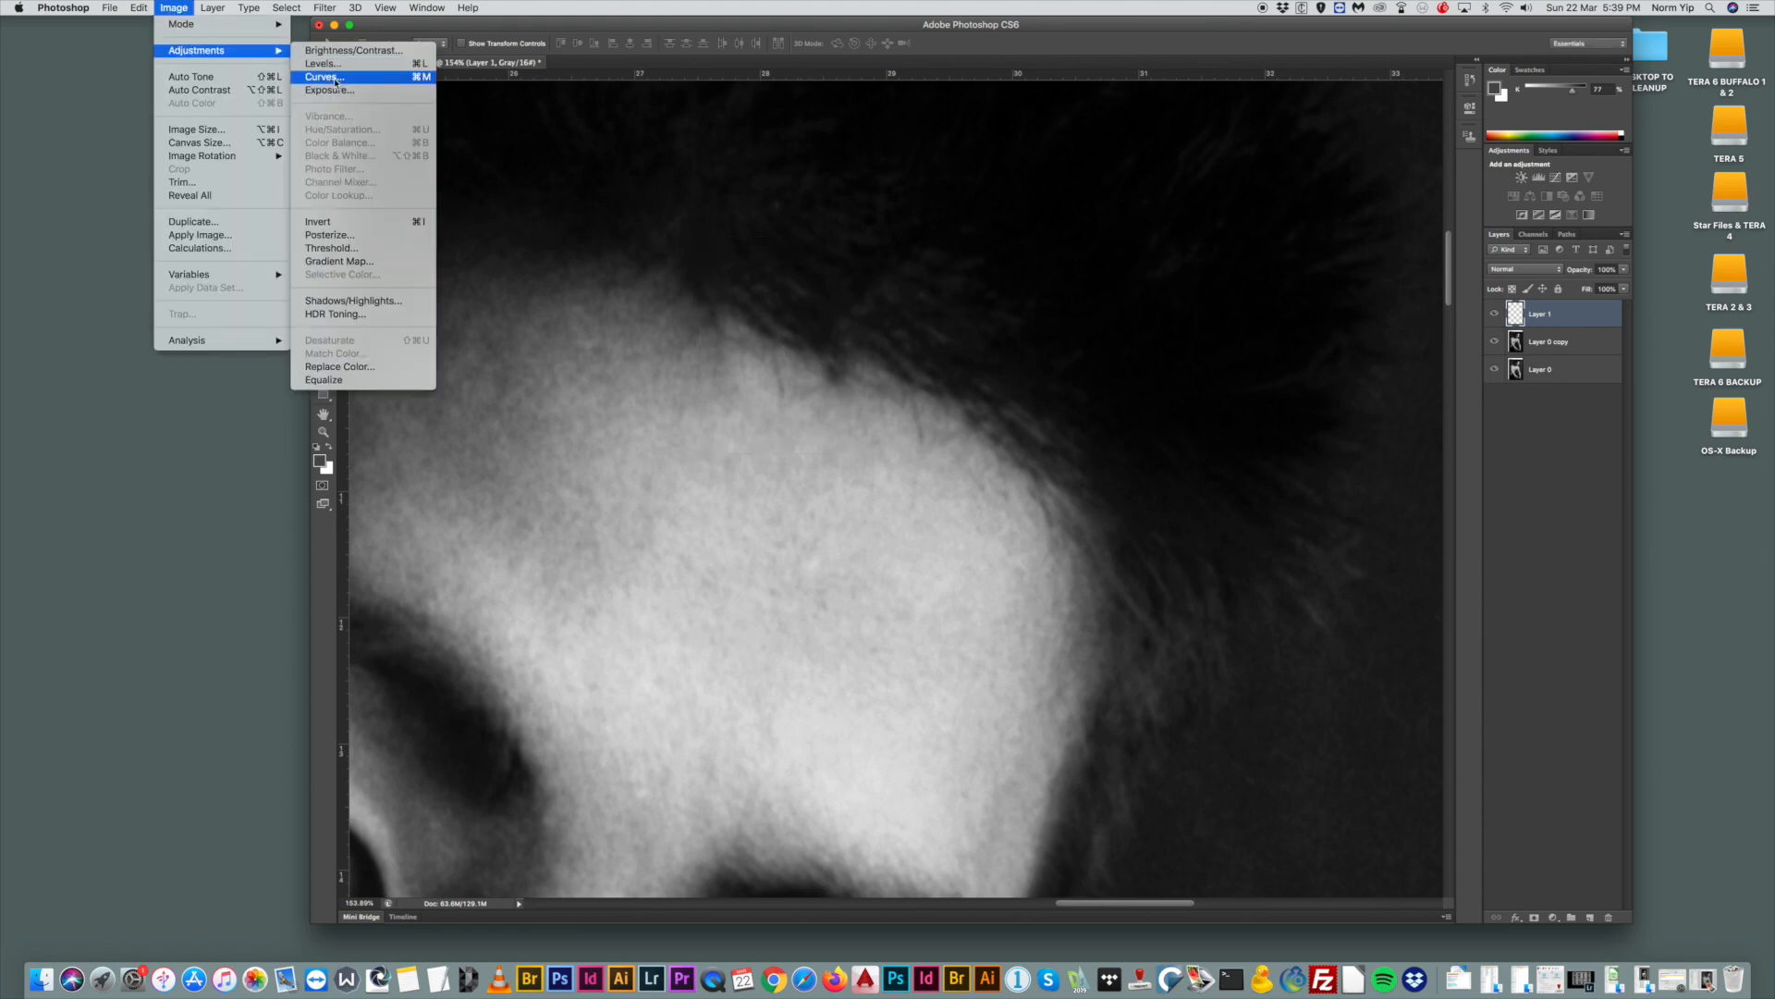
left_click(324, 77)
left_click_drag(1313, 346, 1320, 335)
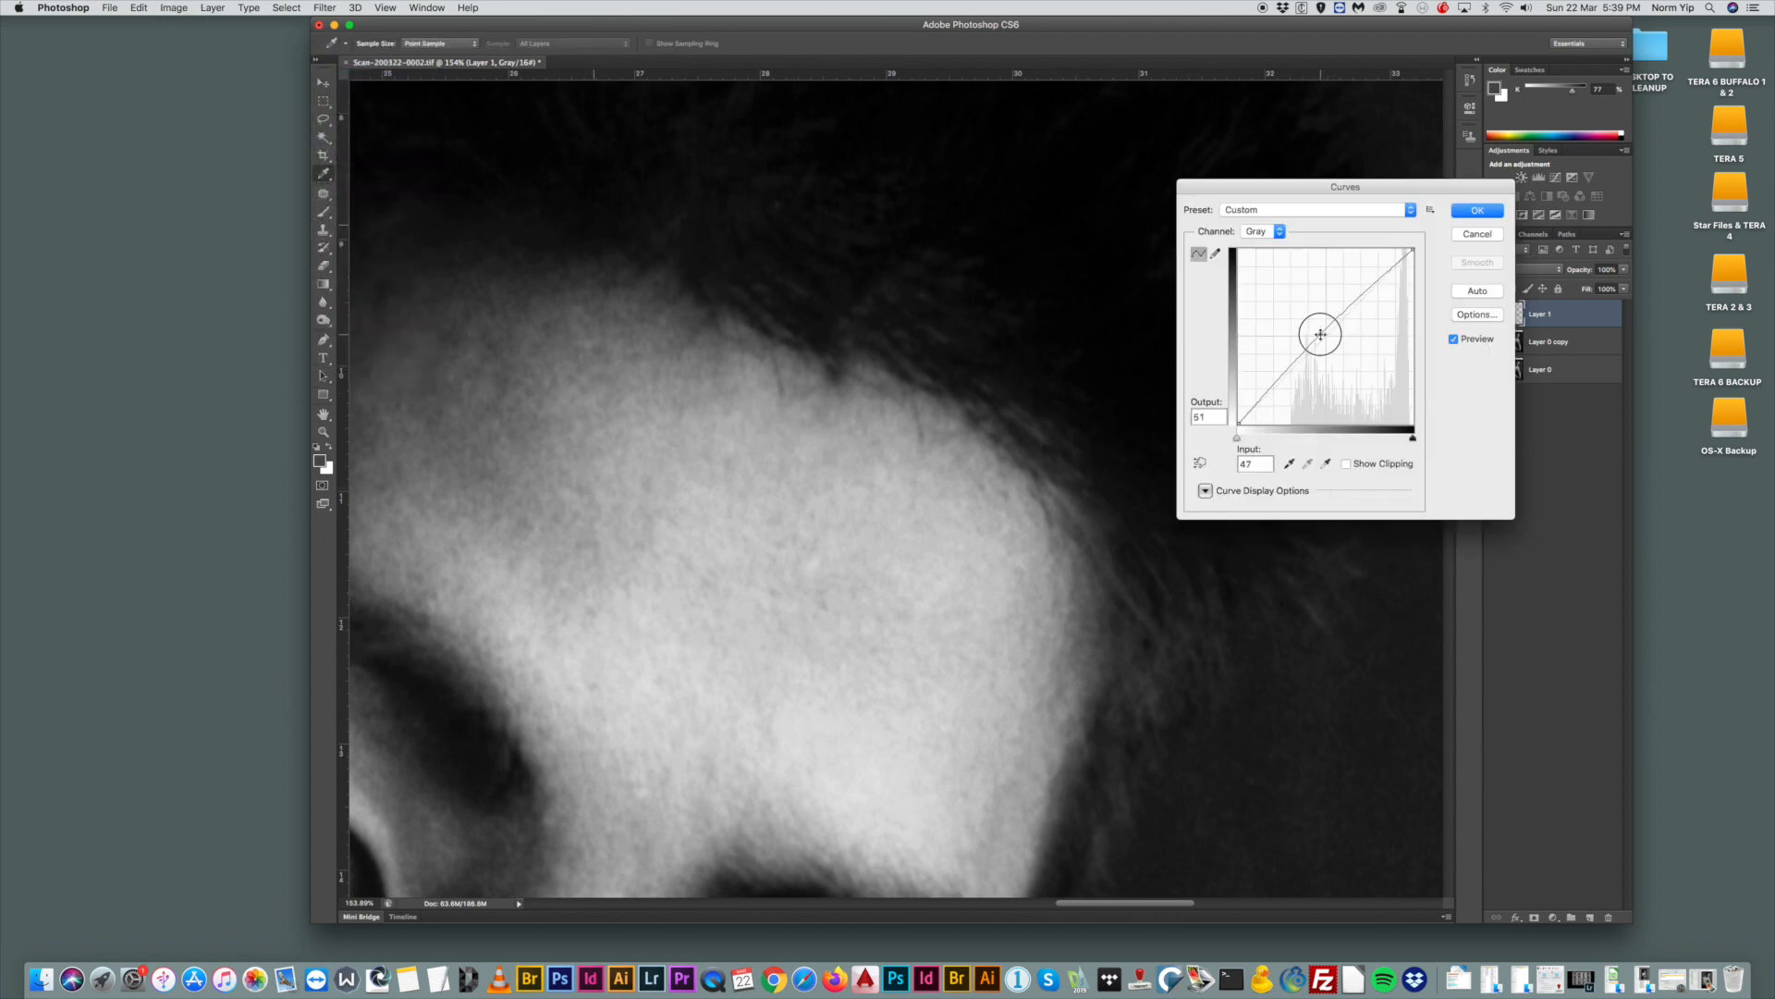
left_click(1476, 211)
Select the Eraser, adjust its brush size and blend the edges of the hairline patch into the hair.
left_click(324, 266)
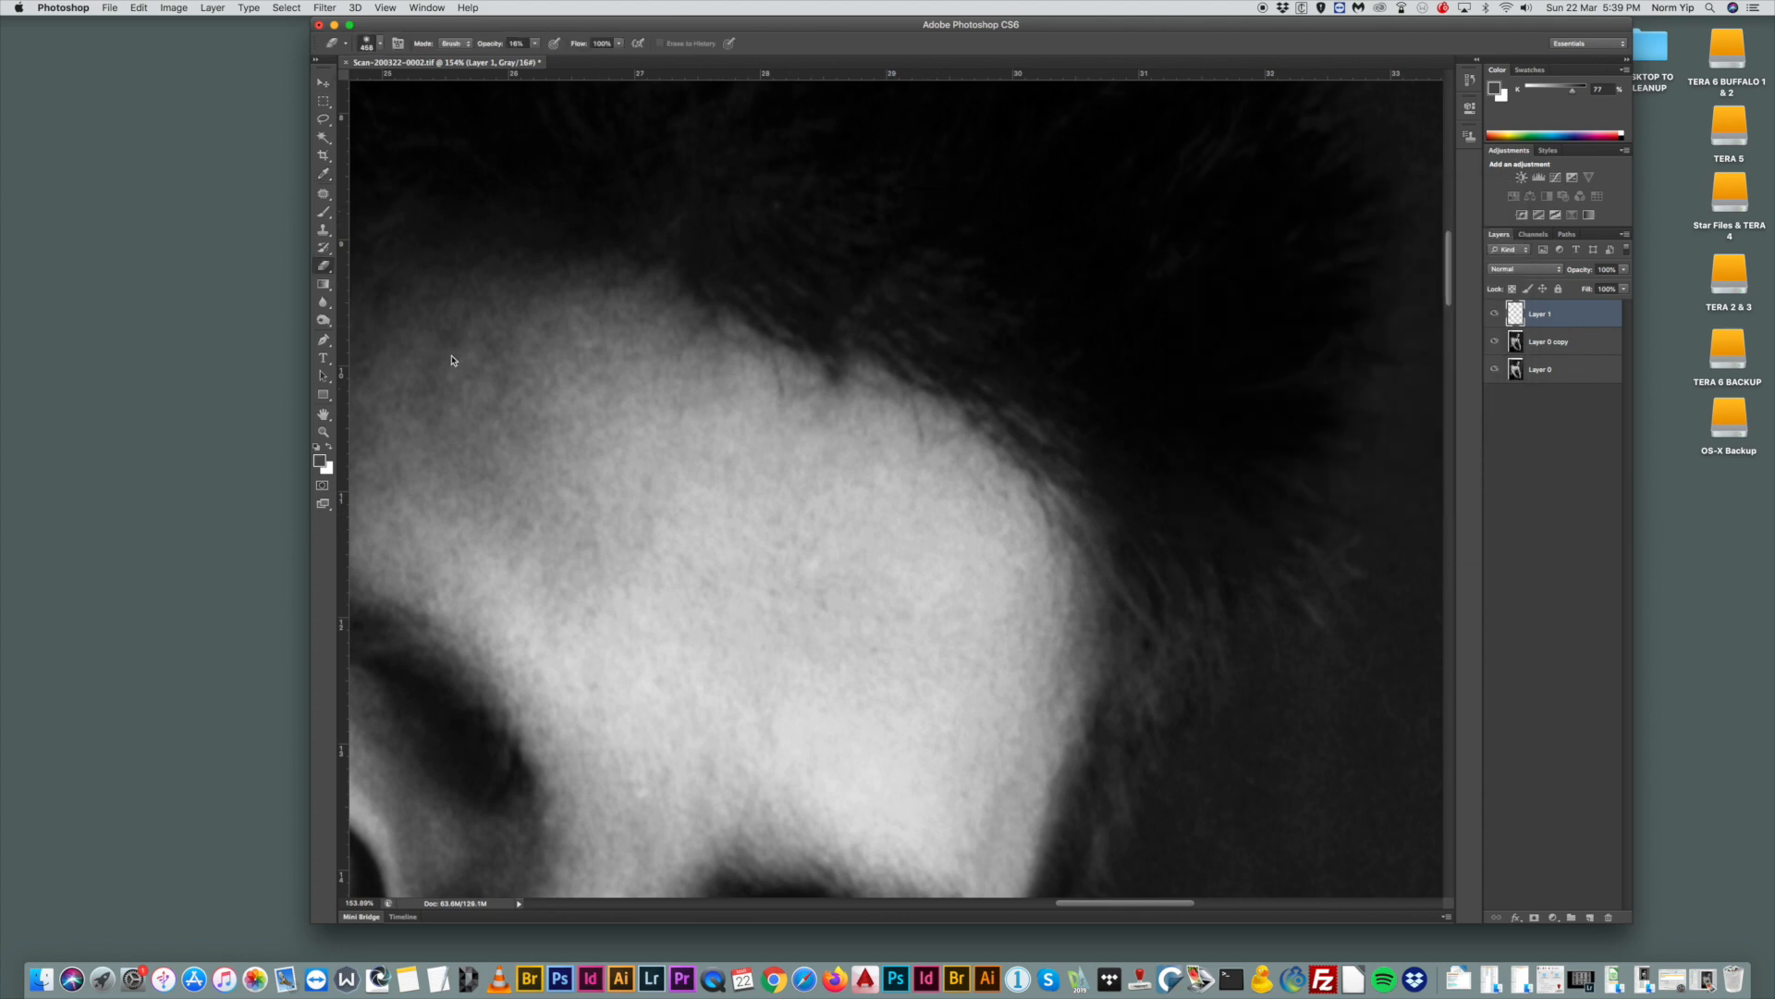
right_click(806, 488)
left_click_drag(885, 519, 886, 523)
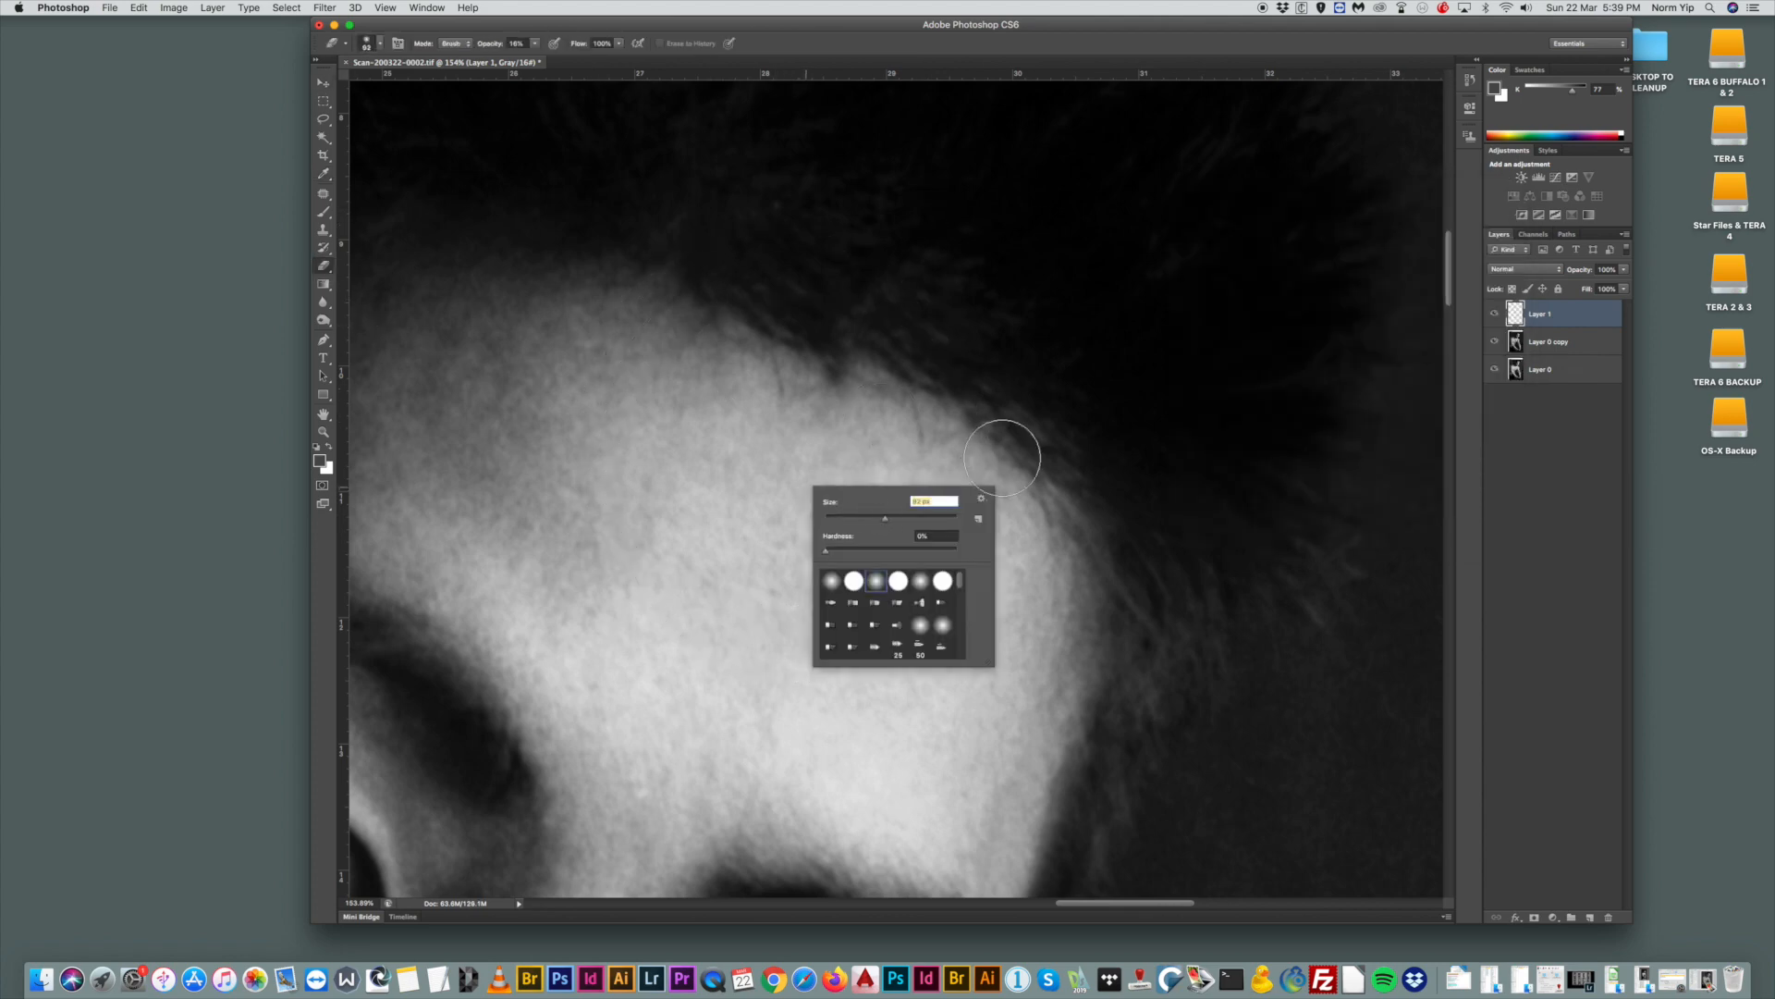
key("Return")
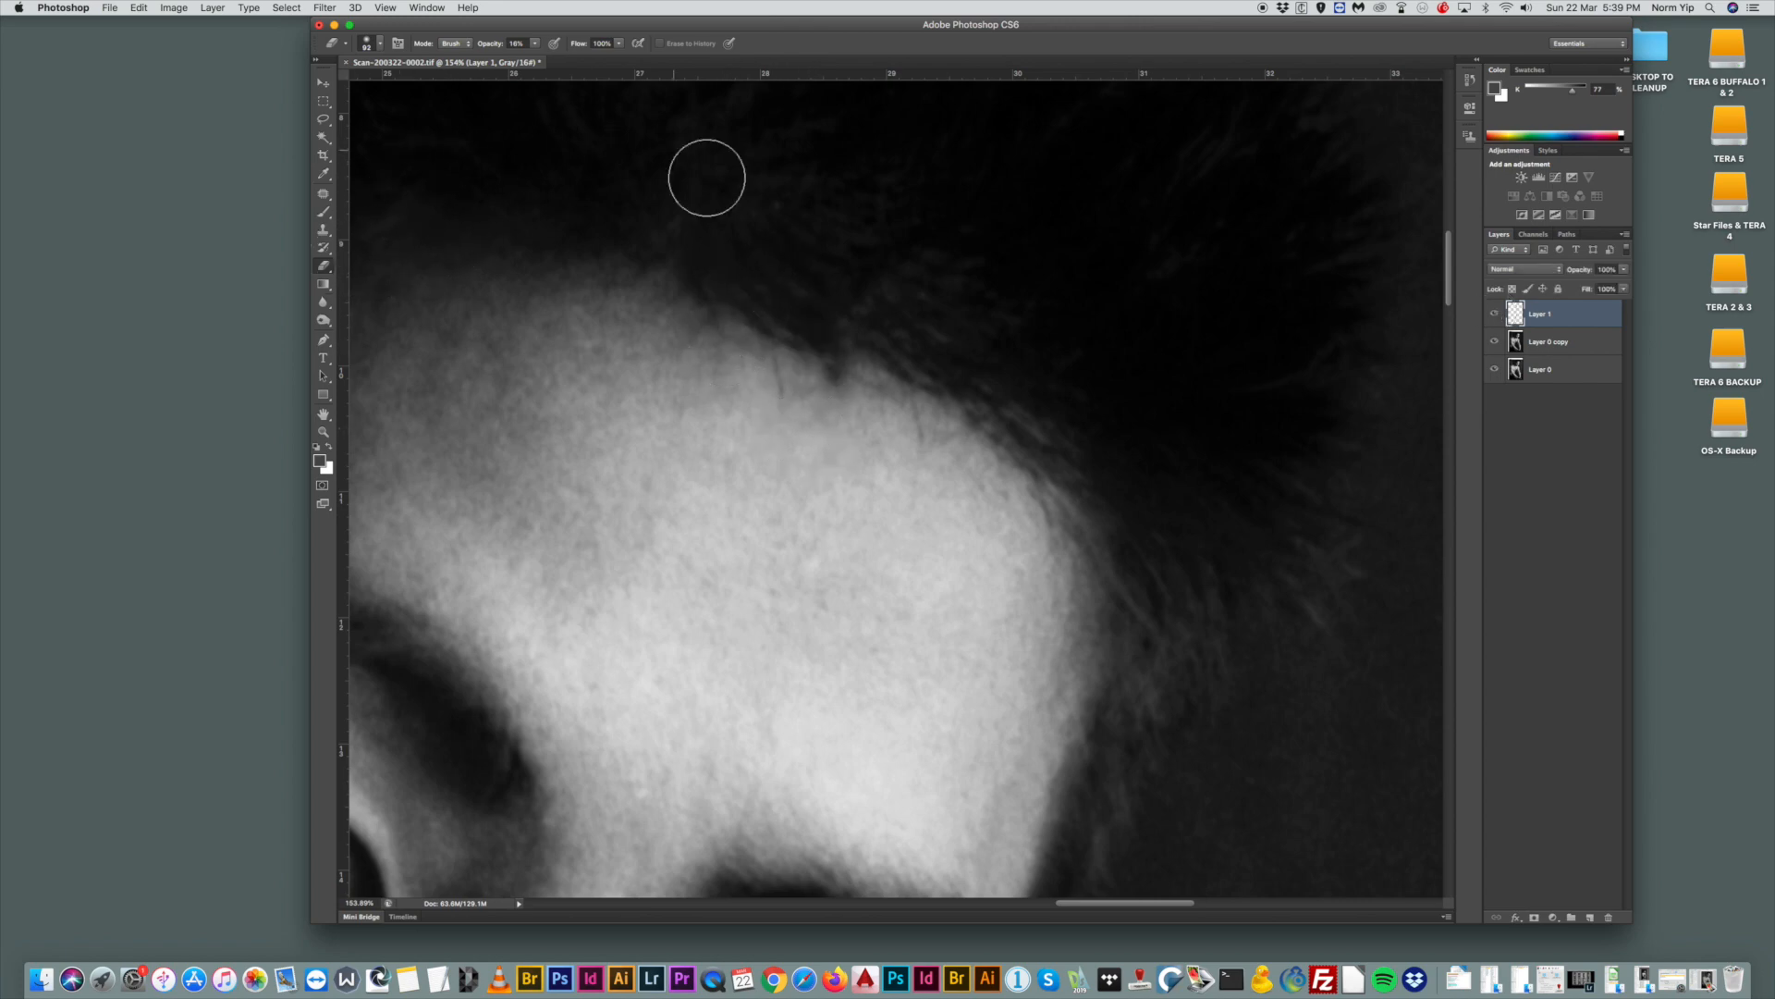
right_click(777, 208)
left_click_drag(829, 227, 815, 227)
key("Return")
Hide both portrait layers to inspect the hairline patch on its own, restoring their visibility when done.
left_click(1494, 342)
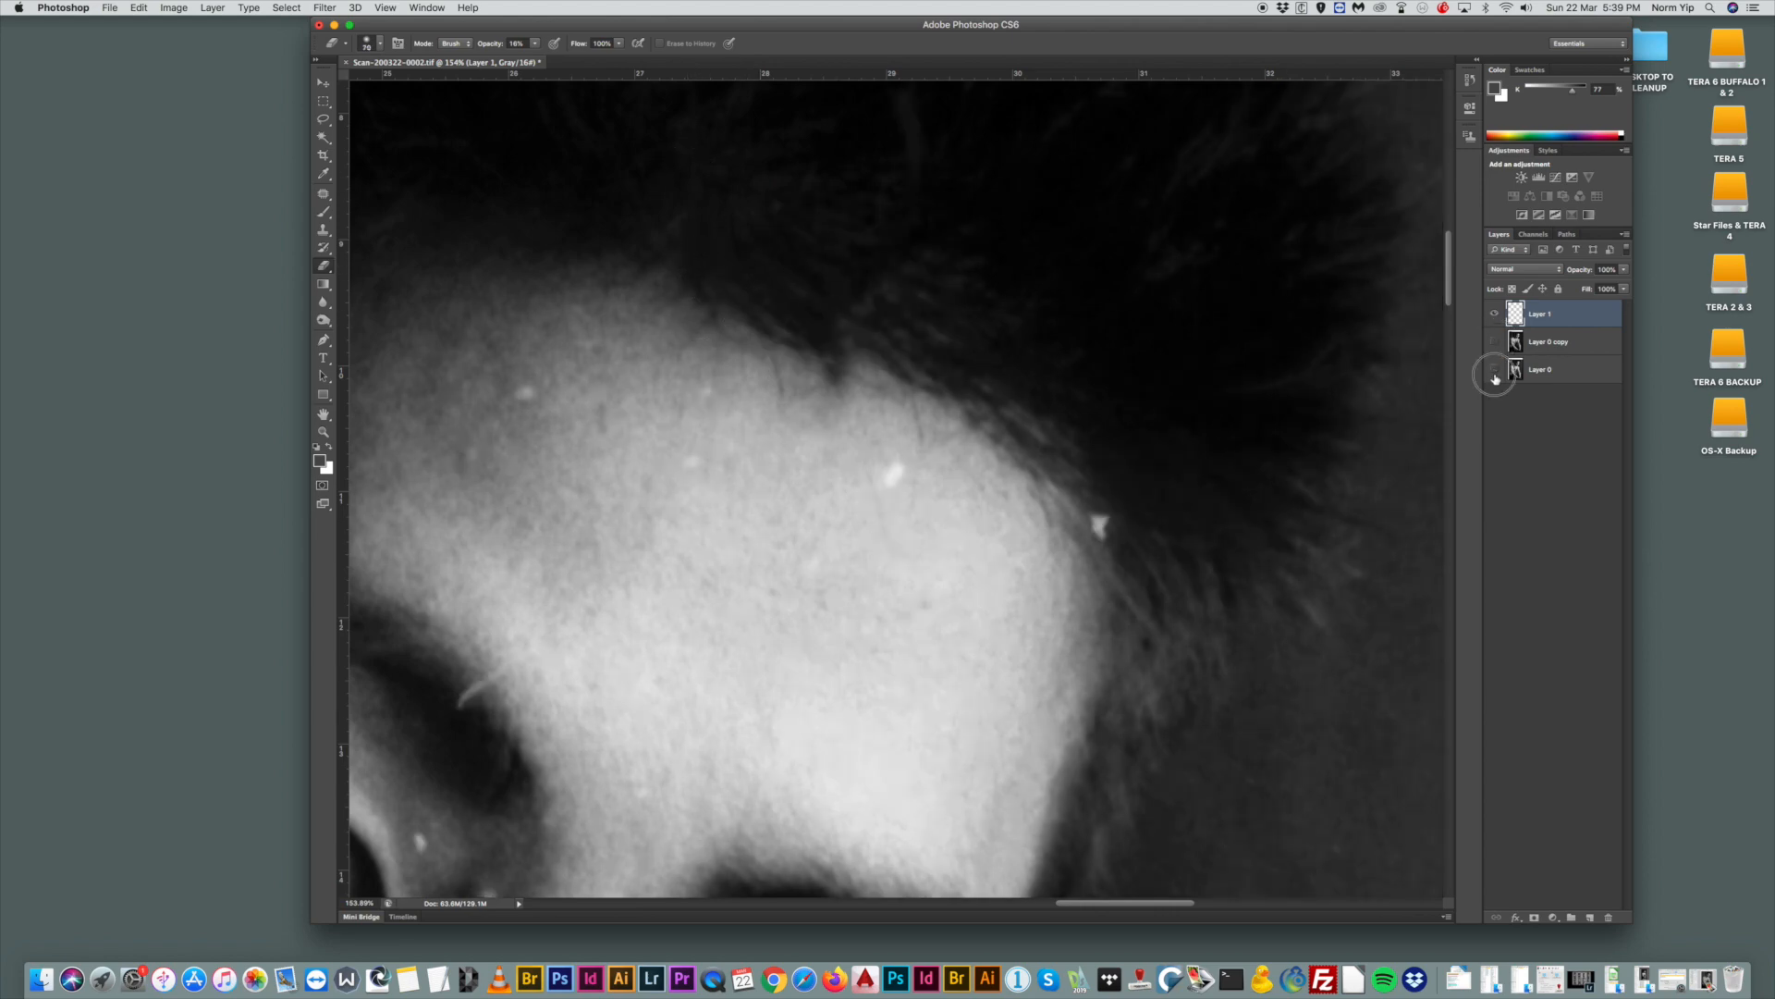
left_click(1494, 369)
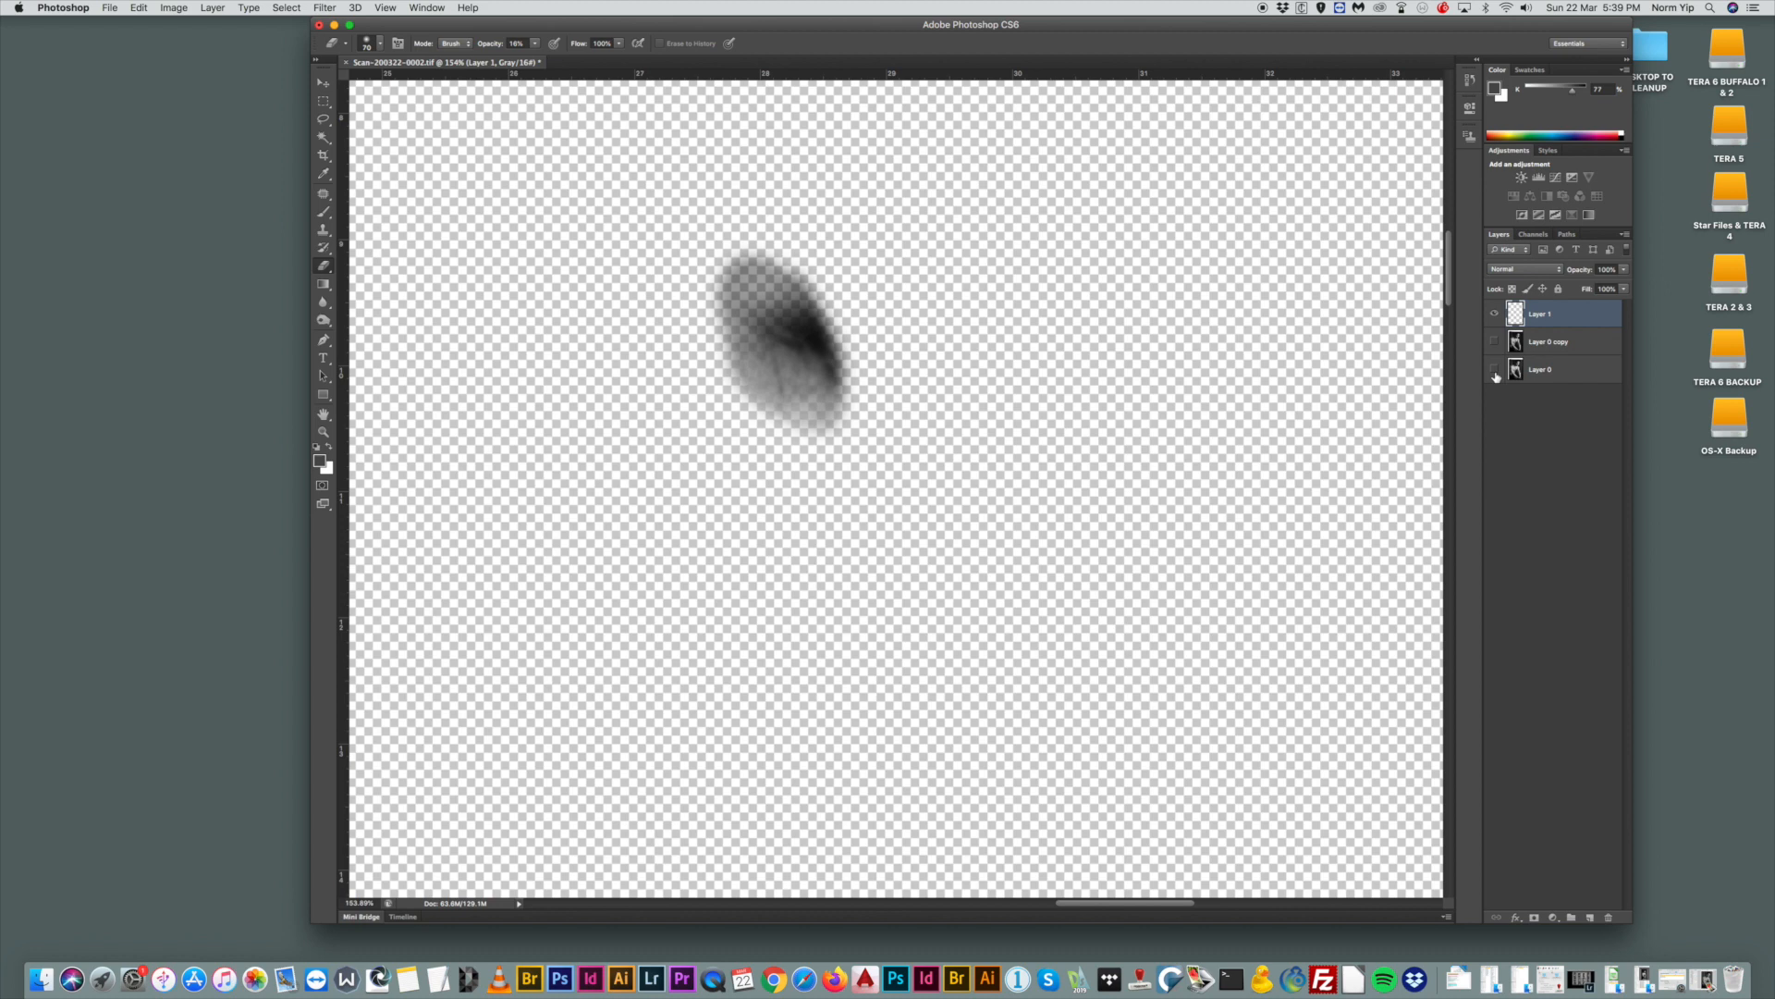
left_click(1494, 369)
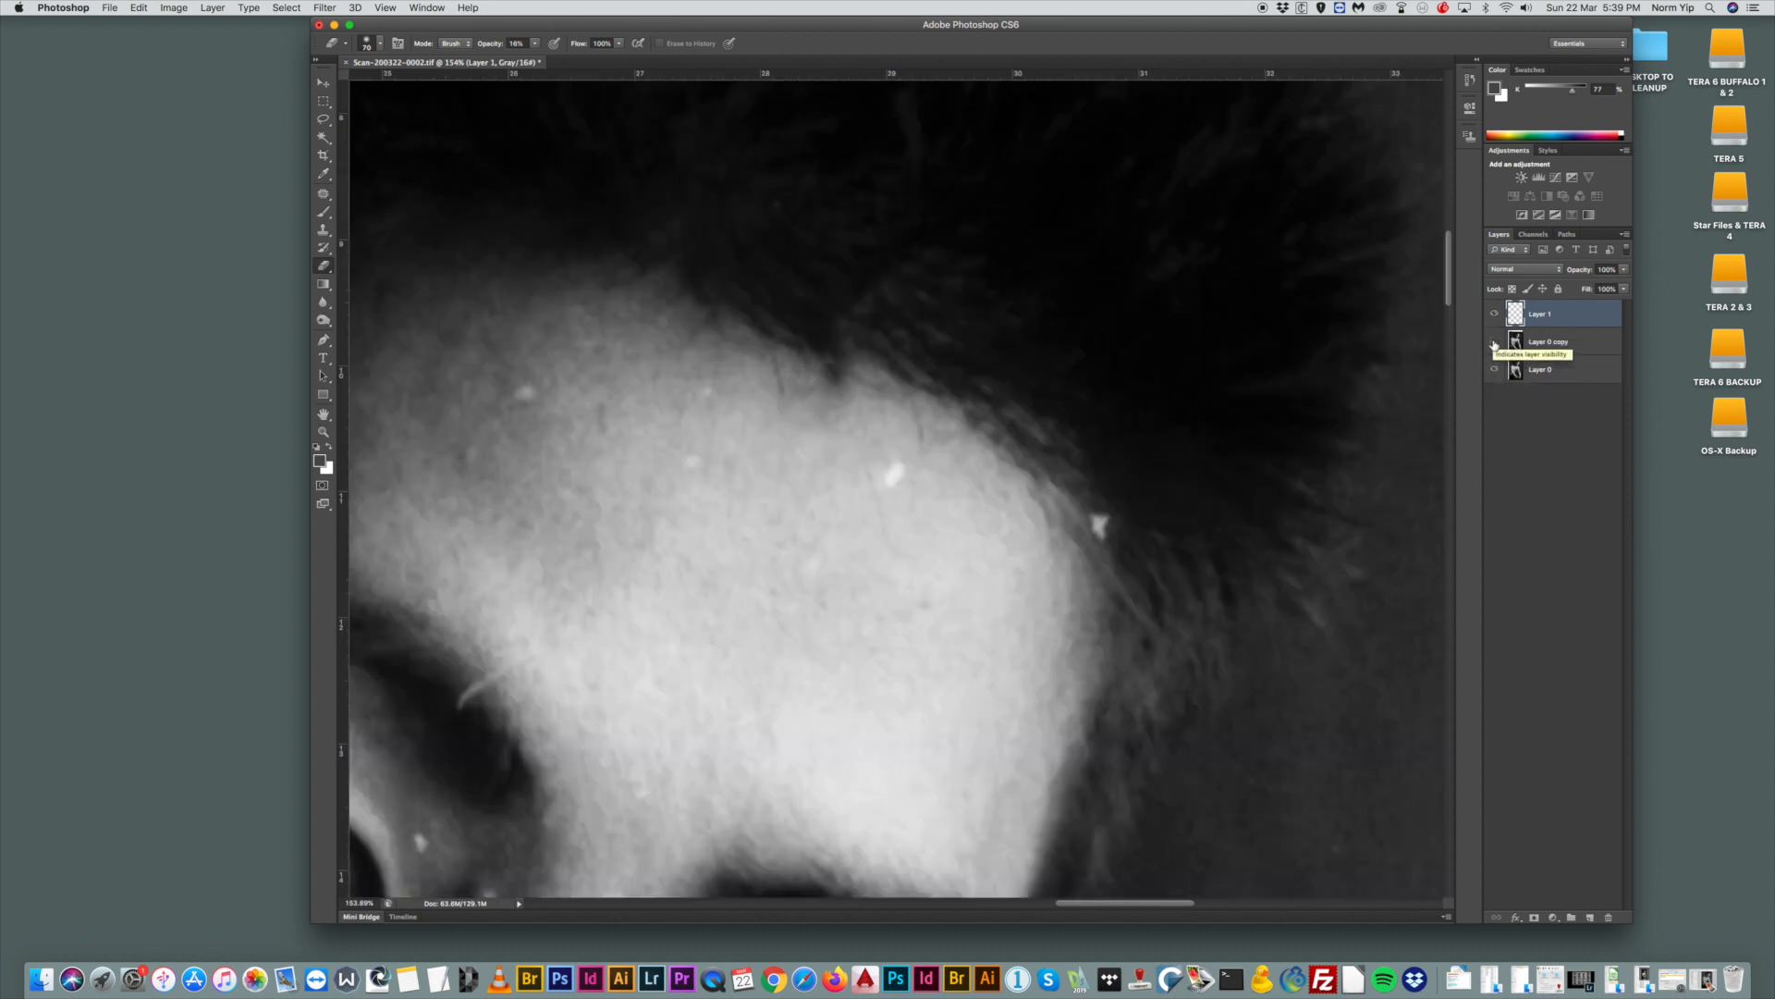
left_click(1494, 342)
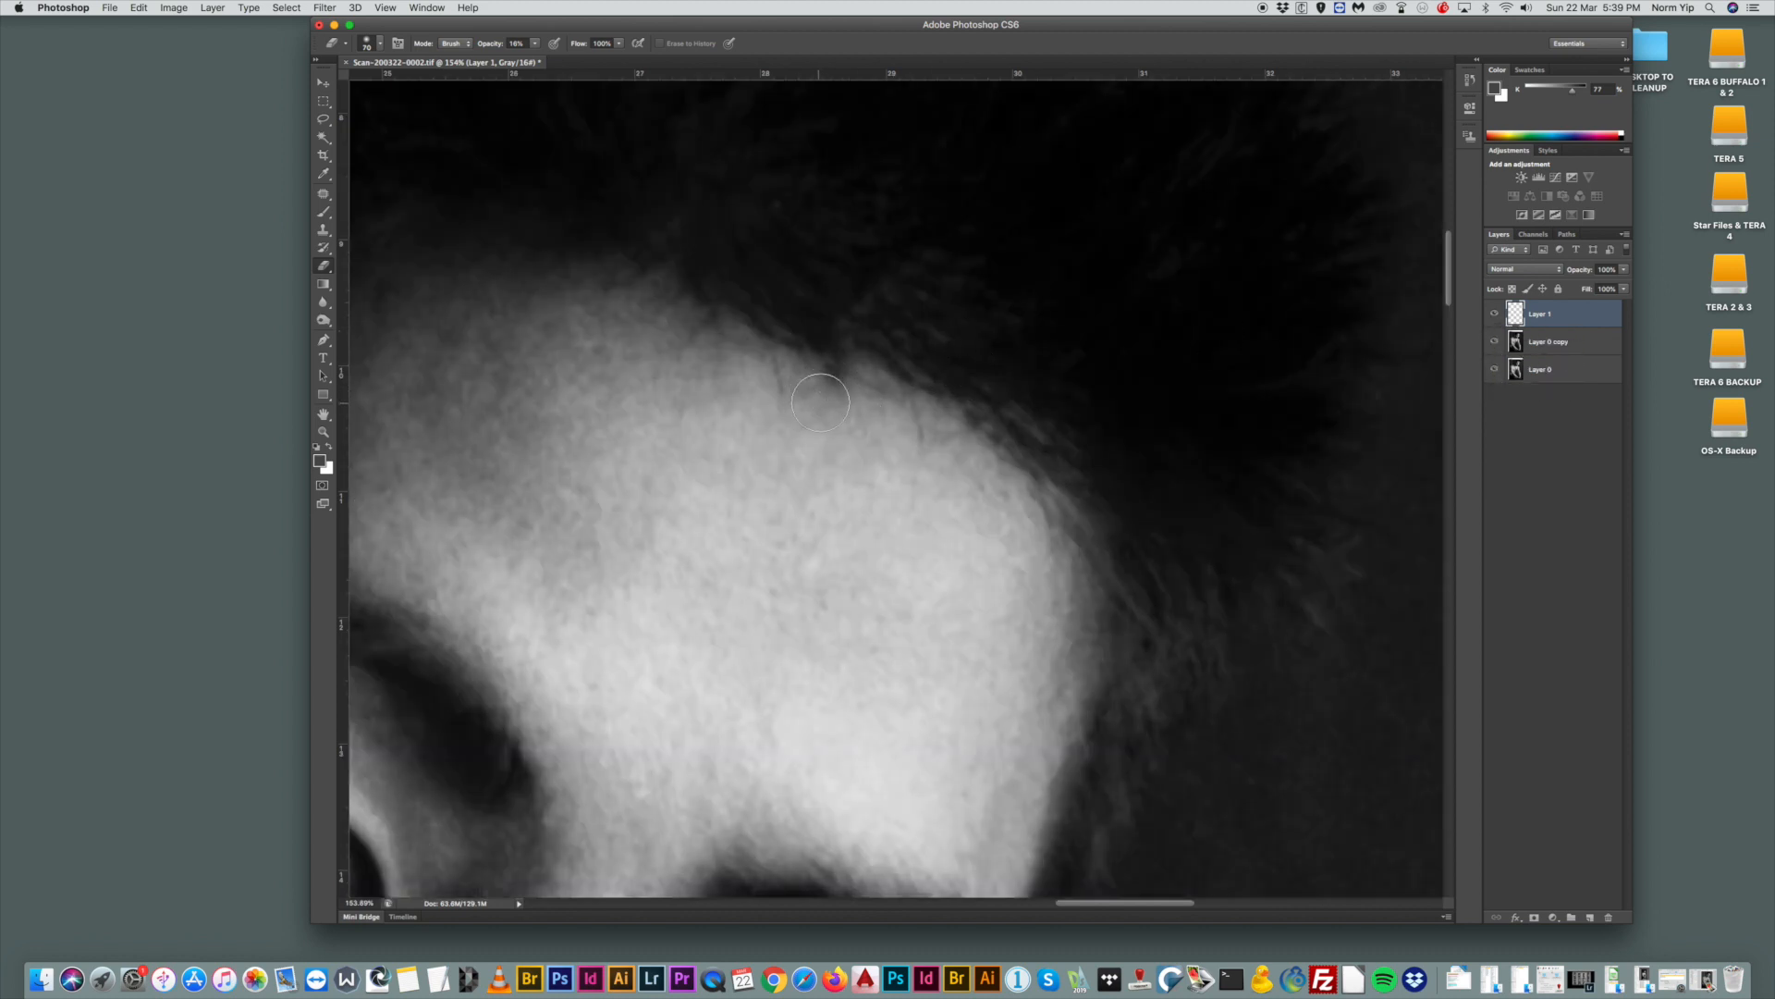
Reduce the Eraser's brush size slightly for finer blending along the lower edge of the hairline patch.
right_click(860, 412)
left_click_drag(896, 433, 890, 431)
key("Return")
Check the hairline against the whole face and shift the patch layer slightly with the Move tool.
left_click(322, 432)
left_click_drag(786, 388, 693, 266)
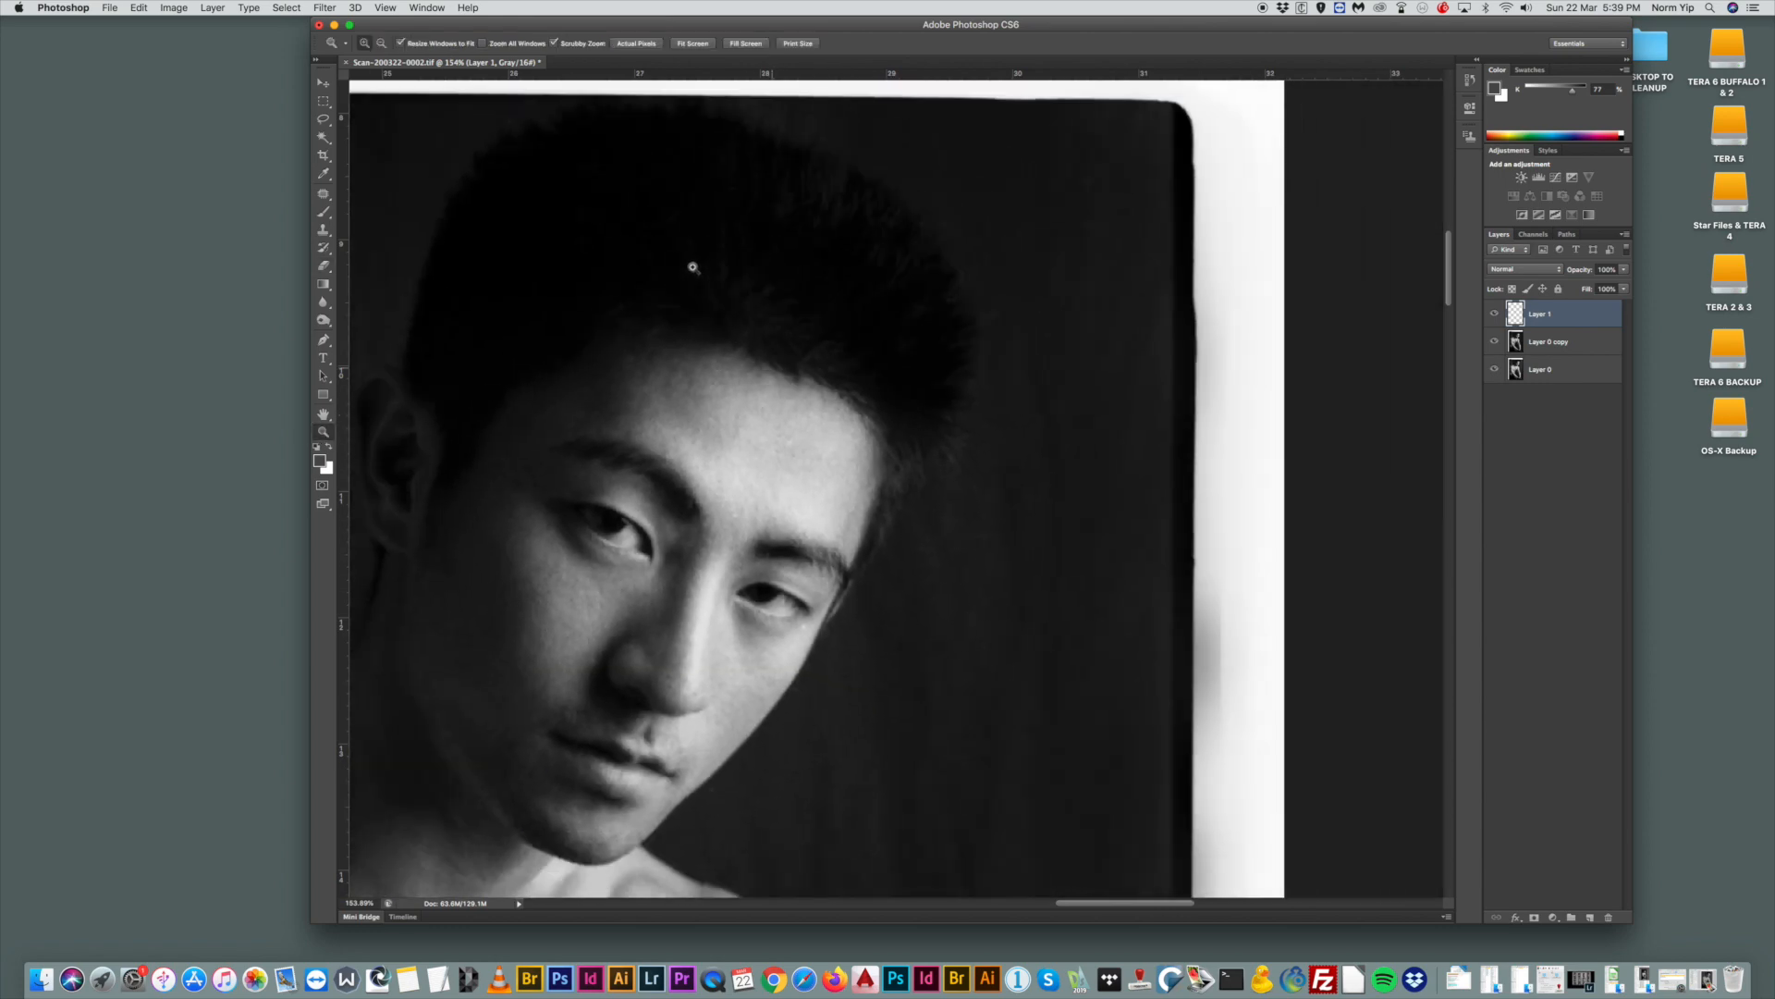
left_click_drag(803, 342, 792, 445)
left_click(323, 83)
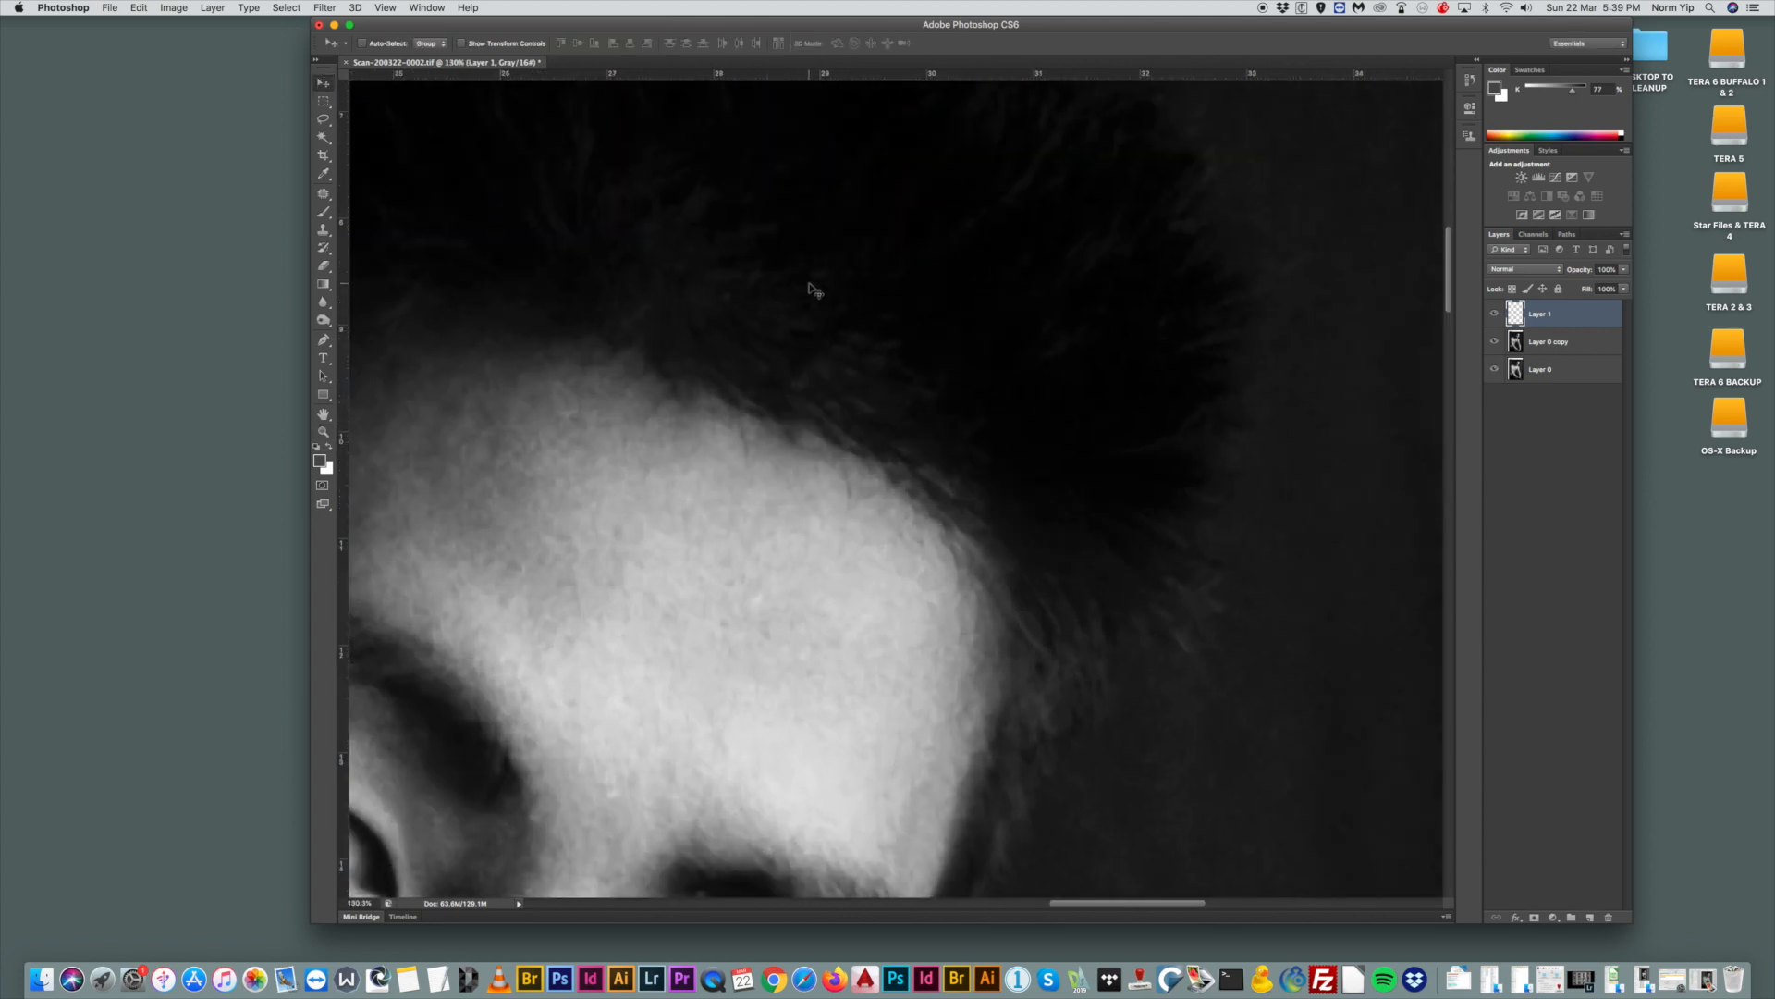
left_click_drag(775, 402, 782, 408)
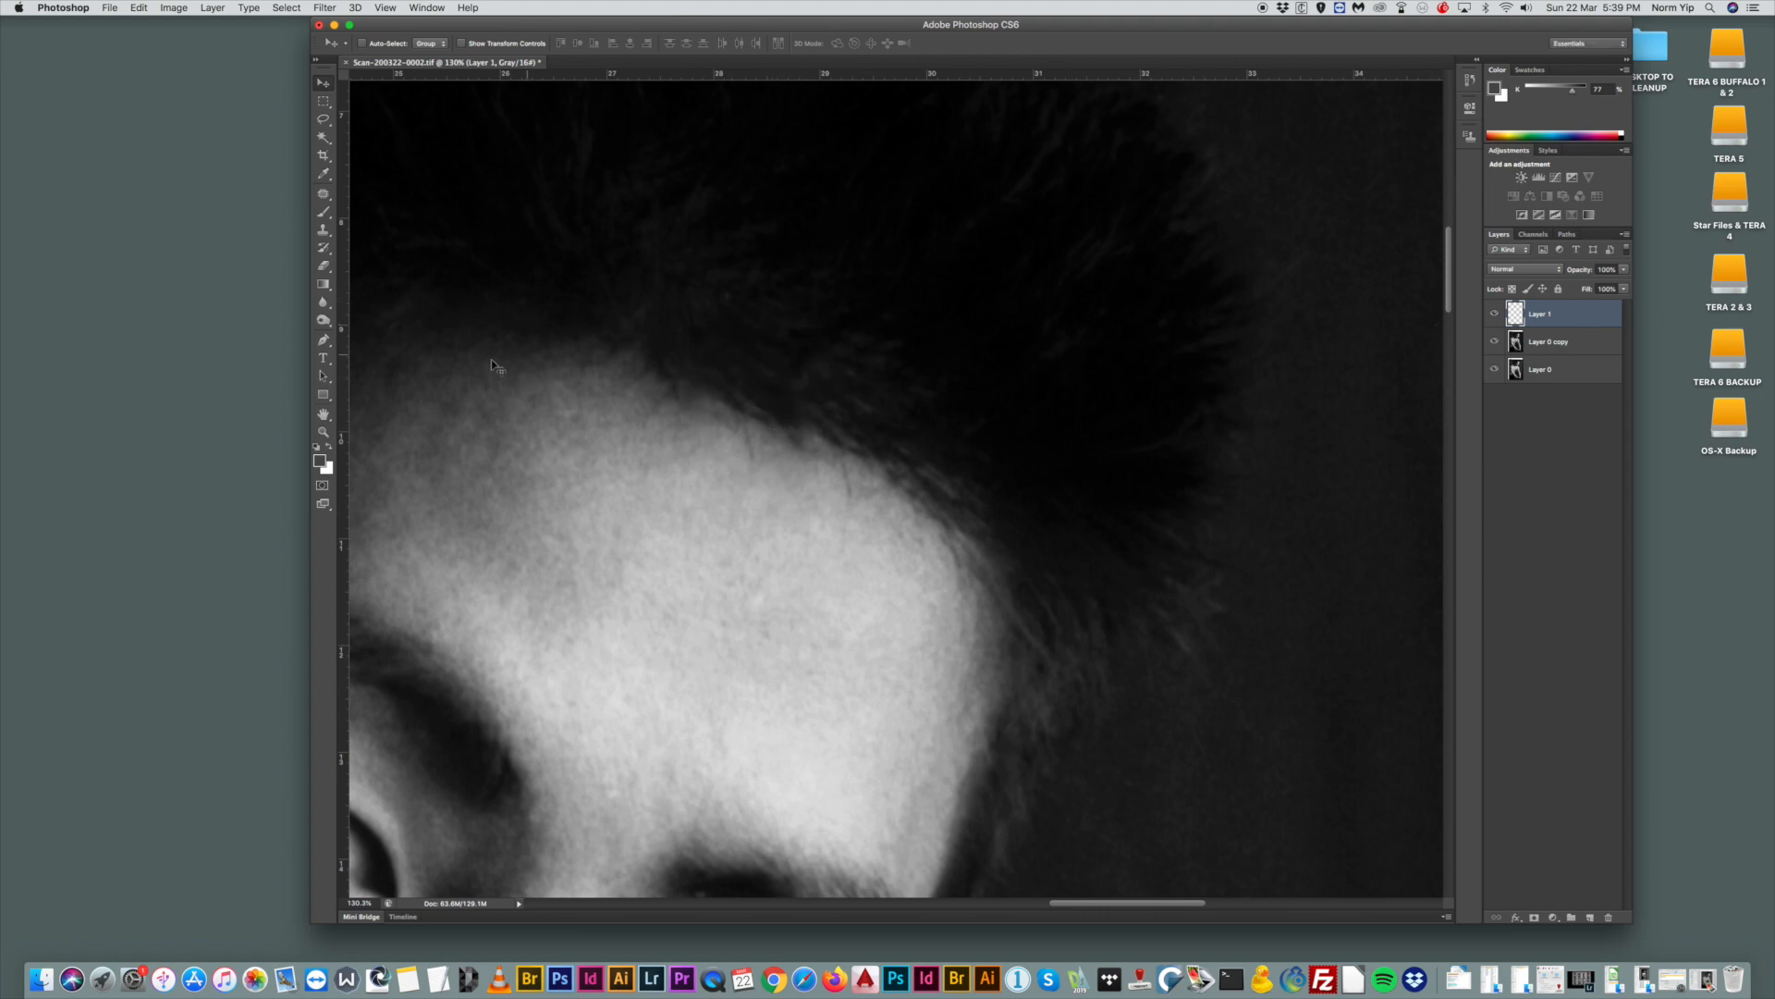
Compare the hairline with the patch layer shown and hidden, and shift the patch slightly along the hairline with the Move tool.
left_click(324, 432)
left_click_drag(623, 370, 550, 247)
left_click_drag(526, 364, 700, 413)
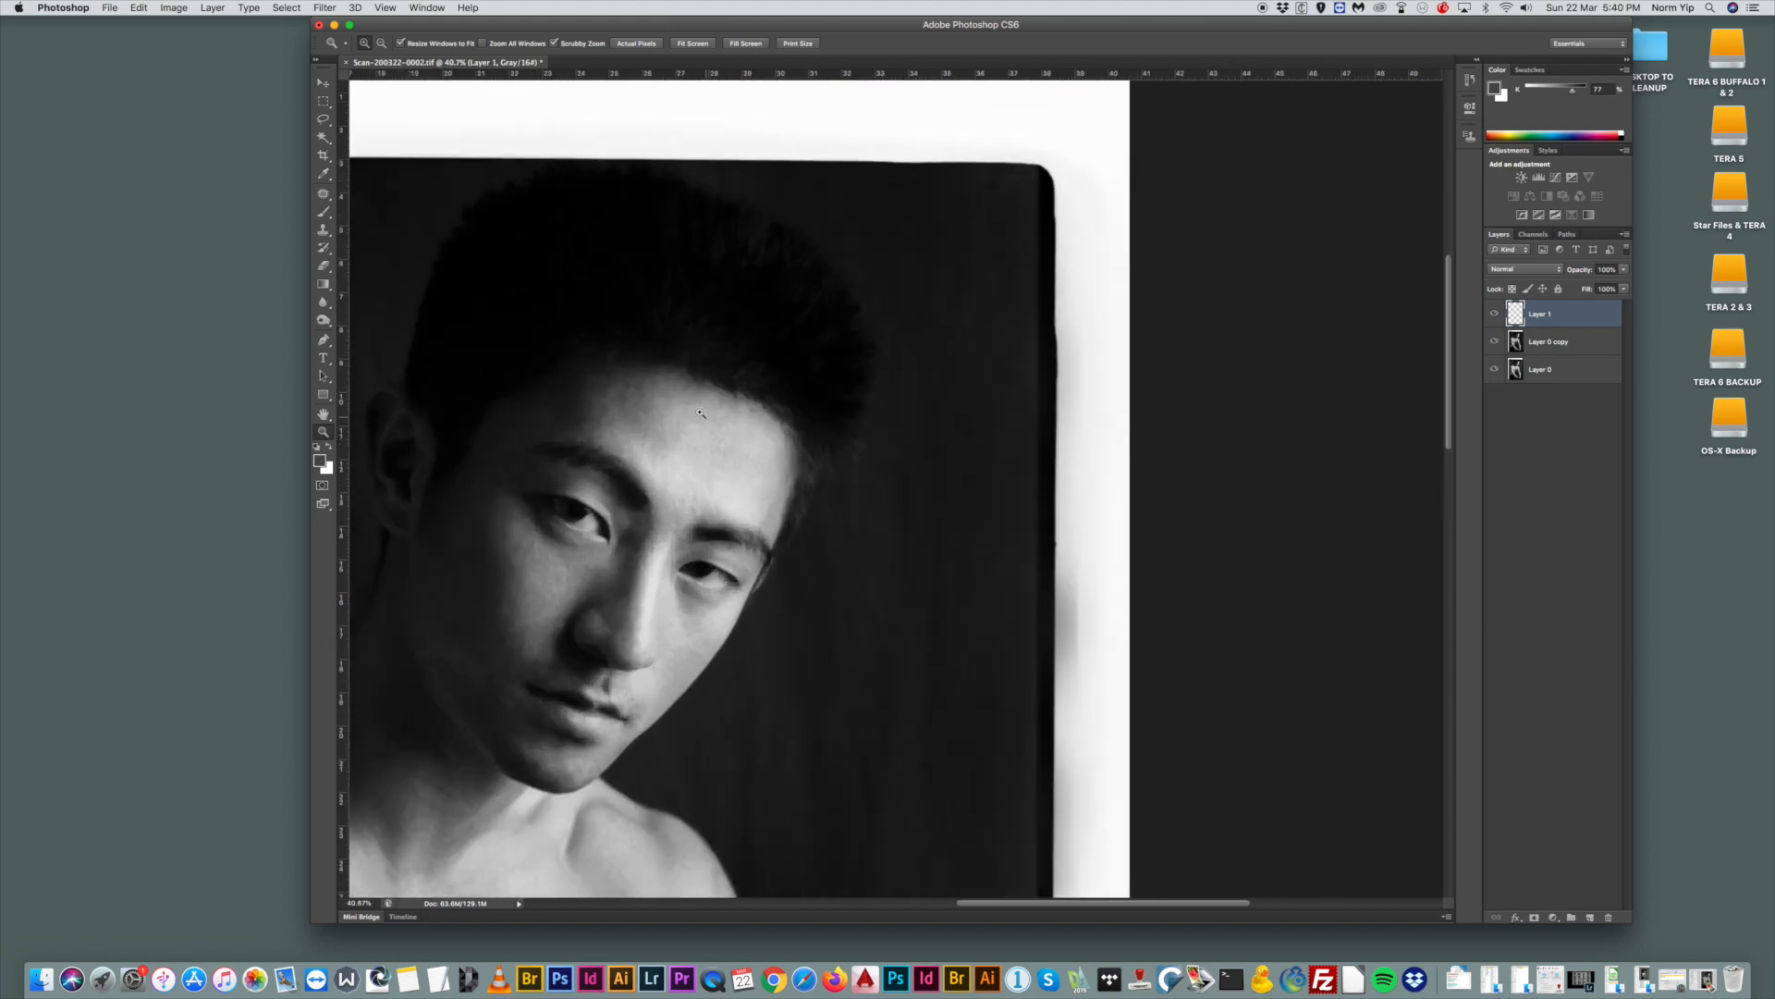
left_click(1495, 317)
left_click_drag(727, 395, 795, 398)
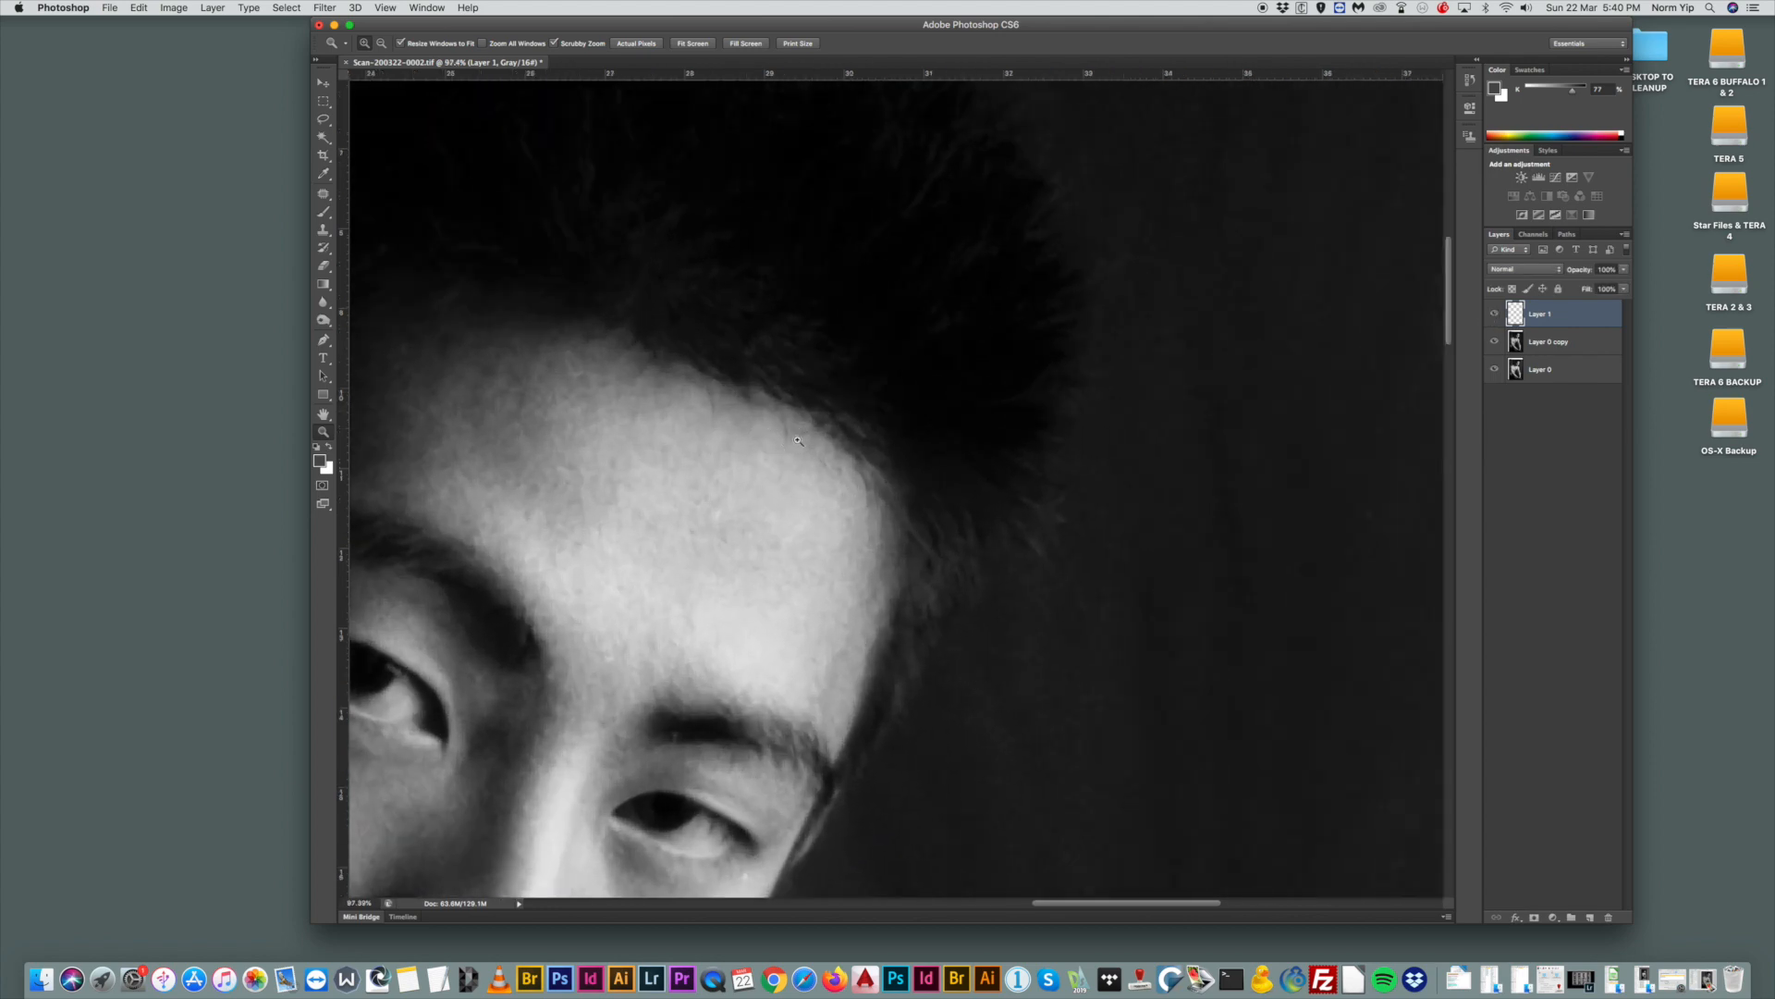
left_click(1494, 317)
left_click(1495, 317)
left_click(323, 85)
mouse_move(718, 358)
left_mouse_down()
mouse_move(693, 349)
mouse_move(763, 307)
mouse_move(696, 329)
mouse_move(690, 356)
left_mouse_up()
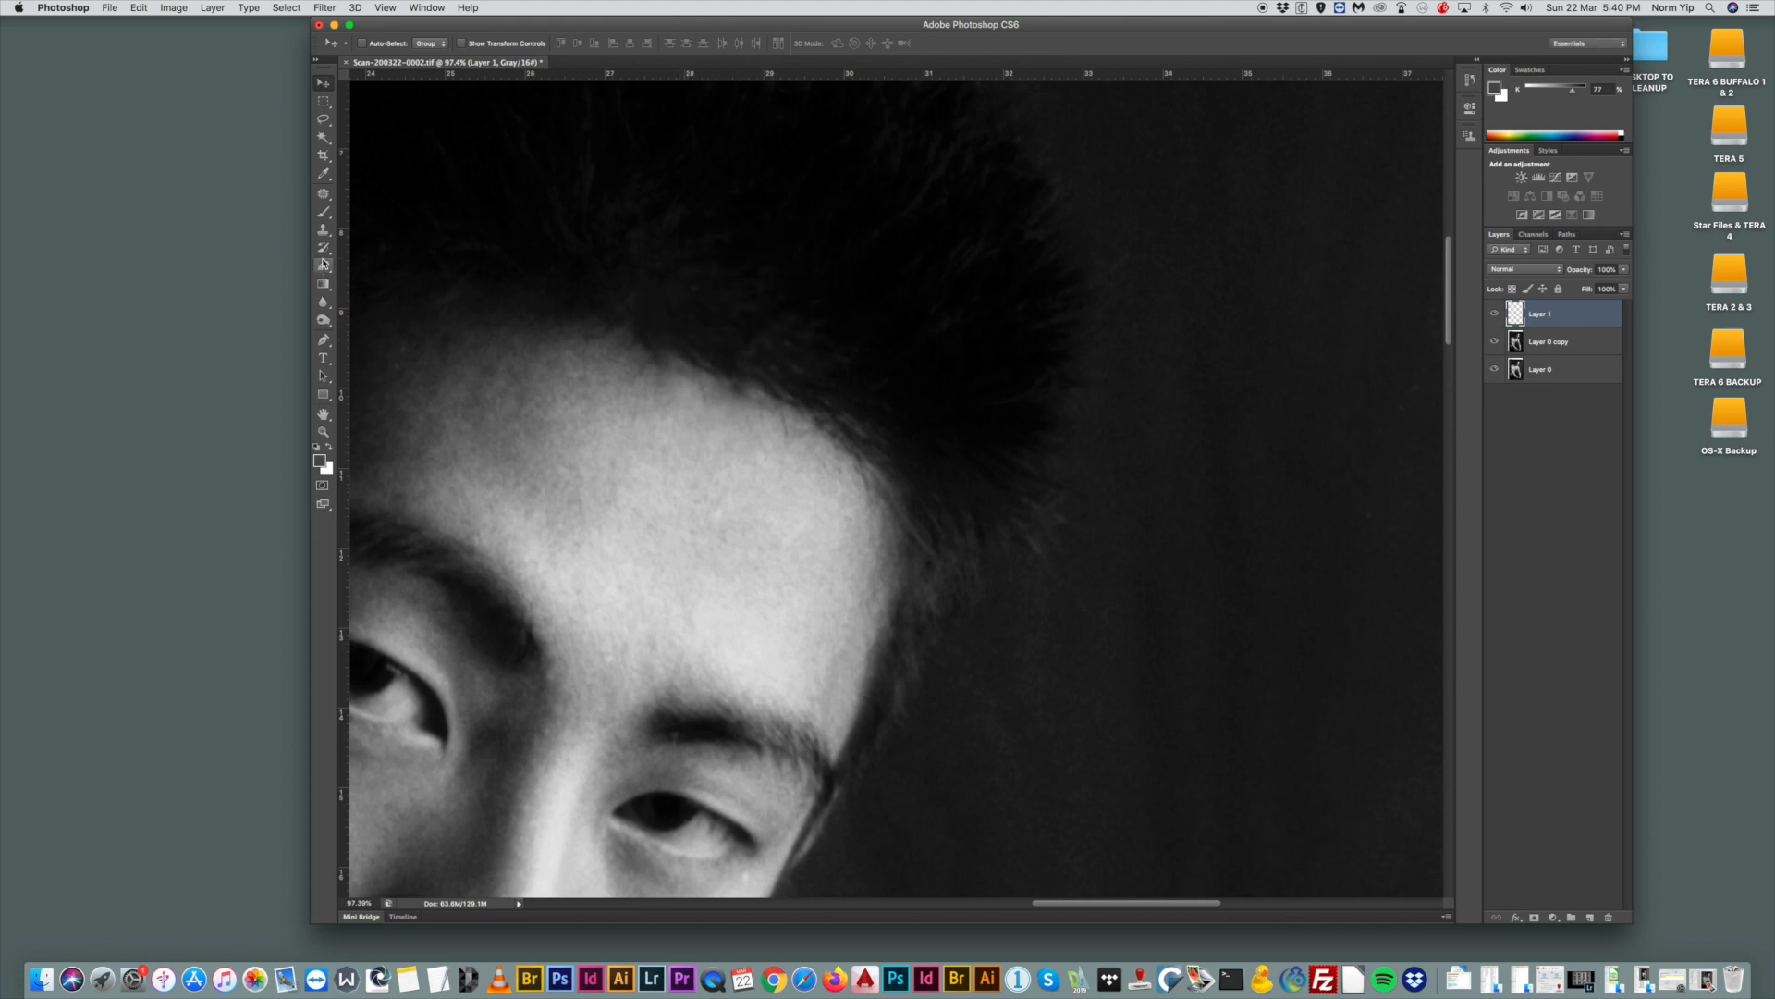
left_click(324, 320)
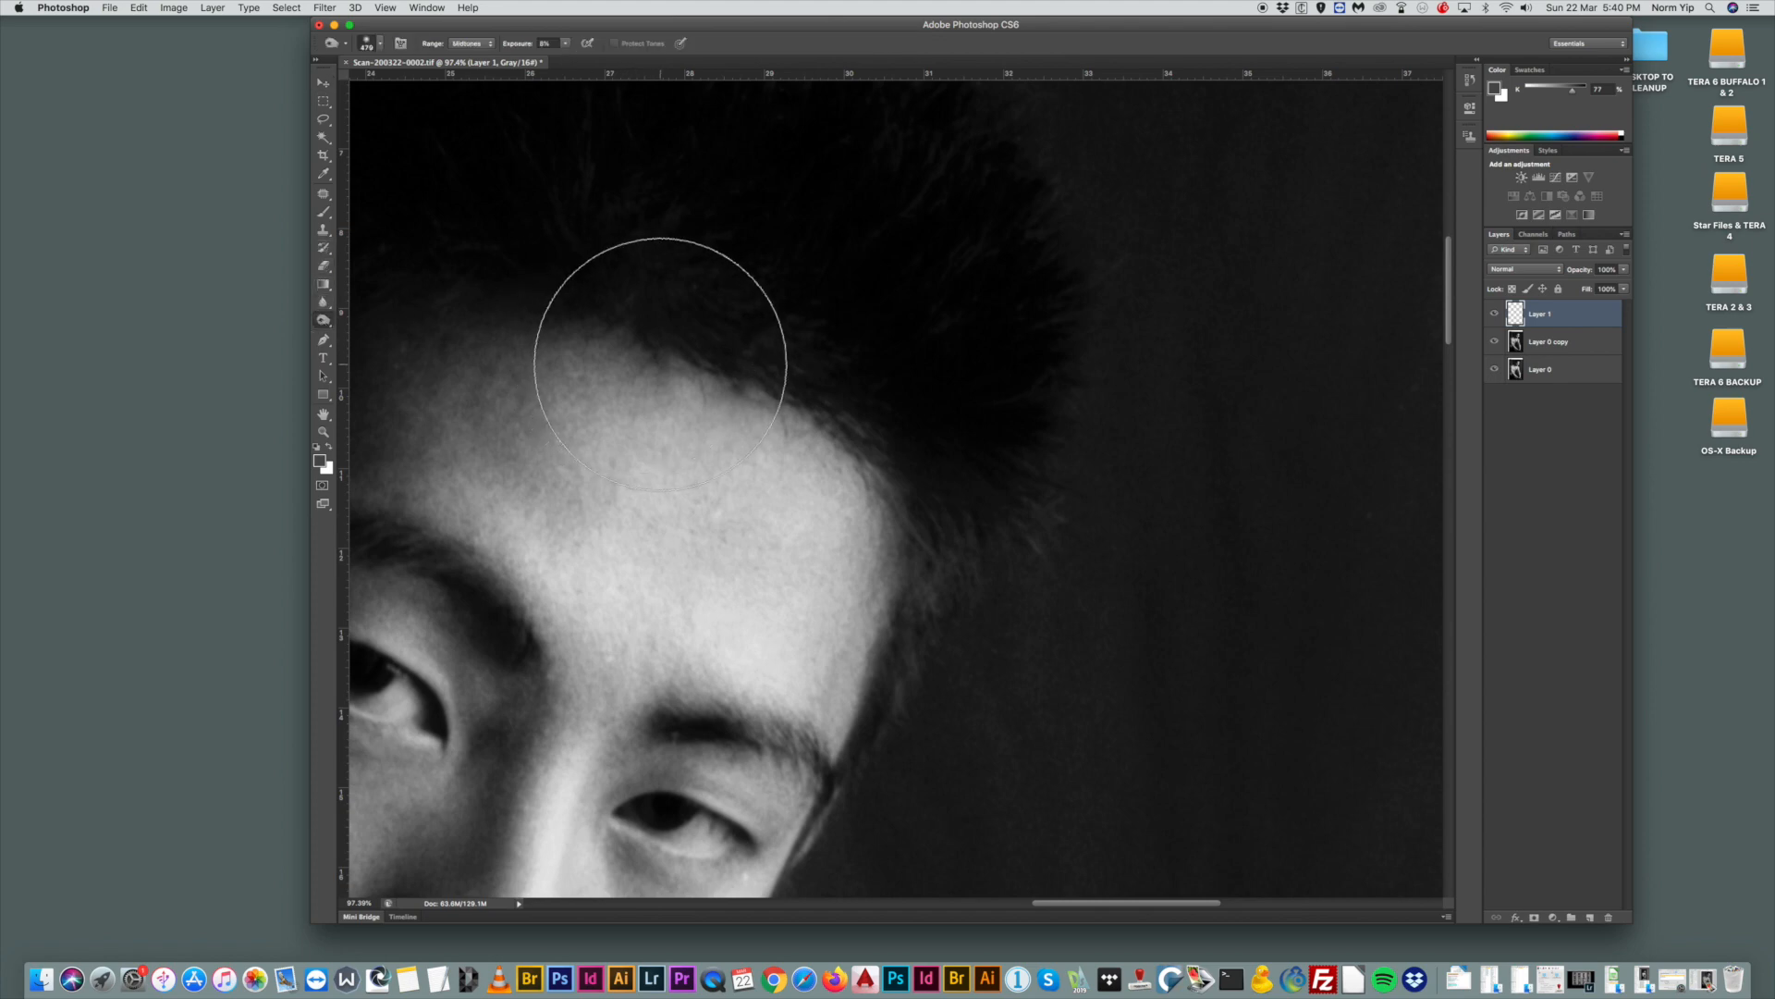
right_click(660, 364)
left_click(726, 395)
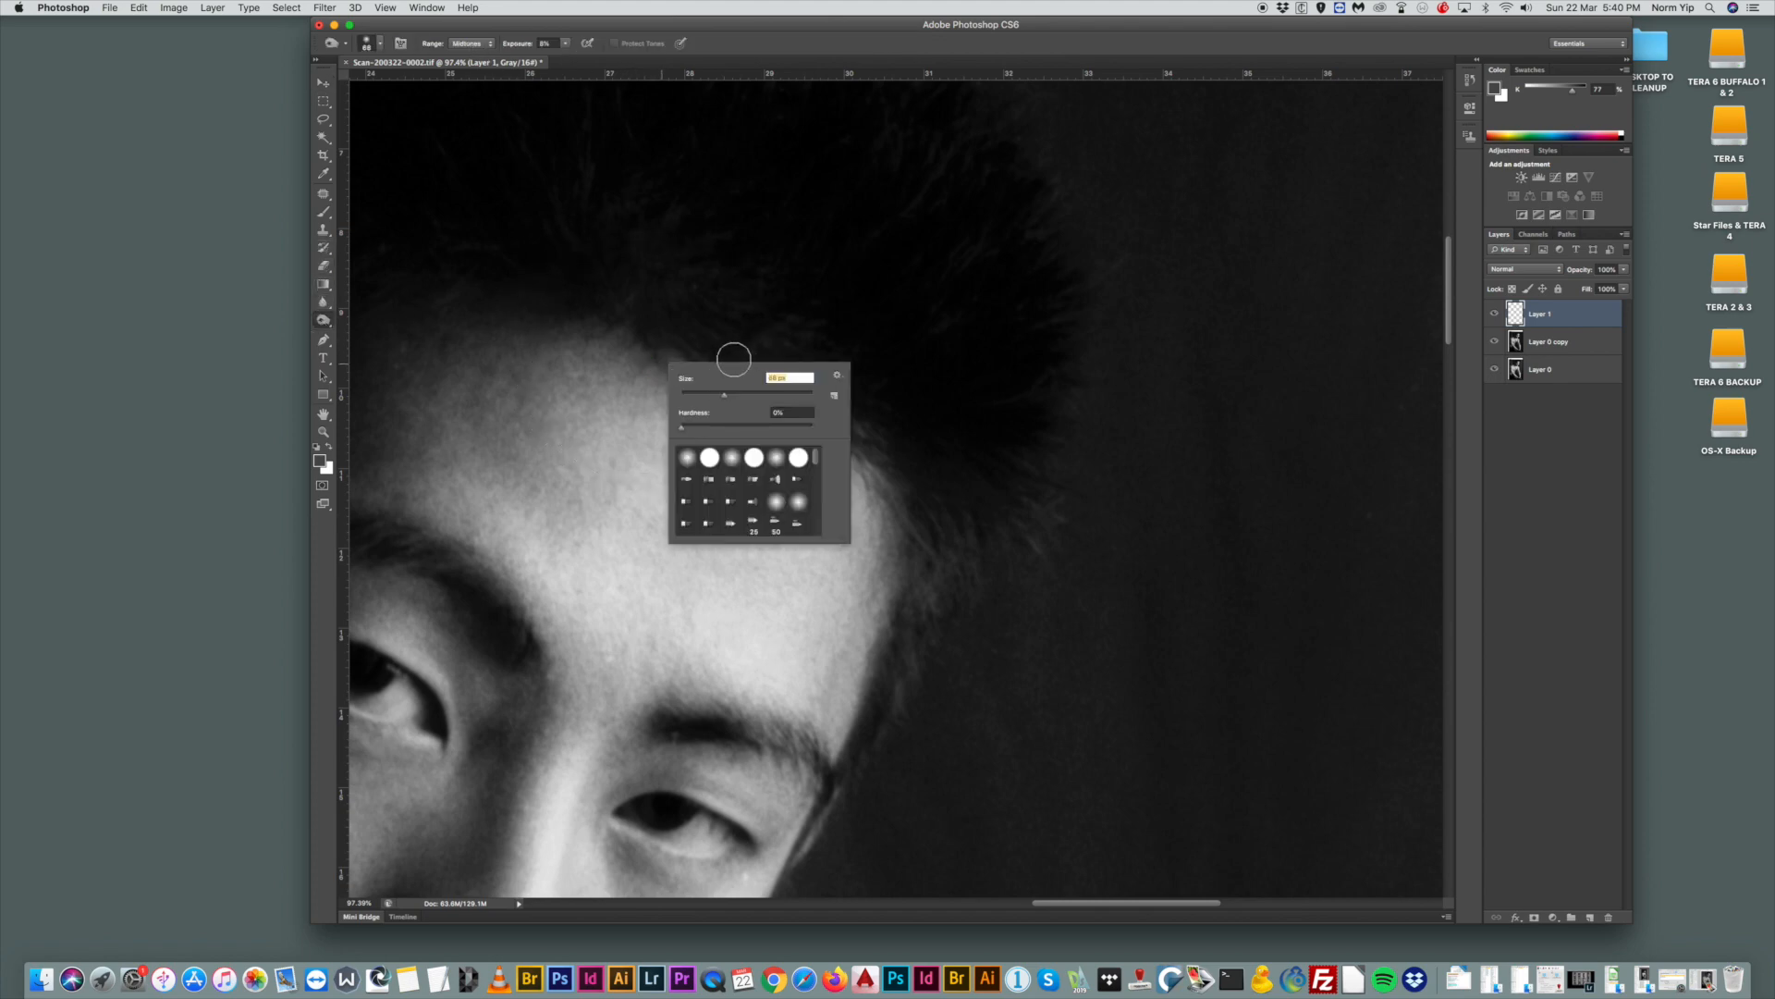
left_click(685, 337)
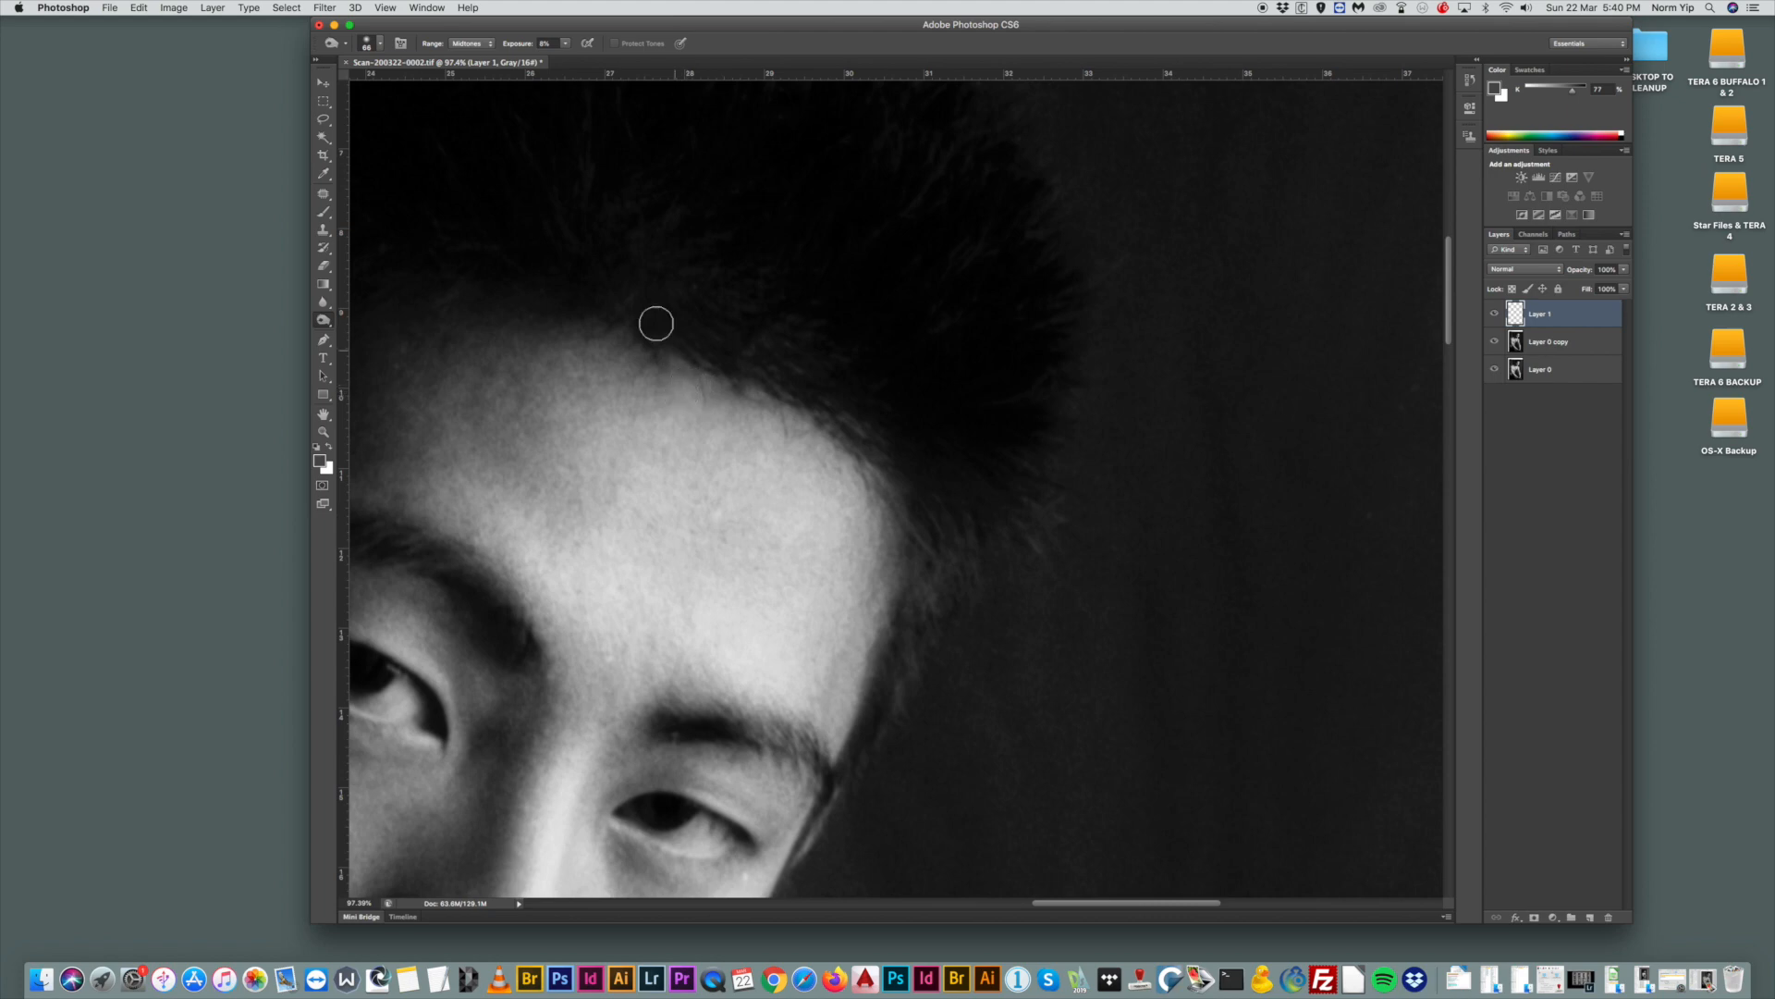
Lower the hairline patch layer's opacity to 84% and reposition the patch along the hairline.
left_click(323, 82)
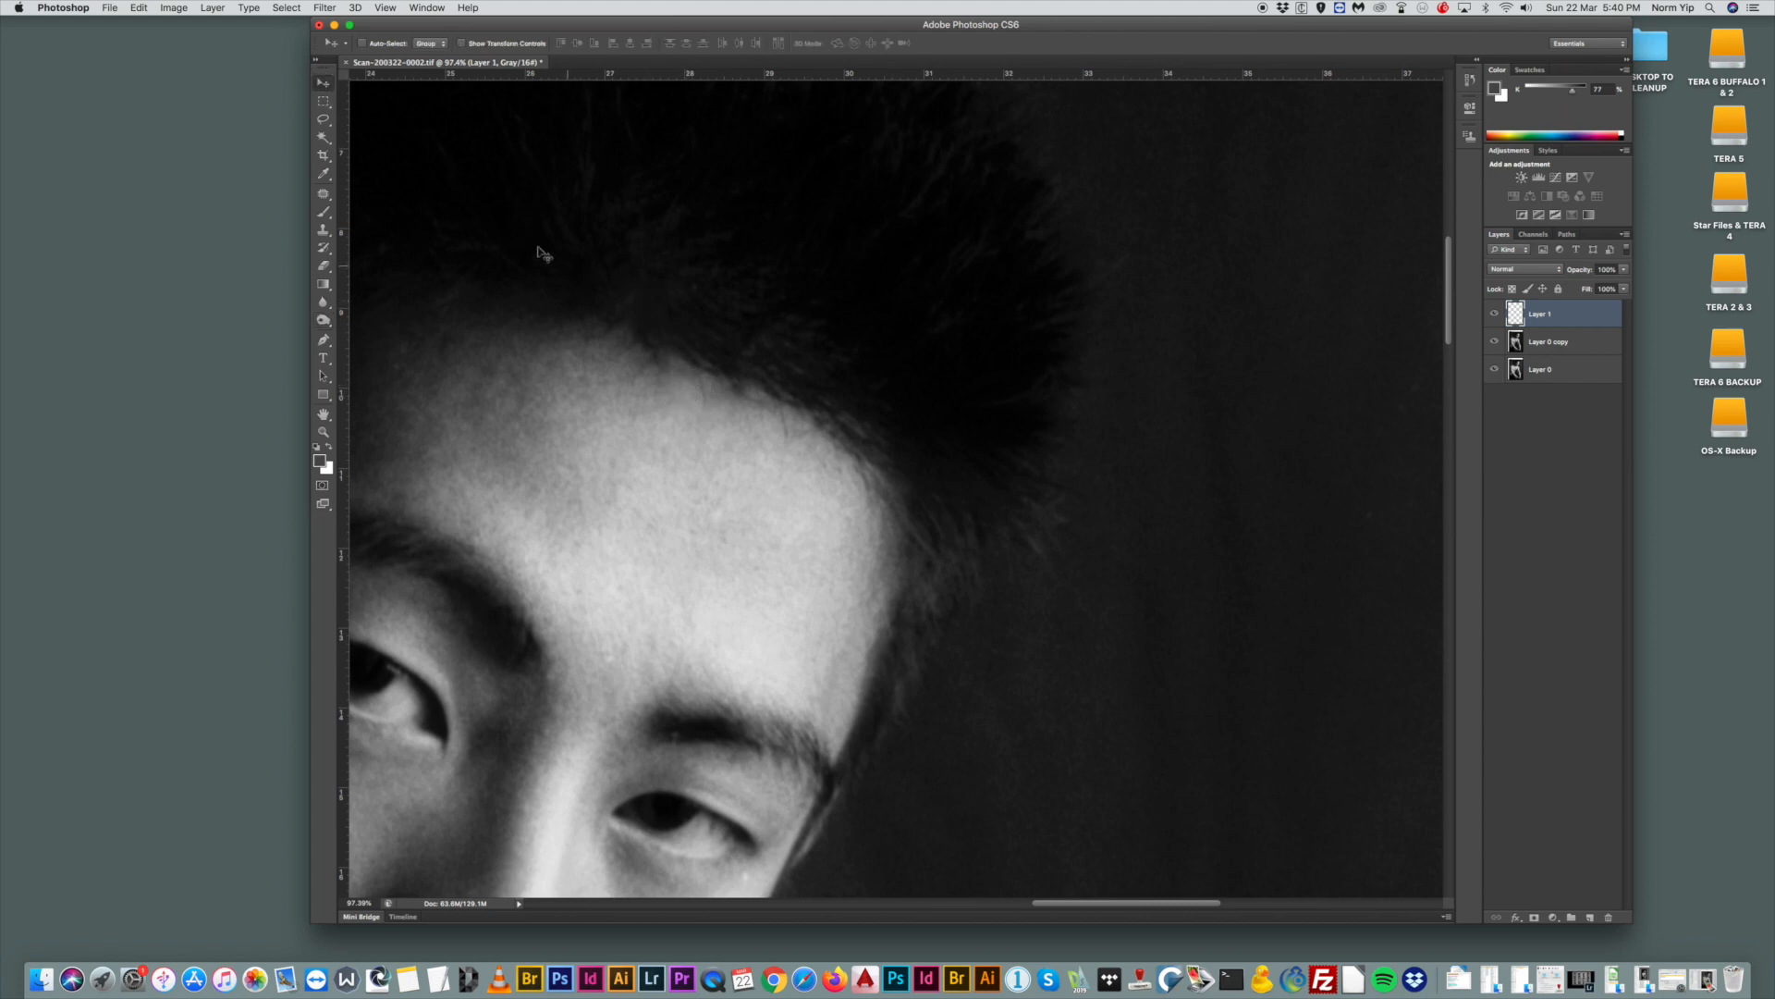
left_click_drag(670, 358, 662, 352)
left_click_drag(1623, 269, 1615, 287)
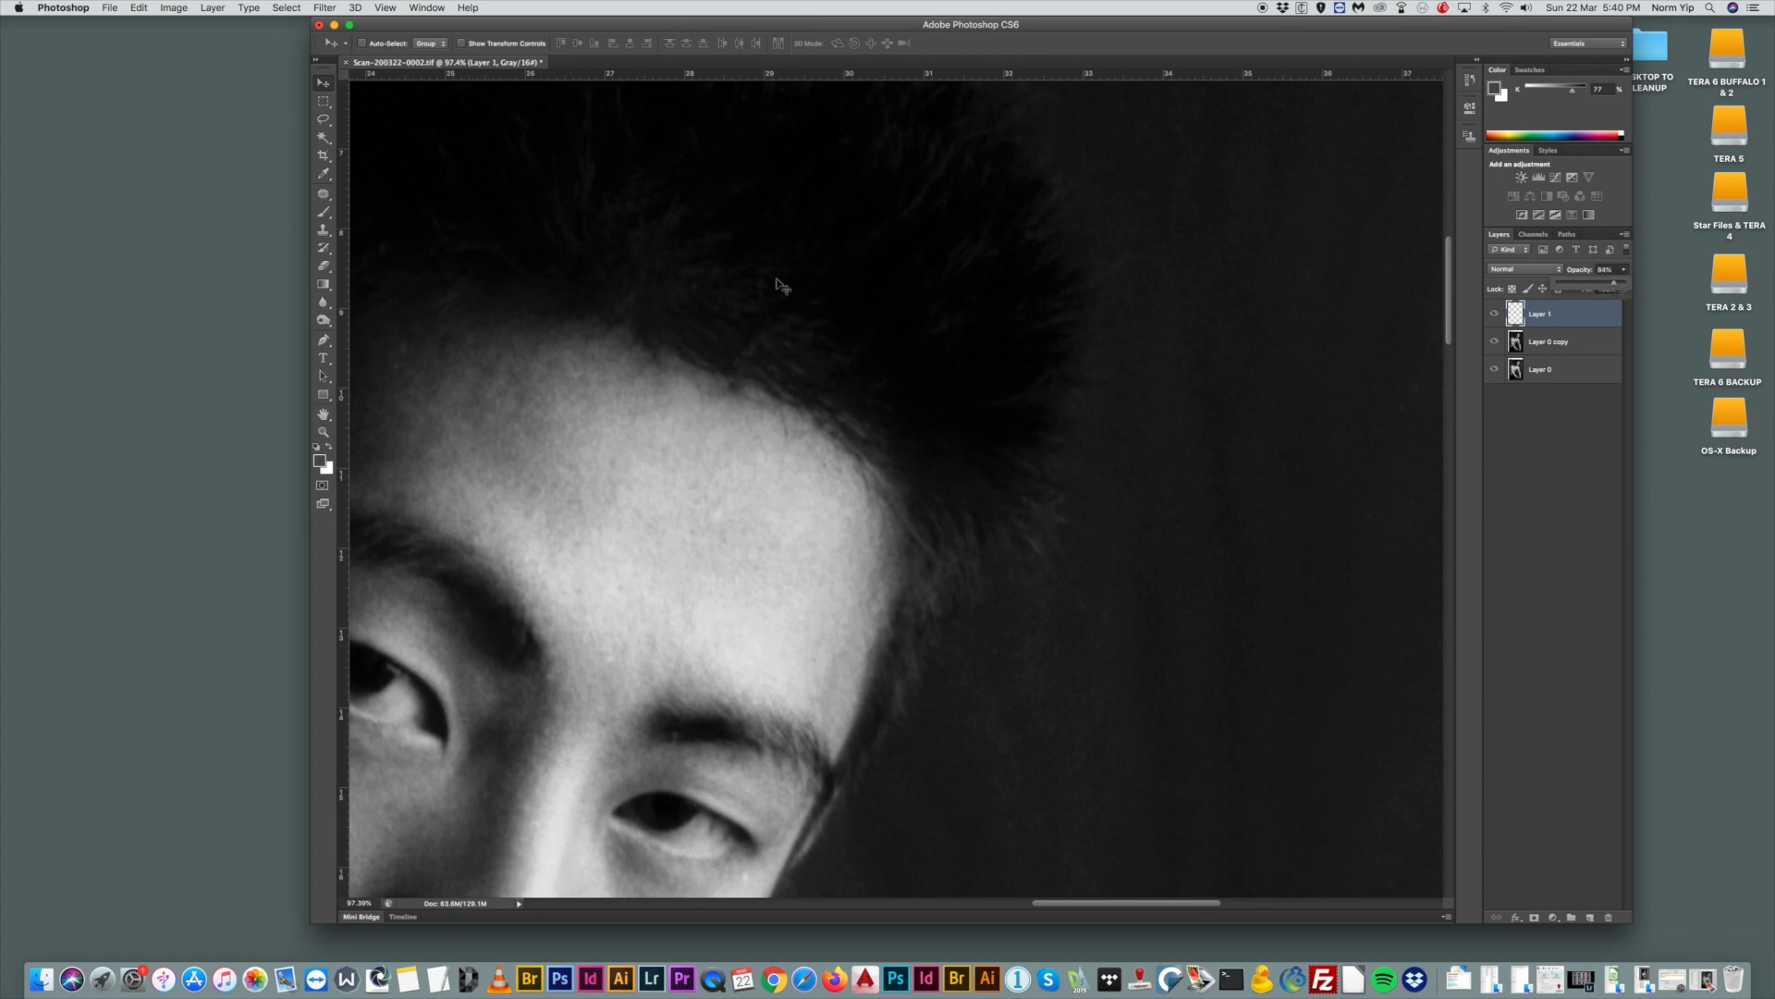
mouse_move(706, 364)
left_mouse_down()
mouse_move(745, 357)
mouse_move(706, 364)
mouse_move(708, 386)
mouse_move(702, 369)
left_mouse_up()
mouse_move(717, 355)
left_mouse_down()
mouse_move(713, 341)
mouse_move(860, 309)
mouse_move(702, 333)
mouse_move(700, 358)
left_mouse_up()
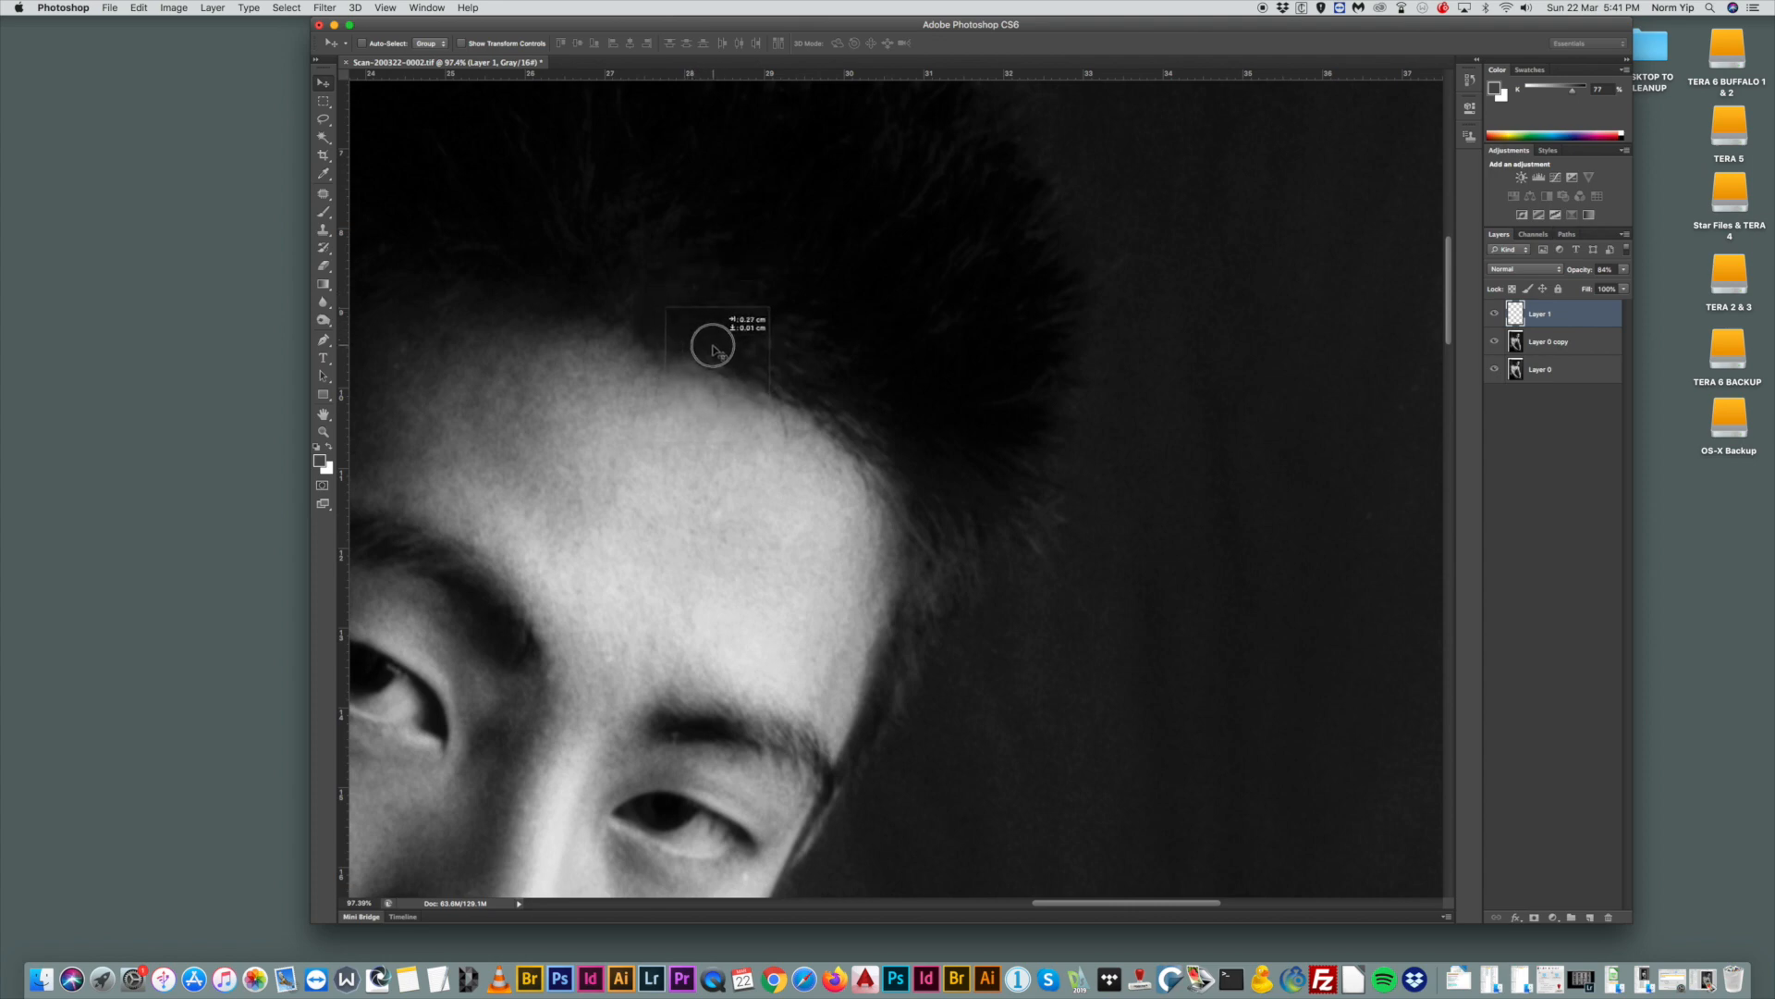
Delete the hairline patch layer and toggle the retouched portrait copy's visibility to compare it with the original.
left_click(322, 433)
left_click_drag(761, 357, 737, 289)
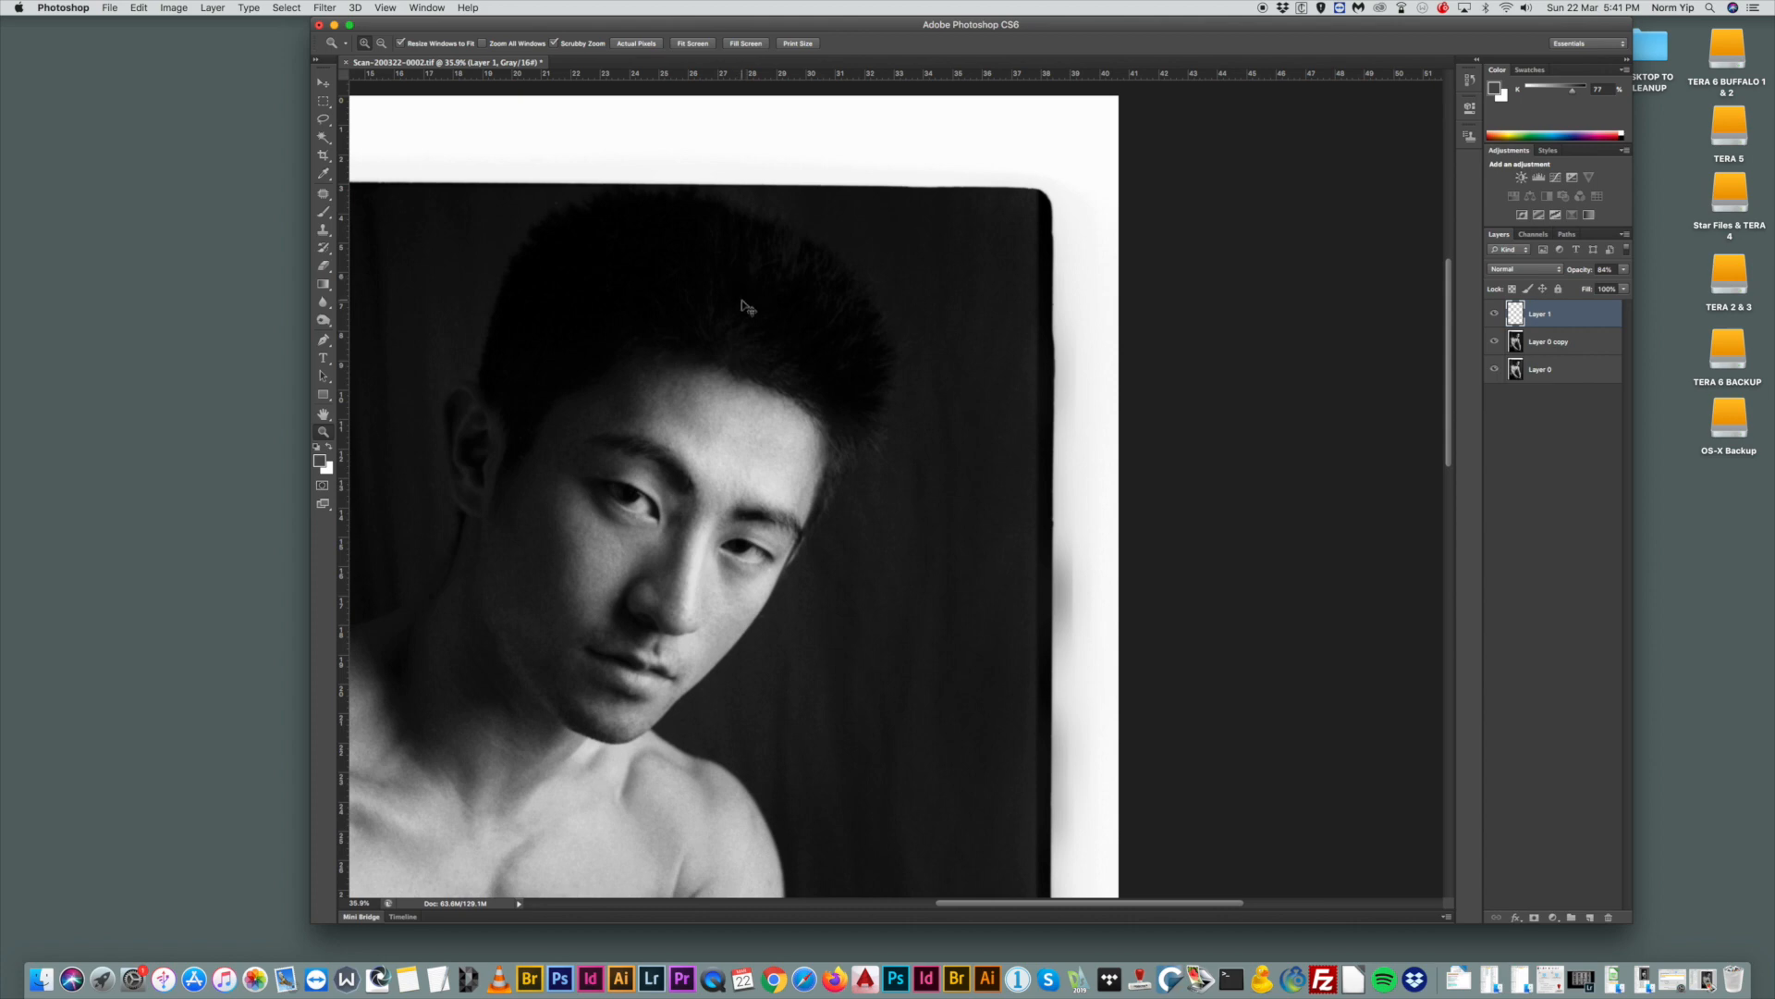
key("BackSpace")
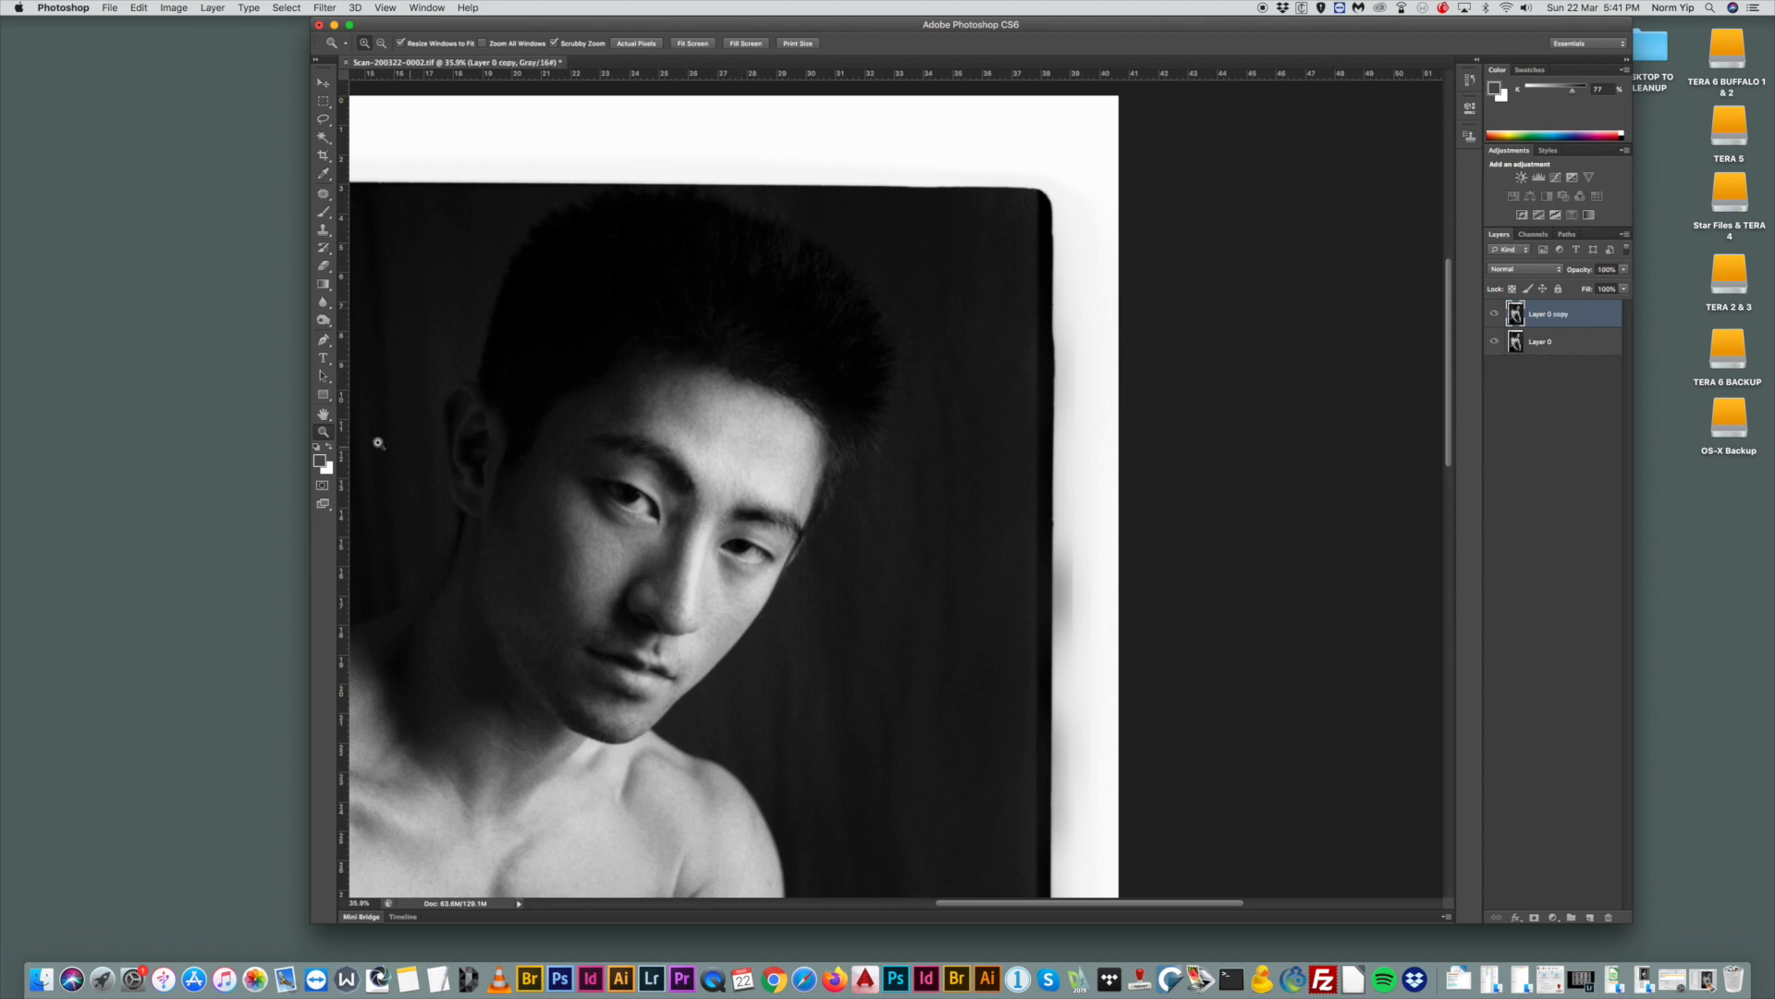
left_click_drag(736, 386, 692, 340)
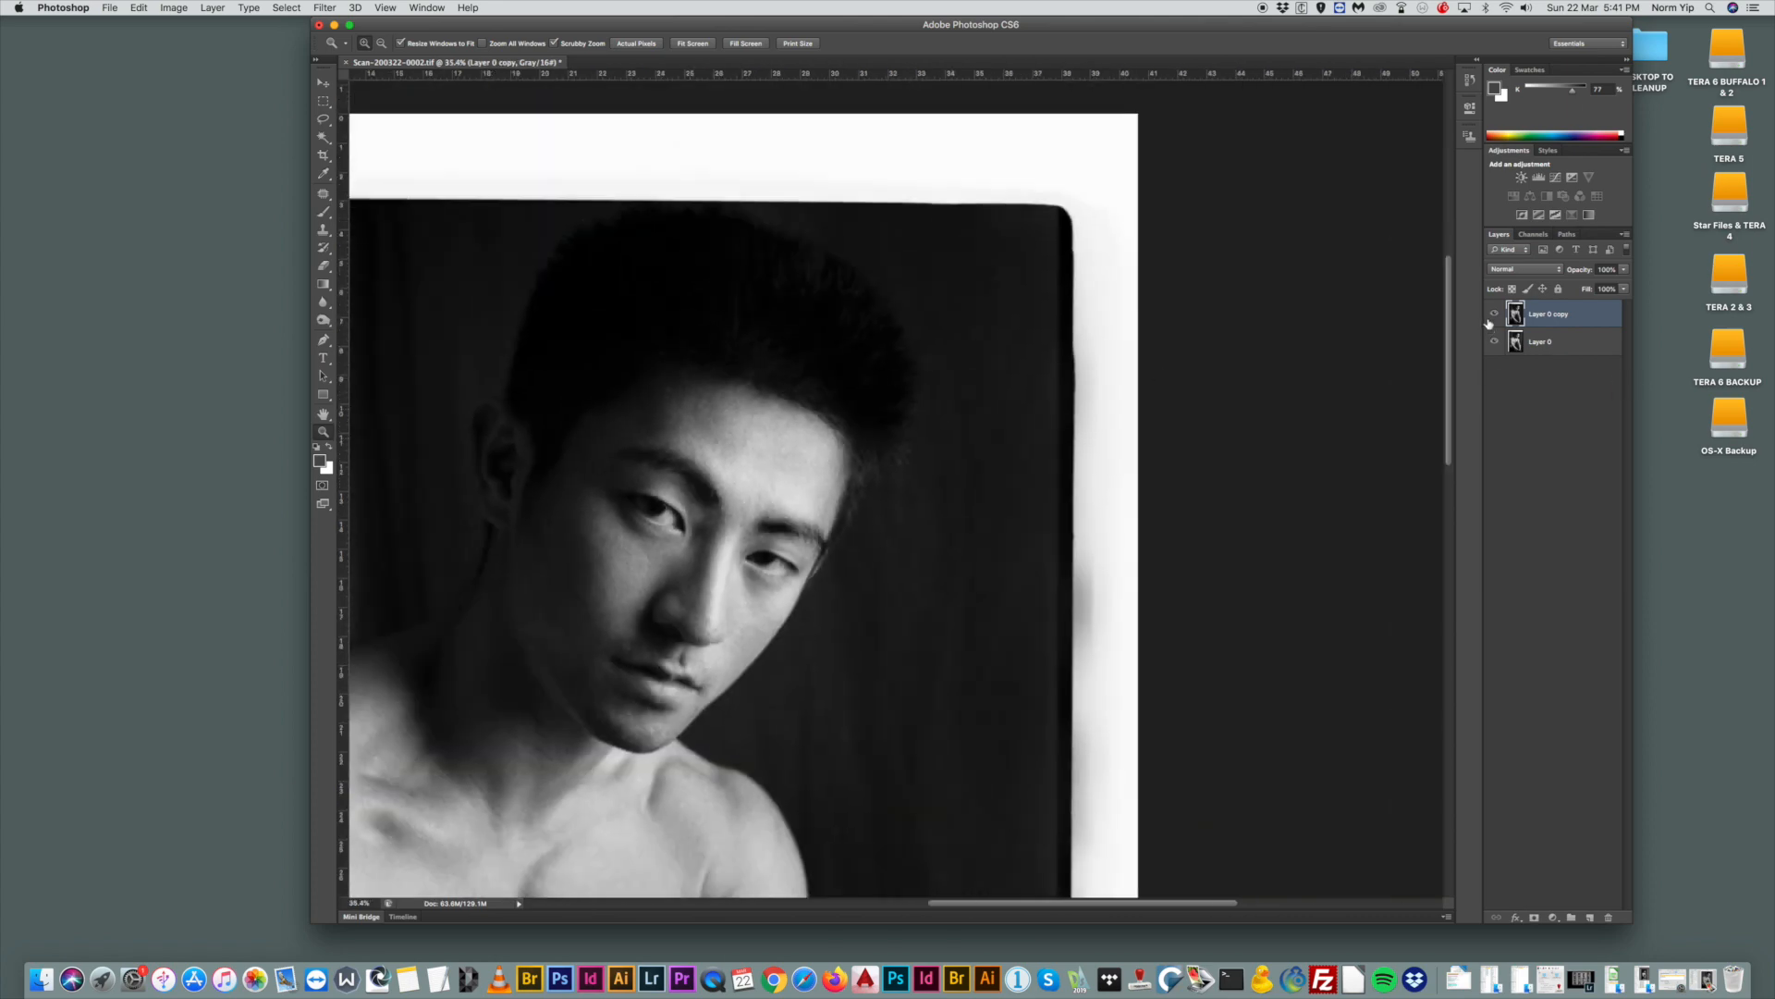
left_click(1493, 314)
left_click(1492, 316)
left_click(1493, 316)
left_click(1492, 316)
Smooth the notch in the hairline above the forehead using the Clone Stamp with a smaller brush and higher opacity.
left_click_drag(758, 379, 844, 459)
left_click(324, 229)
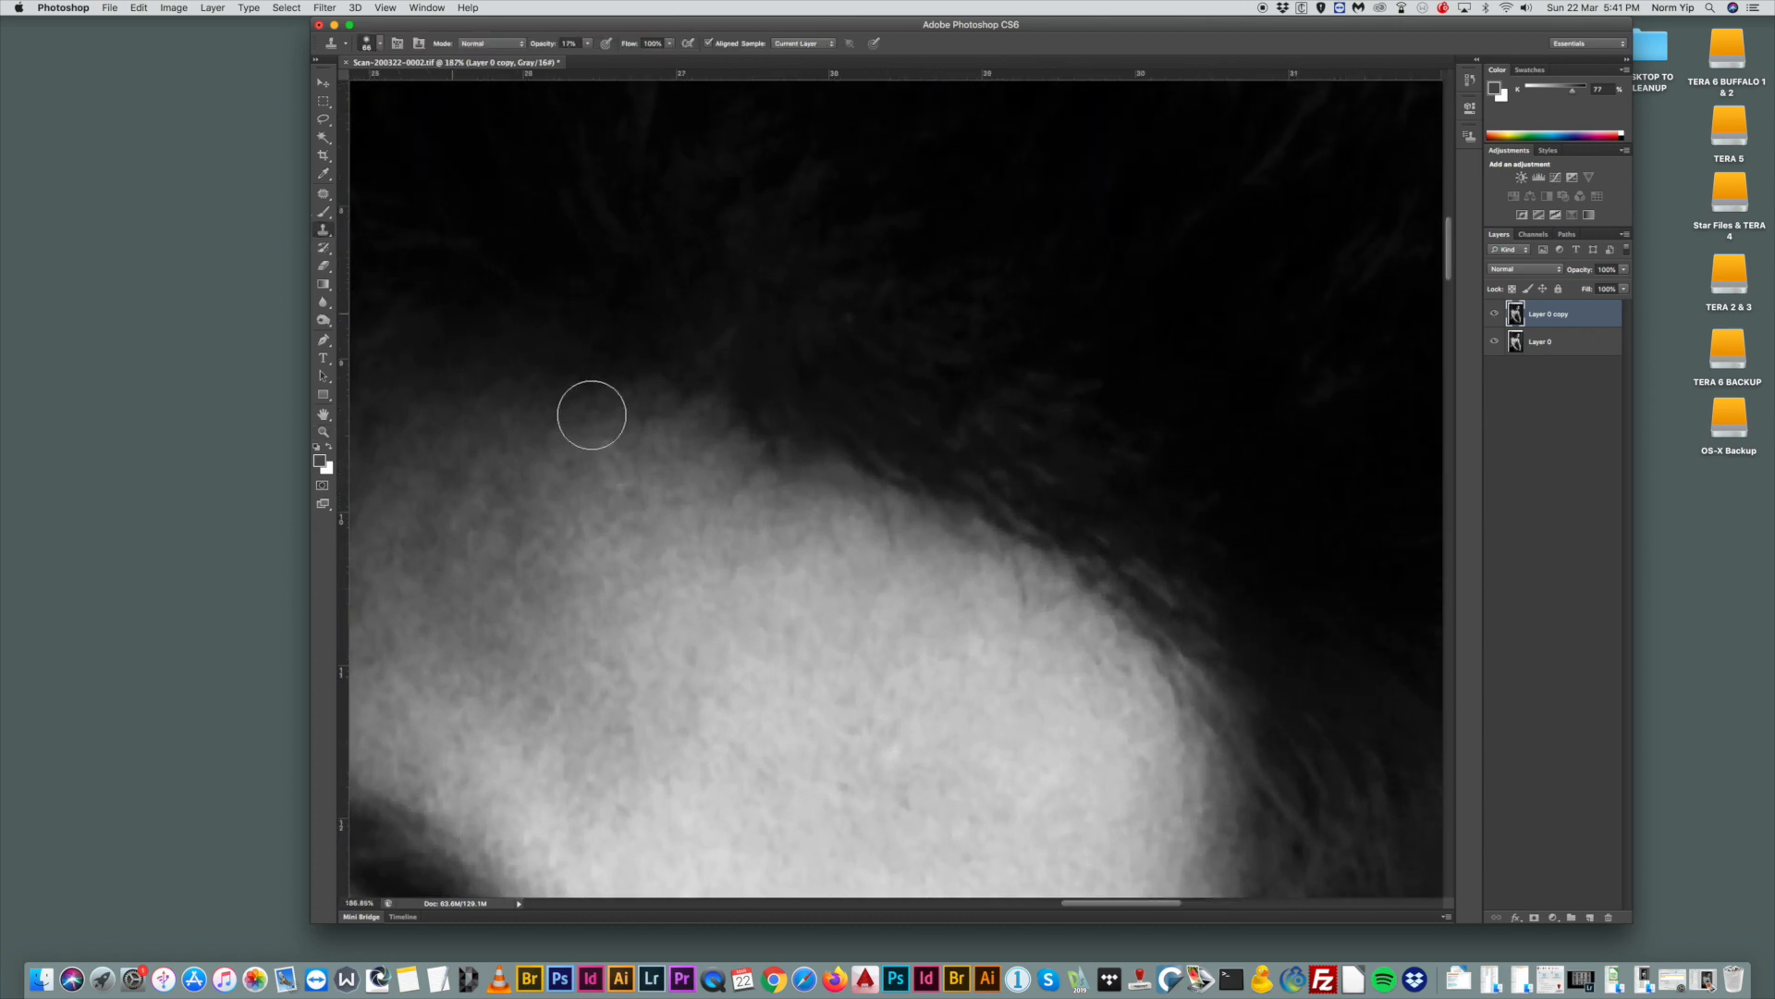
right_click(779, 521)
left_click(802, 537)
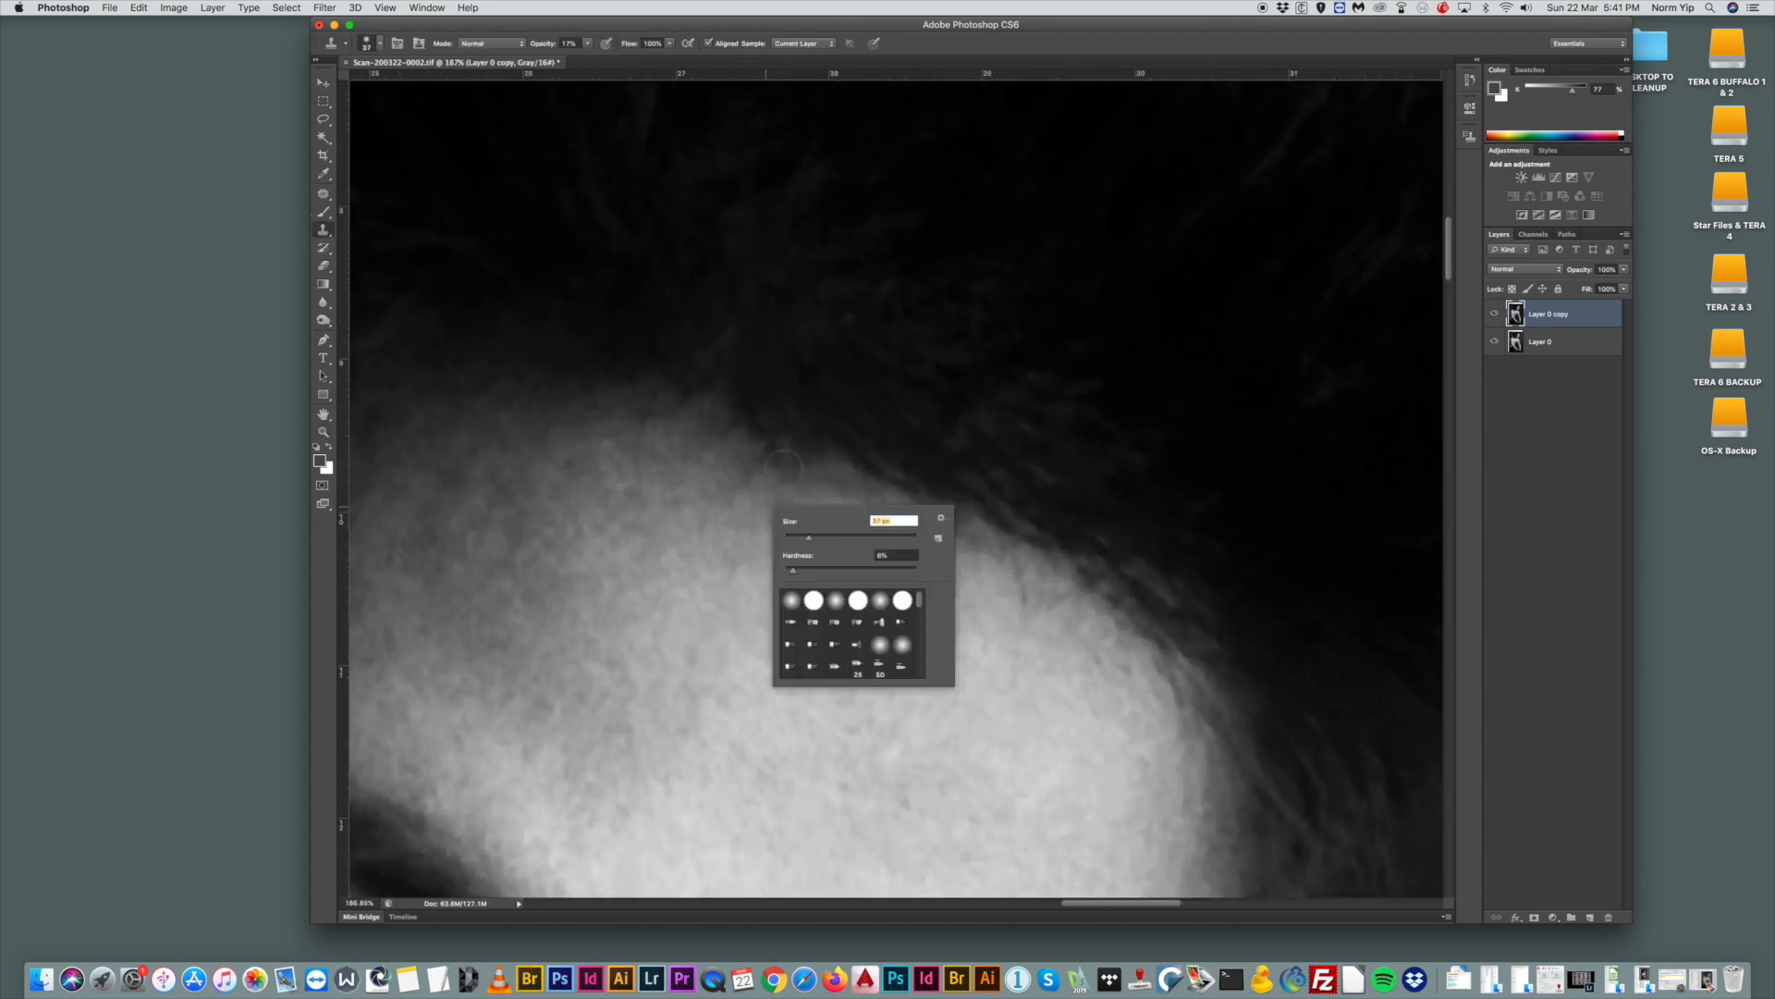
left_click(586, 43)
left_click(592, 56)
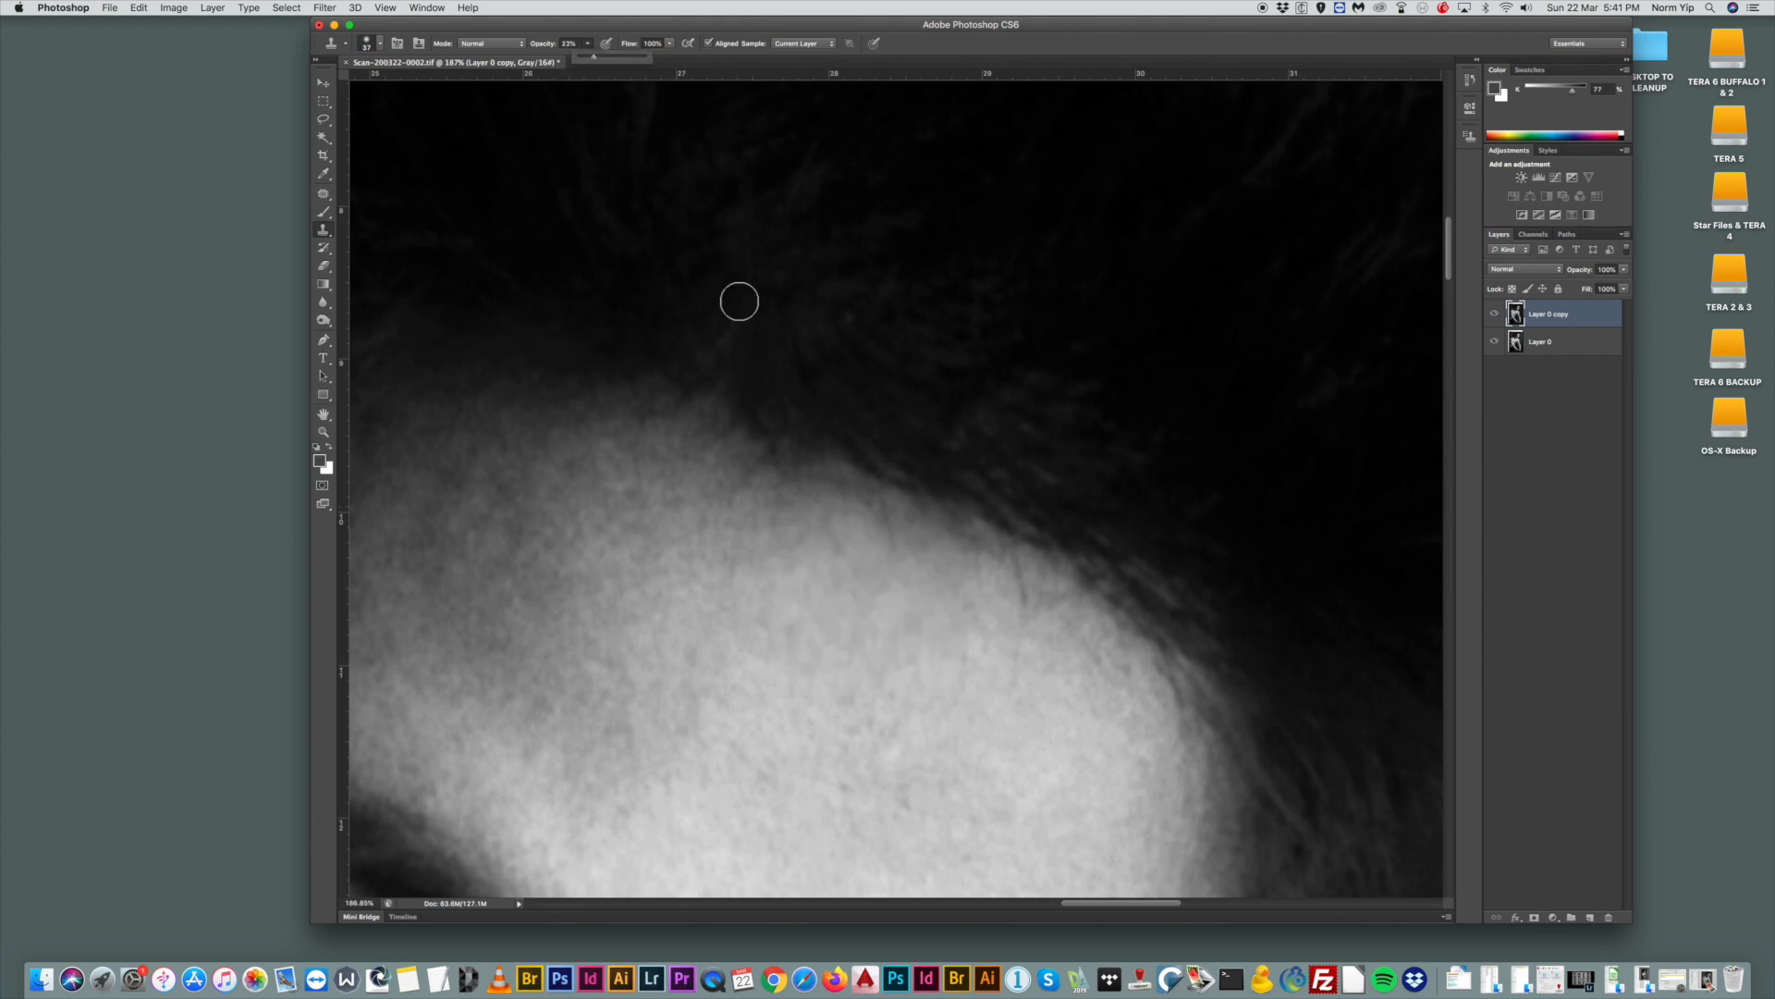
left_click(760, 481, "alt")
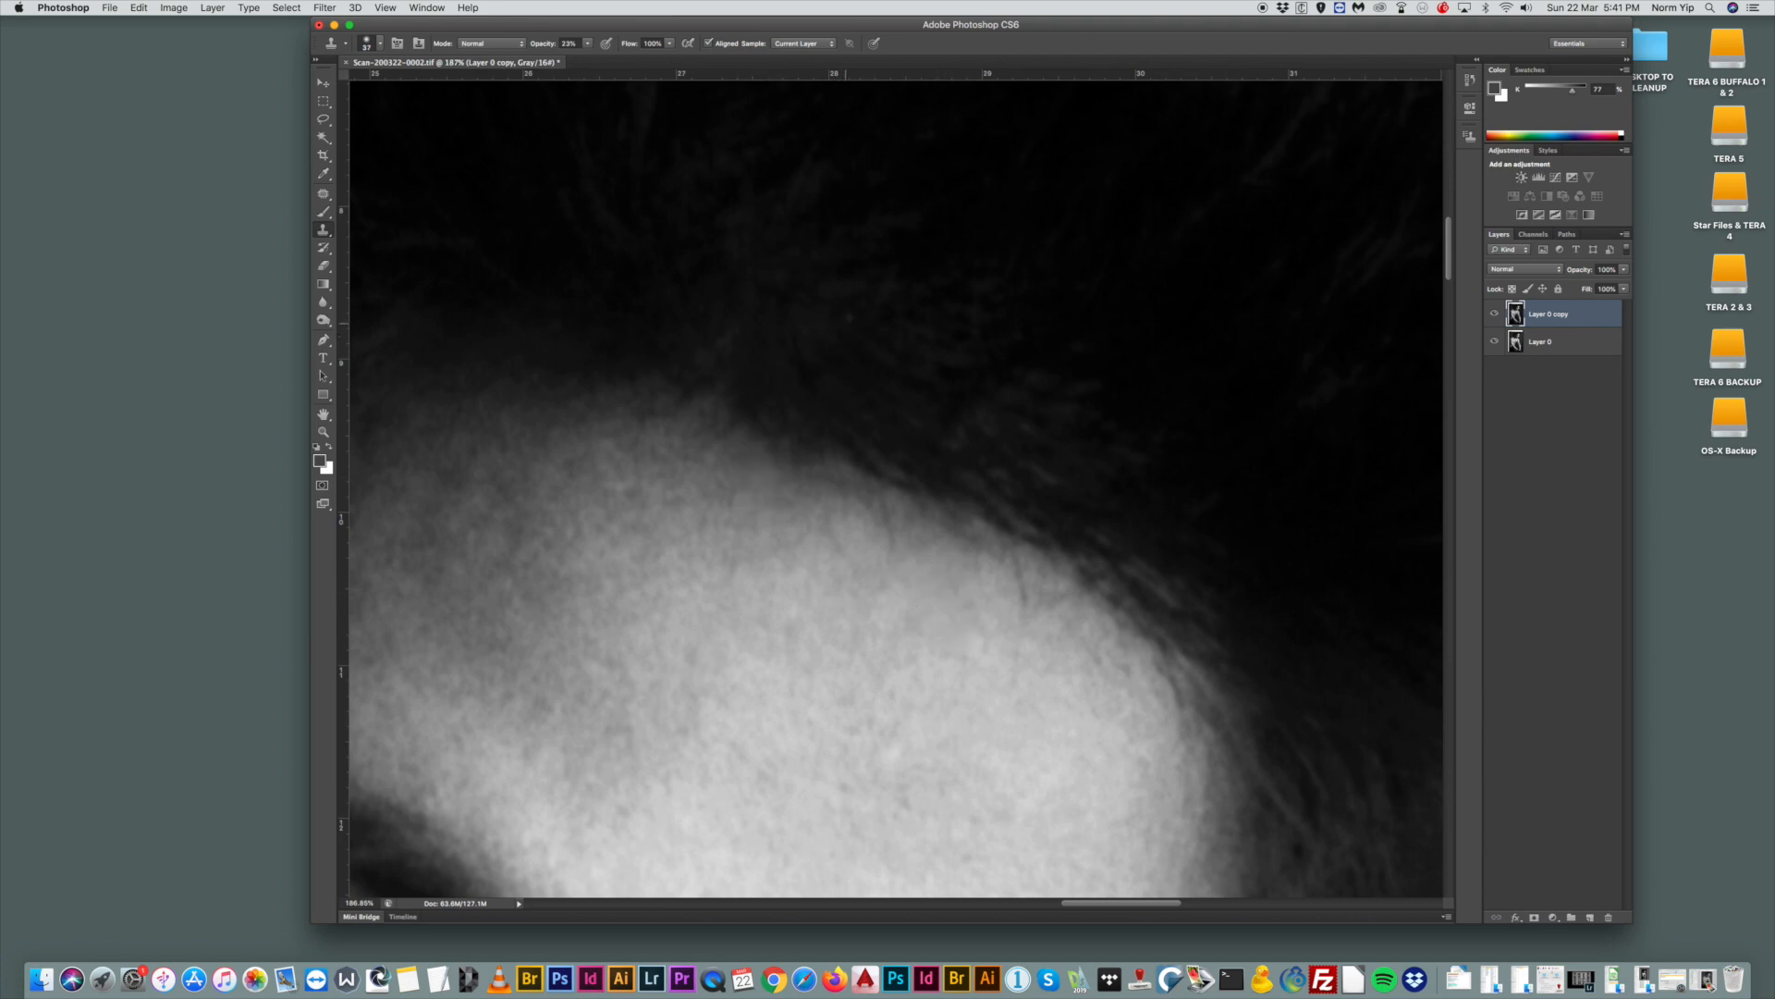
Review the whole portrait at several magnifications to judge the hairline retouch and the overall tonal balance.
left_click(323, 432)
right_click(834, 421)
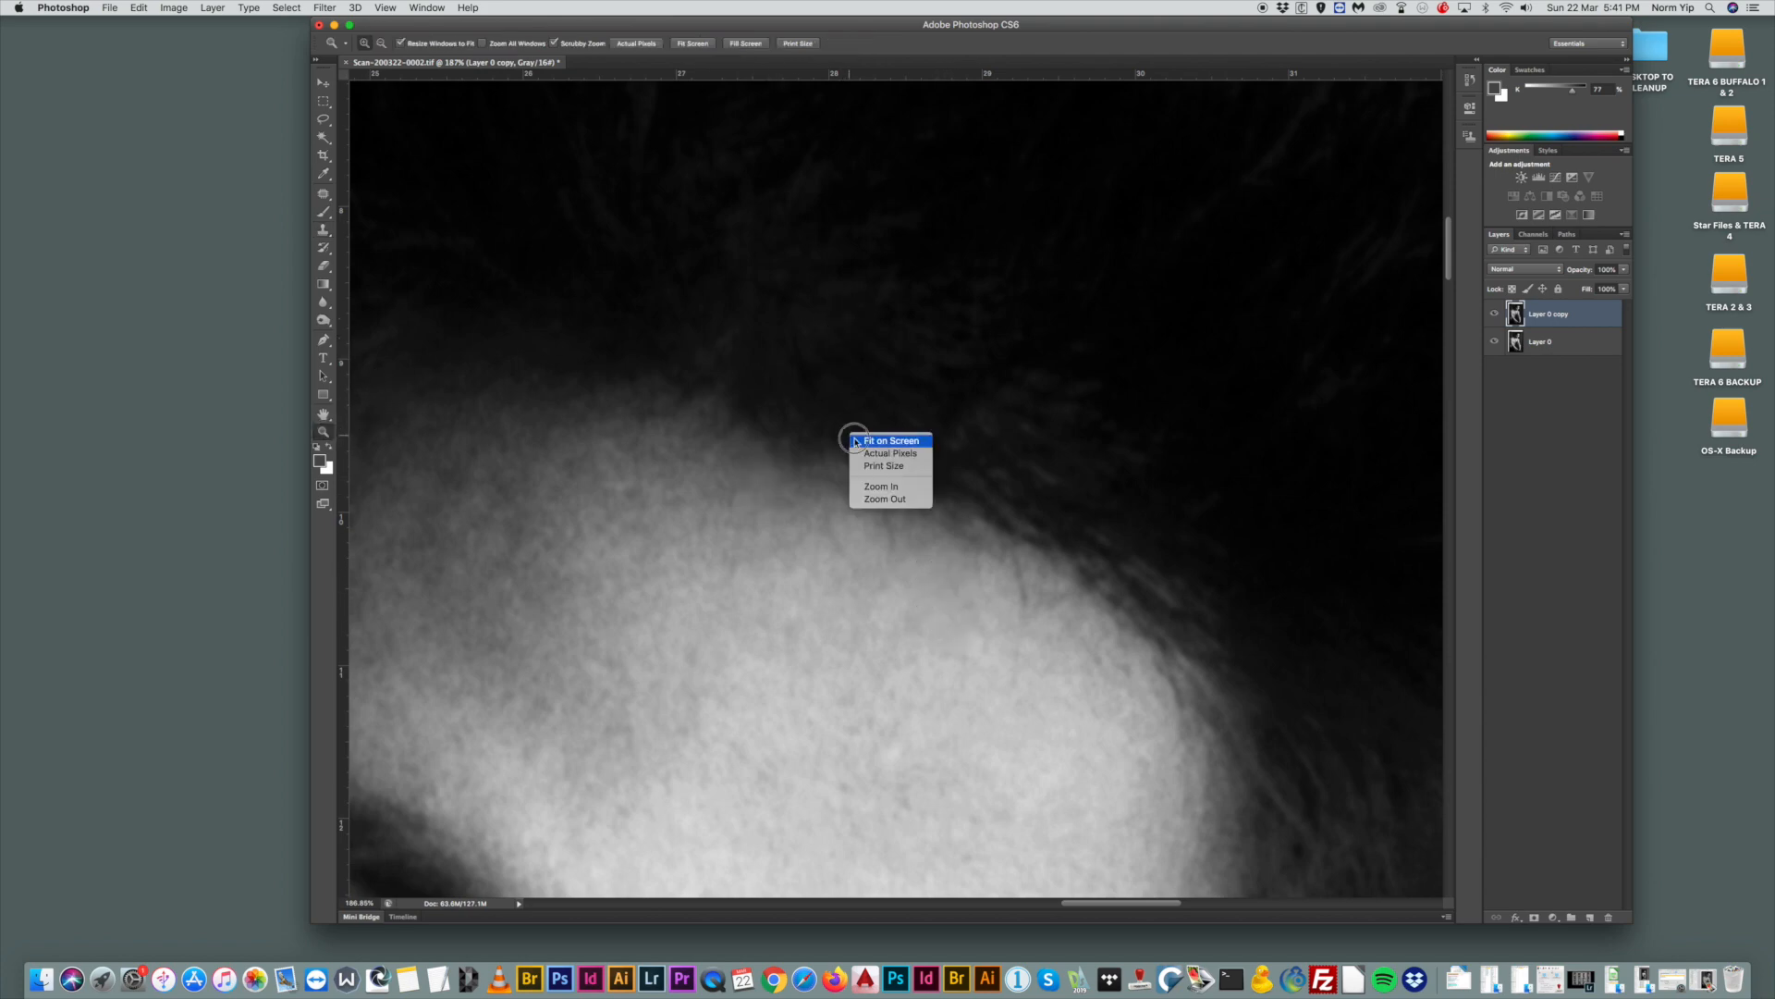
left_click(856, 435)
mouse_move(980, 227)
left_mouse_down()
mouse_move(1034, 265)
mouse_move(998, 222)
left_mouse_up()
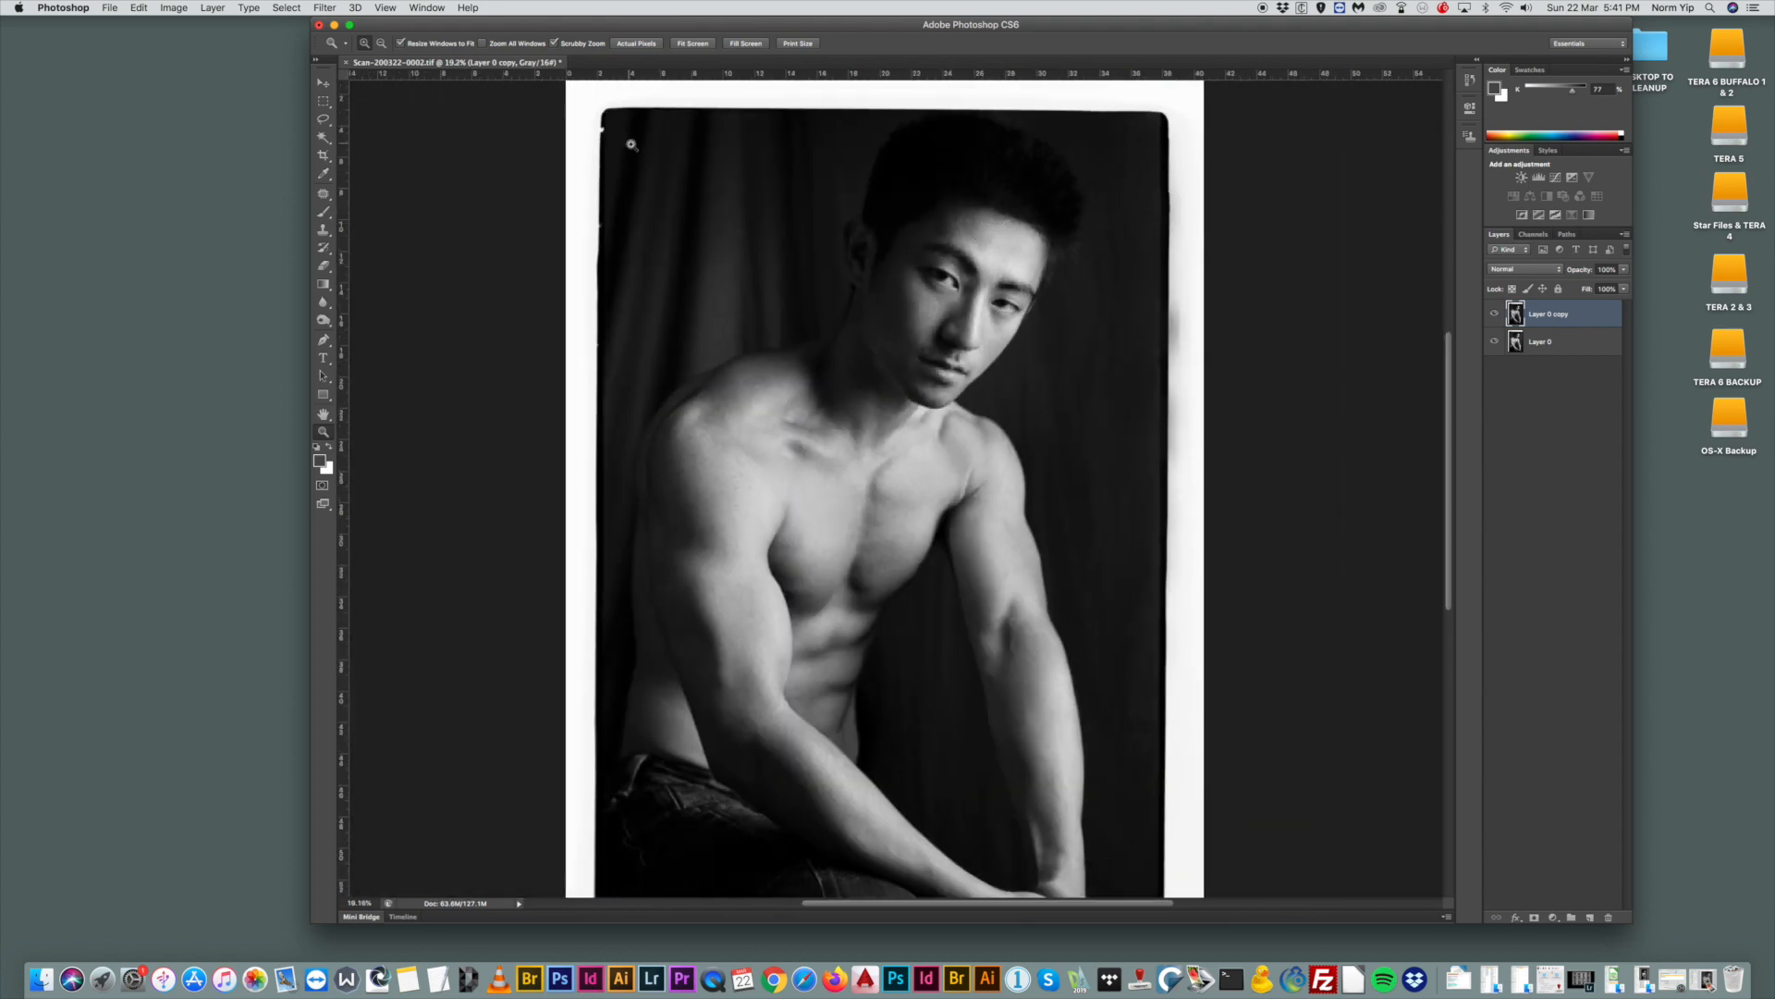
left_click_drag(765, 261, 753, 247)
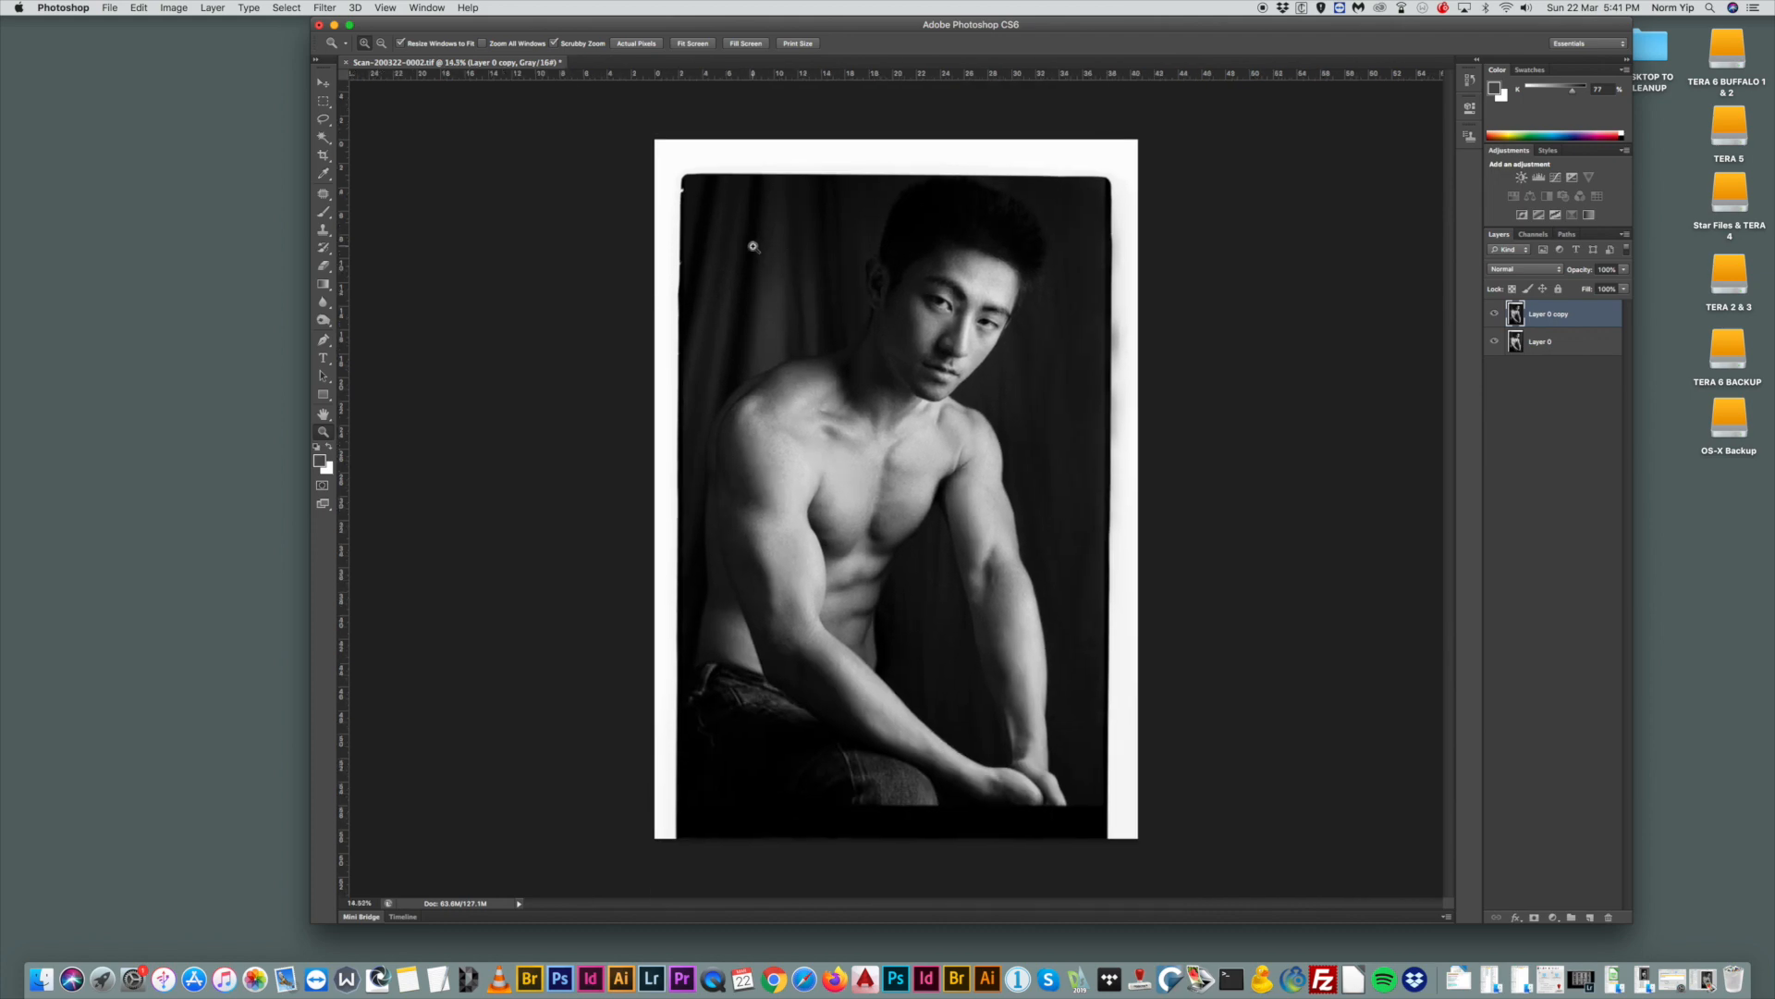
left_click_drag(980, 335, 948, 366)
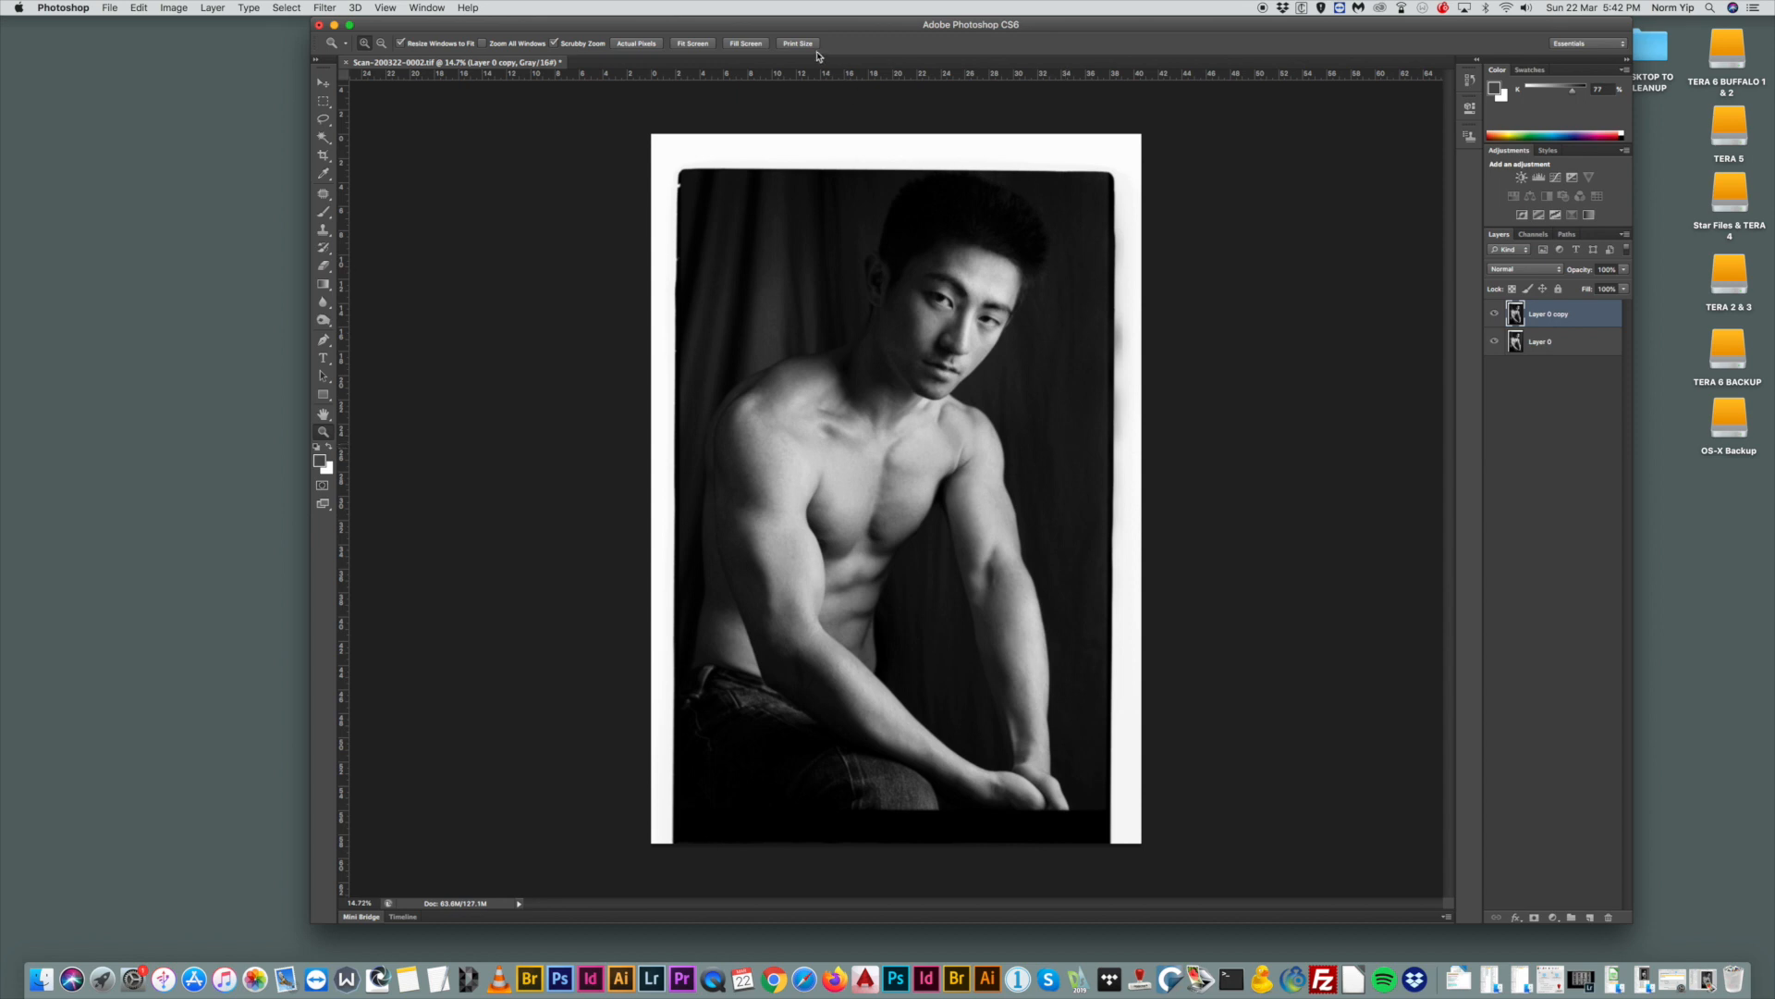
left_click_drag(817, 28, 768, 29)
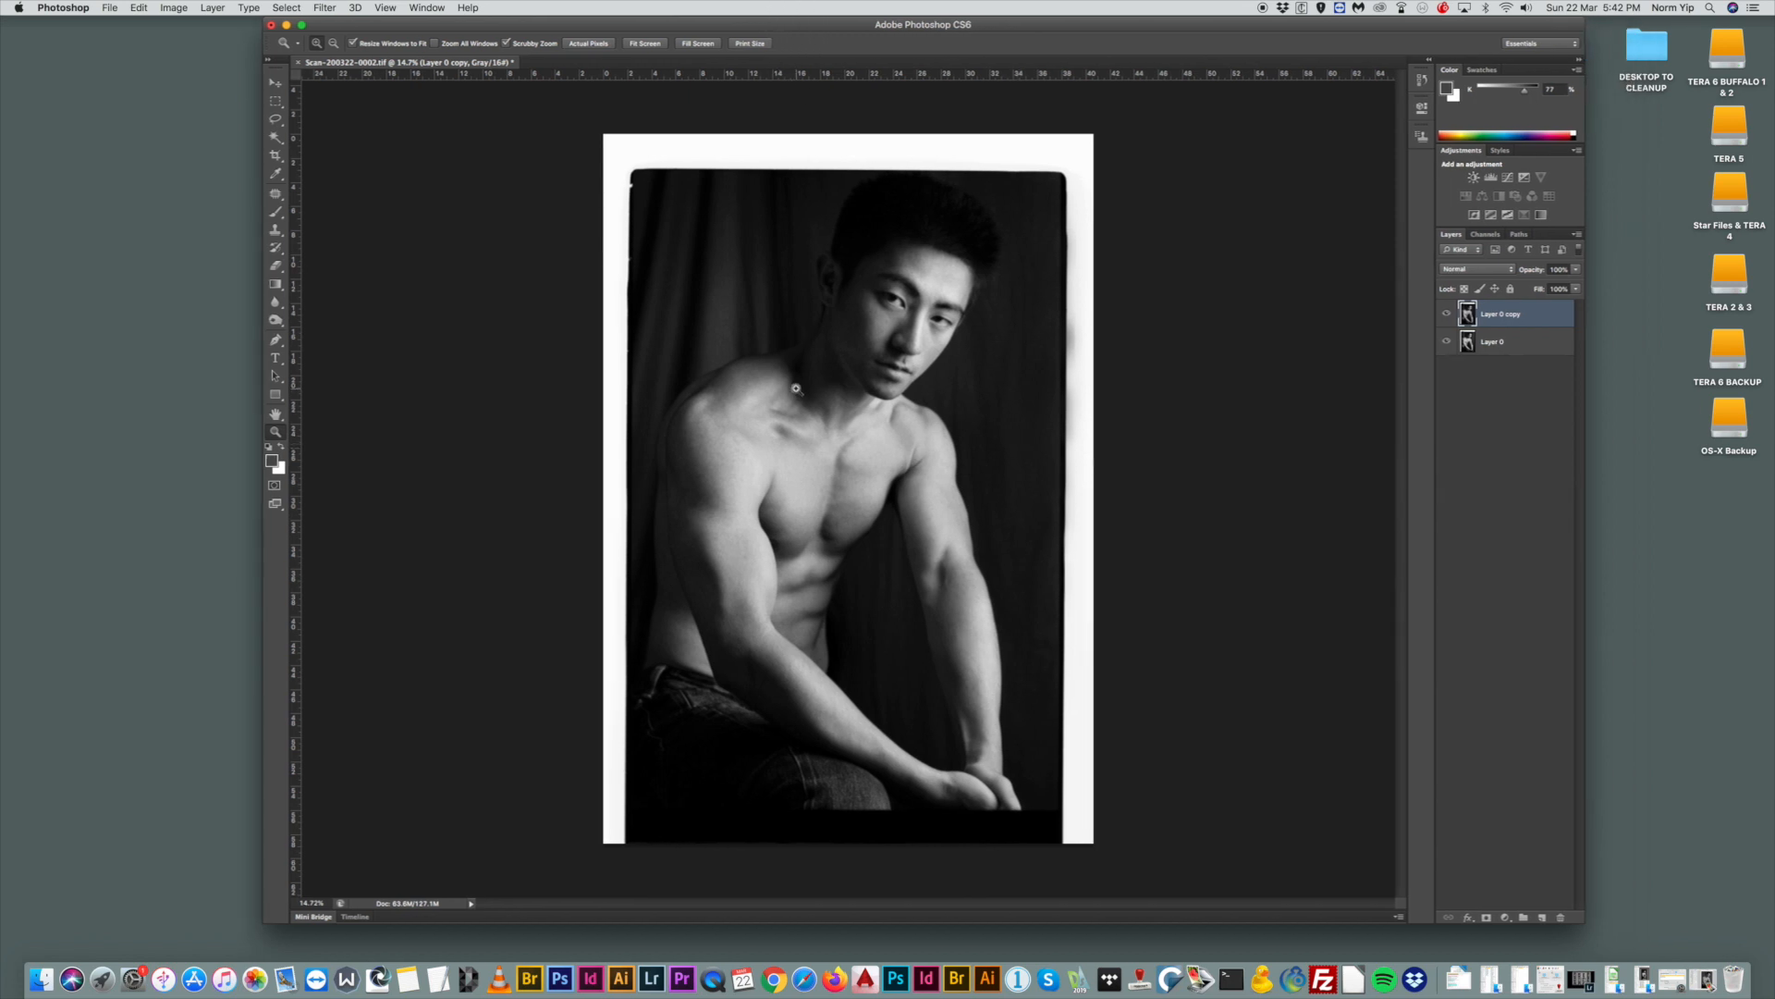
left_click_drag(863, 559, 865, 555)
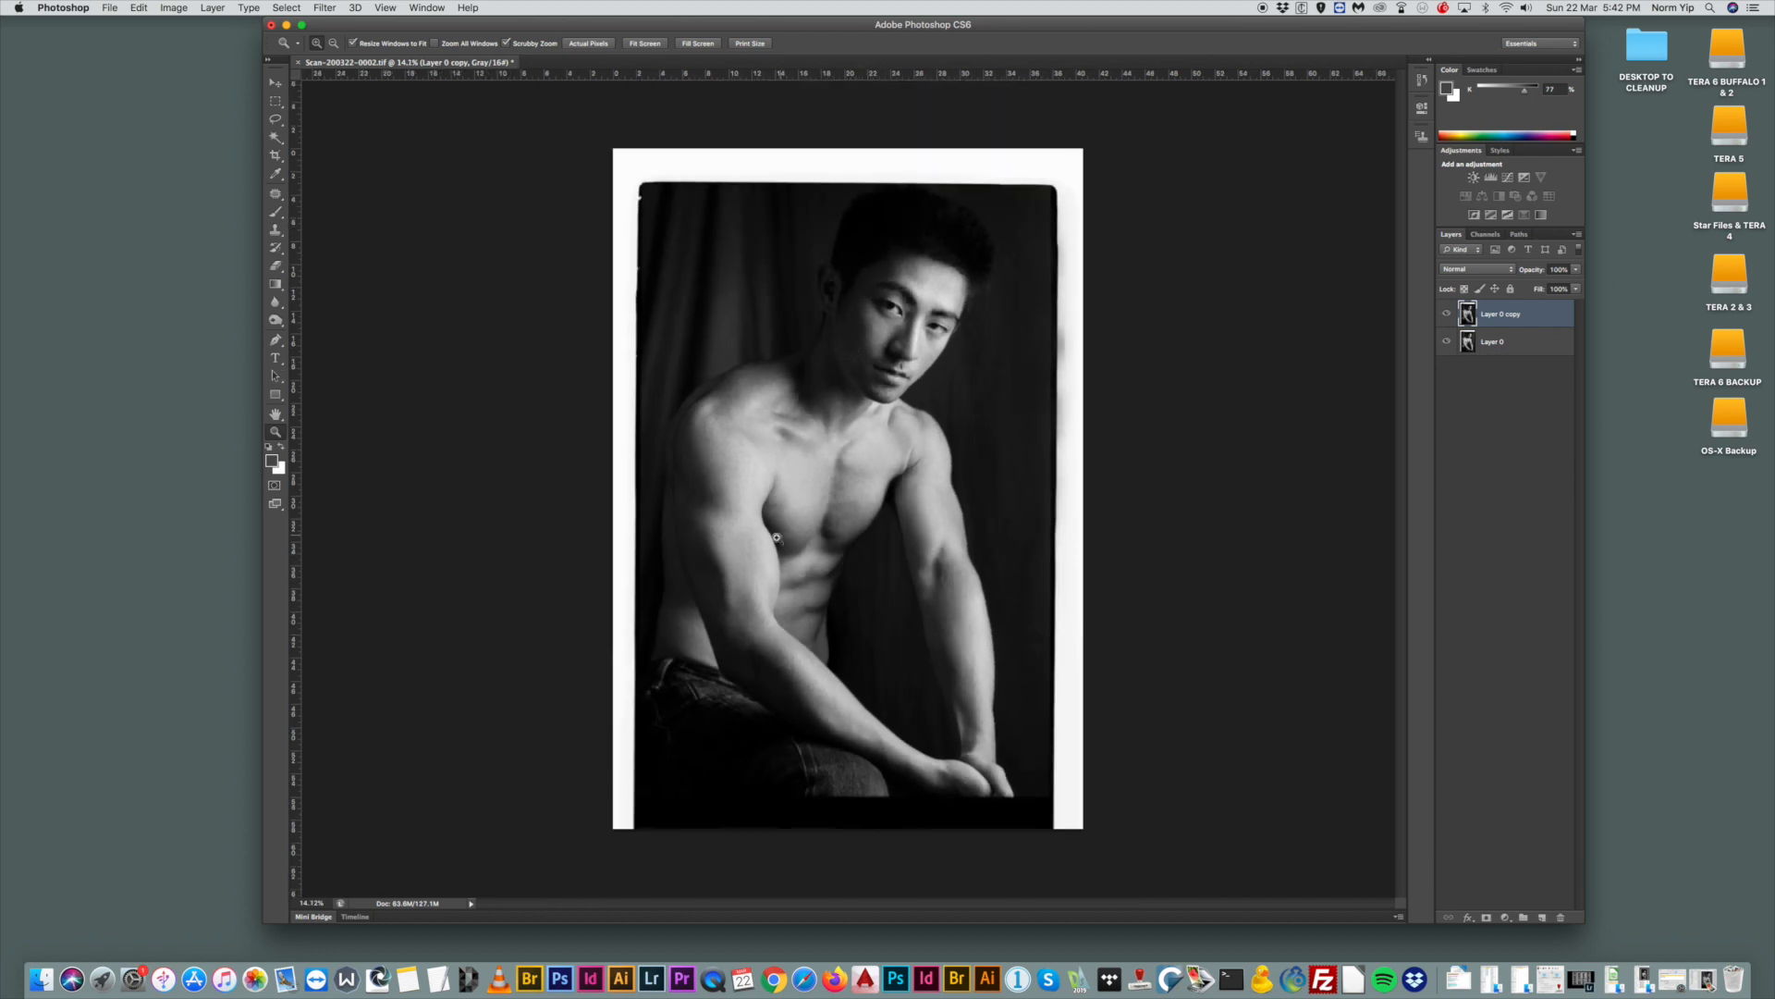
mouse_move(958, 521)
left_mouse_down()
mouse_move(983, 545)
mouse_move(952, 516)
left_mouse_up()
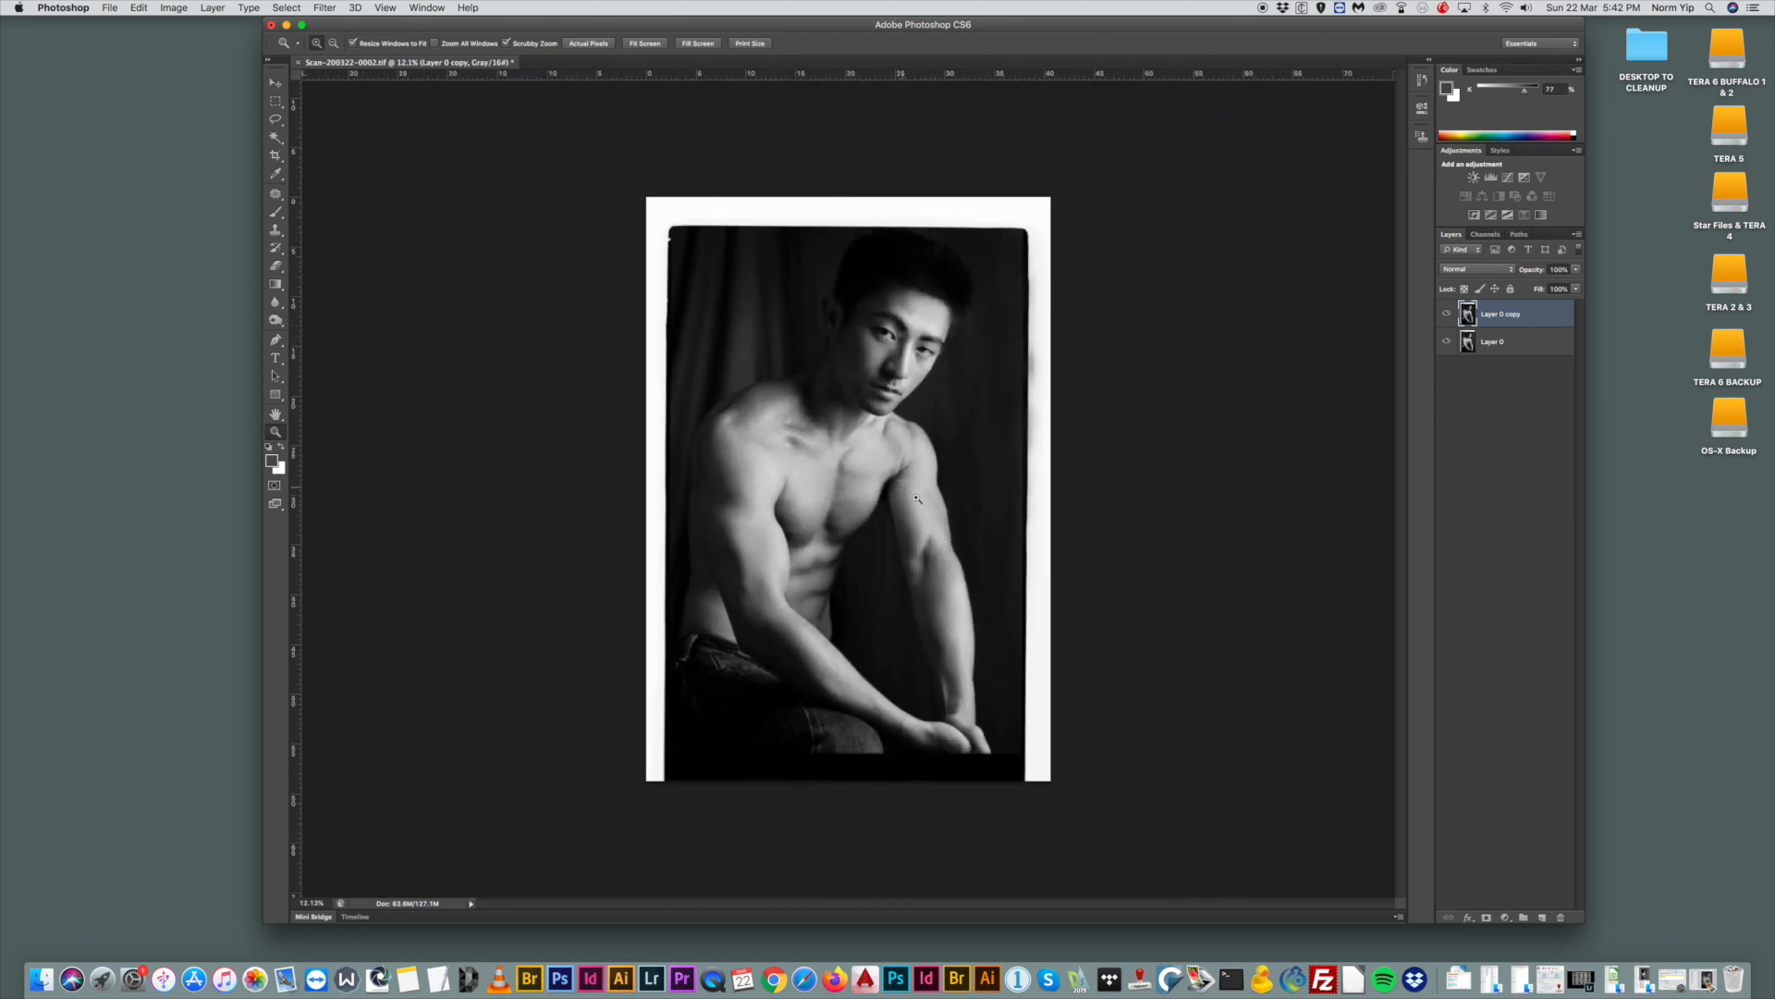
left_click_drag(894, 341, 940, 360)
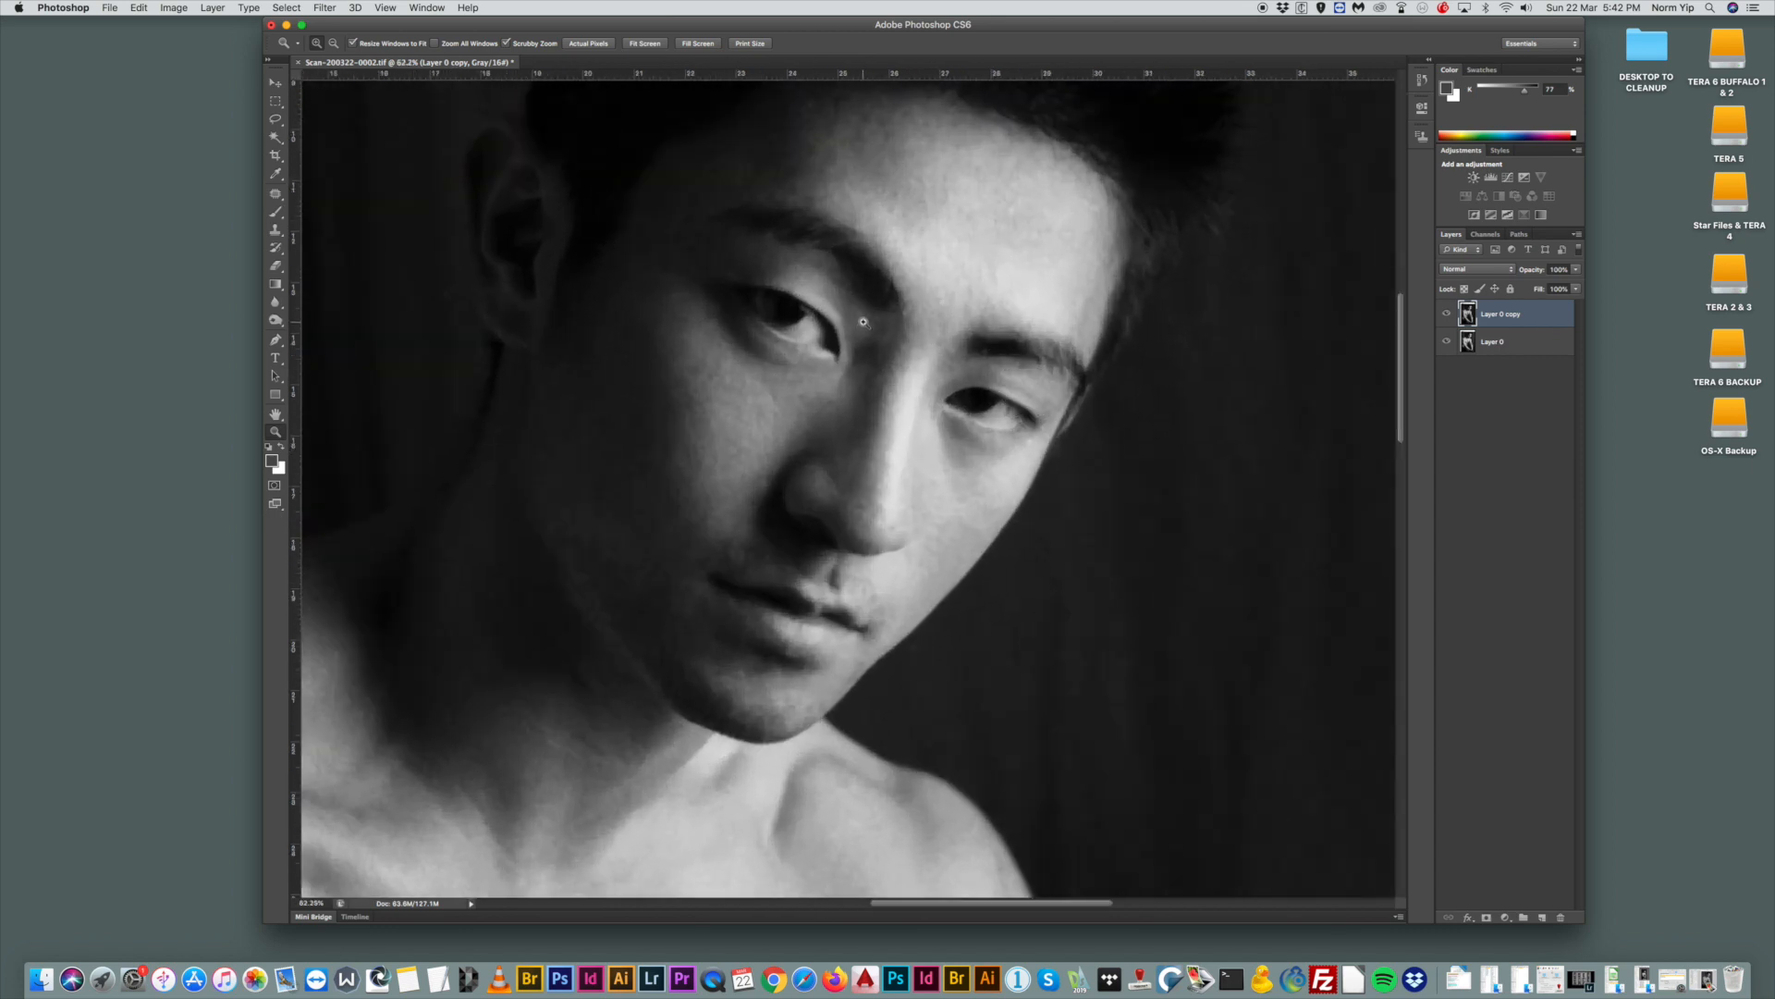
Examine the face up close, checking both eyes and the surrounding skin for remaining blemishes.
left_click_drag(1048, 432, 1114, 498)
left_click(276, 194)
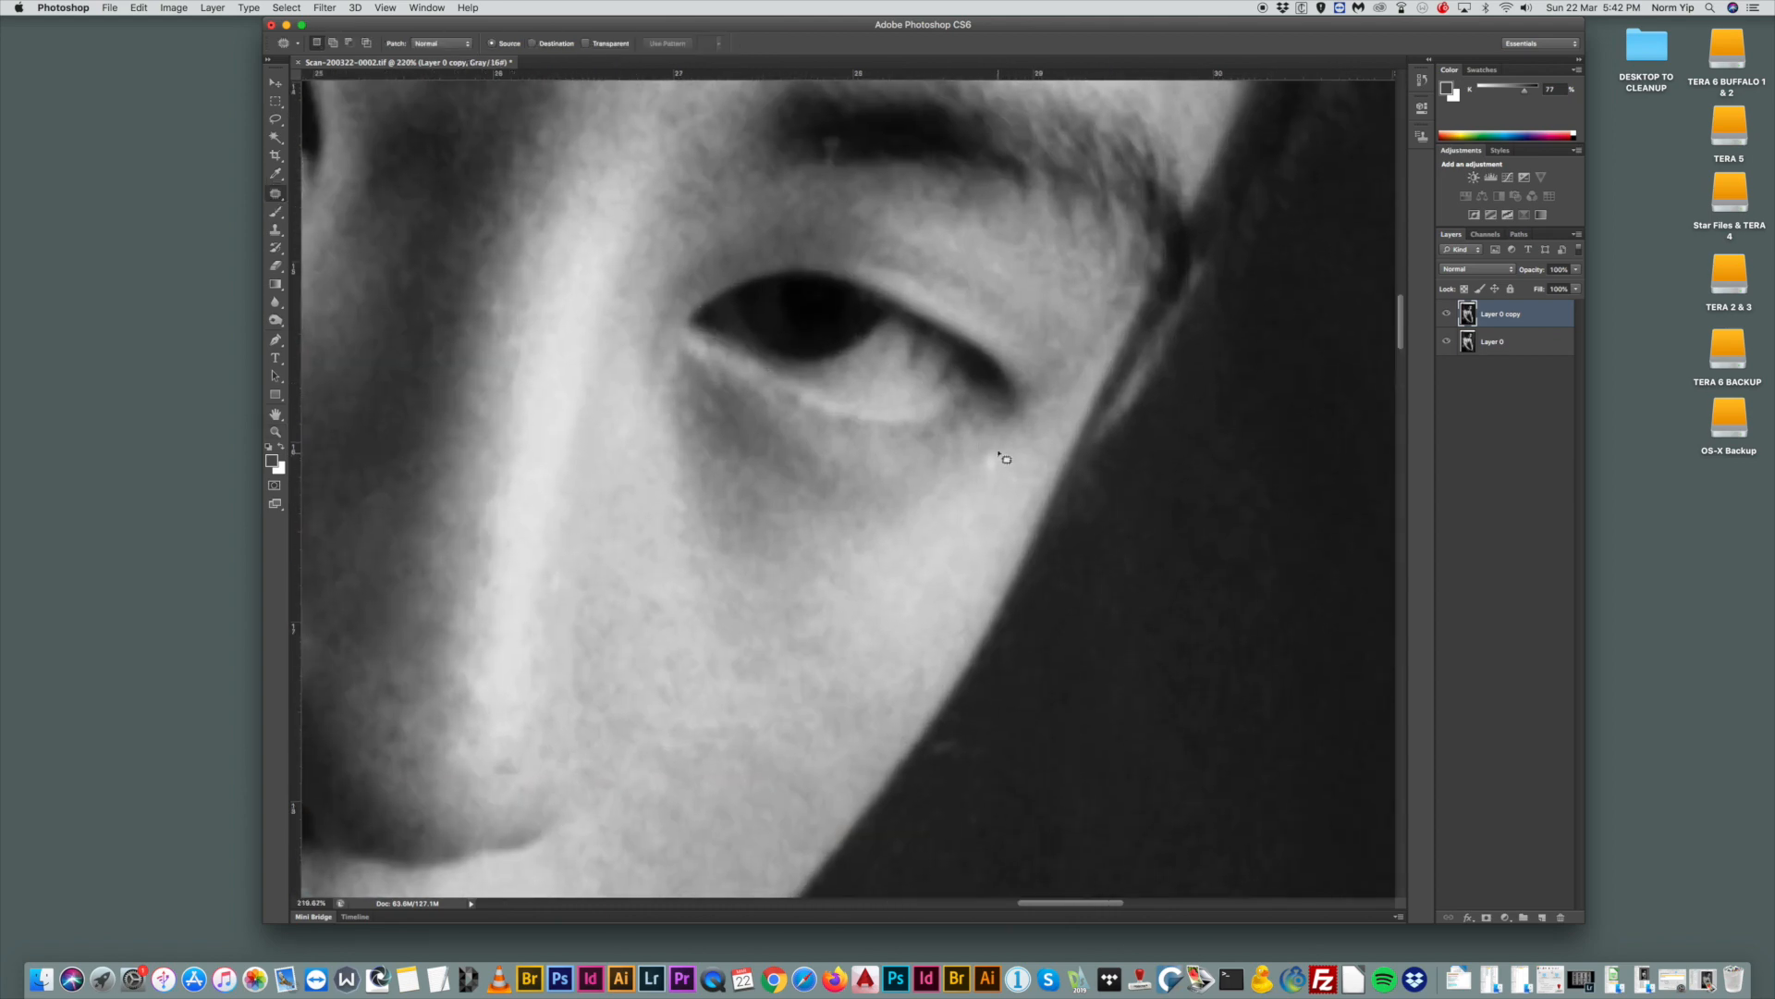
left_click(276, 431)
left_click_drag(746, 445, 645, 445)
left_click_drag(640, 371, 758, 444)
left_click_drag(730, 341, 705, 403)
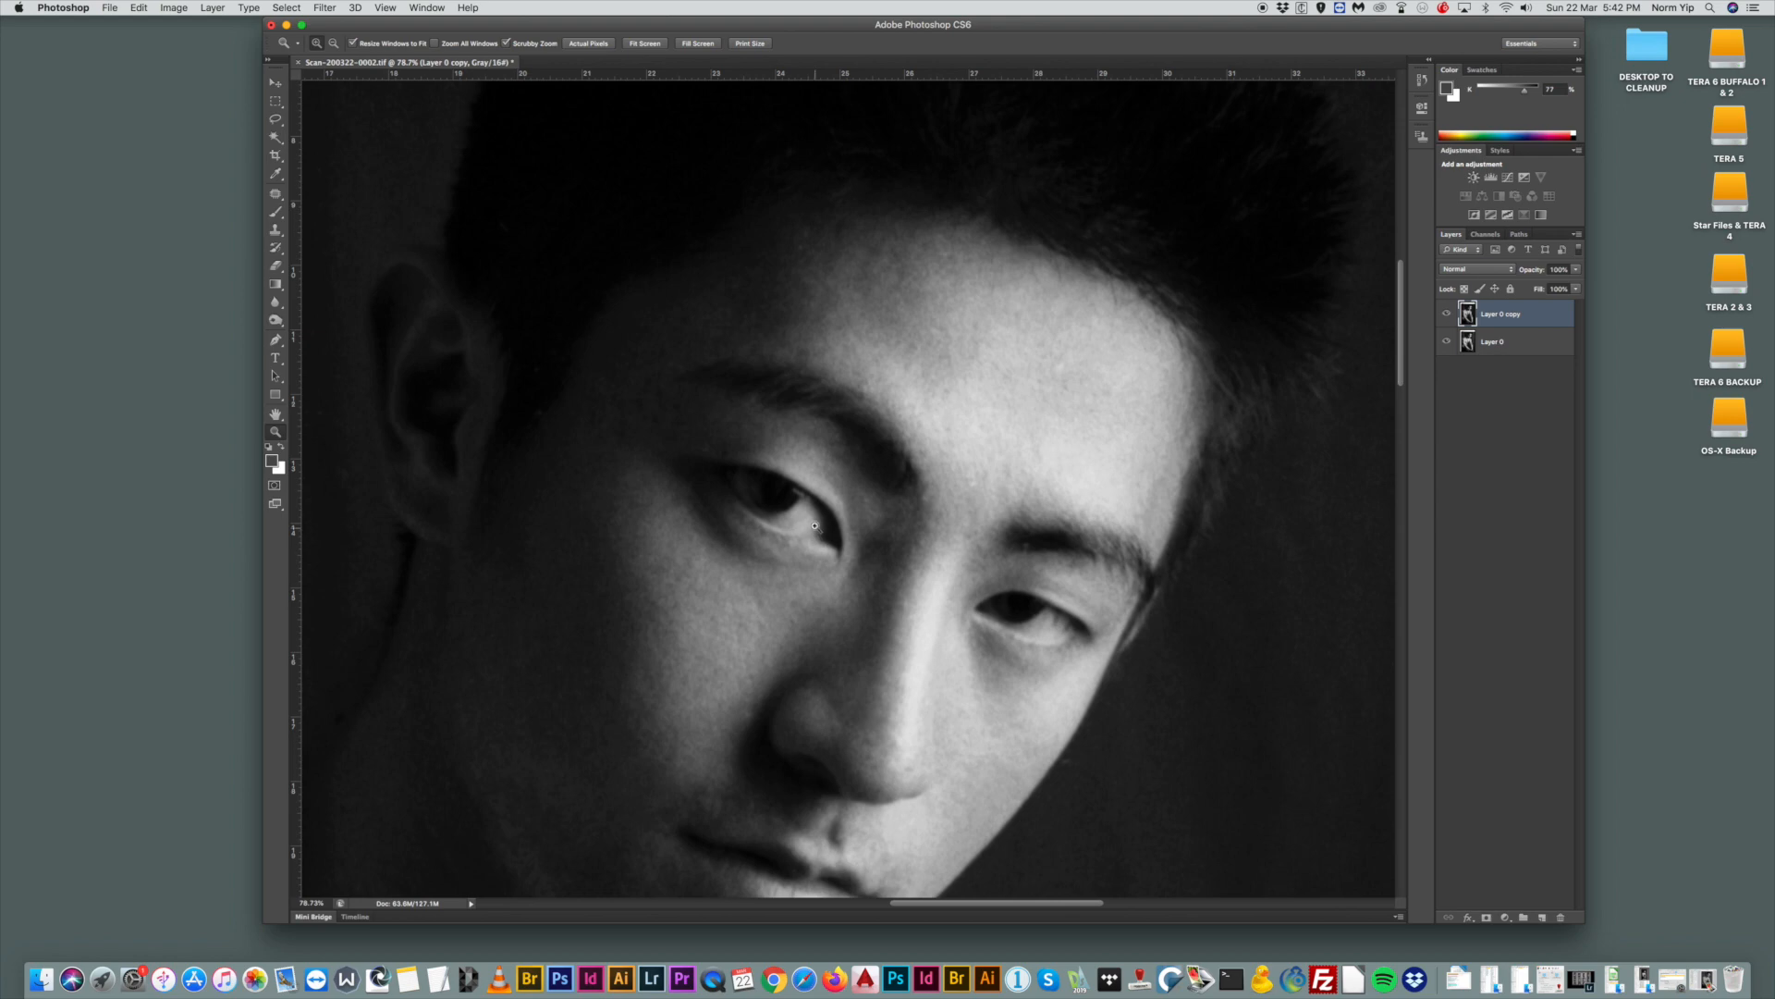
left_click_drag(809, 518, 858, 619)
left_click_drag(860, 446, 904, 513)
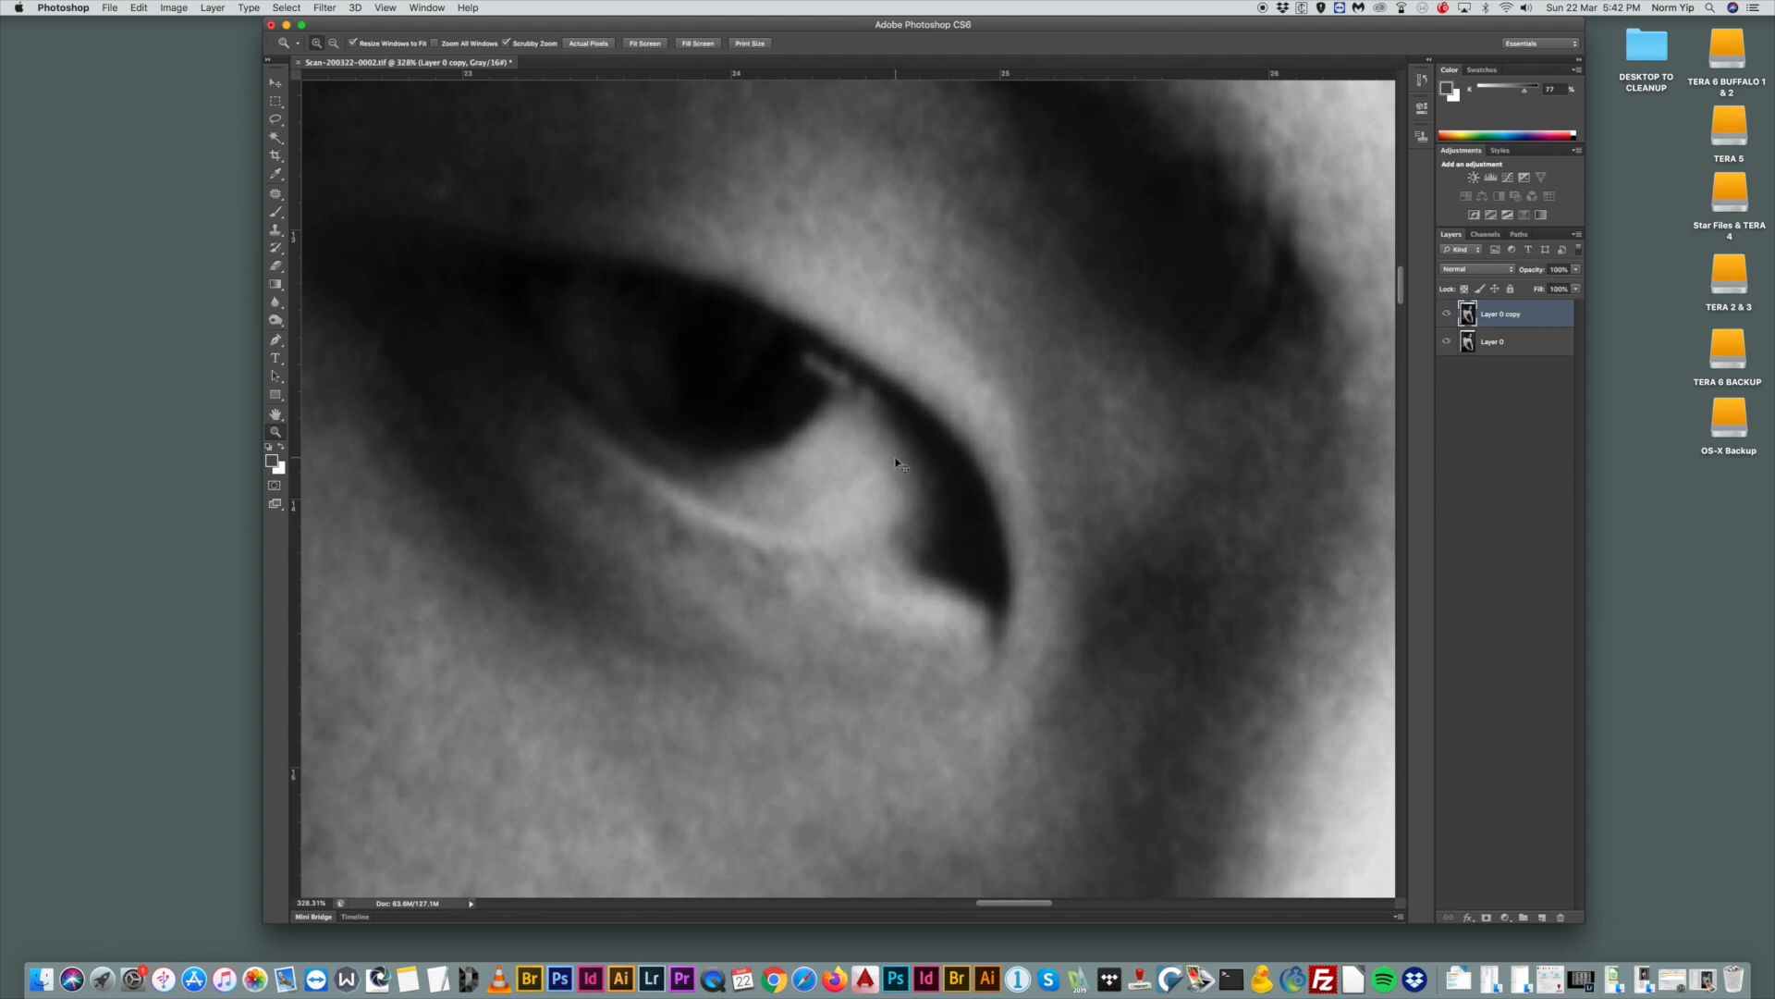
Save the layered portrait as a TIFF with LZW image compression.
key("super+s")
left_click(777, 338)
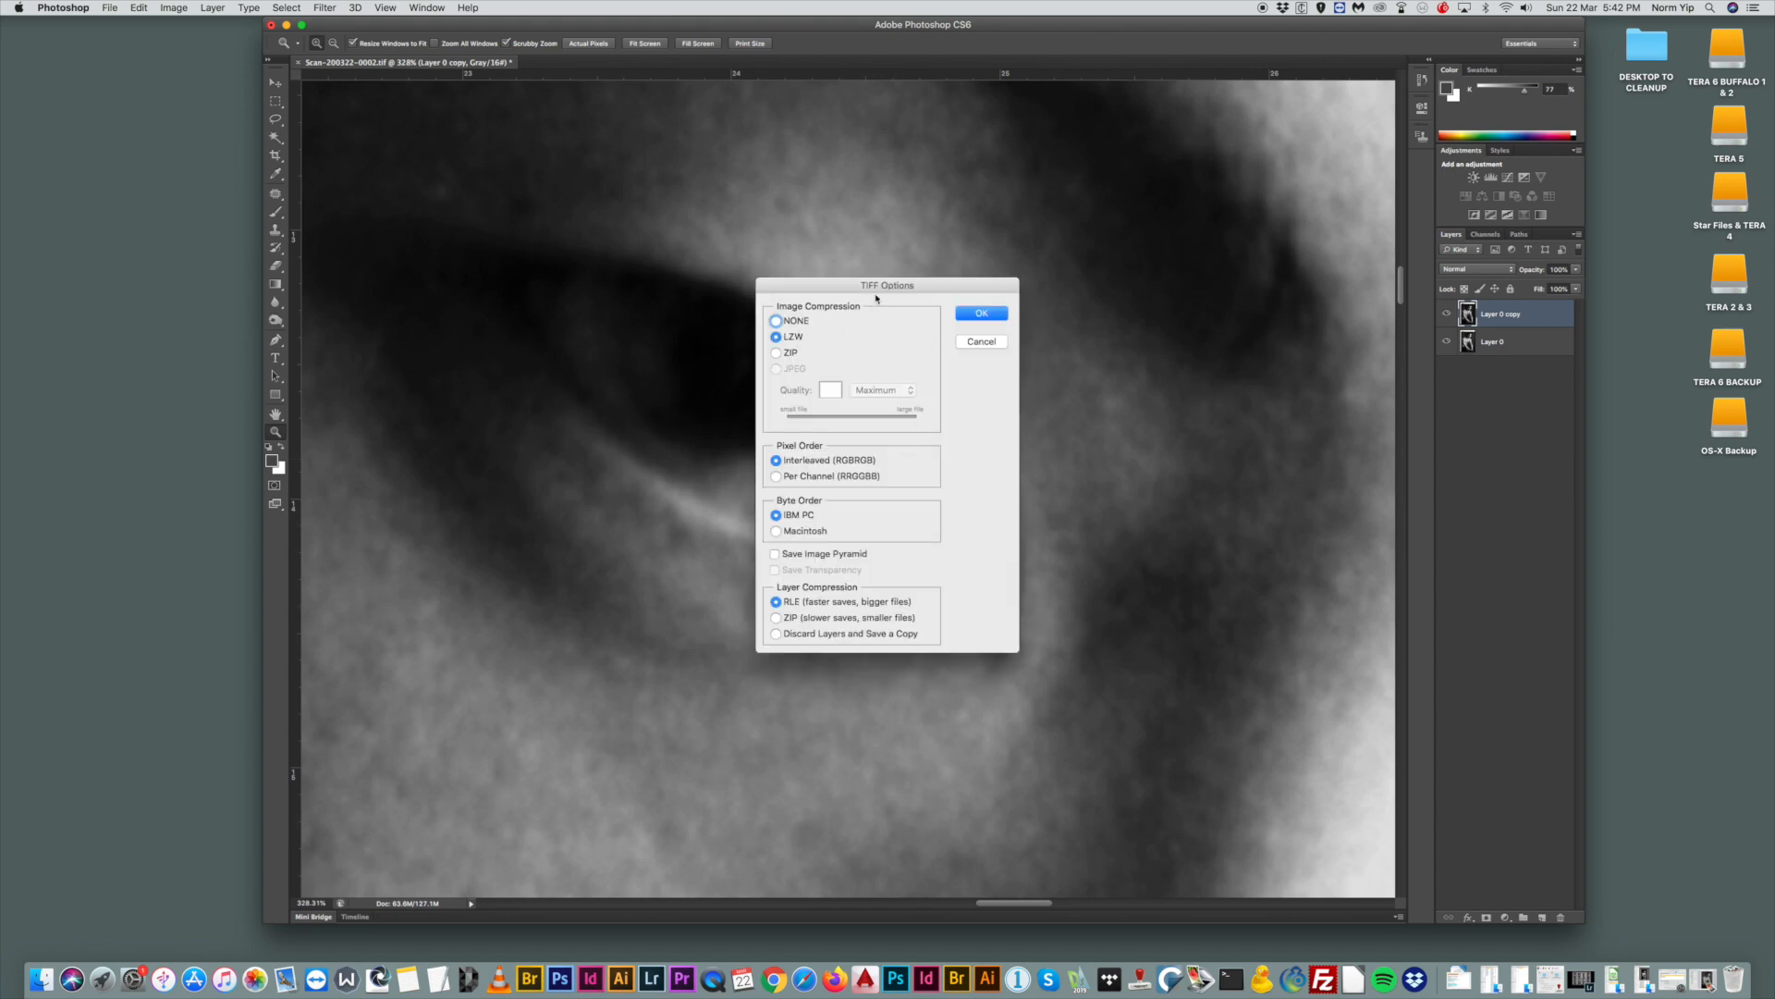
left_click(961, 314)
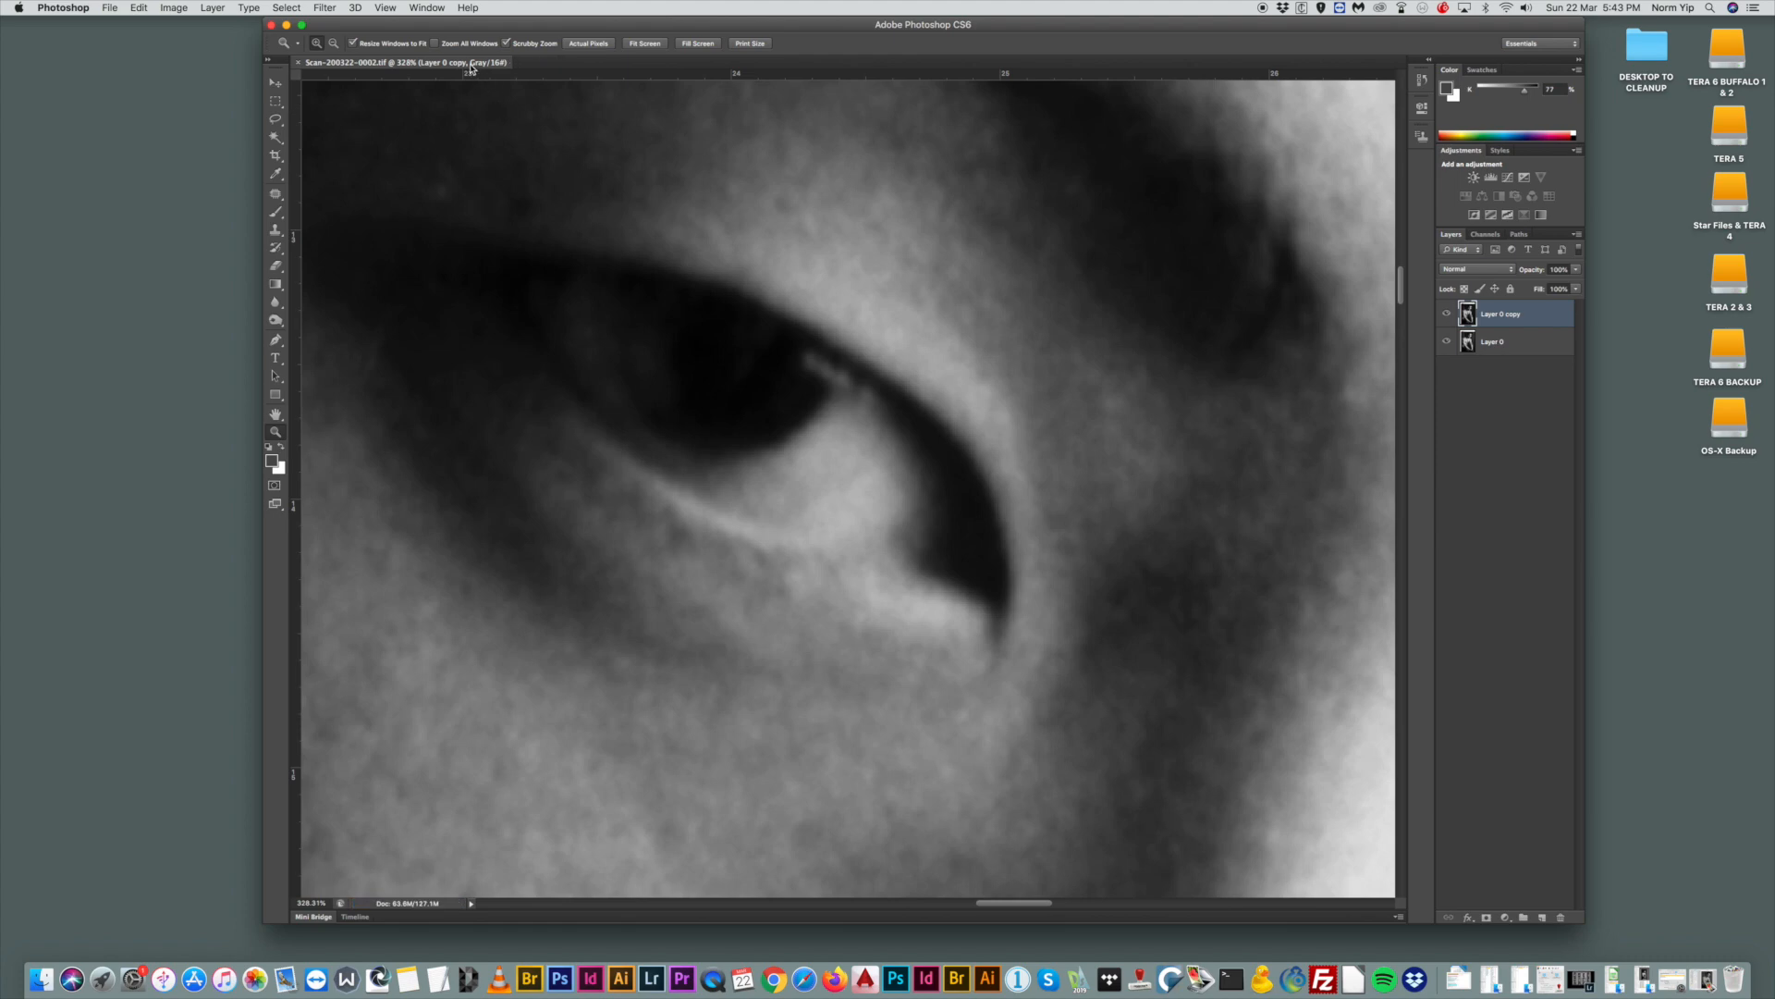
left_click(179, 7)
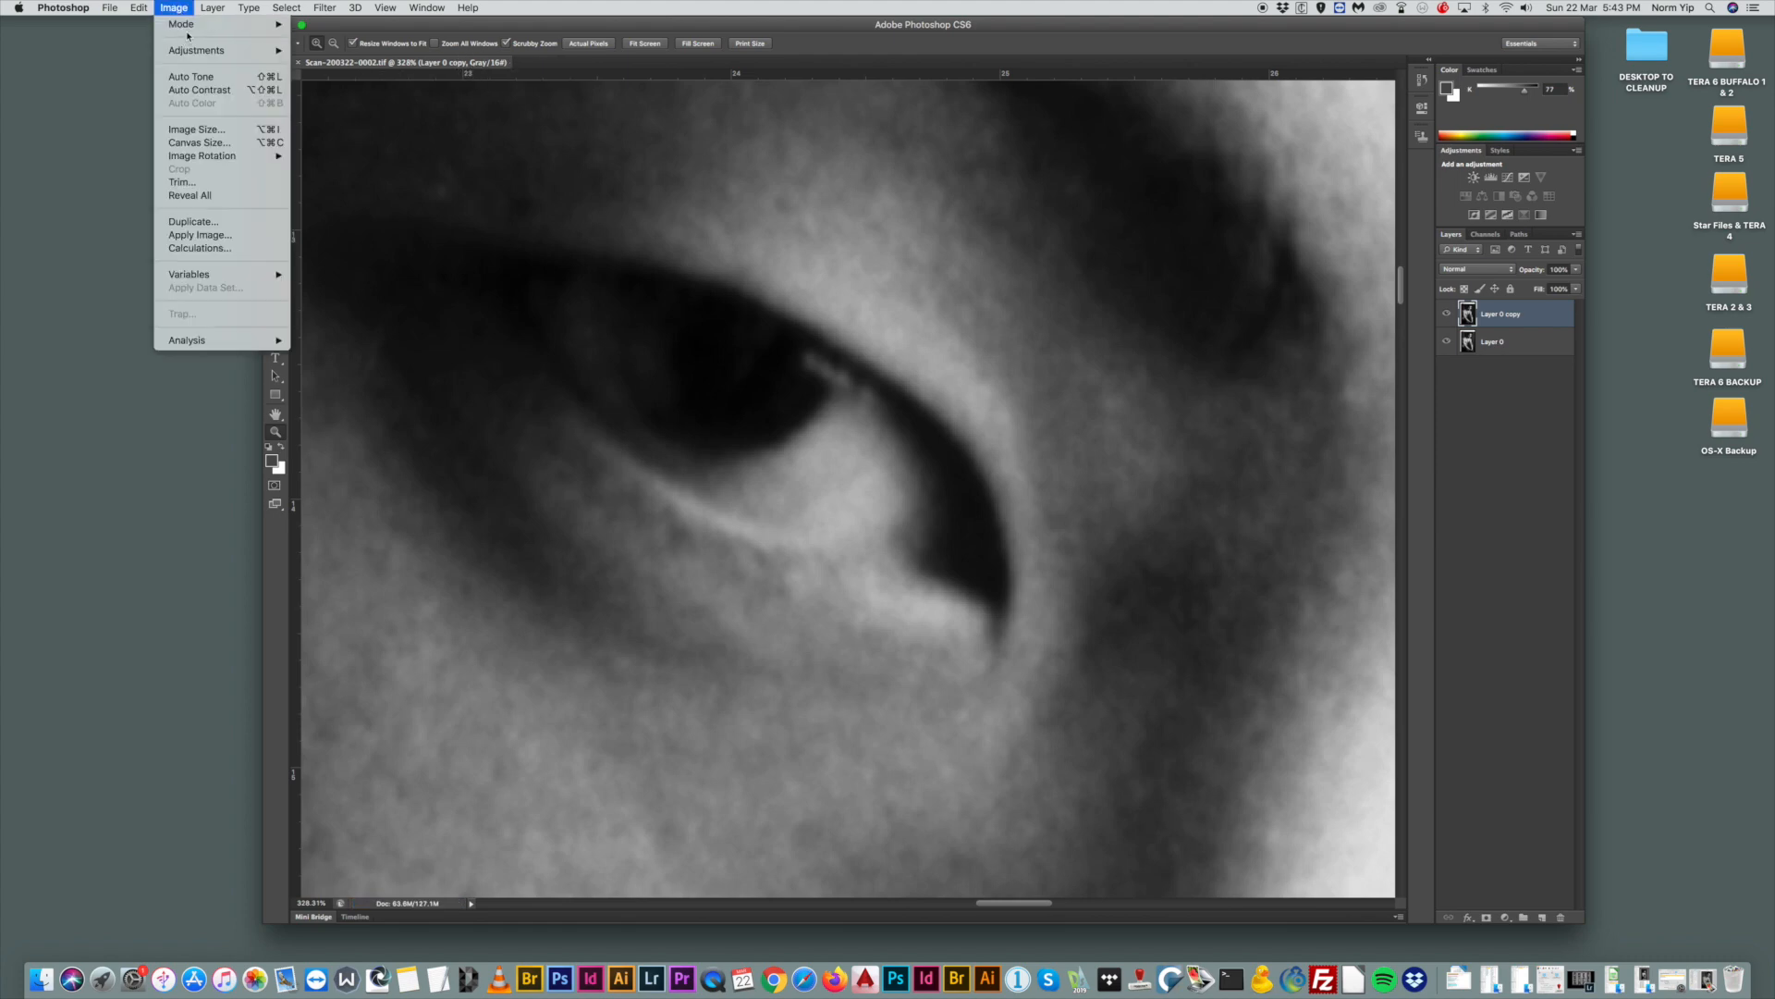
mouse_move(189, 25)
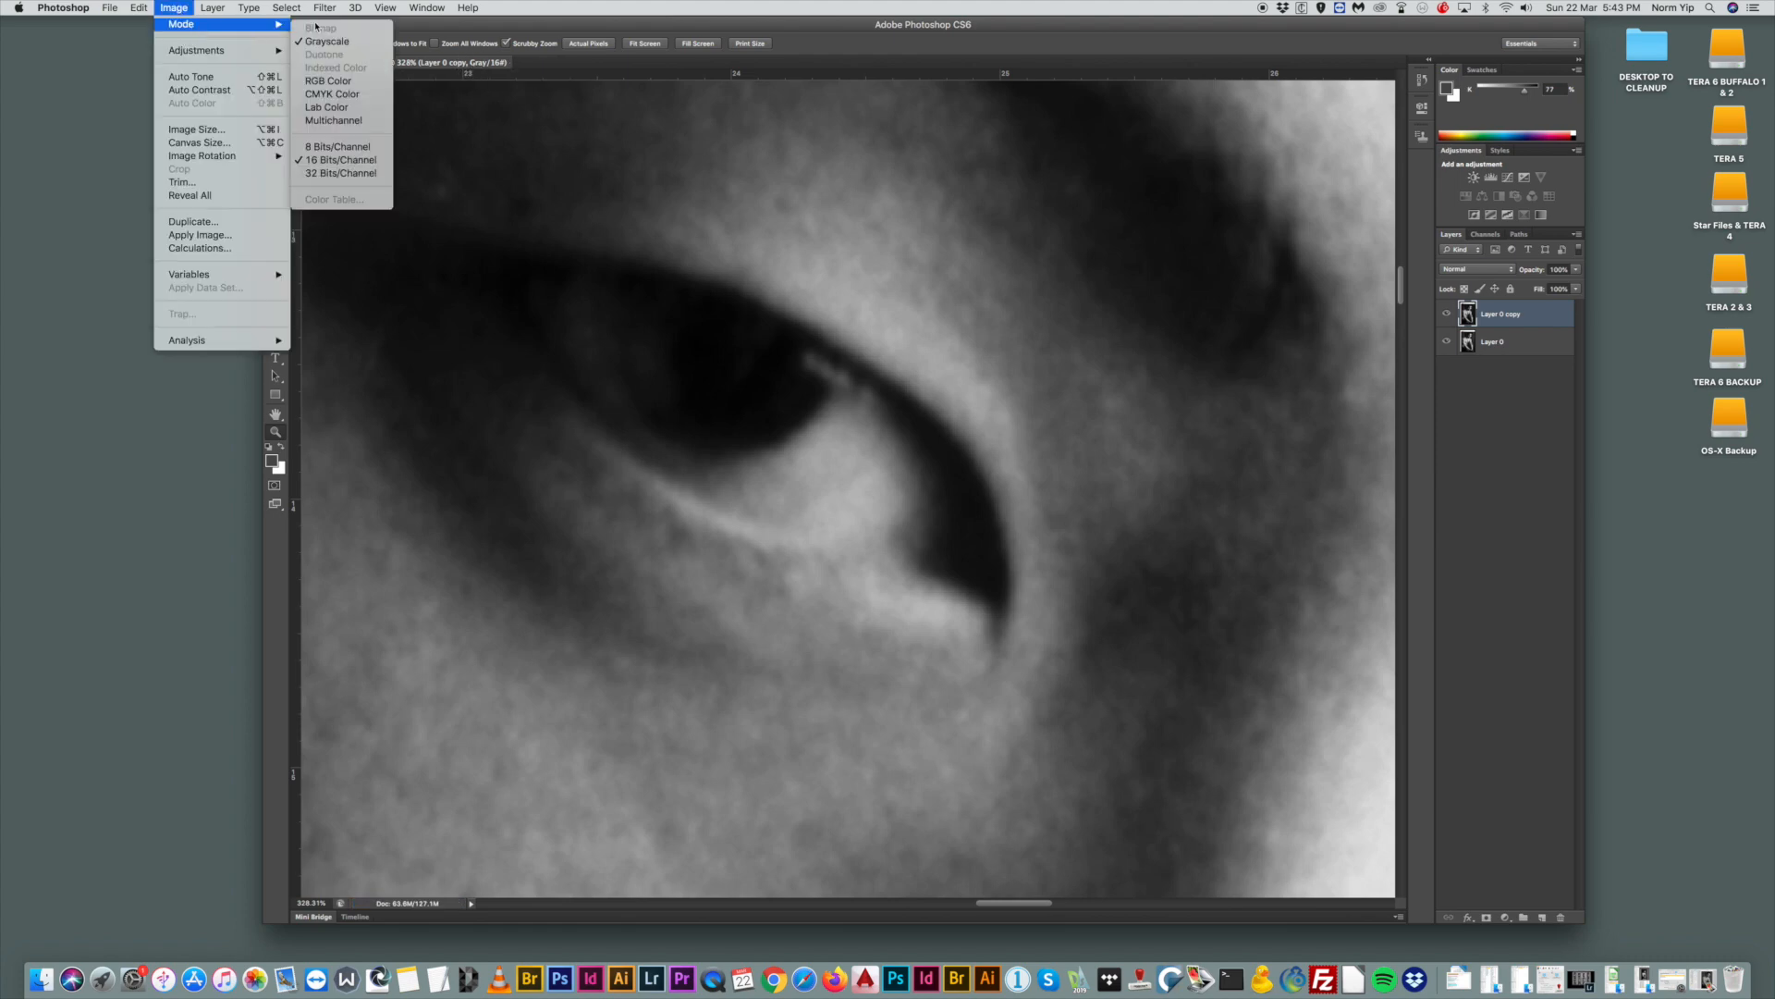
left_click(321, 81)
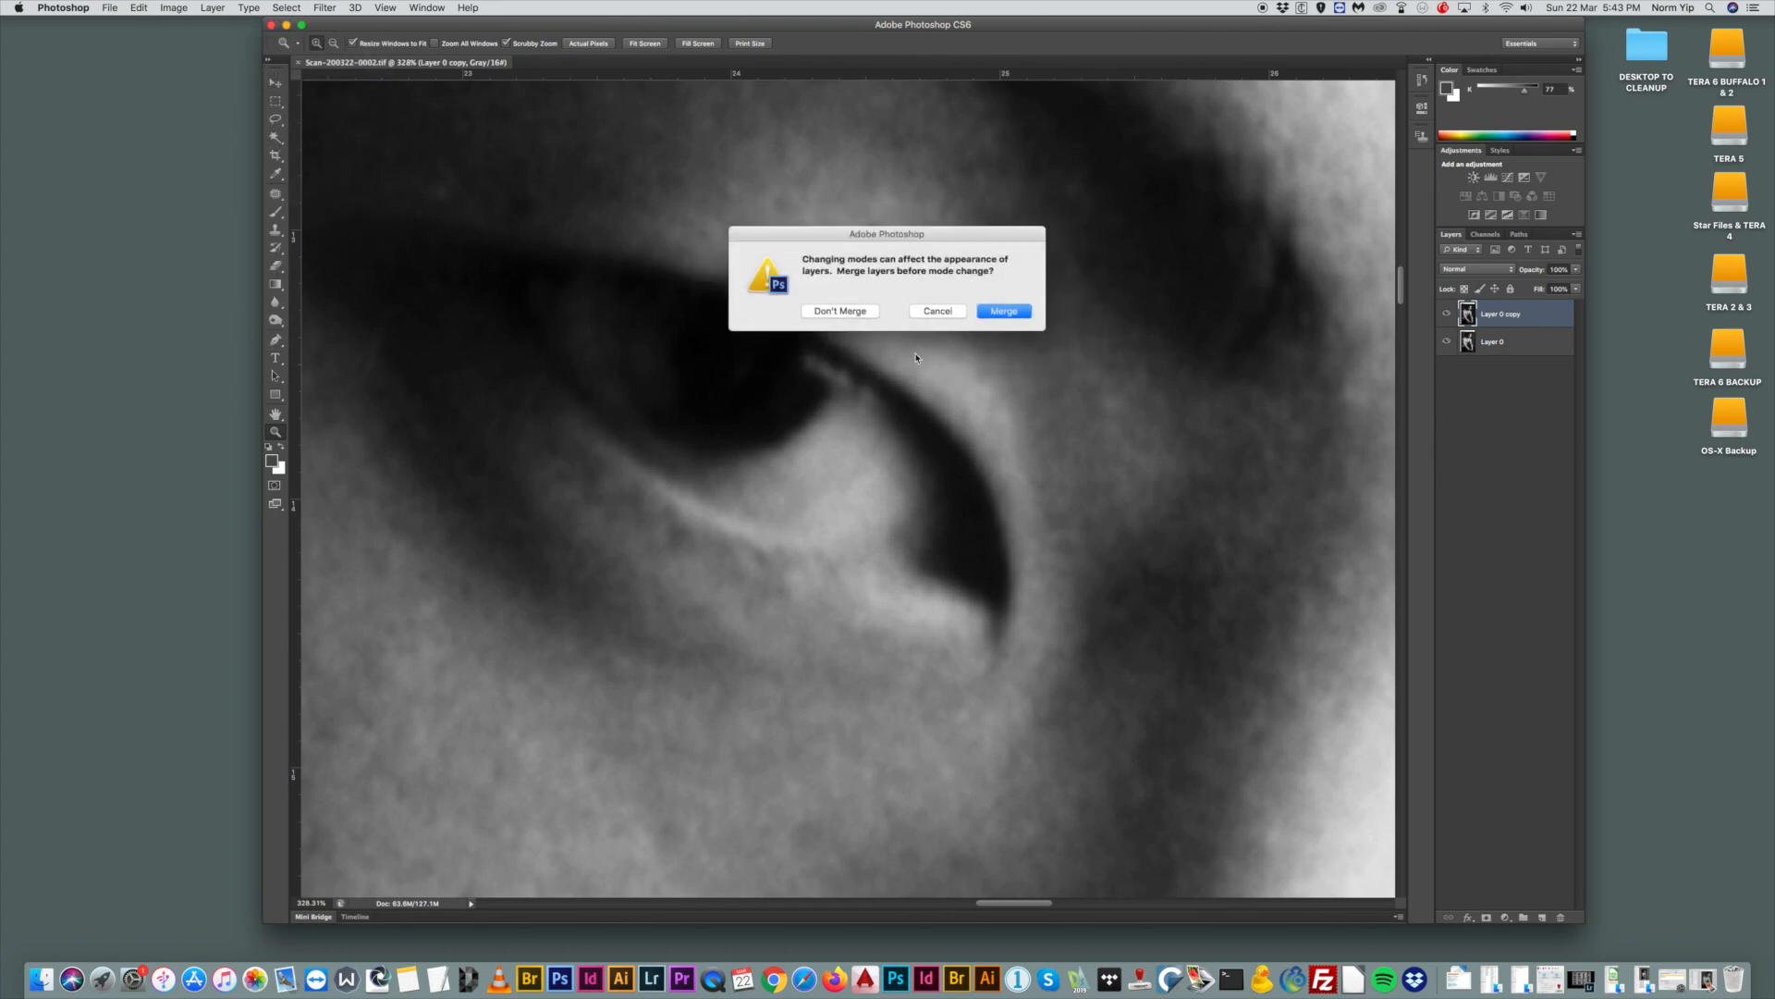
left_click(937, 311)
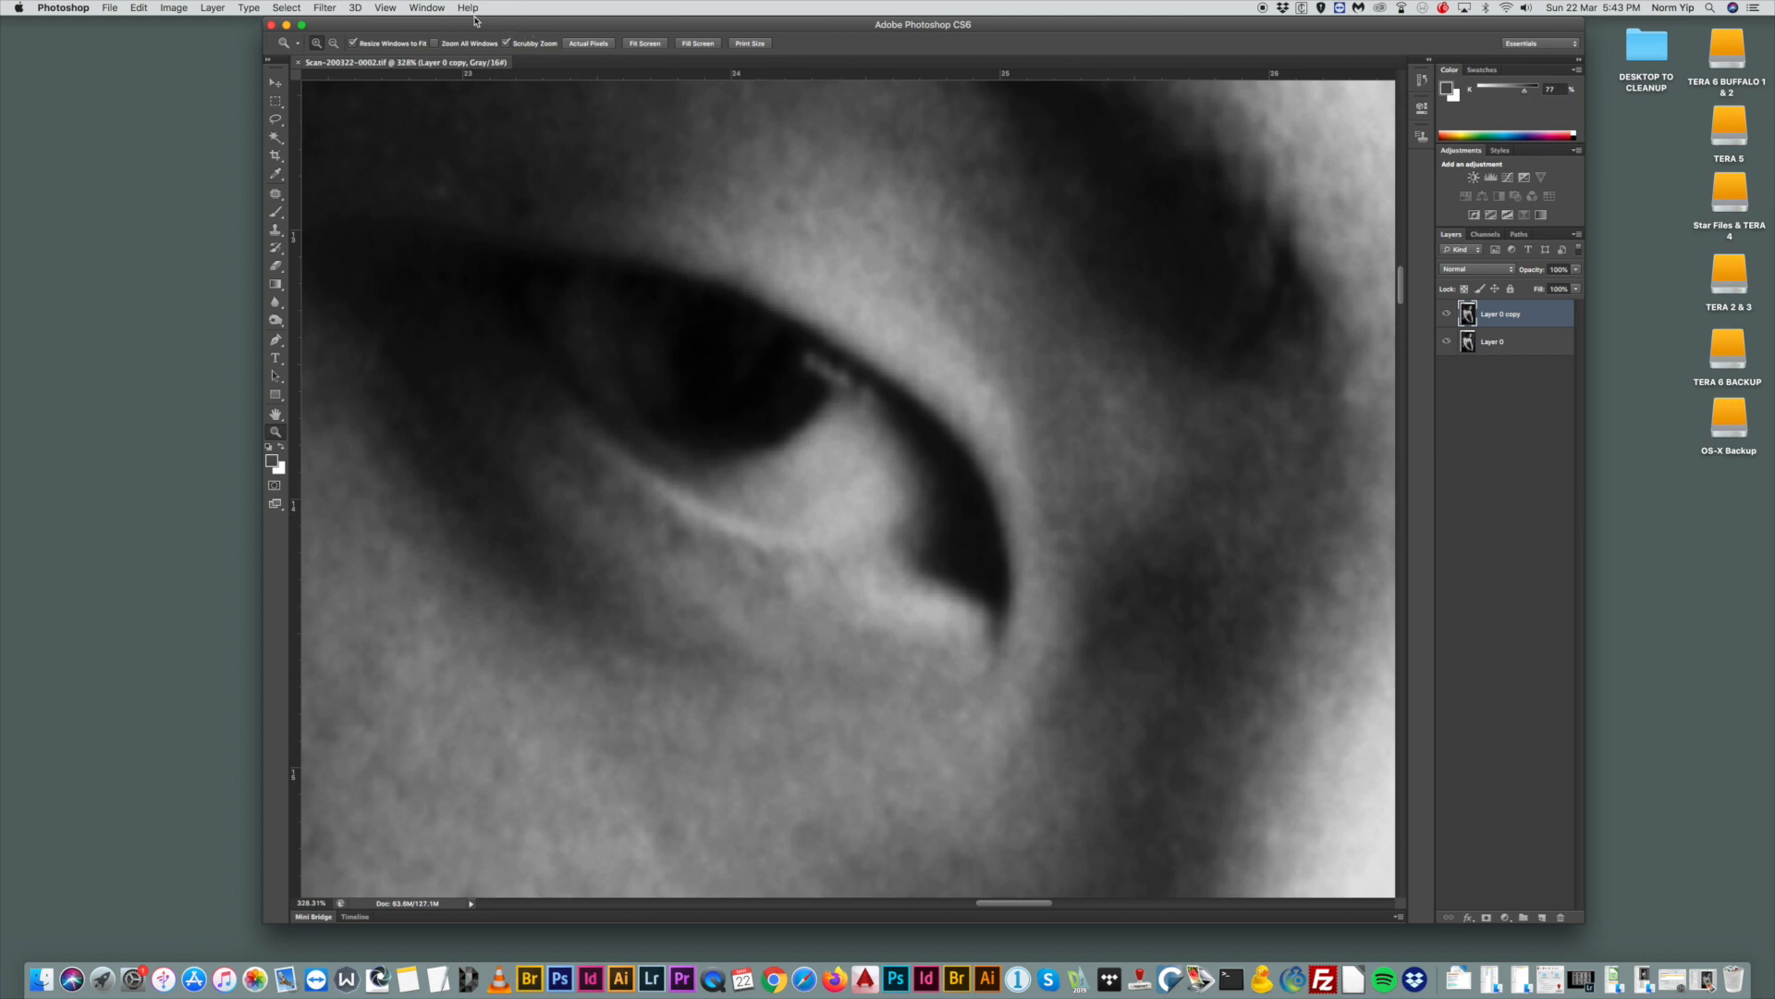
left_click_drag(1089, 426, 1125, 438)
left_click_drag(486, 26, 365, 26)
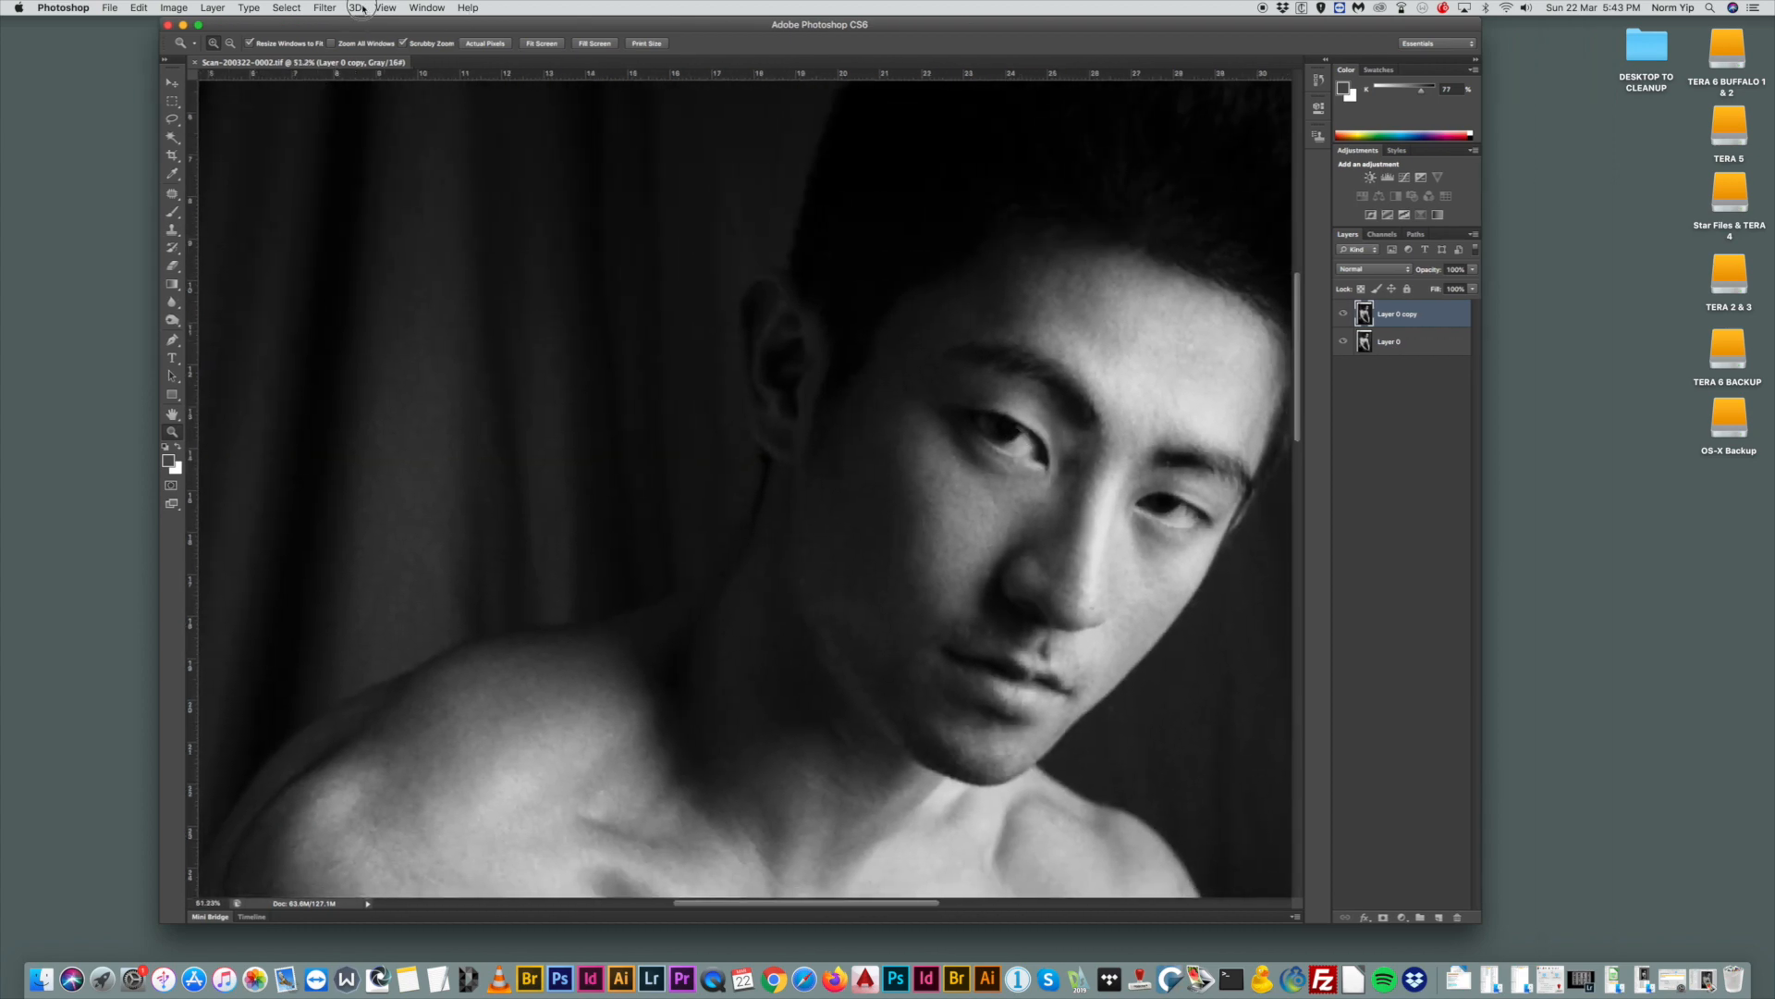
left_click_drag(1034, 404, 990, 364)
left_click_drag(1051, 580, 1022, 527)
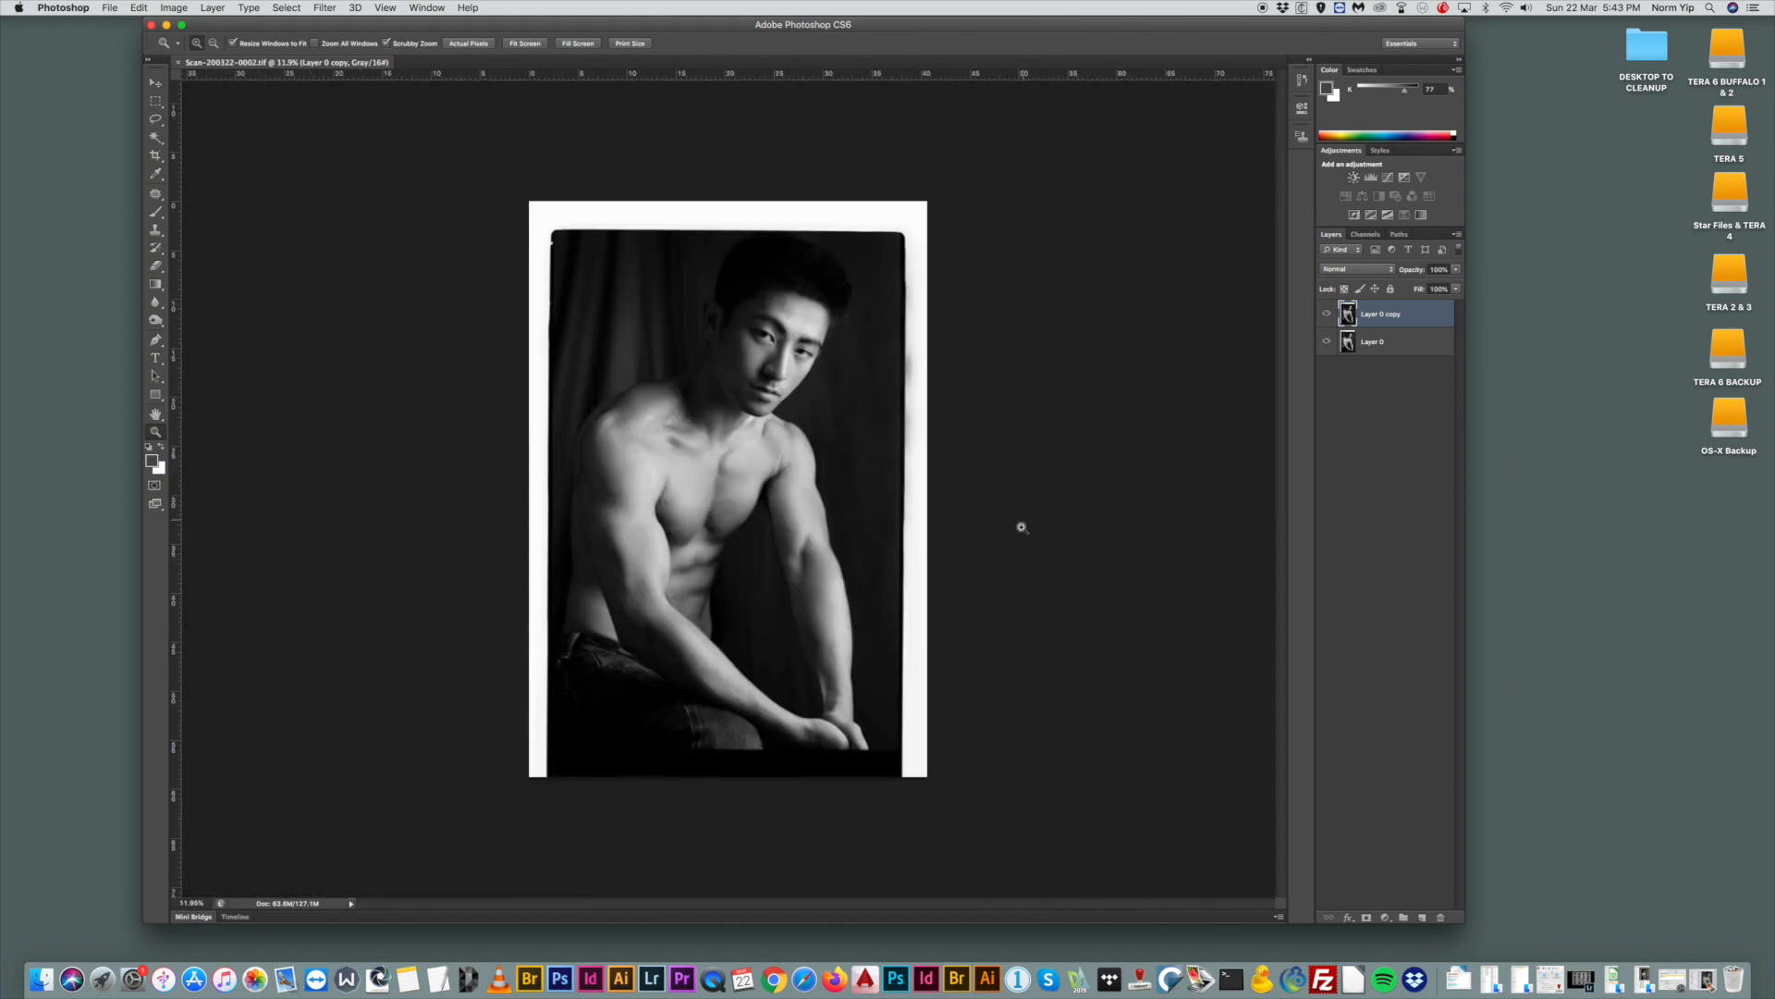
left_click_drag(766, 442, 808, 455)
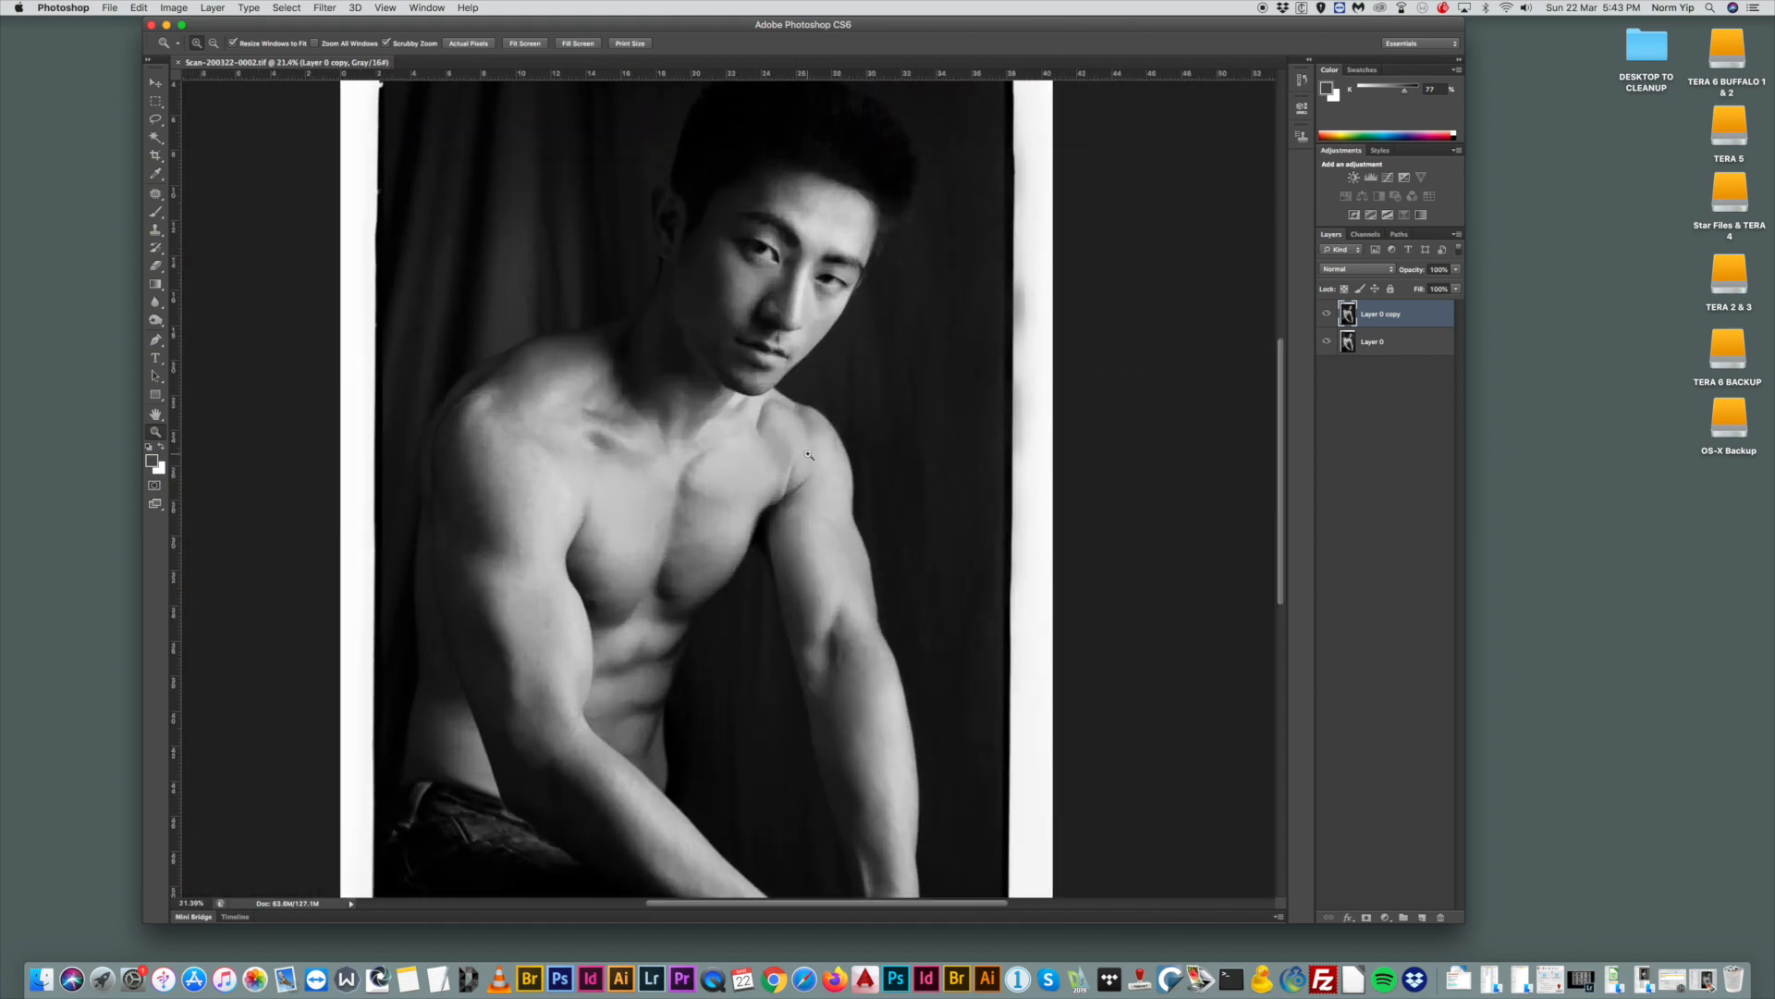